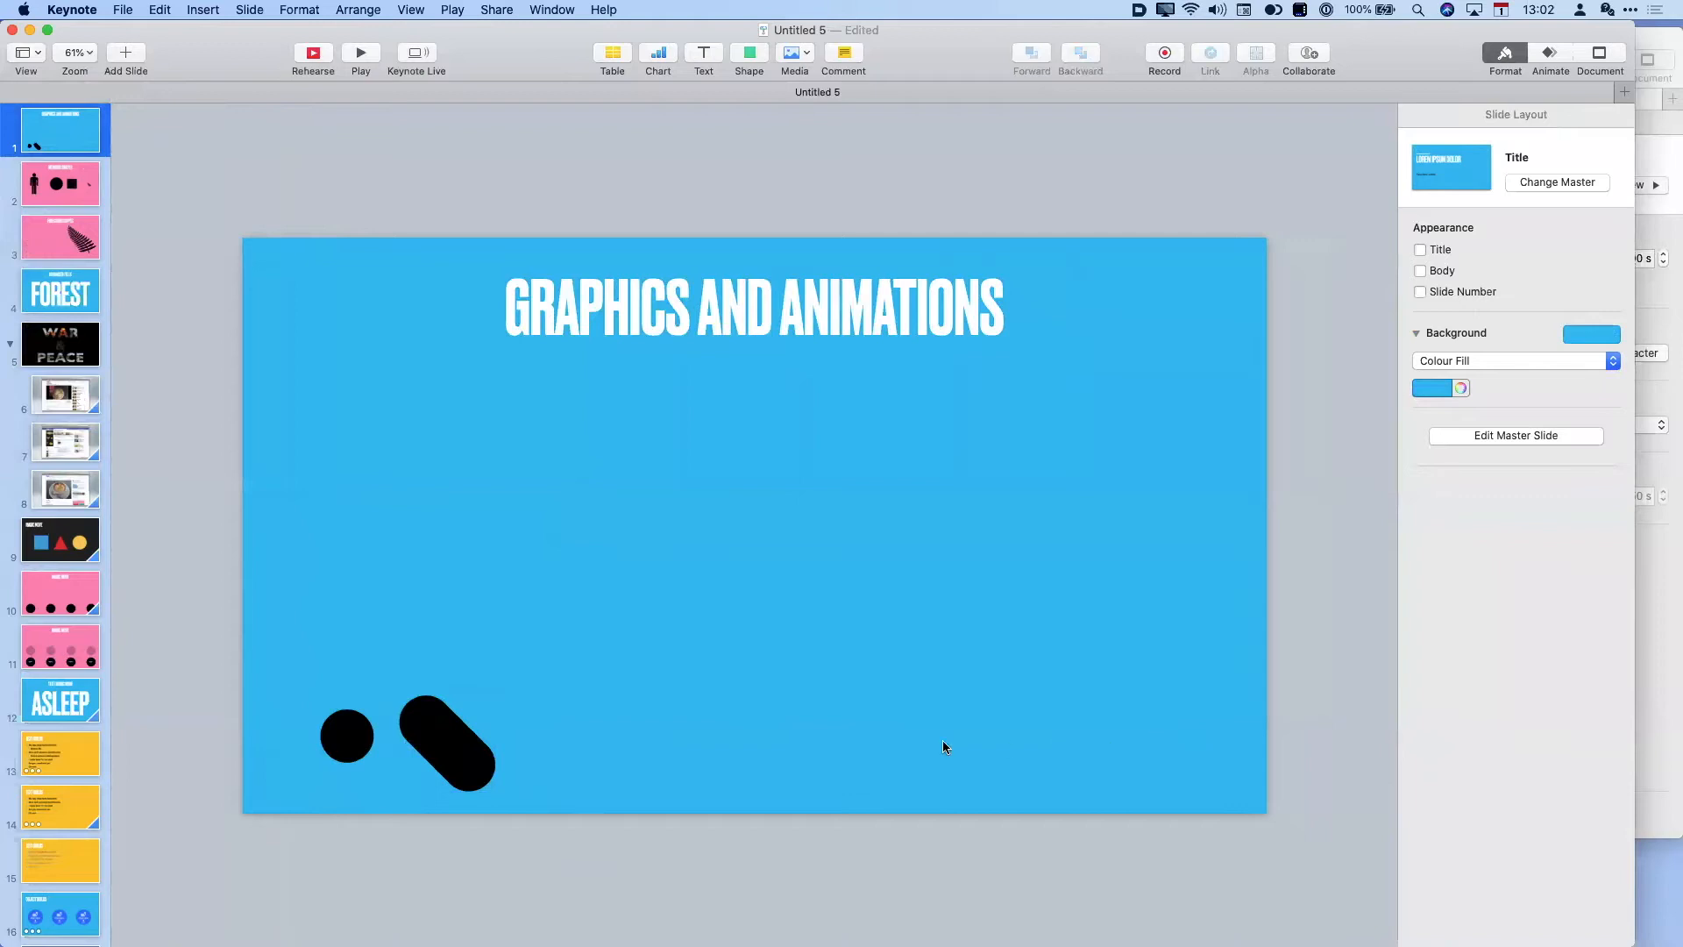
- Spread the stacked black circles apart as separate circles across the lower-left area of the Graphics and Animations slide
{"action": "left_click_drag", "start_coordinate": [483, 768], "coordinate": [637, 687]}
{"action": "left_click", "coordinate": [480, 749]}
{"action": "left_click_drag", "start_coordinate": [481, 752], "coordinate": [708, 679]}
{"action": "left_click_drag", "start_coordinate": [451, 743], "coordinate": [660, 748]}
{"action": "left_click", "coordinate": [450, 756]}
{"action": "left_click_drag", "start_coordinate": [450, 755], "coordinate": [585, 751]}
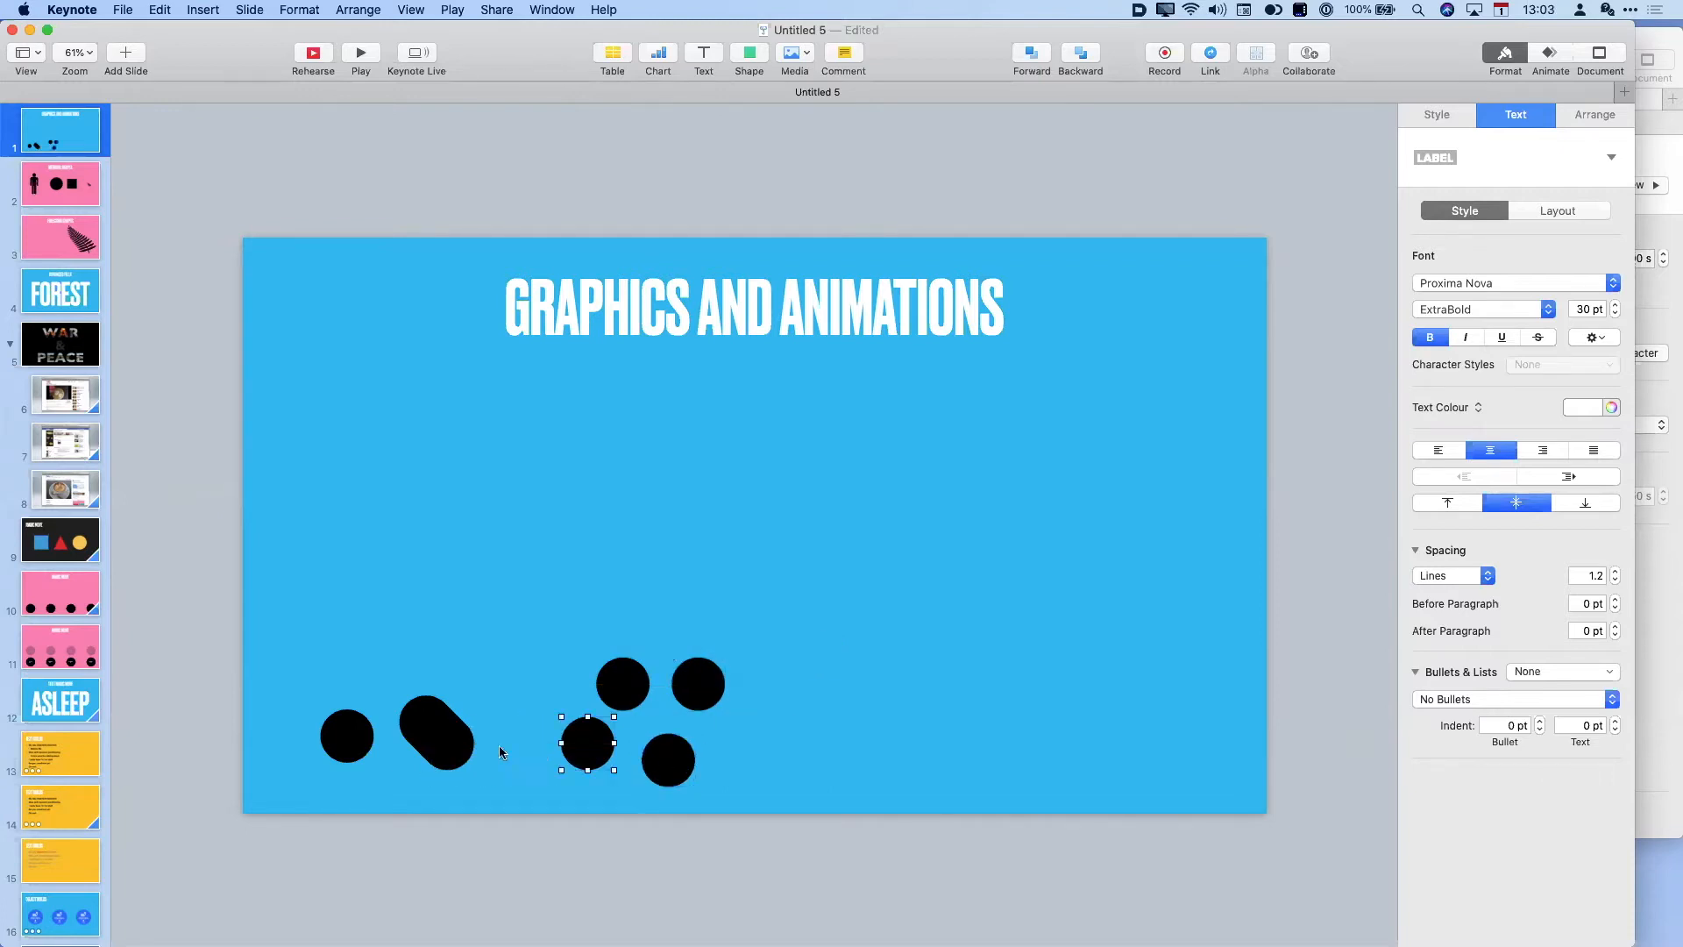
{"action": "left_click_drag", "start_coordinate": [448, 753], "coordinate": [428, 633]}
{"action": "left_click", "coordinate": [472, 664]}
{"action": "left_click", "coordinate": [442, 722]}
{"action": "left_click_drag", "start_coordinate": [442, 721], "coordinate": [571, 647]}
- Line up two circles with the lower row, and place one circle near each lower corner of the slide
{"action": "left_click_drag", "start_coordinate": [489, 753], "coordinate": [503, 745]}
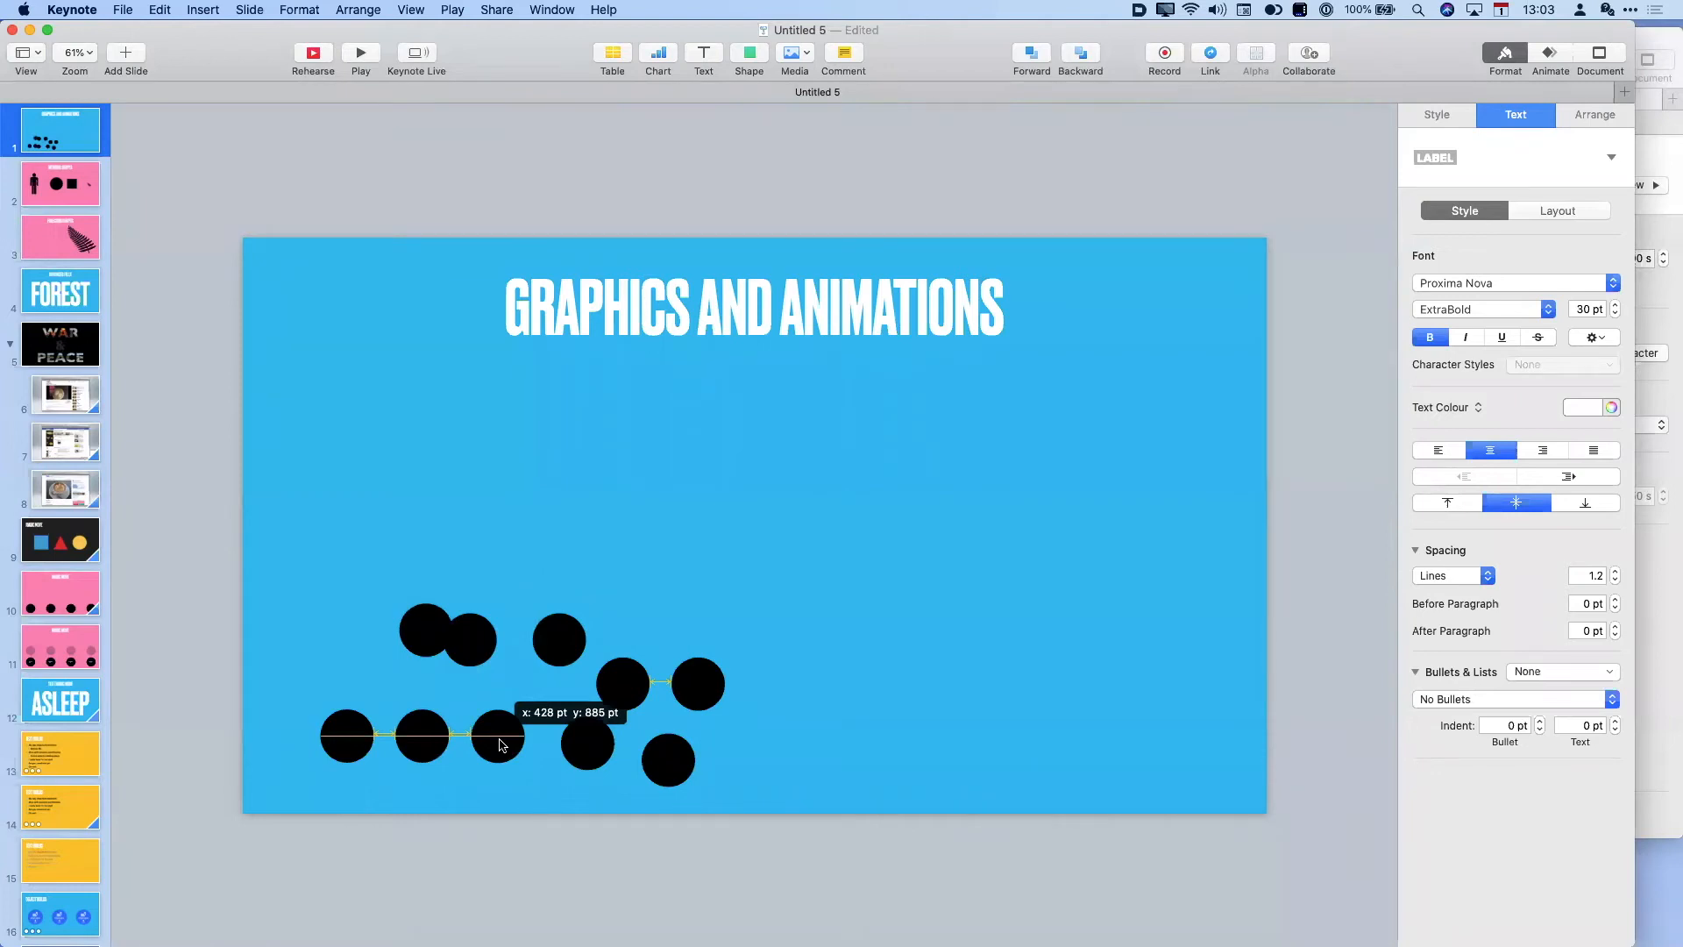
{"action": "left_click_drag", "start_coordinate": [503, 745], "coordinate": [576, 743]}
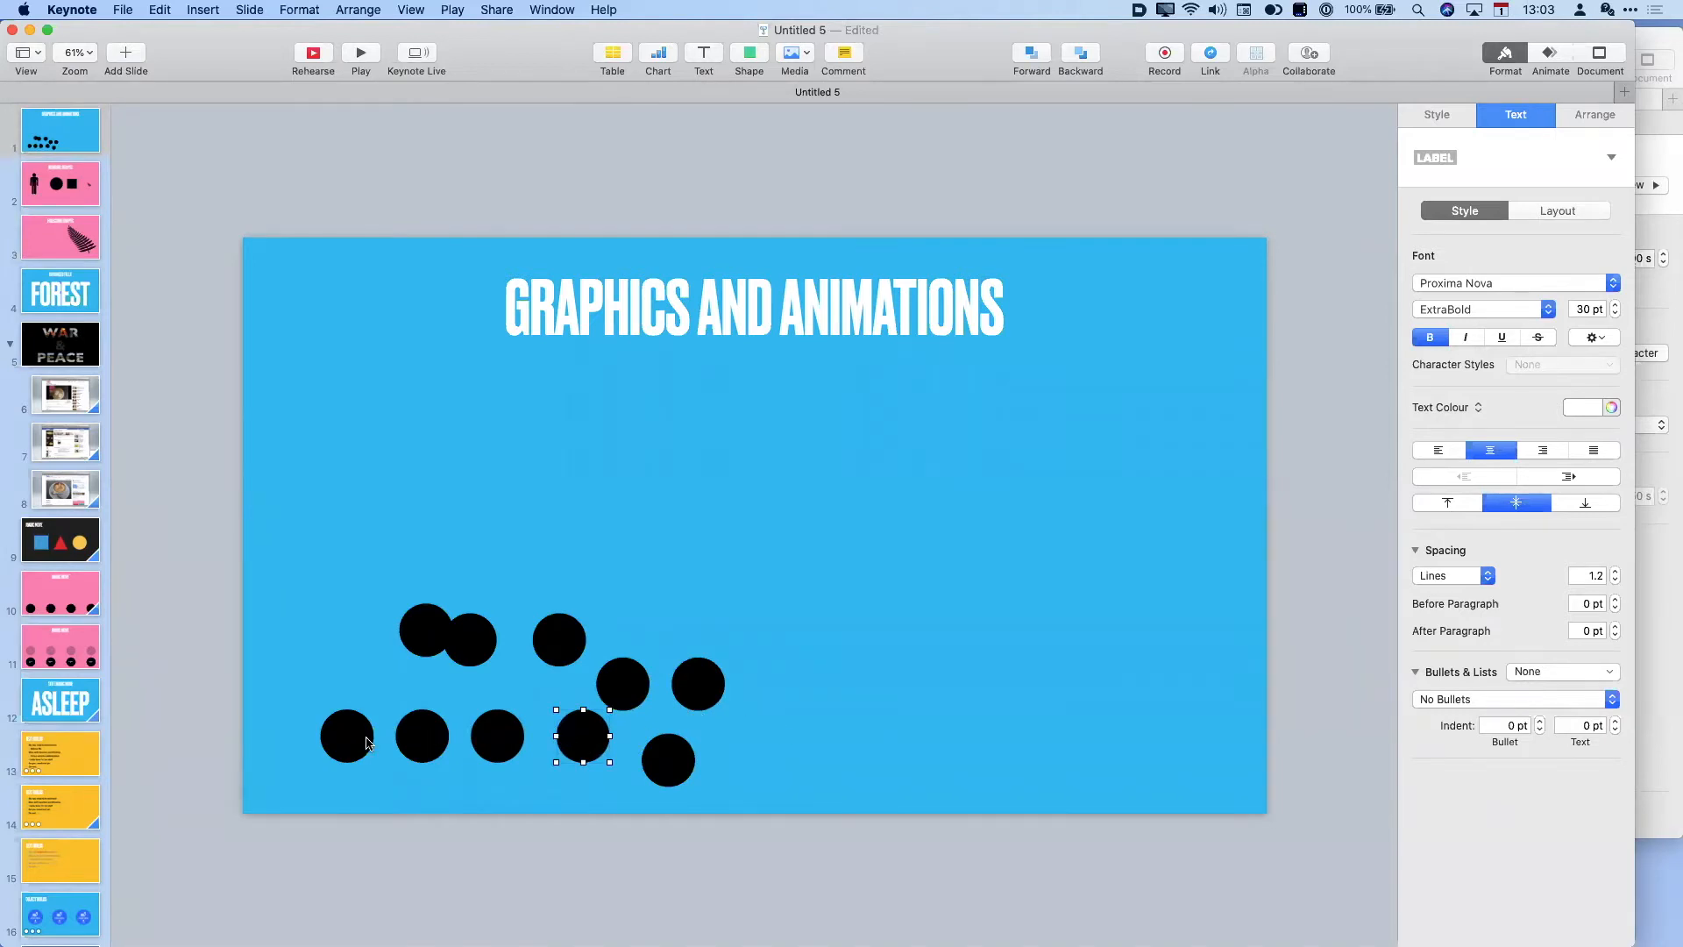
{"action": "left_click_drag", "start_coordinate": [355, 741], "coordinate": [313, 758]}
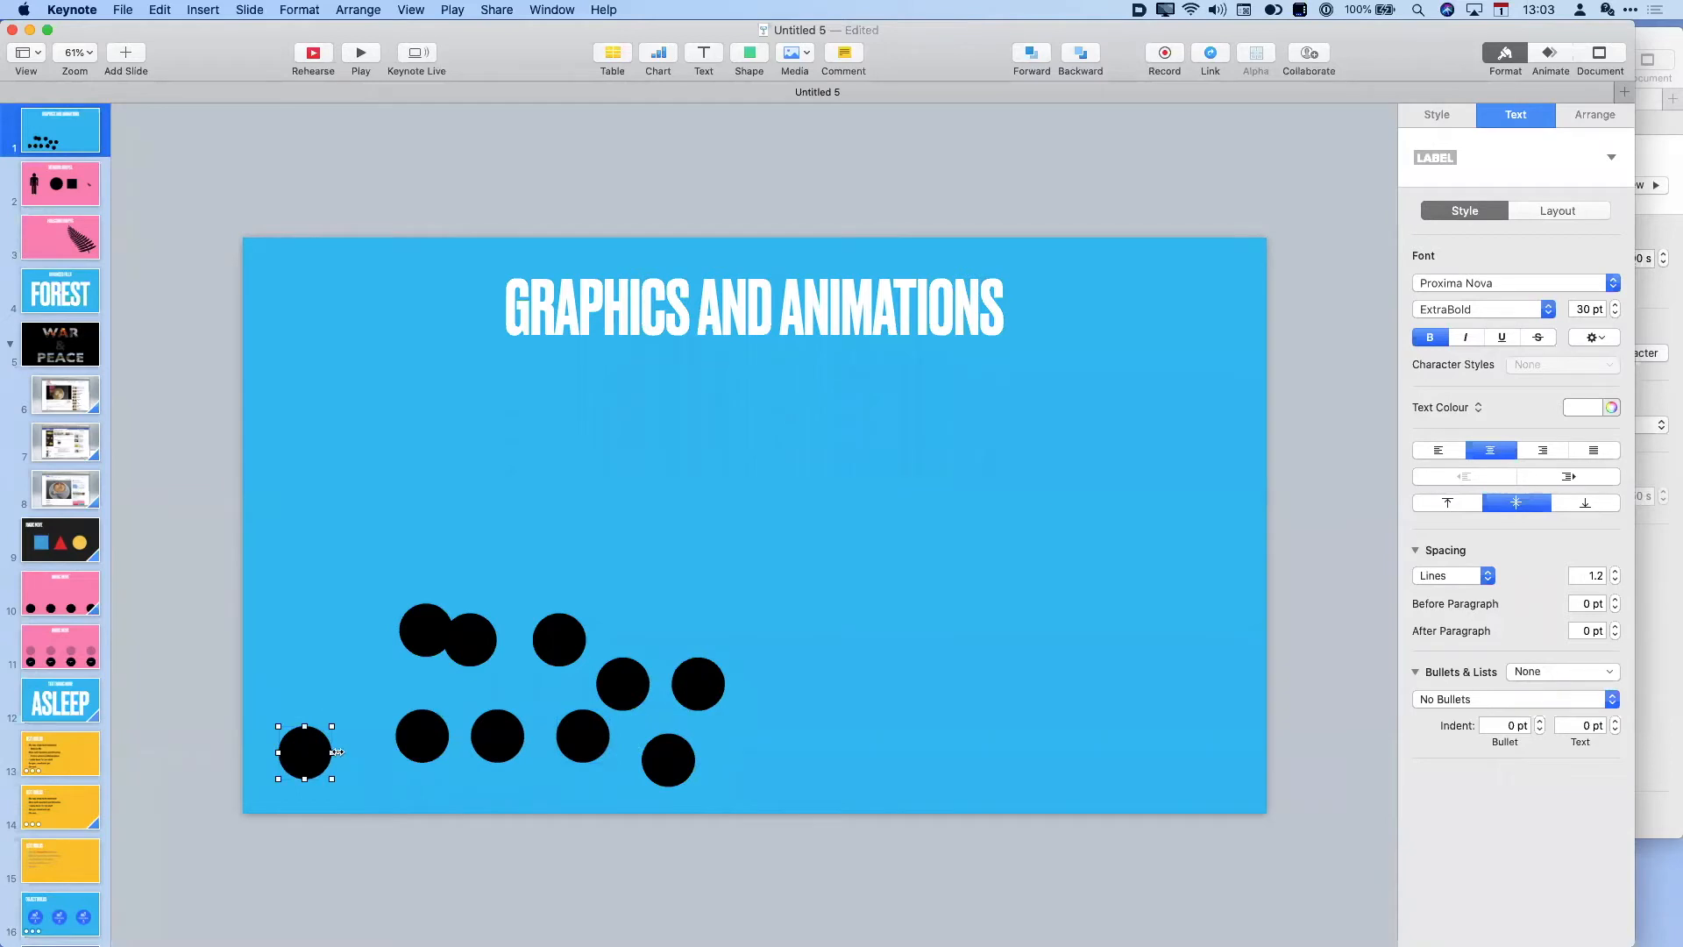
{"action": "left_click_drag", "start_coordinate": [705, 691], "coordinate": [1207, 760]}
- Align all ten circles to the bottom and distribute them horizontally
{"action": "left_click_drag", "start_coordinate": [276, 574], "coordinate": [1215, 779]}
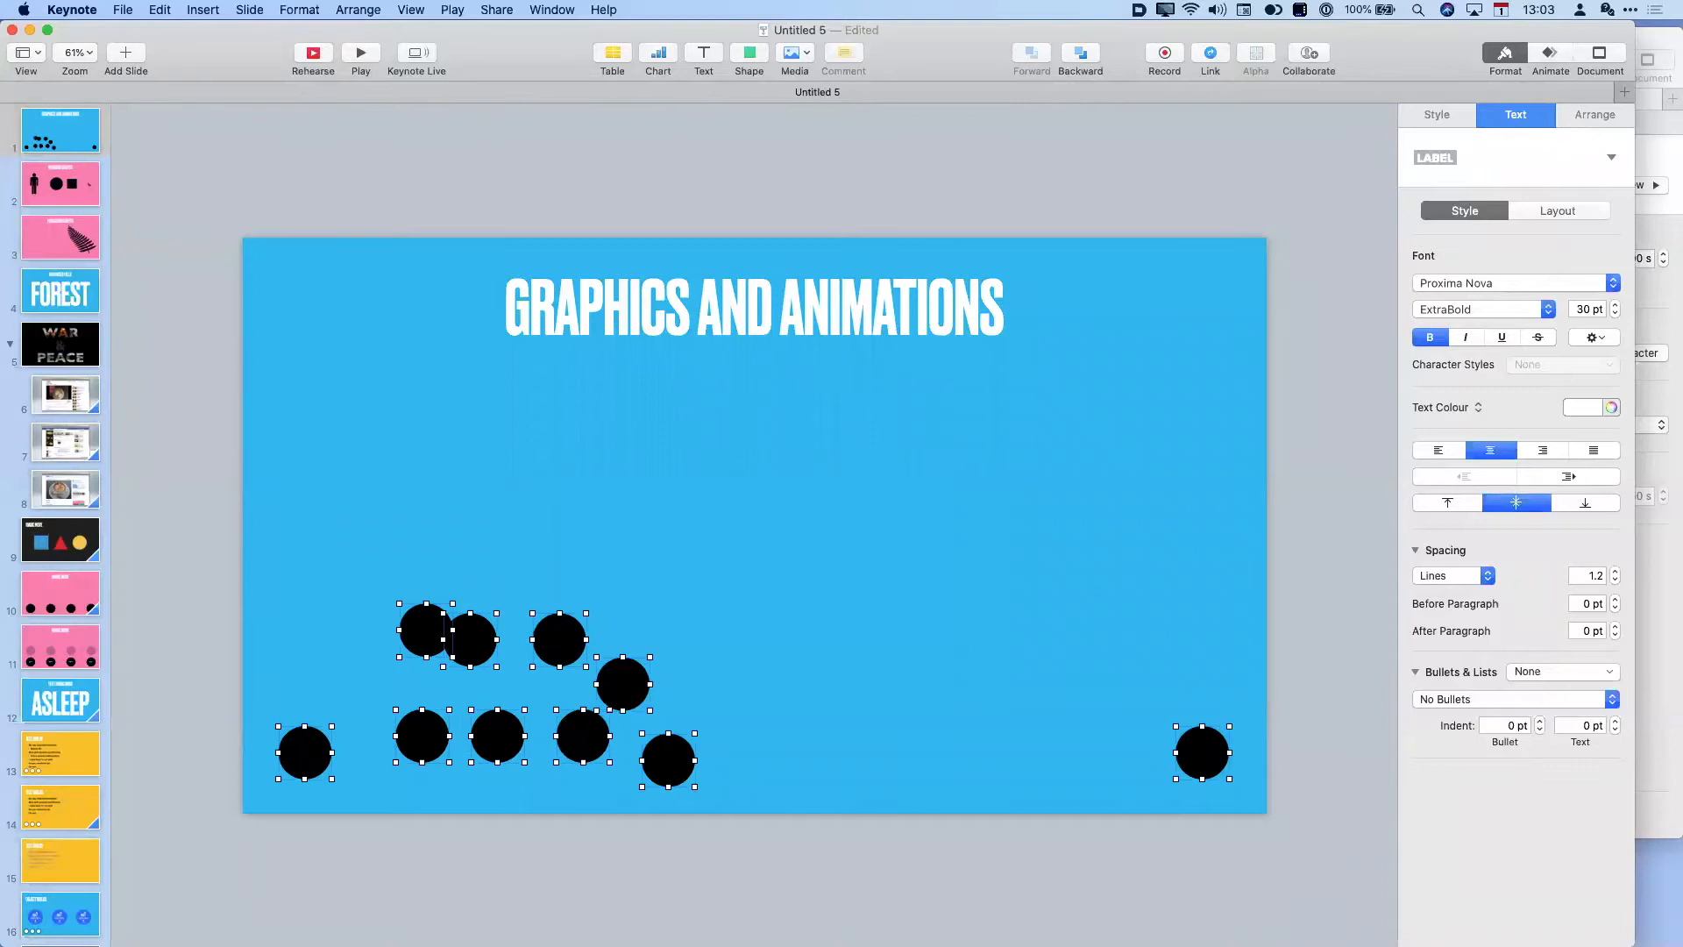
{"action": "left_click", "coordinate": [1566, 117]}
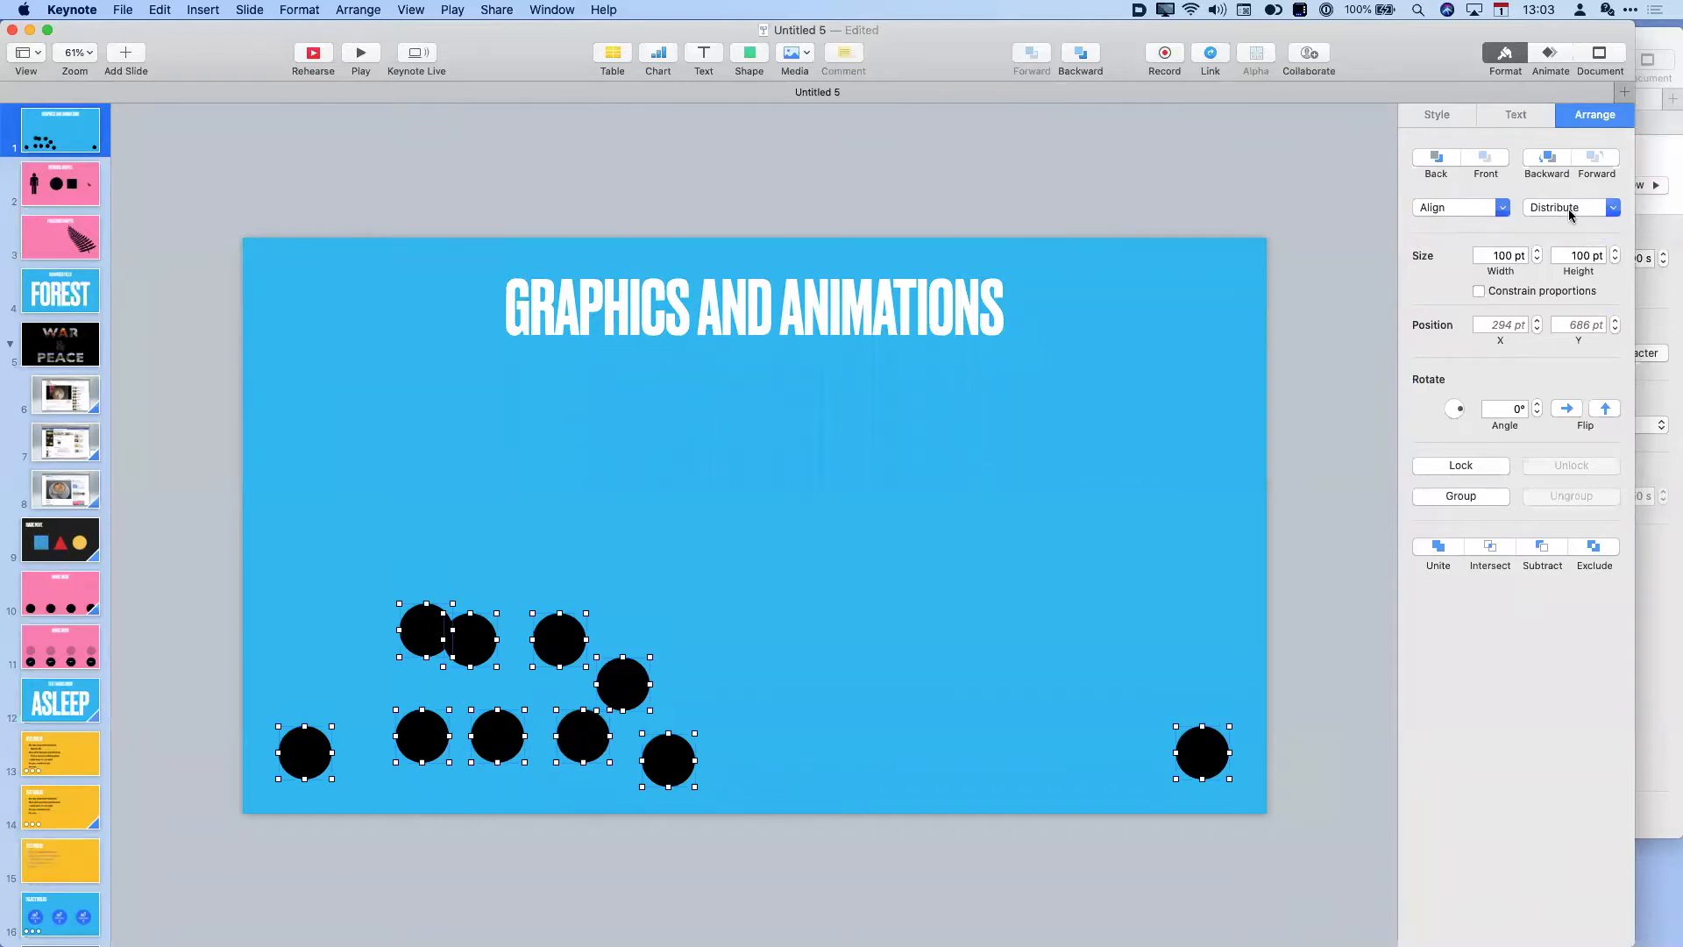
{"action": "left_click", "coordinate": [1467, 209]}
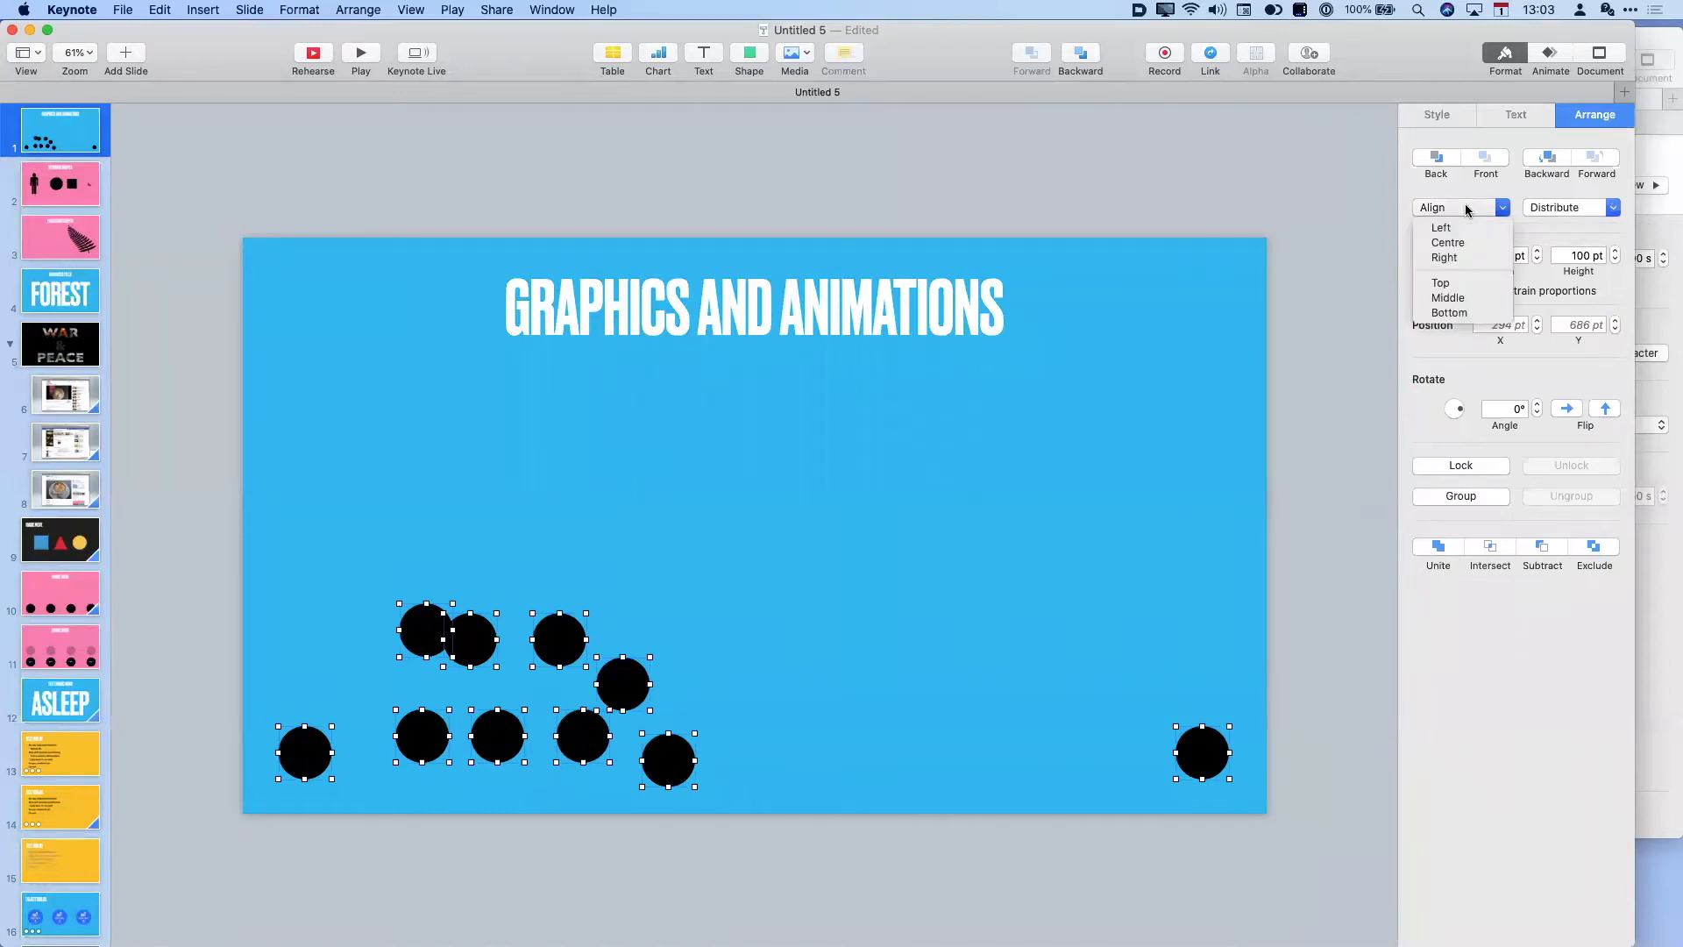
{"action": "left_click", "coordinate": [1459, 314]}
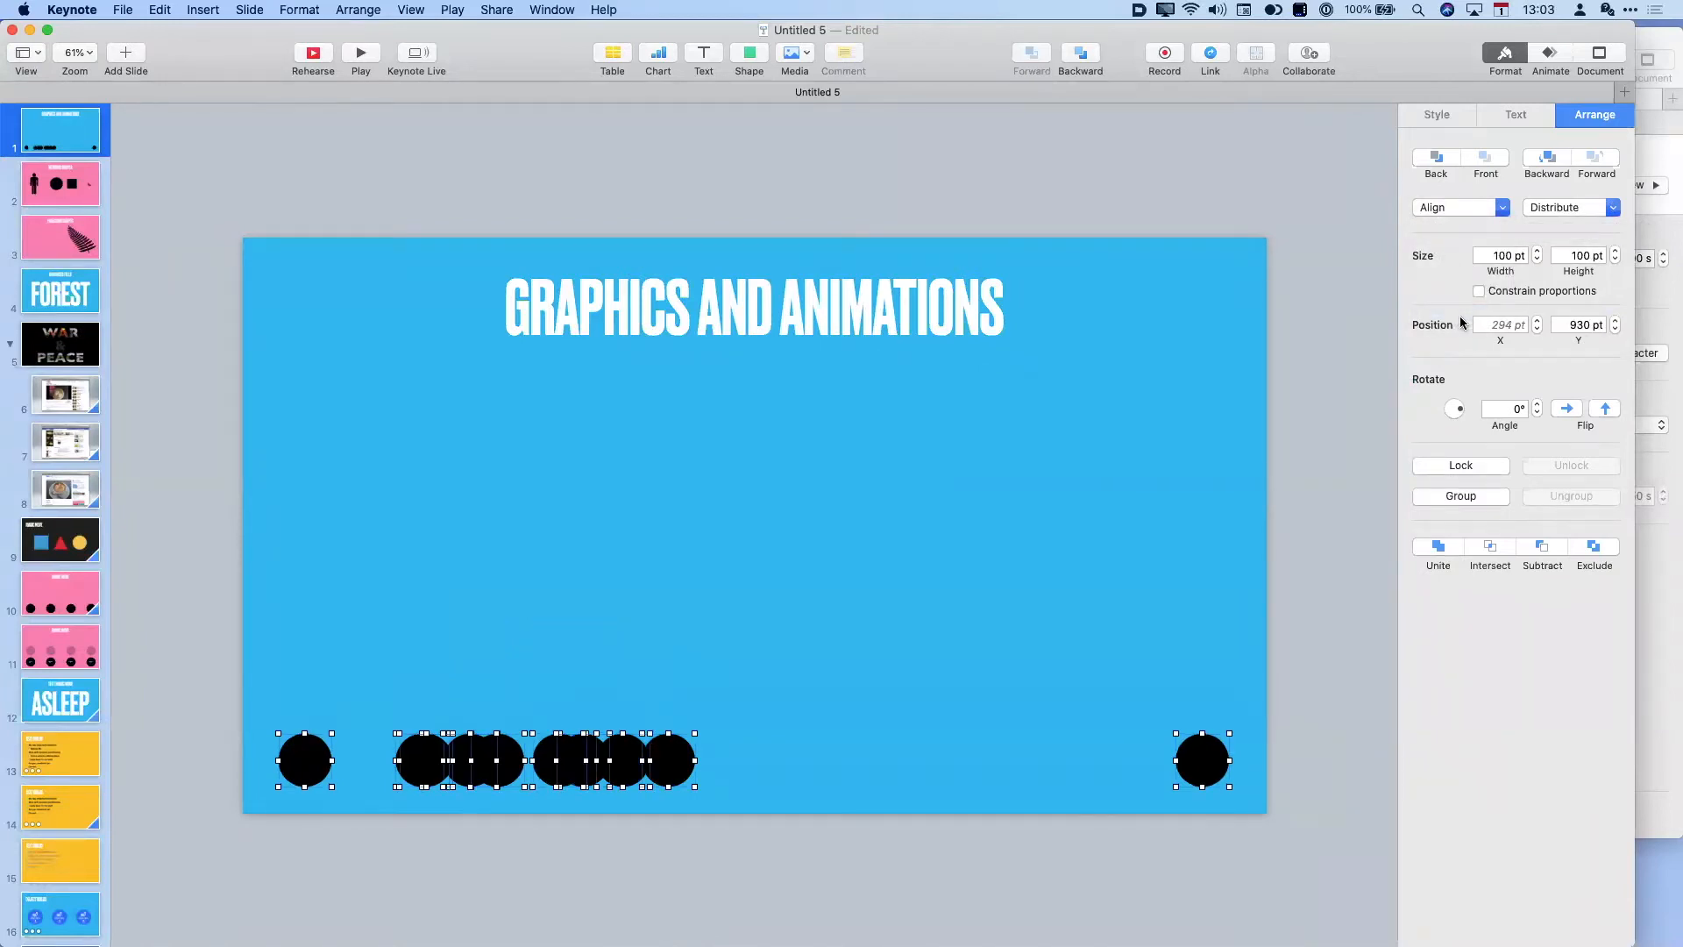
{"action": "left_click", "coordinate": [1613, 208]}
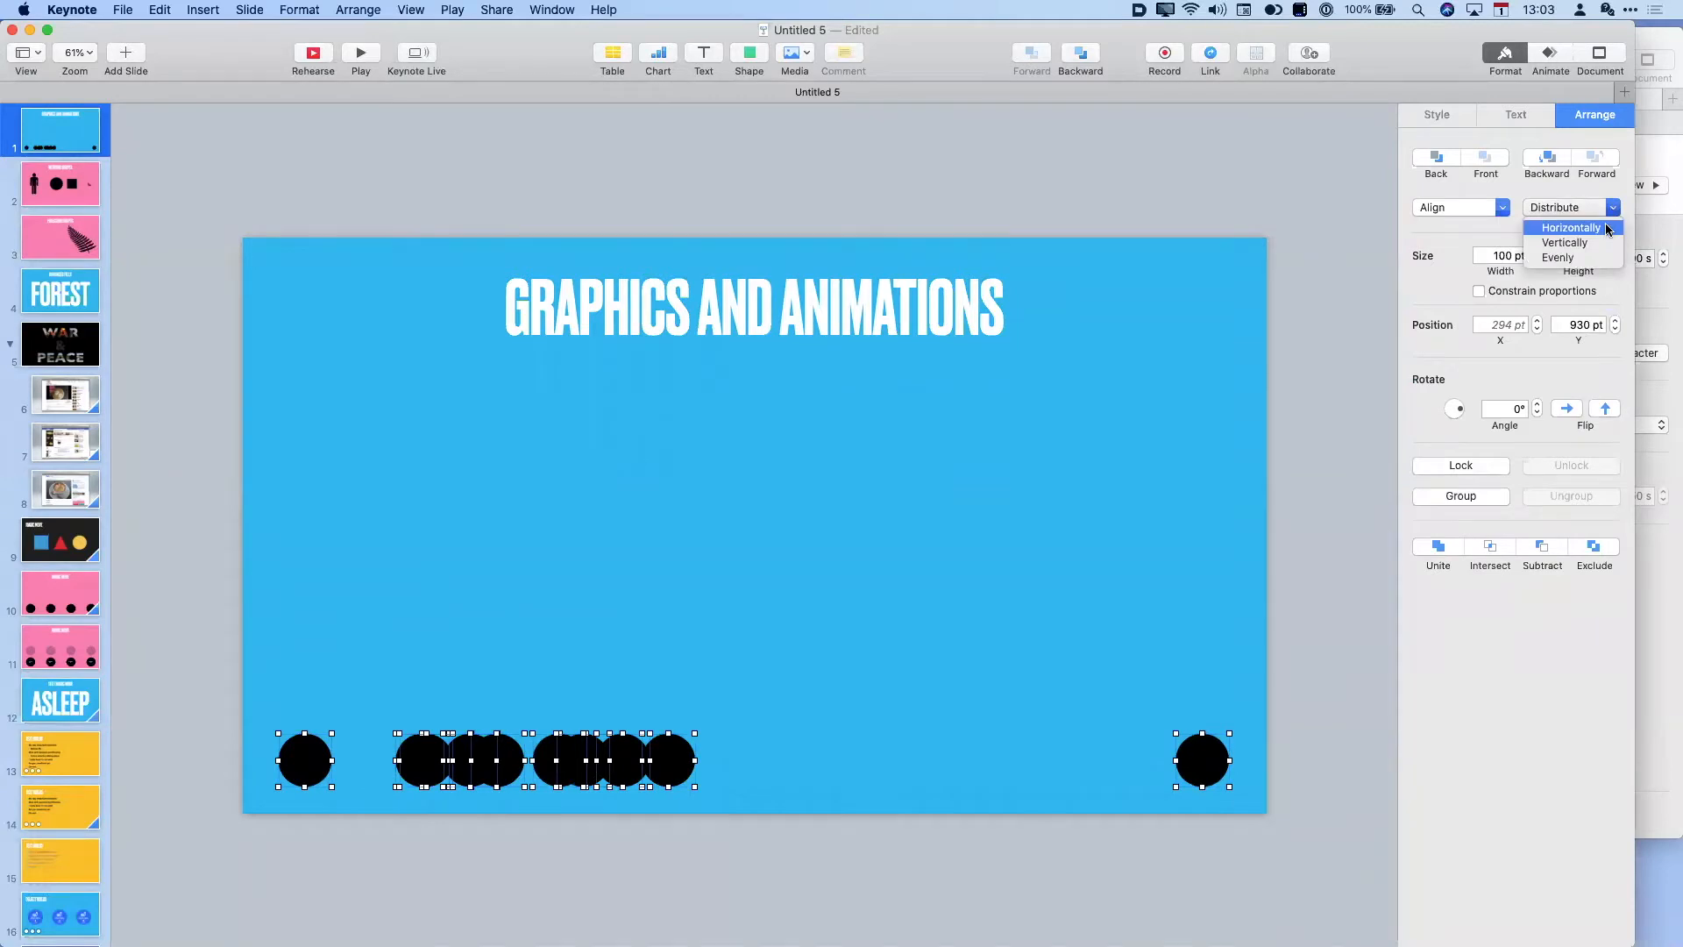
{"action": "left_click", "coordinate": [1605, 228]}
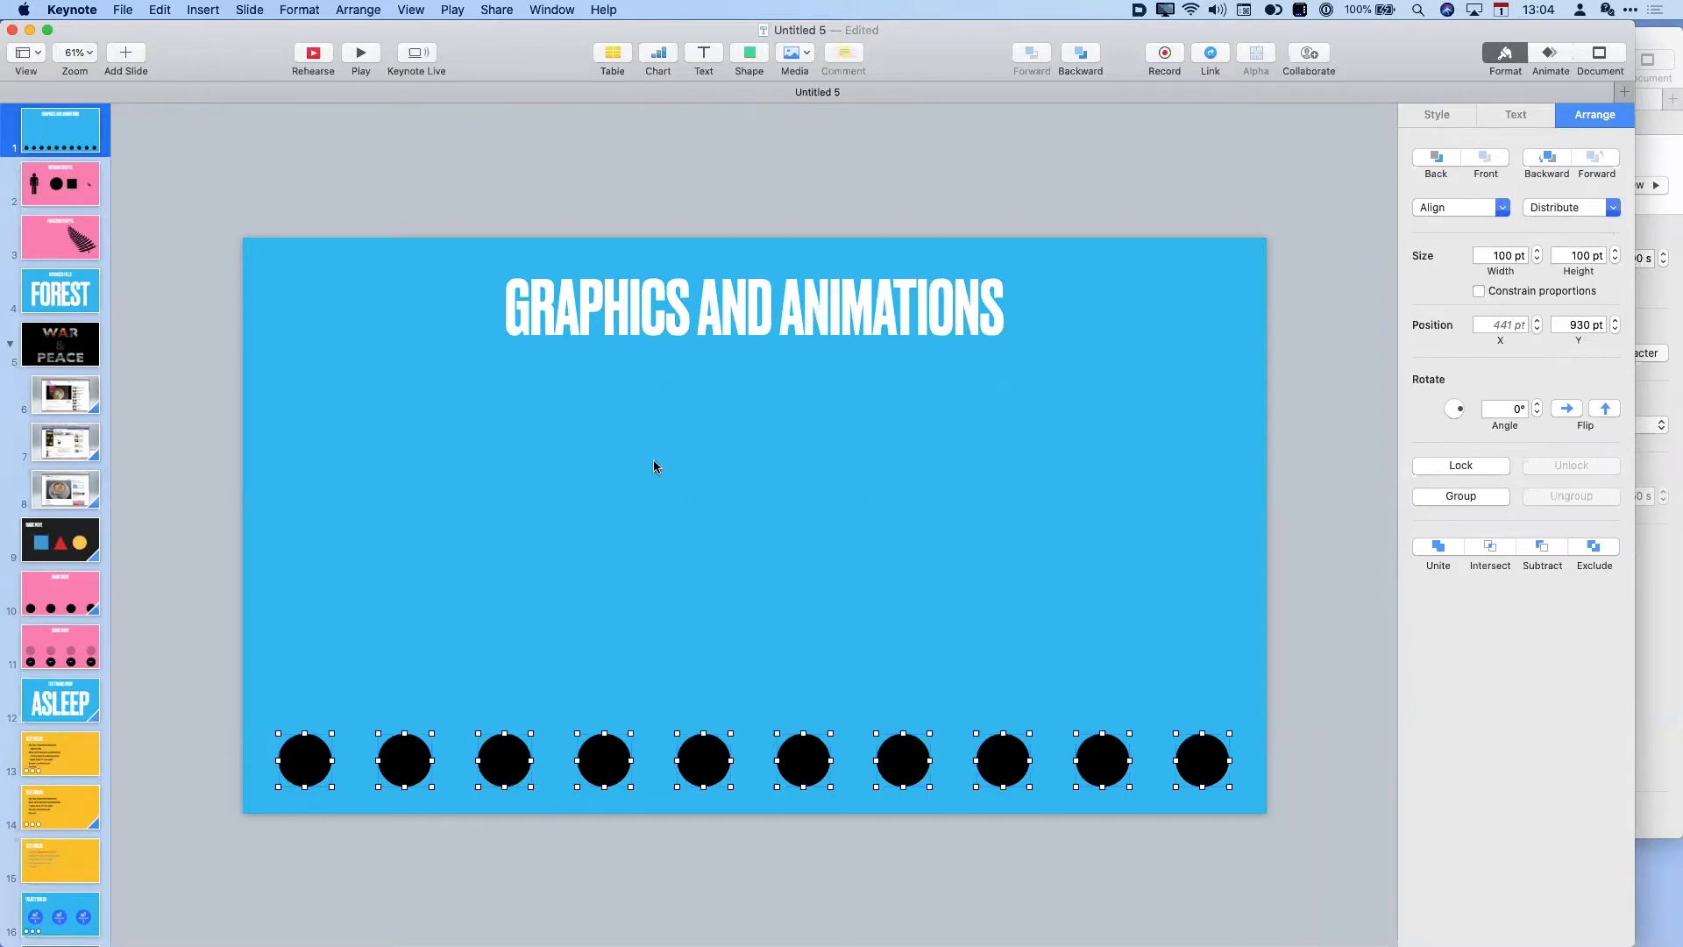
- Move the two outermost circles inward and redistribute all ten circles horizontally
{"action": "left_click", "coordinate": [652, 503]}
{"action": "left_click_drag", "start_coordinate": [312, 755], "coordinate": [346, 756]}
{"action": "left_click", "coordinate": [1187, 761]}
{"action": "left_click_drag", "start_coordinate": [1187, 761], "coordinate": [1152, 761]}
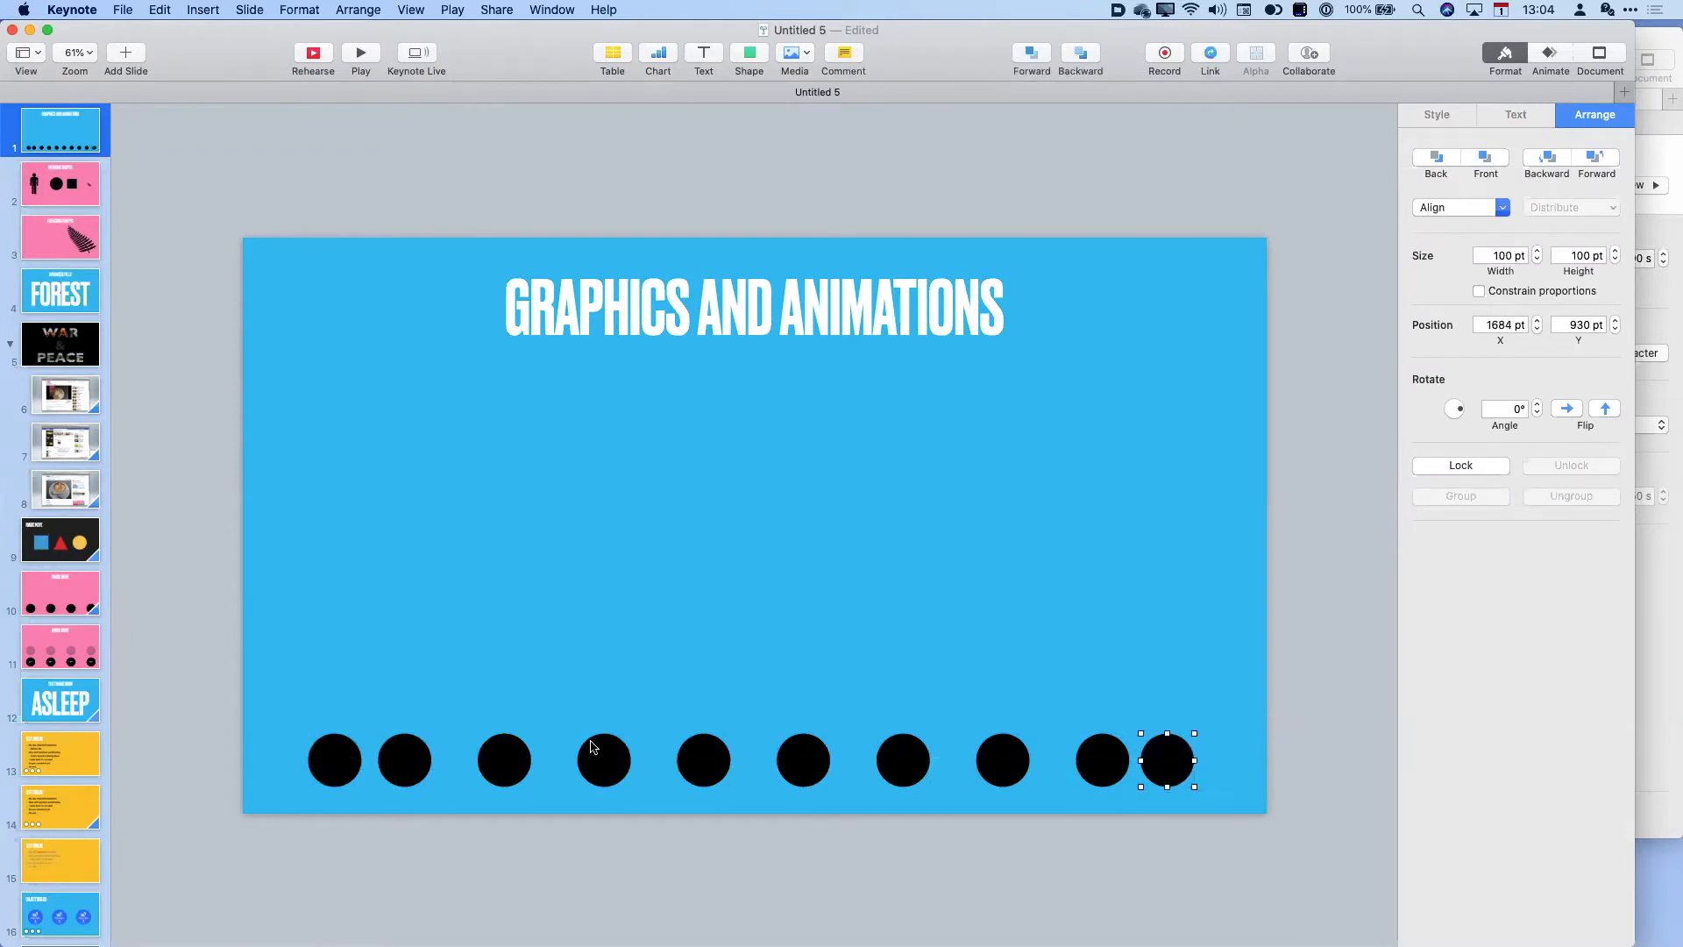
{"action": "left_click_drag", "start_coordinate": [278, 701], "coordinate": [1286, 819]}
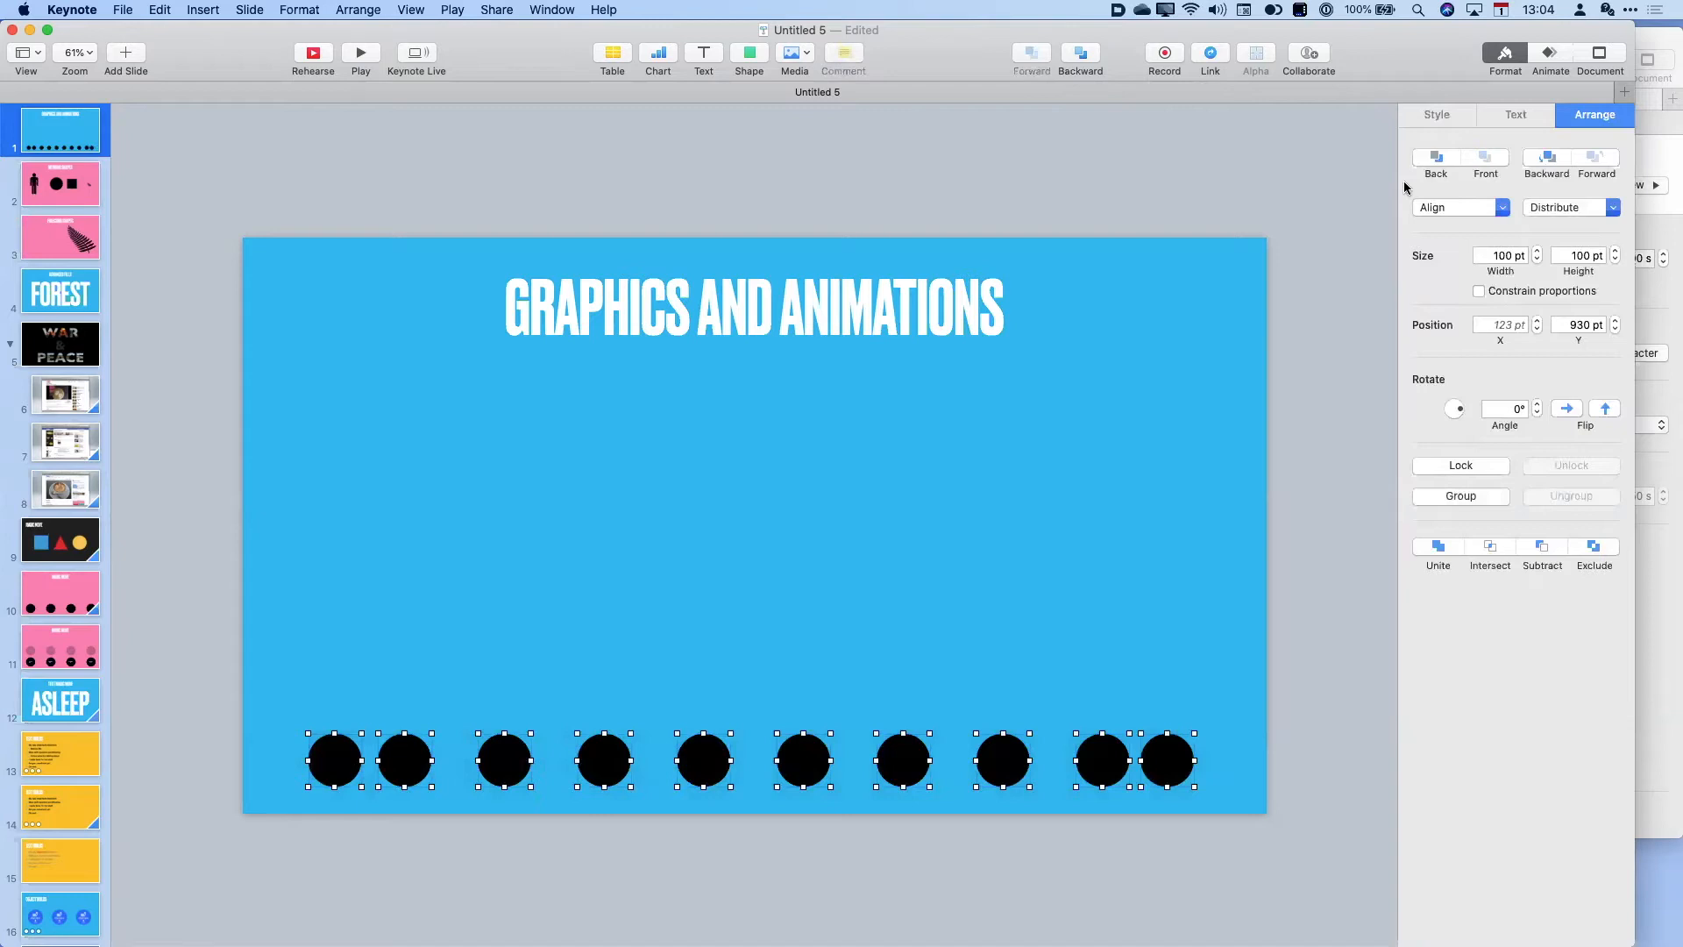
{"action": "left_click", "coordinate": [1555, 209]}
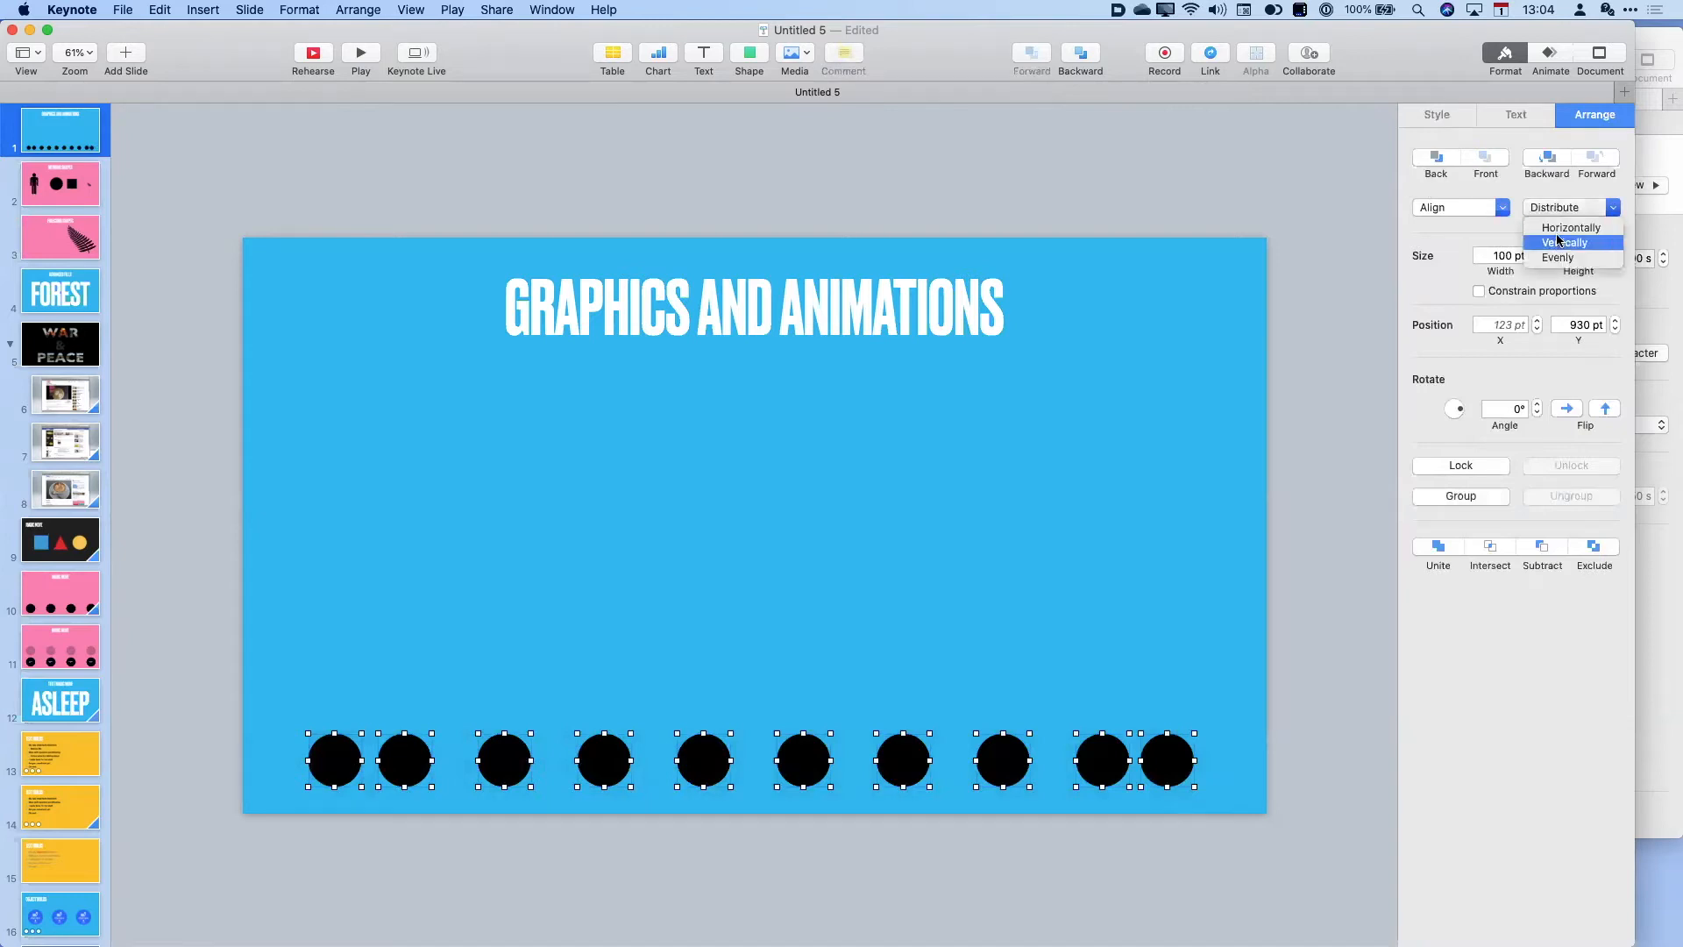
{"action": "left_click", "coordinate": [1559, 230]}
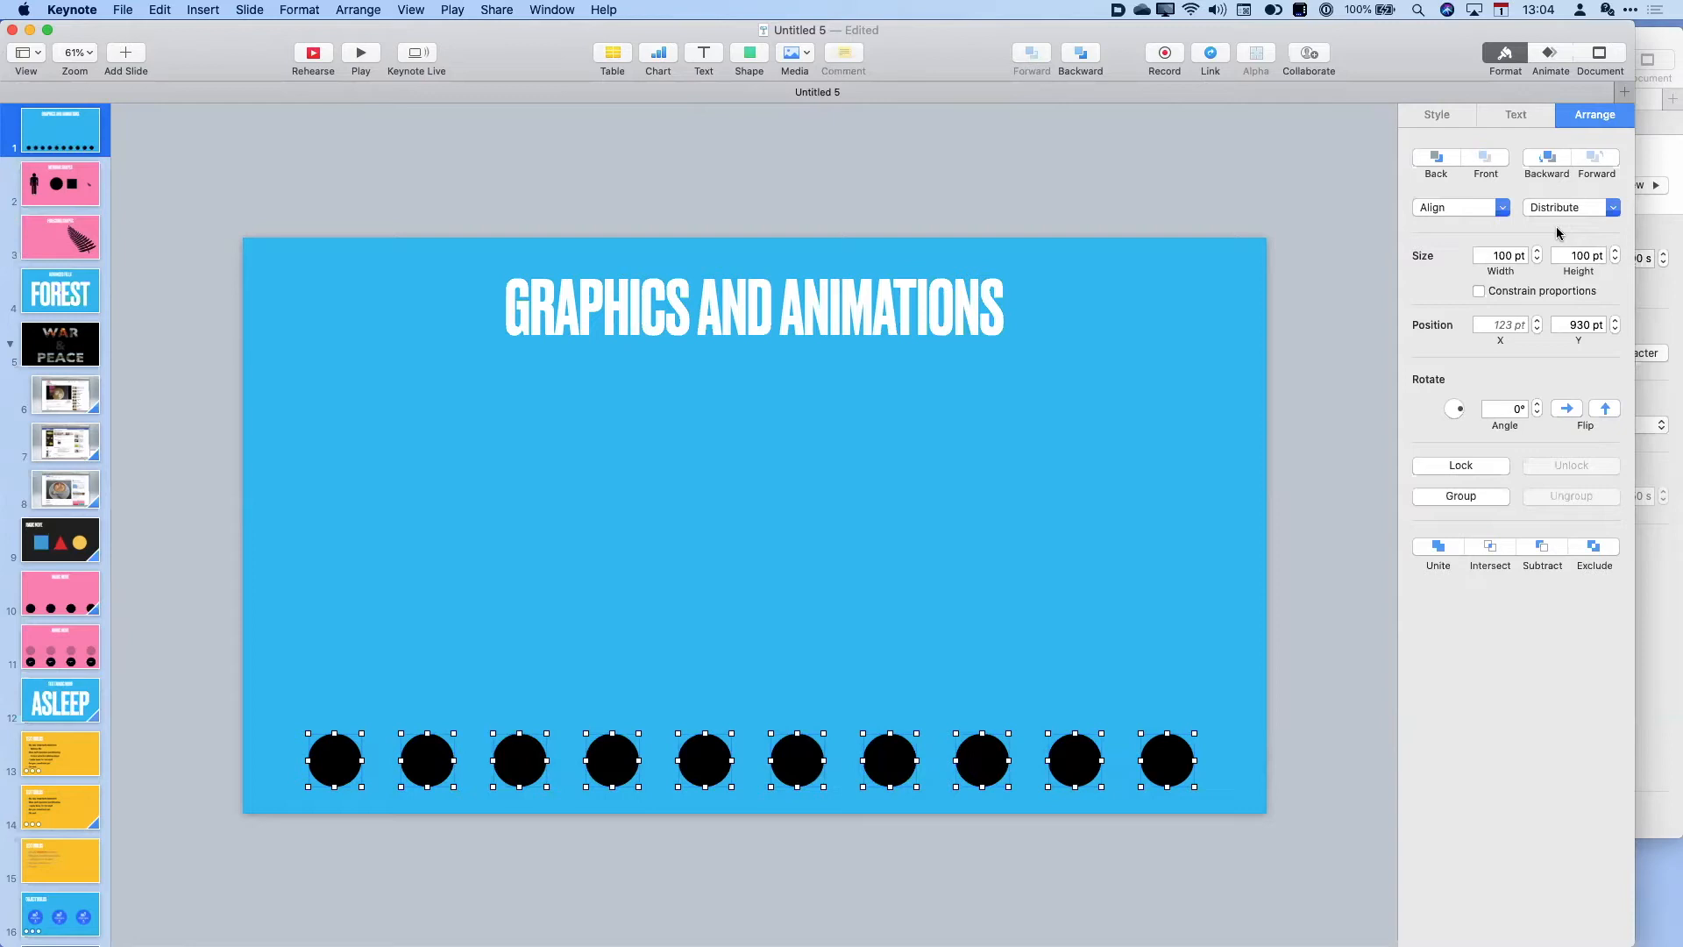
- Move one circle to the slide's upper-left corner and another to its lower-left corner
{"action": "left_click_drag", "start_coordinate": [1144, 768], "coordinate": [319, 340]}
{"action": "left_click", "coordinate": [1050, 614]}
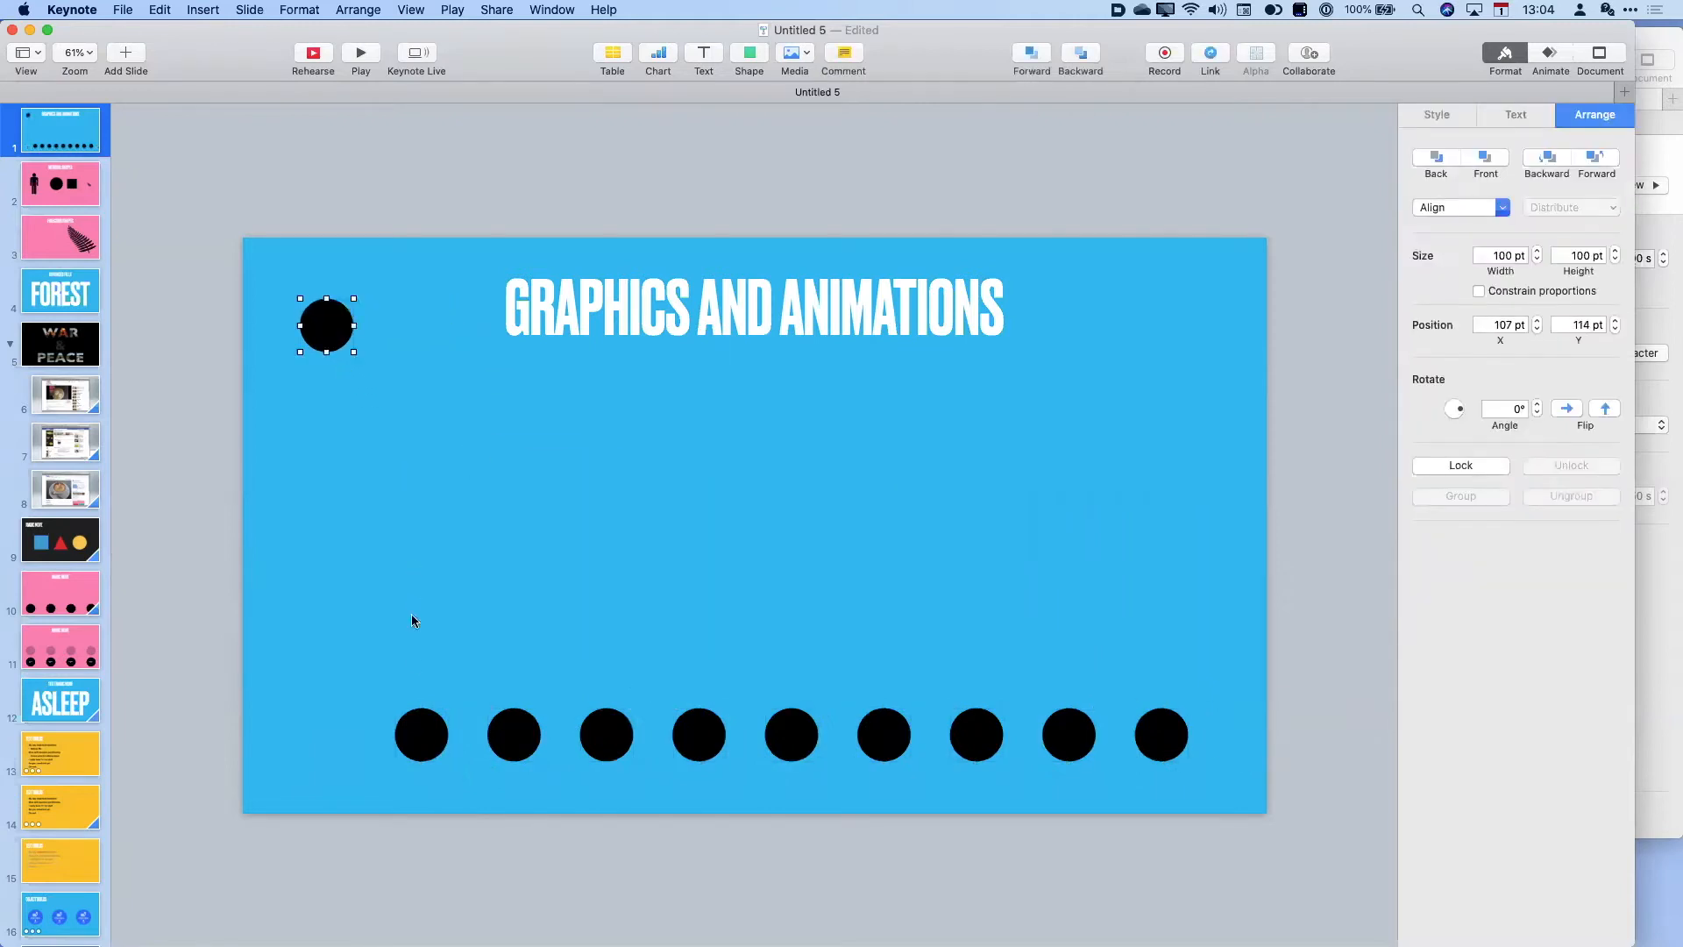
{"action": "left_click_drag", "start_coordinate": [421, 740], "coordinate": [335, 760]}
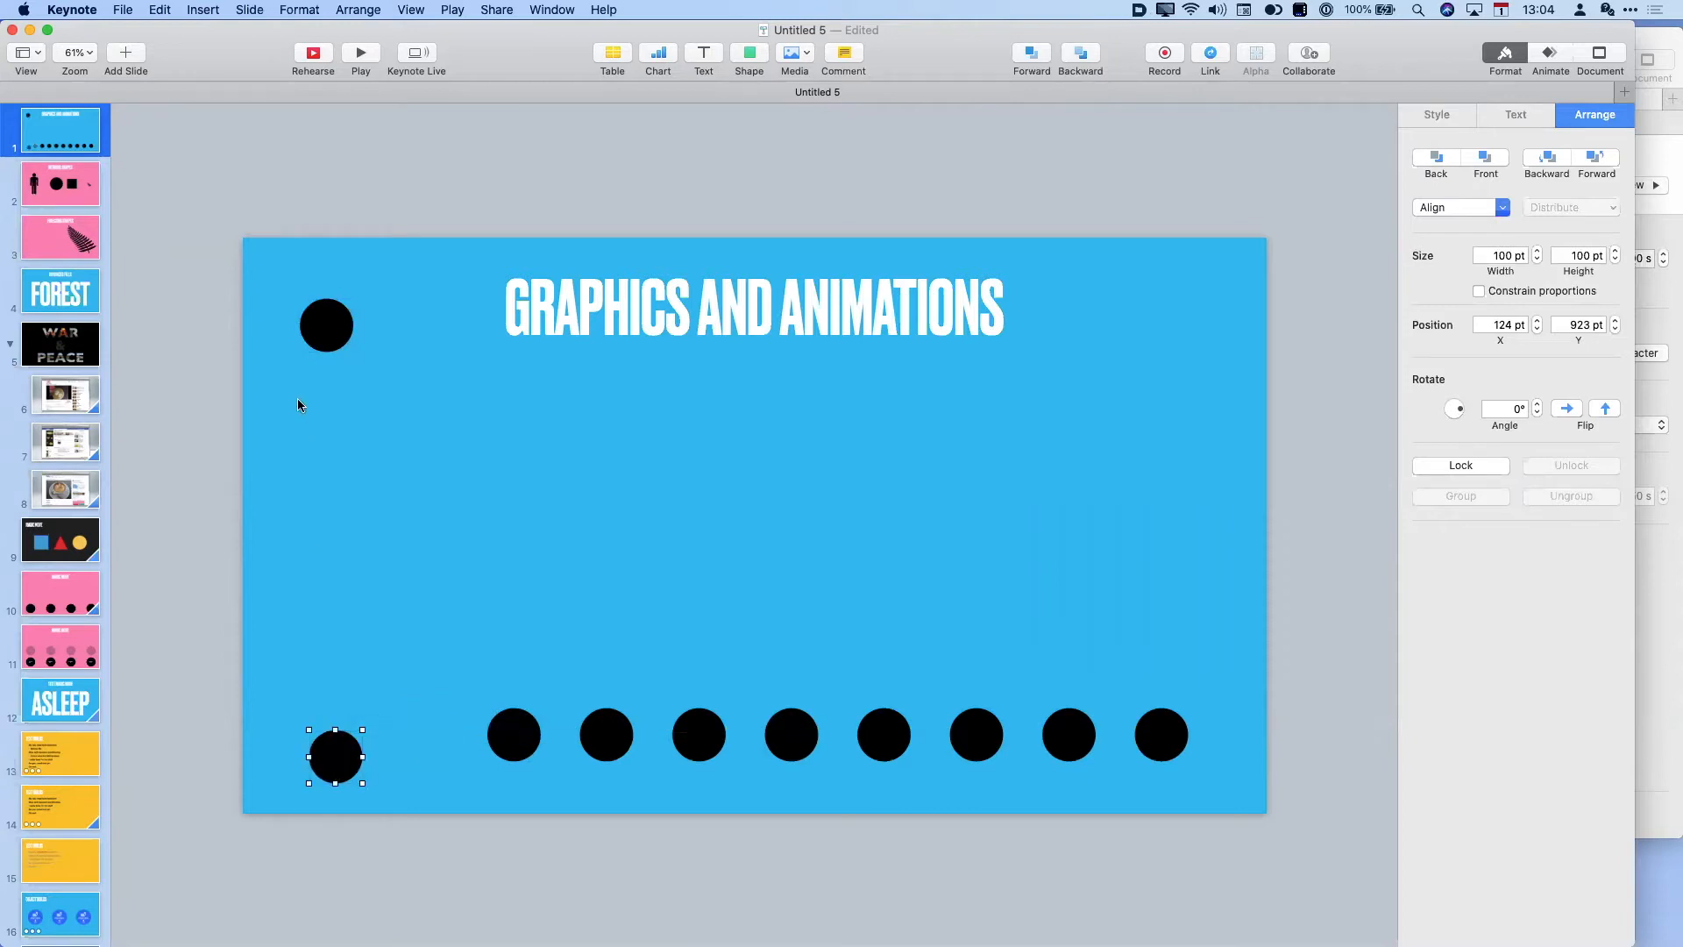
- Align all ten circles to the left and distribute them vertically into a column
{"action": "left_click_drag", "start_coordinate": [271, 287], "coordinate": [1147, 789]}
{"action": "left_click", "coordinate": [862, 342], "text": "shift"}
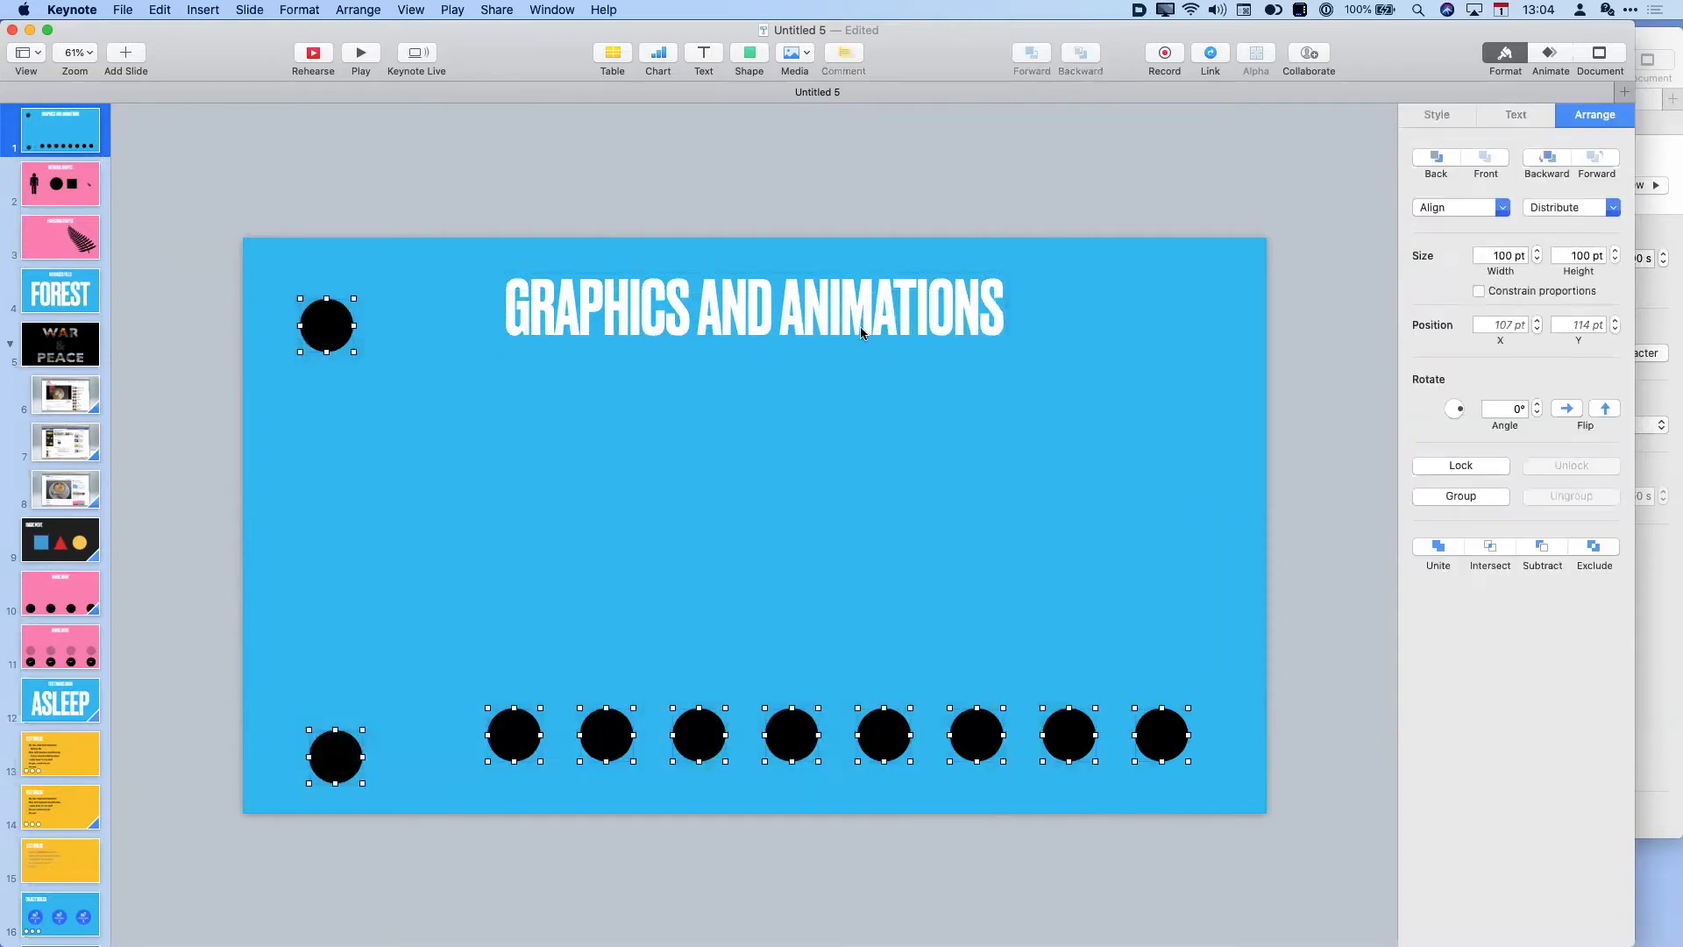
{"action": "left_click", "coordinate": [1485, 210]}
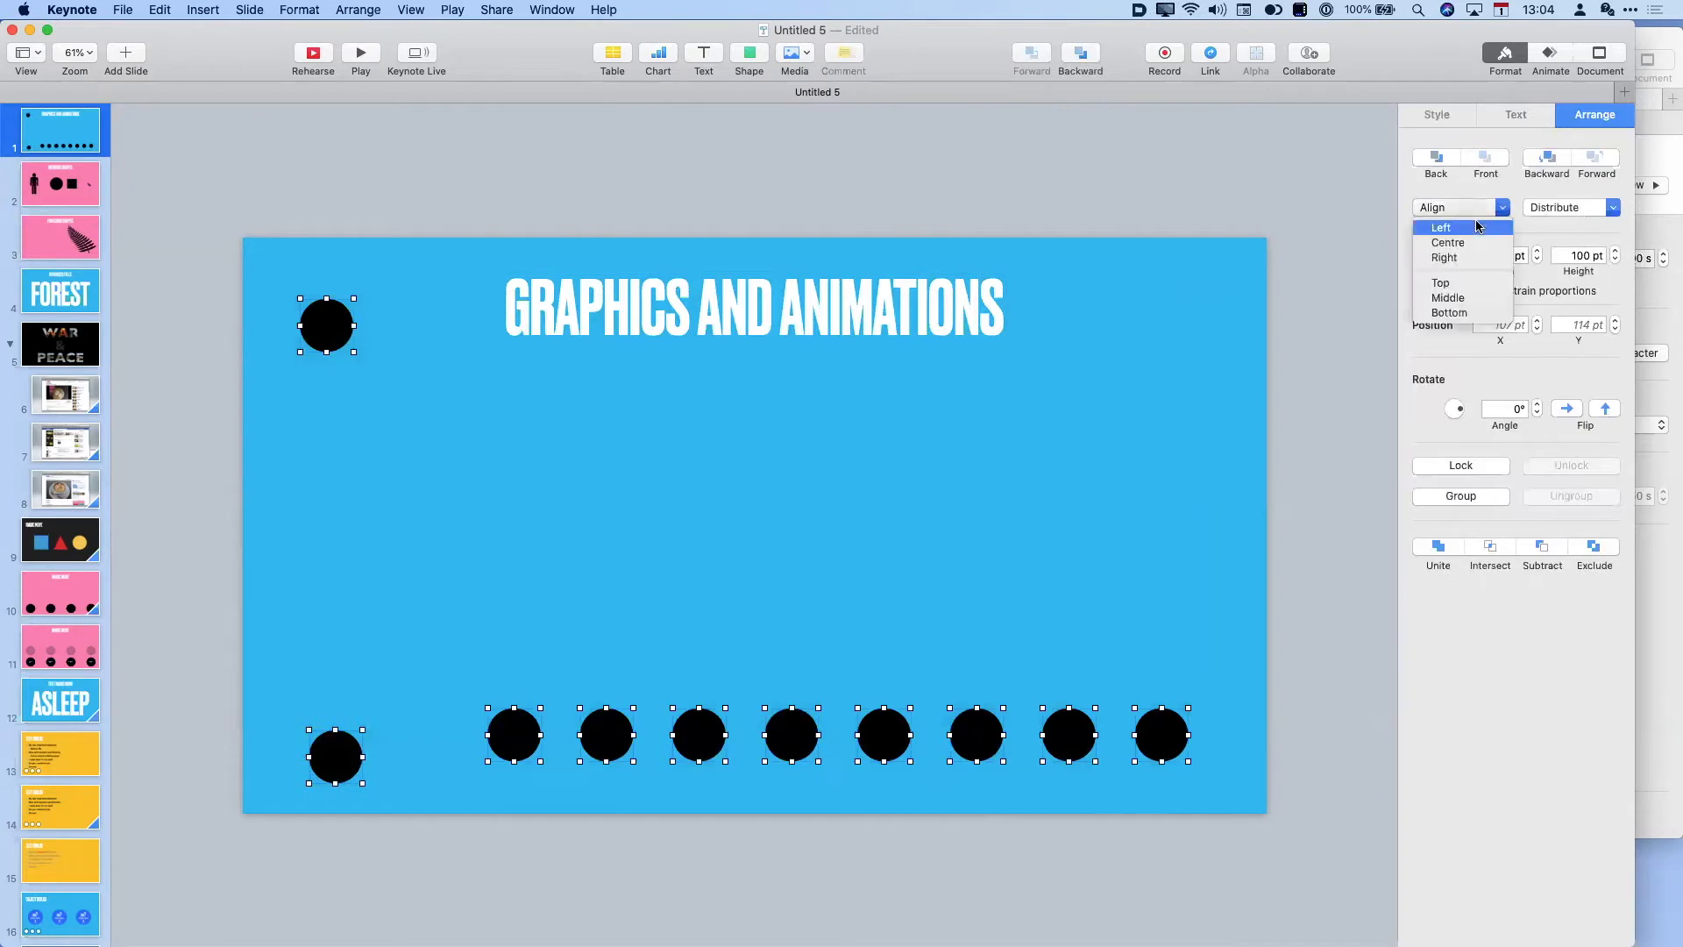
{"action": "left_click", "coordinate": [1464, 226]}
{"action": "left_click", "coordinate": [1564, 210]}
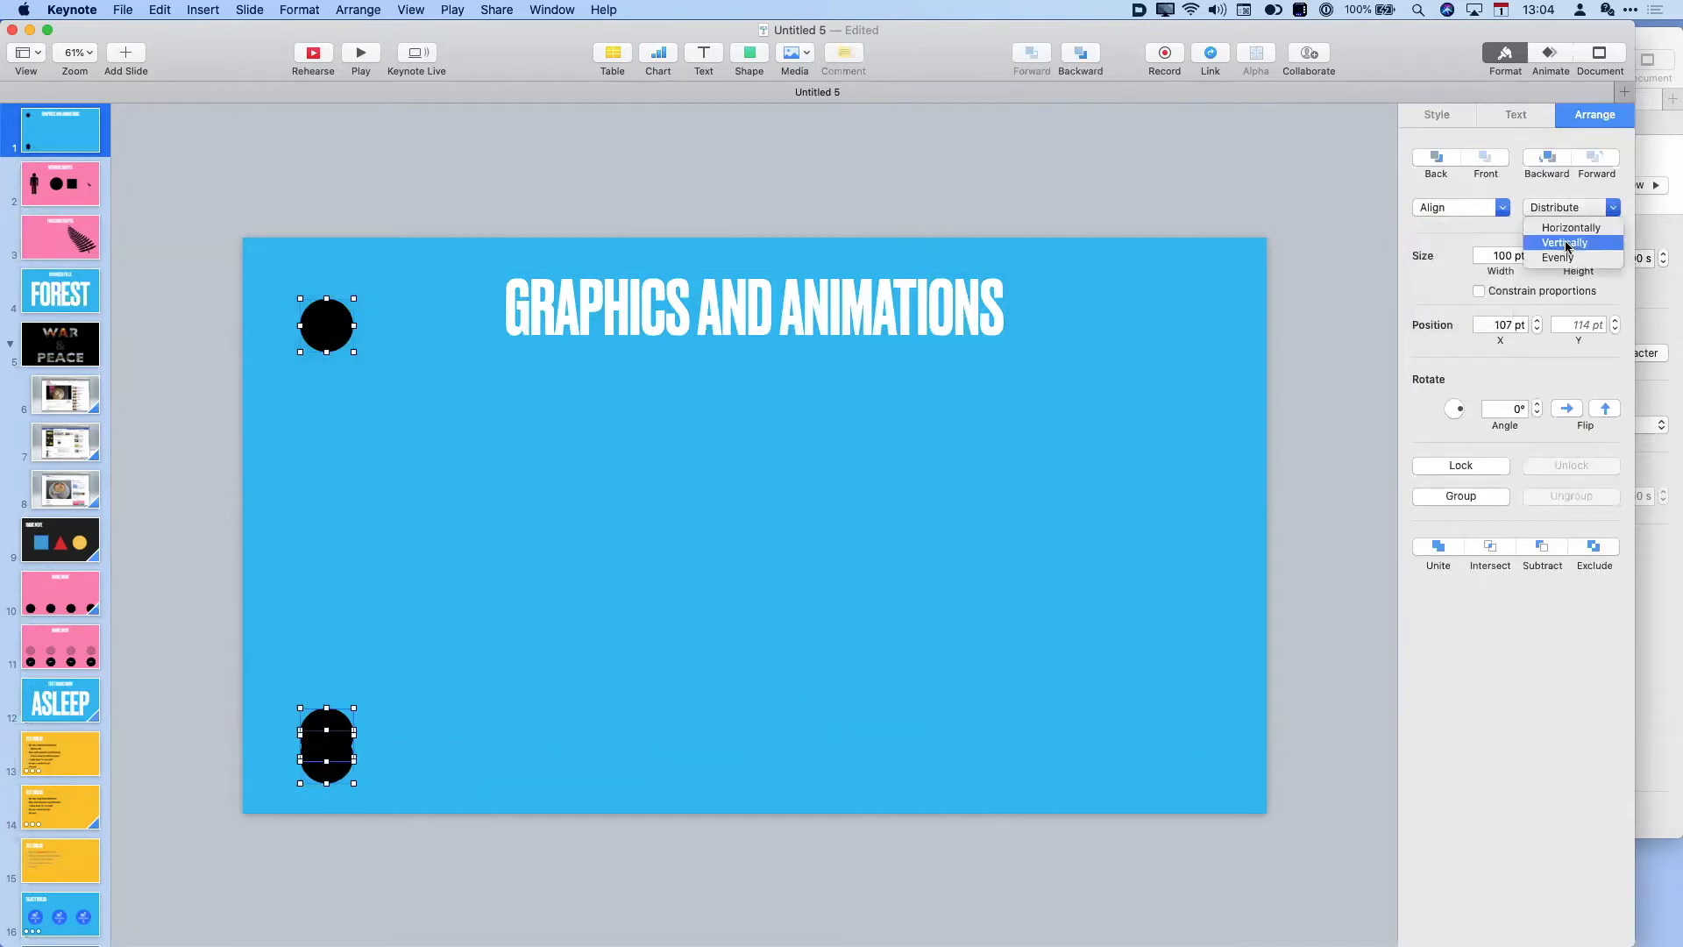
{"action": "left_click", "coordinate": [1569, 246]}
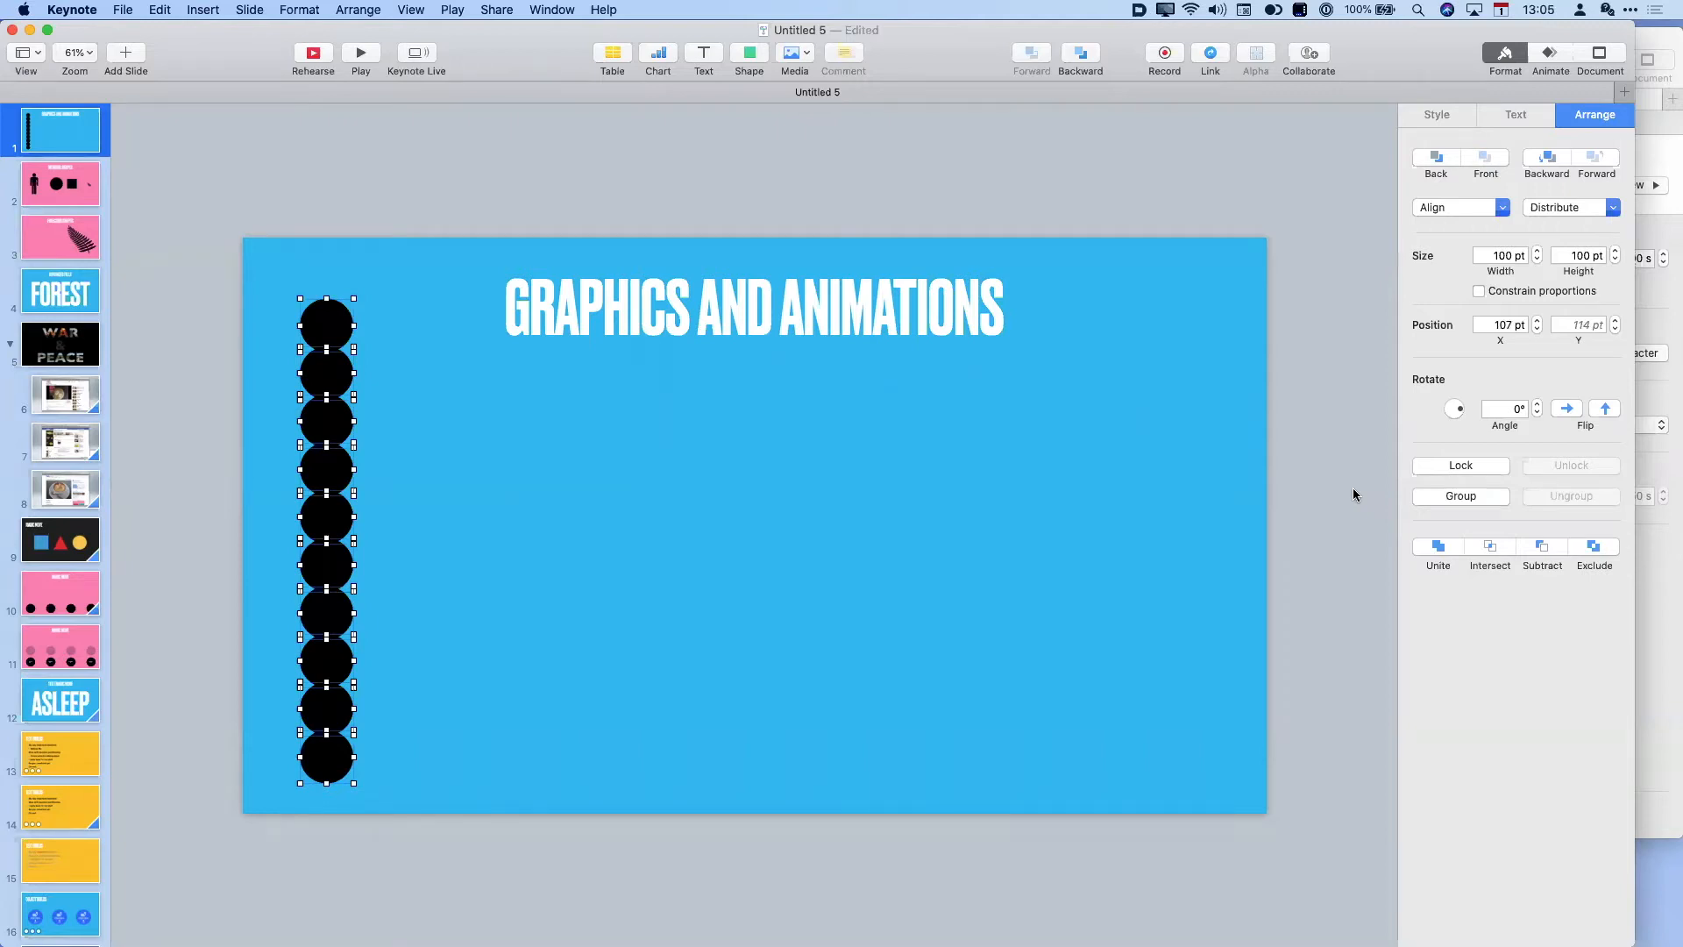
- Go to the Merging Shapes slide and browse the Geometry and Objects categories of the shape library
{"action": "left_click", "coordinate": [44, 184]}
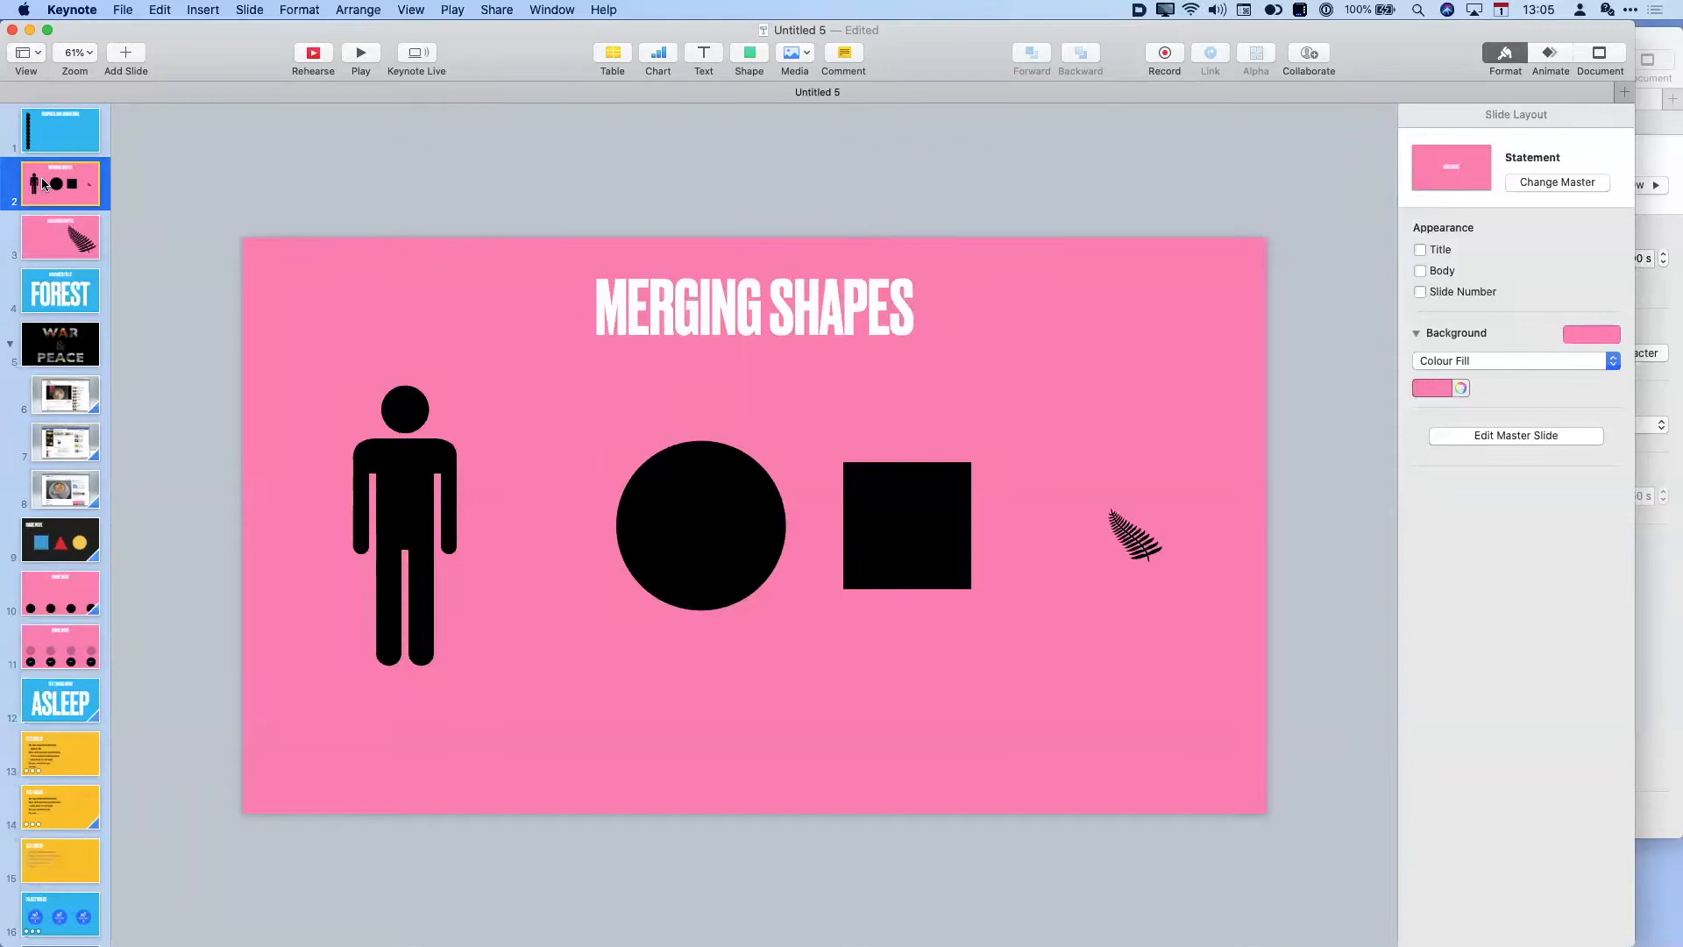
{"action": "left_click", "coordinate": [751, 54]}
{"action": "scroll", "coordinate": [826, 318], "scroll_direction": "down", "scroll_amount": 5}
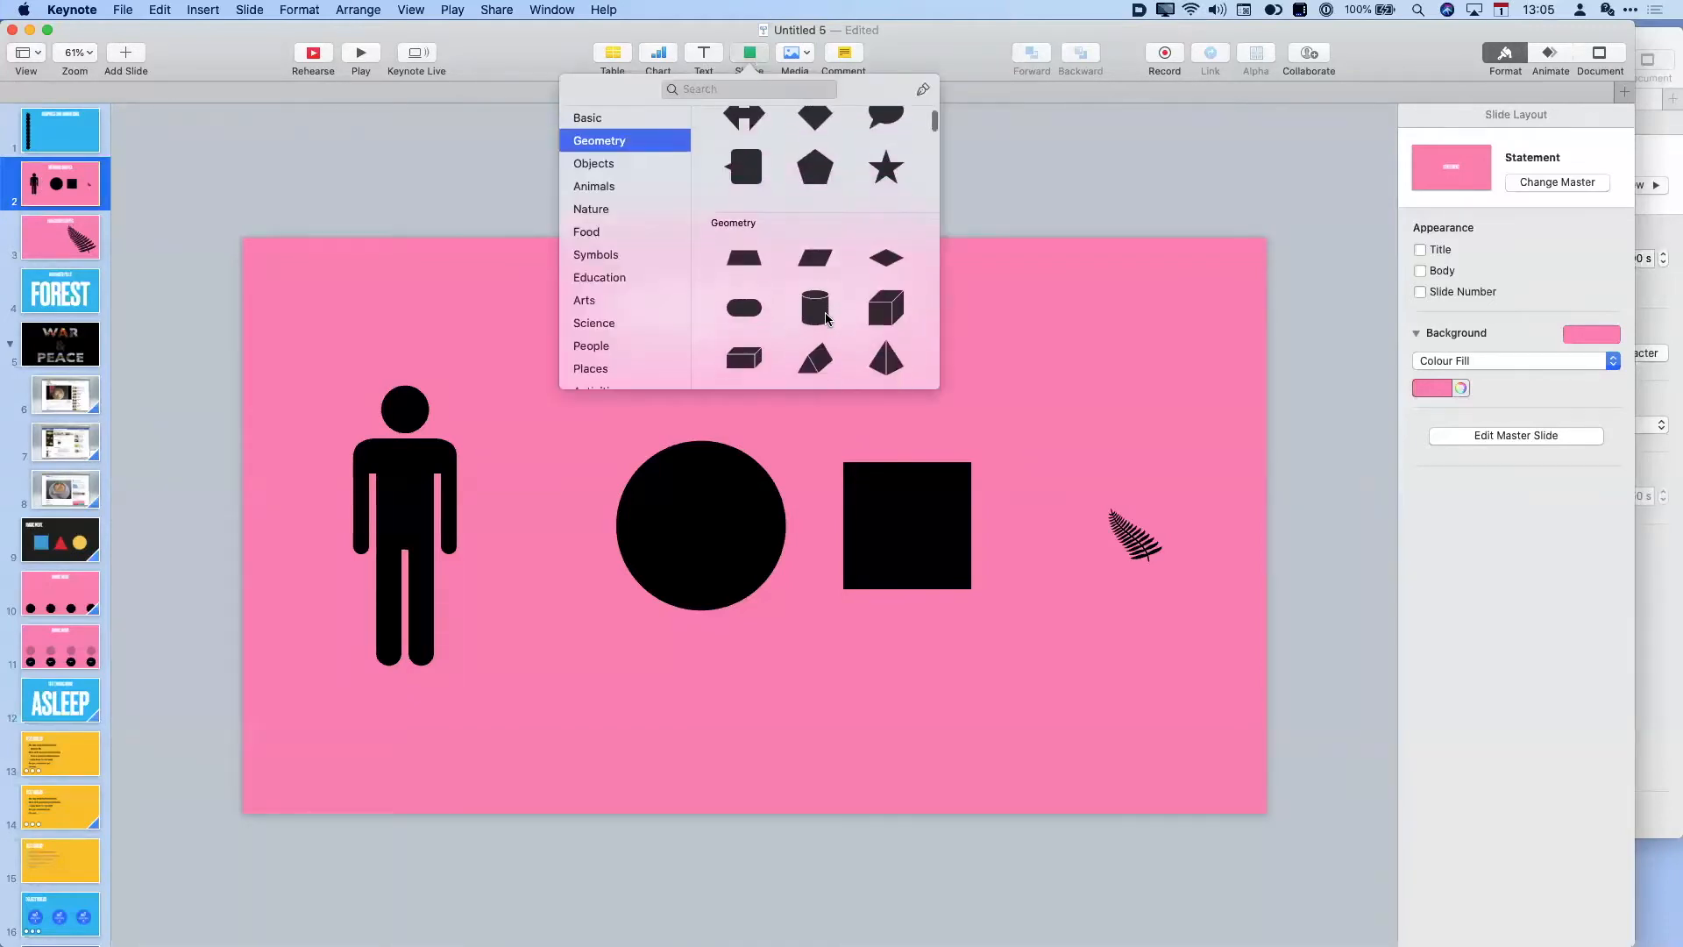
{"action": "scroll", "coordinate": [826, 317], "scroll_direction": "down", "scroll_amount": 10}
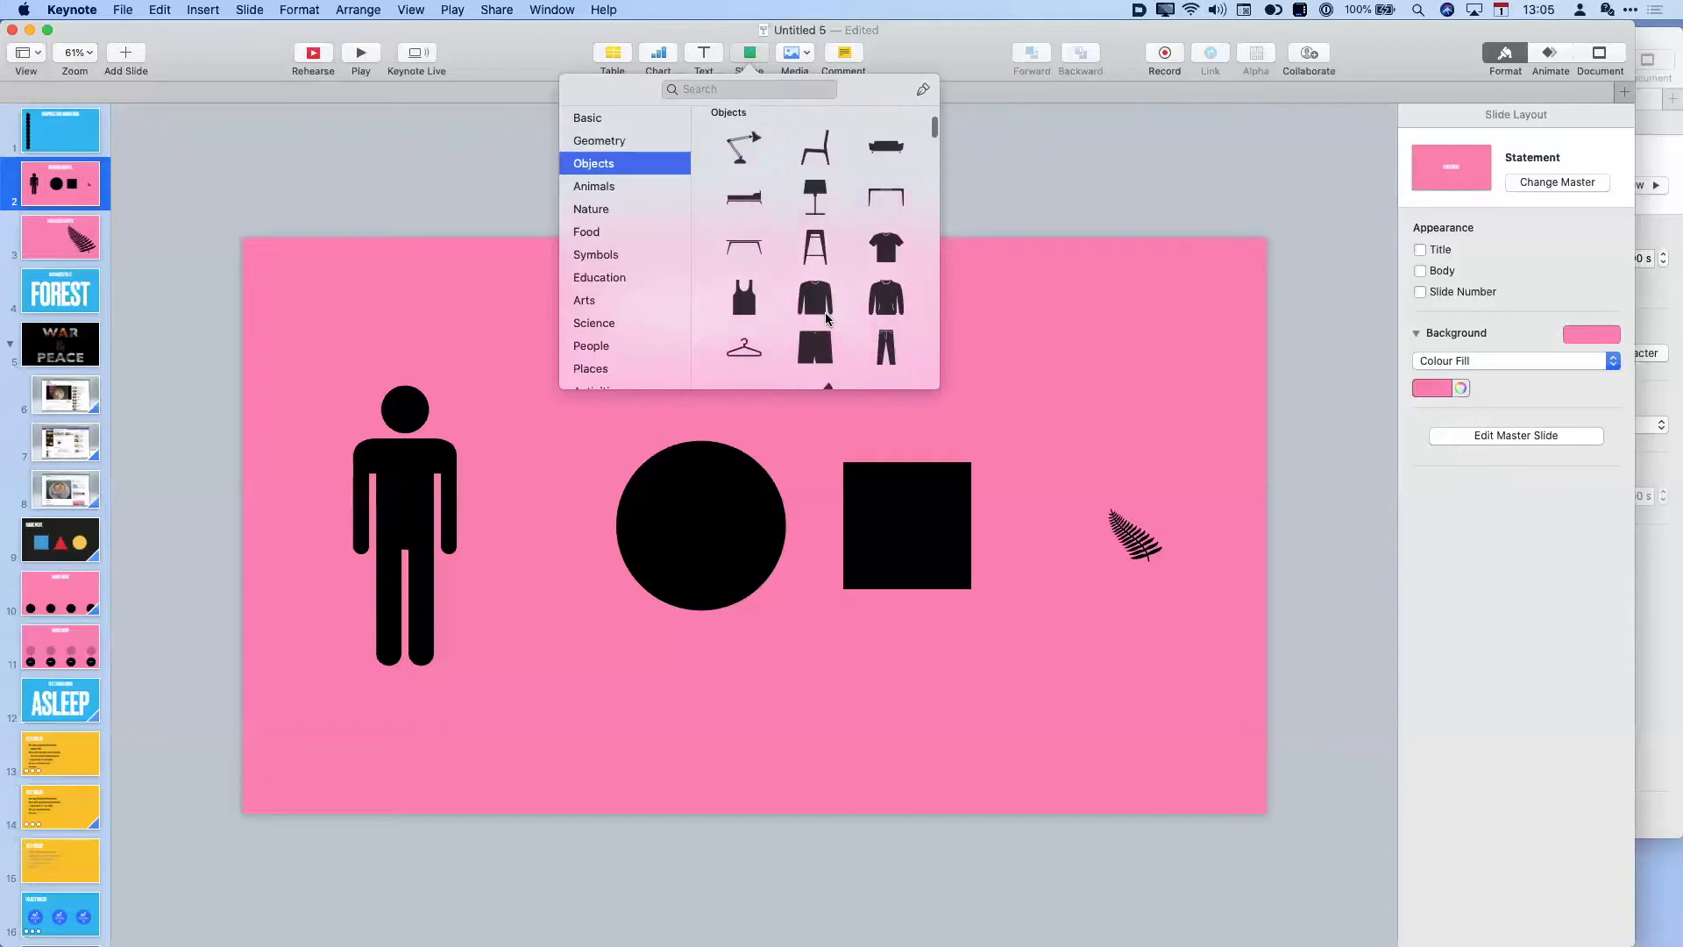
{"action": "scroll", "coordinate": [826, 317], "scroll_direction": "down", "scroll_amount": 8}
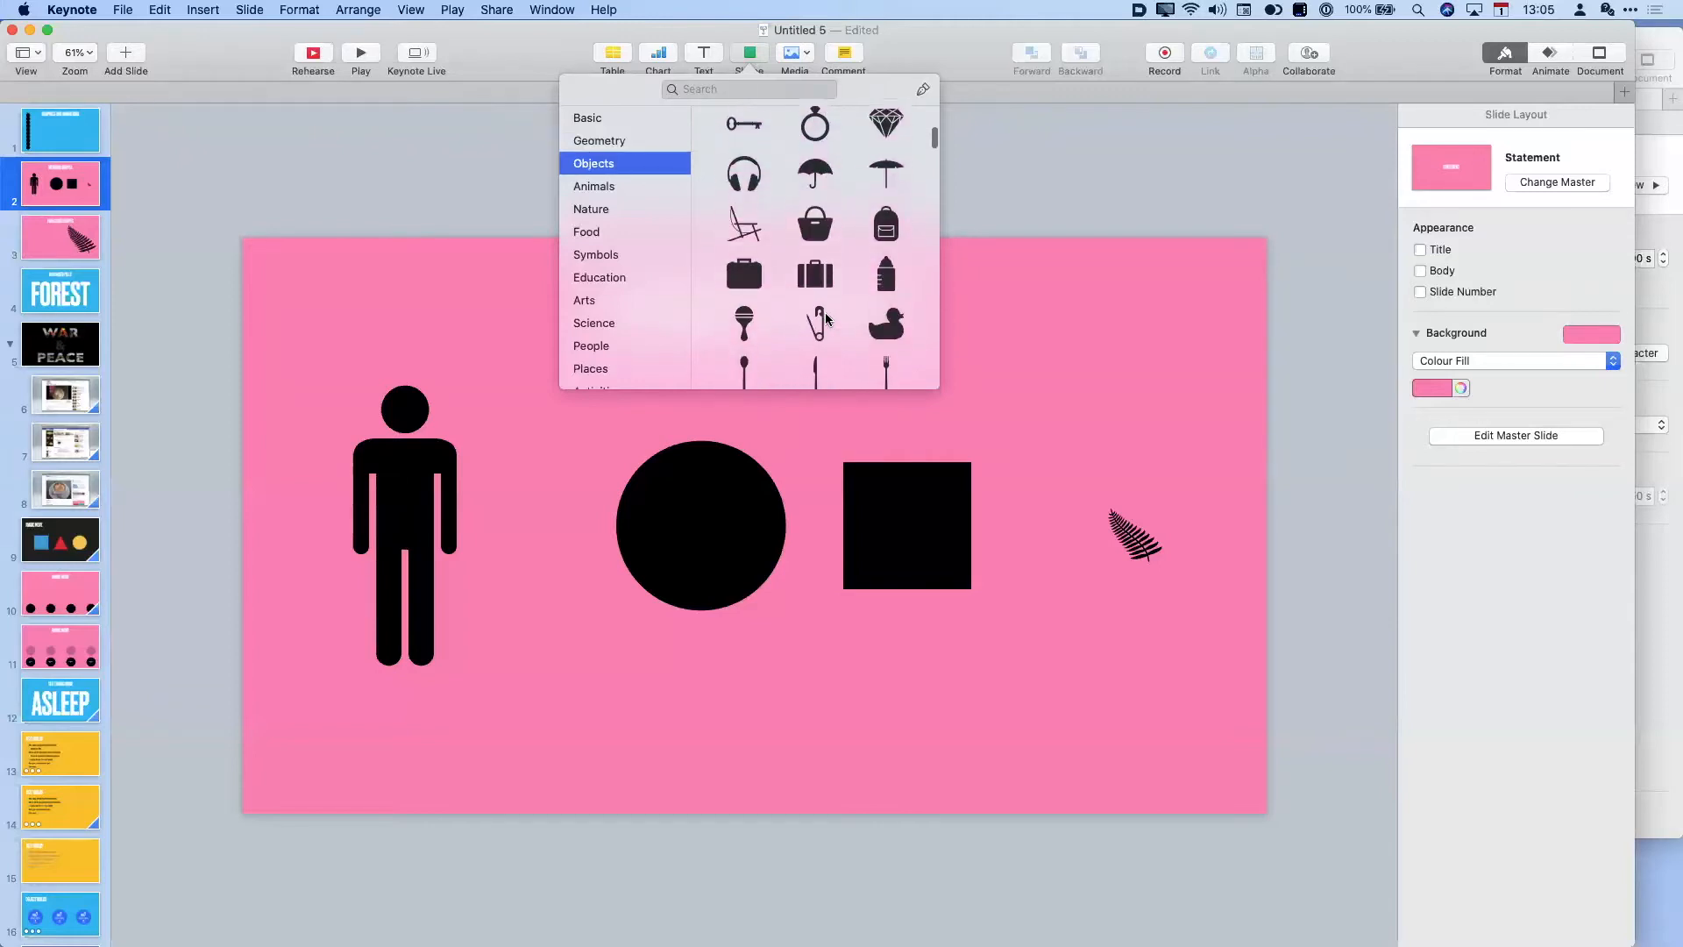
{"action": "scroll", "coordinate": [826, 317], "scroll_direction": "down", "scroll_amount": 5}
{"action": "left_click", "coordinate": [1049, 182]}
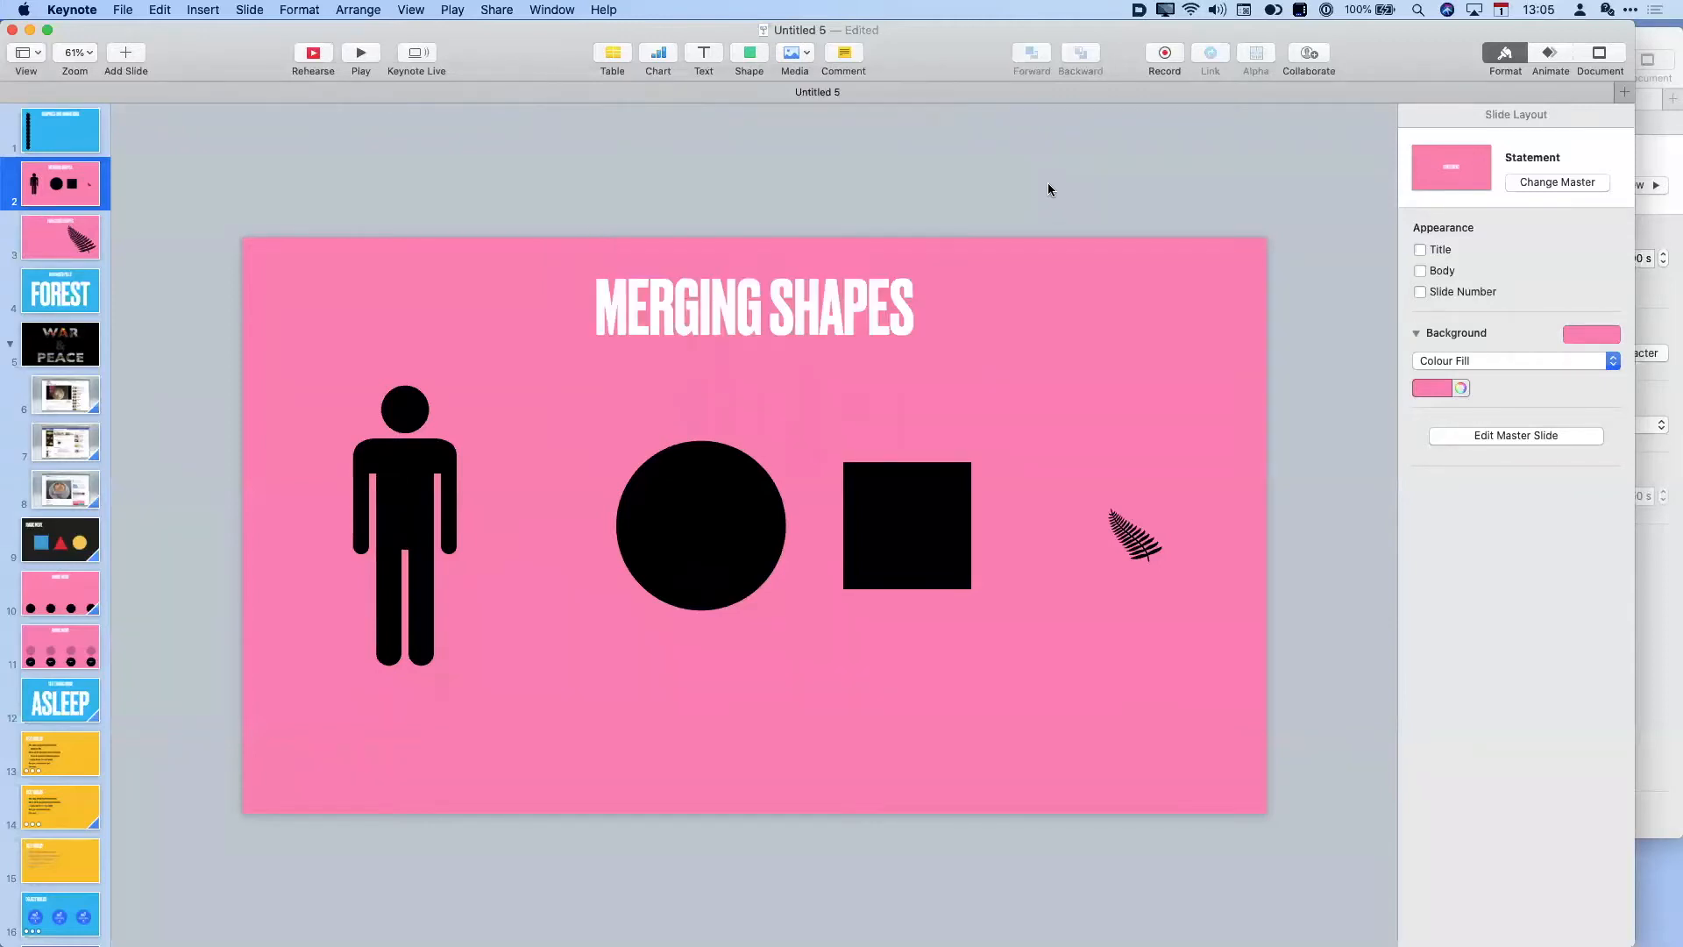
- Check the sizes of the square and the circle on the Merging Shapes slide
{"action": "left_click", "coordinate": [893, 522]}
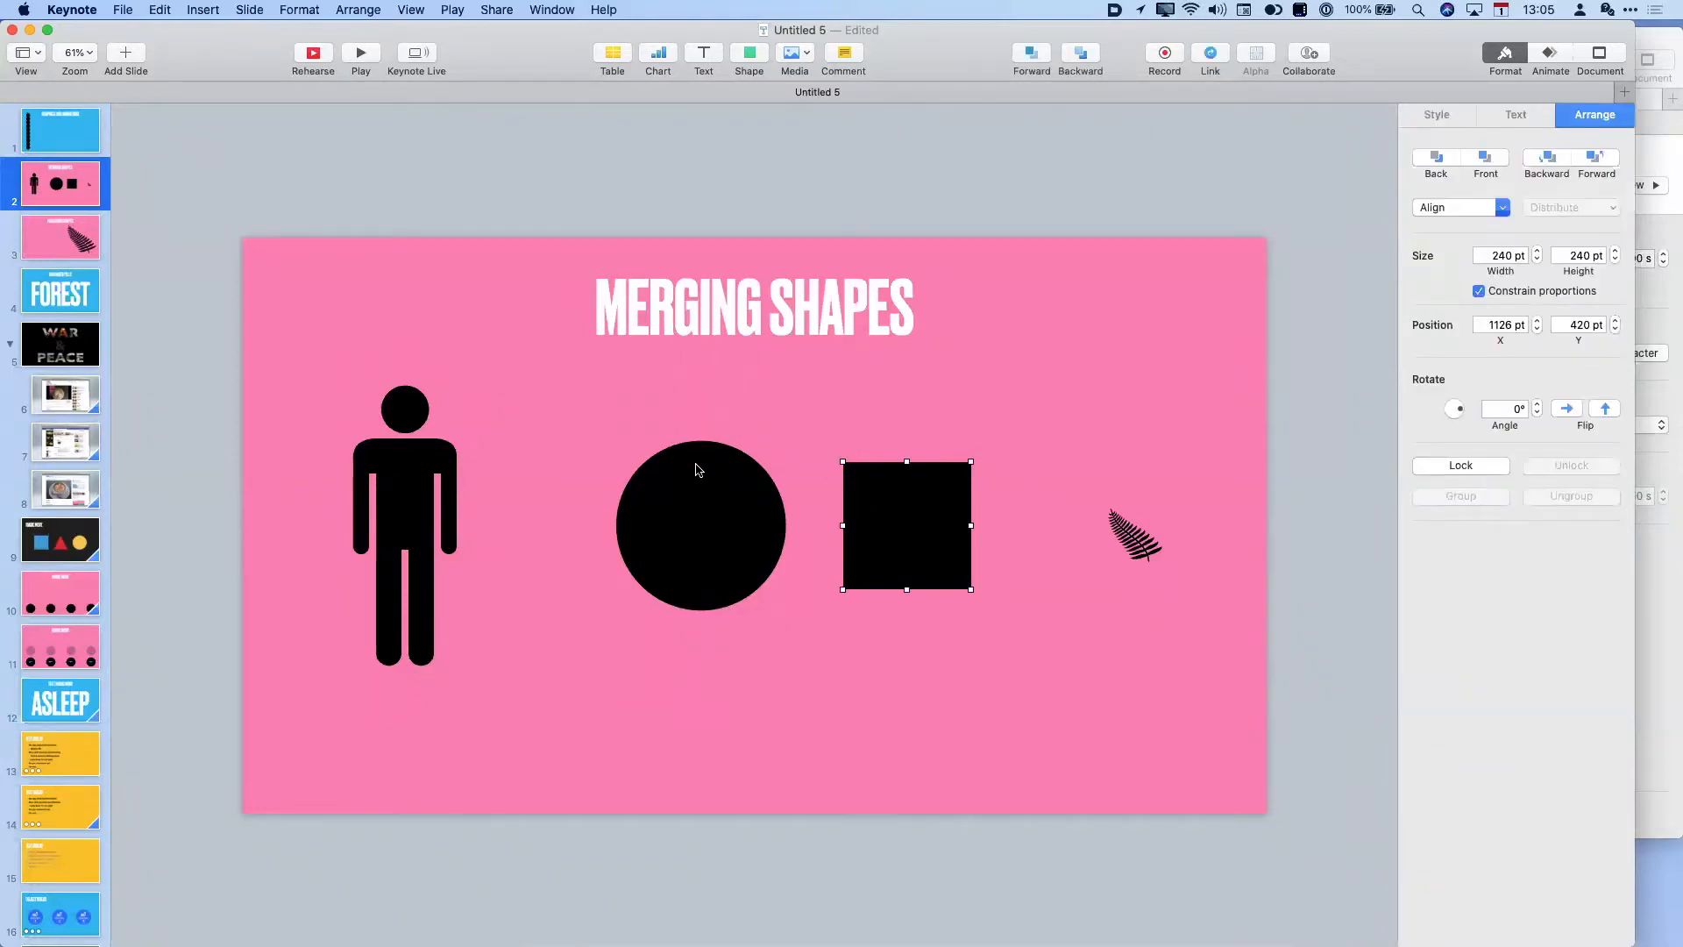
{"action": "left_click", "coordinate": [731, 514]}
{"action": "left_click", "coordinate": [901, 527]}
{"action": "left_click", "coordinate": [718, 539]}
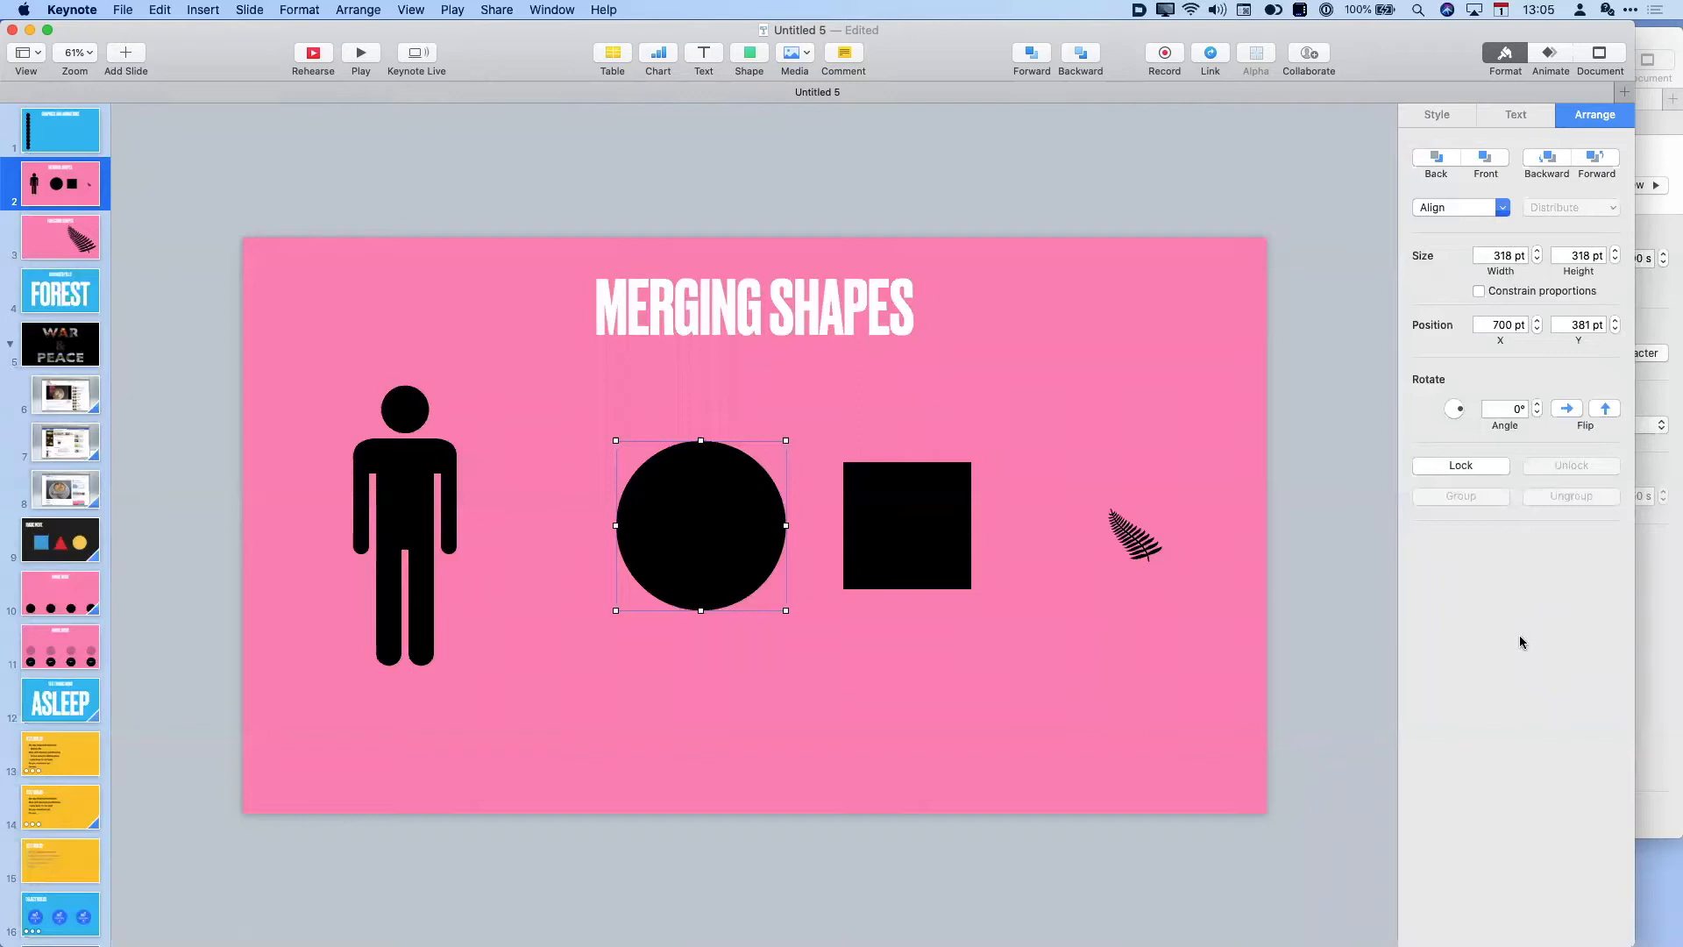
- Try setting the square's width to 318 pt with Constrain proportions turned off
{"action": "left_click", "coordinate": [922, 526]}
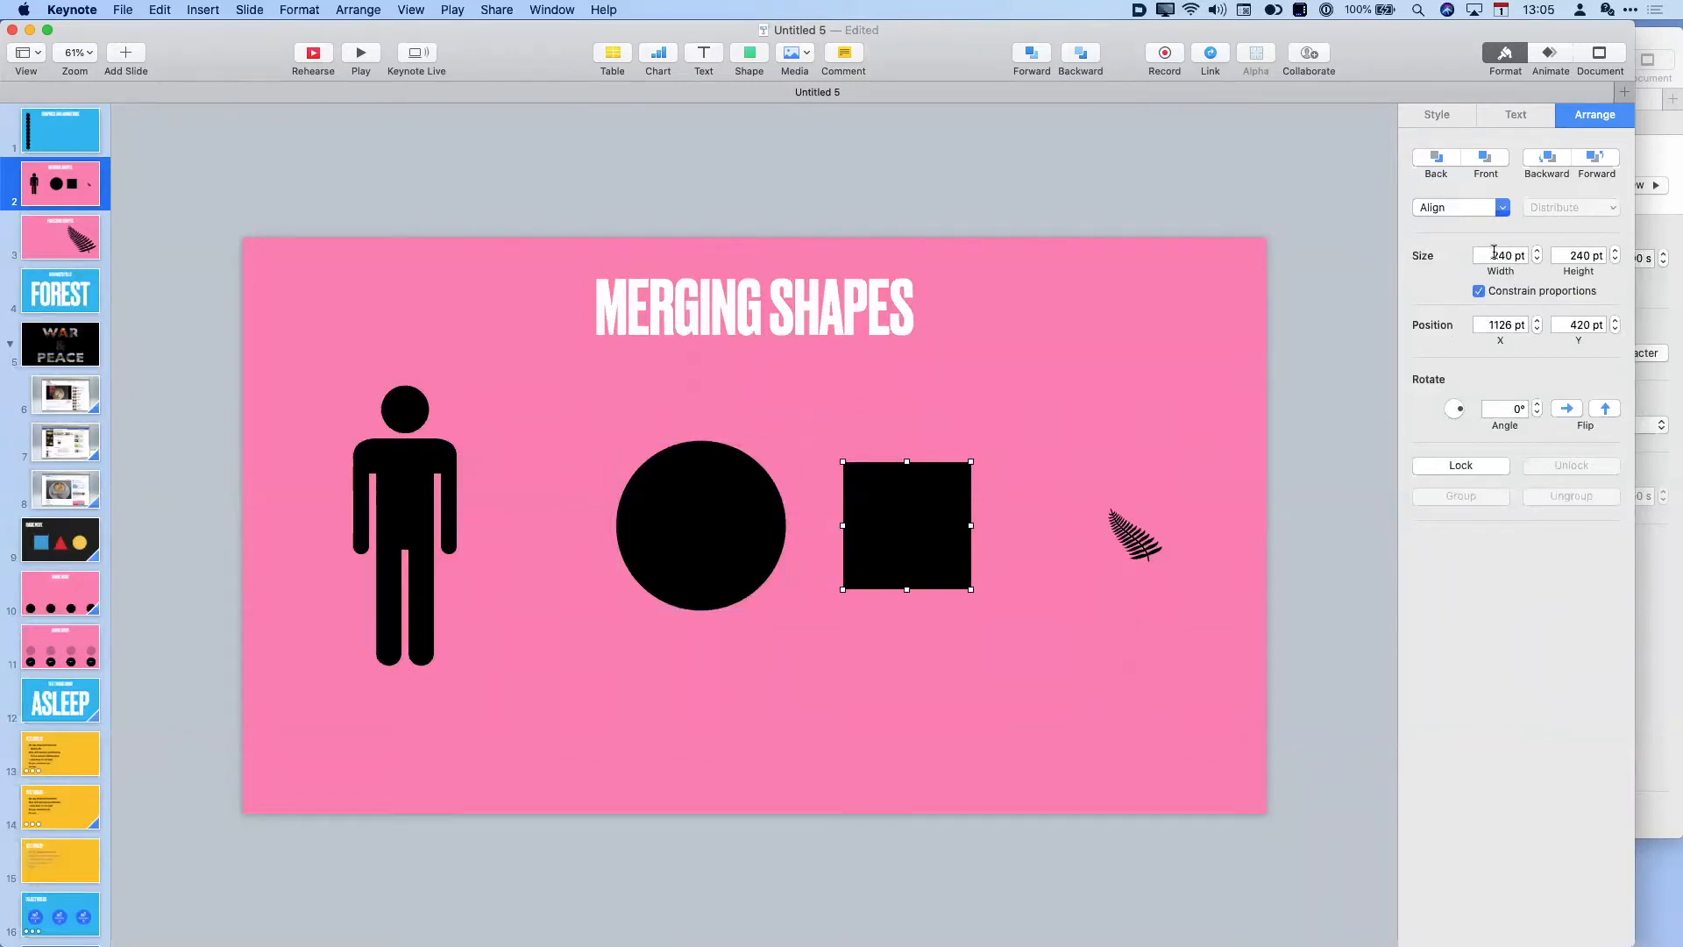
{"action": "left_click", "coordinate": [1480, 292]}
{"action": "left_click", "coordinate": [1479, 257]}
{"action": "type", "text": "318"}
{"action": "key", "text": "Tab"}
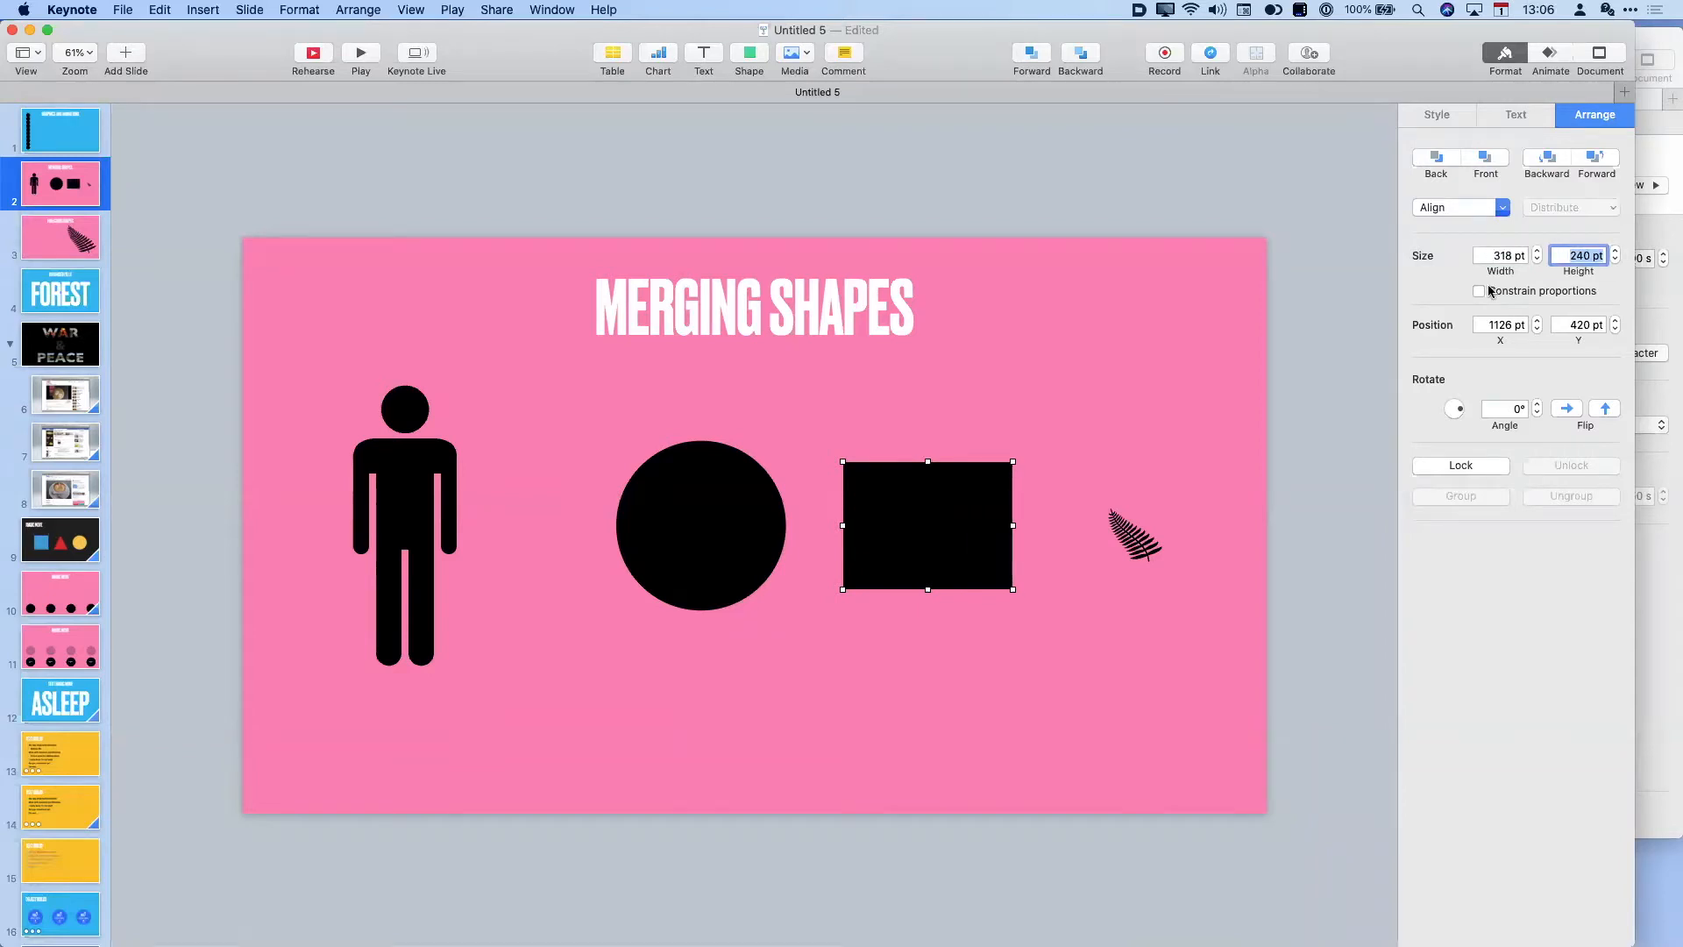
{"action": "key", "text": "super+z"}
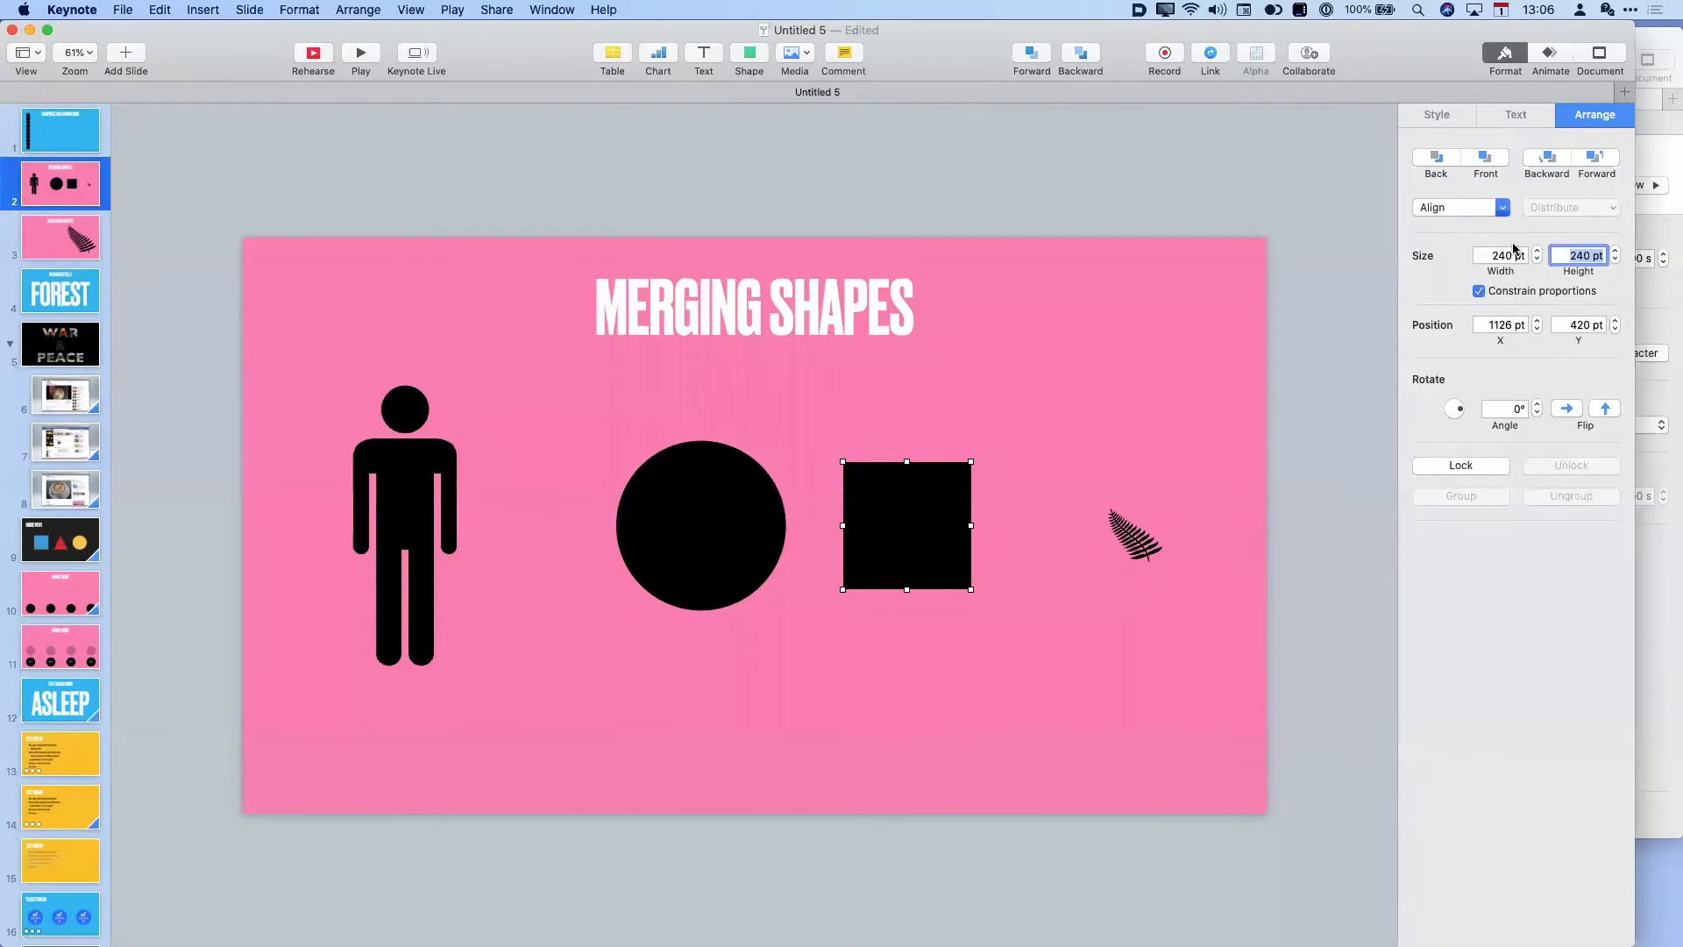
- Set the square's width to 318 pt with its proportions constrained
{"action": "left_click", "coordinate": [1510, 253]}
{"action": "type", "text": "318"}
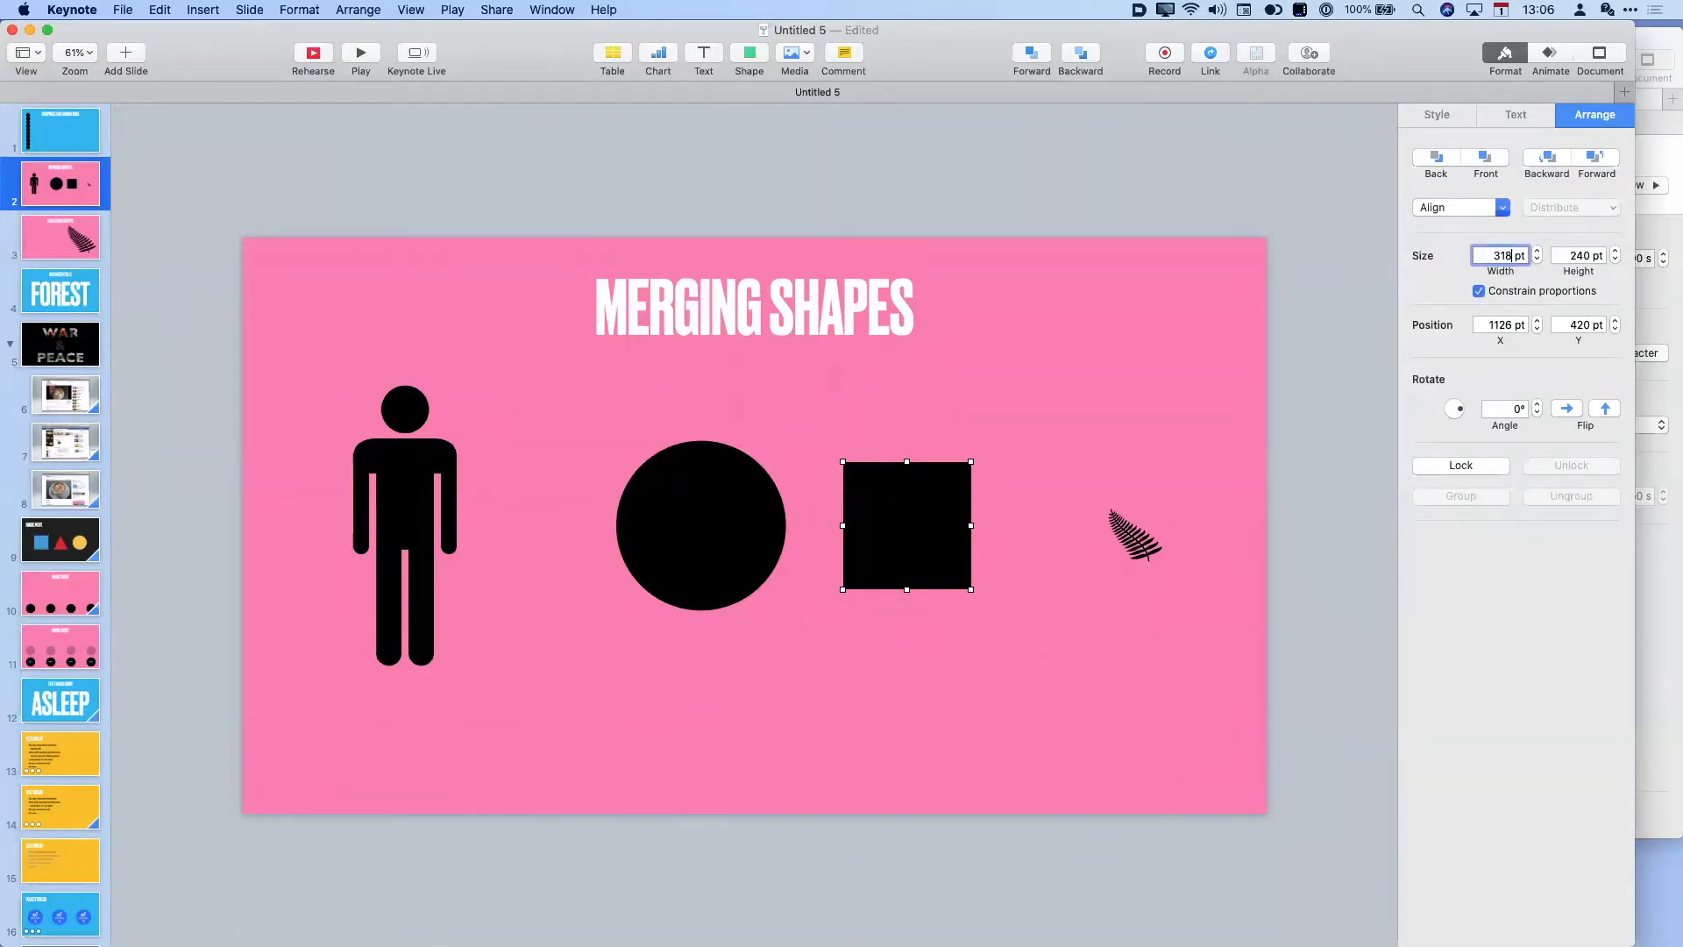
{"action": "key", "text": "Return"}
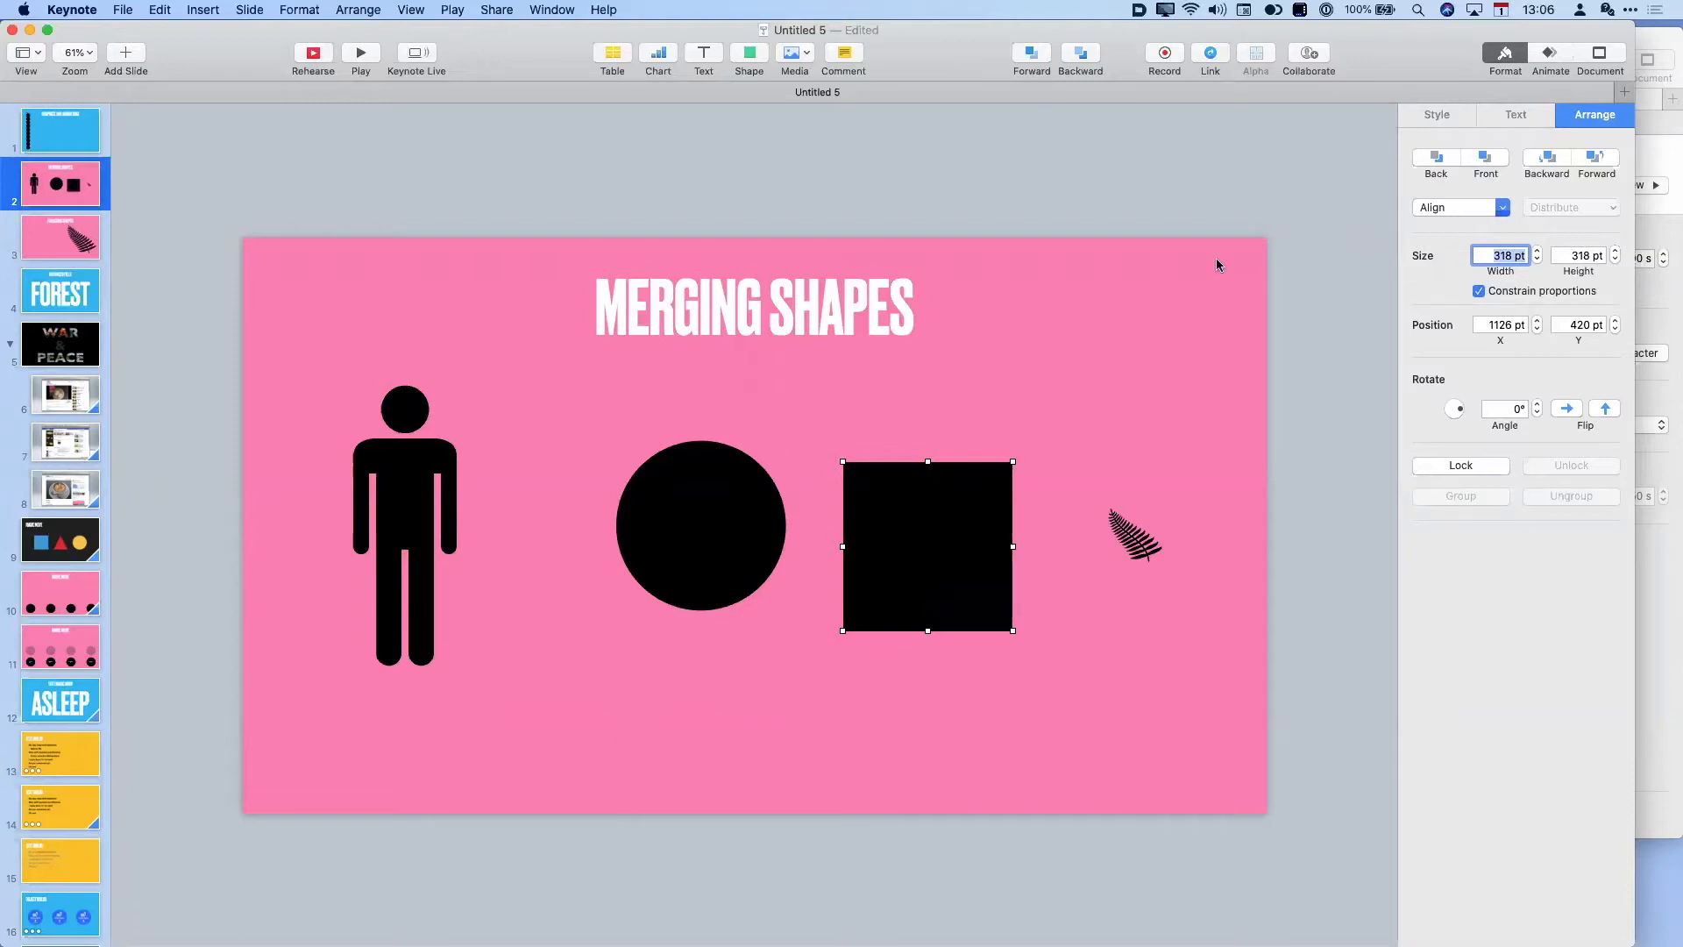
- Move the square over the right half of the large circle and give it the yellow shape style
{"action": "left_click", "coordinate": [1031, 453]}
{"action": "left_click_drag", "start_coordinate": [944, 507], "coordinate": [803, 478]}
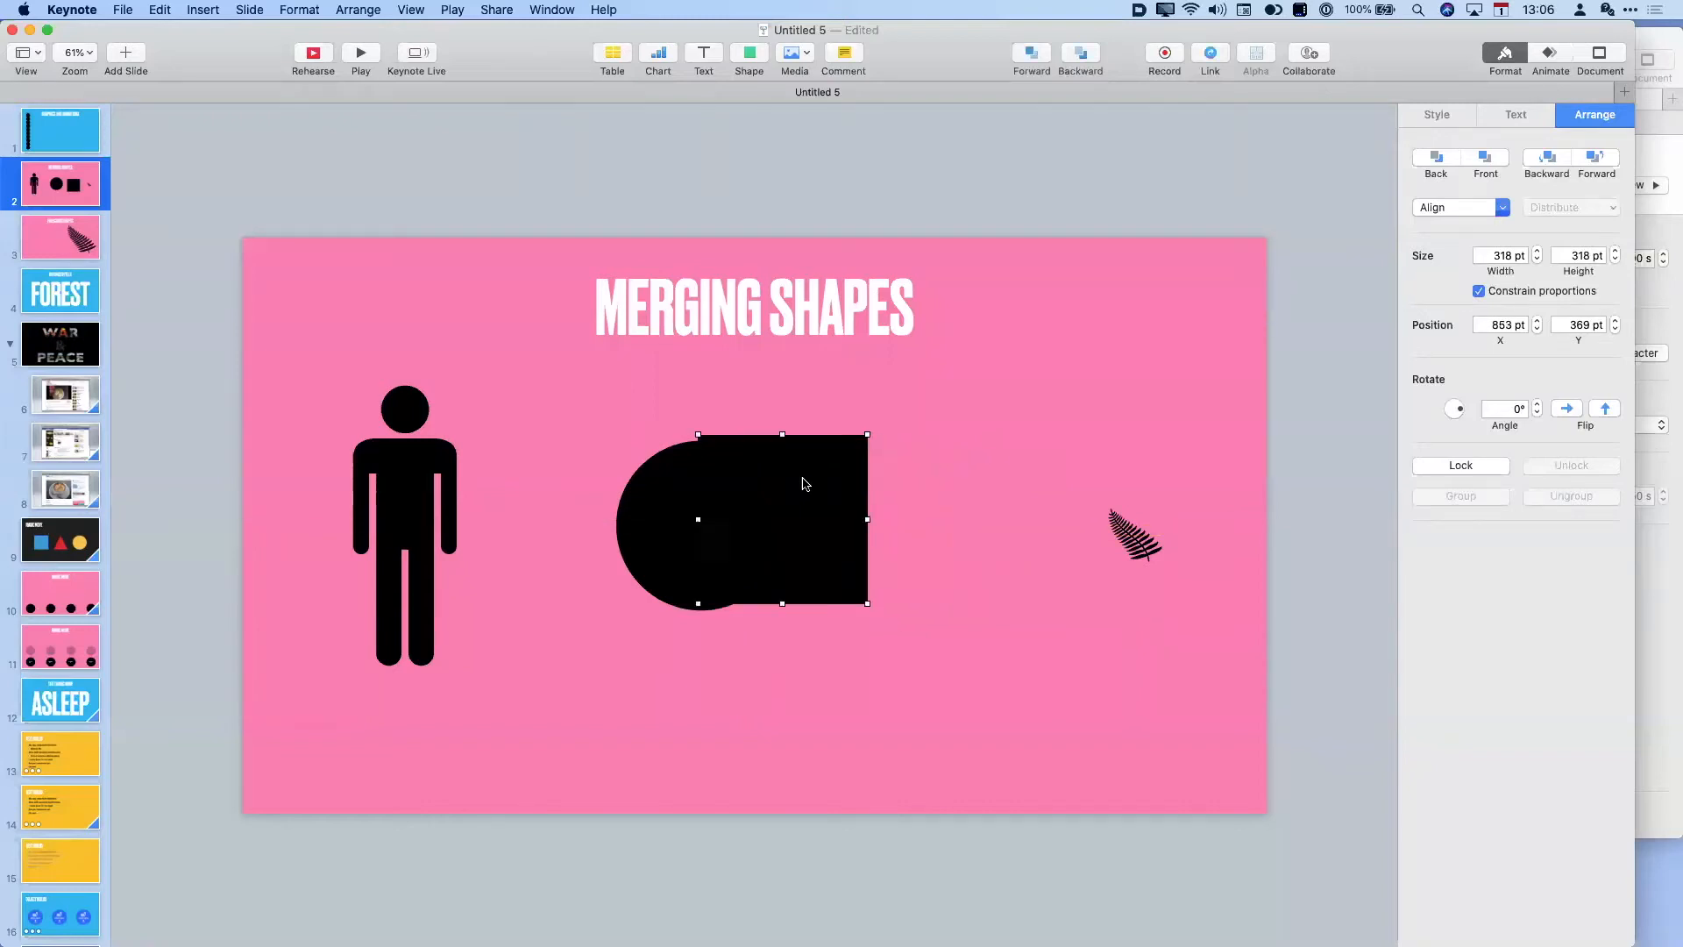
{"action": "left_click", "coordinate": [1462, 111]}
{"action": "left_click", "coordinate": [1523, 228]}
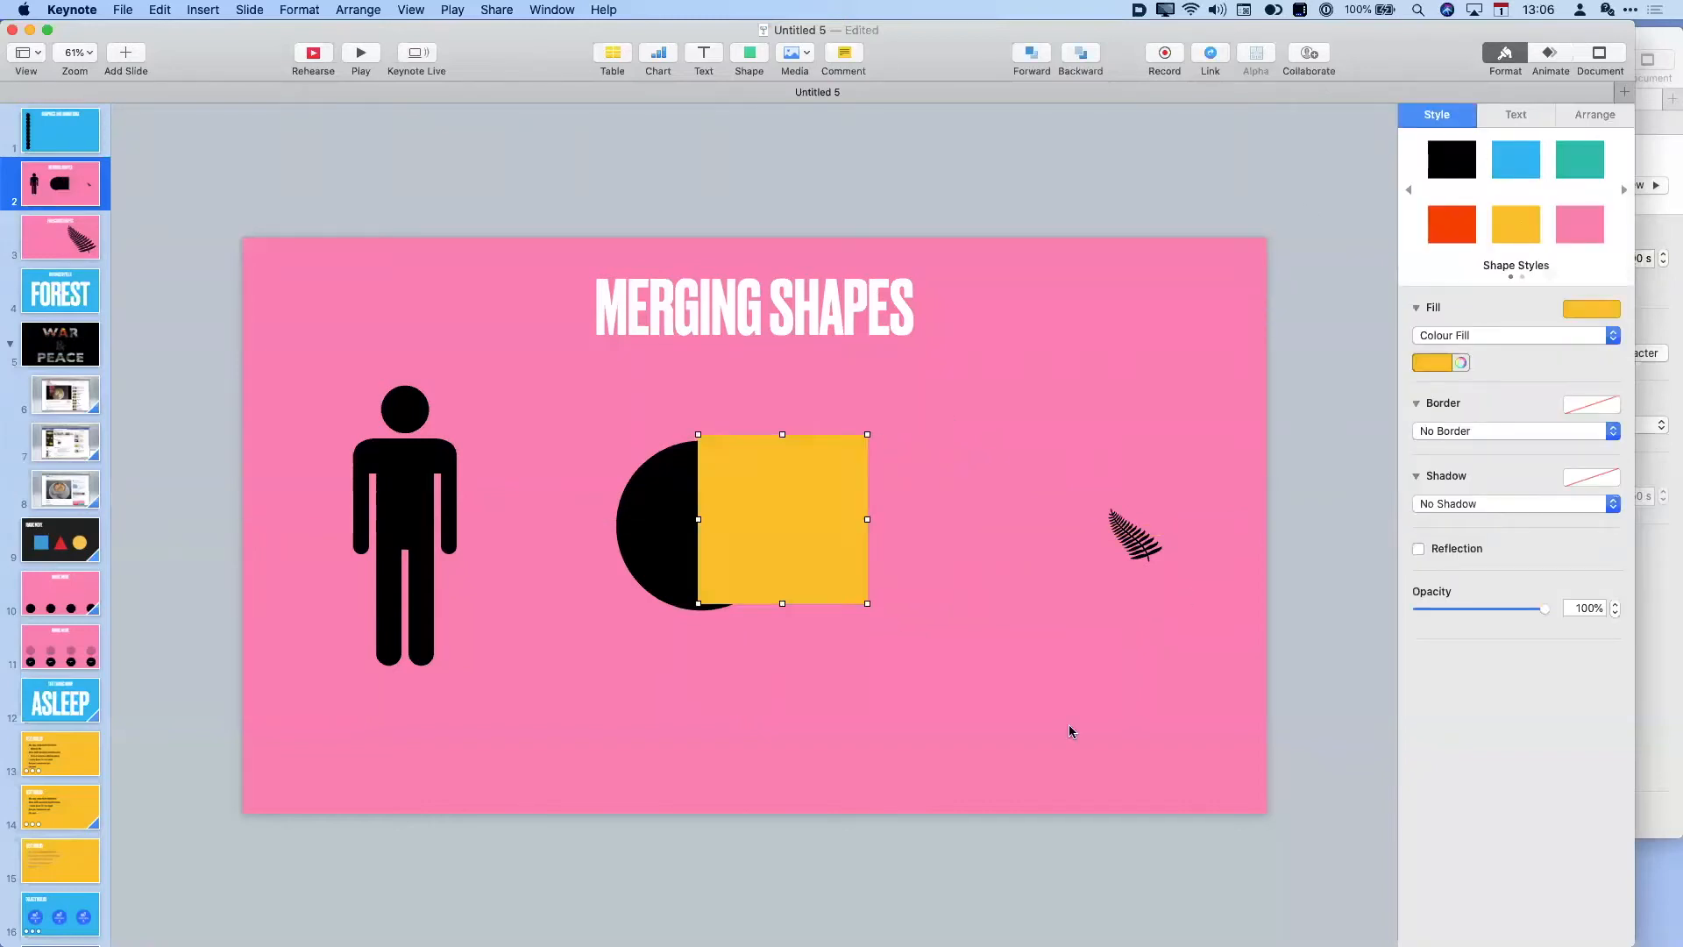
{"action": "left_click", "coordinate": [954, 819]}
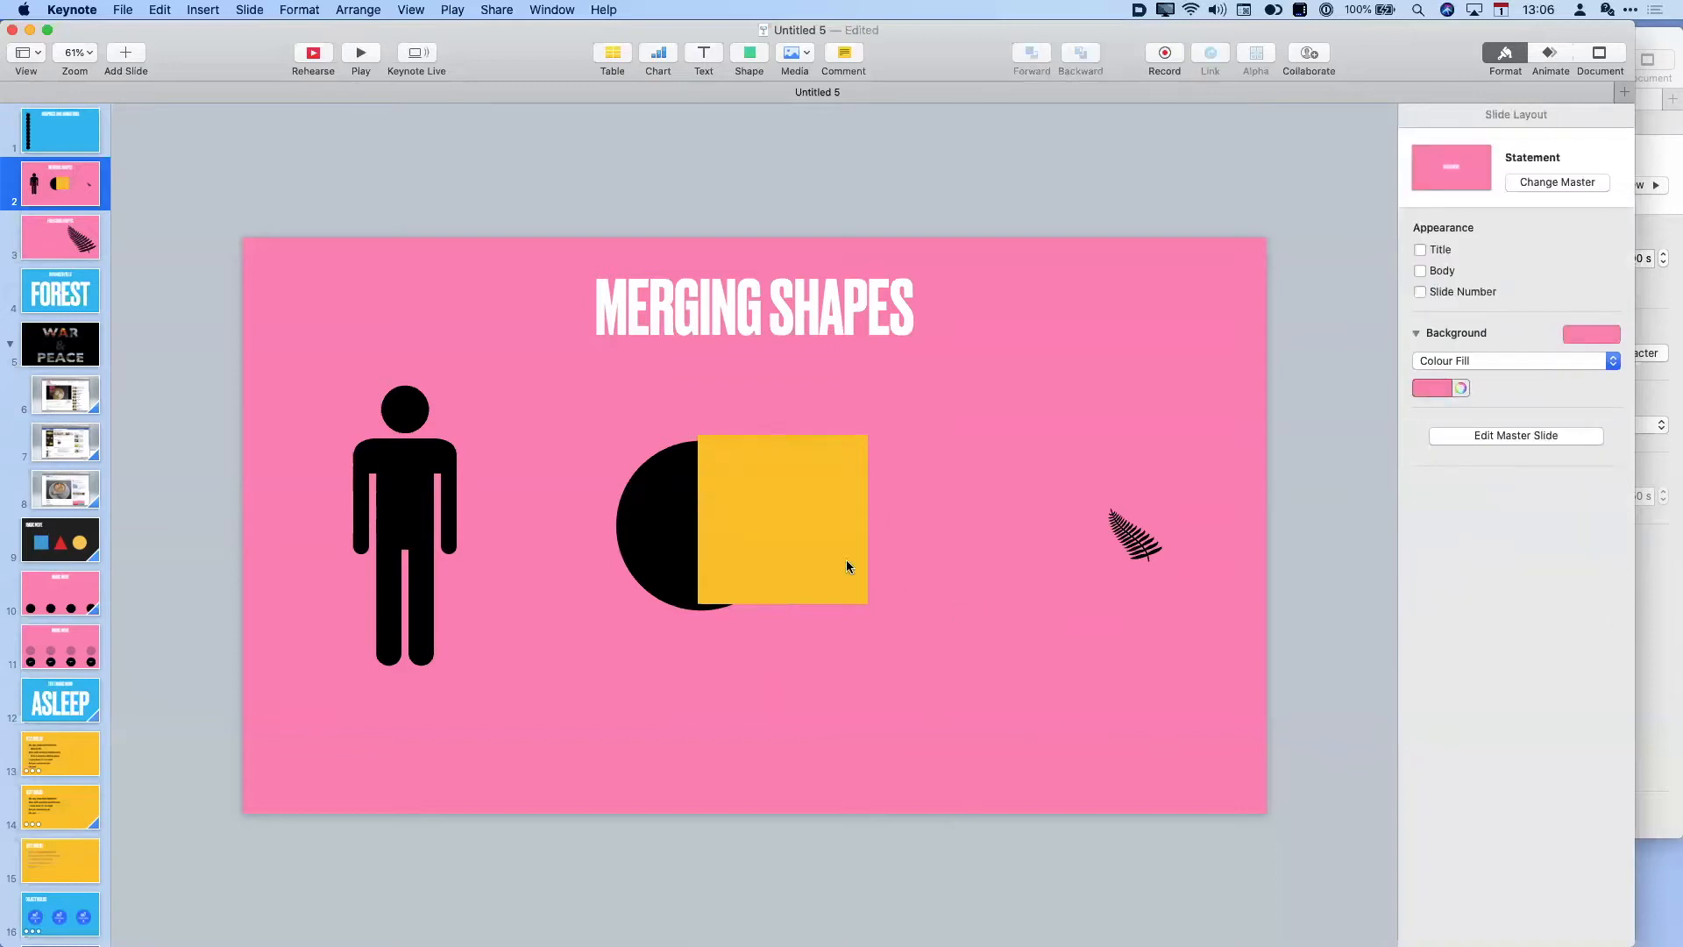
- Align the yellow square with the circle's top and bottom, placing its left edge on the circle's vertical centre line
{"action": "left_click_drag", "start_coordinate": [813, 524], "coordinate": [812, 531]}
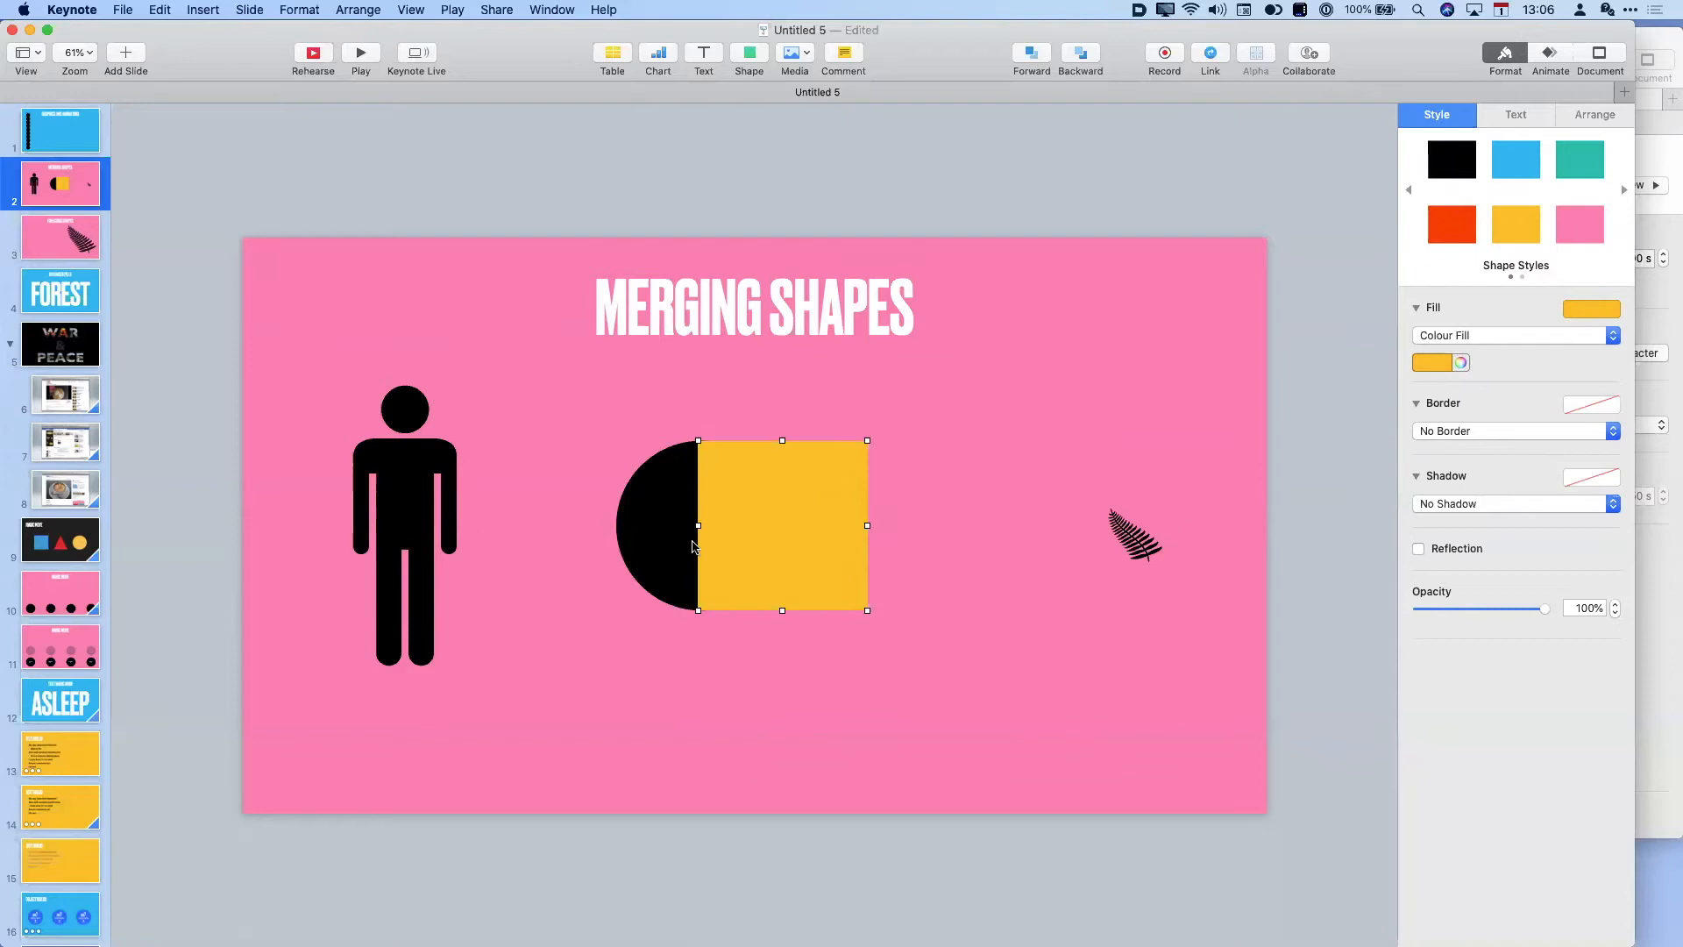
{"action": "left_click", "coordinate": [691, 546]}
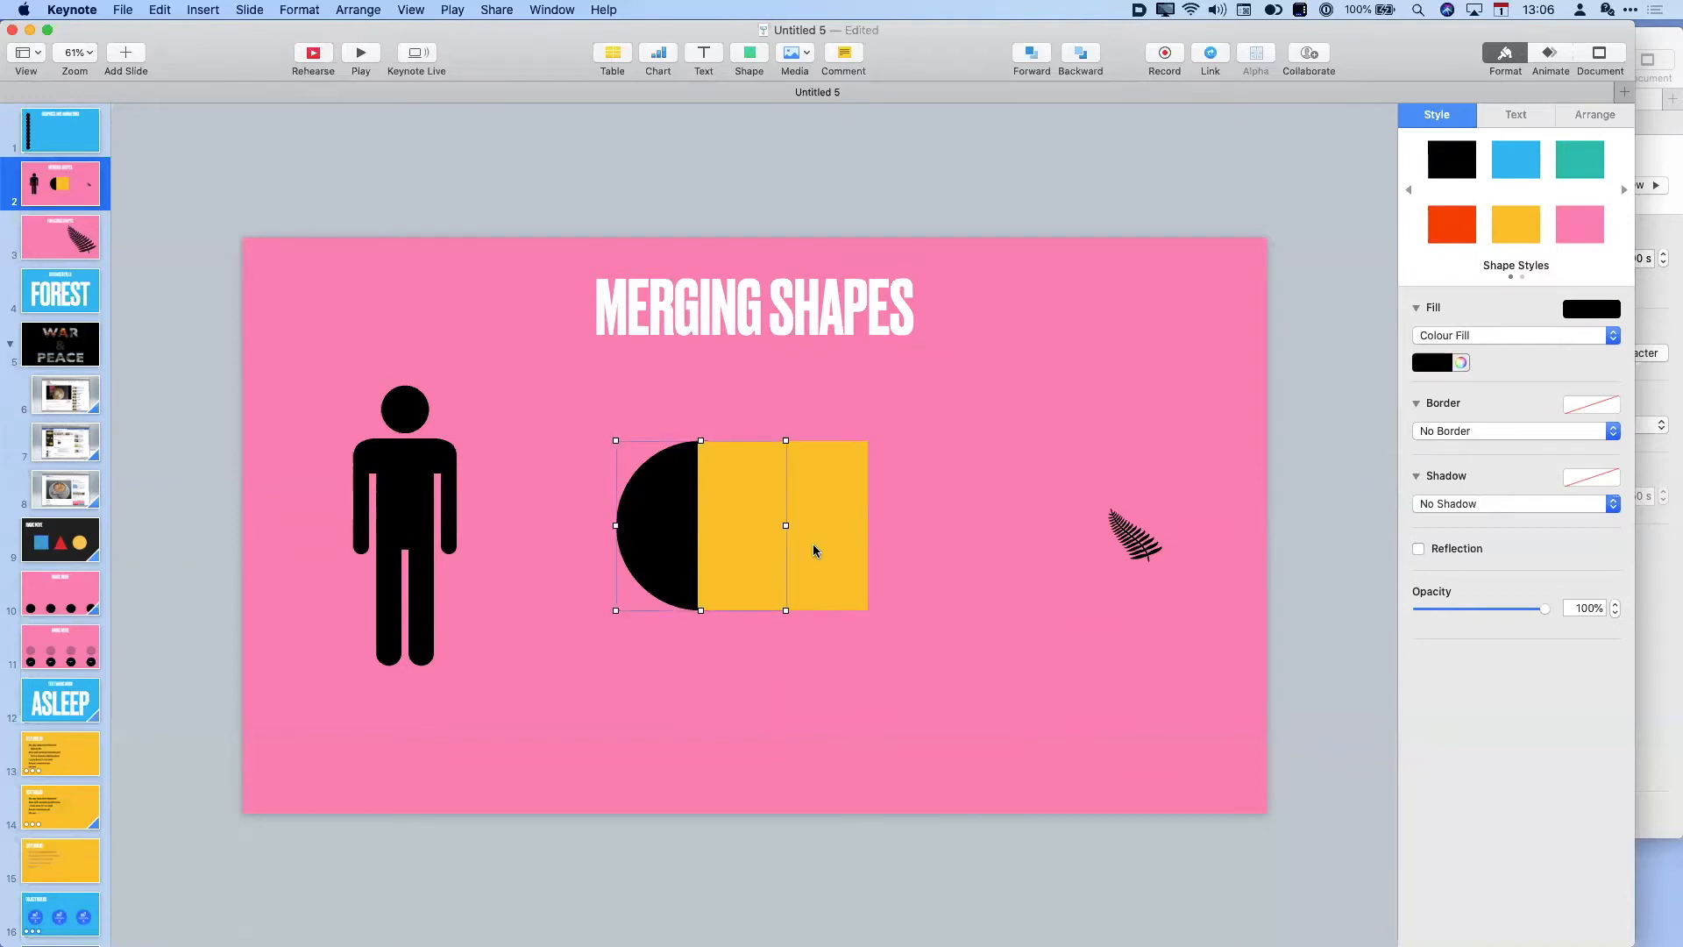
{"action": "left_click", "coordinate": [812, 544]}
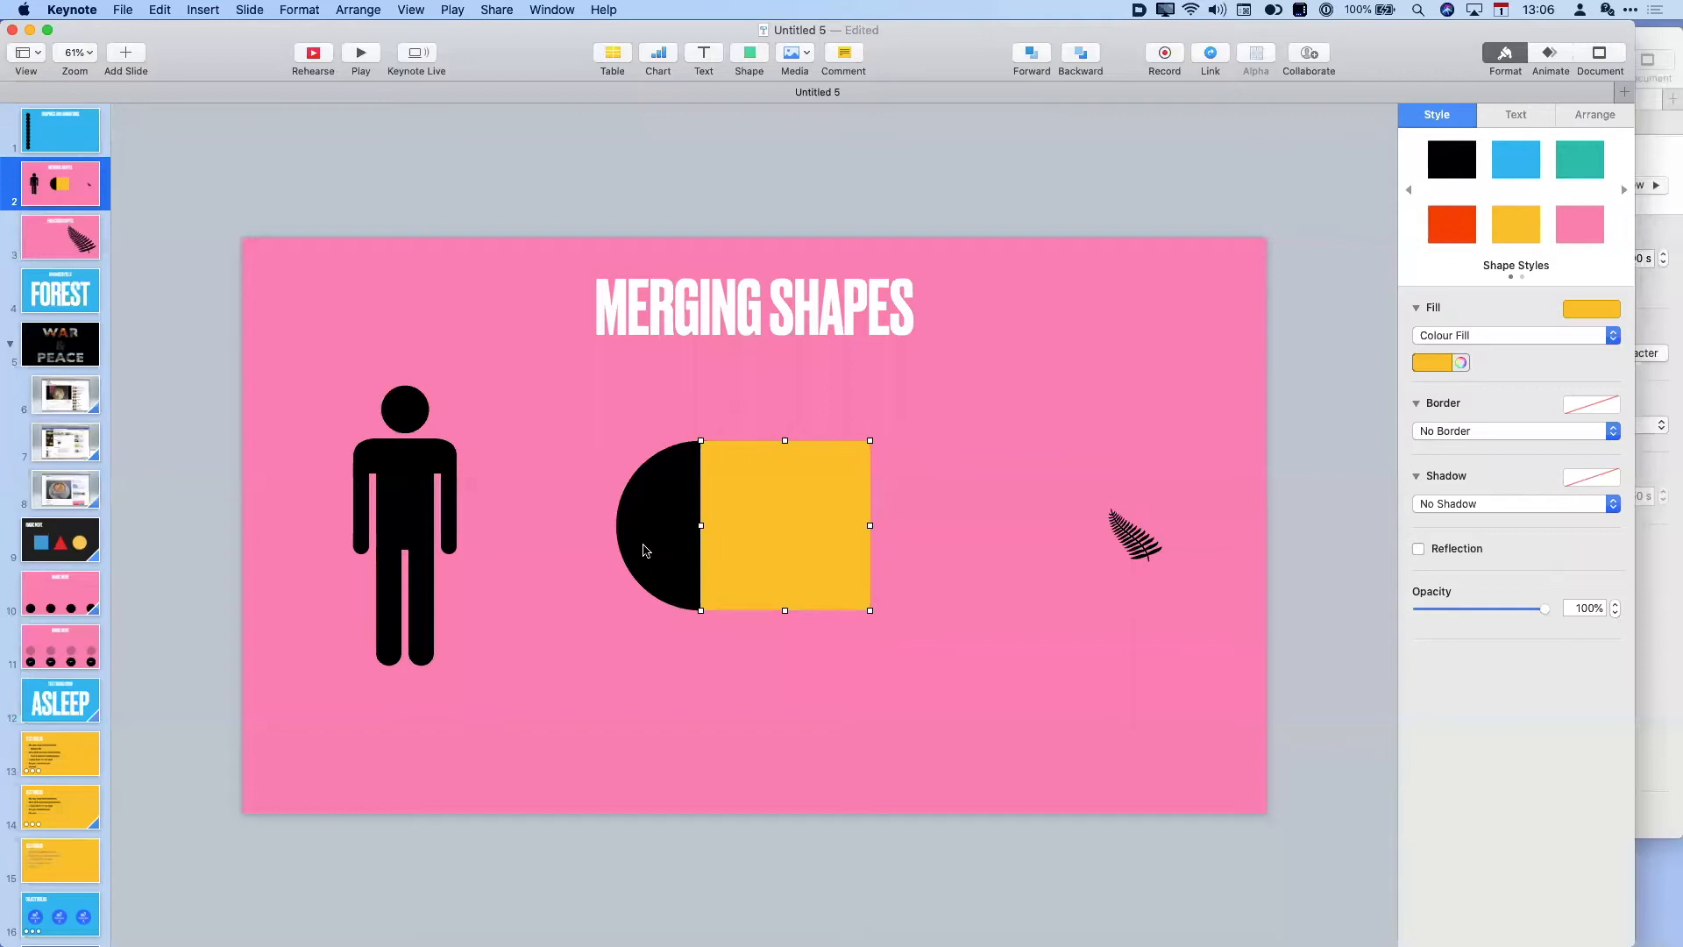
- Subtract the yellow square from the circle and move the resulting semicircle to about X 791 pt, Y 399 pt
{"action": "left_click", "coordinate": [645, 549], "text": "shift"}
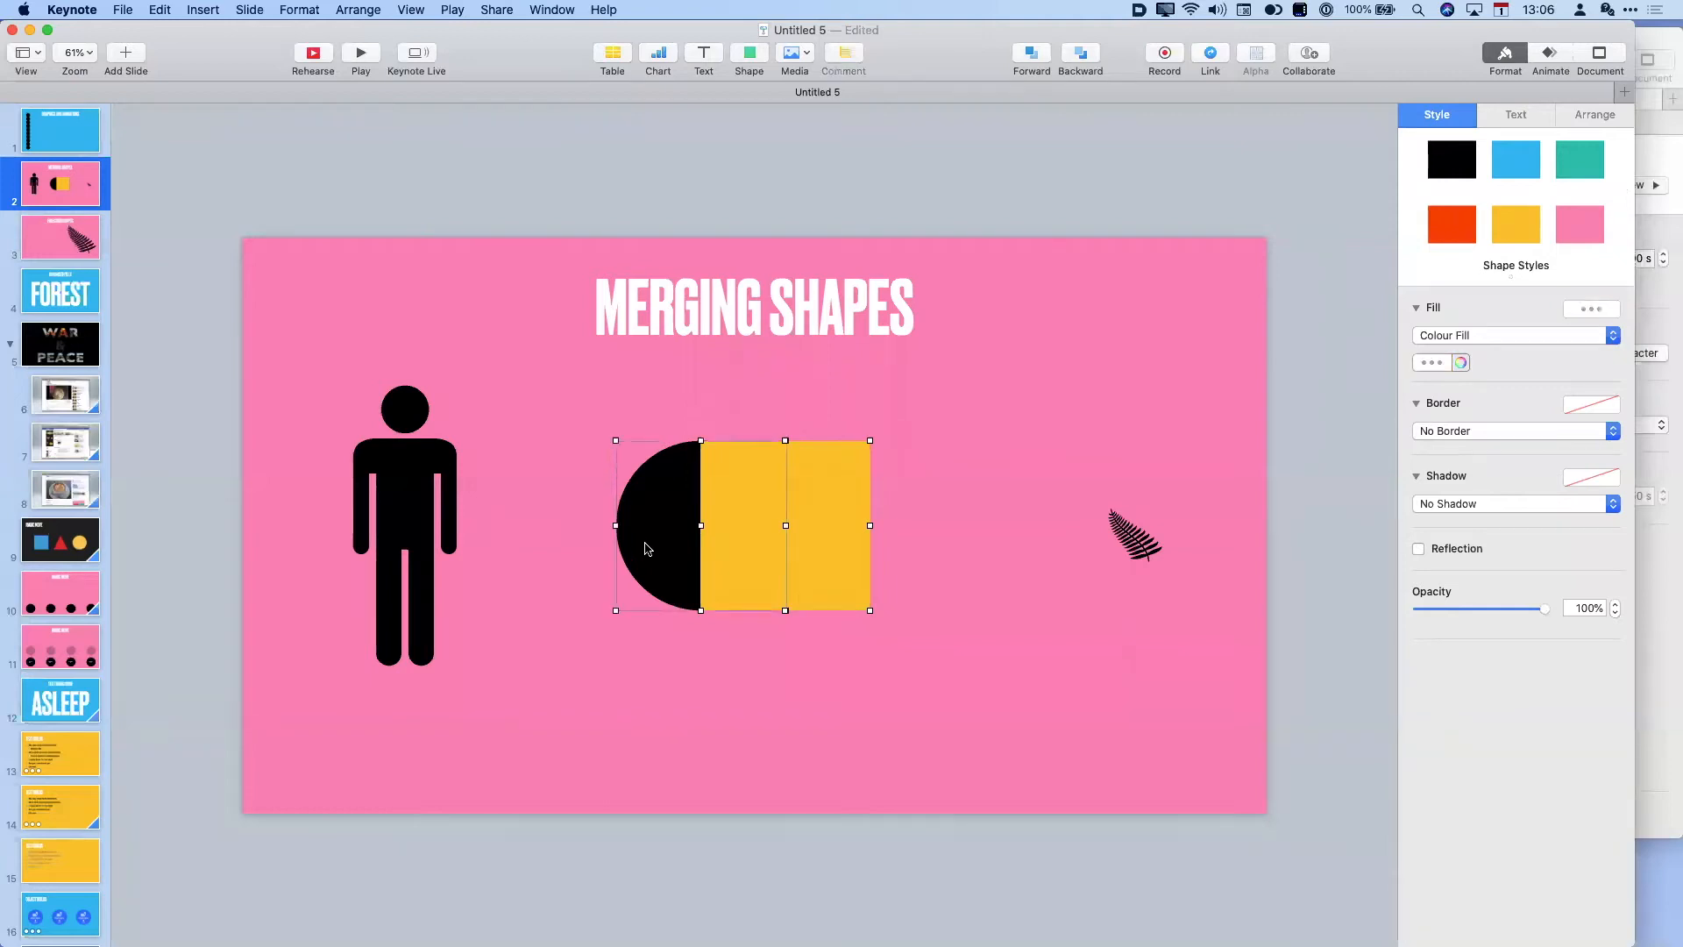
{"action": "left_click", "coordinate": [1603, 113]}
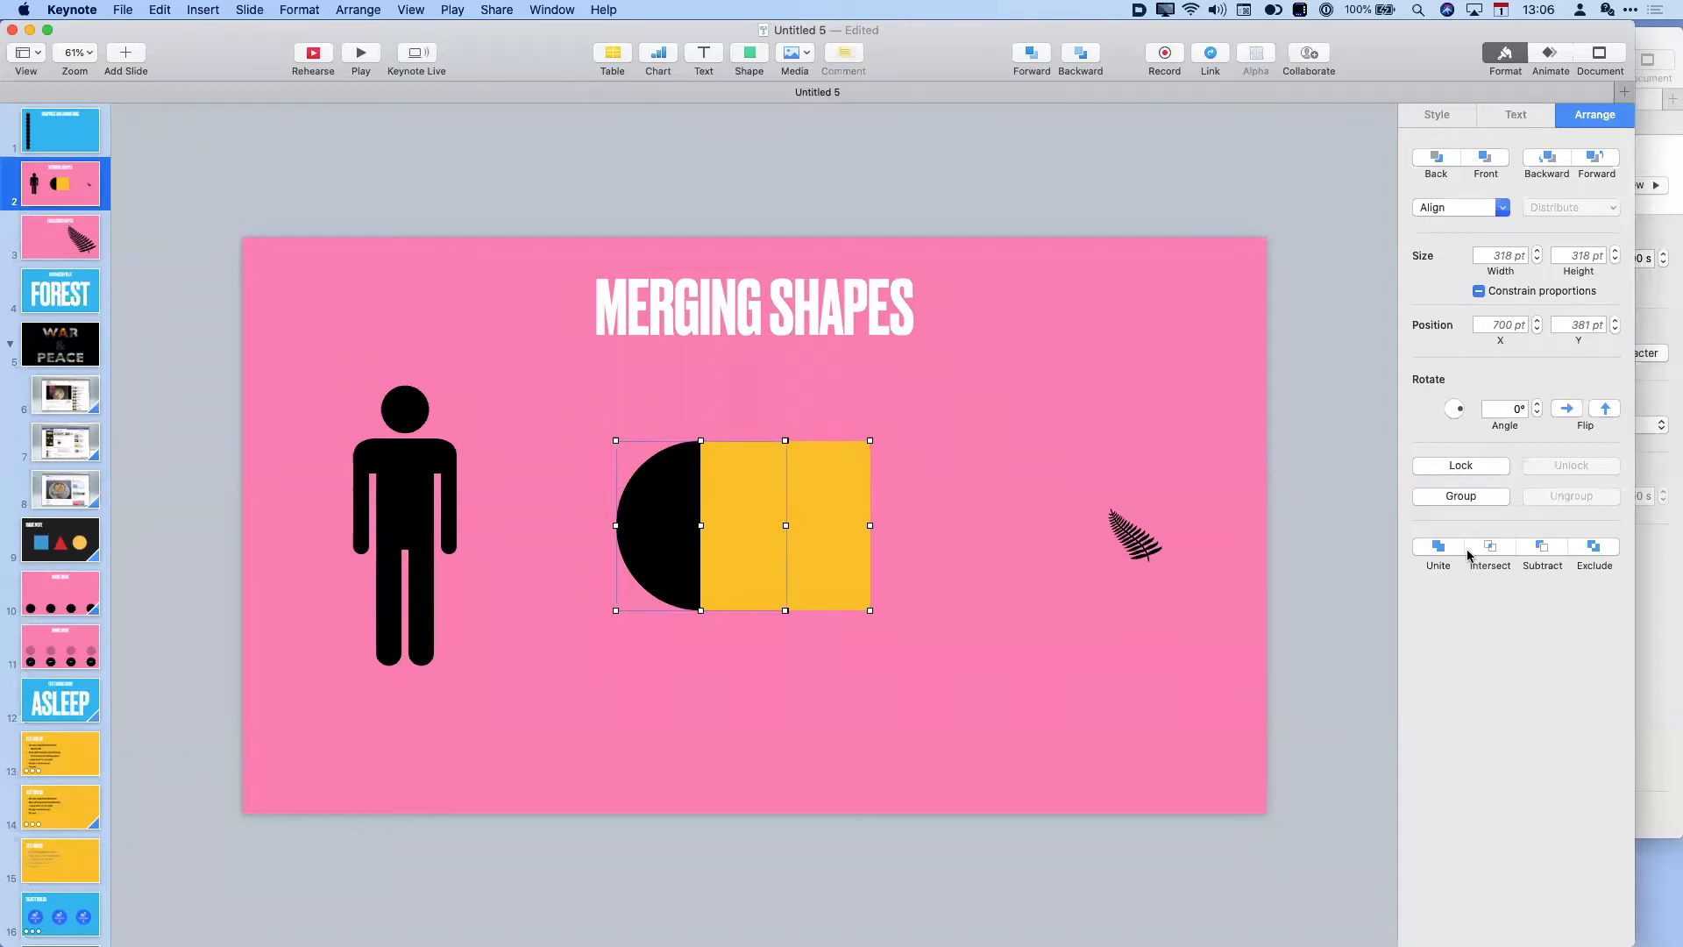
{"action": "left_click", "coordinate": [1544, 548]}
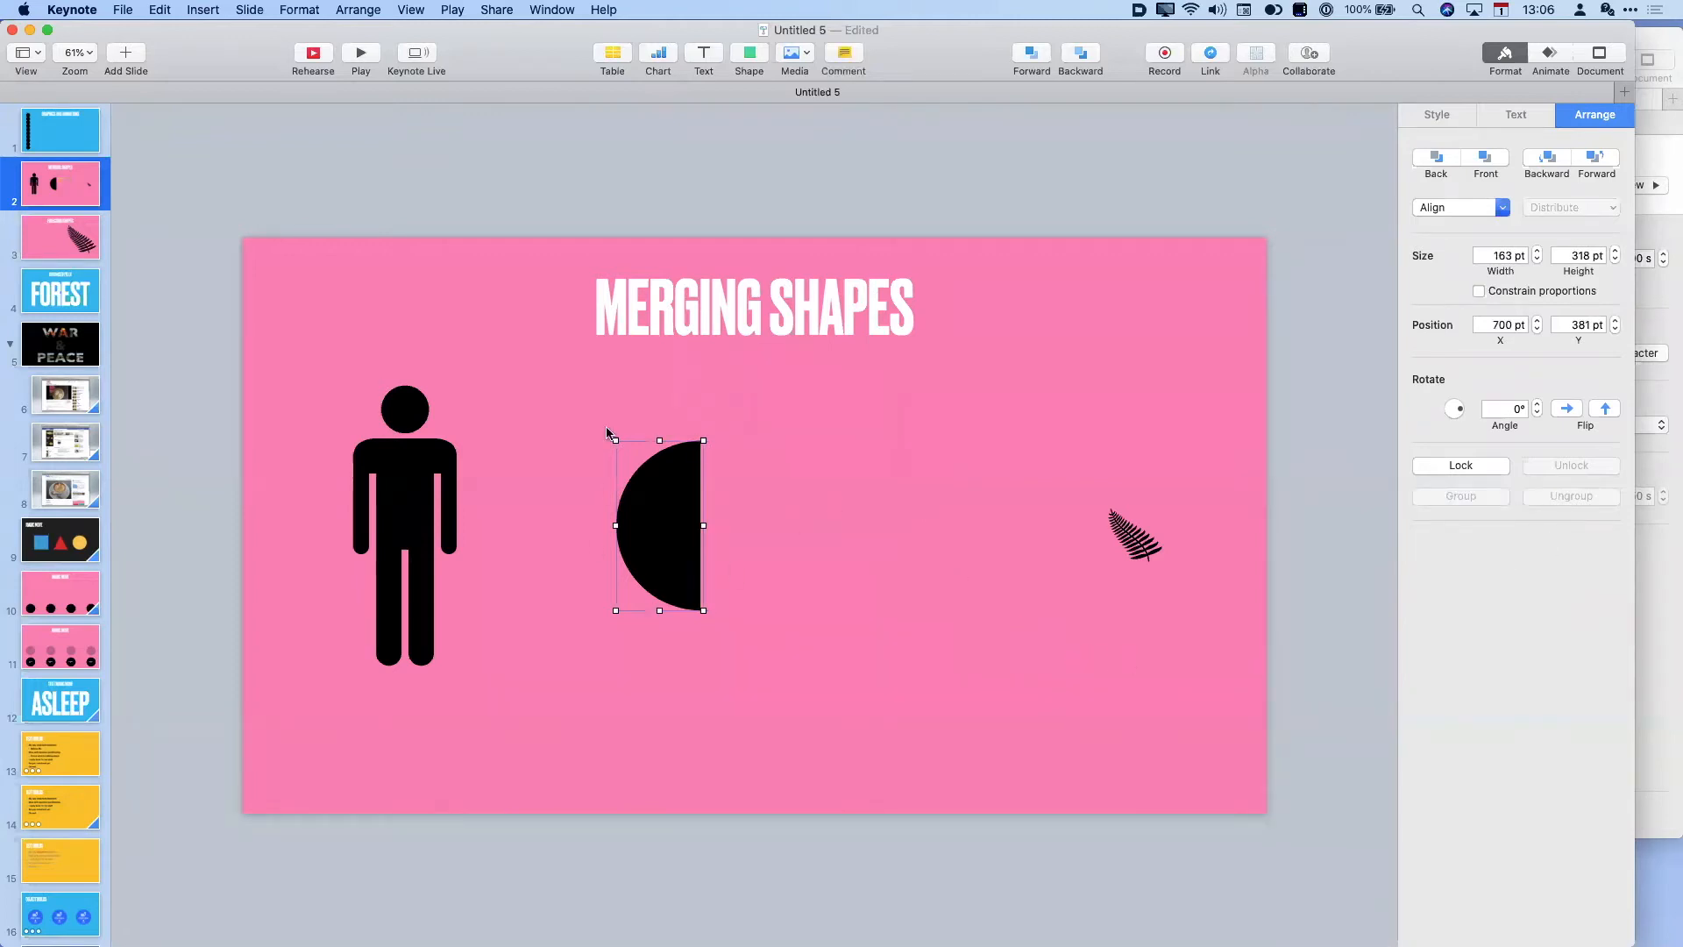
{"action": "left_click", "coordinate": [687, 757]}
{"action": "left_click_drag", "start_coordinate": [657, 530], "coordinate": [709, 540]}
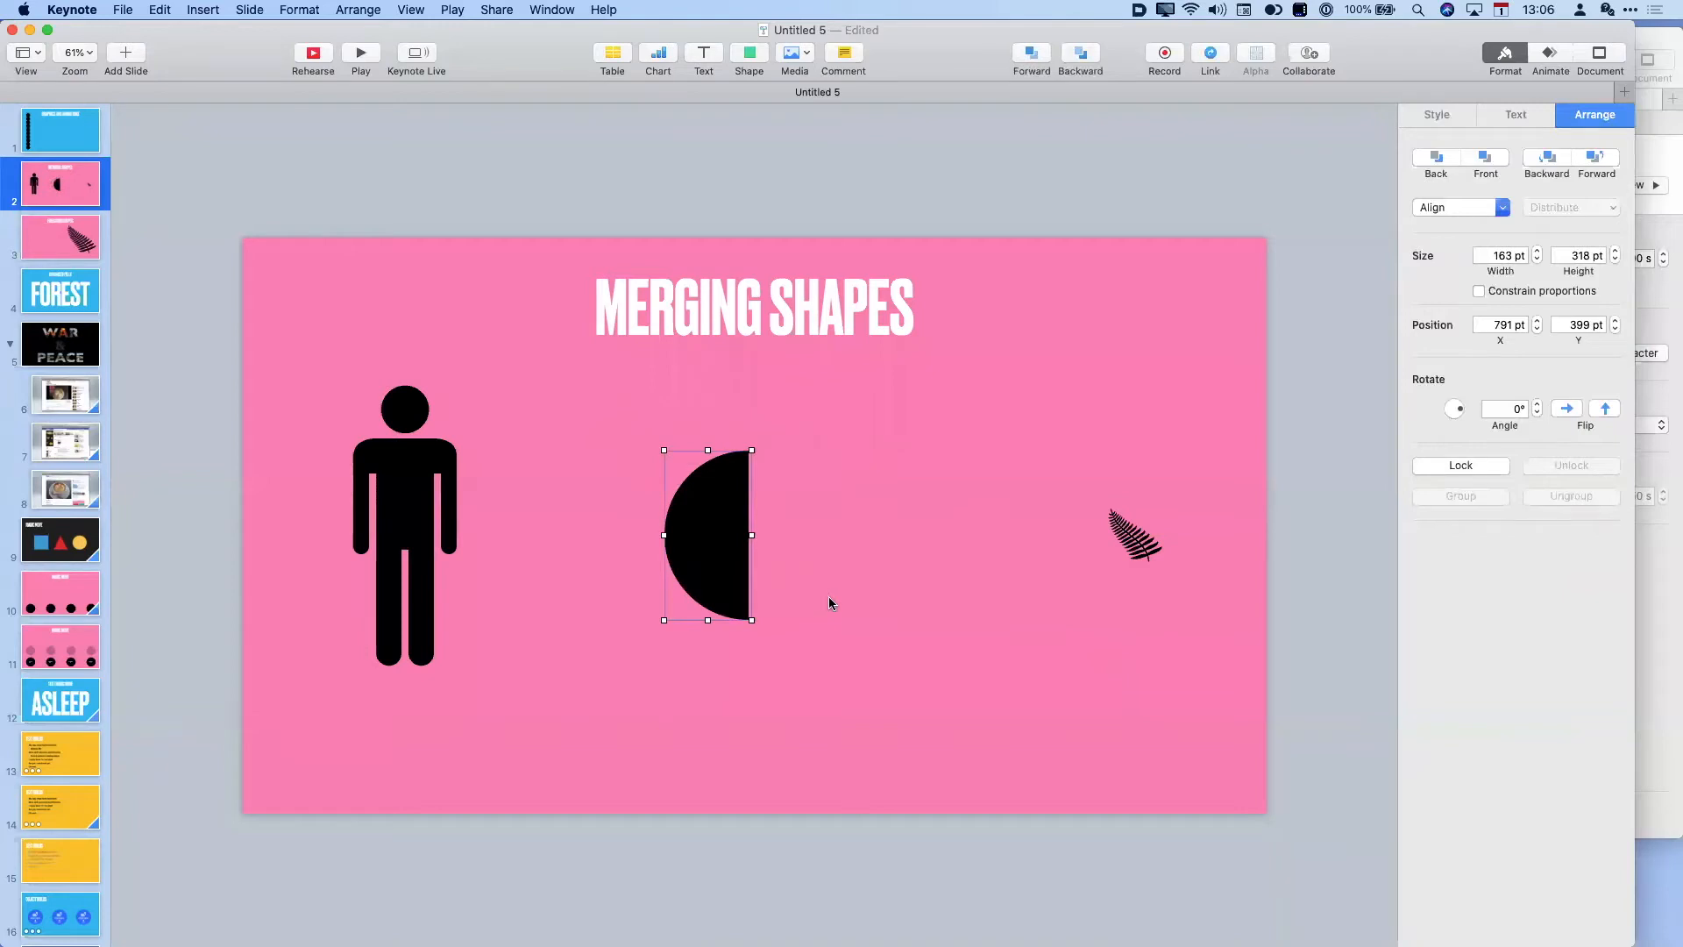
- Save the semicircle to My Shapes under the name "Semicircle"
{"action": "right_click", "coordinate": [732, 527]}
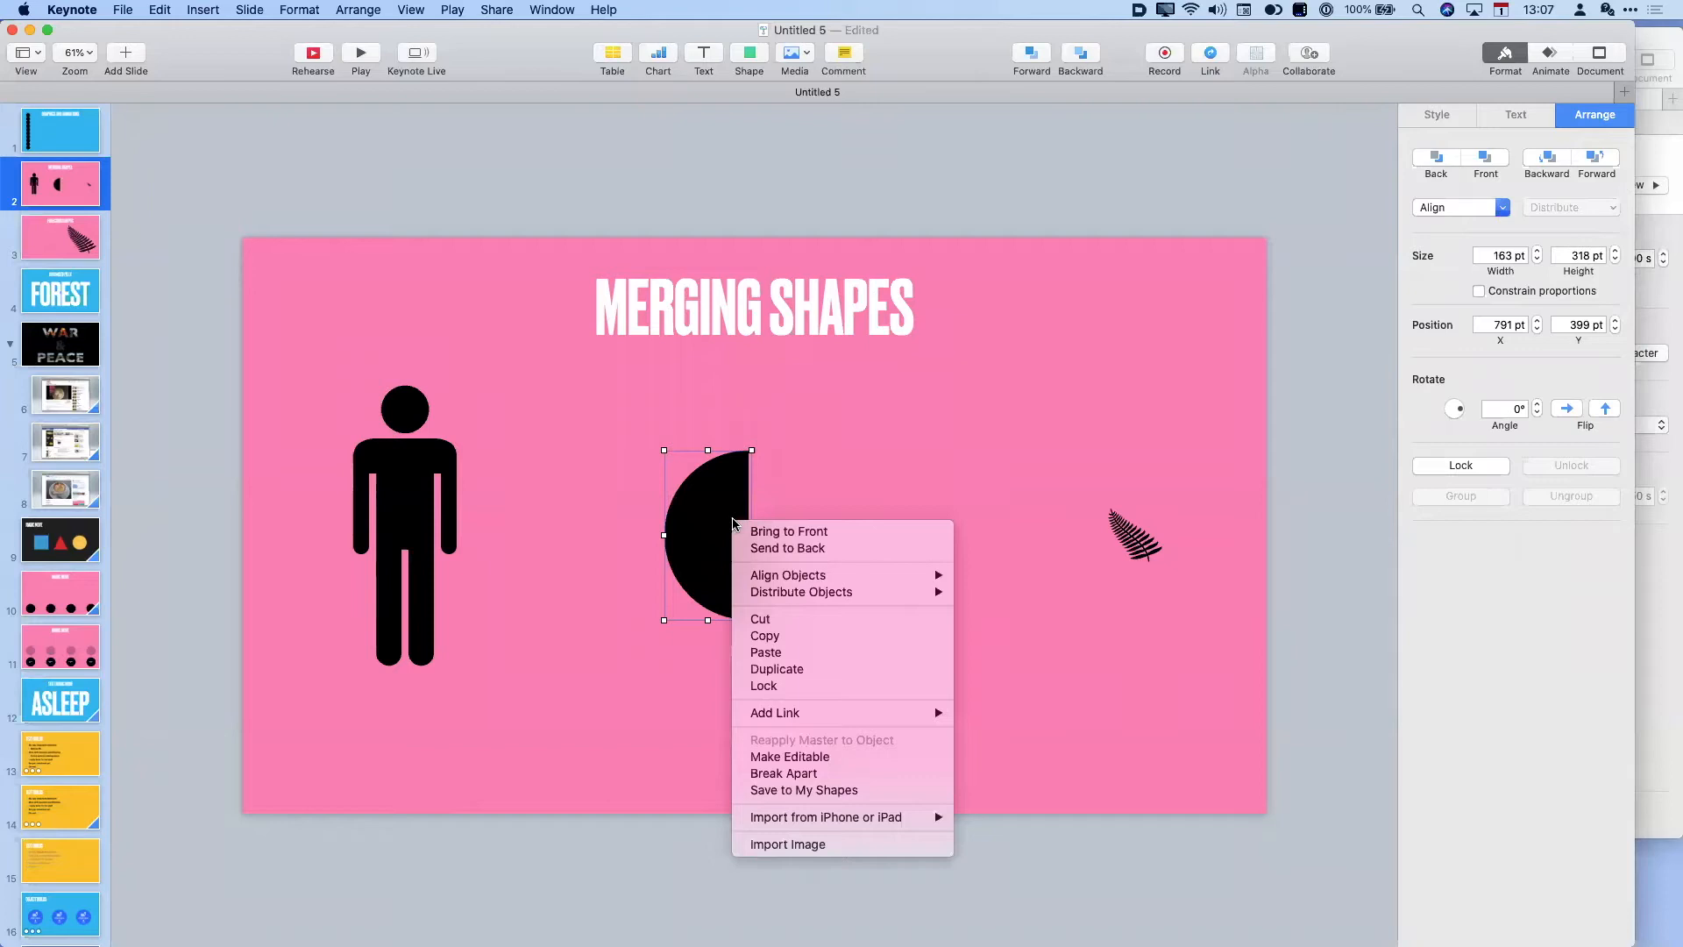
{"action": "left_click", "coordinate": [835, 791]}
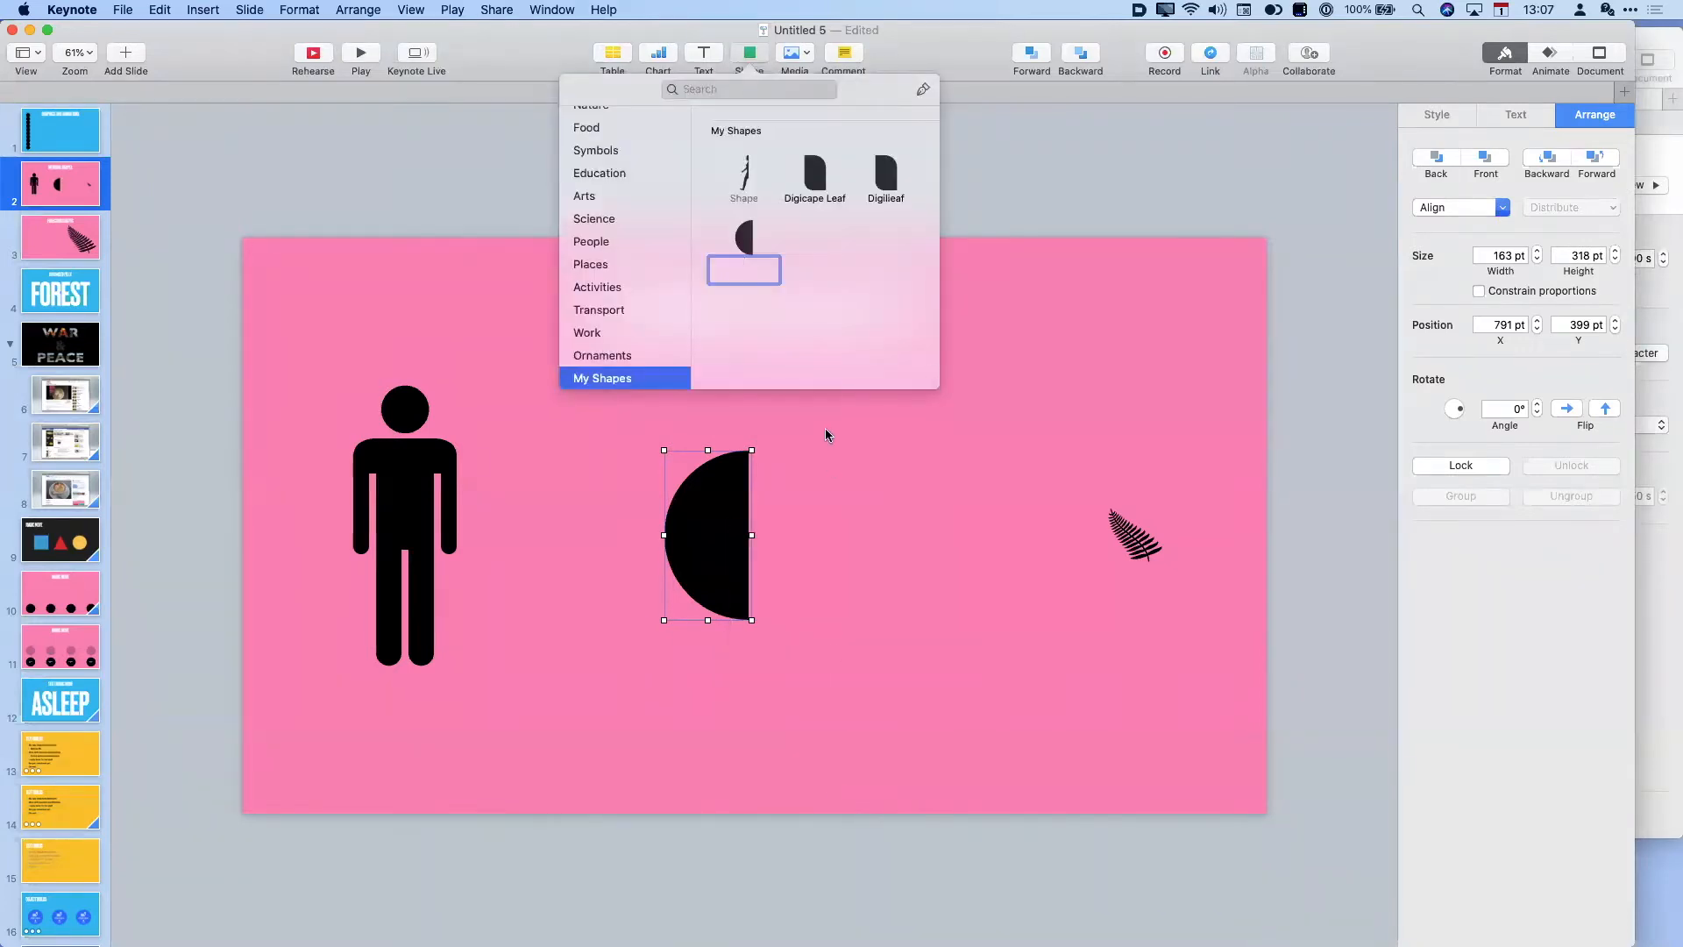
{"action": "type", "text": "Semicircle"}
{"action": "key", "text": "Return"}
{"action": "left_click", "coordinate": [846, 519]}
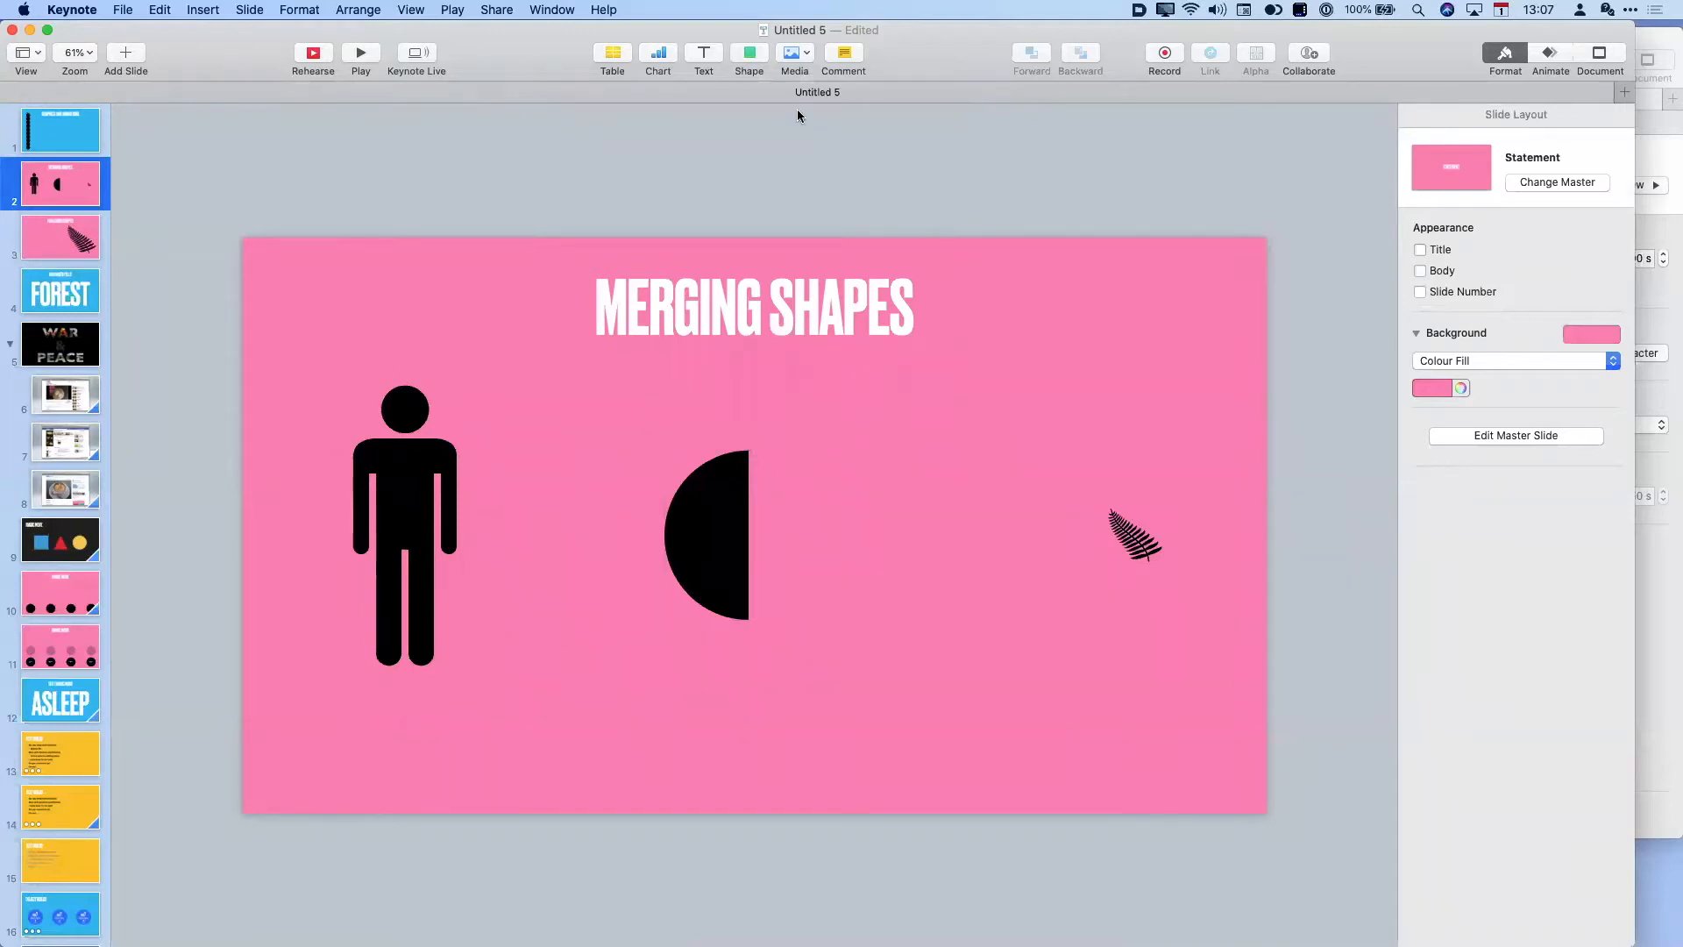
- Add a basic square shape about 282 by 318 pt covering the lower half of the person figure
{"action": "left_click", "coordinate": [749, 55]}
{"action": "scroll", "coordinate": [584, 129], "scroll_direction": "up", "scroll_amount": 5}
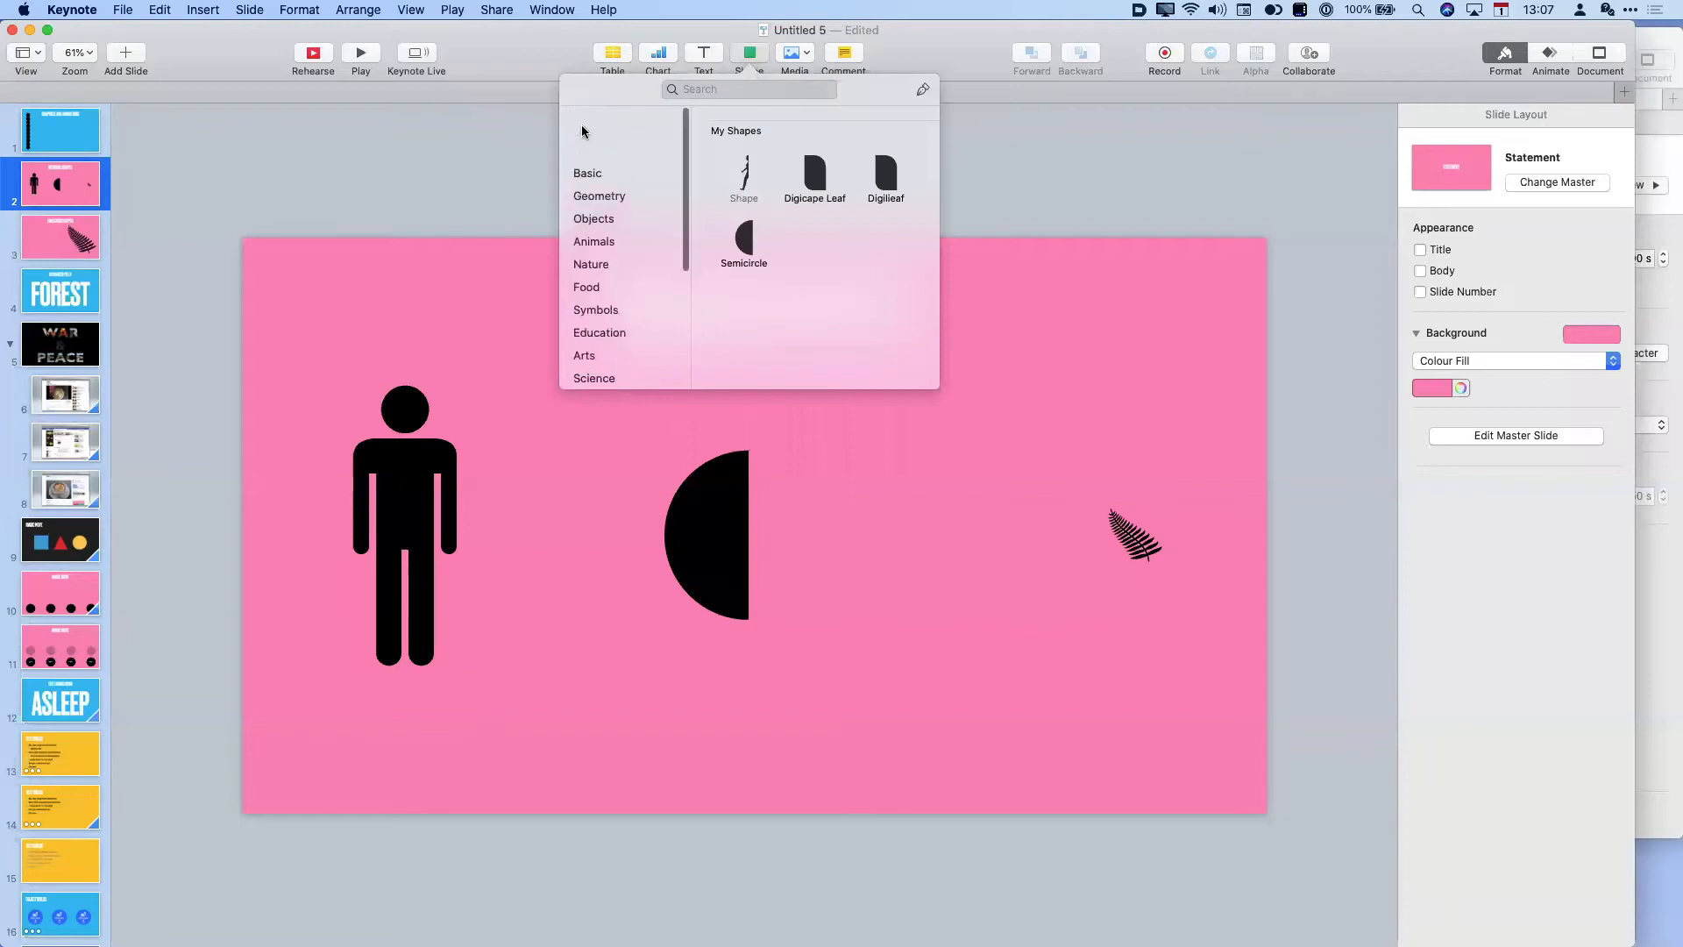
{"action": "left_click", "coordinate": [585, 117]}
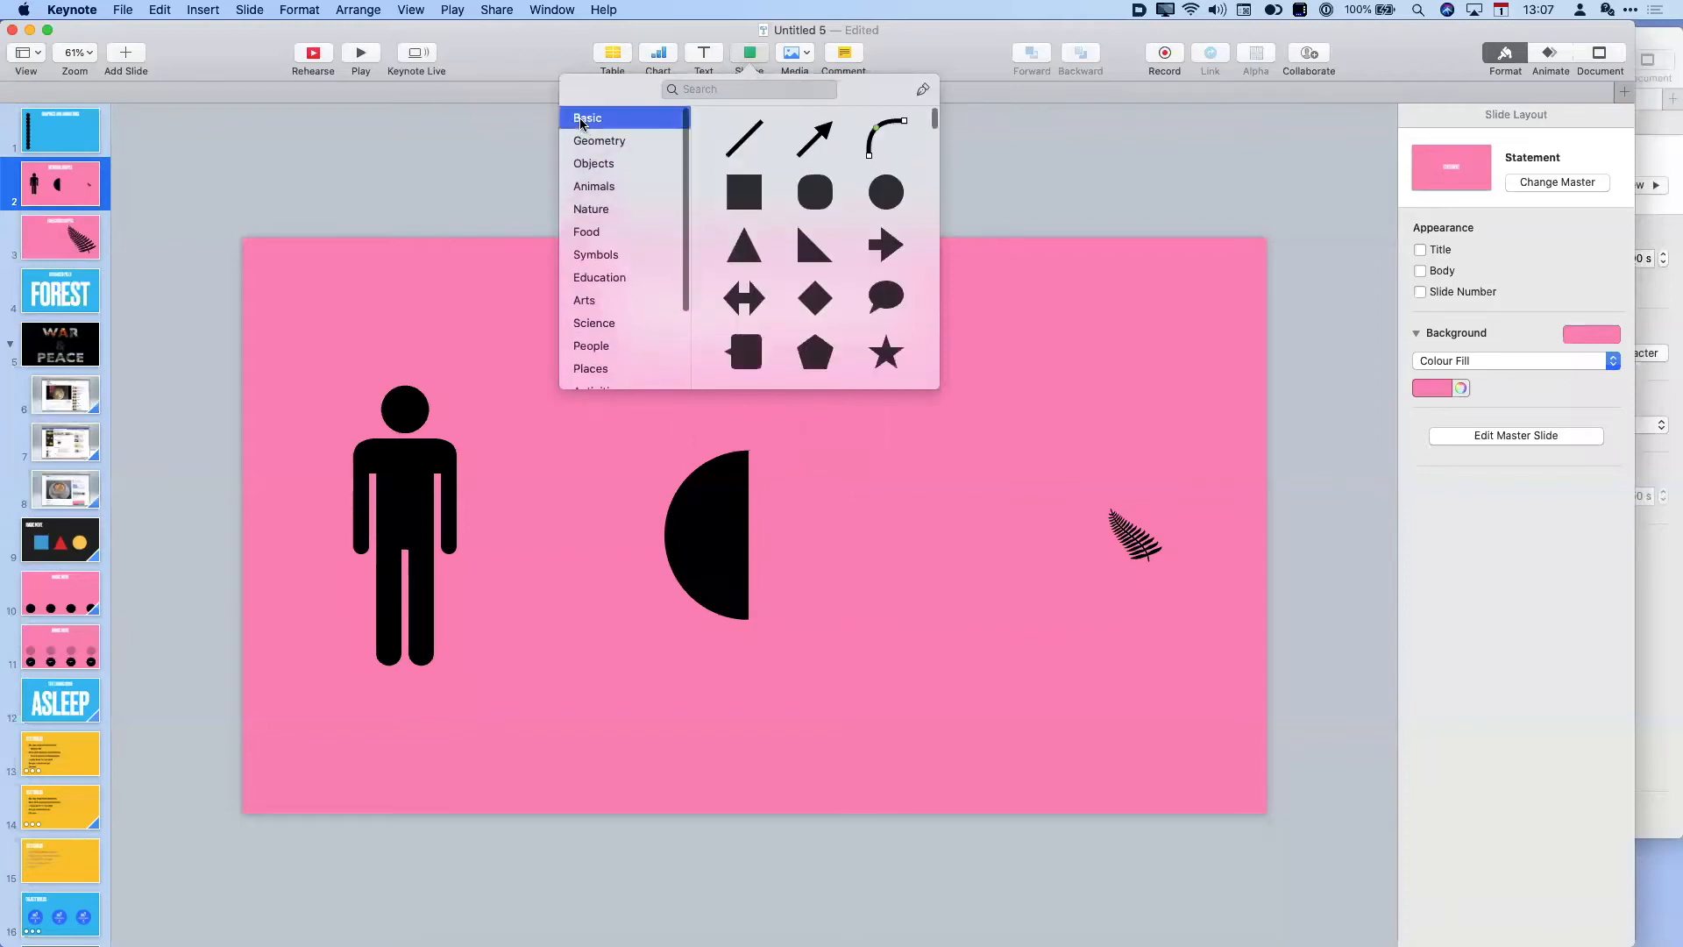
{"action": "left_click", "coordinate": [742, 207]}
{"action": "left_click_drag", "start_coordinate": [775, 516], "coordinate": [483, 677]}
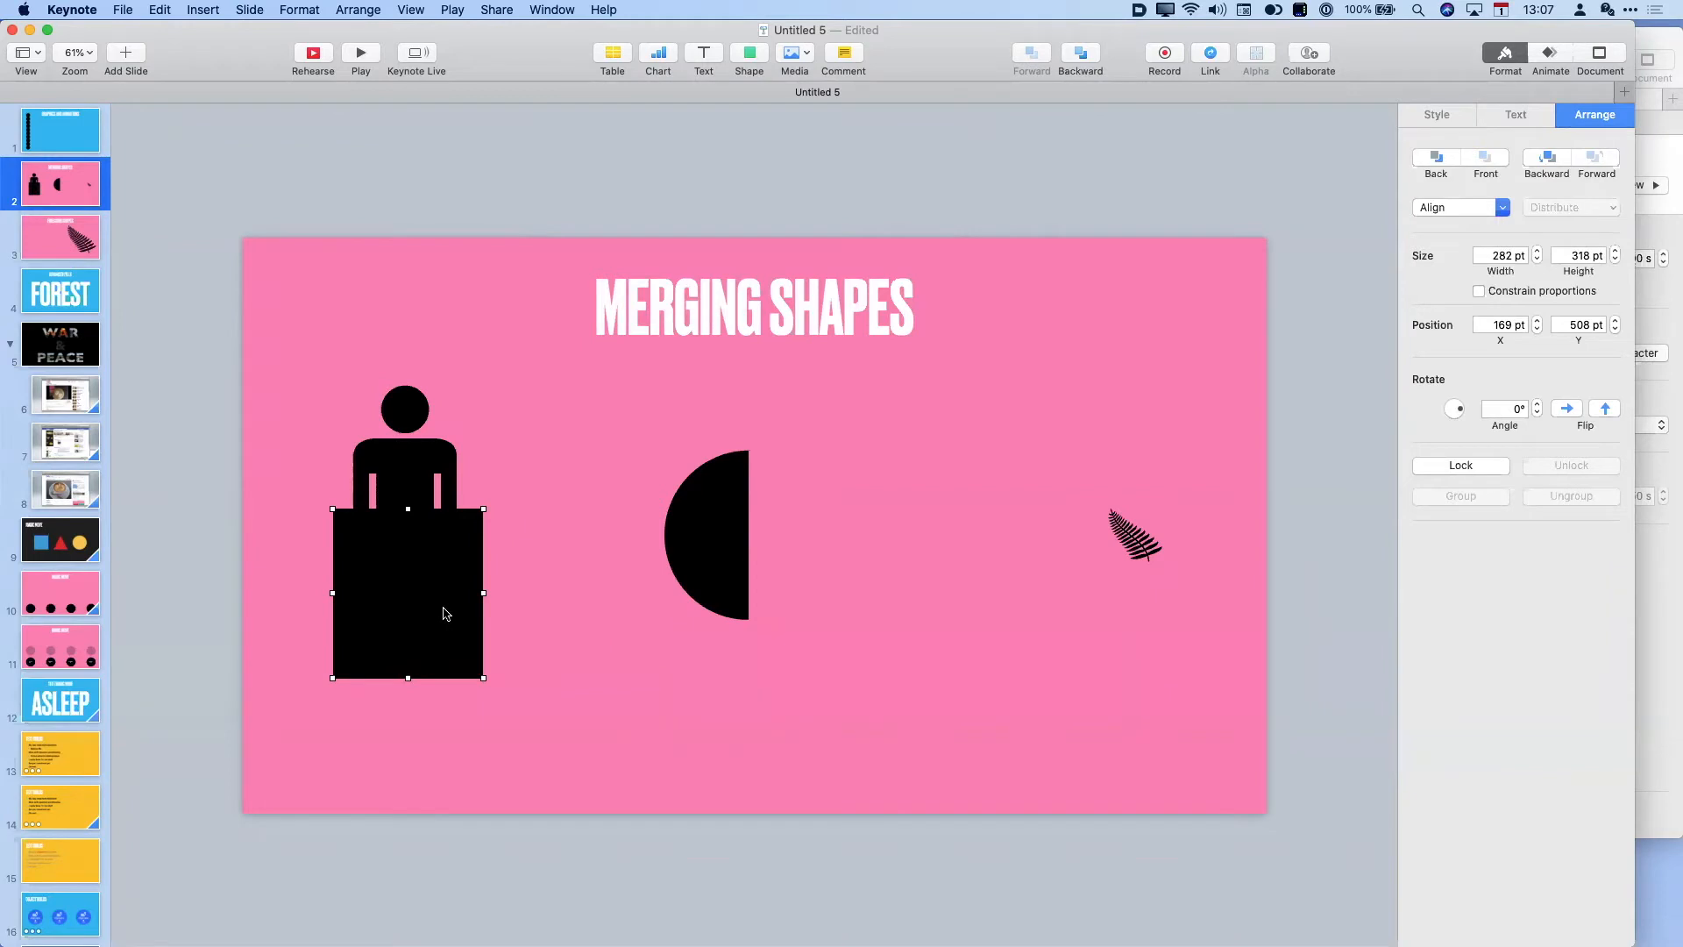
- Fill the square over the figure's legs with the slide's pink background colour, sampled with the eyedropper
{"action": "left_click", "coordinate": [1458, 116]}
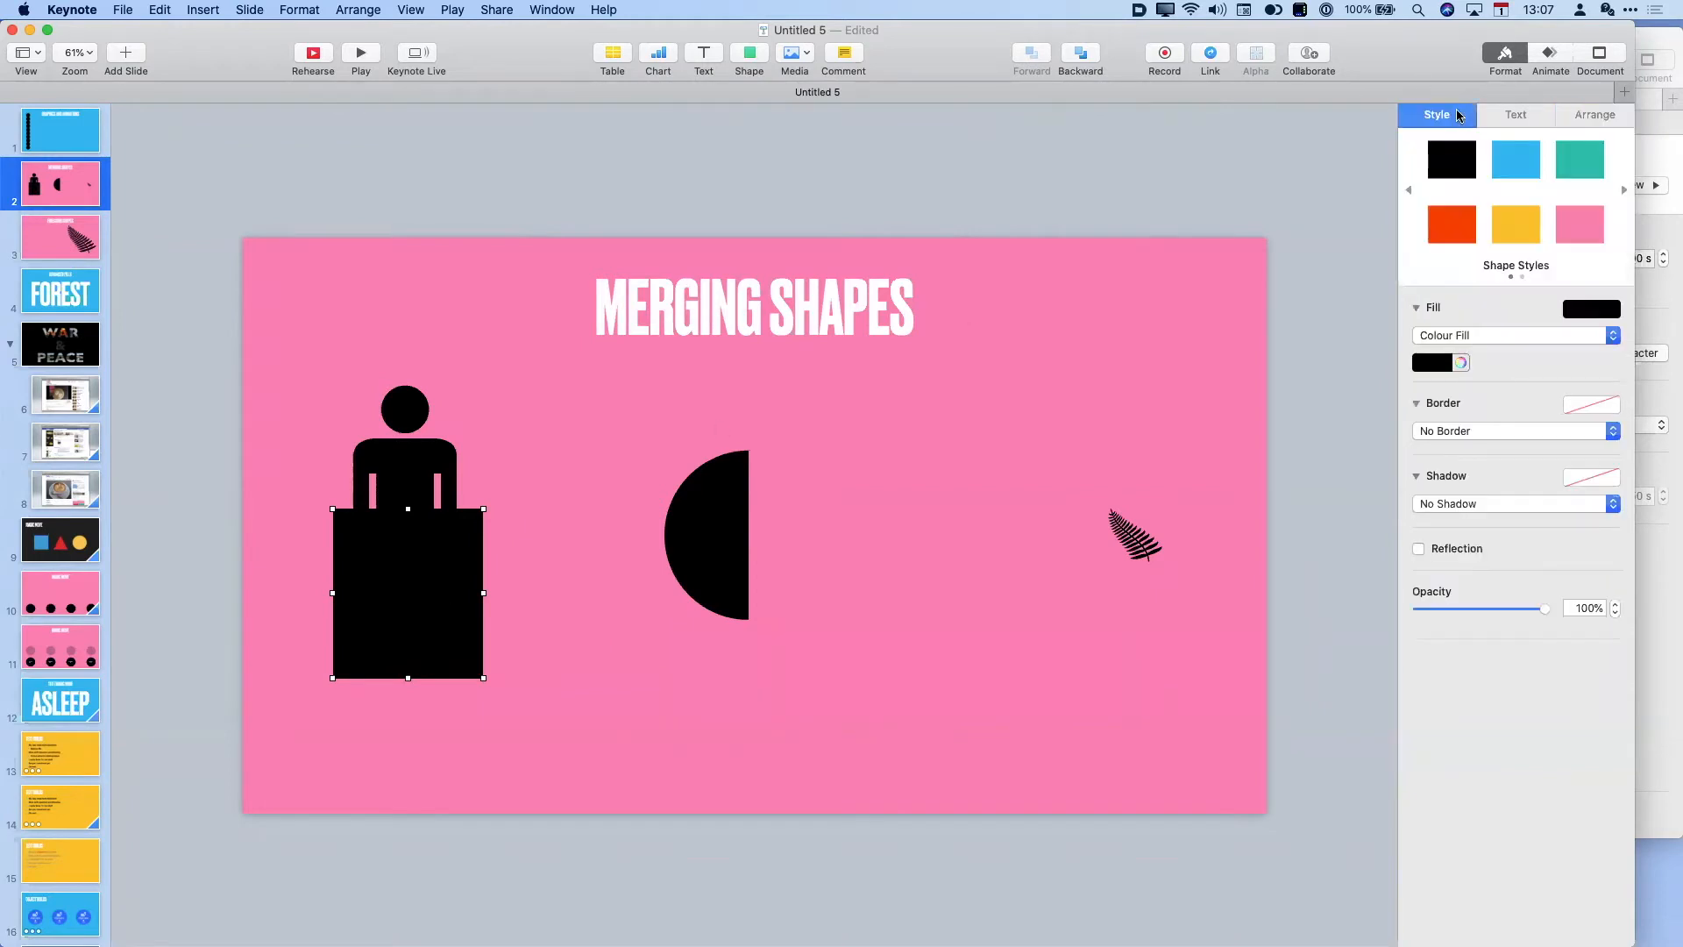
{"action": "left_click", "coordinate": [1462, 363]}
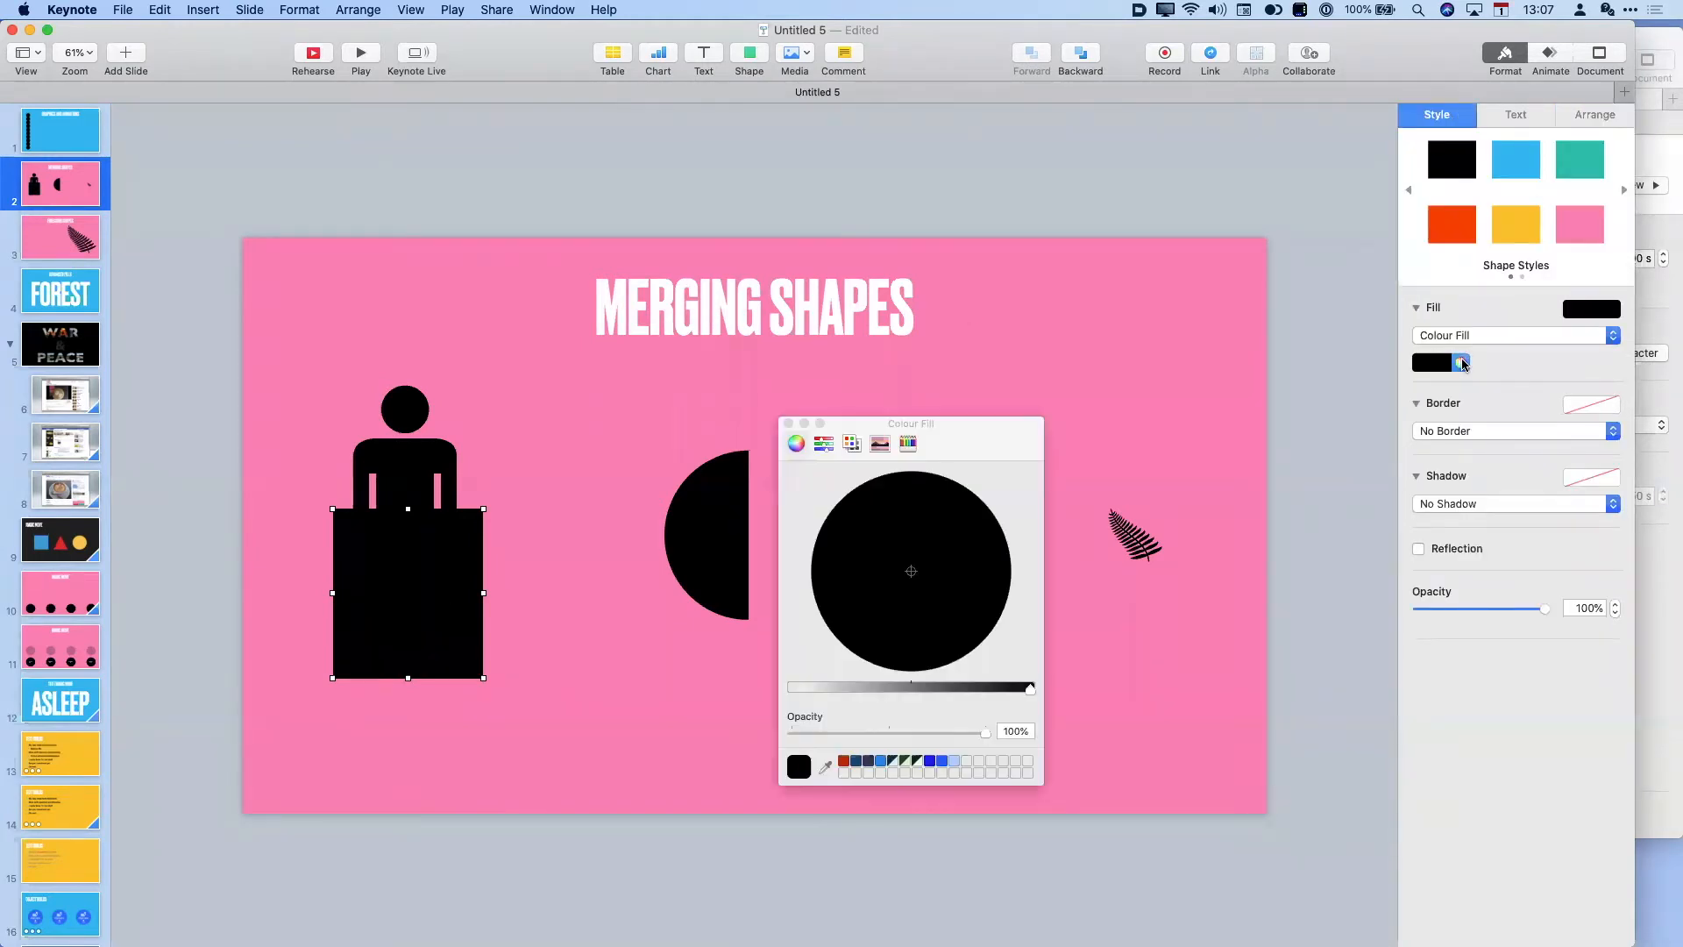
{"action": "left_click", "coordinate": [826, 770]}
{"action": "left_click", "coordinate": [574, 542]}
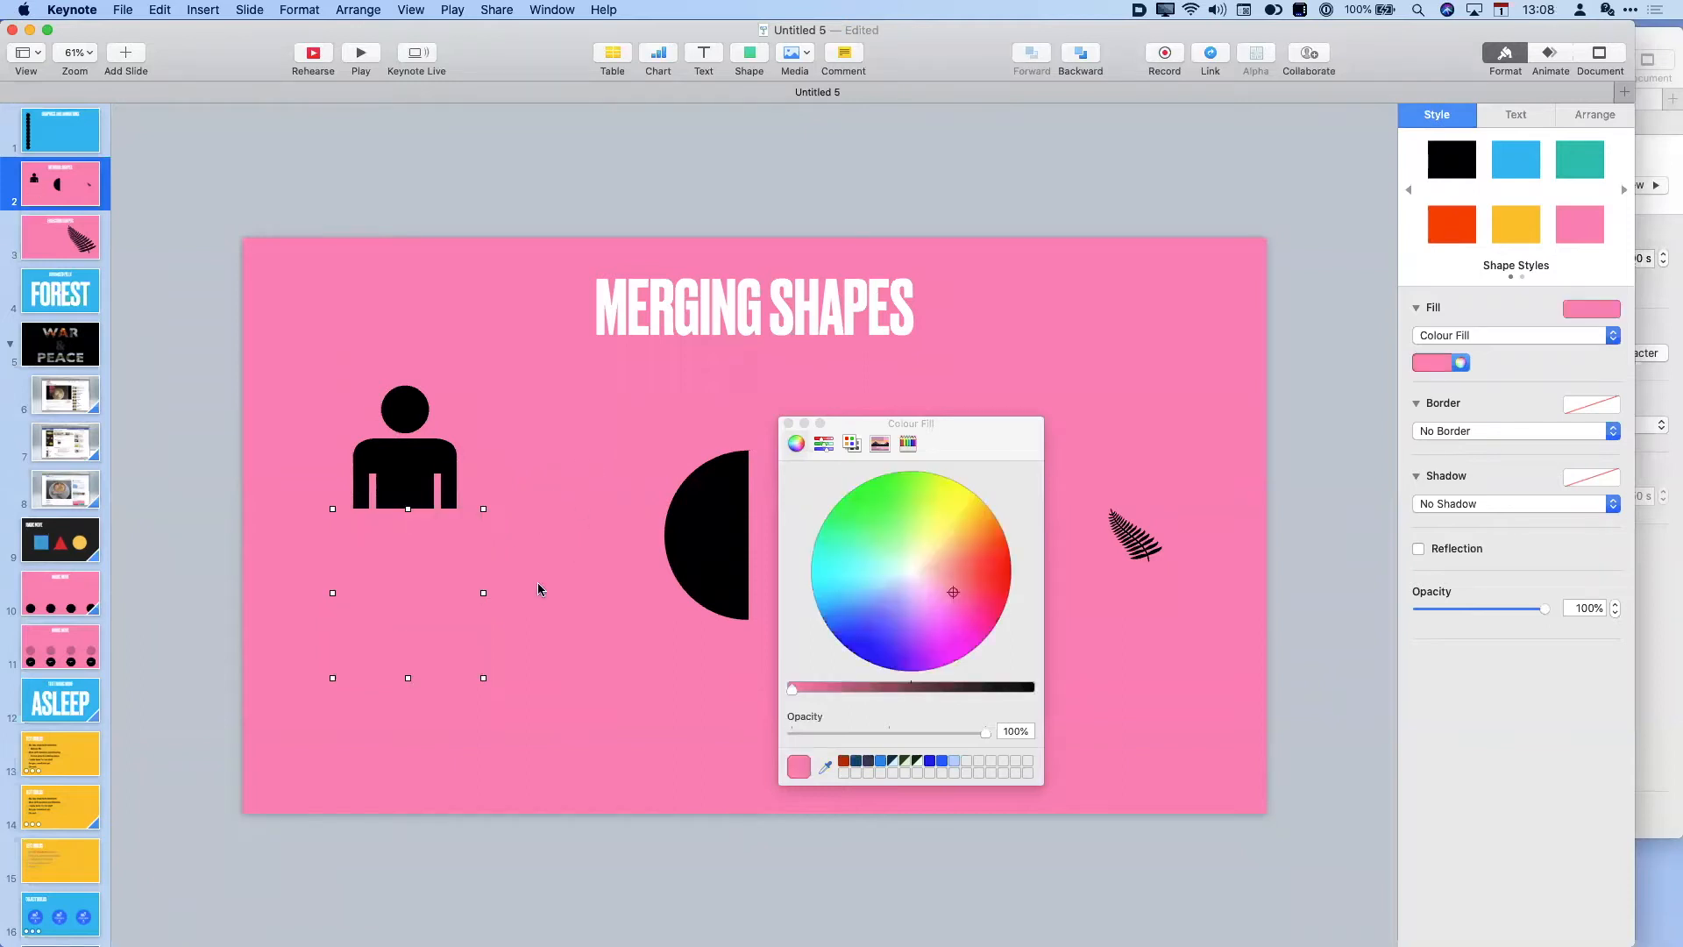
{"action": "left_click", "coordinate": [593, 754]}
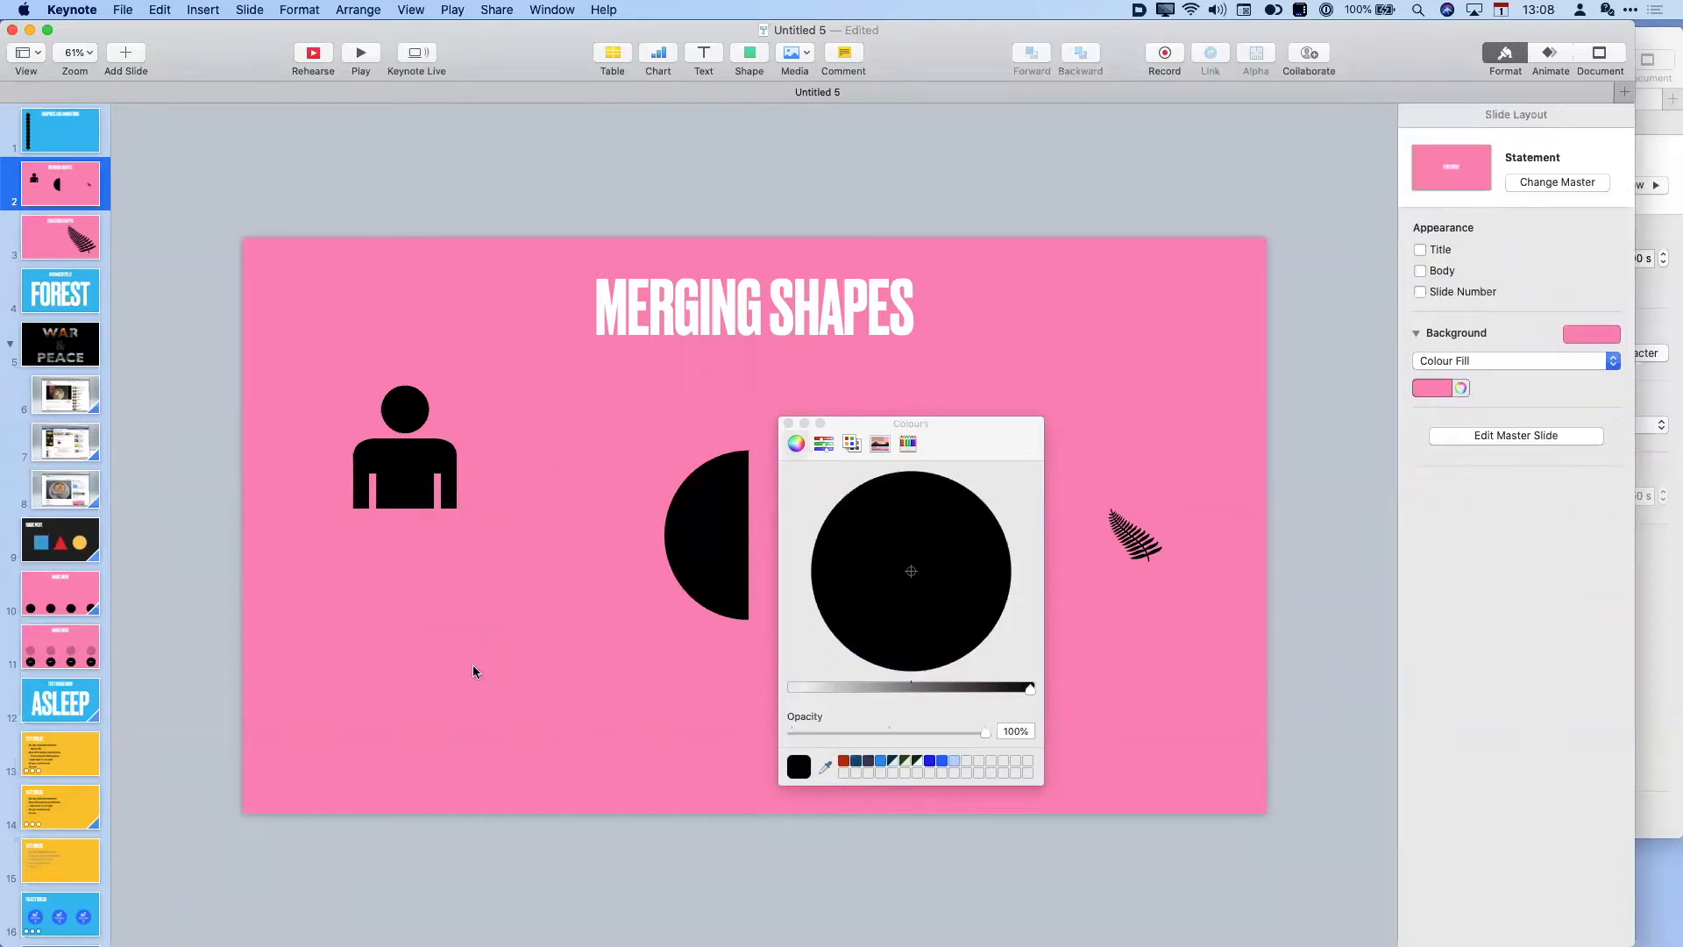
- Group the pink square with the person figure and move the group around on the slide
{"action": "left_click", "coordinate": [414, 600]}
{"action": "left_click", "coordinate": [417, 453], "text": "shift"}
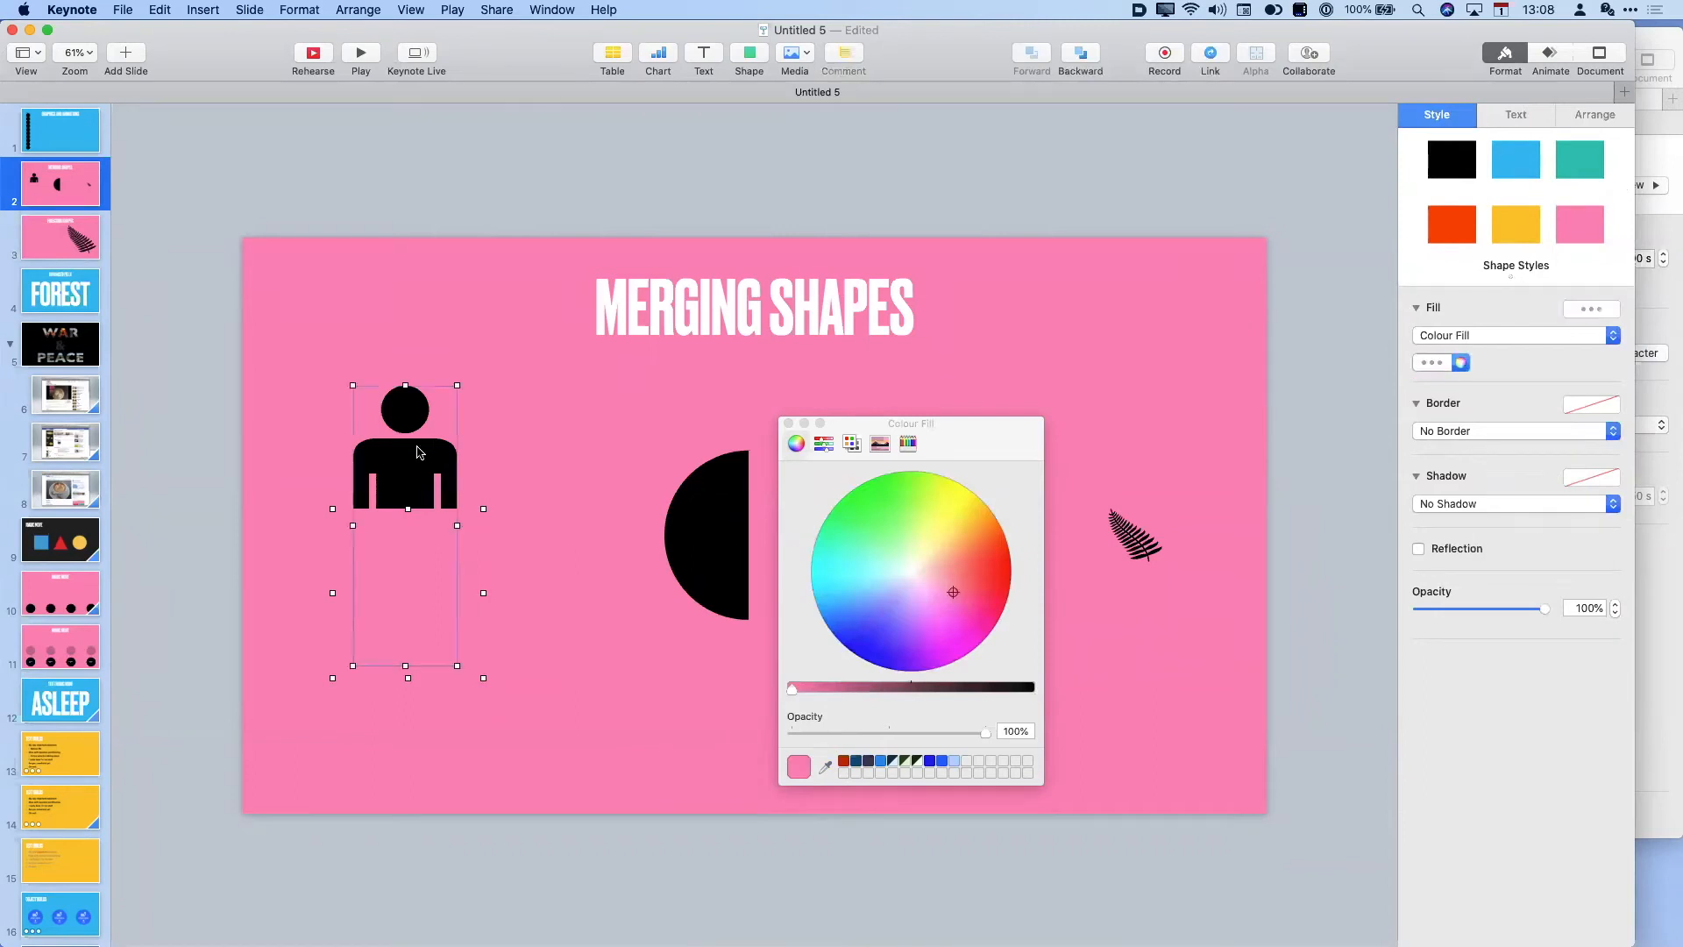
{"action": "left_click", "coordinate": [1596, 114]}
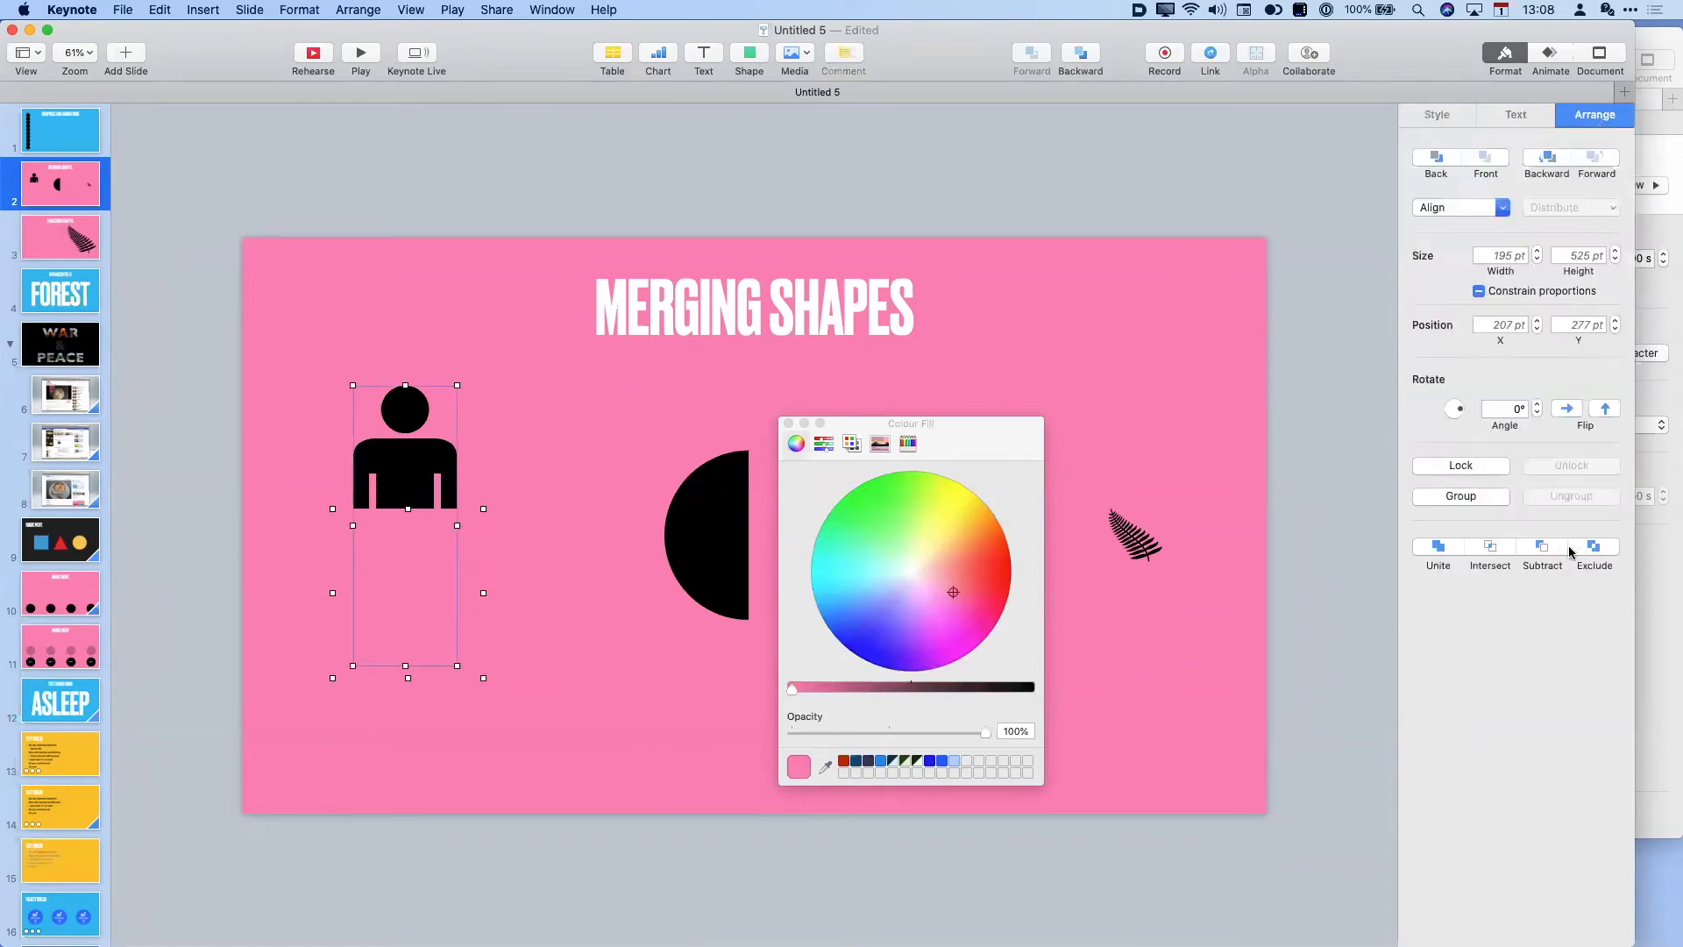
{"action": "left_click", "coordinate": [1461, 496]}
{"action": "left_click", "coordinate": [615, 657]}
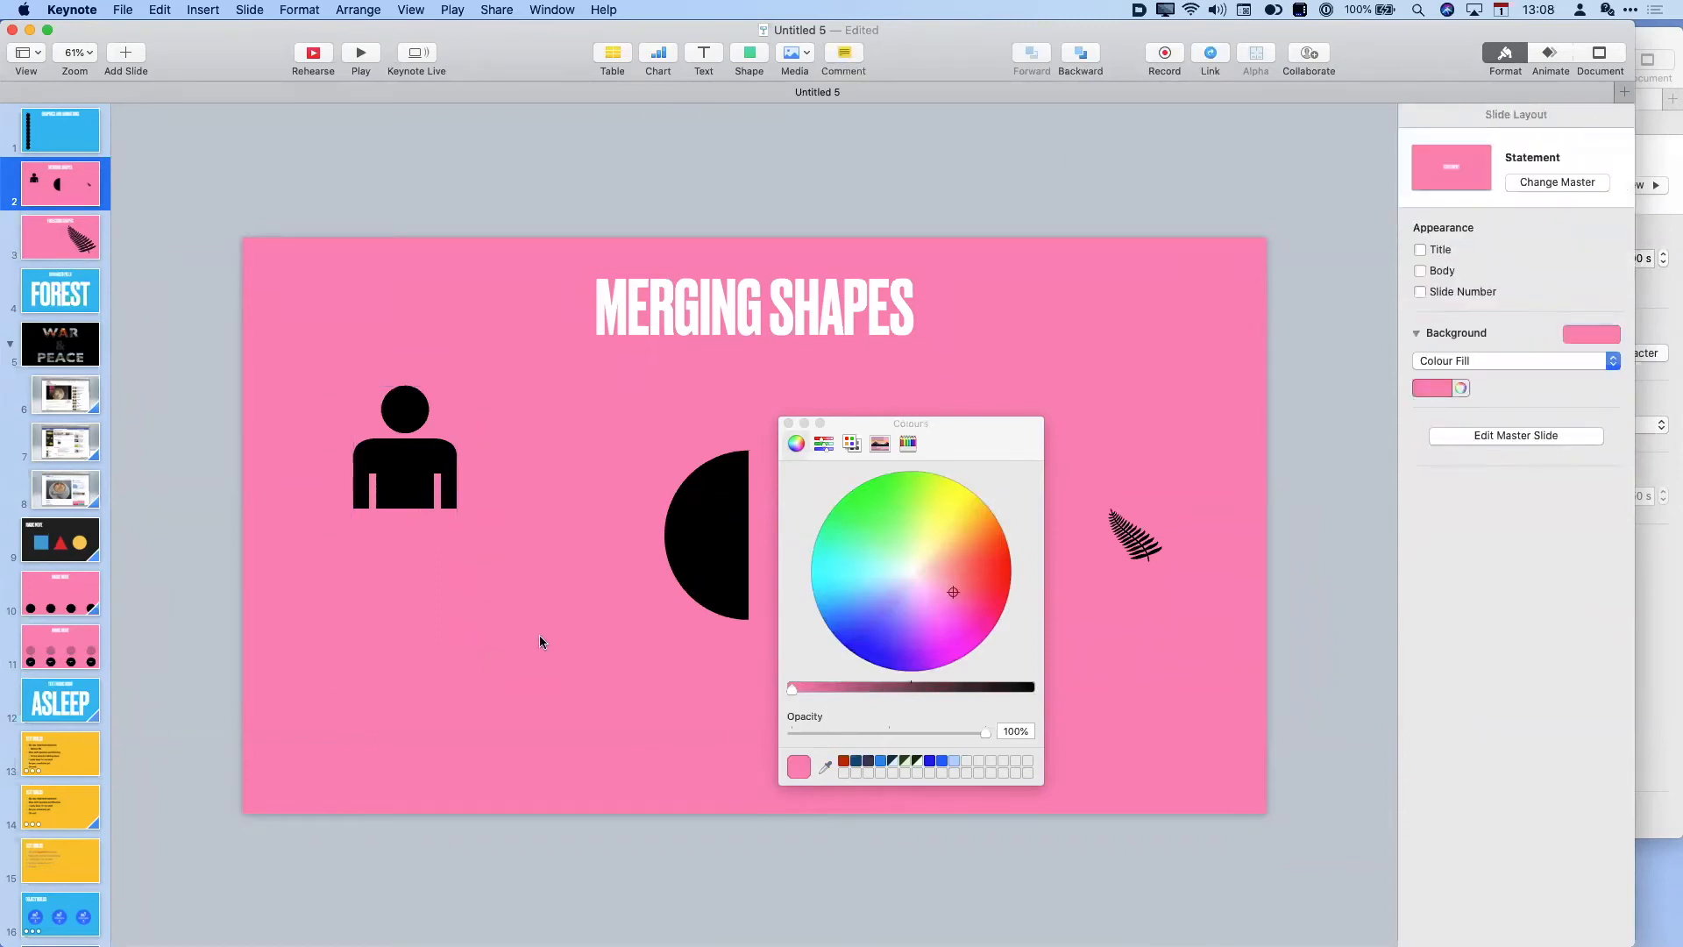
{"action": "left_click_drag", "start_coordinate": [406, 472], "coordinate": [433, 492]}
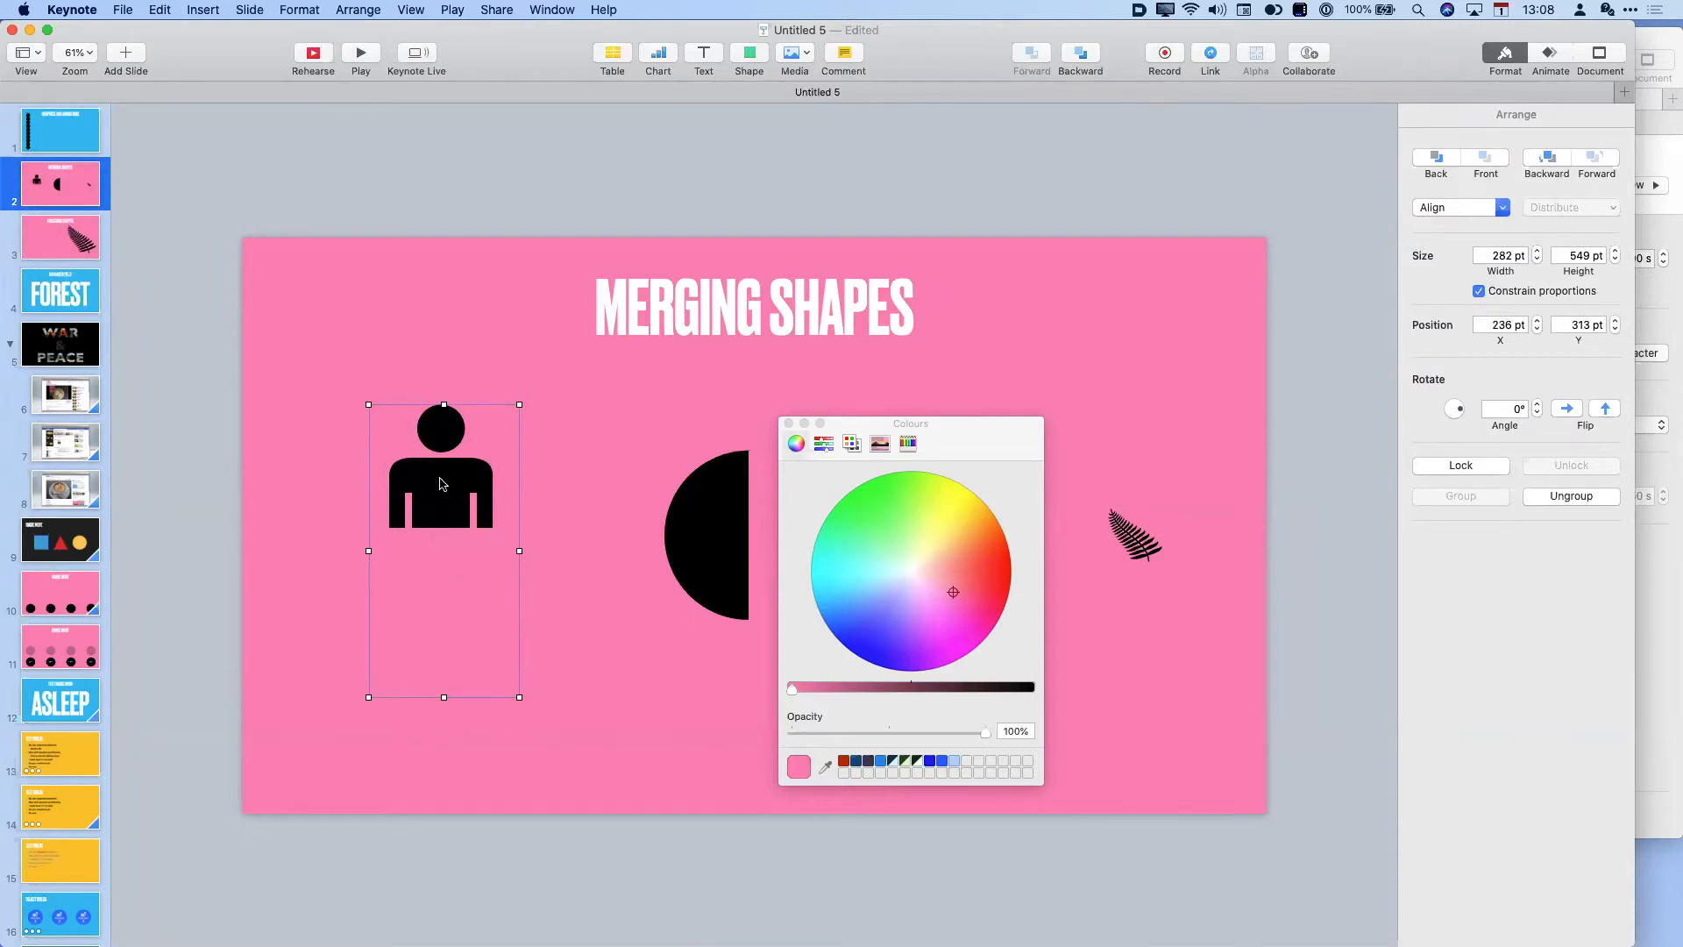
{"action": "left_click_drag", "start_coordinate": [457, 516], "coordinate": [455, 501]}
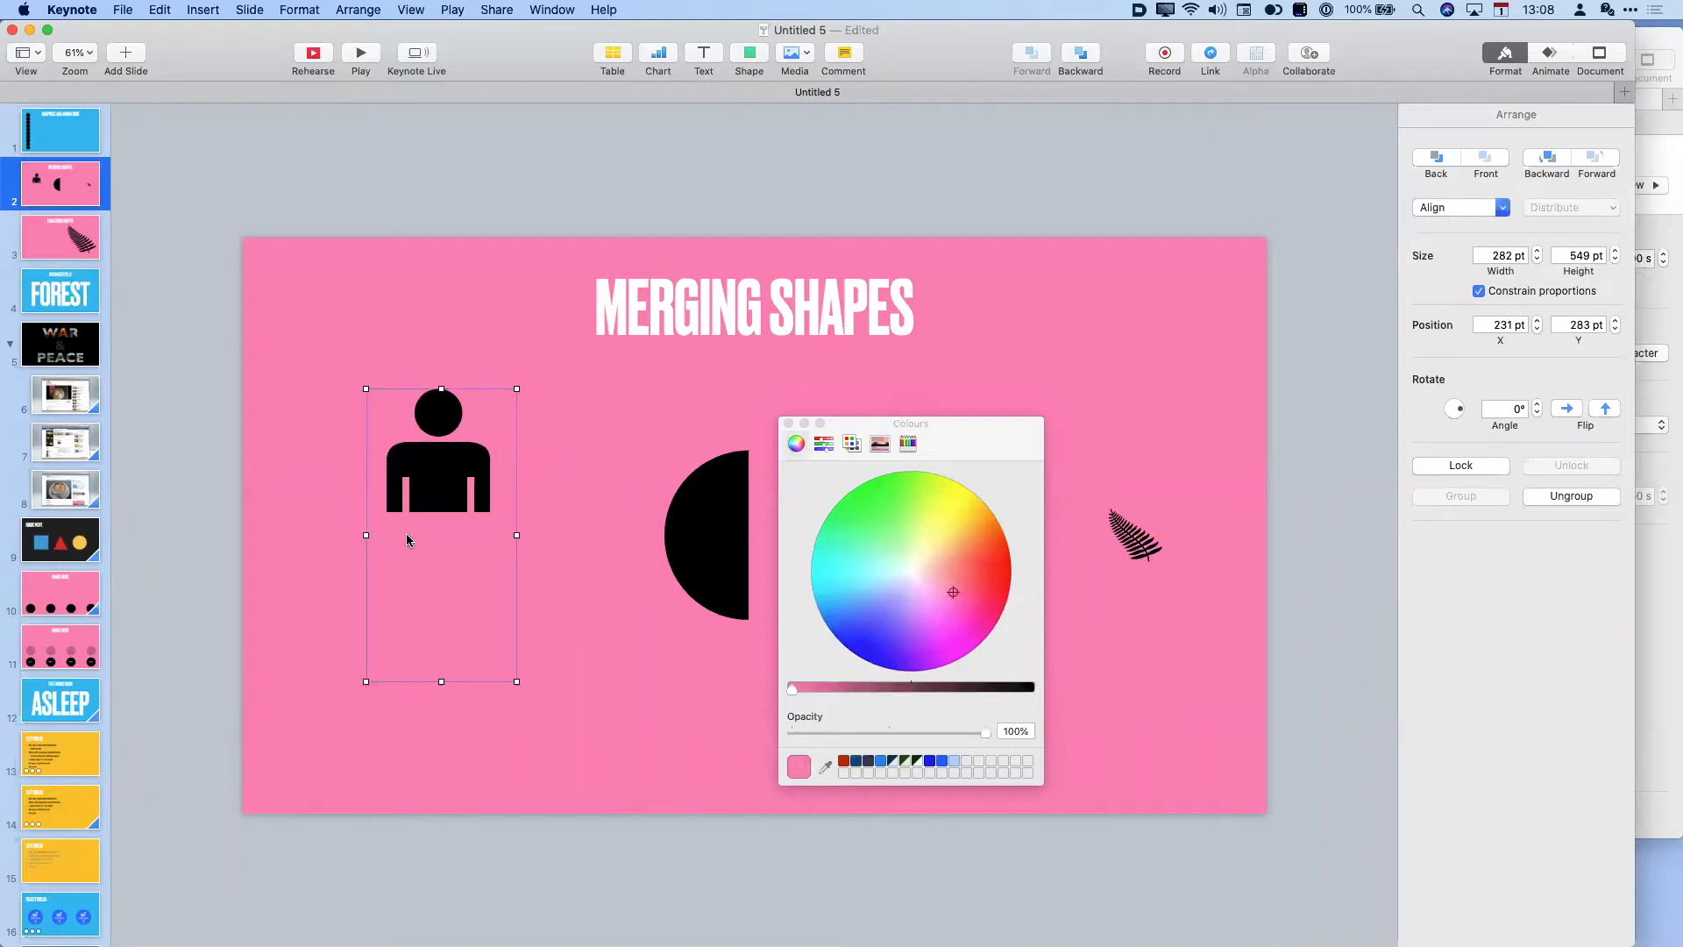
{"action": "left_click", "coordinate": [570, 693]}
- Undo the group's moves, the grouping and the square's pink fill
{"action": "key", "text": "super+z"}
{"action": "key", "text": "super+z"}
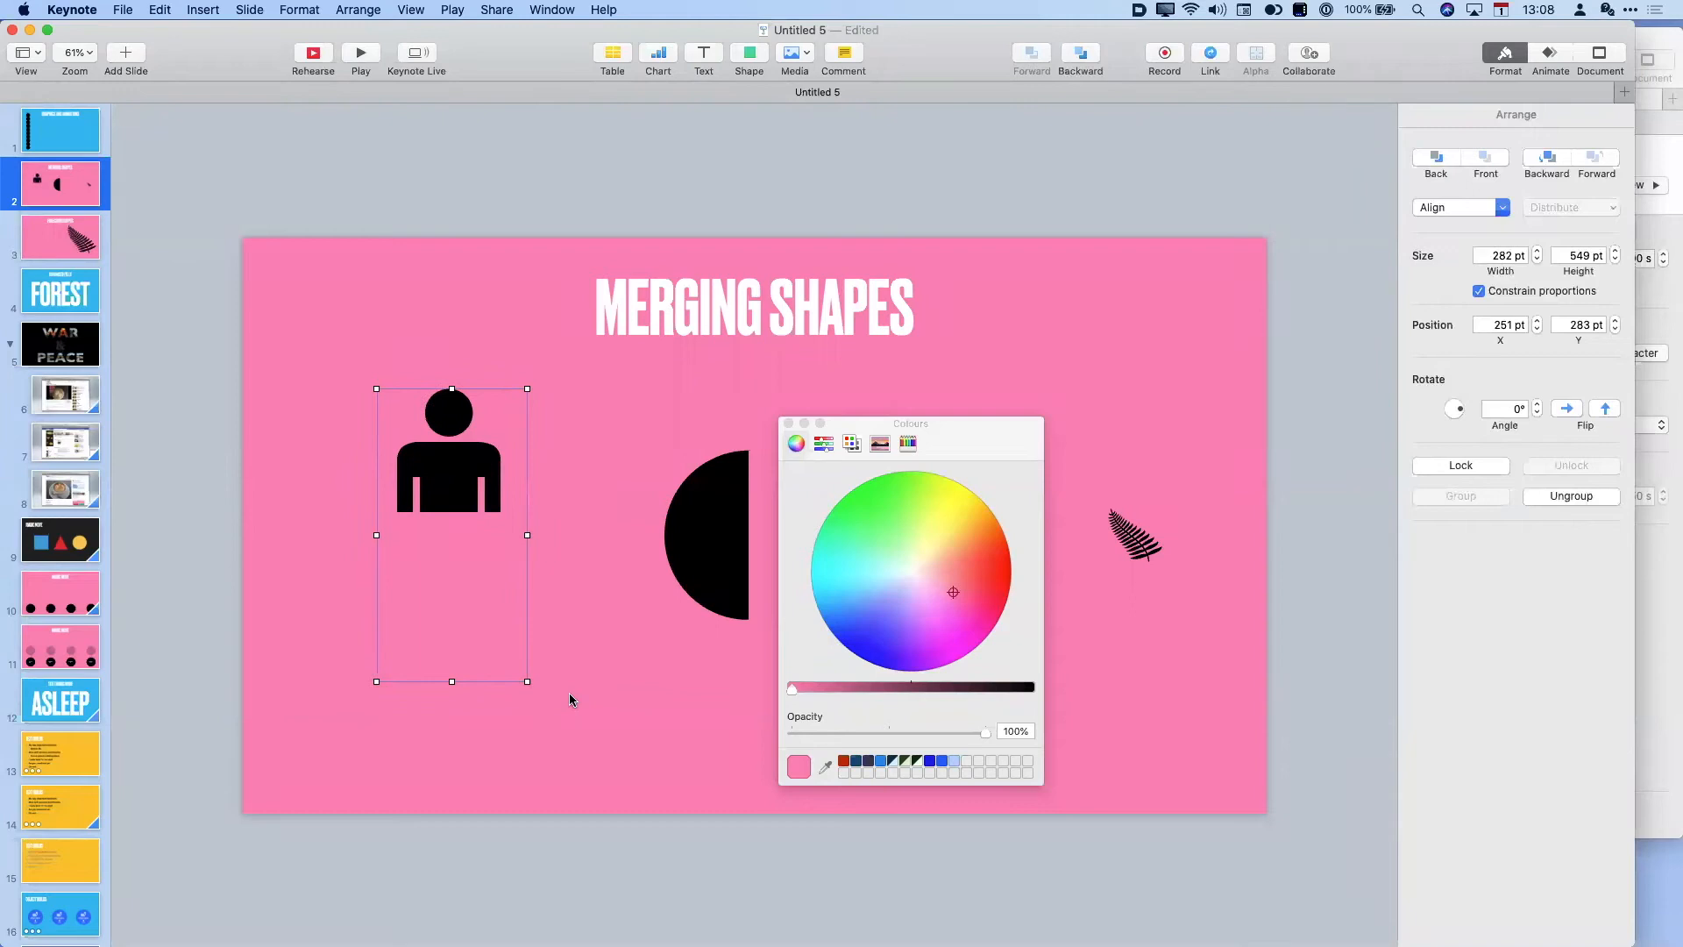
{"action": "key", "text": "super+z"}
{"action": "key", "text": "super+z"}
{"action": "key", "text": "super+z"}
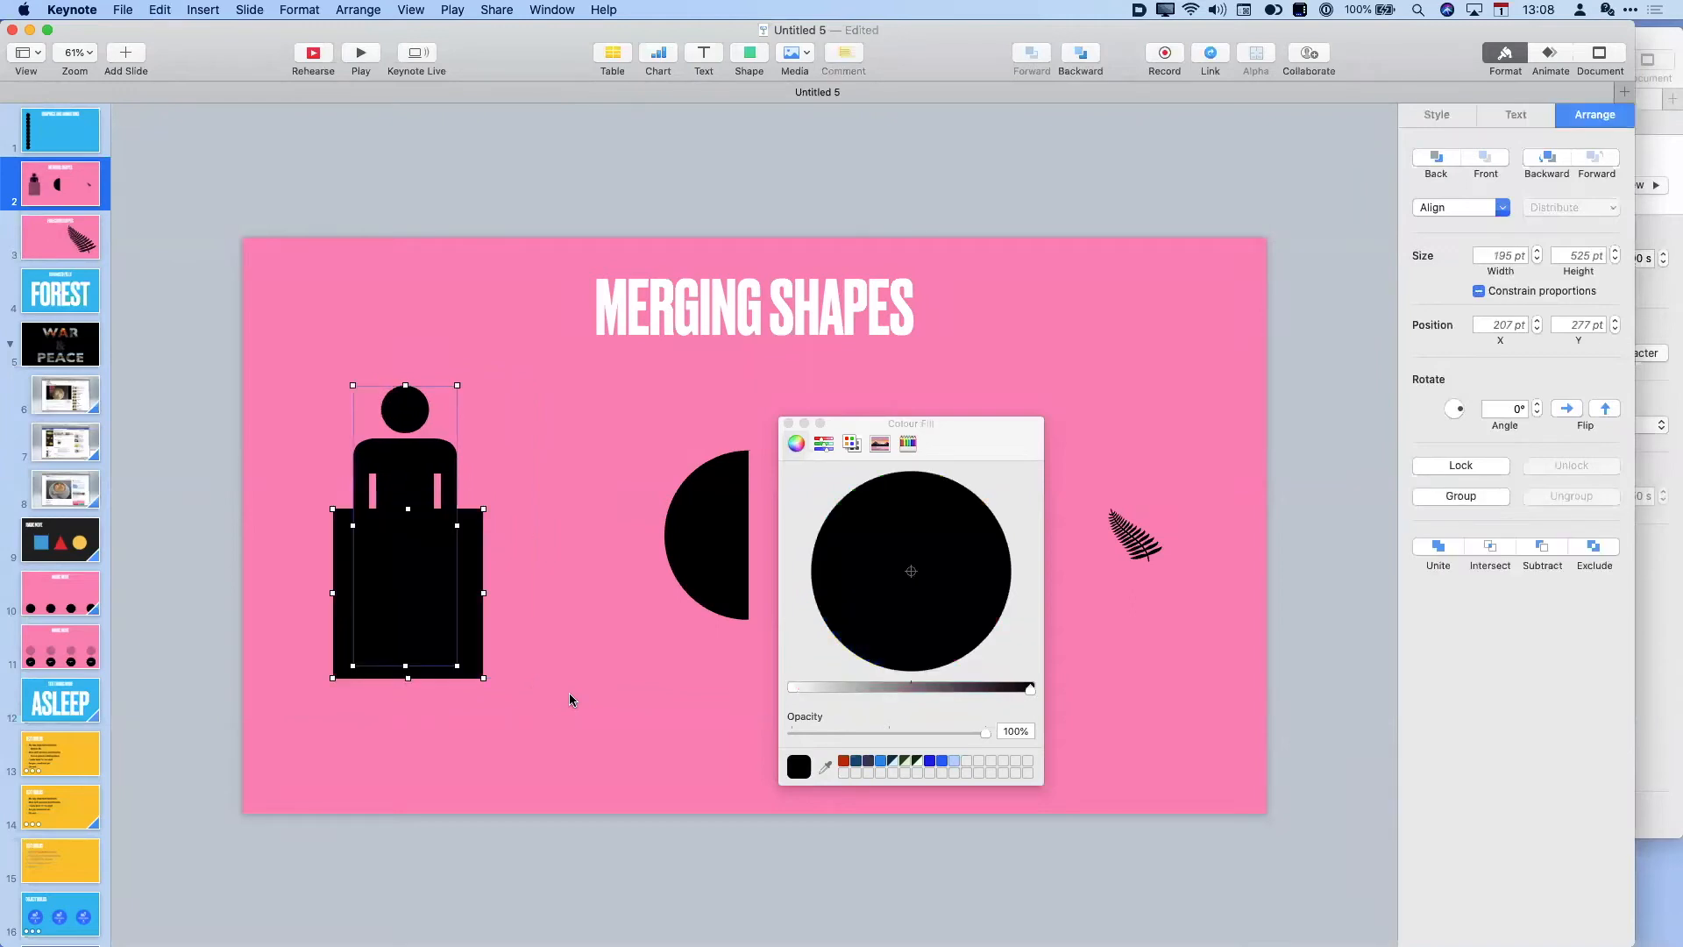
- Subtract the black square from the person figure to cut off its lower half
{"action": "left_click", "coordinate": [570, 693]}
{"action": "left_click", "coordinate": [449, 586]}
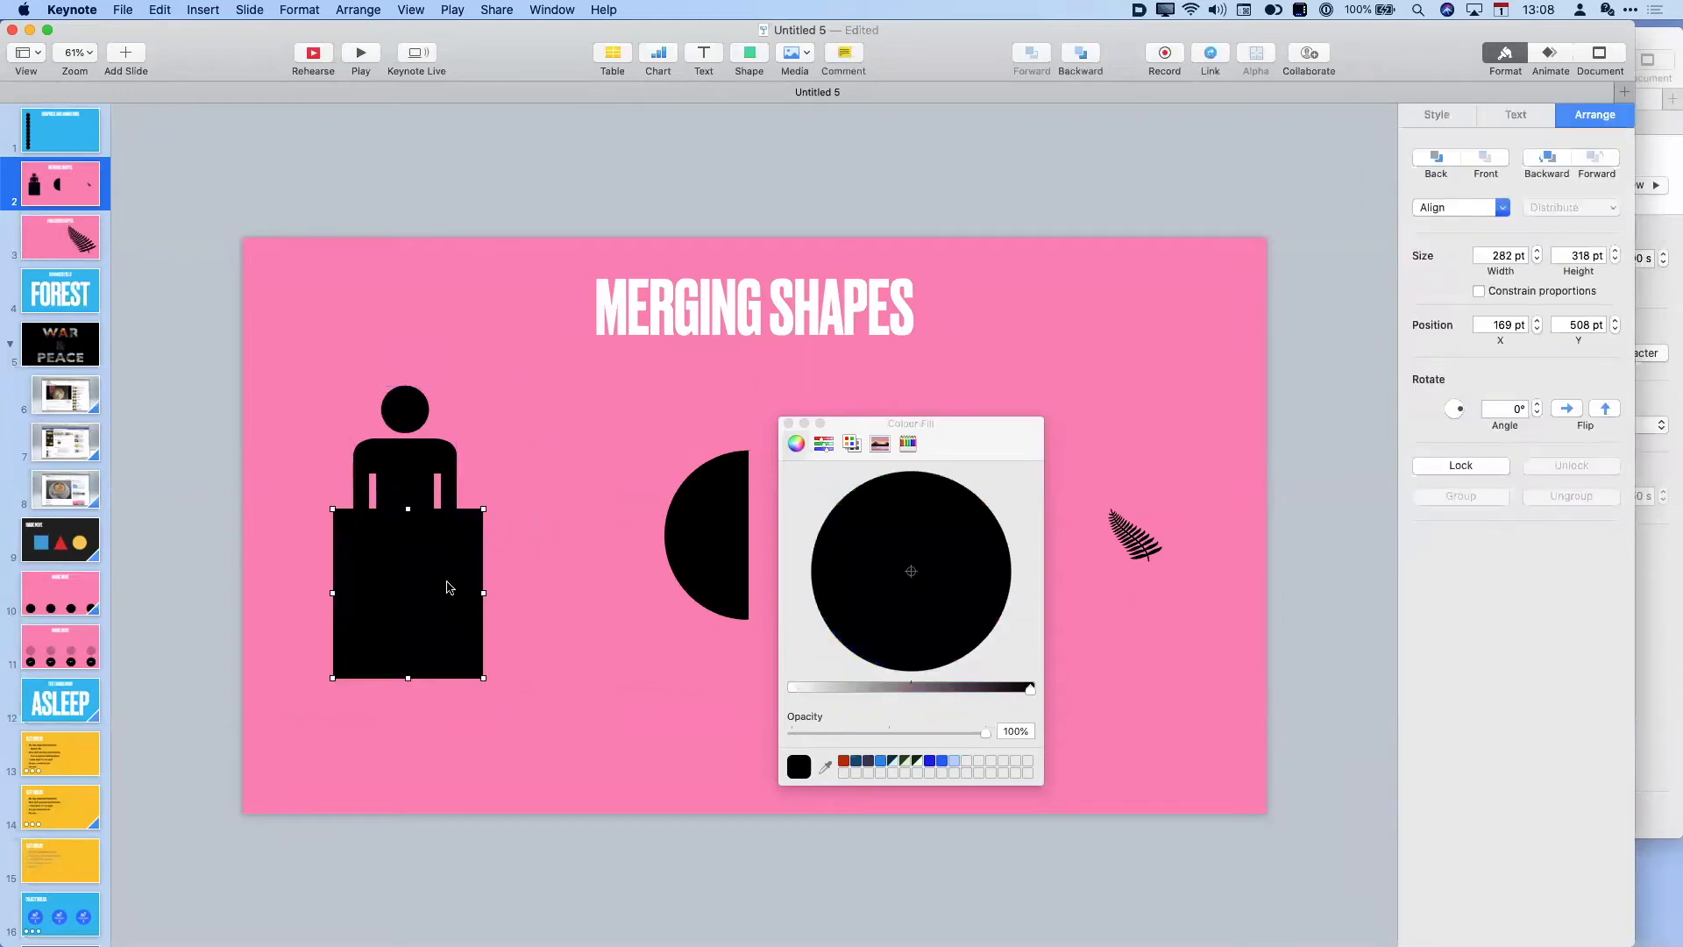
{"action": "left_click", "coordinate": [410, 462], "text": "shift"}
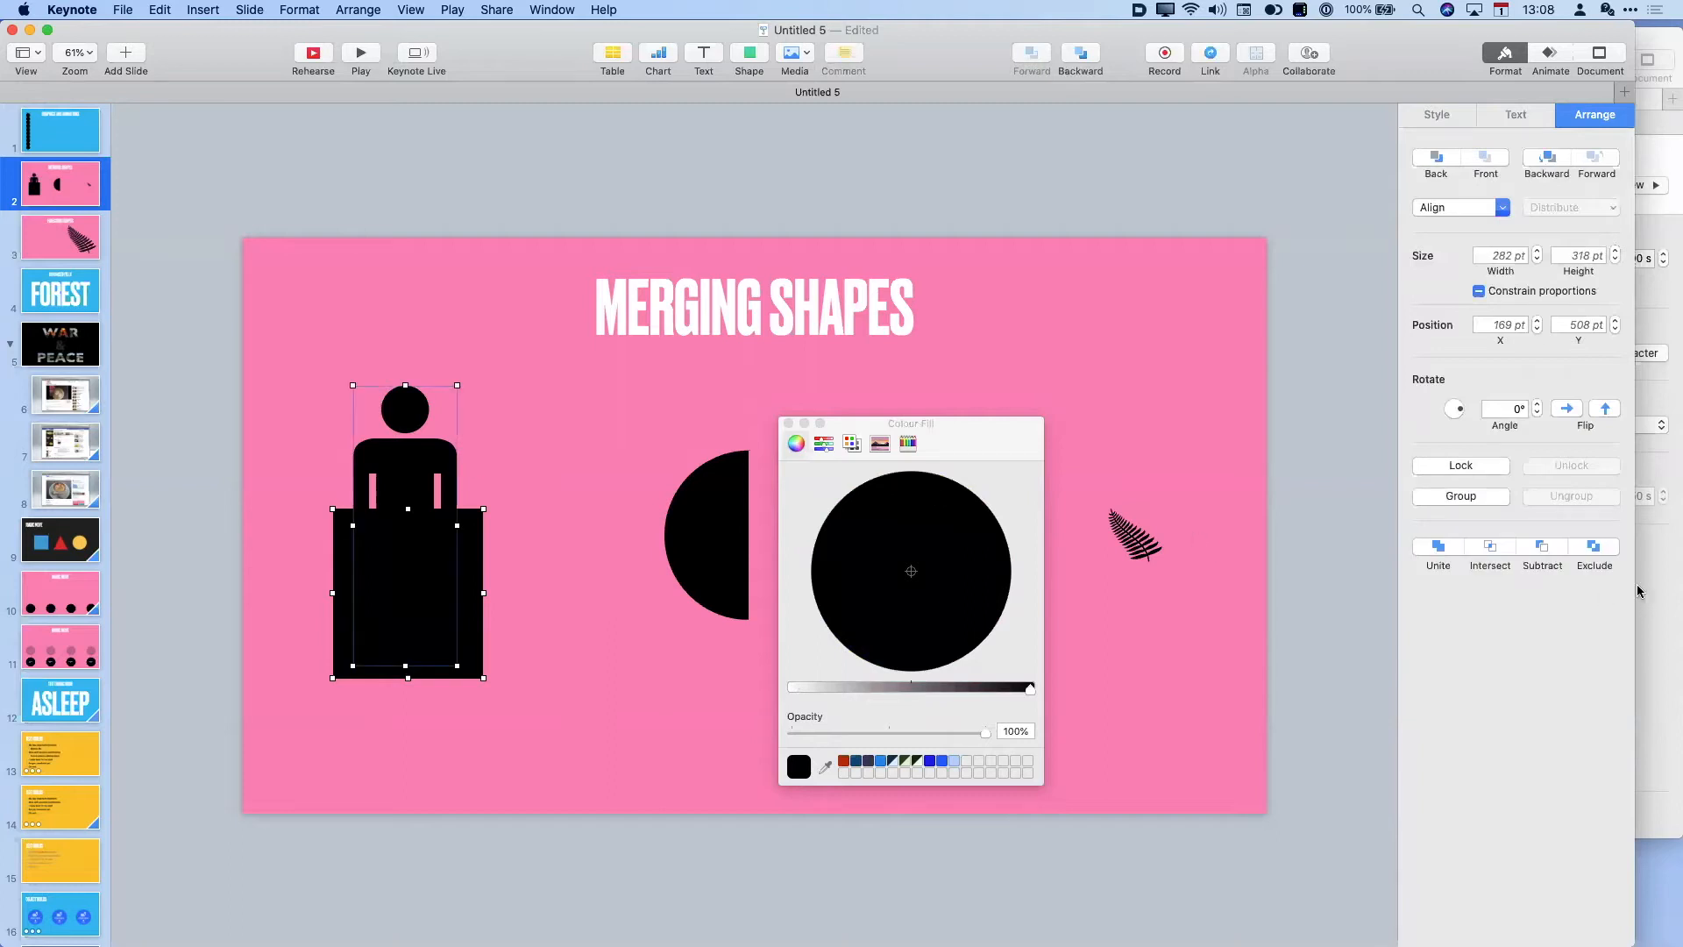
{"action": "left_click", "coordinate": [1542, 547]}
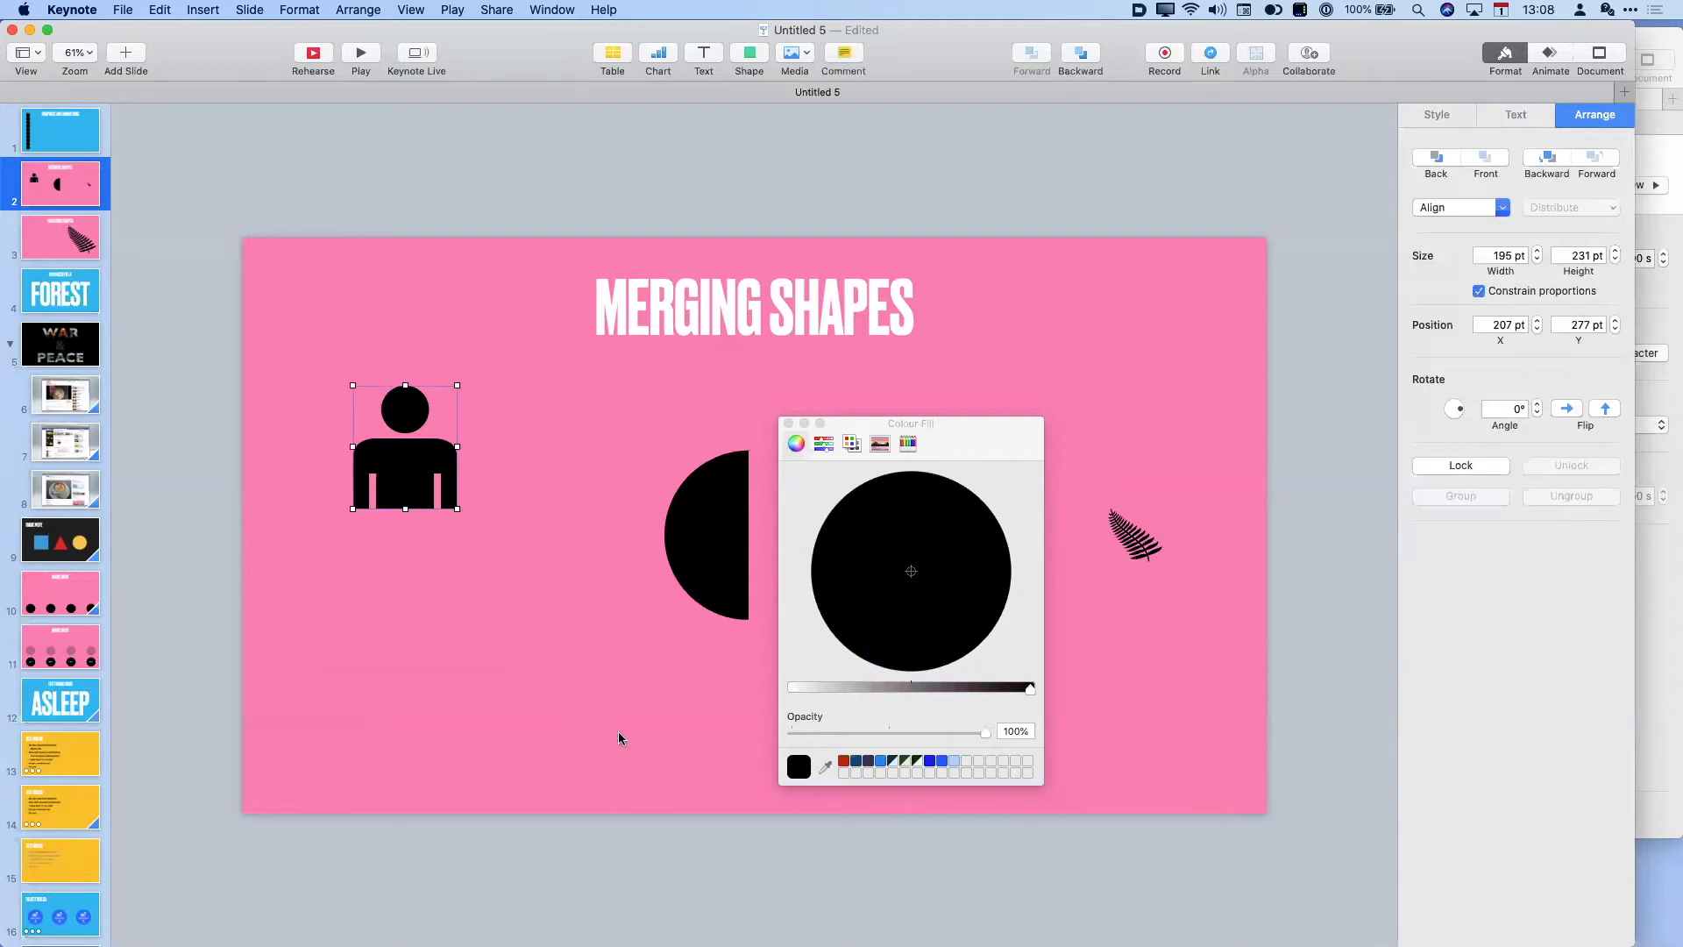
{"action": "left_click", "coordinate": [523, 733]}
- Move the cropped figure to about X 120 pt, Y 240 pt and place the semicircle directly beneath it
{"action": "left_click_drag", "start_coordinate": [393, 464], "coordinate": [431, 539]}
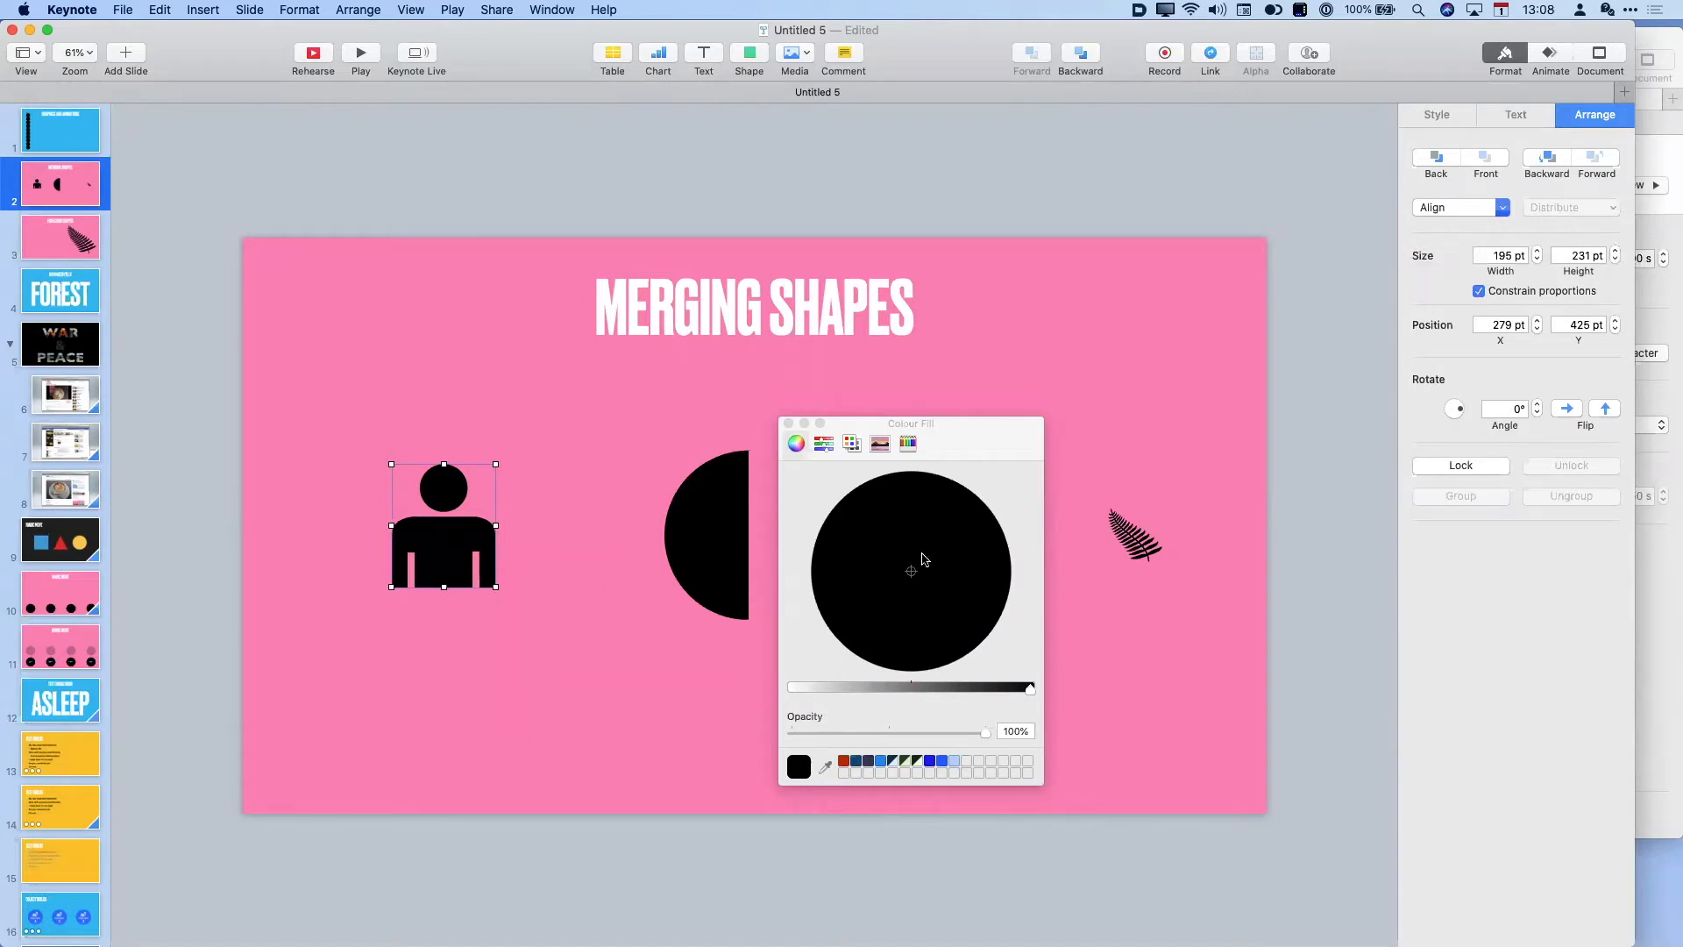
{"action": "left_click_drag", "start_coordinate": [971, 439], "coordinate": [1219, 281]}
{"action": "left_click_drag", "start_coordinate": [449, 541], "coordinate": [364, 443]}
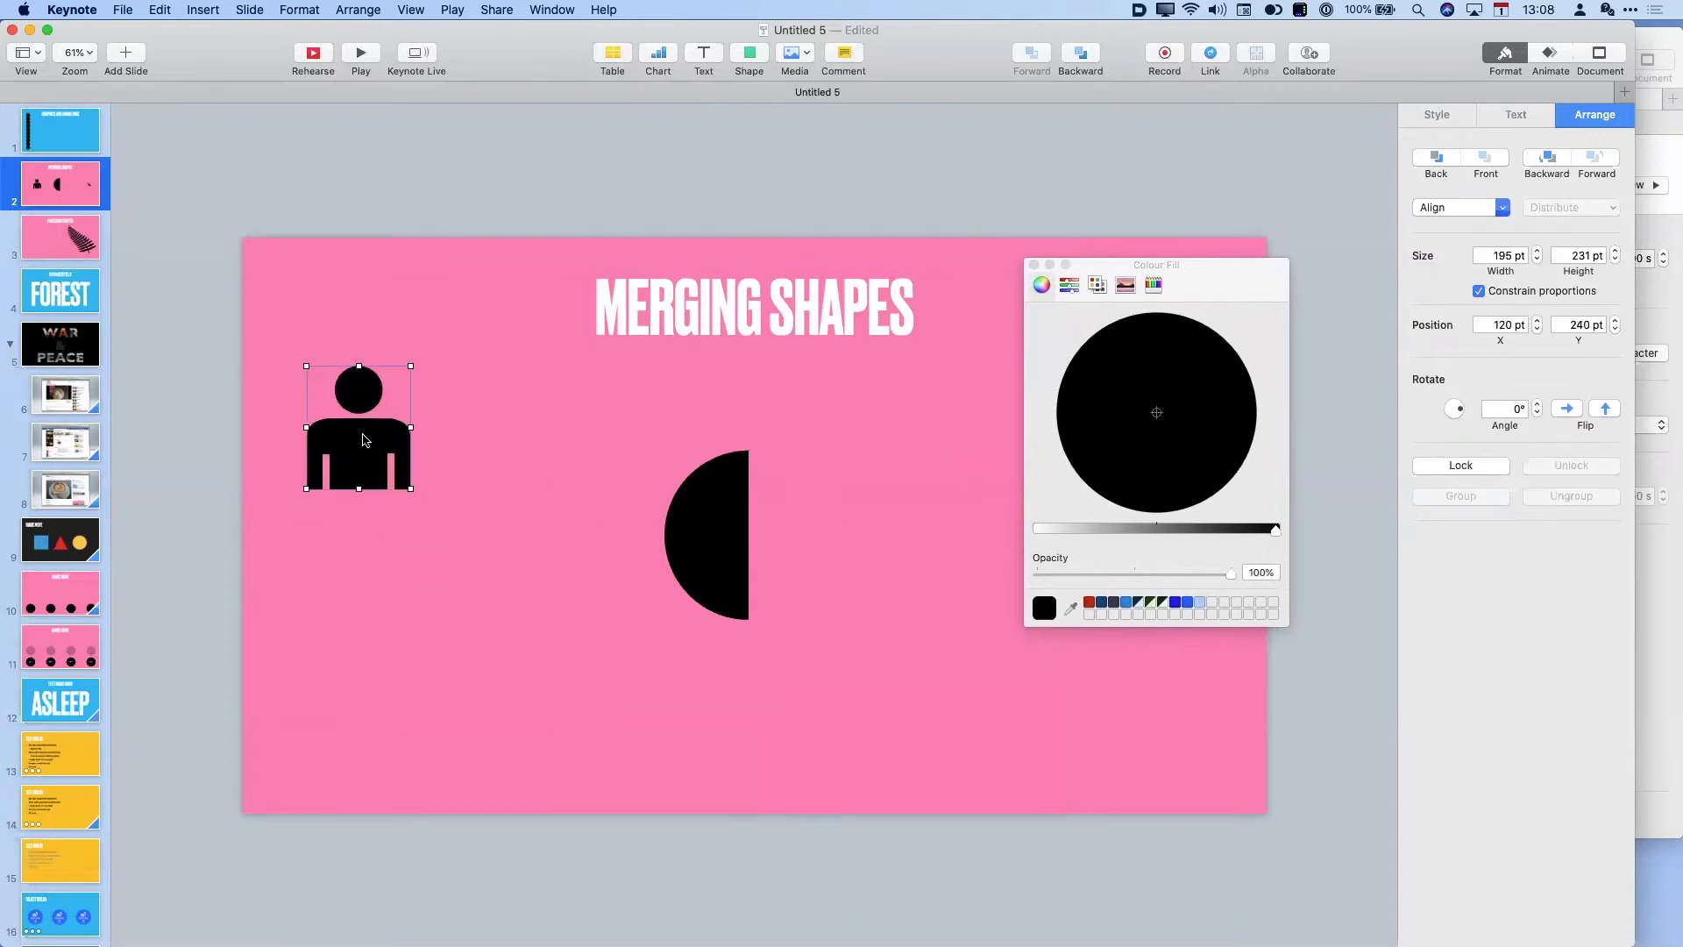
{"action": "left_click", "coordinate": [677, 549]}
{"action": "left_click_drag", "start_coordinate": [677, 548], "coordinate": [321, 622]}
{"action": "left_click", "coordinate": [662, 580]}
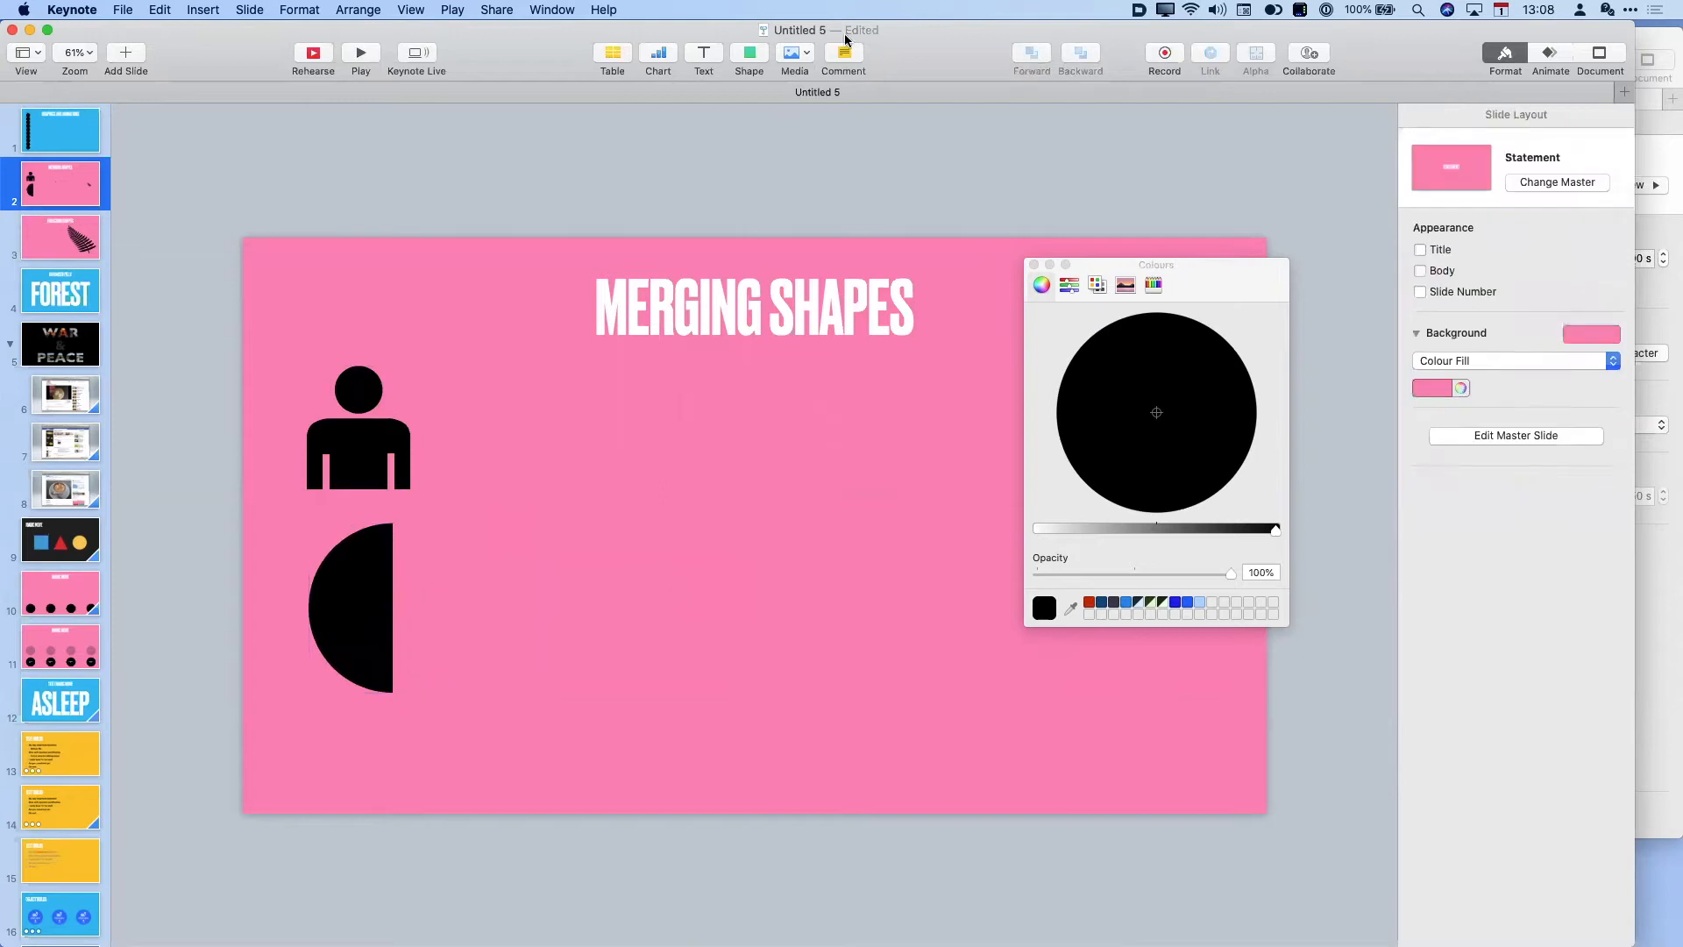
- Add a basic circle about 335 pt in diameter just right of the slide's centre, below the title
{"action": "left_click", "coordinate": [758, 58]}
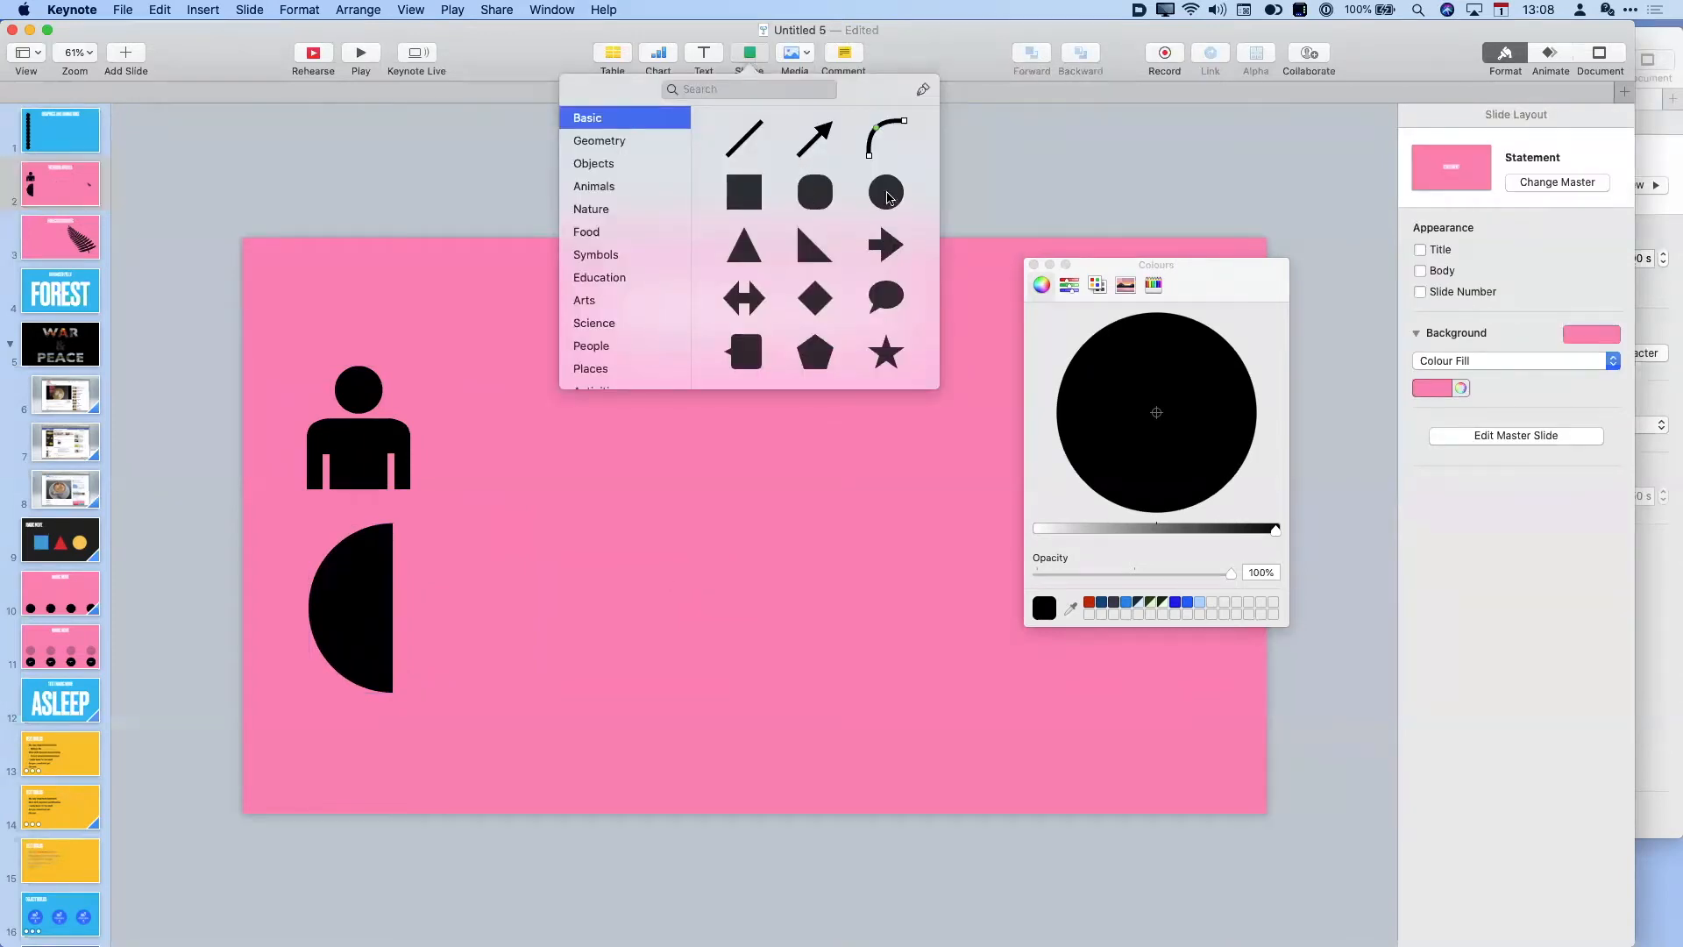
{"action": "left_click", "coordinate": [887, 192]}
{"action": "left_click_drag", "start_coordinate": [781, 551], "coordinate": [907, 676]}
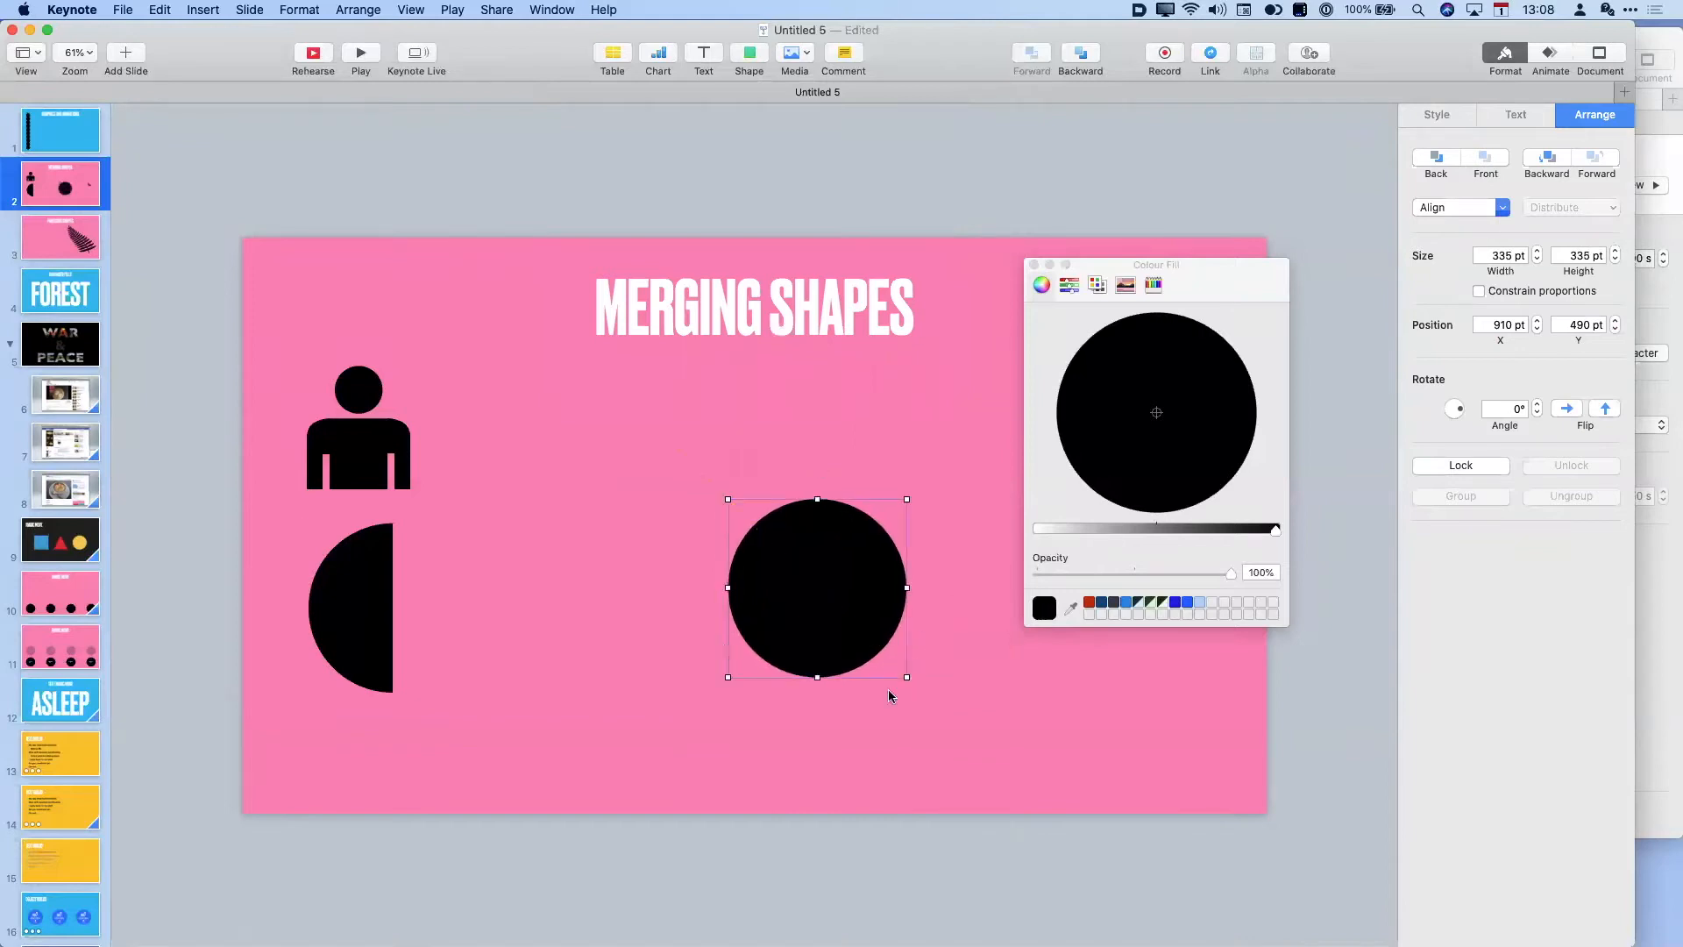
- Enter the text "IT BECOMES A PLACEHOLDER FOR TEXT" inside the black circle
{"action": "double_click", "coordinate": [829, 610]}
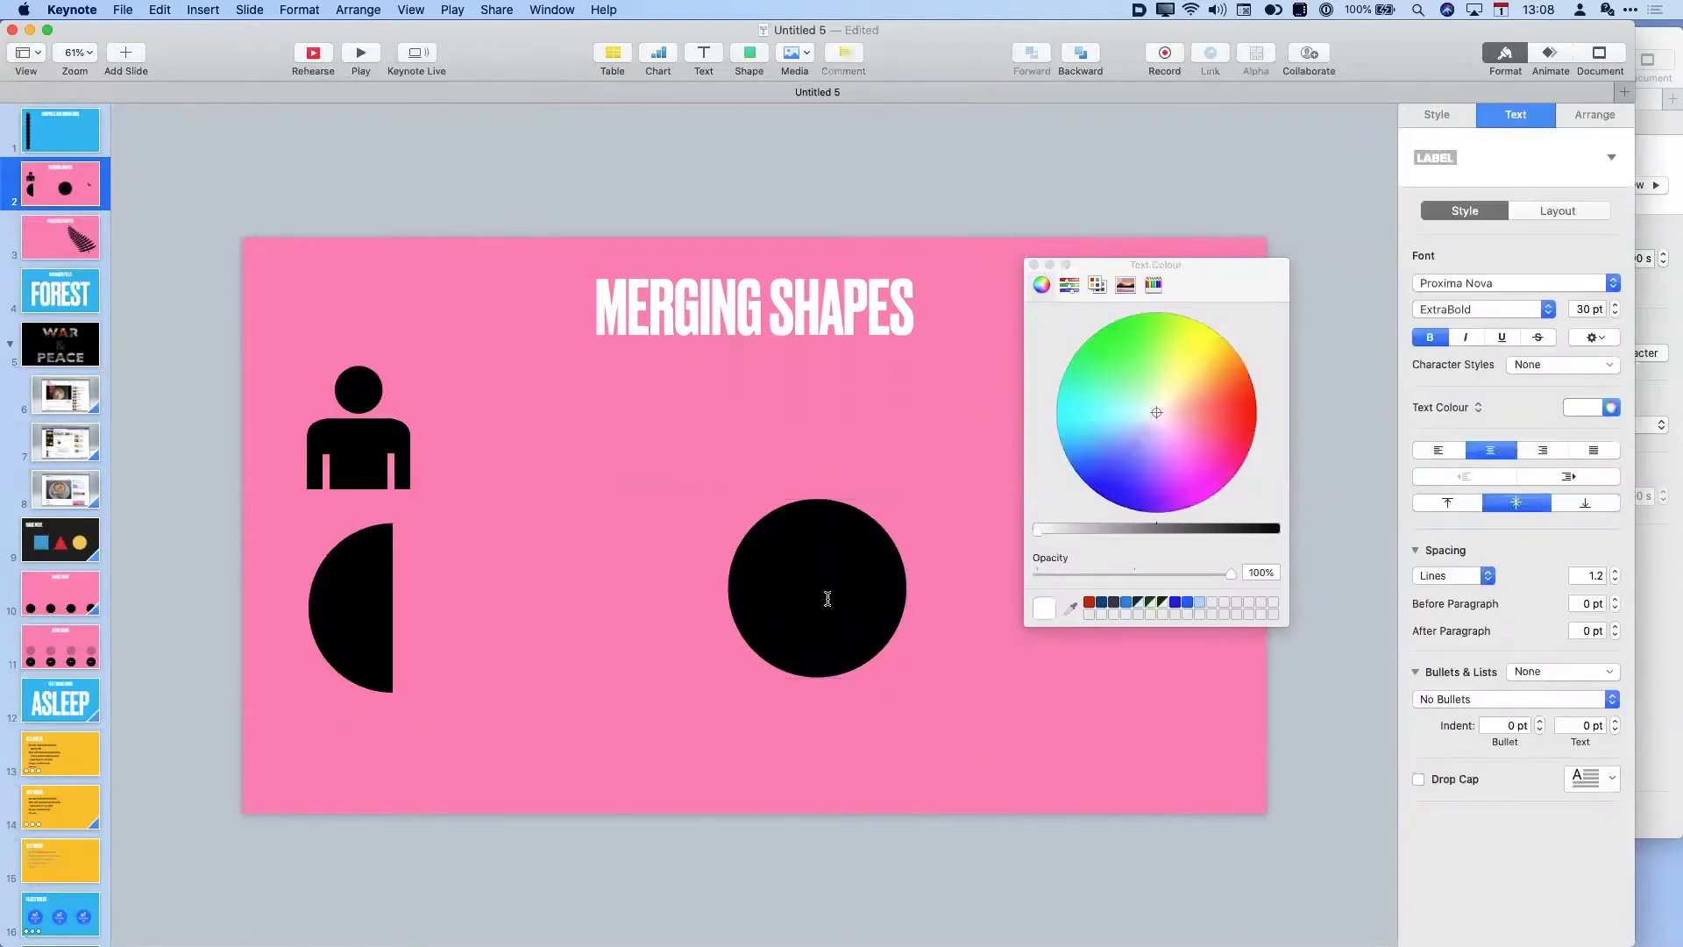
{"action": "type", "text": "IT BECOMES A P"}
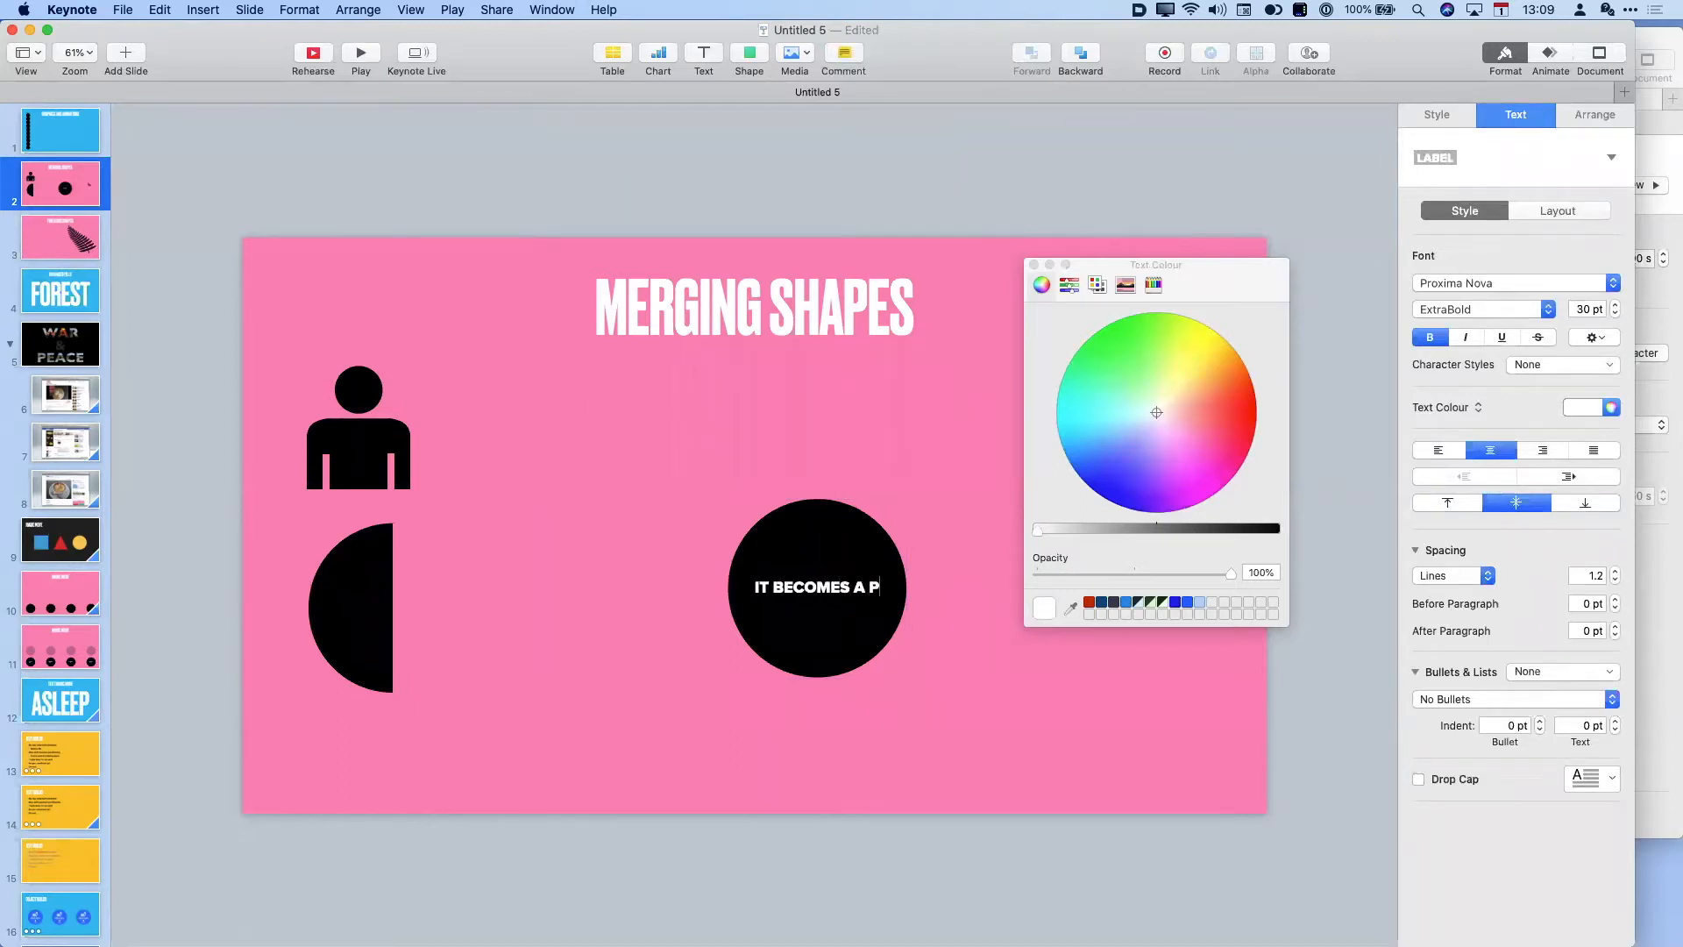
{"action": "type", "text": "LACEHOL"}
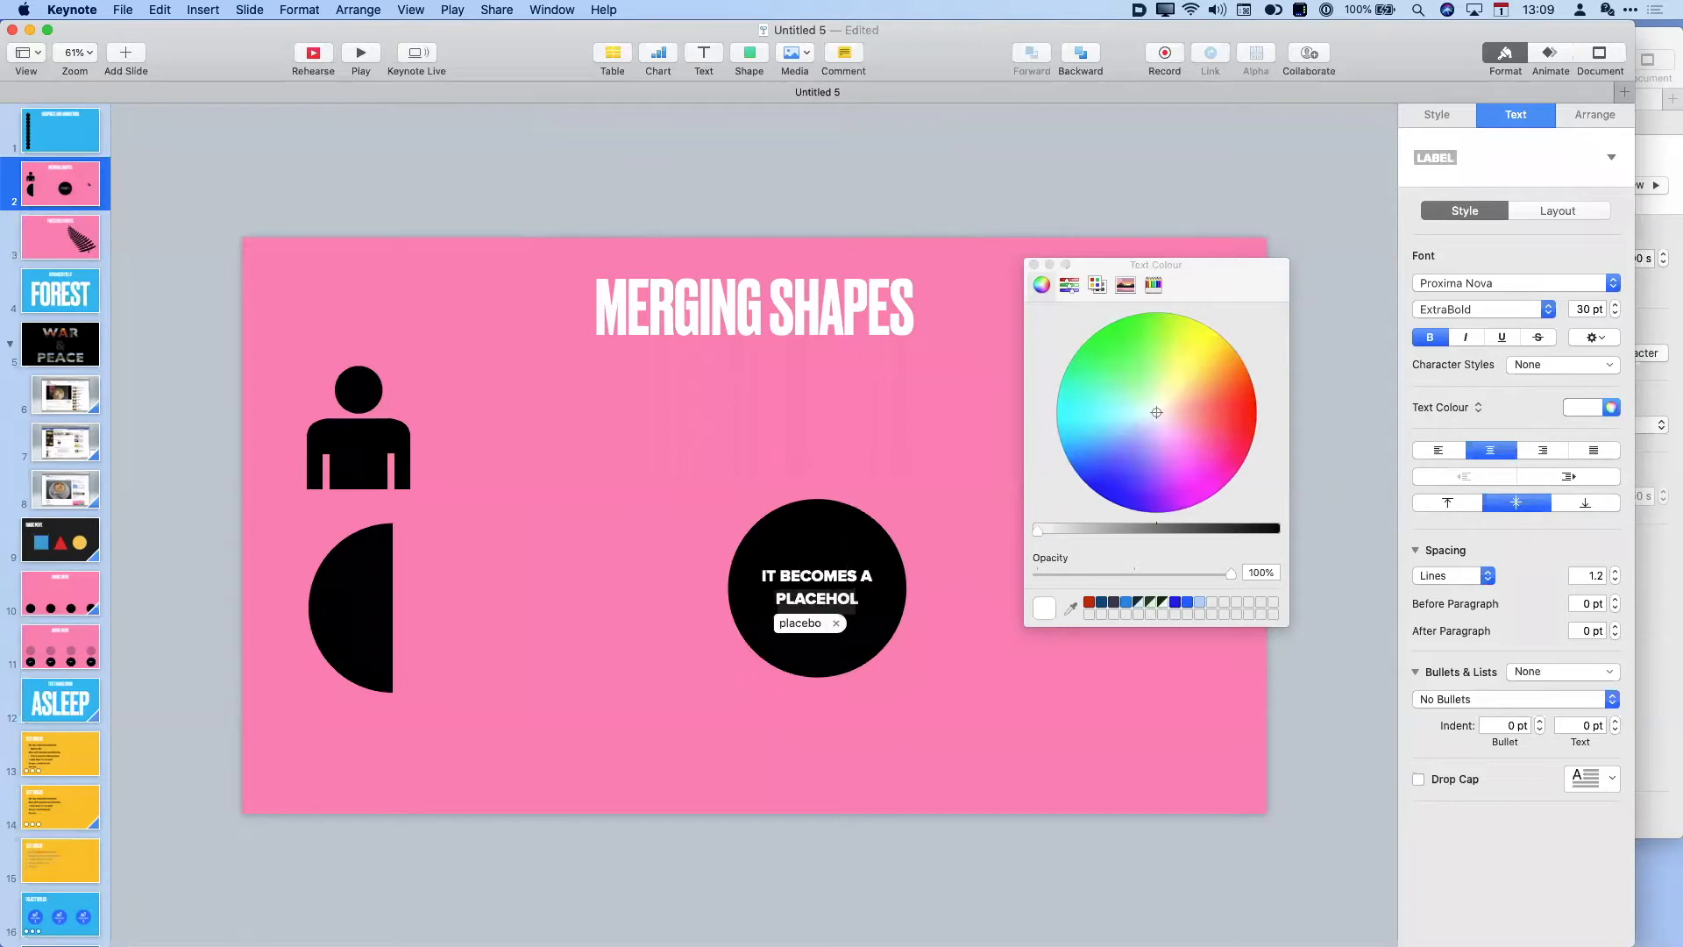
{"action": "type", "text": "DER FOR"}
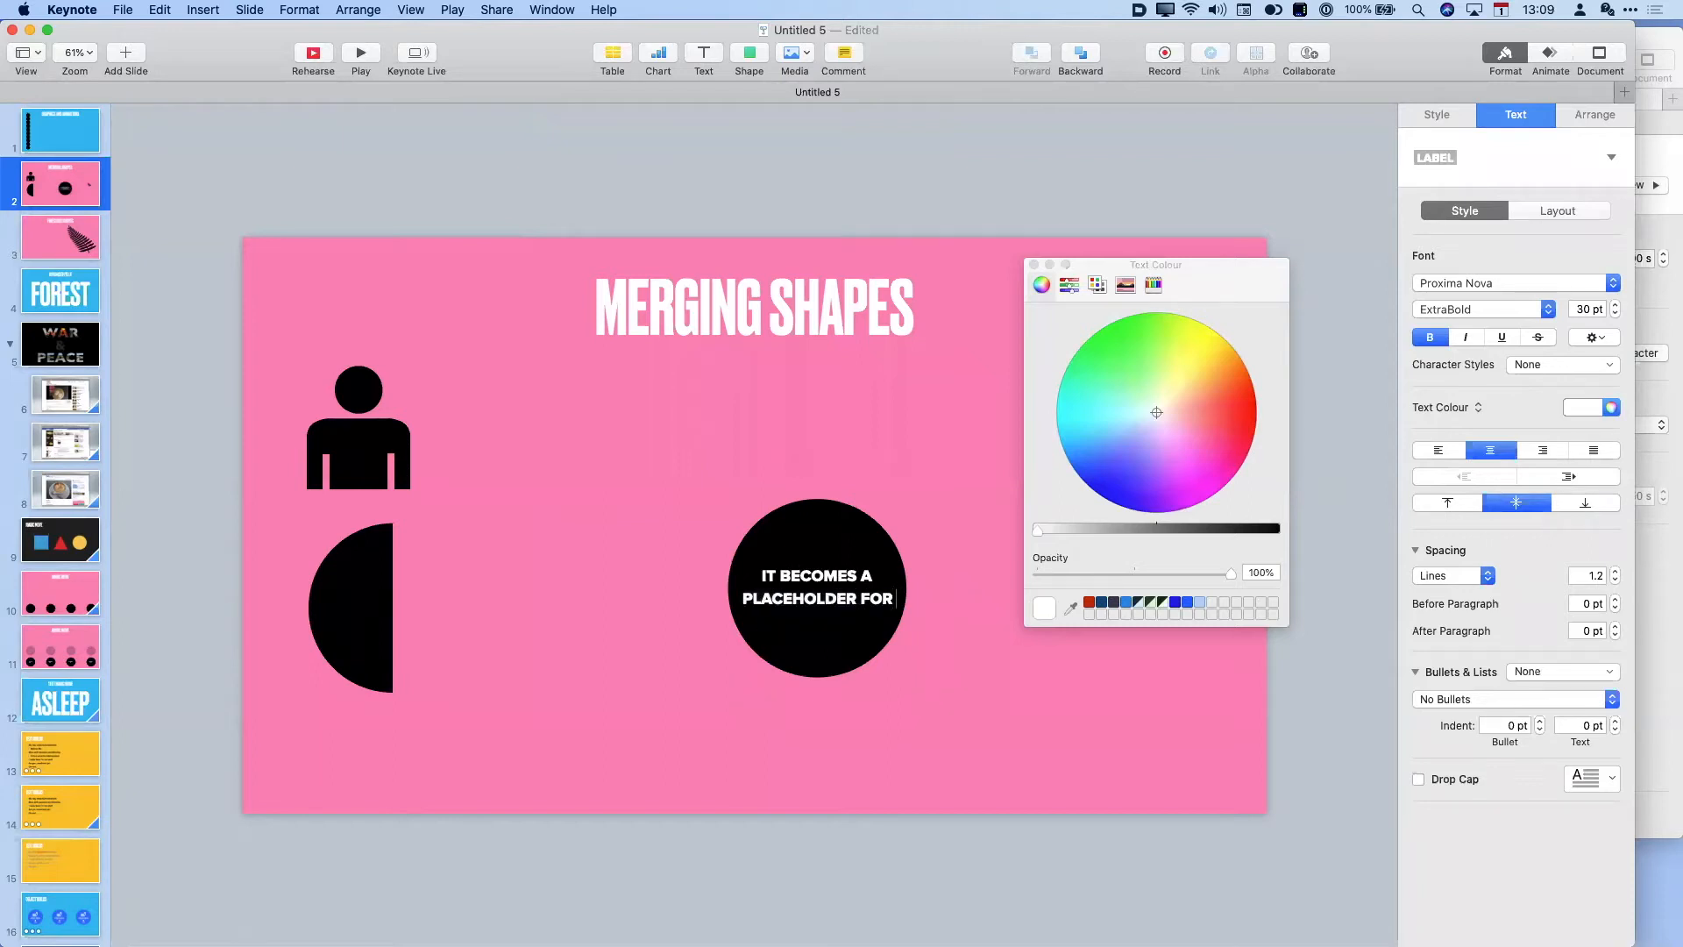
{"action": "type", "text": " TEXT"}
- Copy the circle's whole sentence and replace it with two pasted copies in a row
{"action": "key", "text": "super+a"}
{"action": "key", "text": "super+c"}
{"action": "type", "text": "vv"}
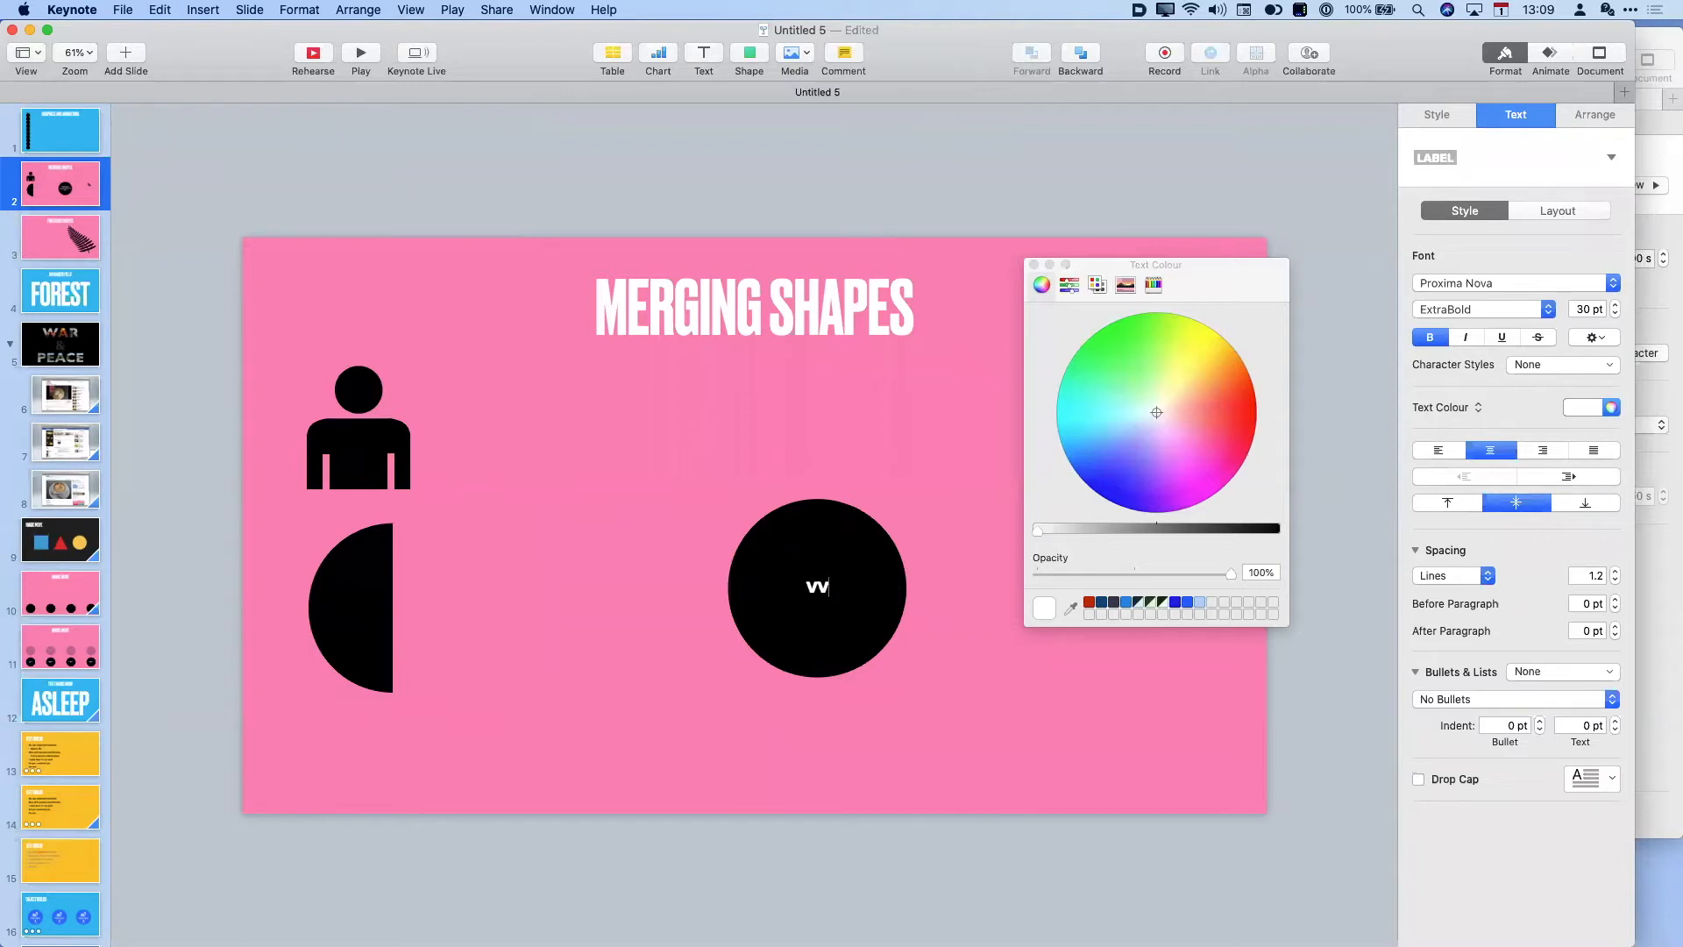
{"action": "key", "text": "BackSpace"}
{"action": "key", "text": "BackSpace"}
{"action": "key", "text": "super+v"}
{"action": "key", "text": "super+v"}
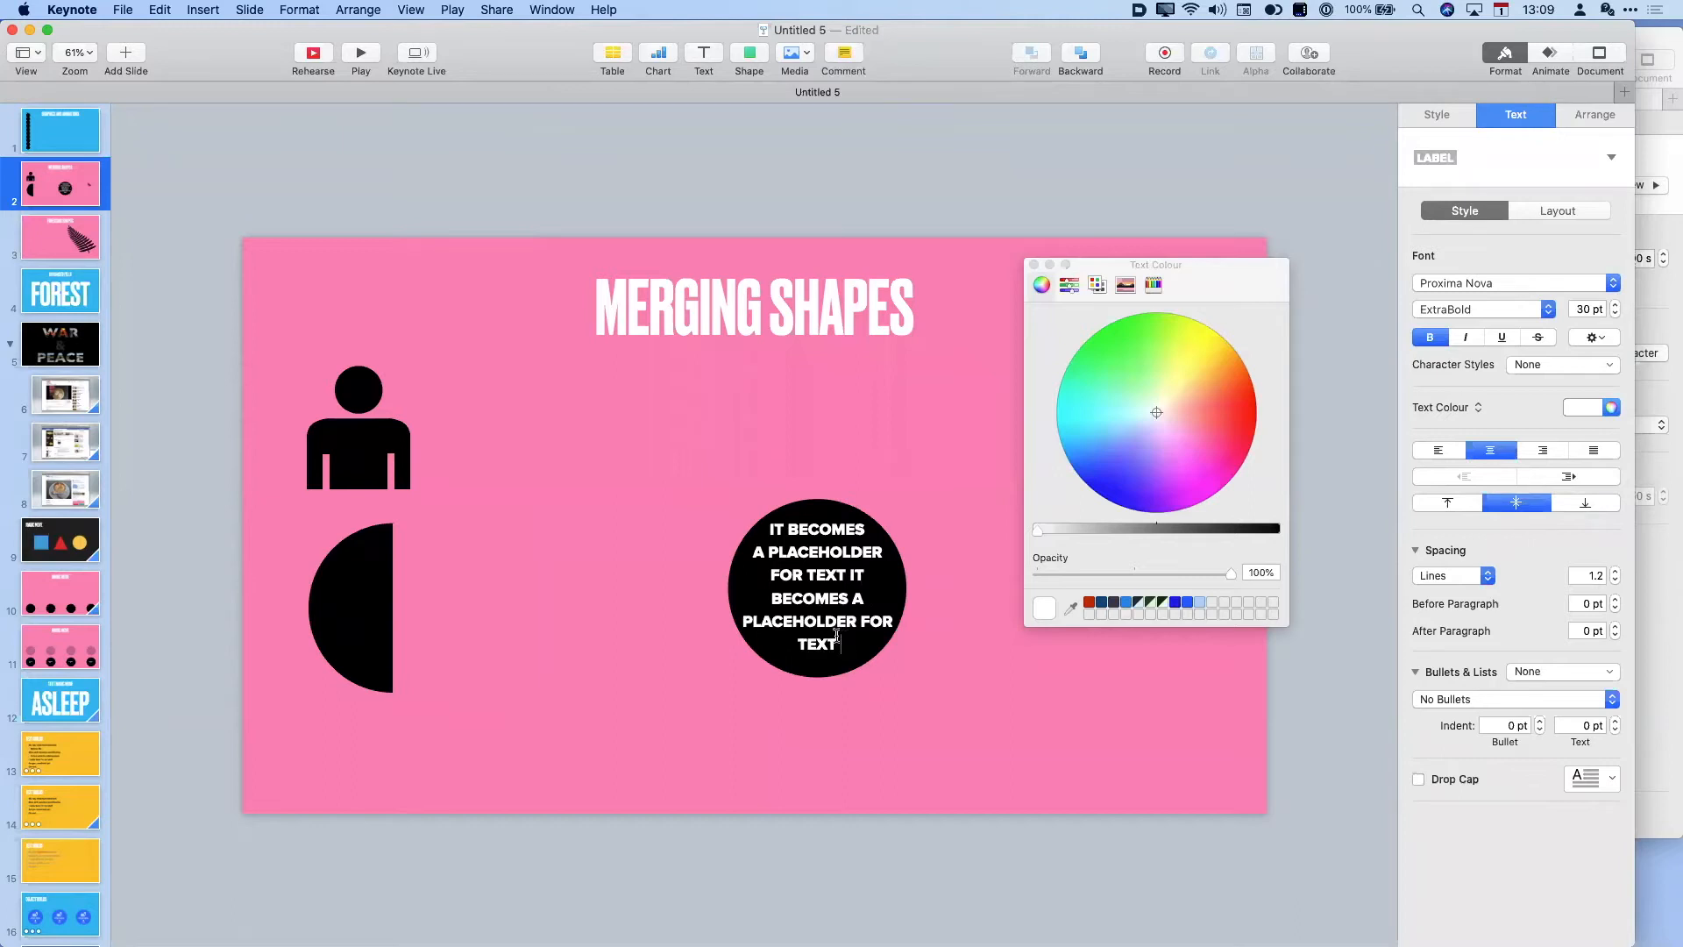
- Reduce all the circle's text to 14 pt and paste the copied sentence repeatedly until it fills the circle
{"action": "key", "text": "super+a"}
{"action": "left_click", "coordinate": [1615, 314]}
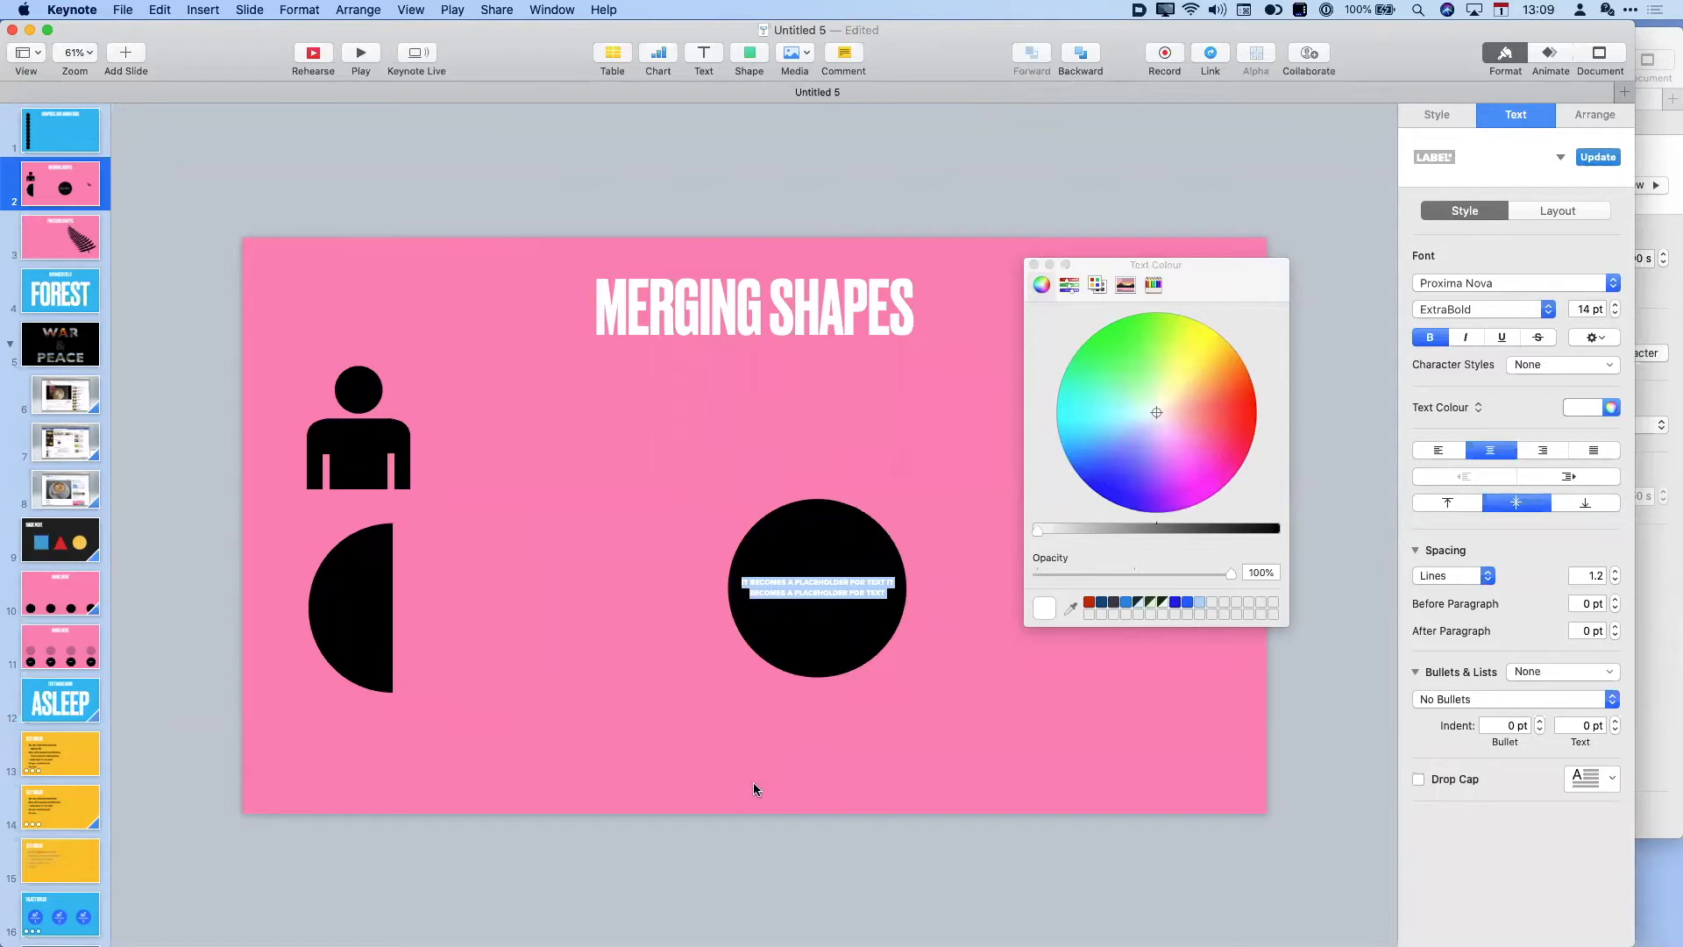
{"action": "key", "text": "super+v"}
{"action": "key", "text": "super+v"}
{"action": "key", "text": "super+v"}
{"action": "key", "text": "super+v"}
{"action": "key", "text": "super+v"}
{"action": "key", "text": "super+v"}
{"action": "key", "text": "super+v"}
{"action": "key", "text": "super+v"}
{"action": "key", "text": "super+v"}
{"action": "key", "text": "super+v"}
{"action": "key", "text": "super+v"}
{"action": "key", "text": "super+v"}
{"action": "key", "text": "super+v"}
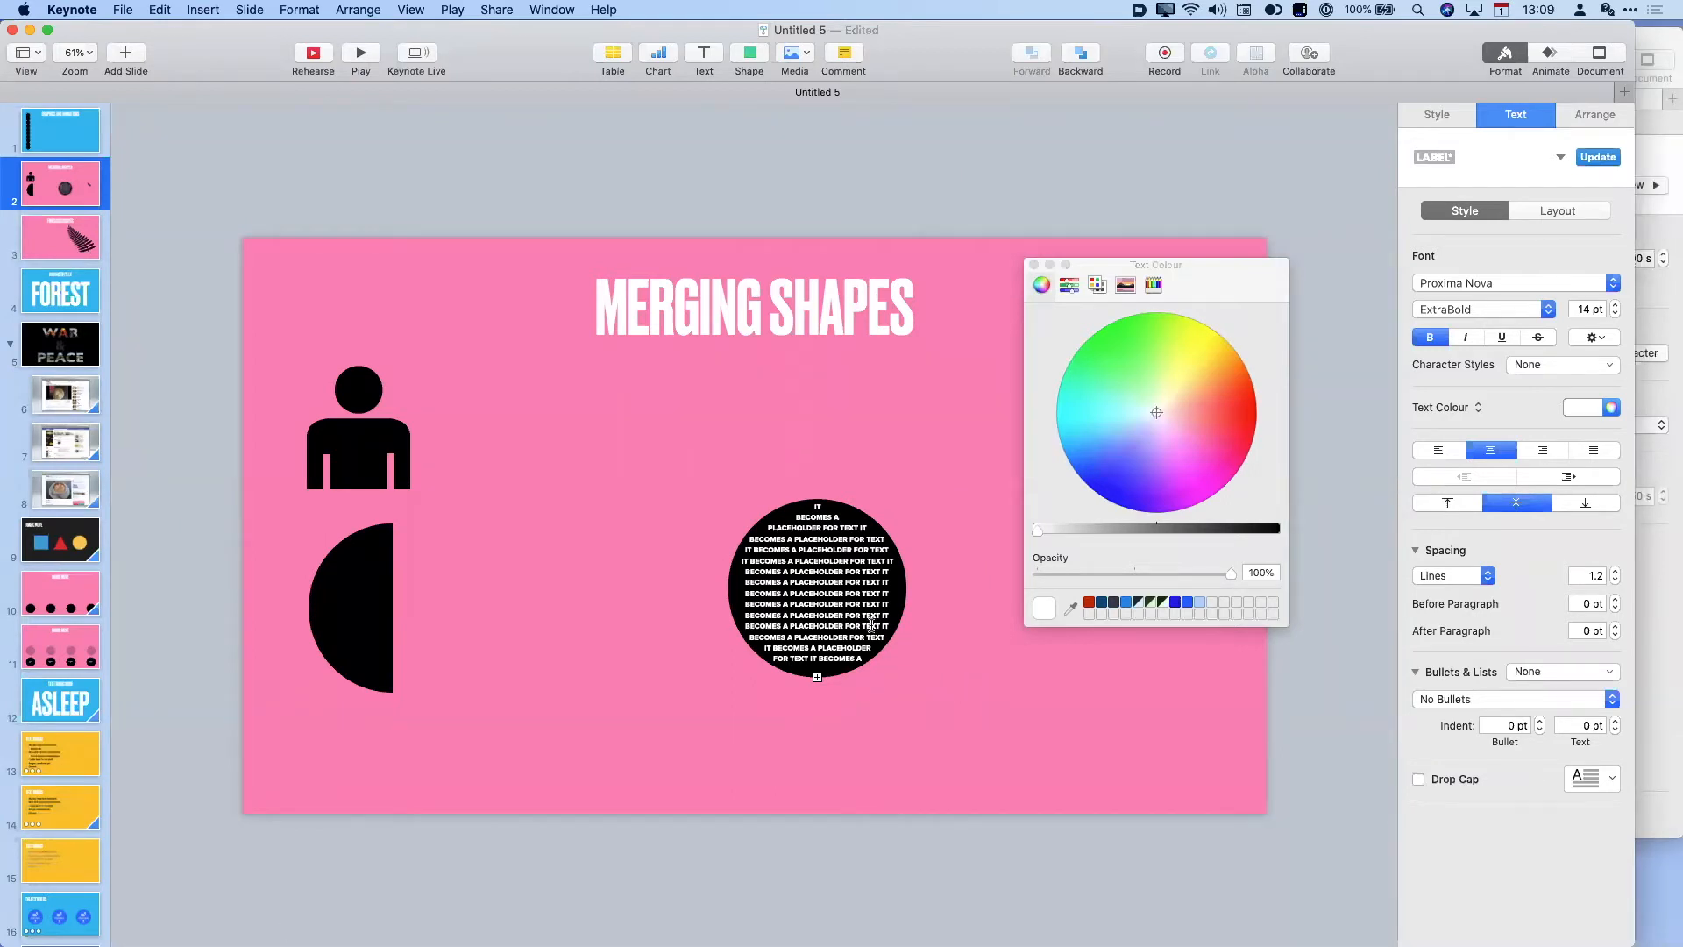
- Set the text-filled circle to No Fill and shrink its text area slightly from the lower-right corner
{"action": "left_click", "coordinate": [985, 674]}
{"action": "left_click", "coordinate": [905, 585]}
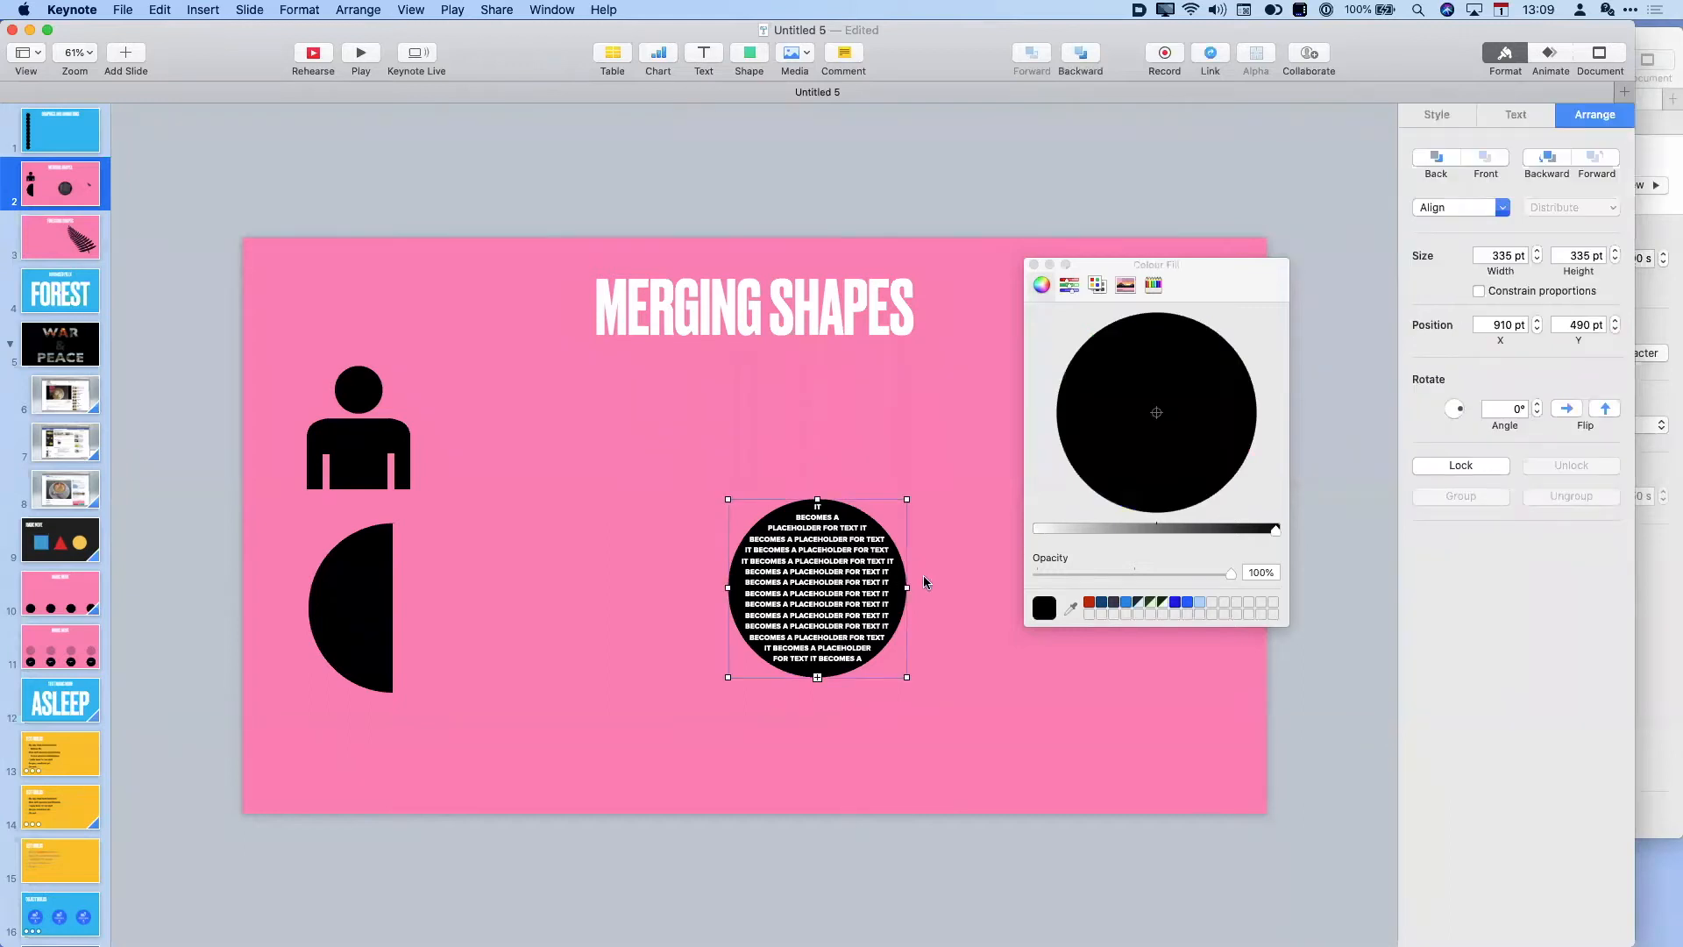
{"action": "left_click", "coordinate": [1431, 119]}
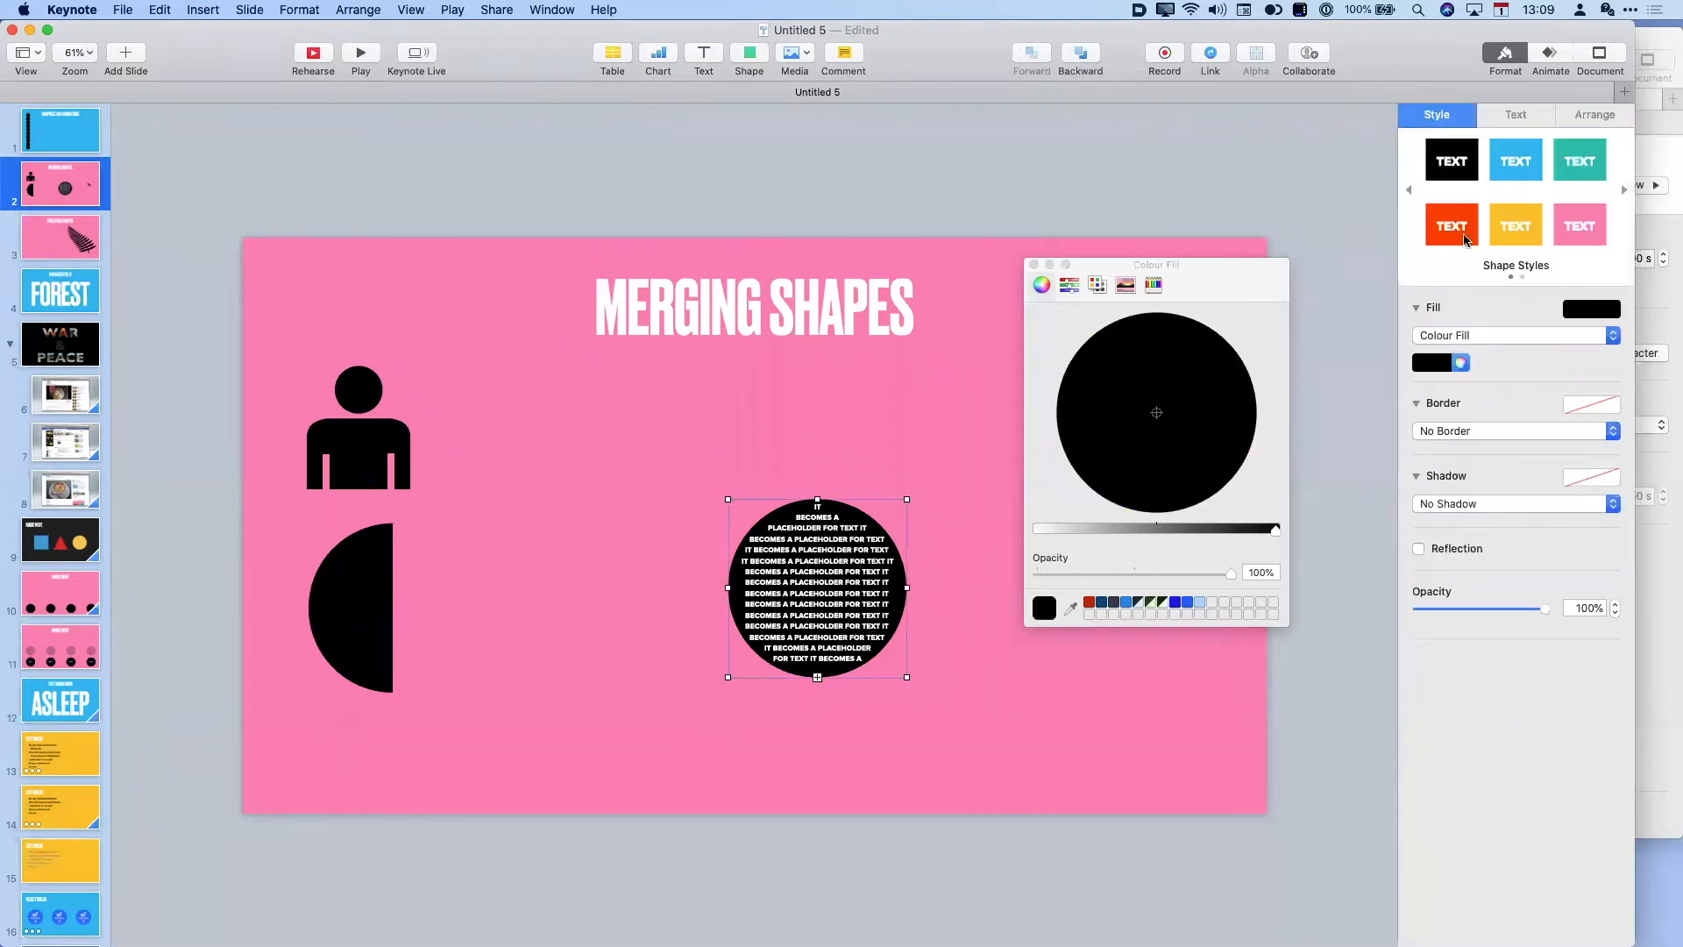
{"action": "left_click", "coordinate": [1447, 366]}
{"action": "left_click", "coordinate": [1446, 366]}
{"action": "left_click", "coordinate": [1472, 336]}
{"action": "left_click", "coordinate": [1471, 323]}
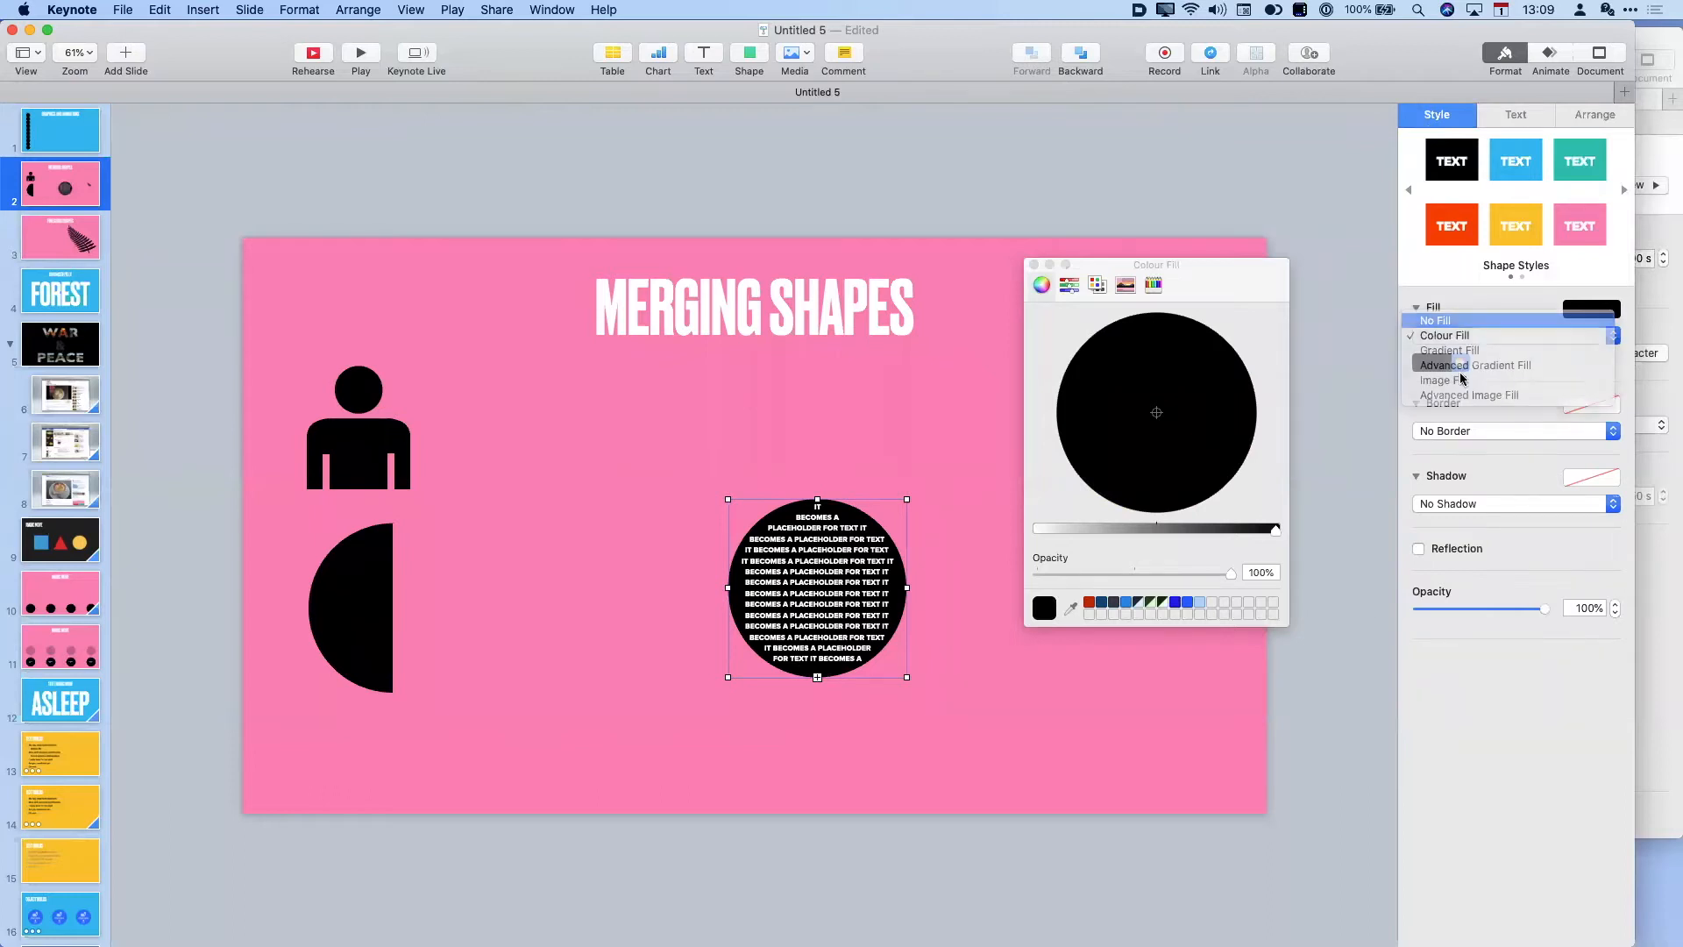
{"action": "left_click", "coordinate": [1049, 717]}
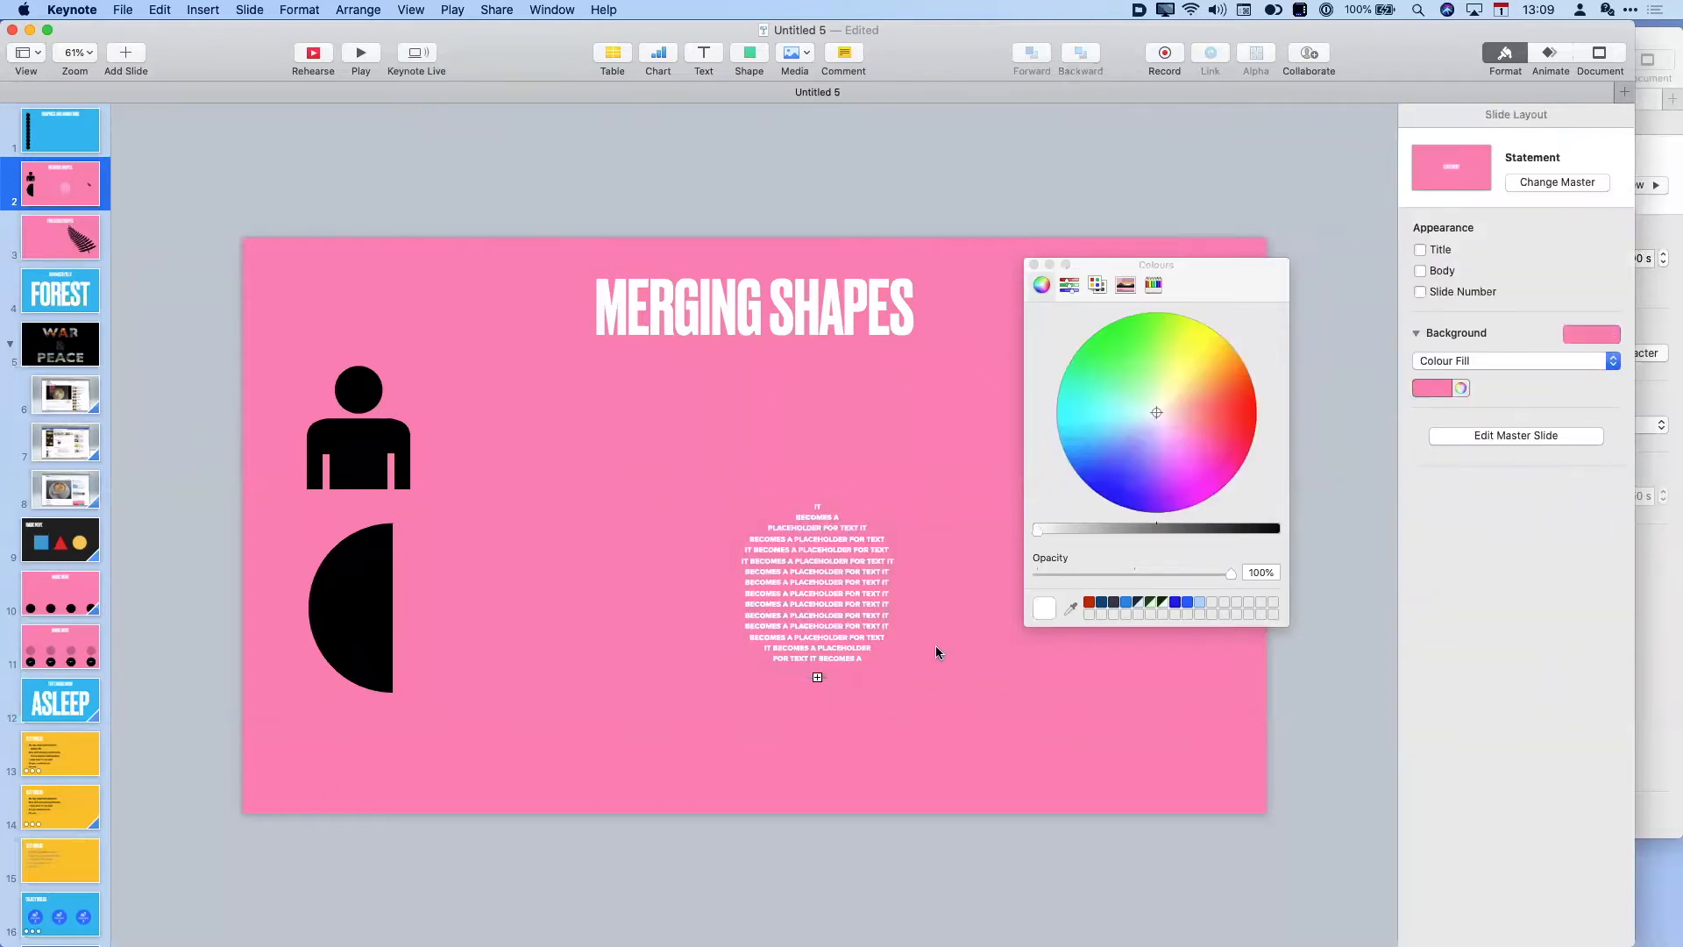
{"action": "left_click", "coordinate": [817, 600]}
{"action": "mouse_move", "coordinate": [909, 676]}
{"action": "left_mouse_down"}
{"action": "mouse_move", "coordinate": [955, 693]}
{"action": "mouse_move", "coordinate": [898, 645]}
{"action": "left_mouse_up"}
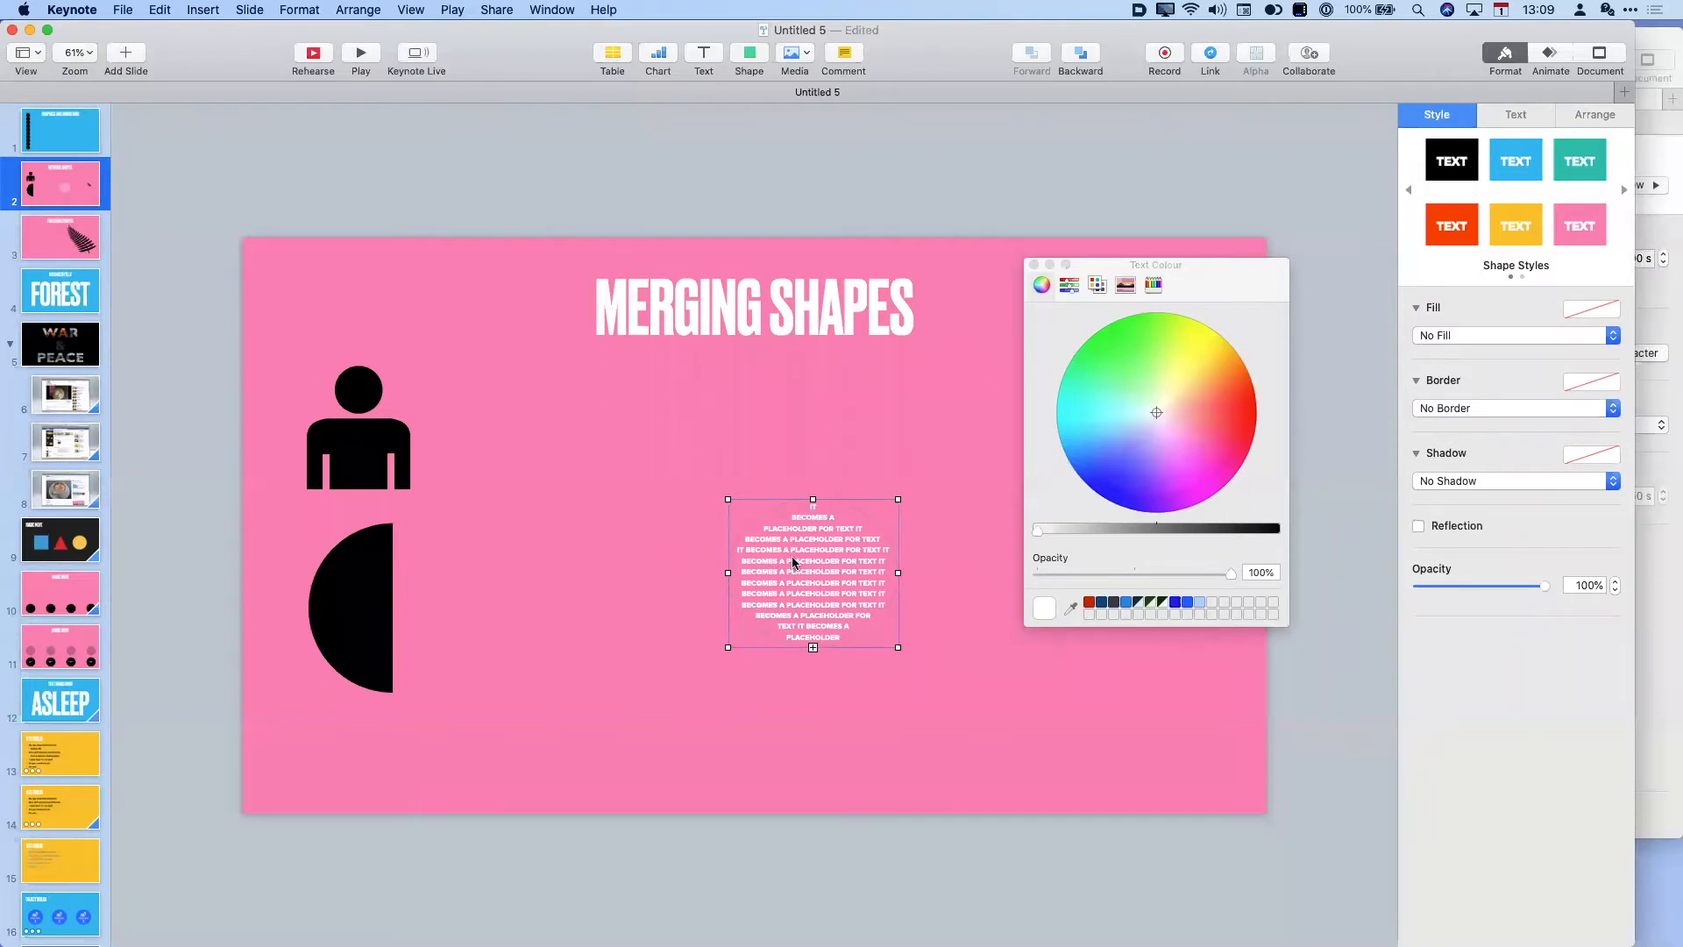
- Enter "MY TEXT" in the black semicircle and a first name in the cropped person figure
{"action": "left_click", "coordinate": [375, 628]}
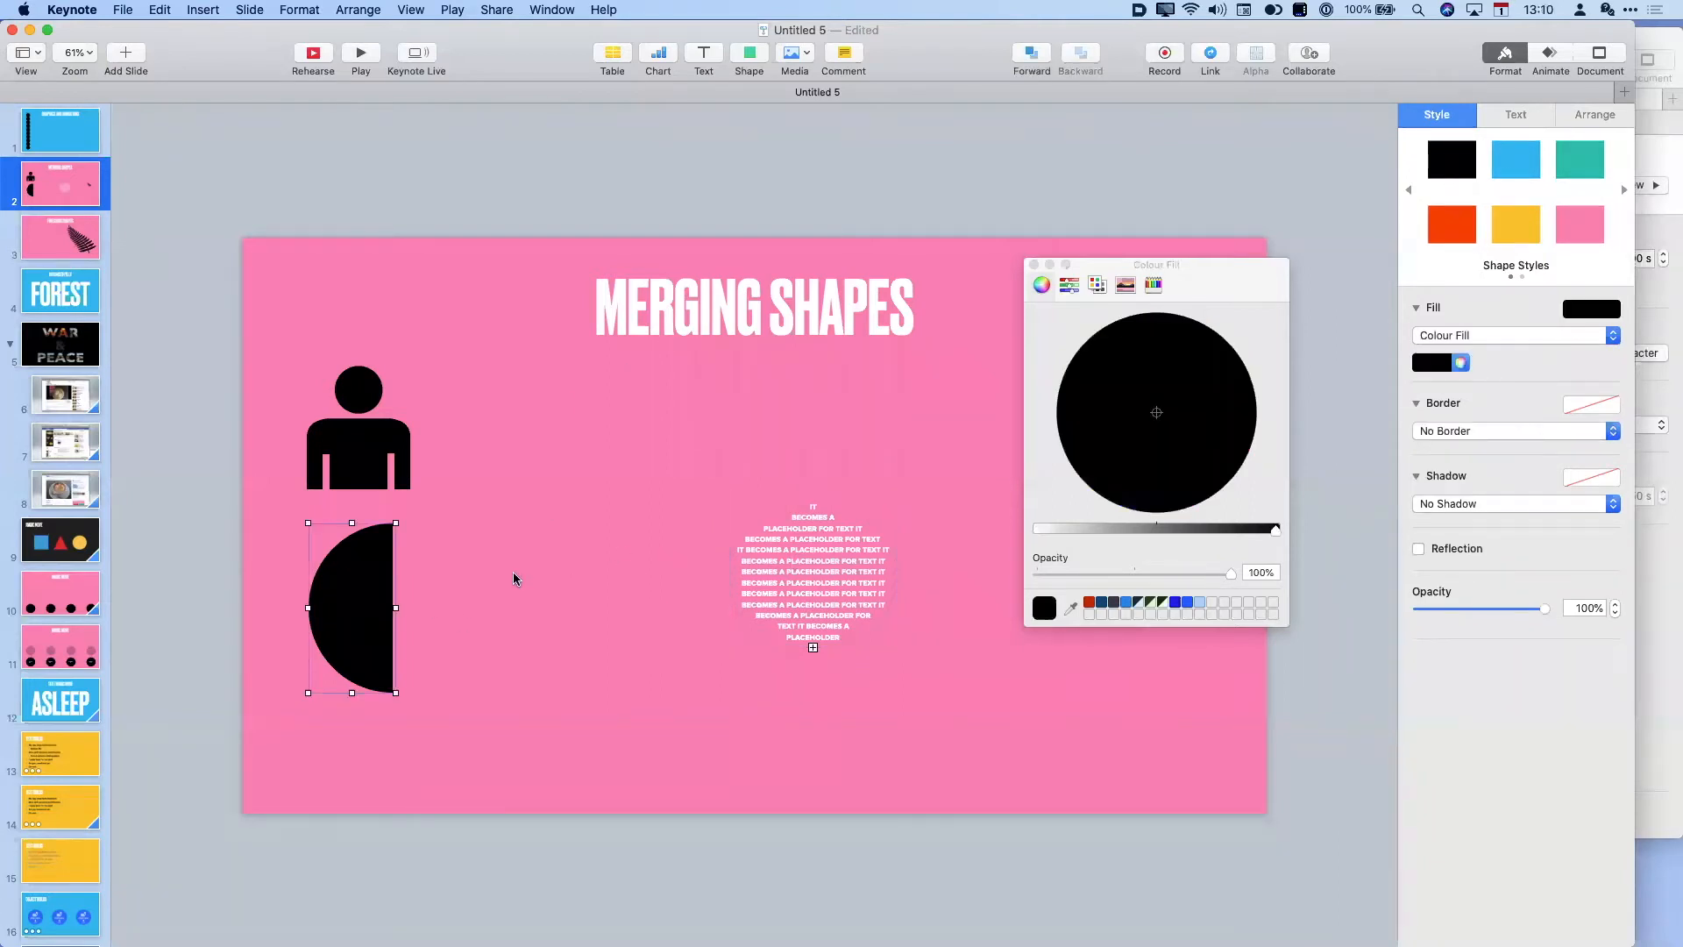
{"action": "double_click", "coordinate": [360, 608]}
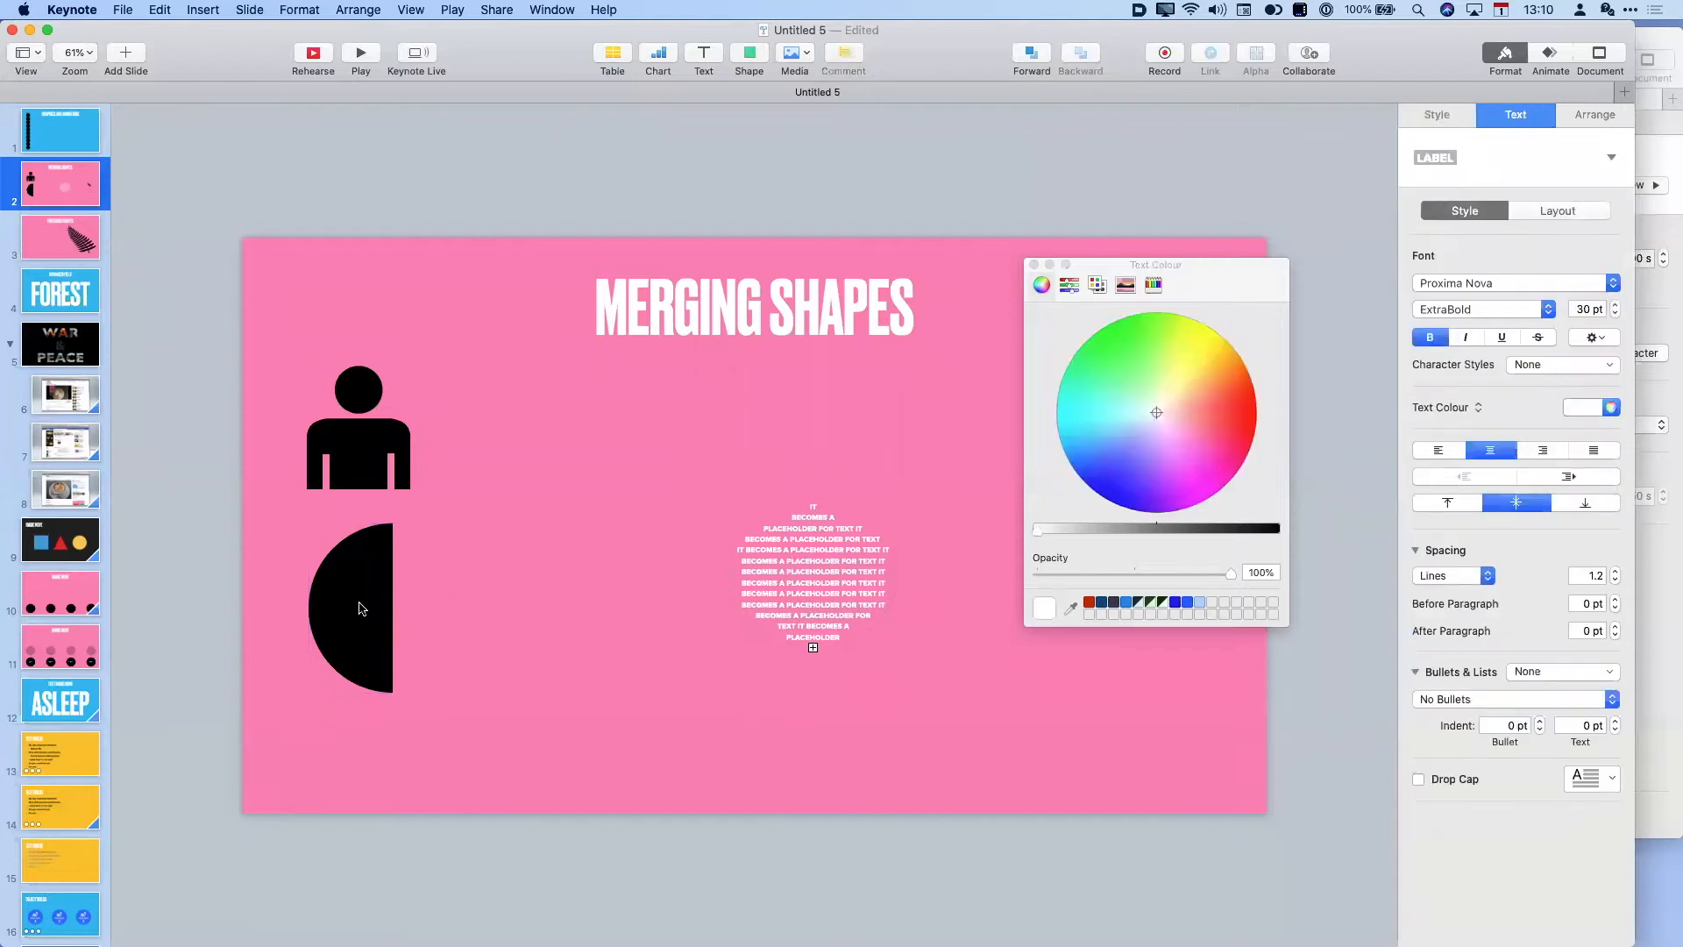
{"action": "type", "text": "MYU"}
{"action": "key", "text": "BackSpace"}
{"action": "type", "text": "TEXT"}
{"action": "double_click", "coordinate": [355, 449]}
{"action": "type", "text": "ALAN"}
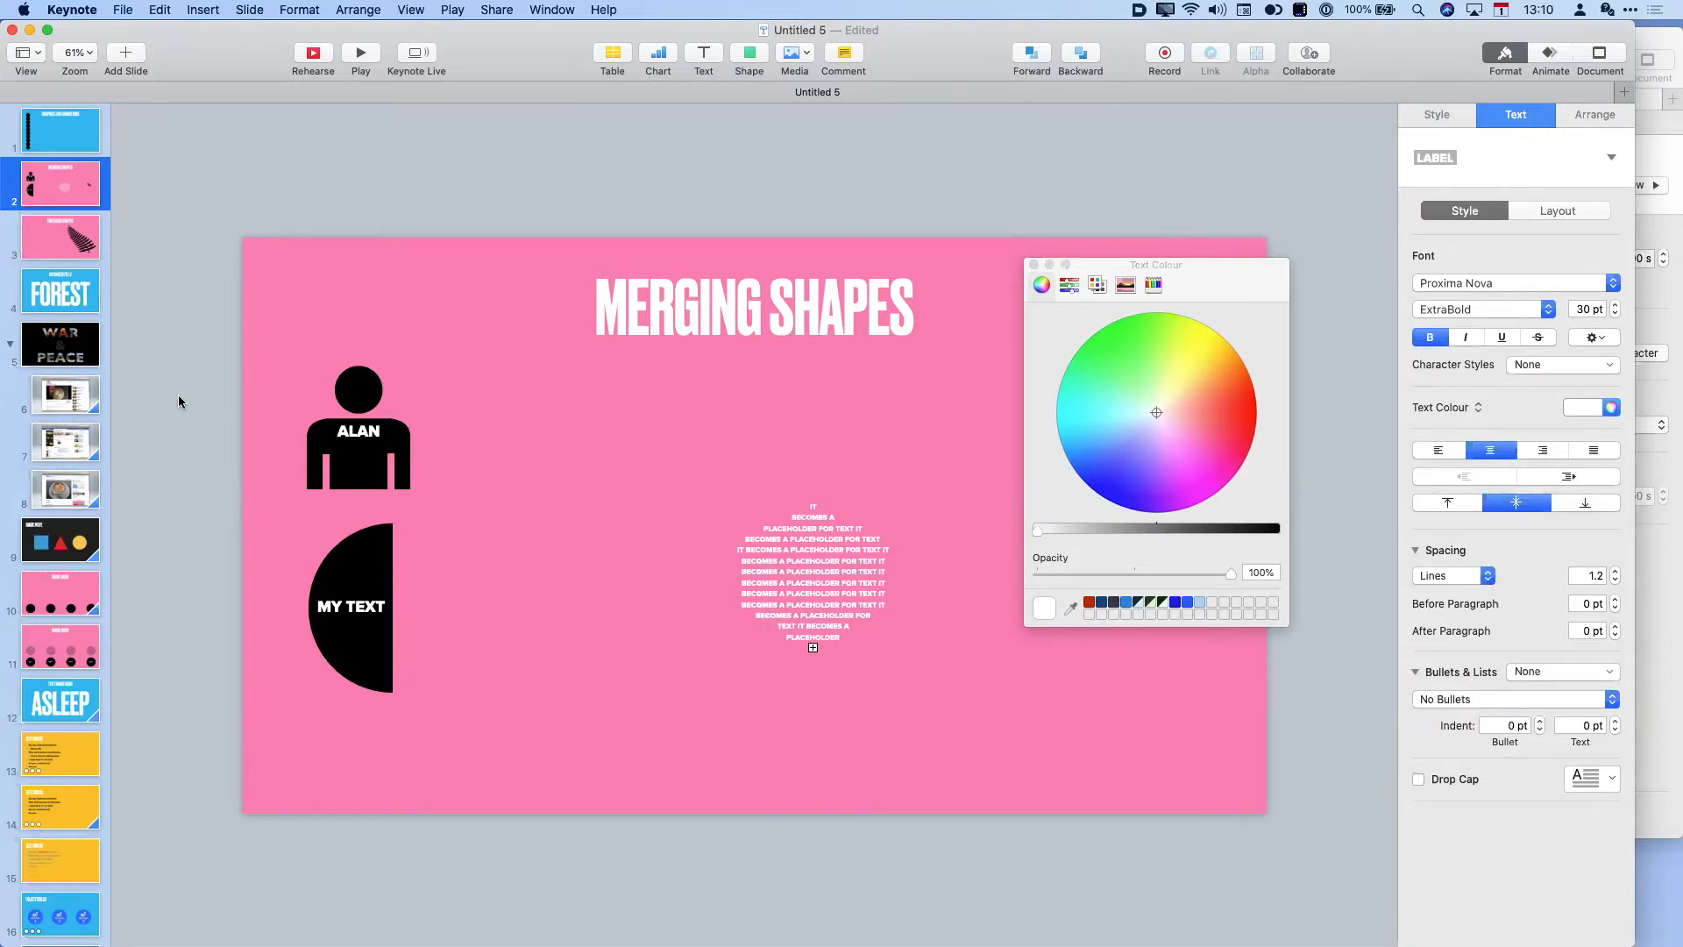
- Go to the "Finessing Shapes" slide and close the colour picker window
{"action": "left_click", "coordinate": [84, 245]}
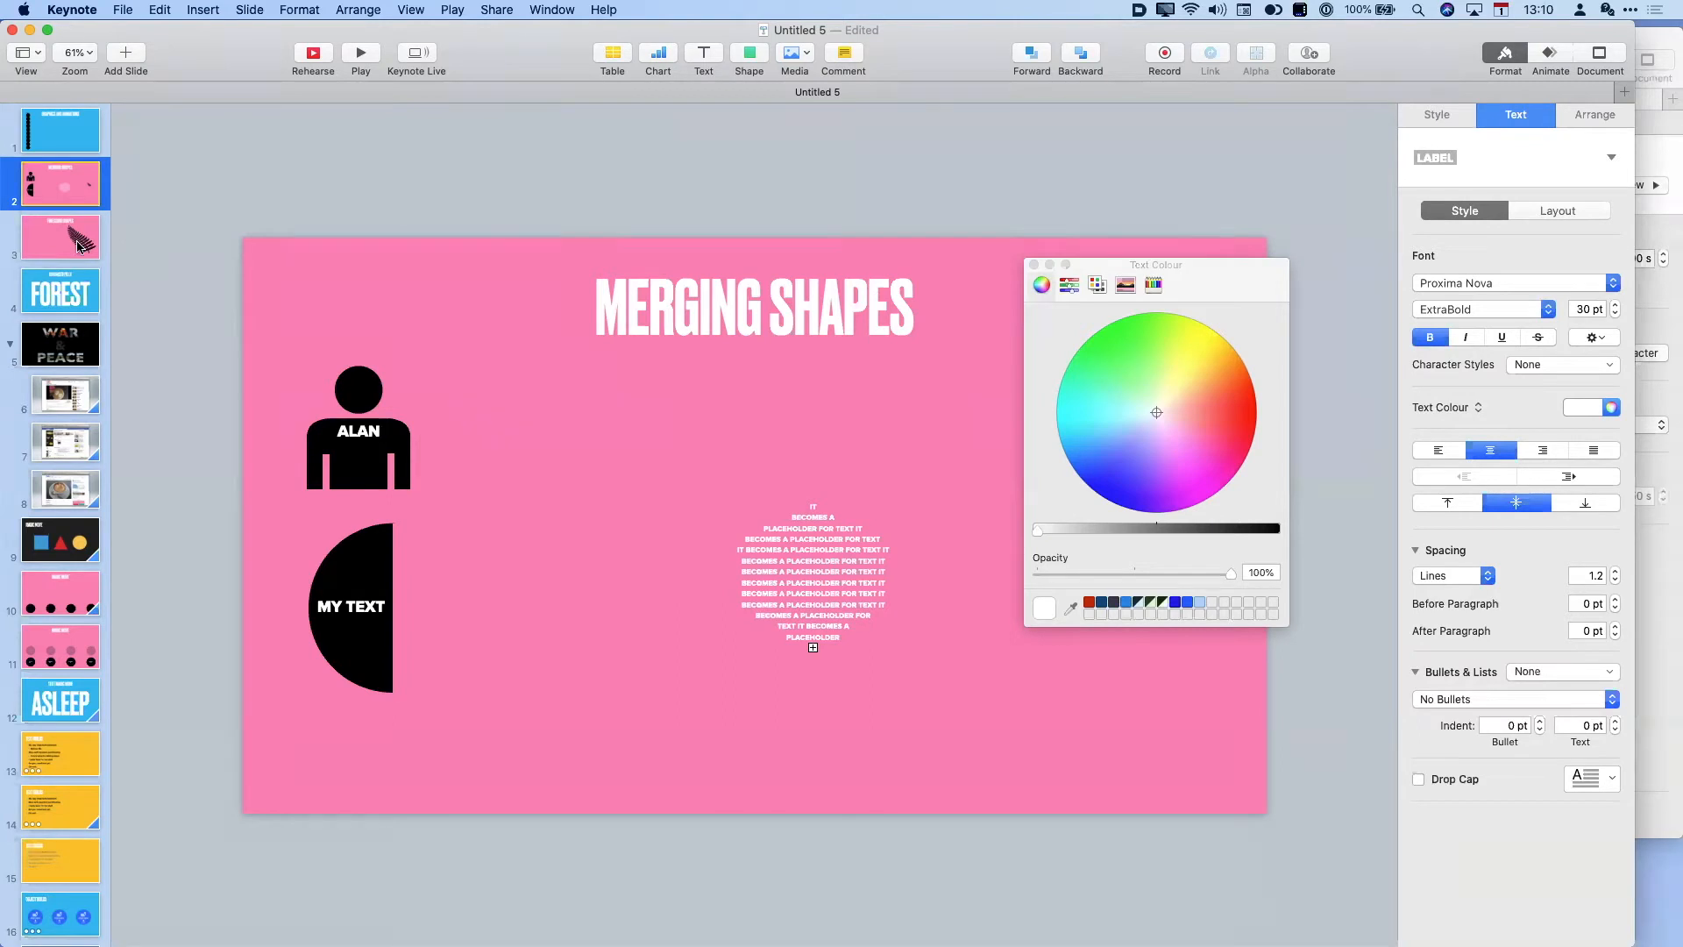
{"action": "left_click_drag", "start_coordinate": [1206, 260], "coordinate": [1490, 470]}
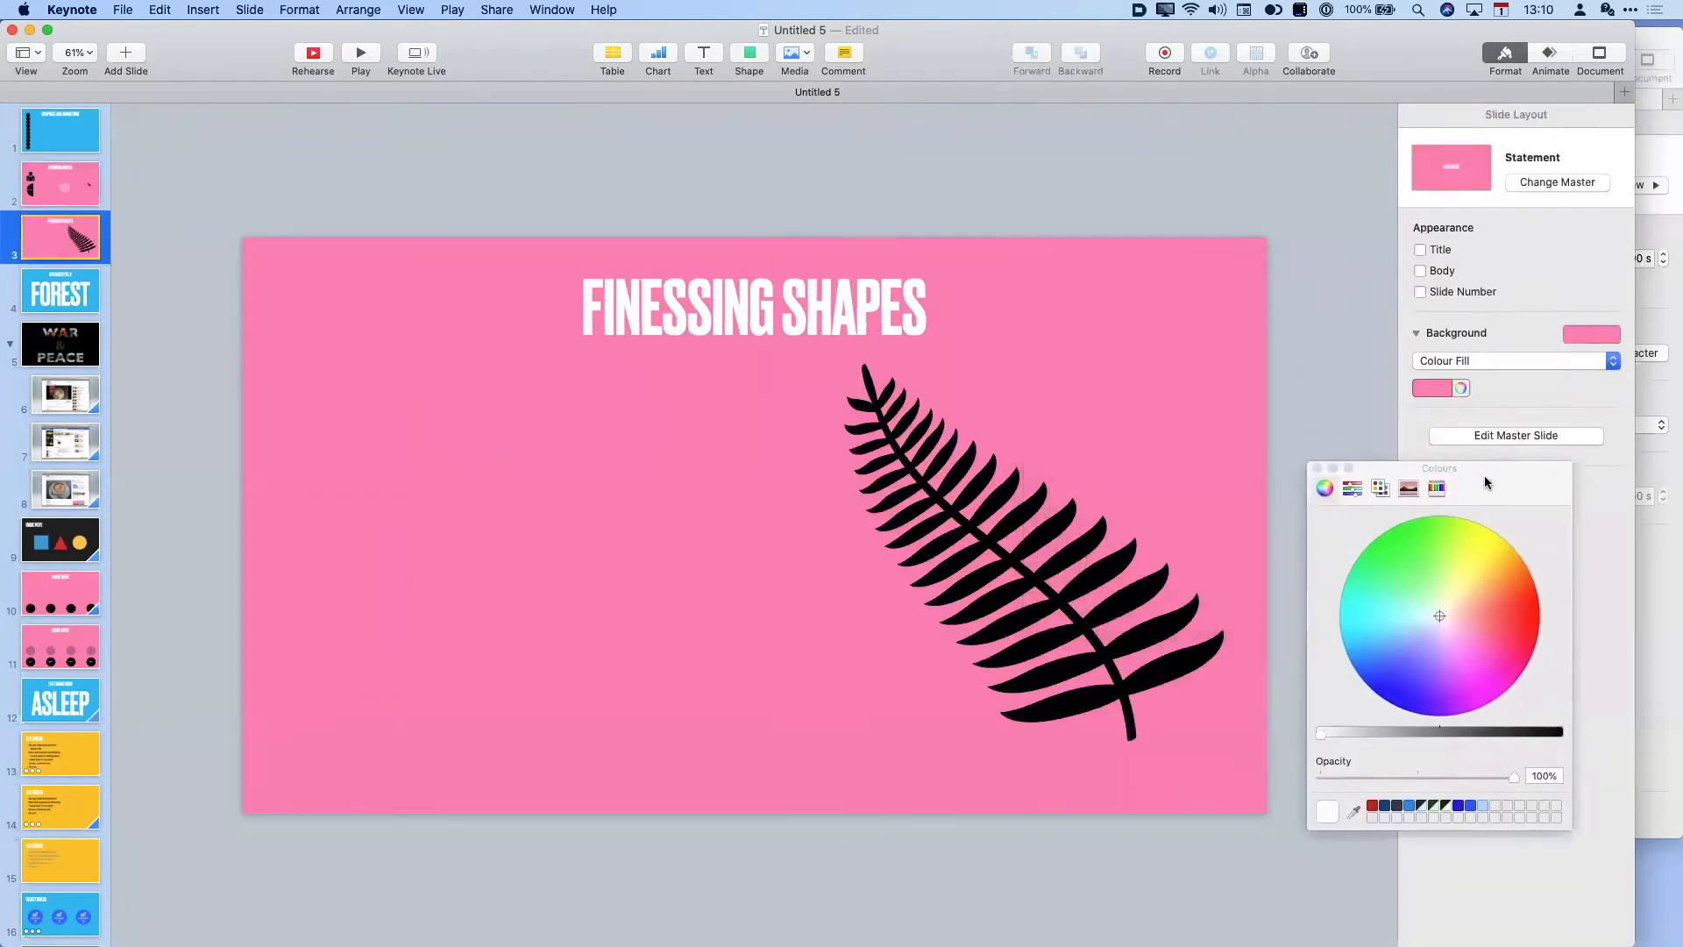
{"action": "left_click", "coordinate": [1318, 475]}
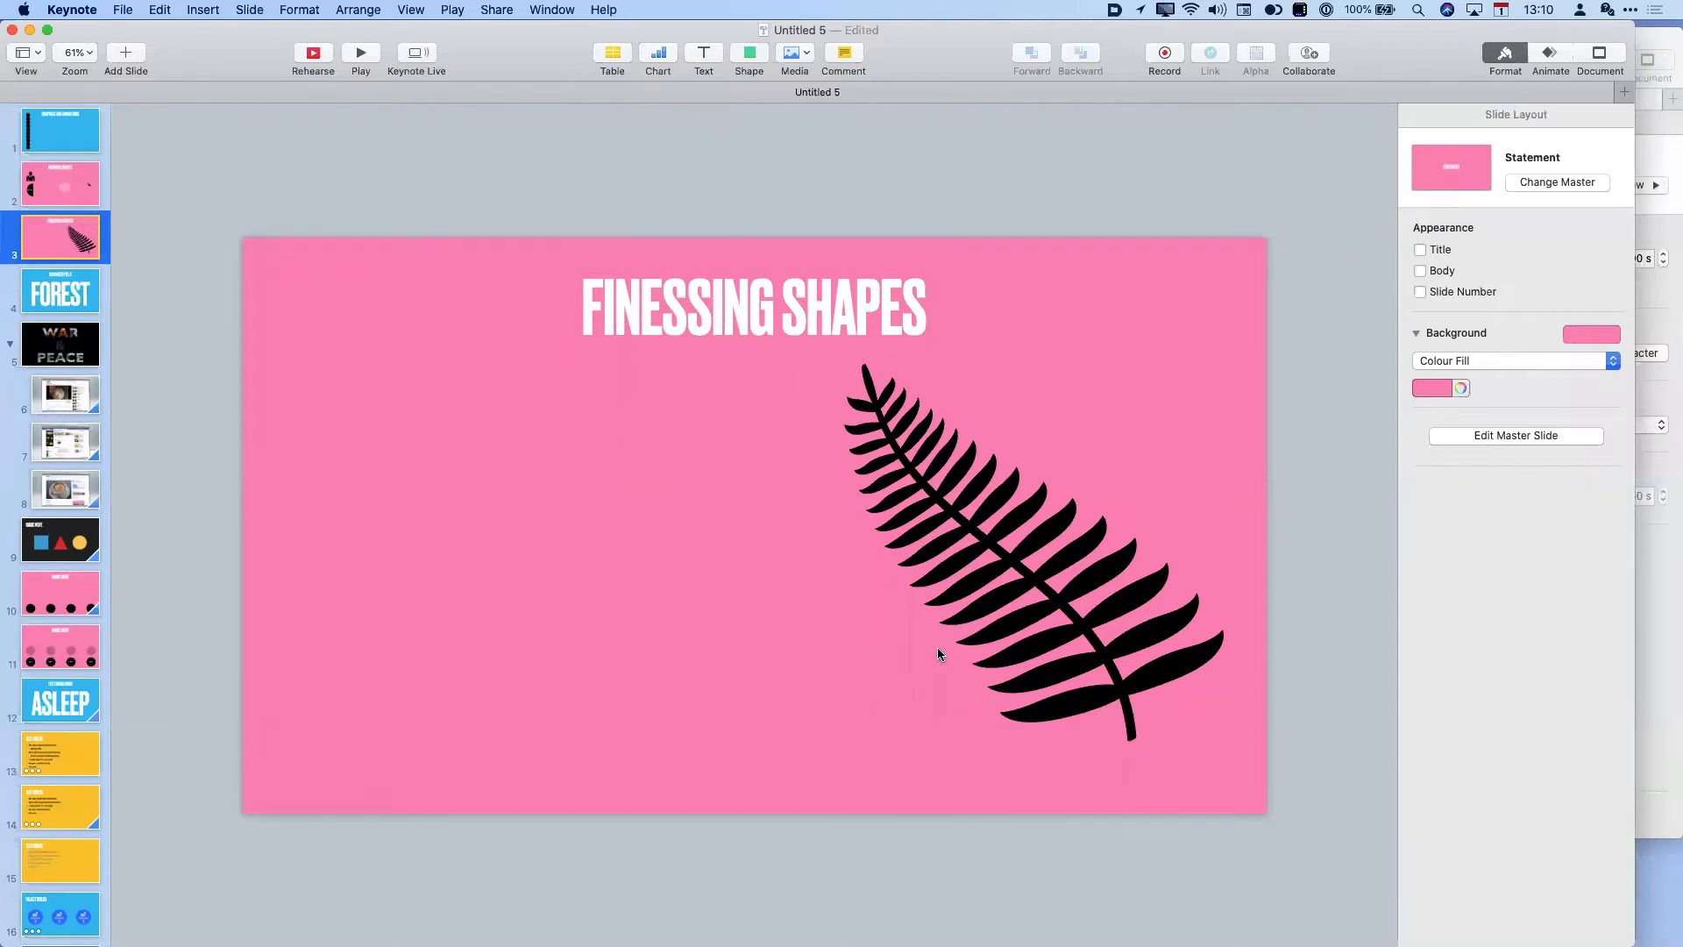
- Switch to Finder and place IMG_7462.png from the Keynote Presentation folder on the "Finessing Shapes" slide
{"action": "key", "text": "super+Tab"}
{"action": "key", "text": "super+Tab"}
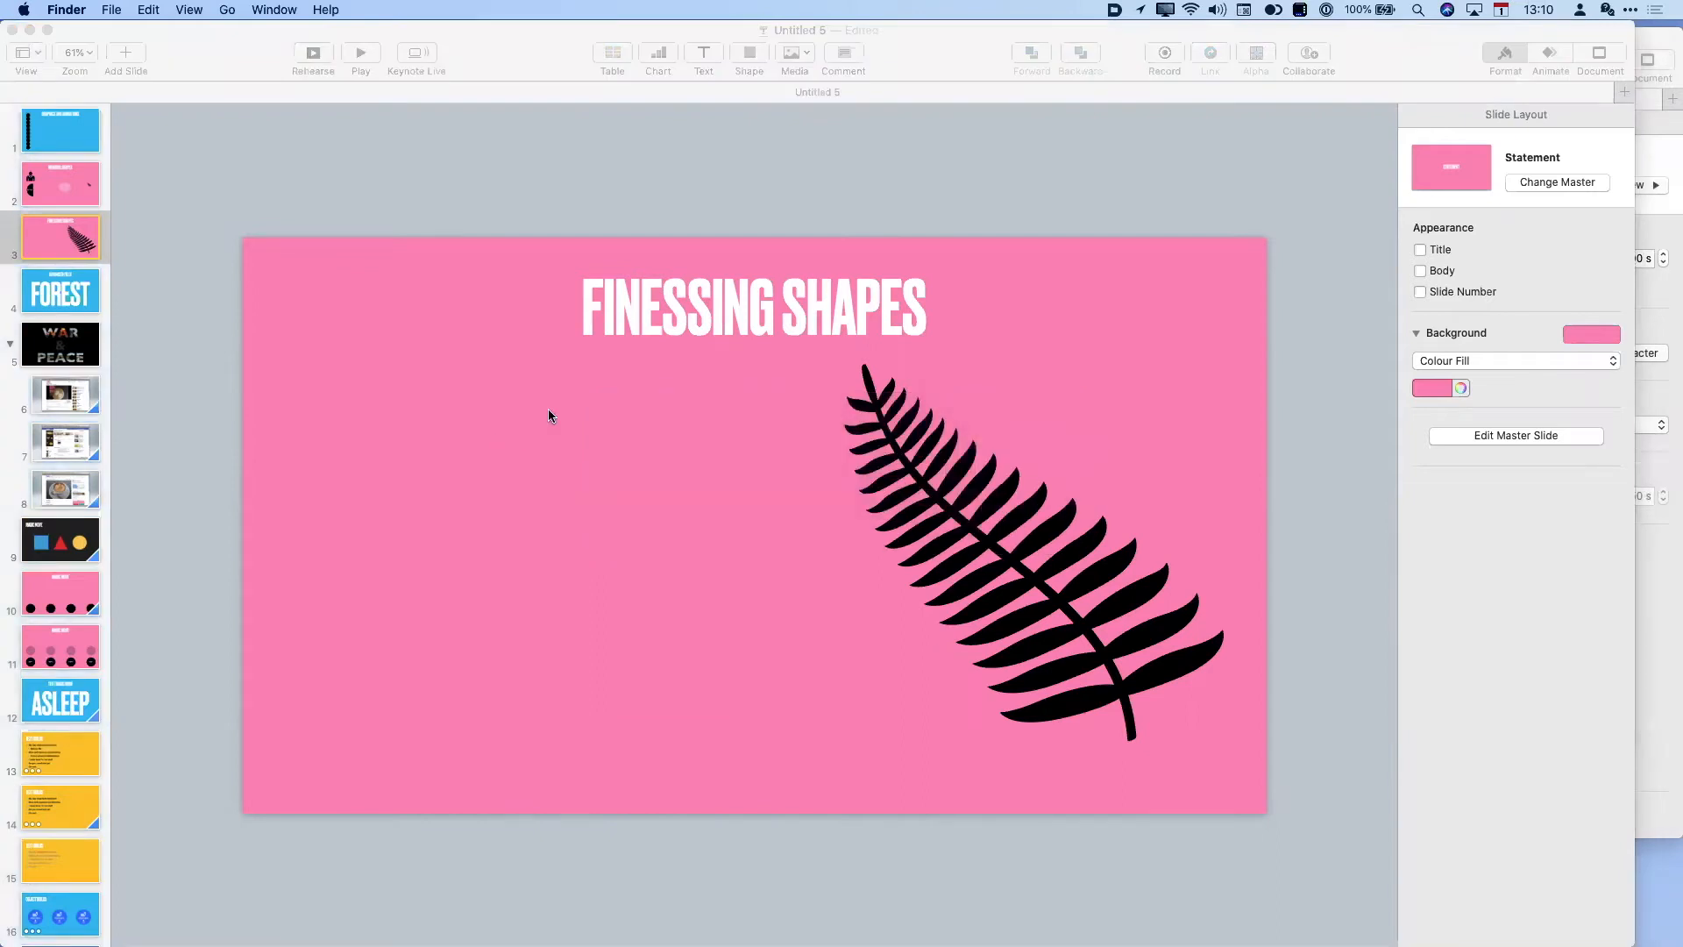
{"action": "key", "text": "super+n"}
{"action": "left_click_drag", "start_coordinate": [771, 82], "coordinate": [1164, 262]}
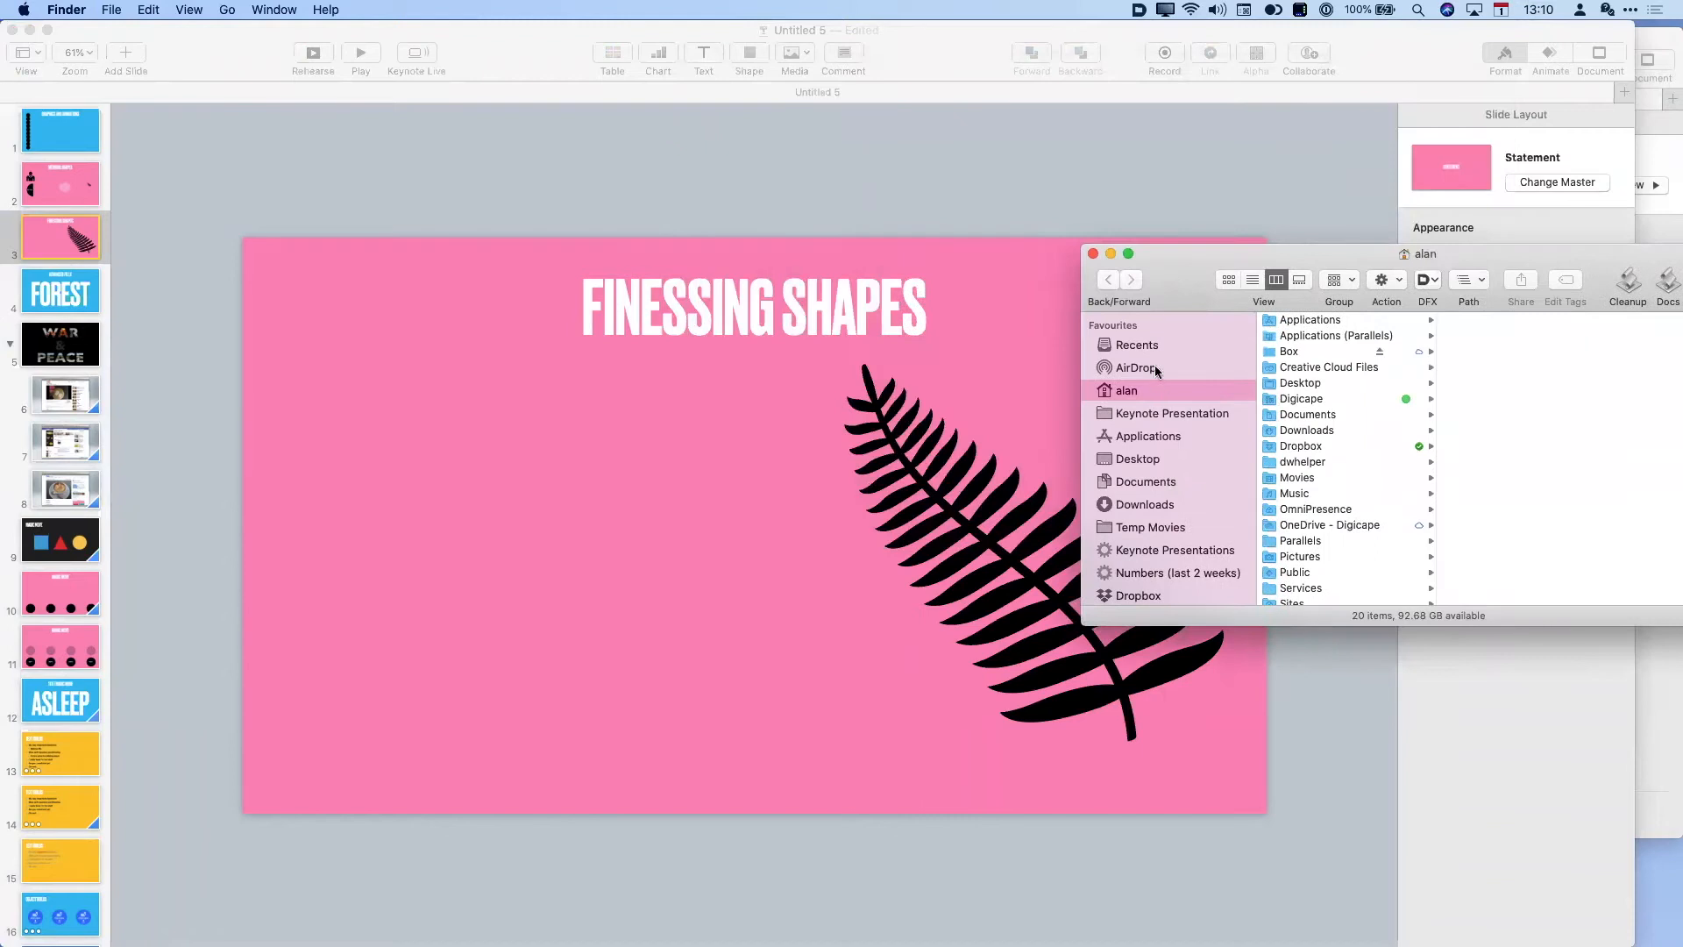
{"action": "left_click", "coordinate": [1159, 414]}
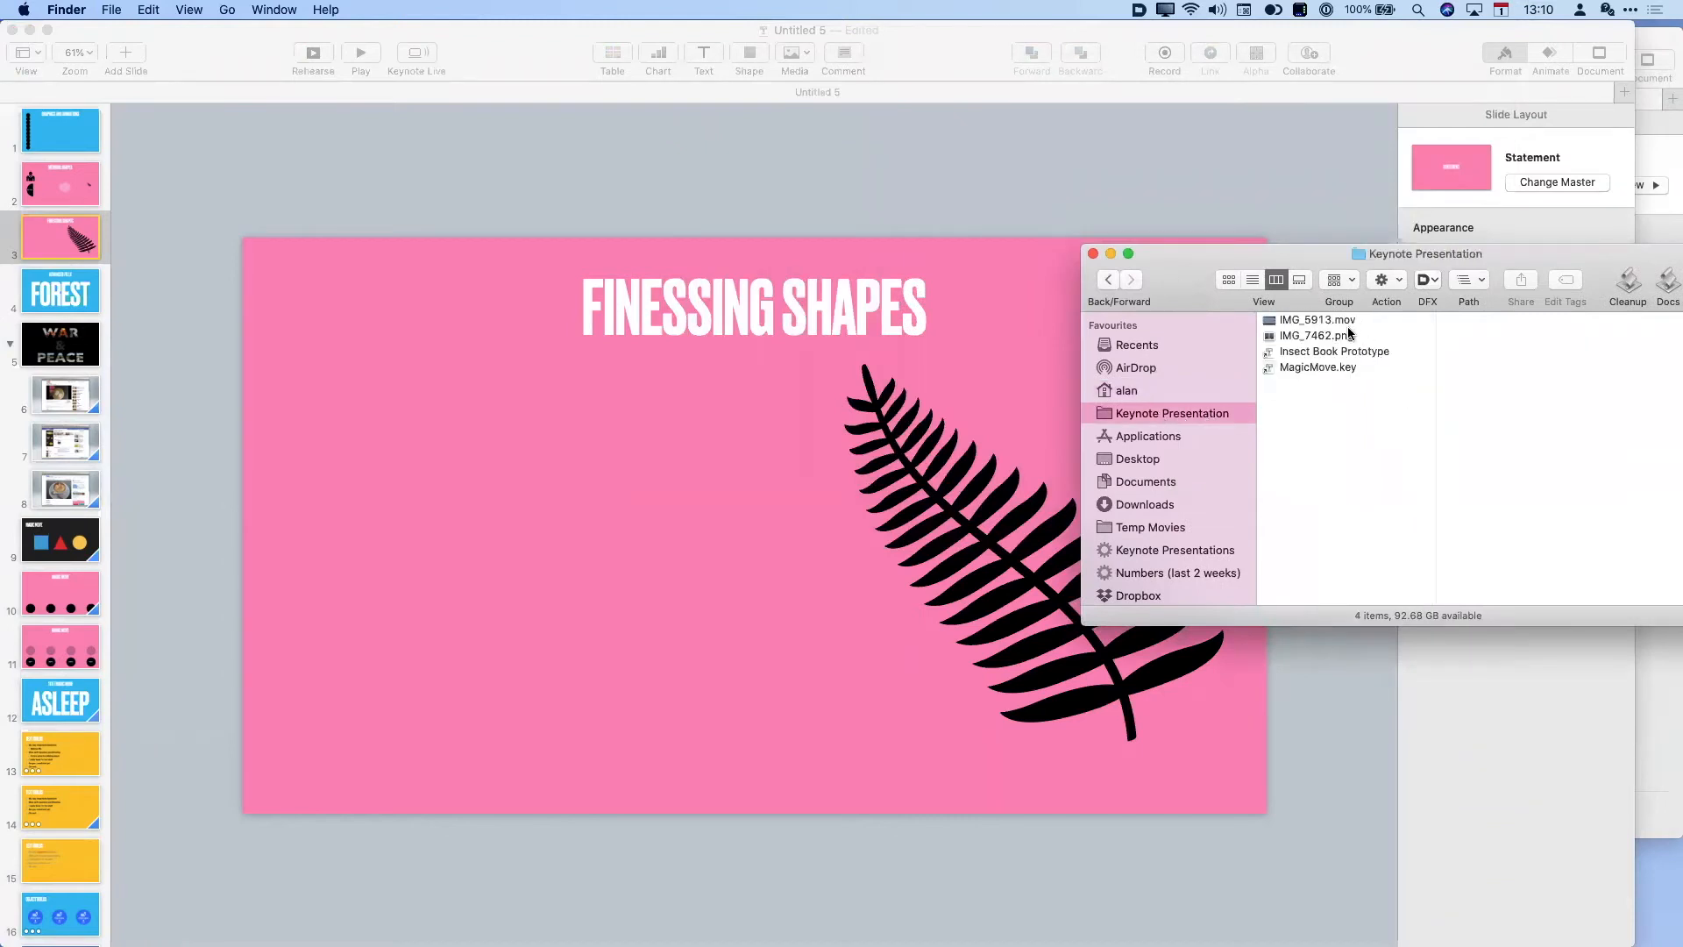
{"action": "left_click", "coordinate": [1350, 333]}
{"action": "left_click_drag", "start_coordinate": [1274, 341], "coordinate": [342, 598]}
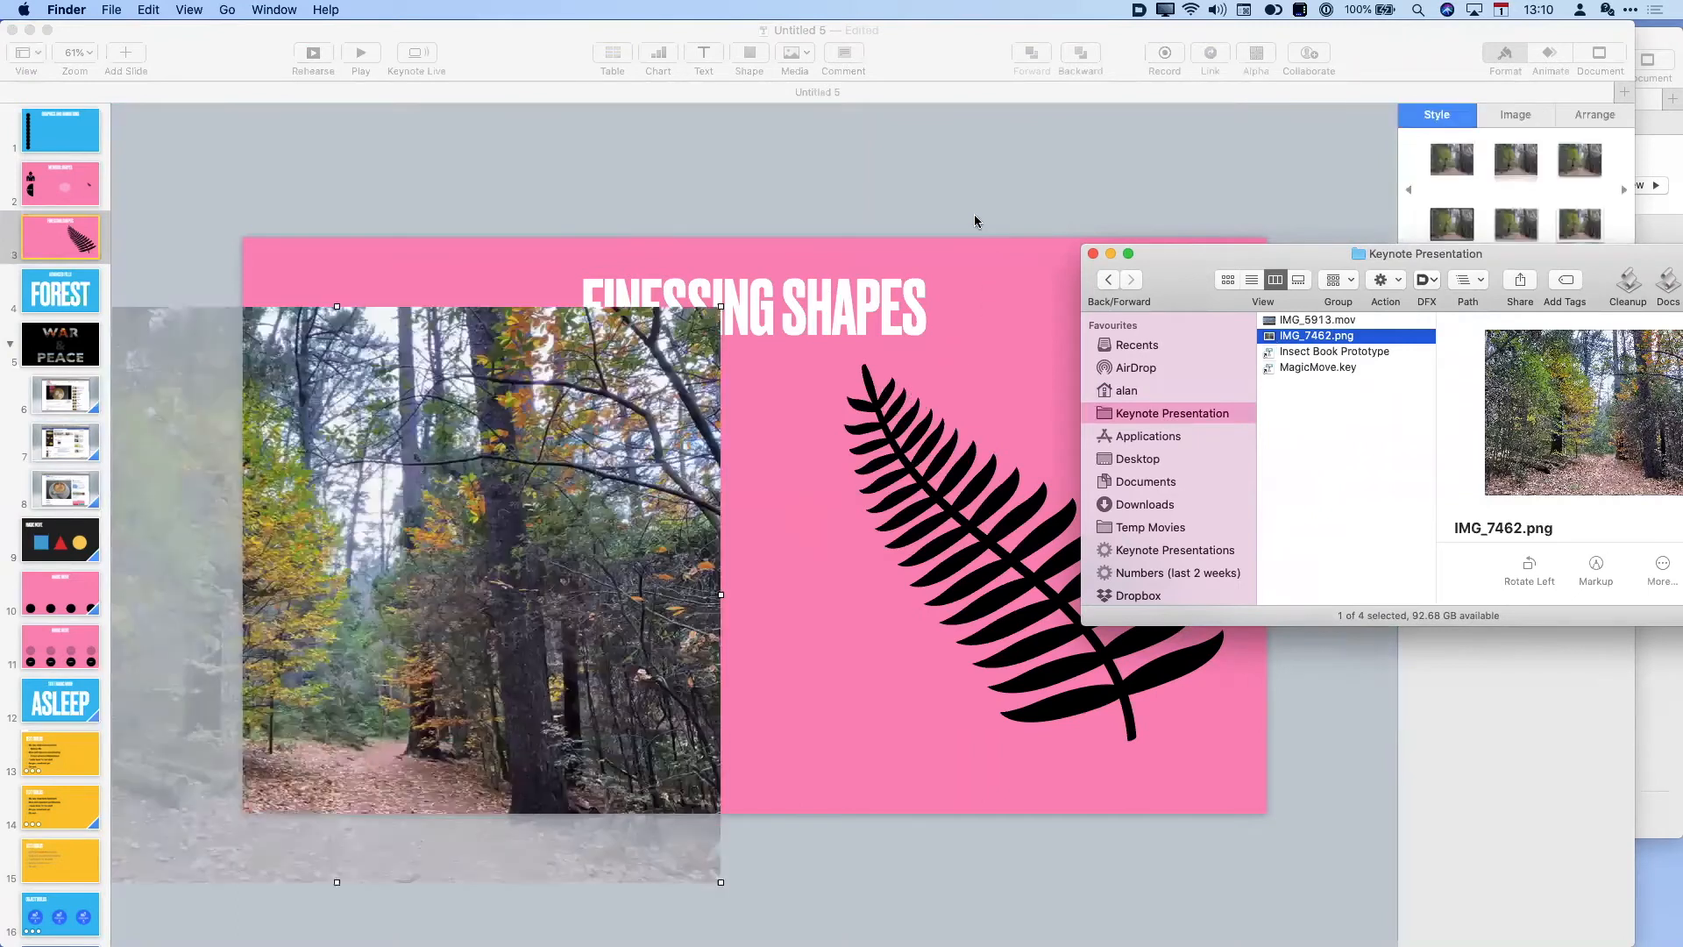
- Back in Keynote, move the forest photo to about X -12 pt, Y 0 pt and the fern to about X 1204 pt, Y 150 pt
{"action": "left_click", "coordinate": [971, 221]}
{"action": "left_click_drag", "start_coordinate": [642, 554], "coordinate": [1106, 429]}
{"action": "left_click", "coordinate": [1176, 671]}
{"action": "left_click_drag", "start_coordinate": [1175, 671], "coordinate": [1216, 624]}
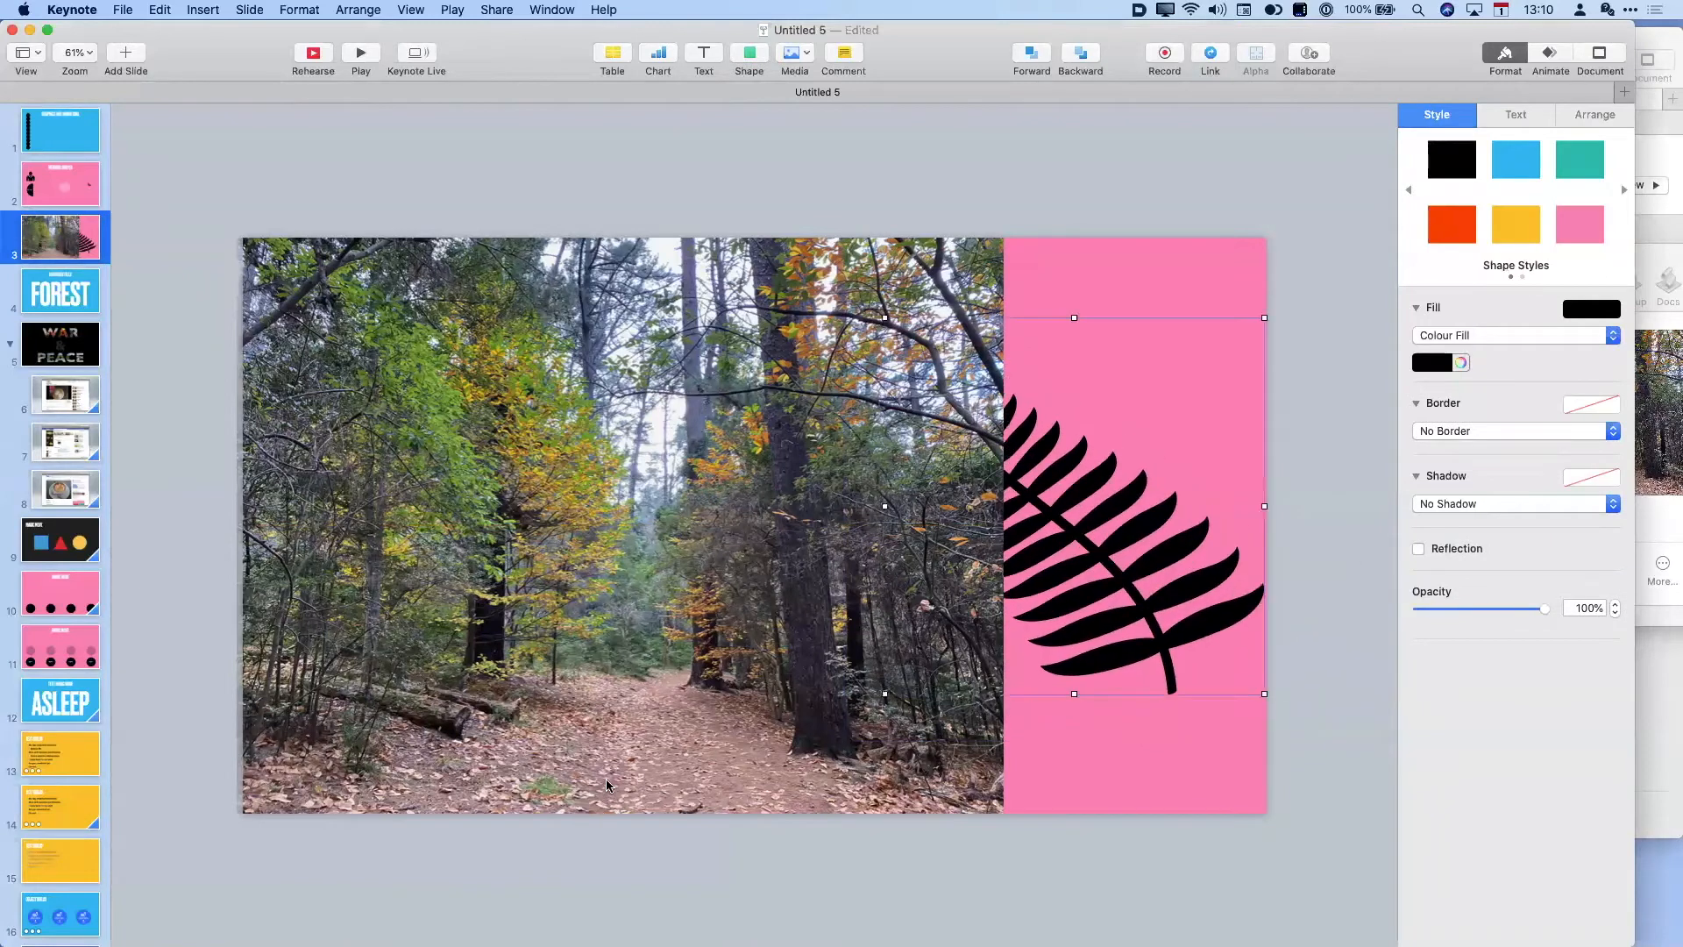
- Bring the black fern shape in front of the forest photo
{"action": "left_click", "coordinate": [616, 772]}
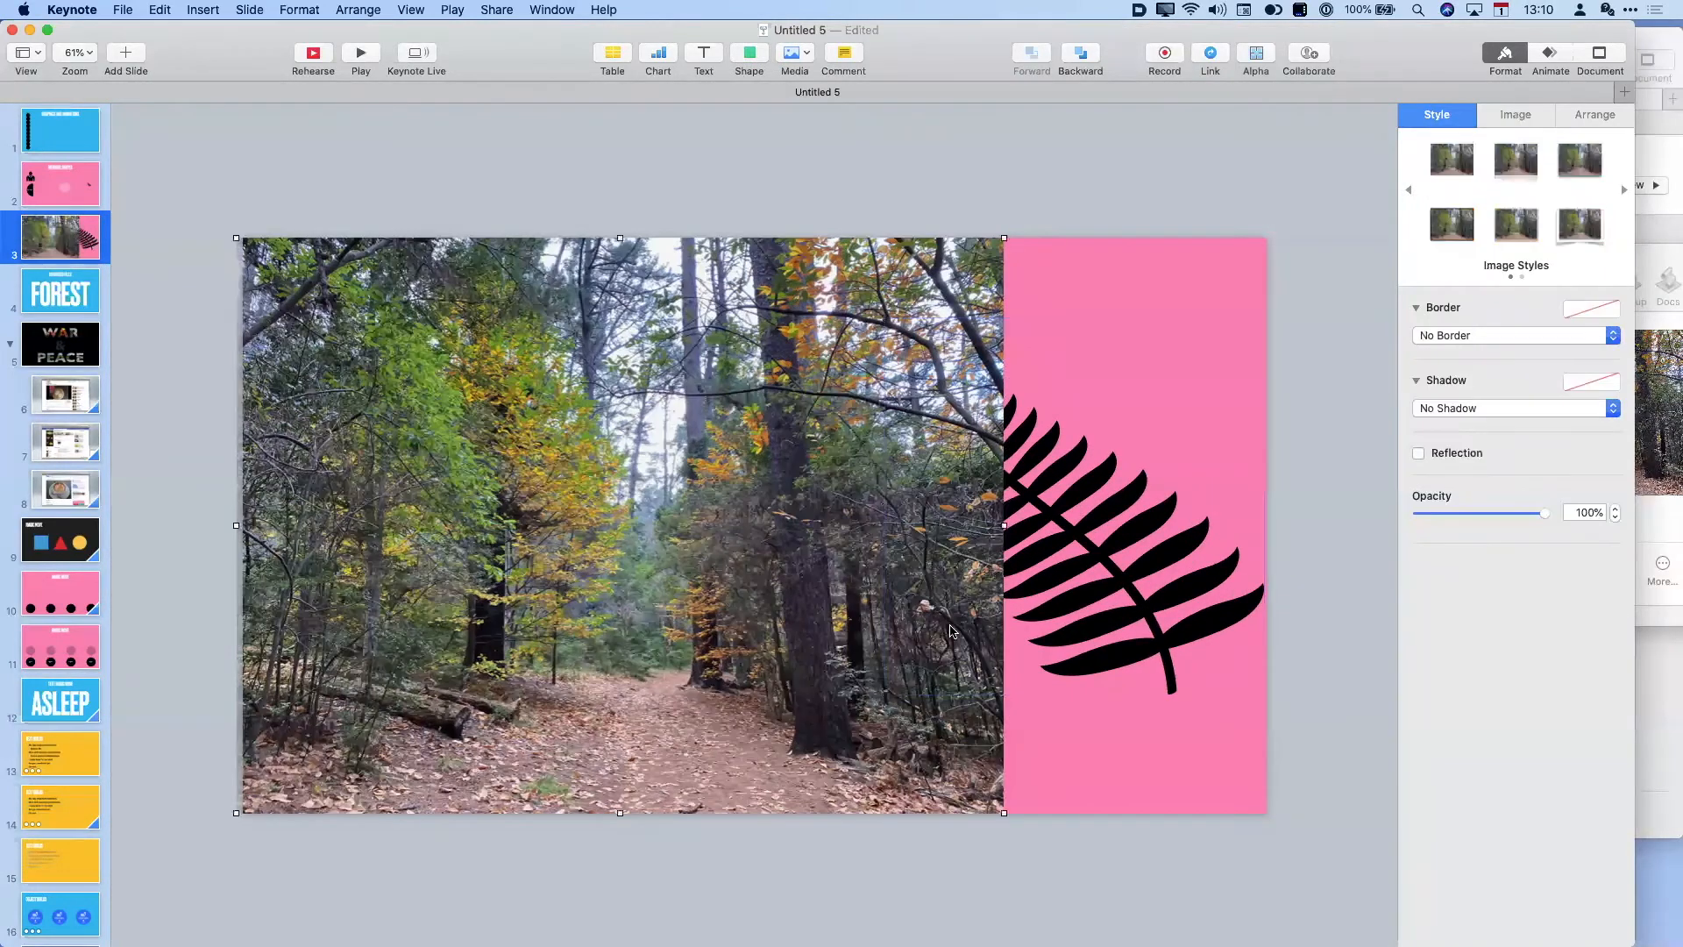
{"action": "left_click", "coordinate": [1197, 640]}
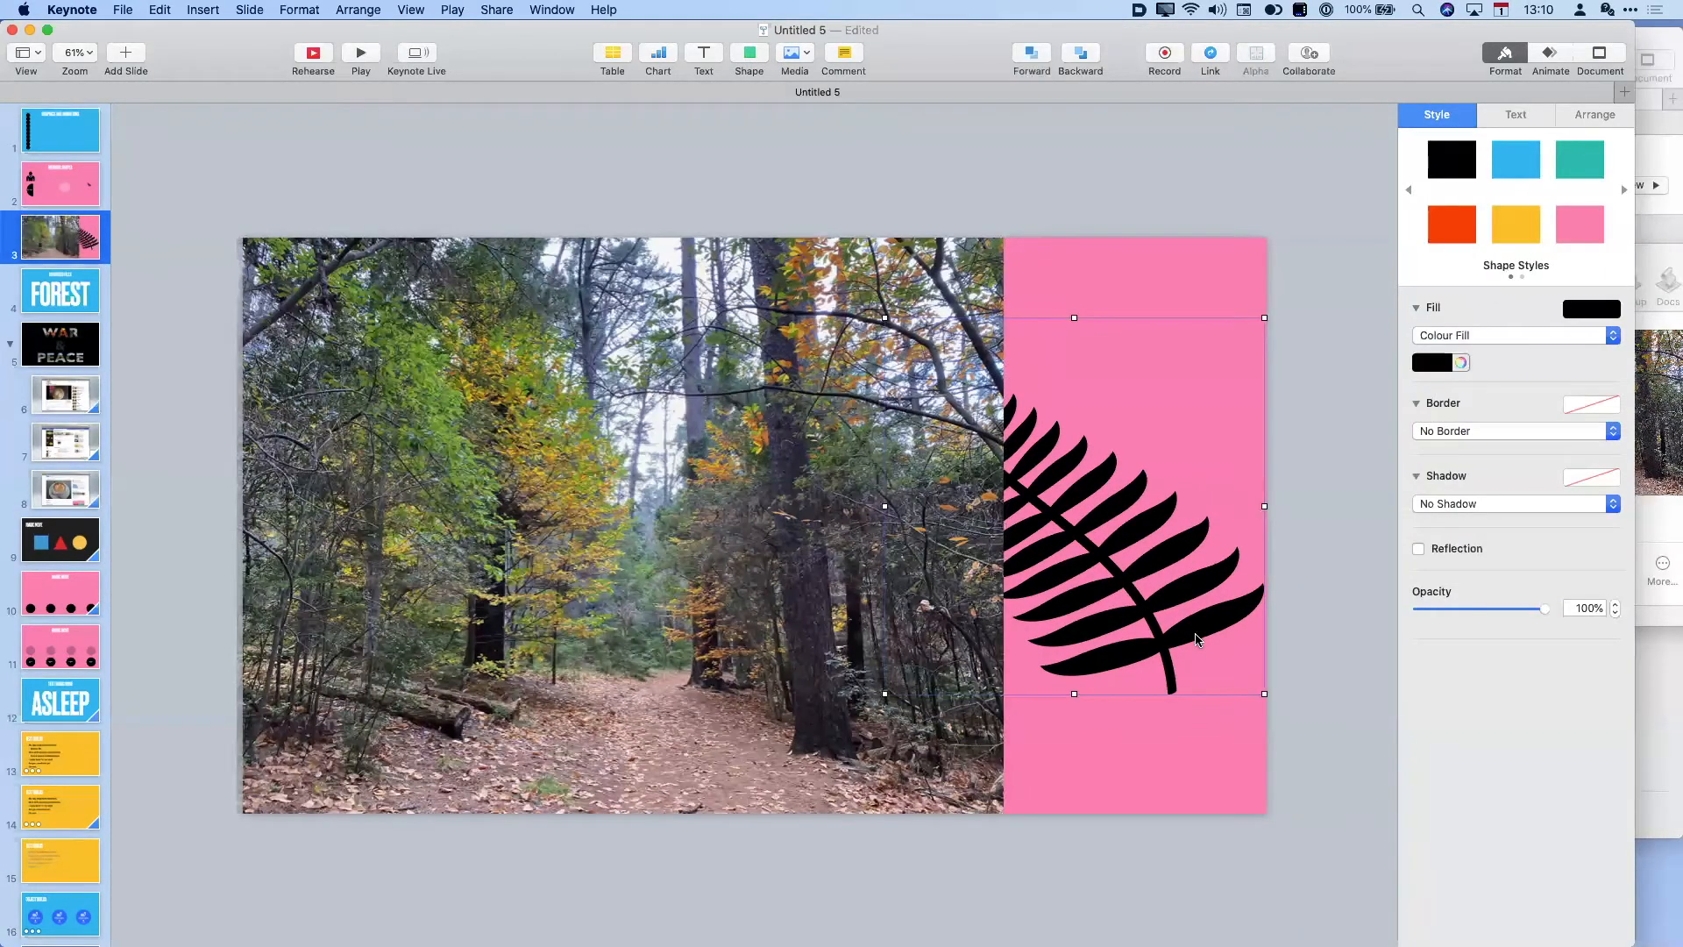
{"action": "left_click", "coordinate": [1566, 124]}
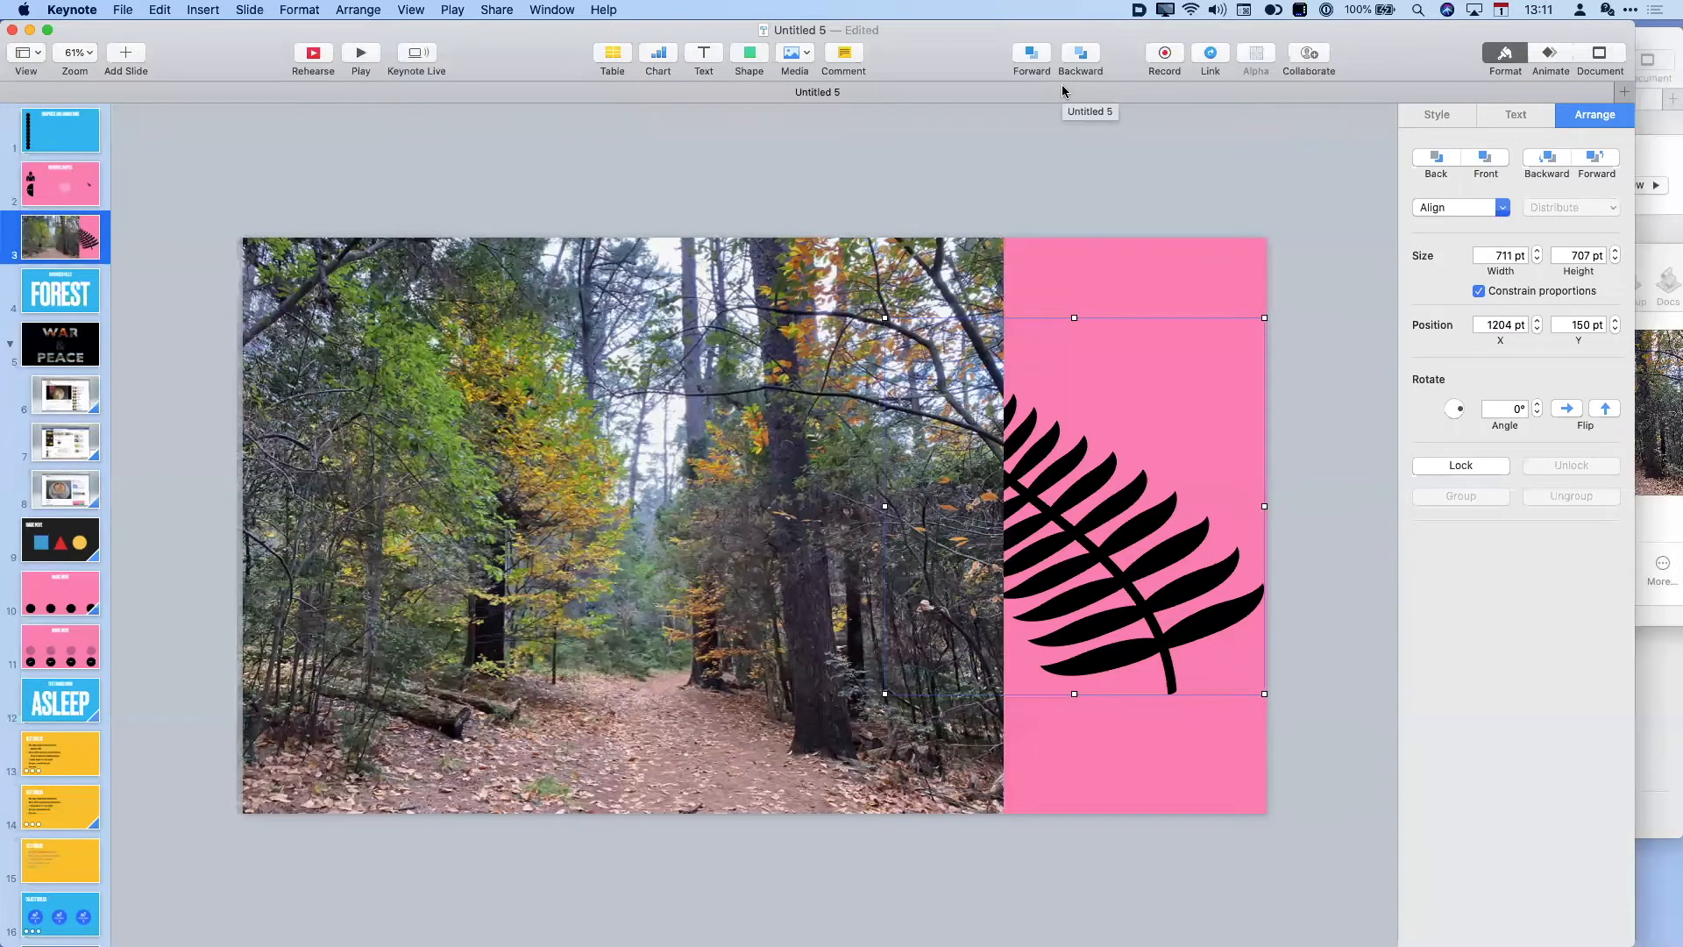
{"action": "left_click", "coordinate": [1485, 159]}
- Enlarge the fern to about 857 by 851 pt and position it over the photo at about X 479 pt, Y 148 pt
{"action": "left_click_drag", "start_coordinate": [1061, 531], "coordinate": [715, 494]}
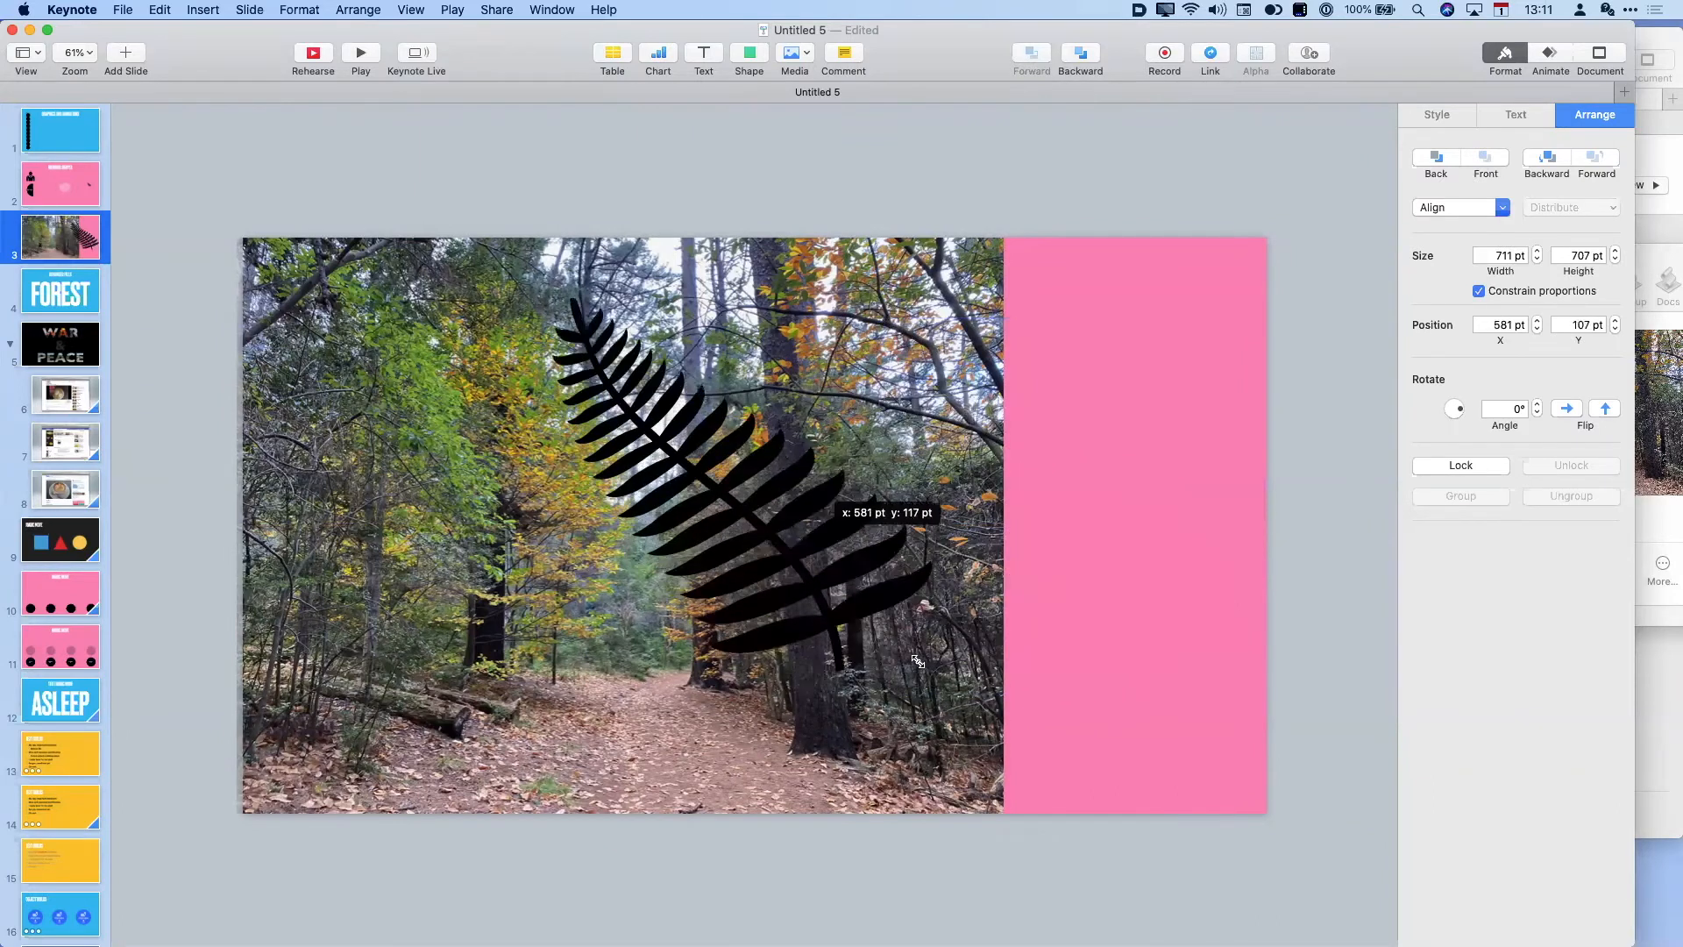
{"action": "left_click_drag", "start_coordinate": [921, 665], "coordinate": [1008, 794]}
{"action": "left_click_drag", "start_coordinate": [847, 656], "coordinate": [803, 686]}
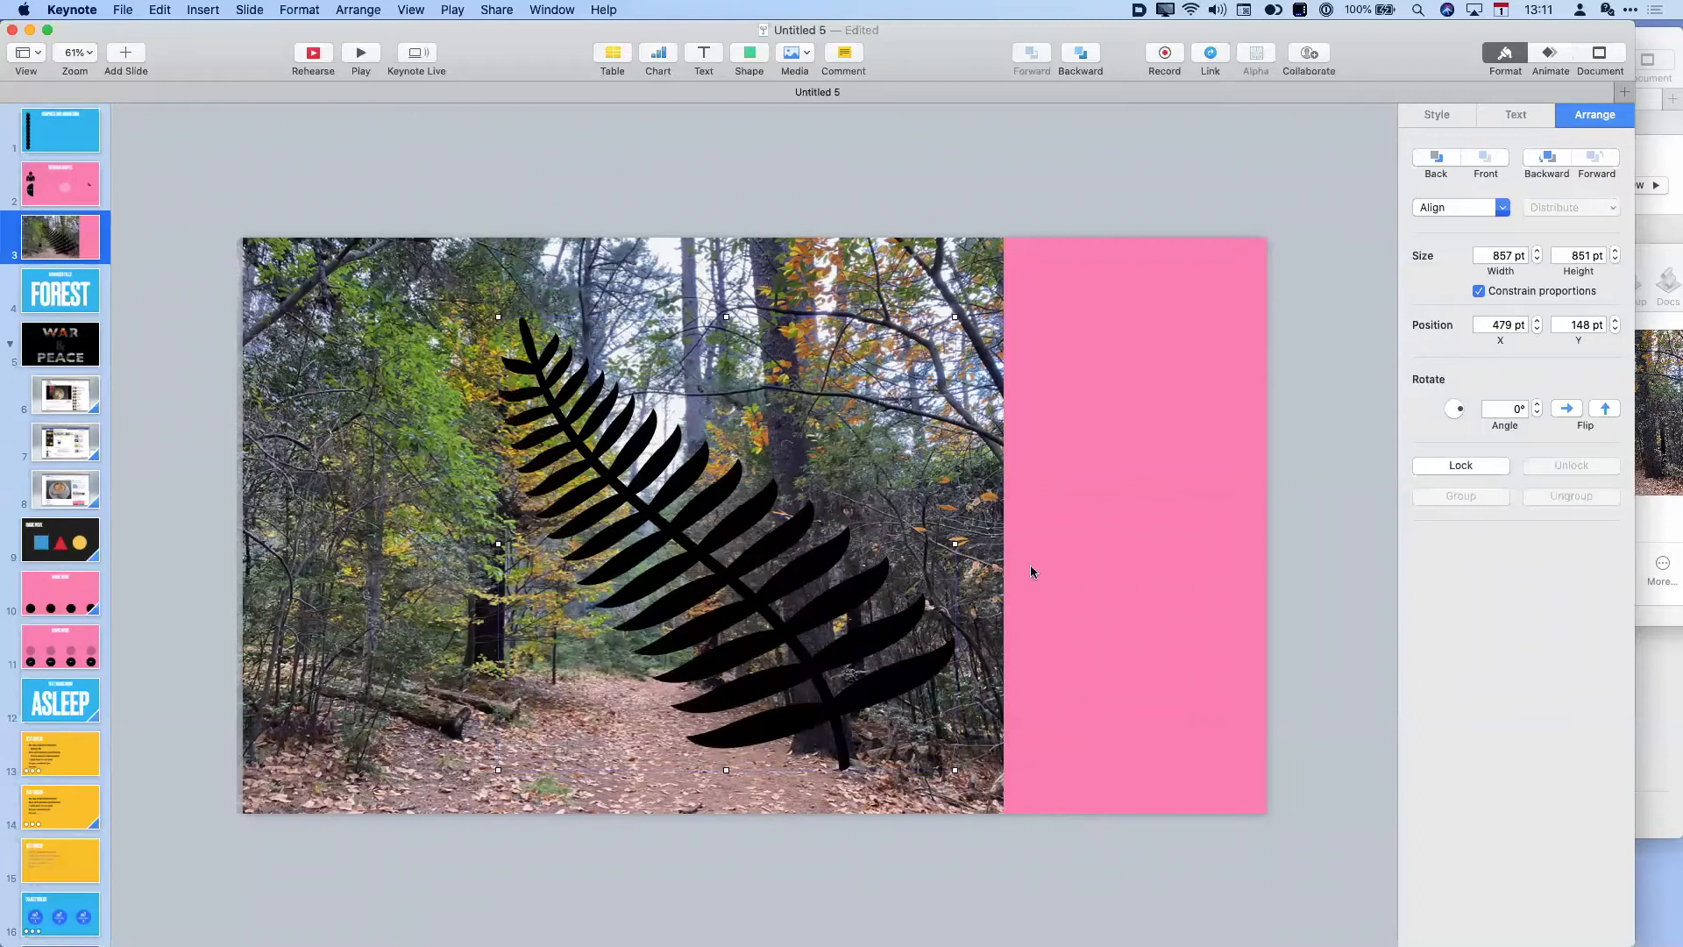
- Mask the forest photo with the fern shape using Mask With Selection
{"action": "left_click", "coordinate": [976, 260], "text": "shift"}
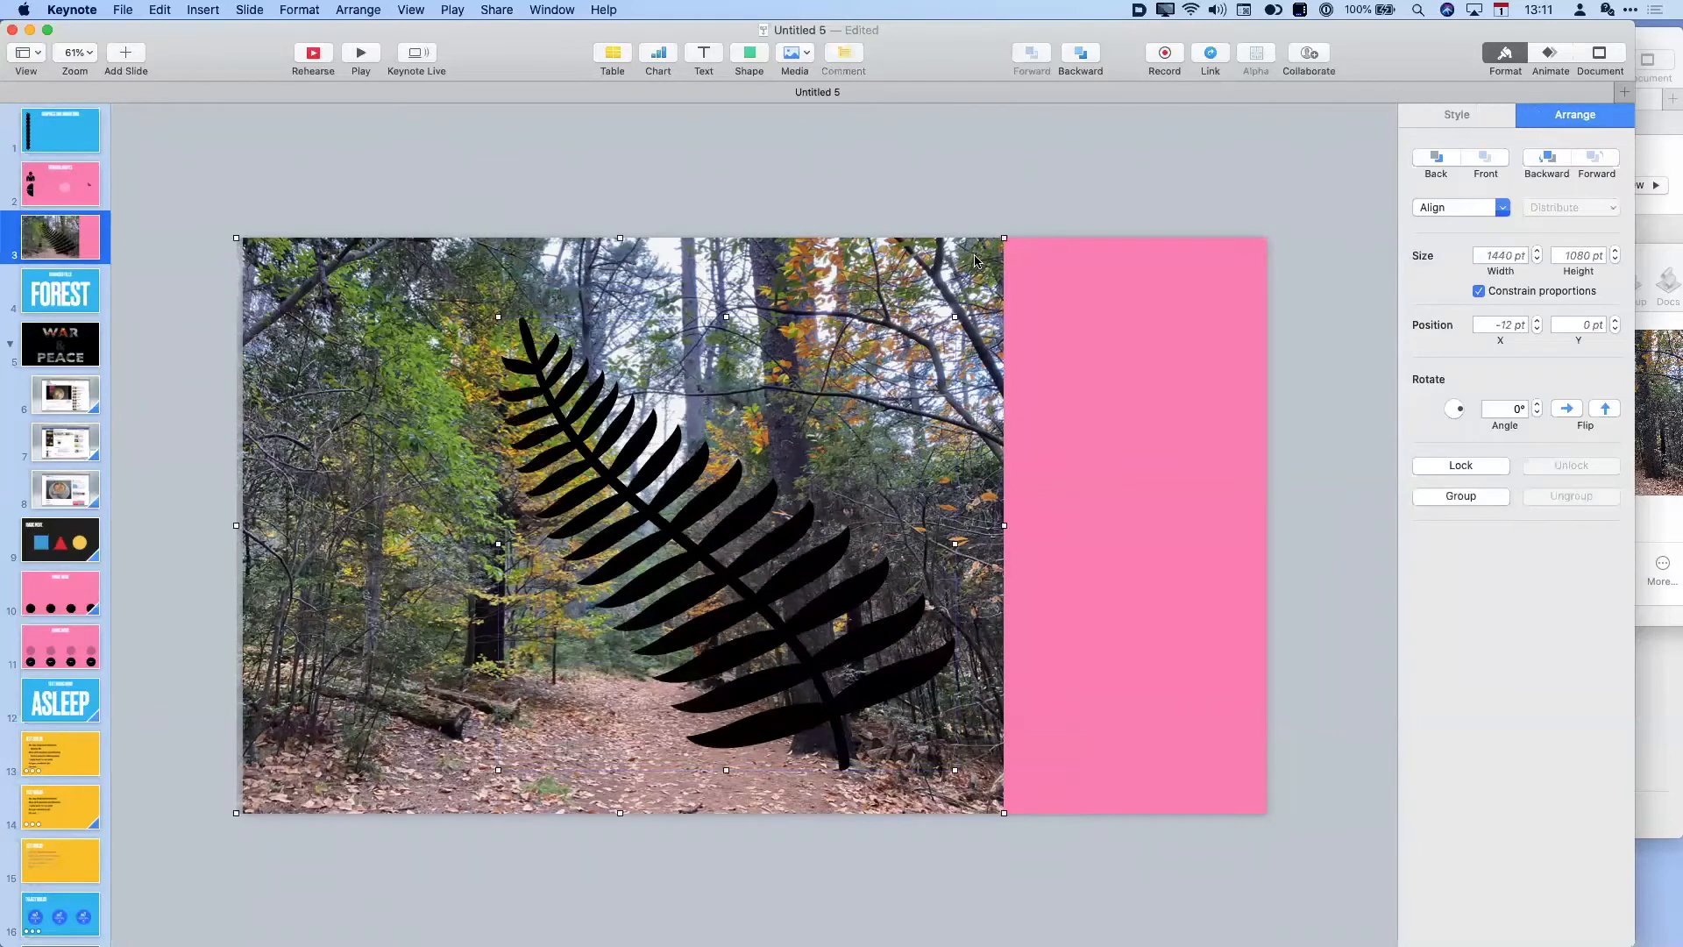
{"action": "left_click", "coordinate": [302, 10]}
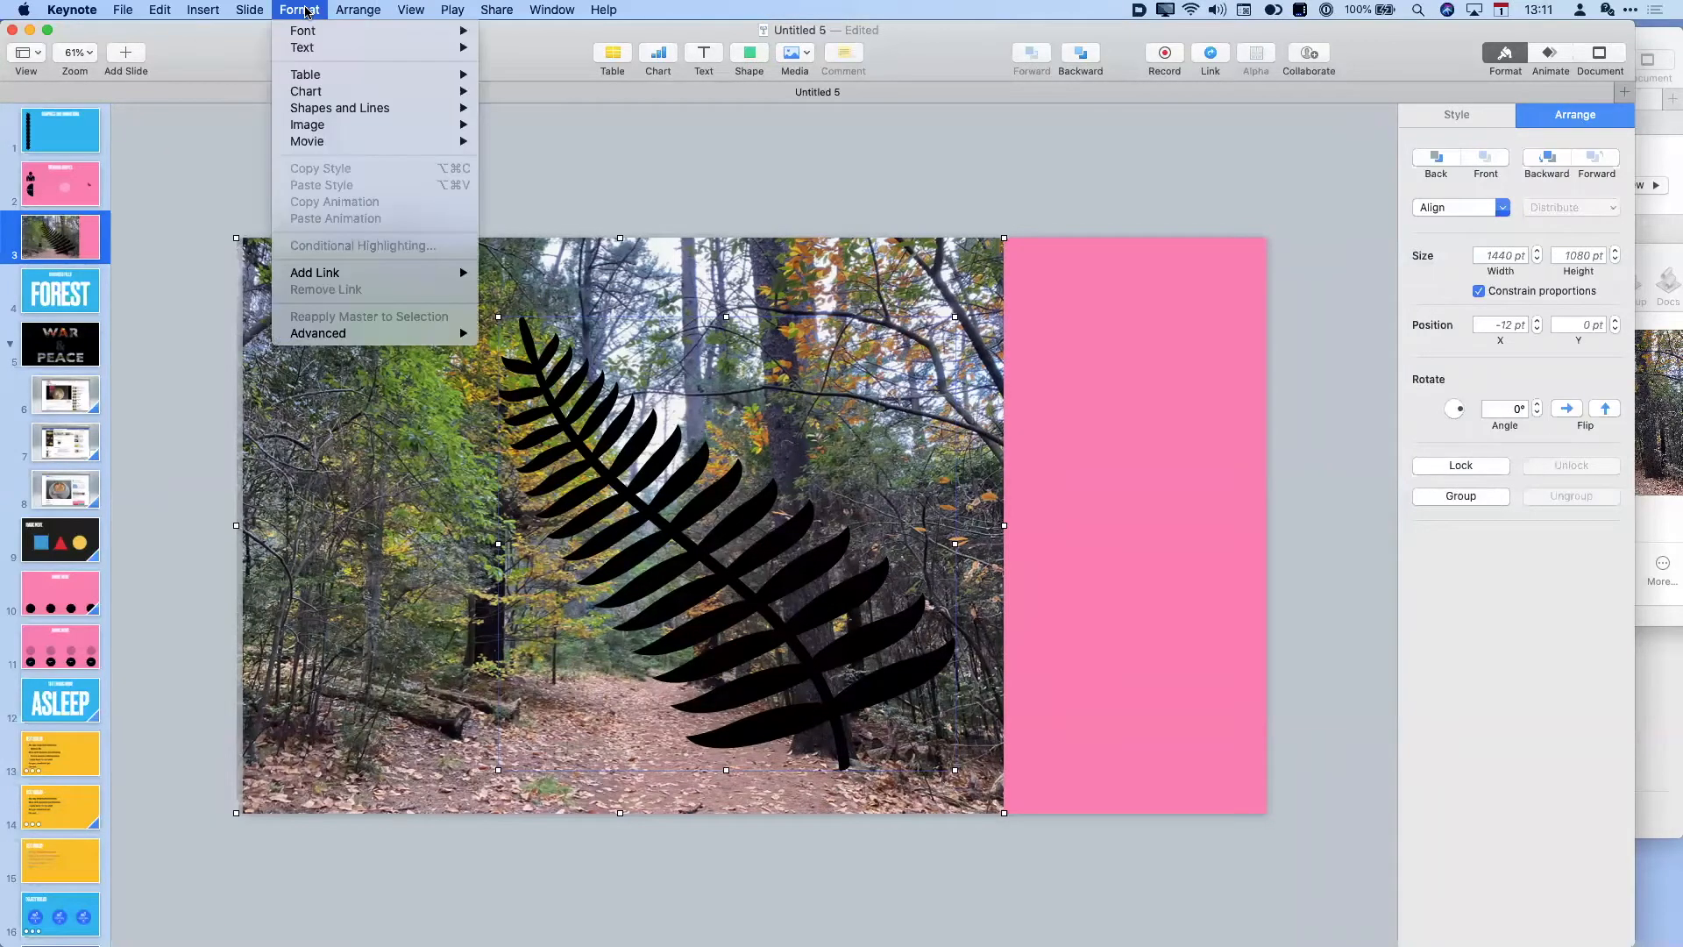
{"action": "mouse_move", "coordinate": [338, 130]}
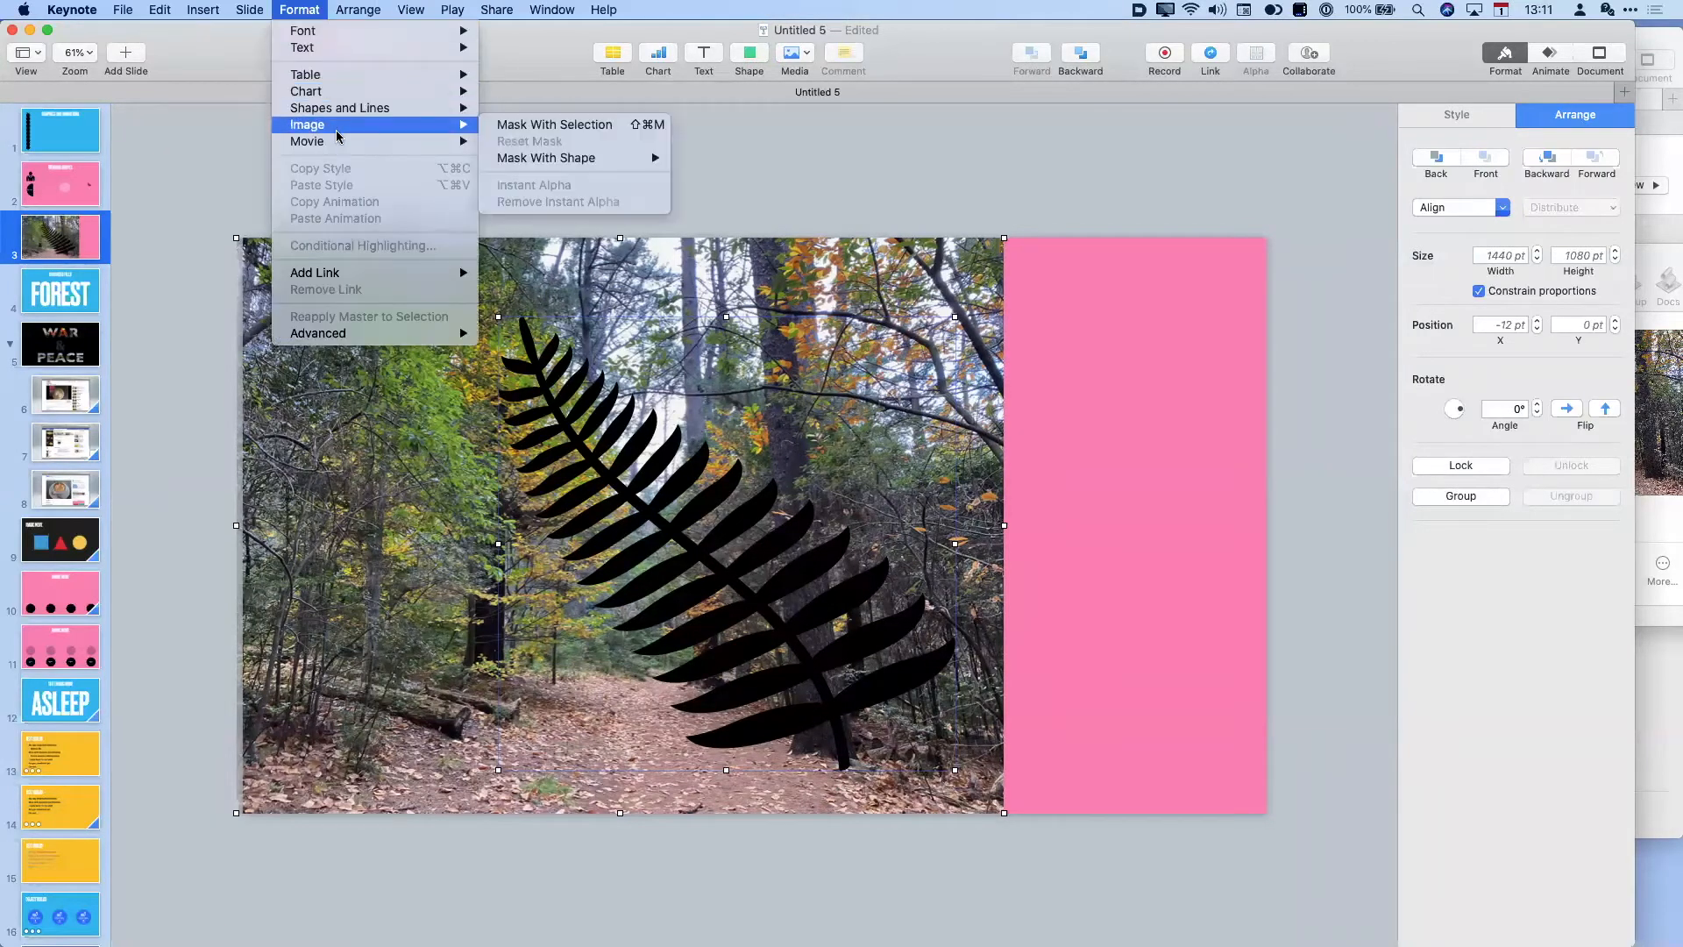
{"action": "left_click", "coordinate": [507, 132]}
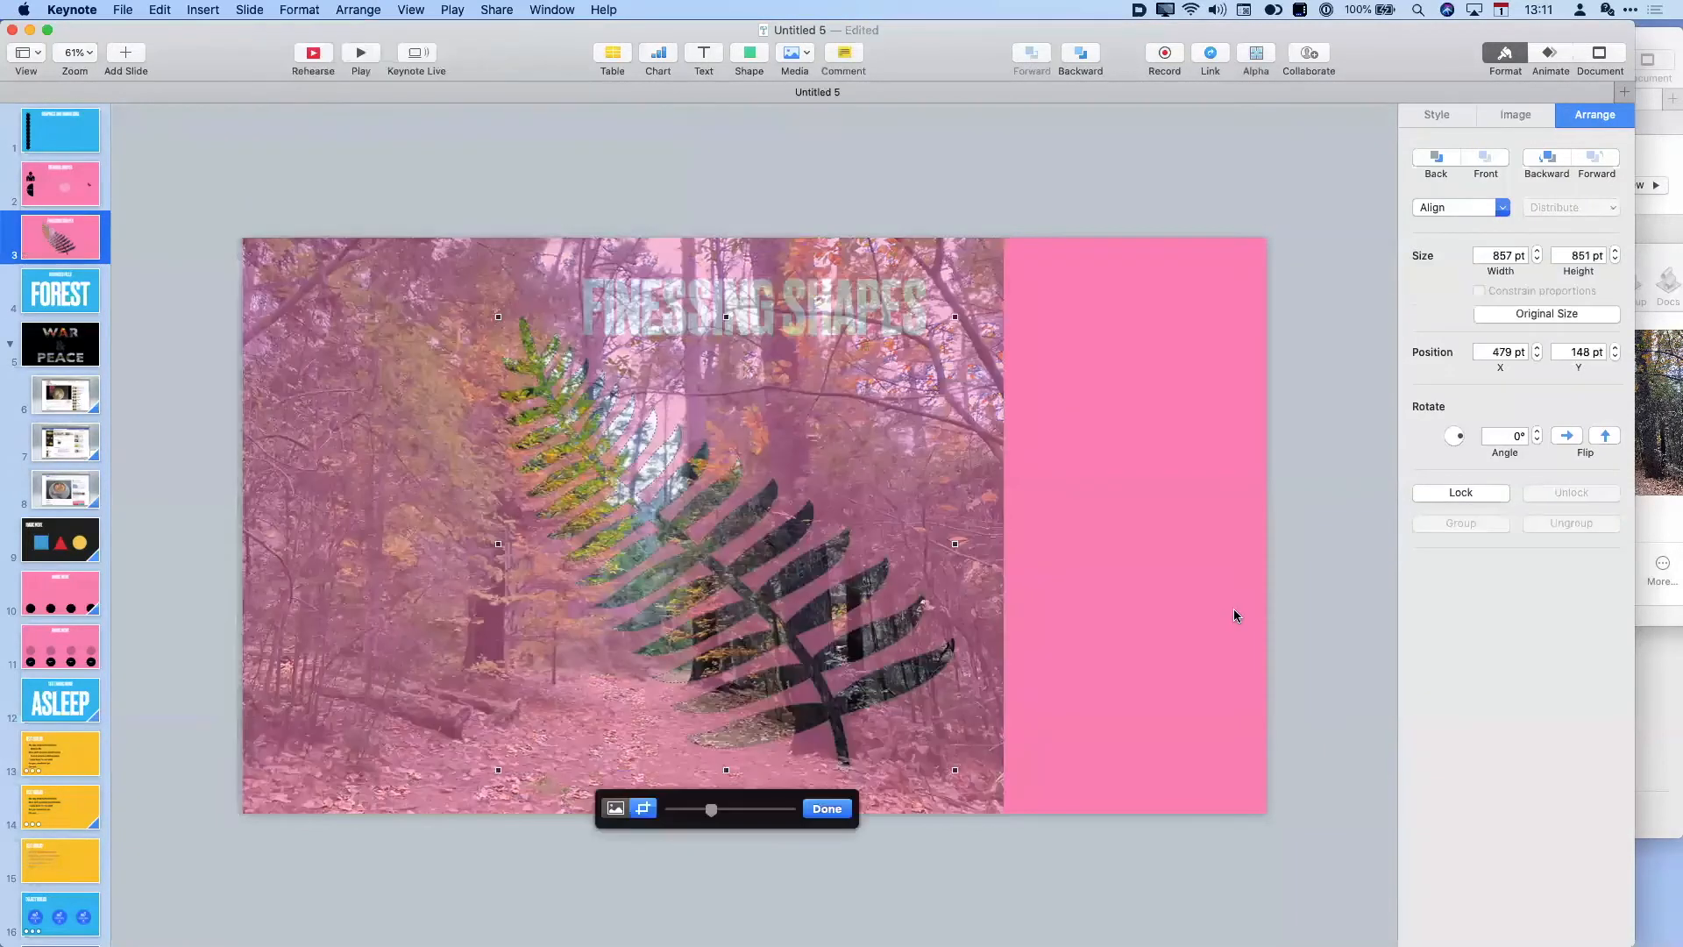
- Move the masked fern to about X 1020 pt, Y 165 pt and enlarge it proportionally from its lower-left corner
{"action": "left_click", "coordinate": [855, 638]}
{"action": "left_click_drag", "start_coordinate": [855, 637], "coordinate": [1148, 641]}
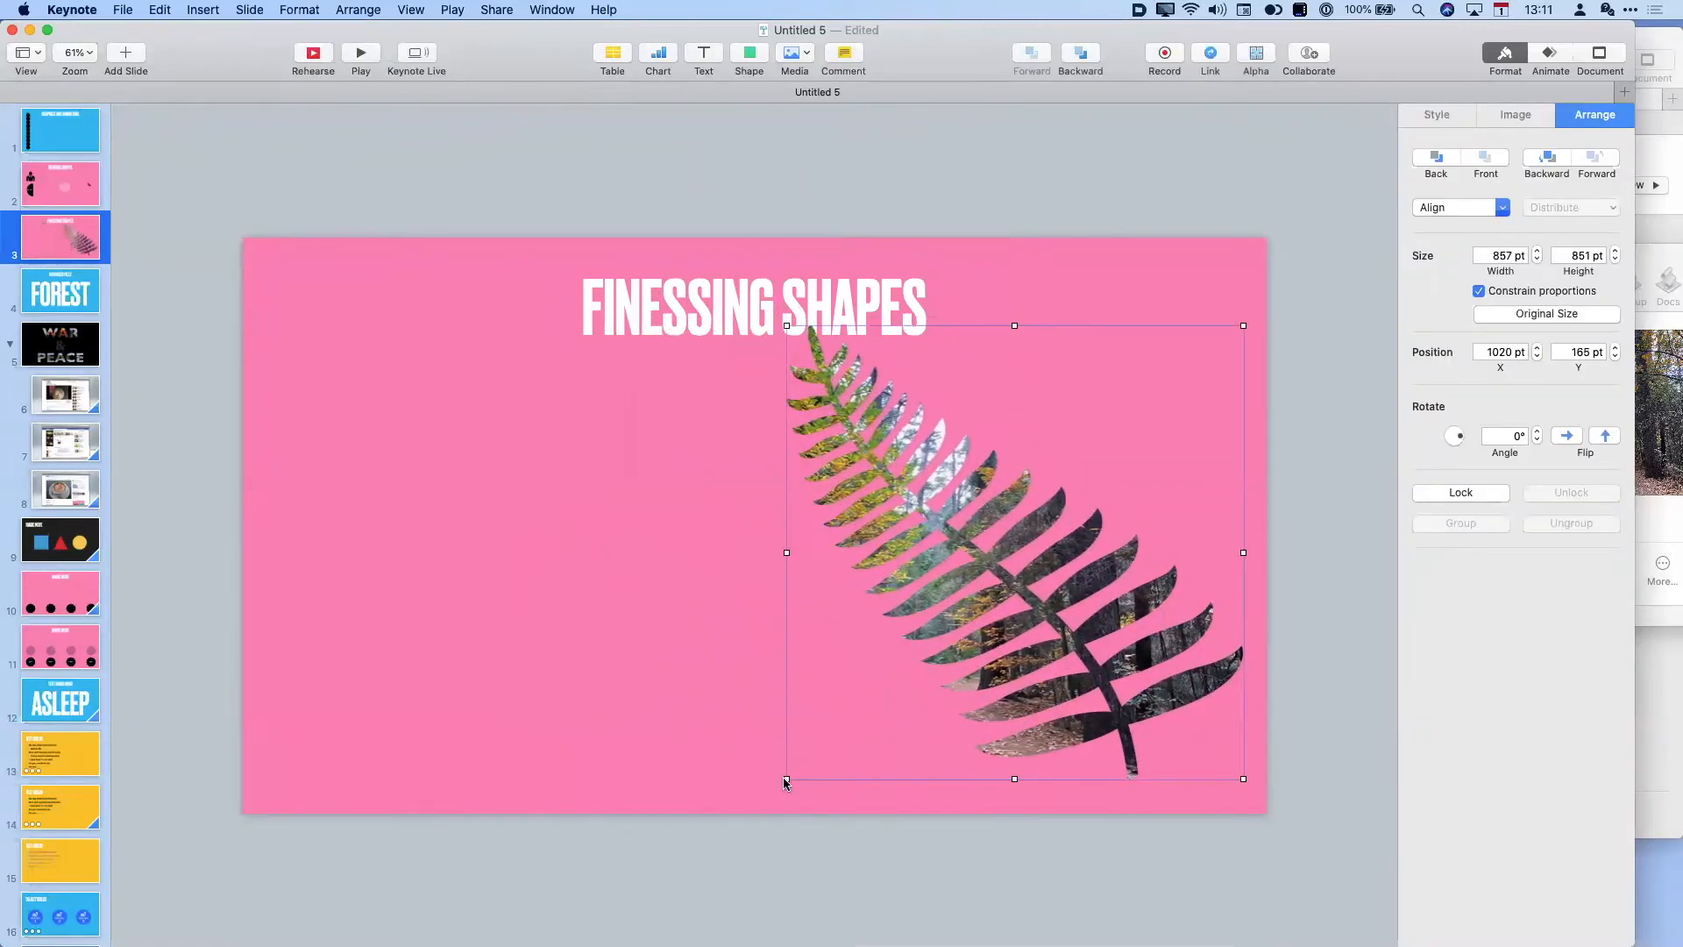
{"action": "left_click_drag", "start_coordinate": [784, 778], "coordinate": [538, 925]}
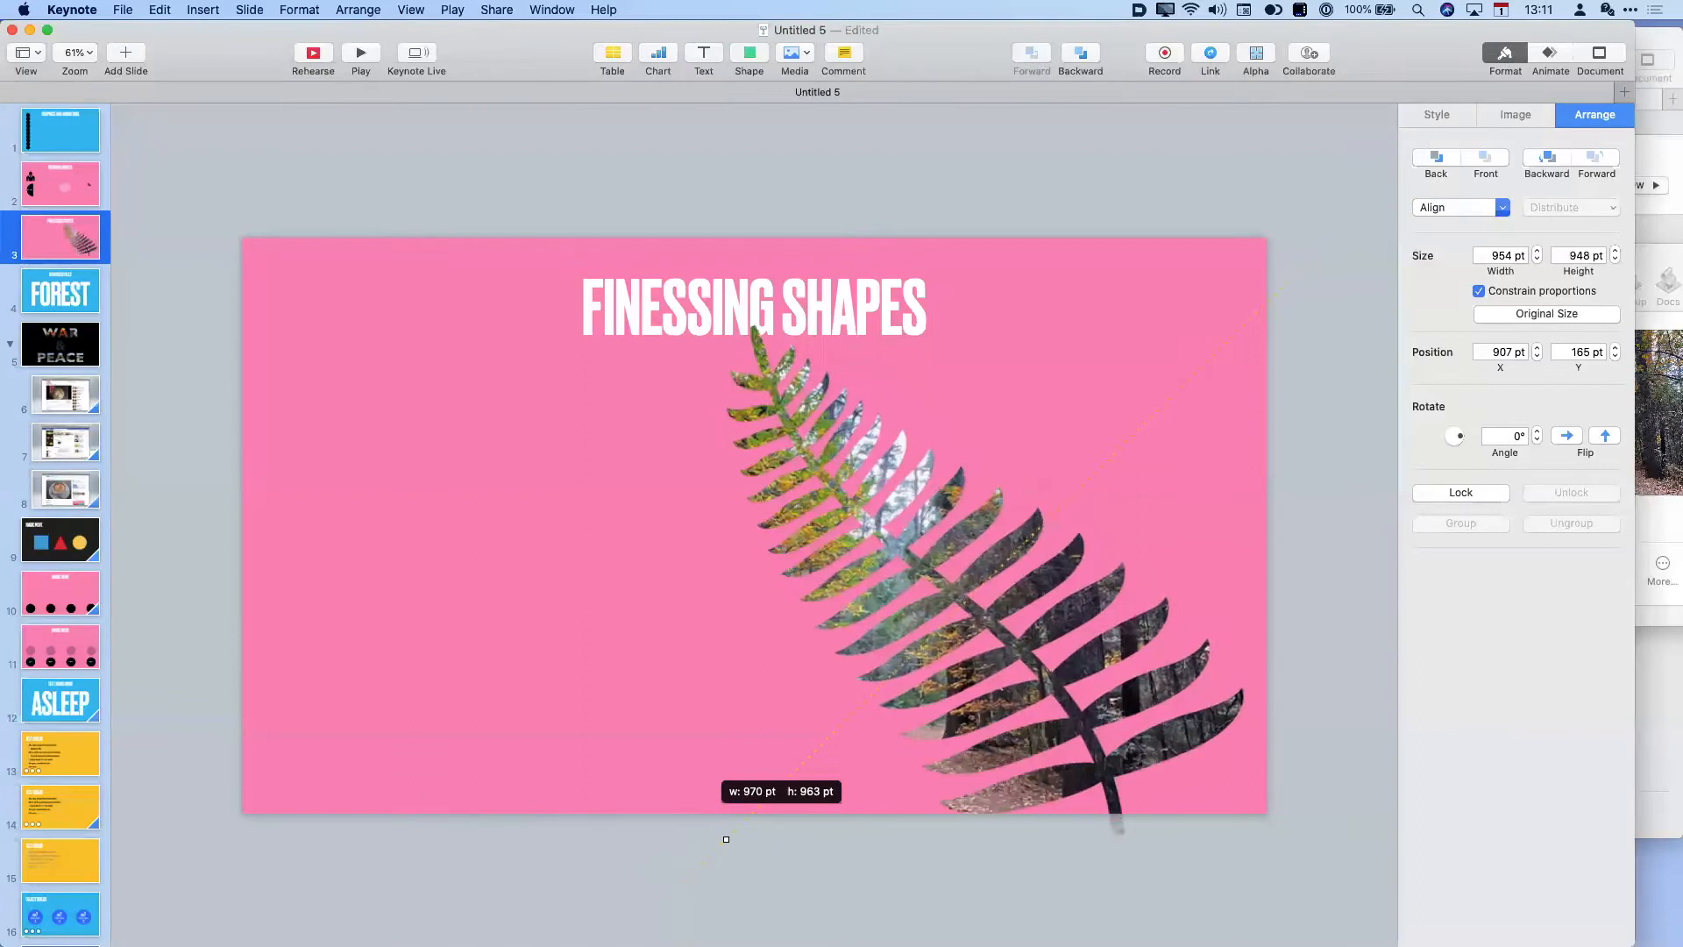
- Resize the masked fern to about 838 by 832 pt and place a duplicate of it at X 81 pt, Y 165 pt
{"action": "left_click_drag", "start_coordinate": [707, 679], "coordinate": [802, 774]}
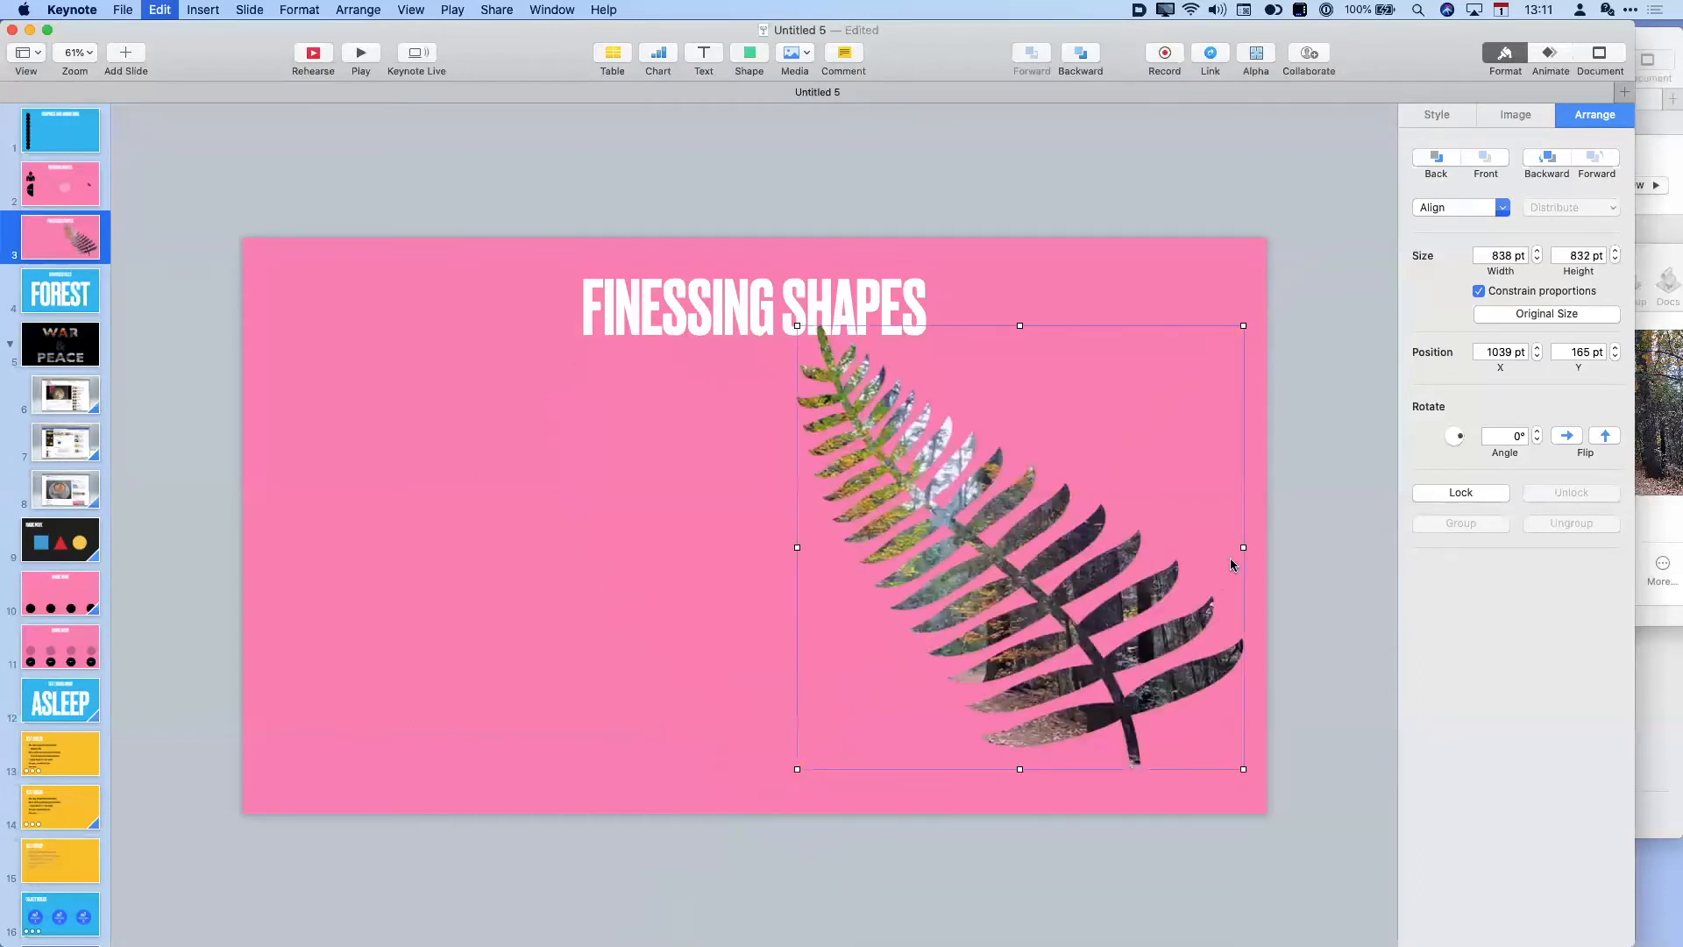
{"action": "left_click_drag", "start_coordinate": [1095, 582], "coordinate": [579, 576]}
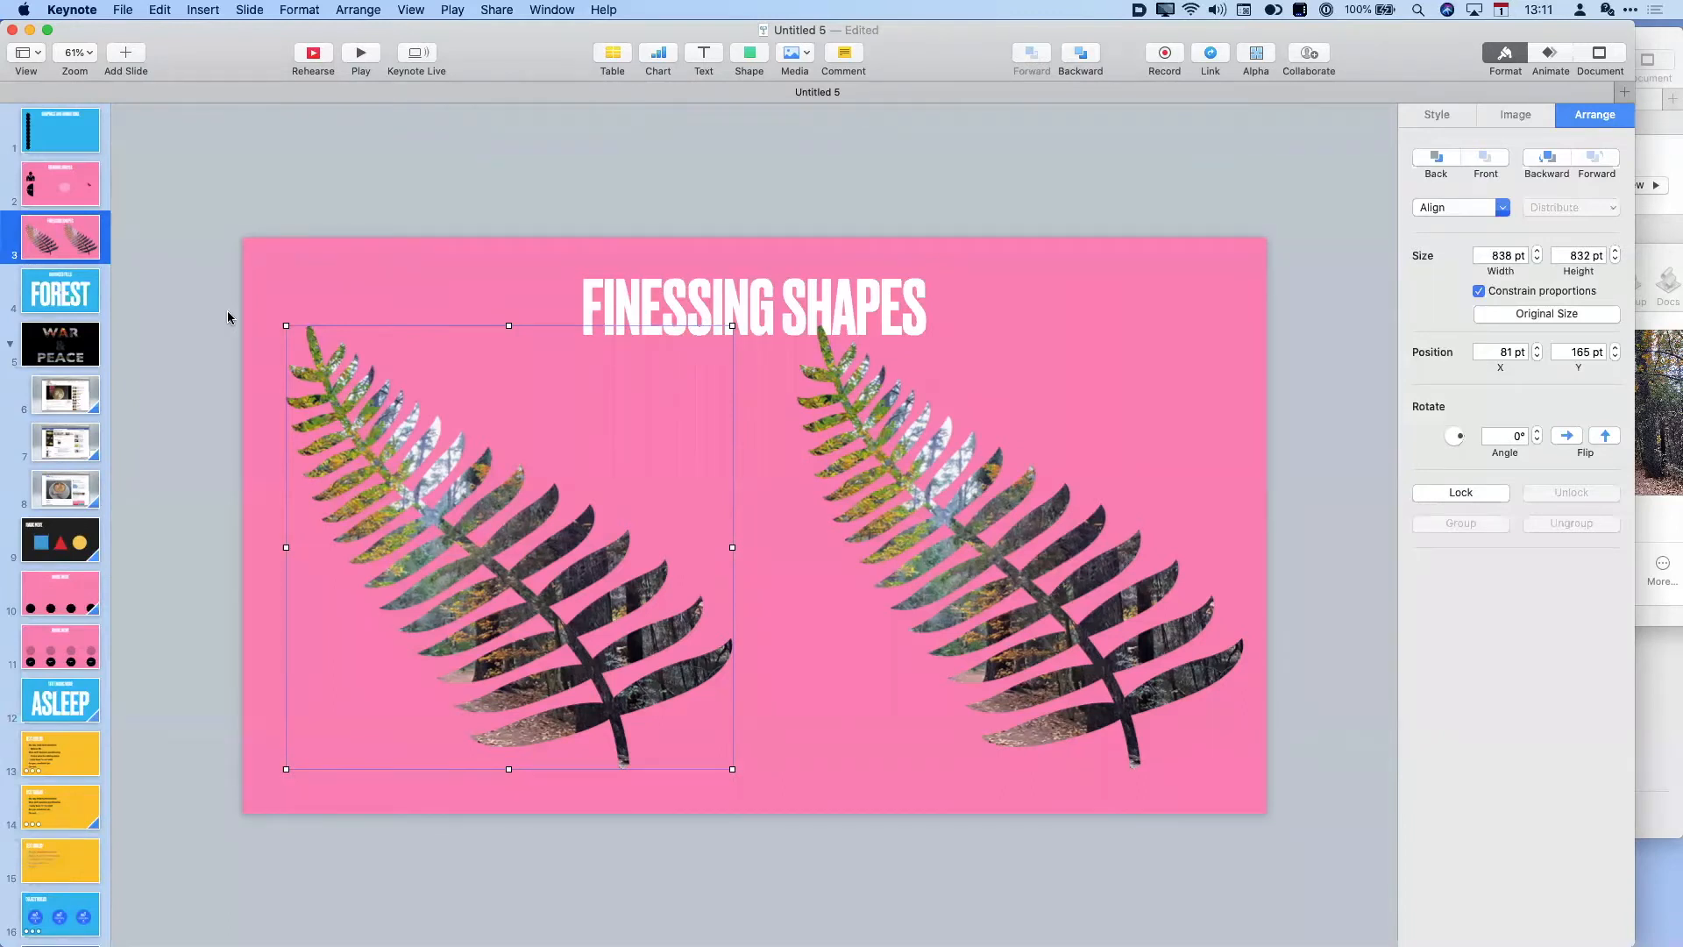
- On the Advanced Fills slide, recolour the FOREST text purple and finally light blue
{"action": "left_click", "coordinate": [79, 303]}
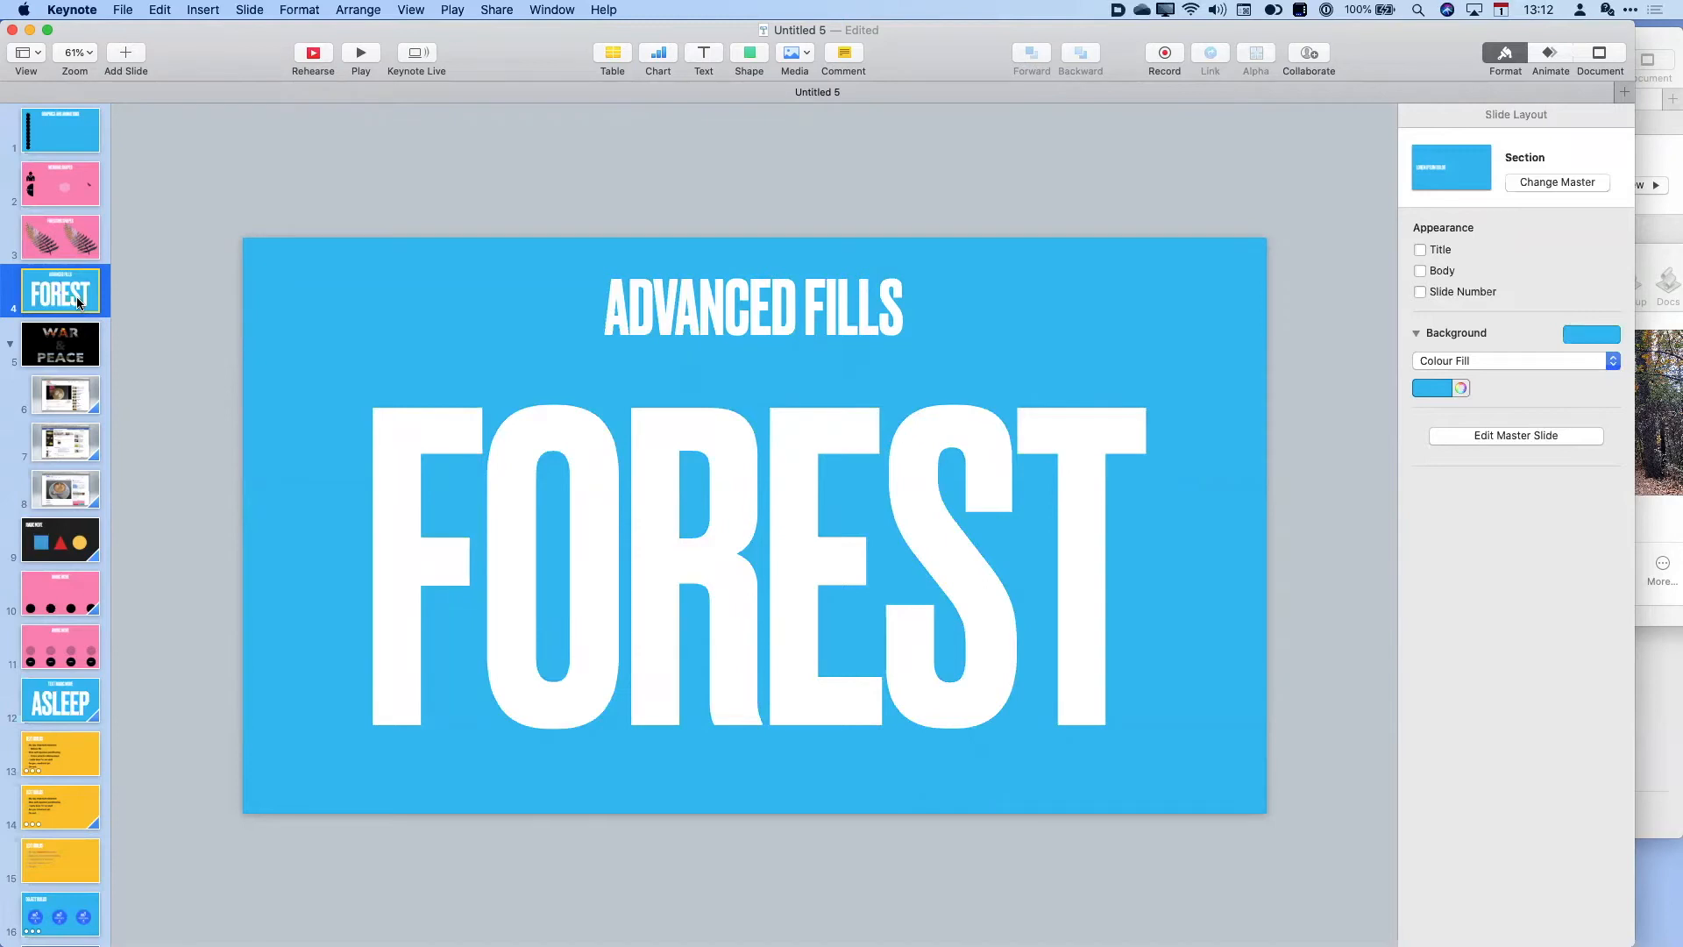
{"action": "left_click", "coordinate": [489, 552]}
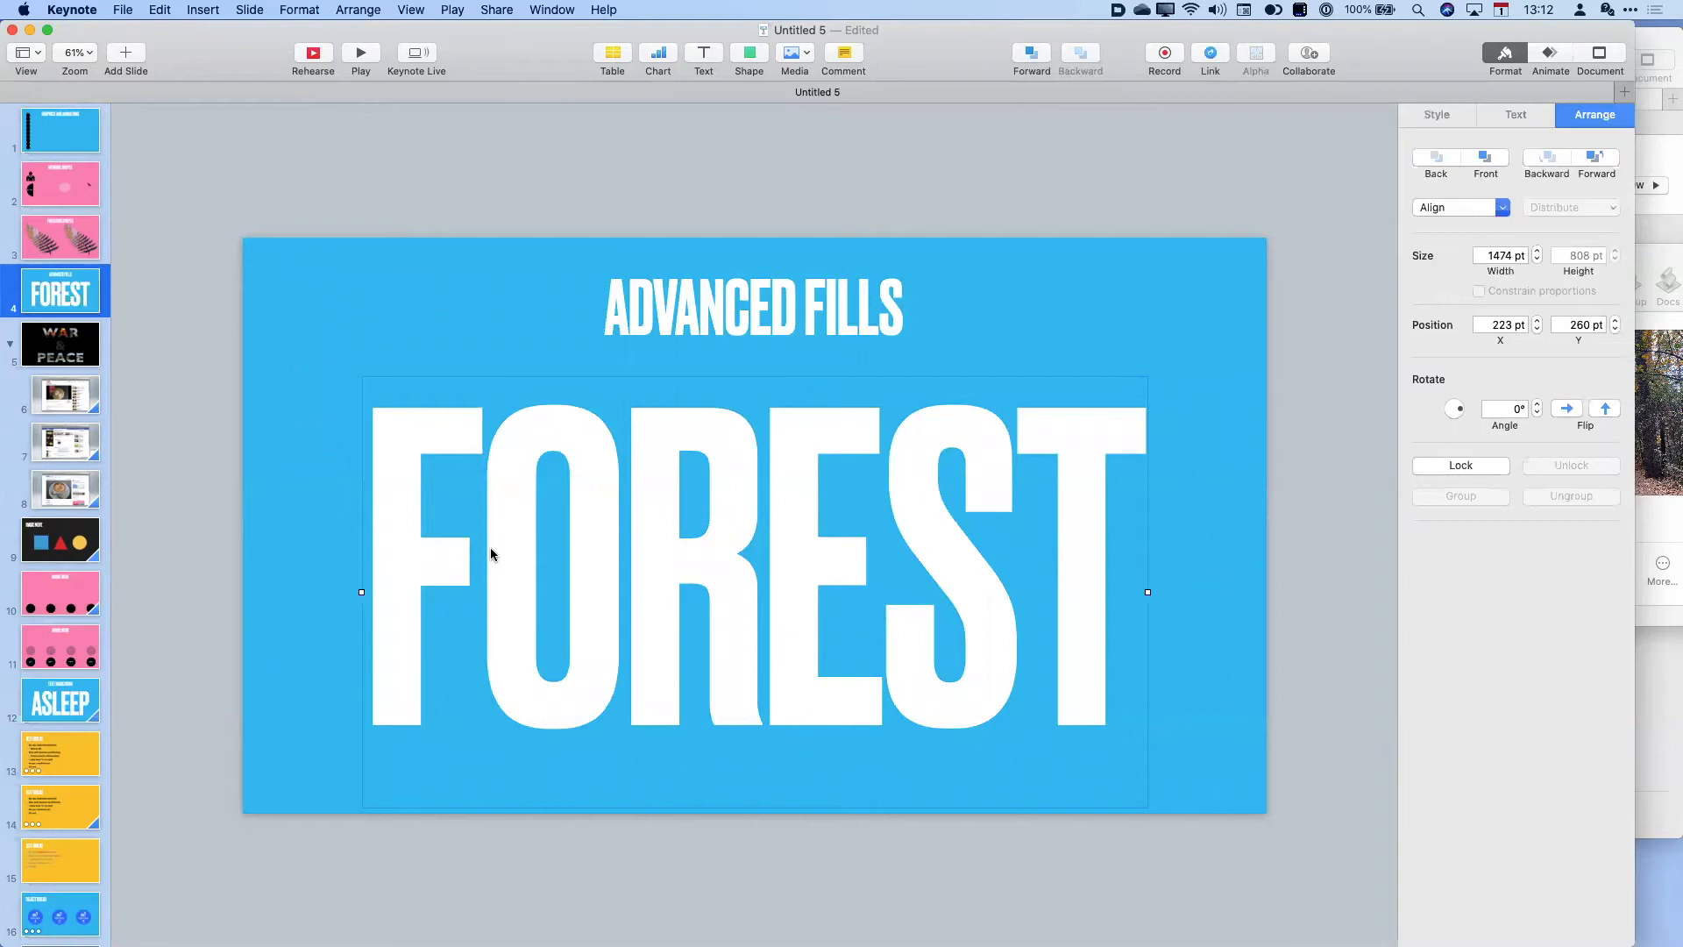
{"action": "left_click", "coordinate": [1506, 124]}
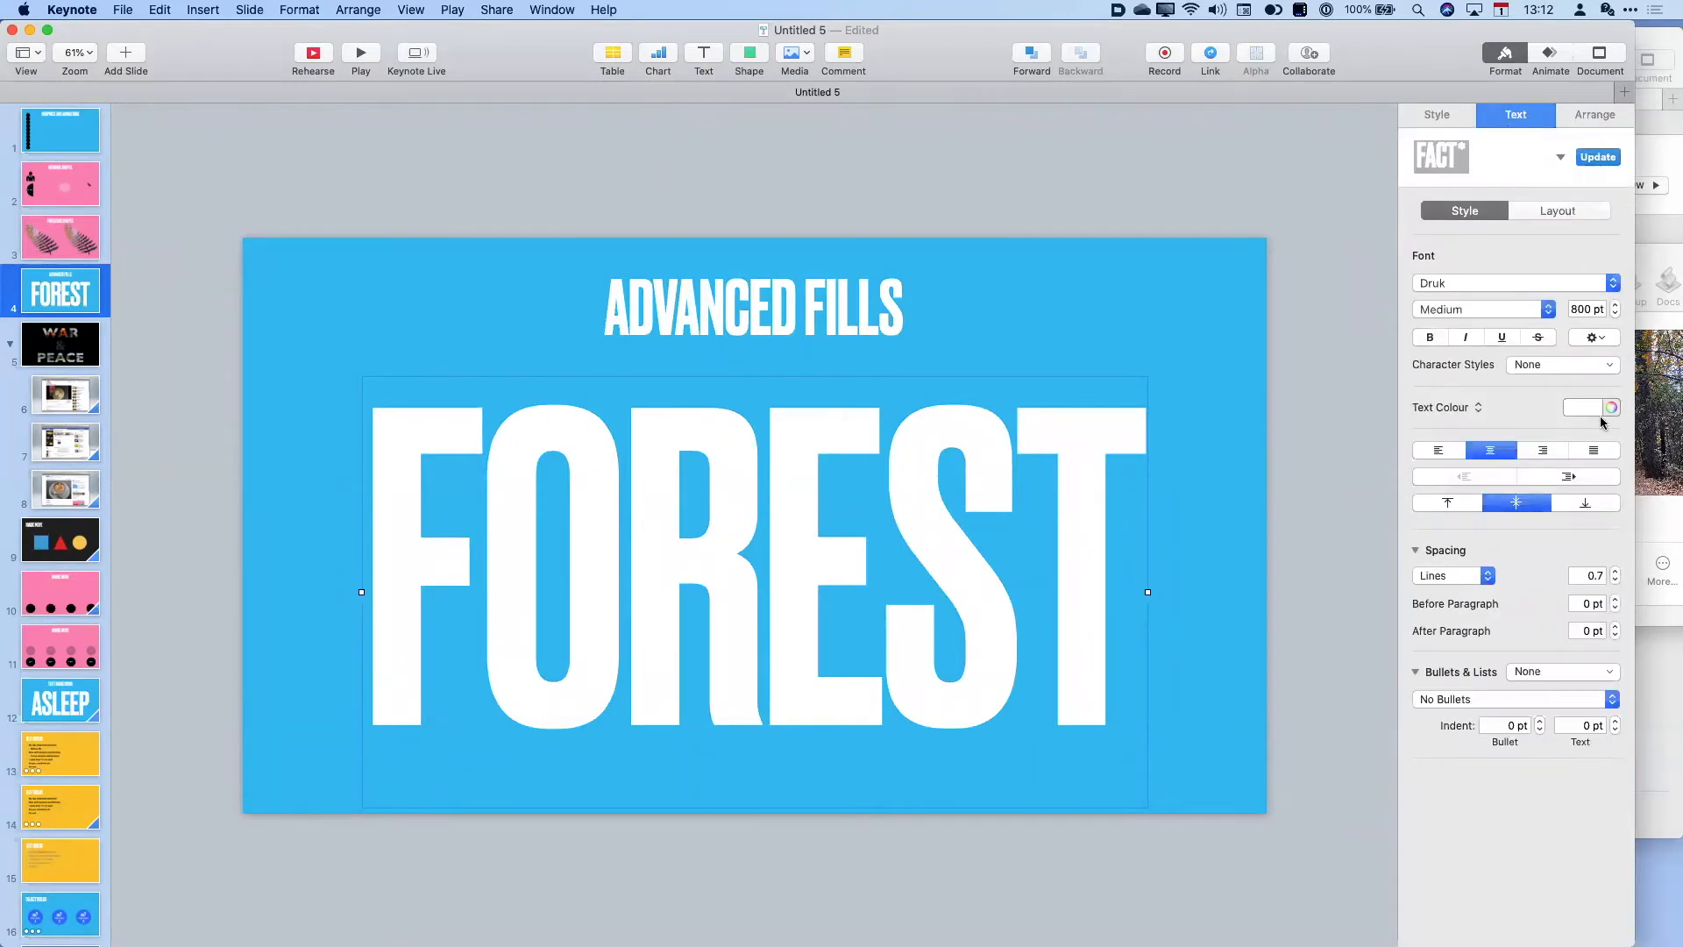
{"action": "left_click", "coordinate": [1597, 407]}
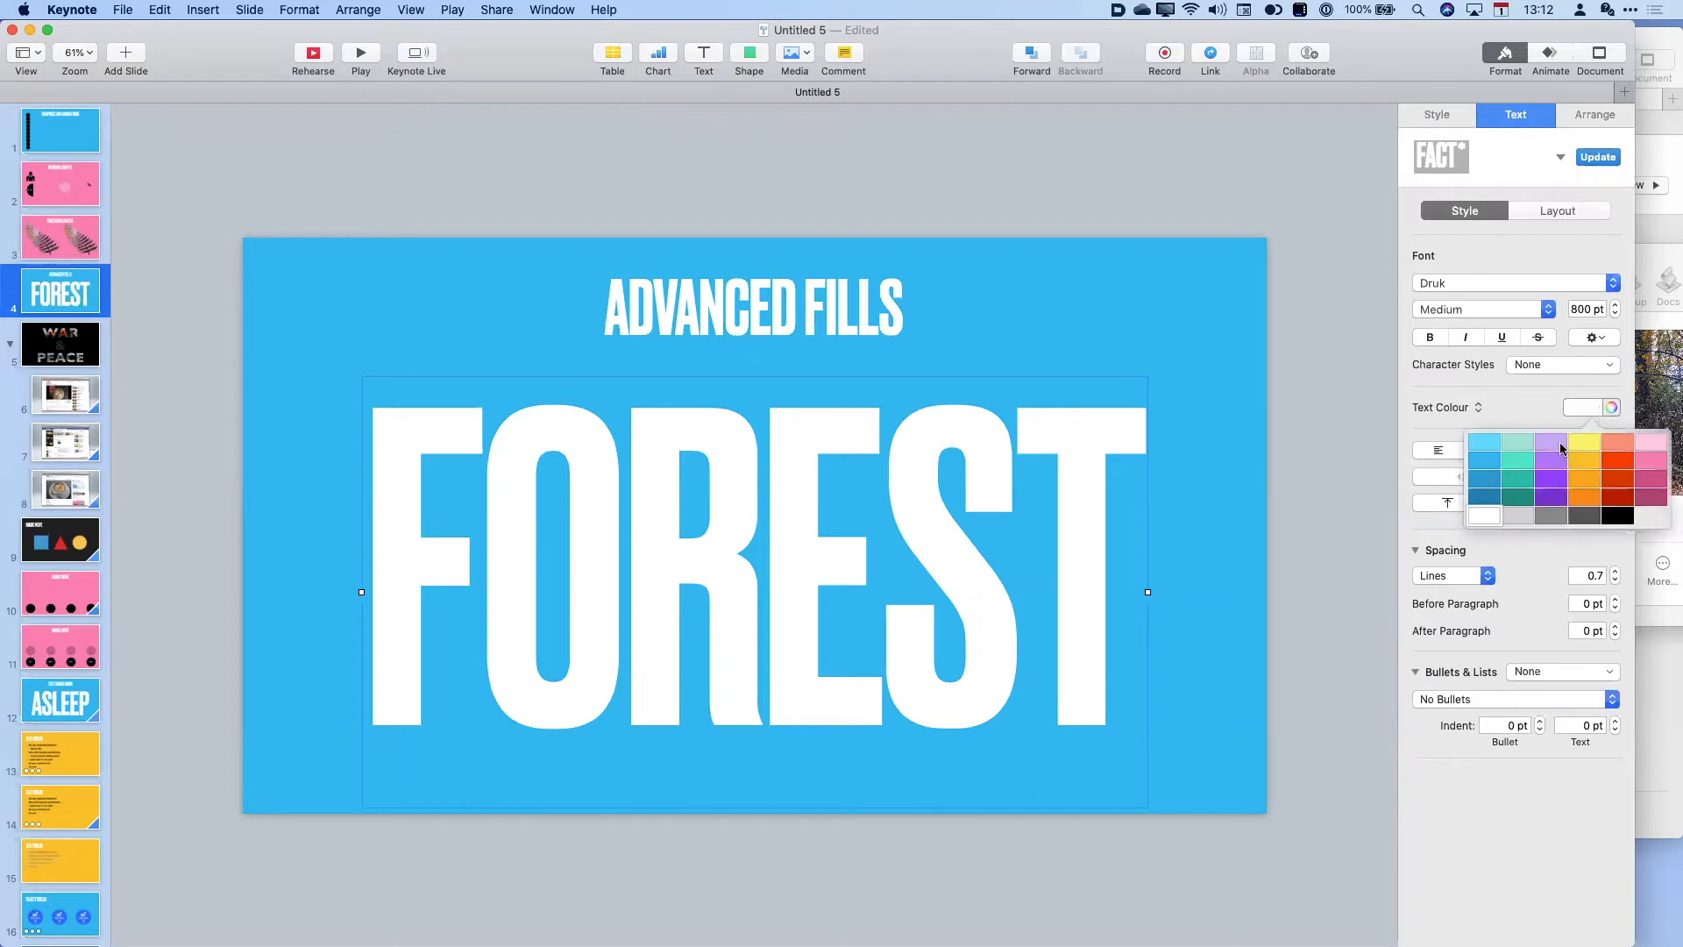
{"action": "left_click", "coordinate": [1555, 457]}
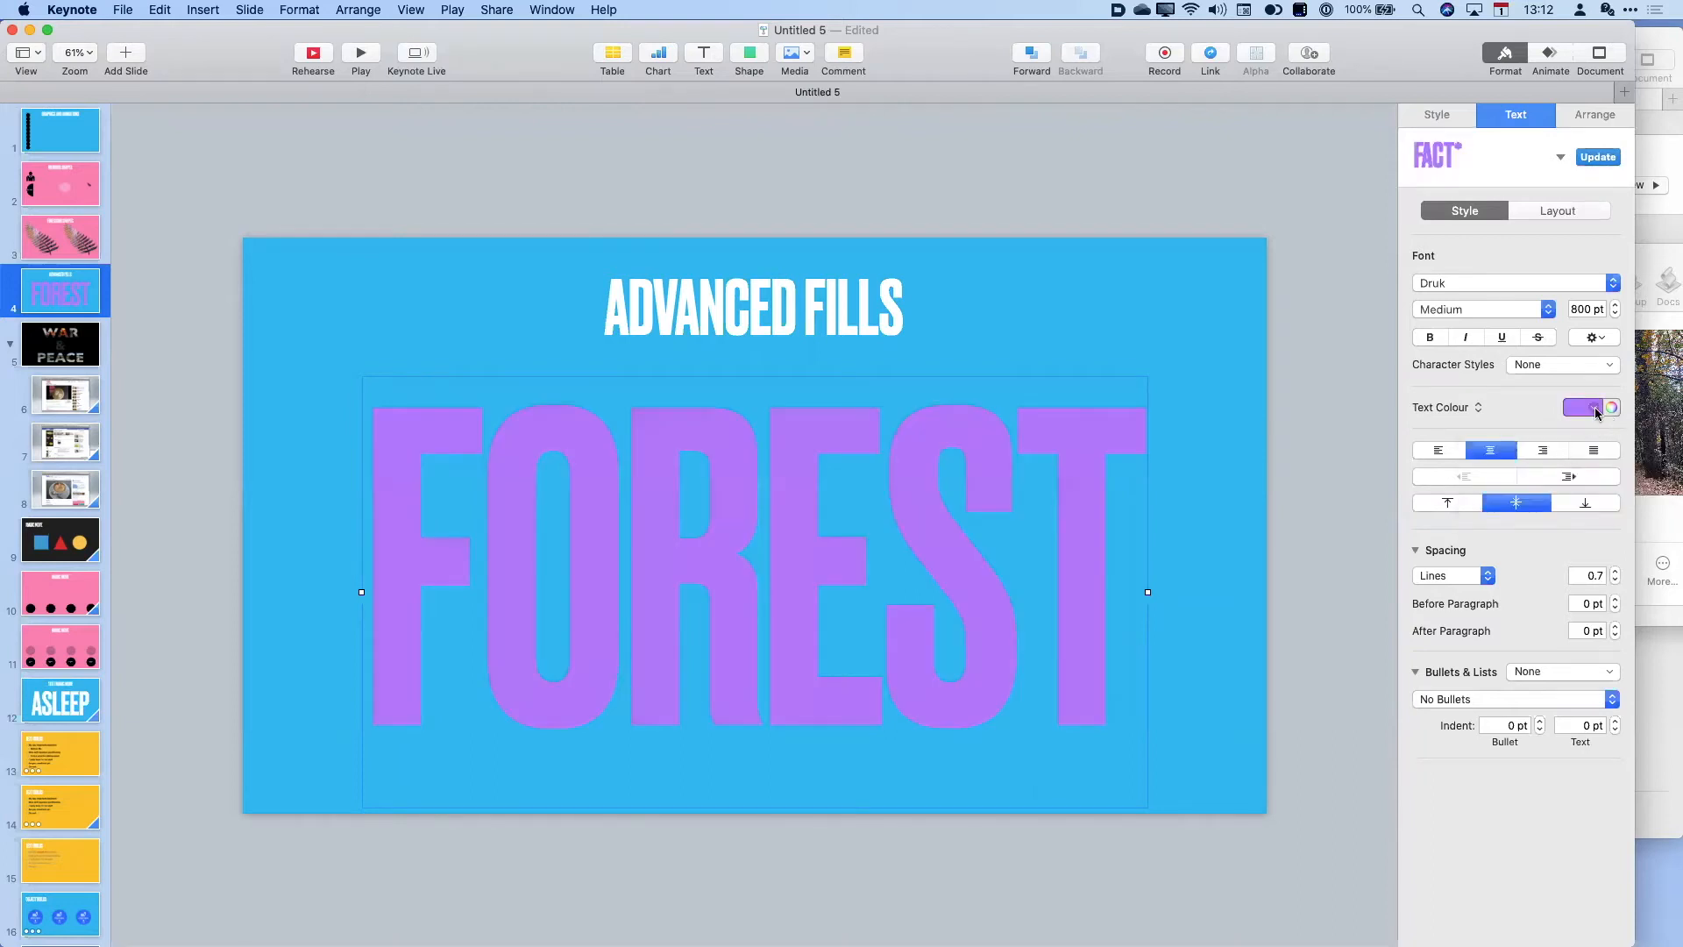
{"action": "left_click", "coordinate": [1596, 407]}
{"action": "left_click", "coordinate": [1480, 445]}
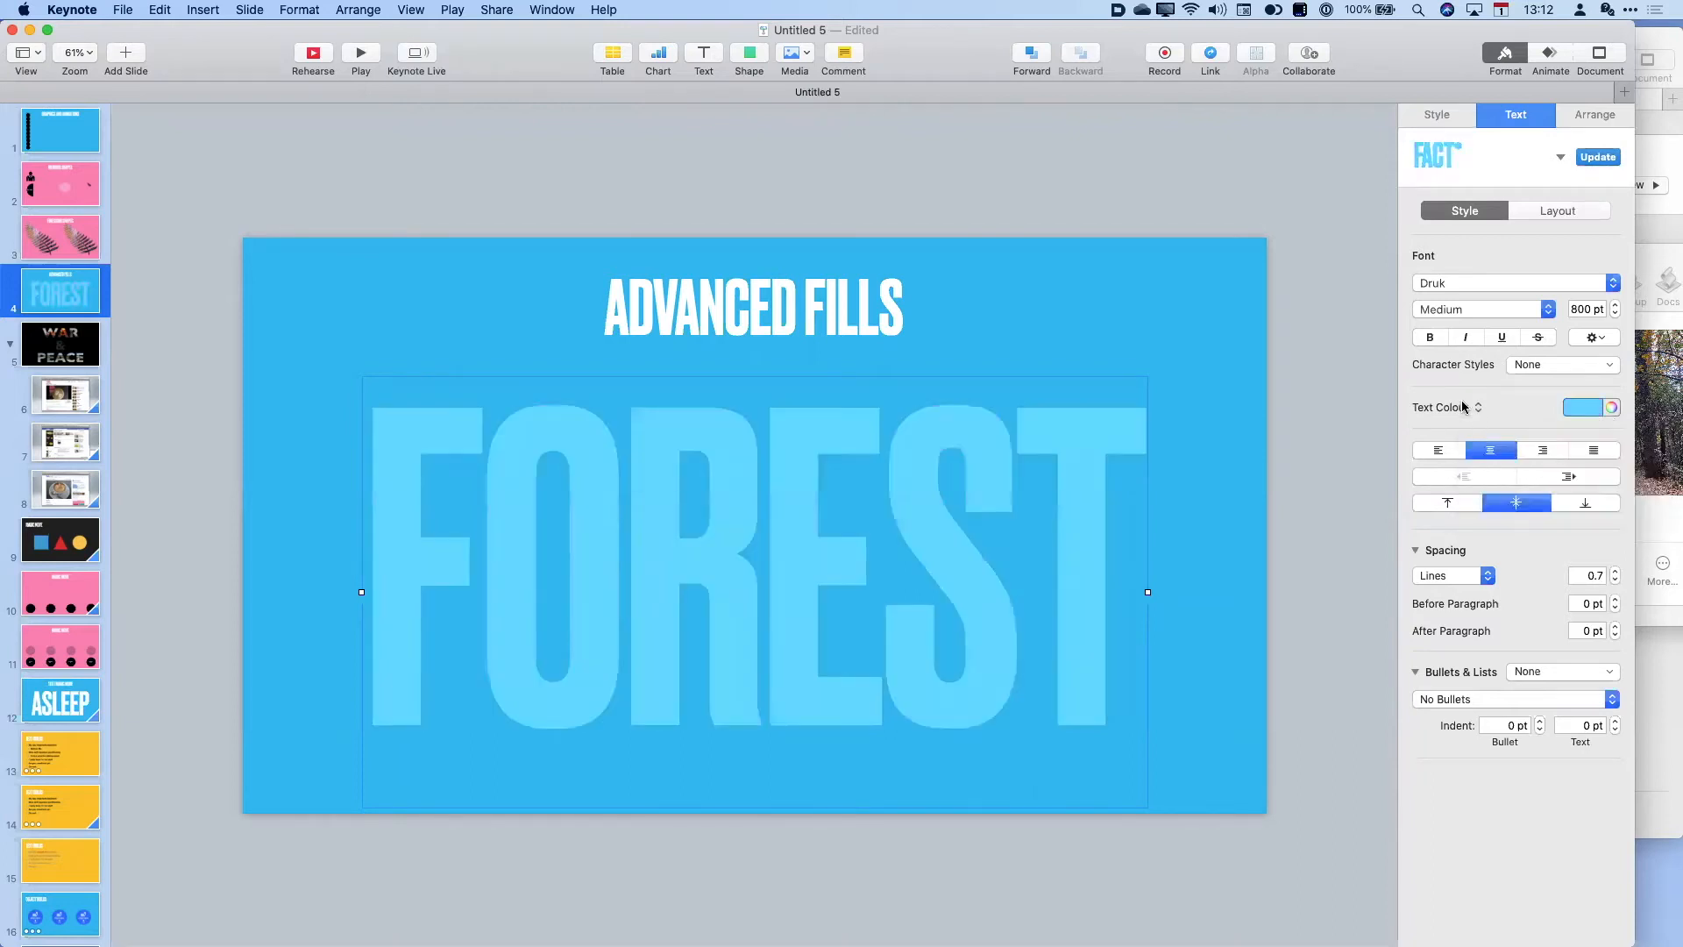
- Apply a Gradient Fill to the FOREST text and swap its two gradient colours
{"action": "left_click", "coordinate": [1466, 408]}
{"action": "left_click", "coordinate": [1462, 424]}
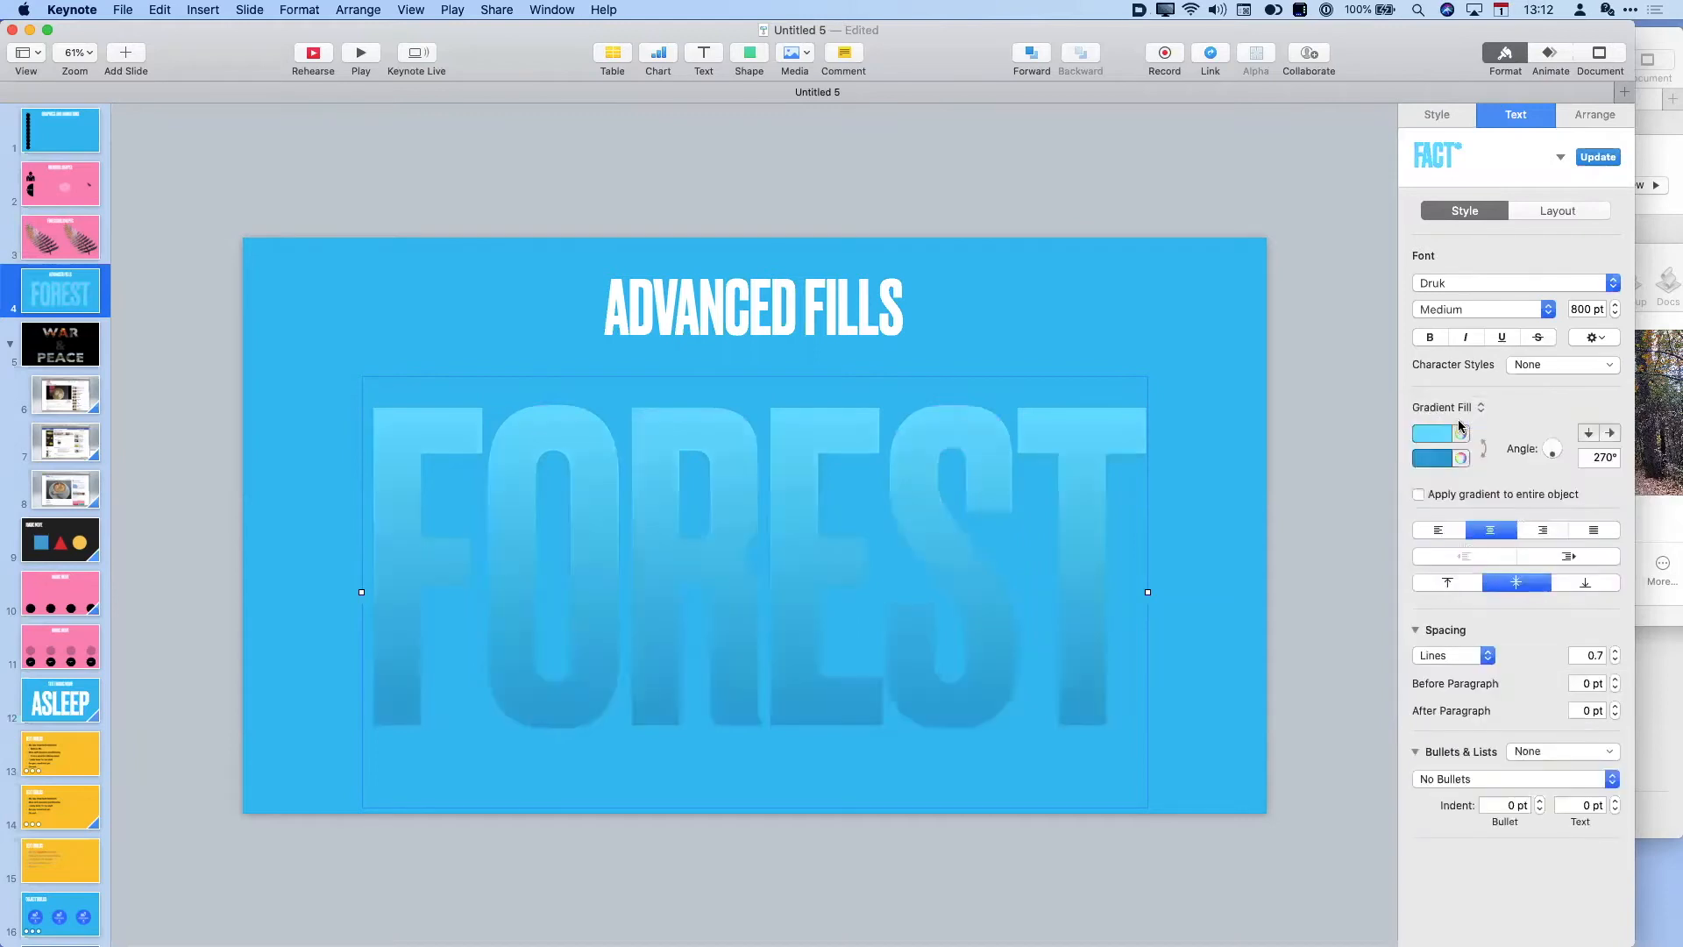
{"action": "left_click", "coordinate": [1483, 447]}
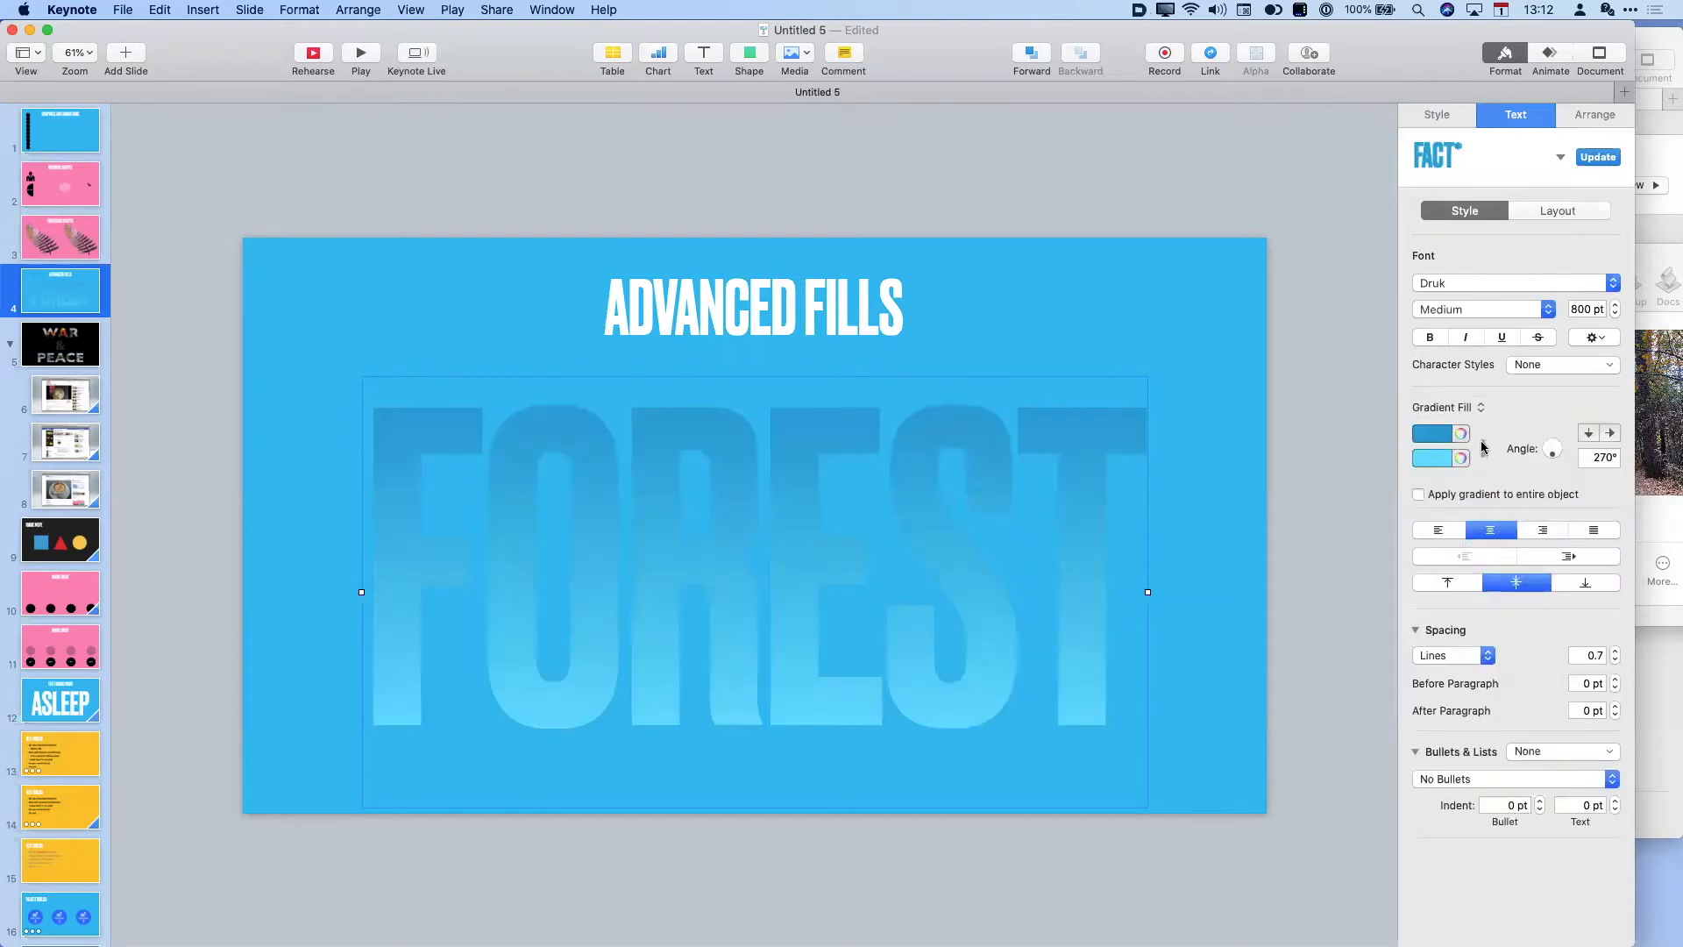
- Fill the FOREST text with the forest photo using Image Fill, and check the image chooser without picking another picture
{"action": "left_click", "coordinate": [1460, 407]}
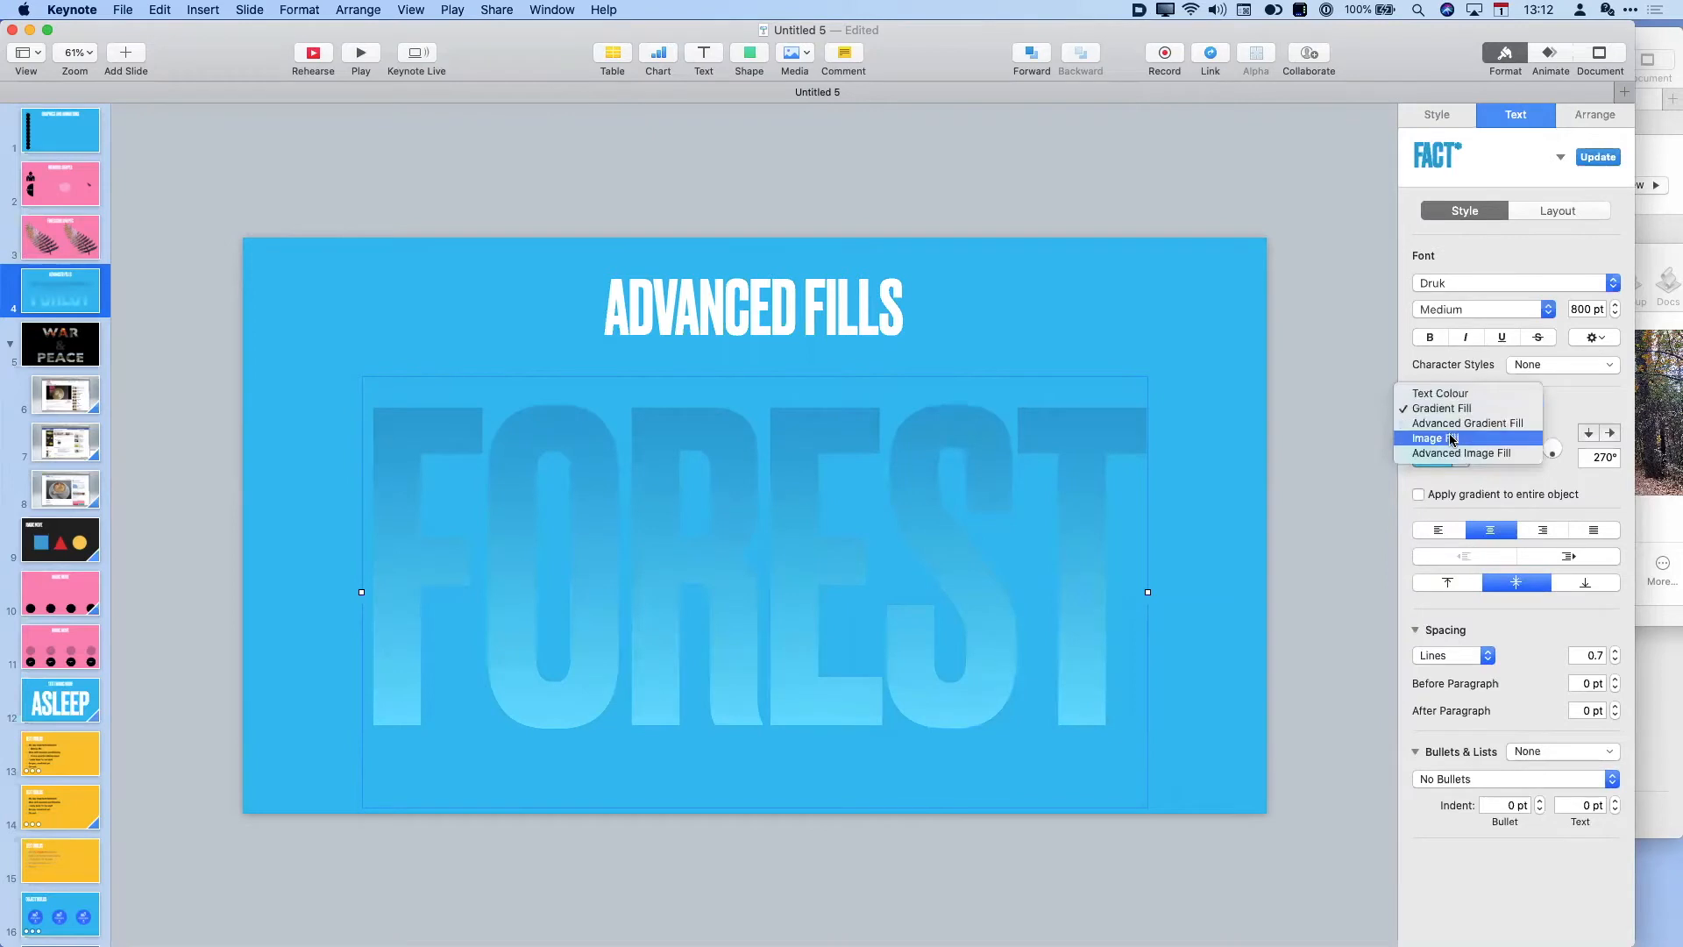
{"action": "left_click", "coordinate": [1451, 438]}
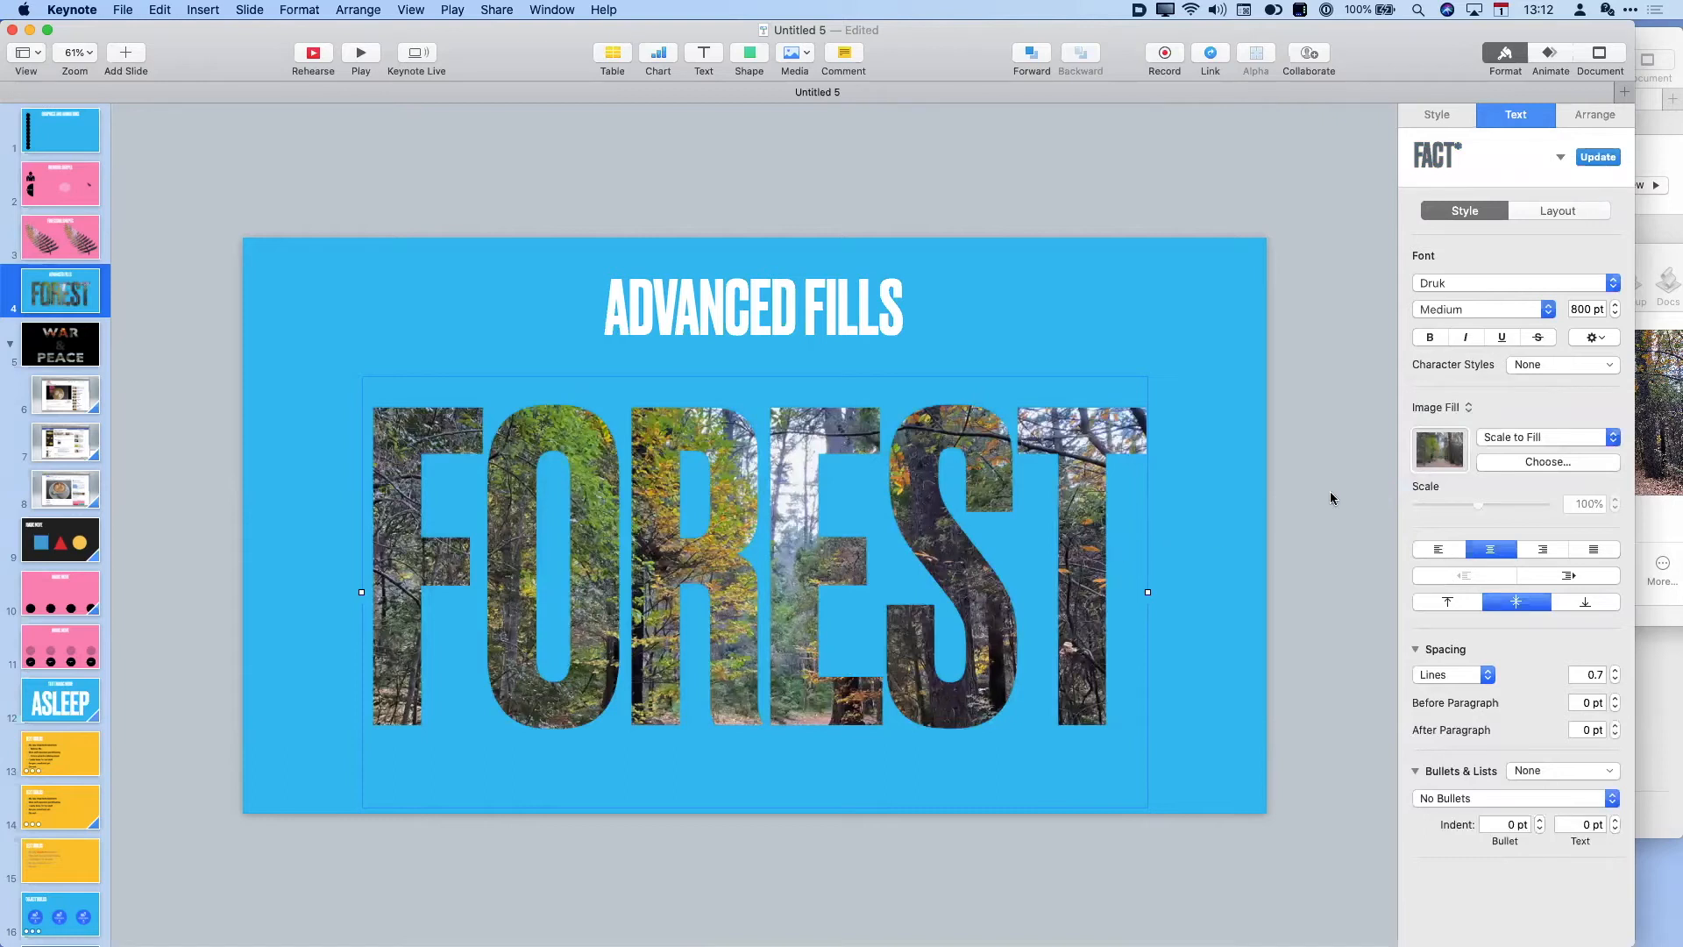
{"action": "left_click", "coordinate": [1560, 462]}
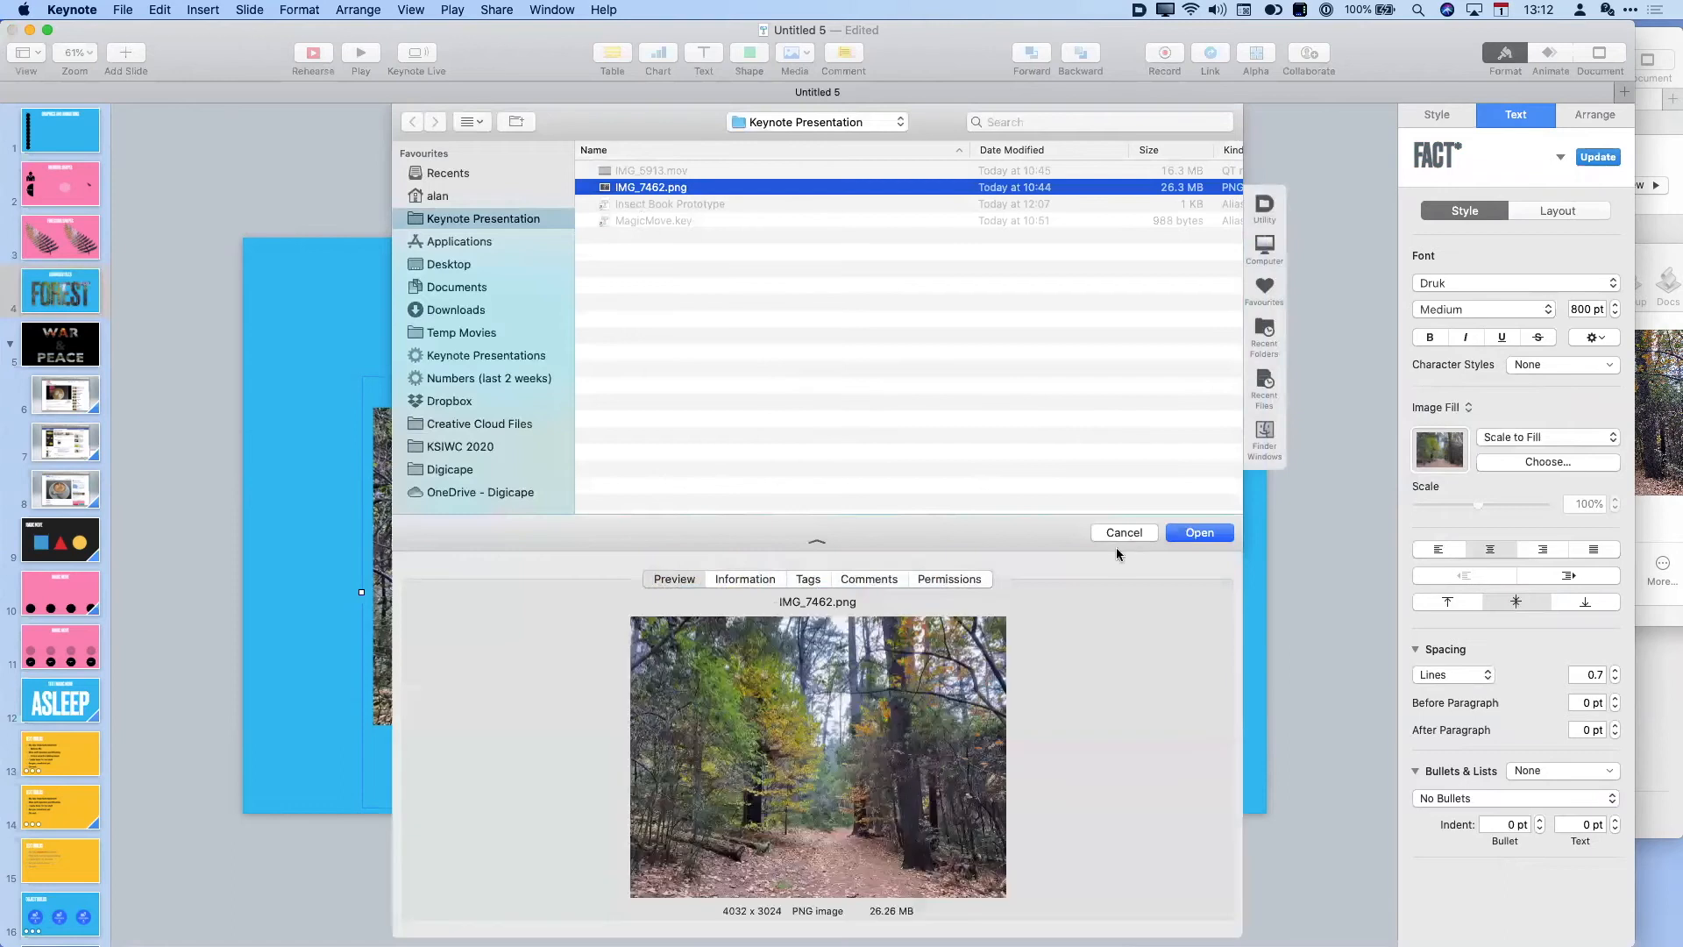
{"action": "left_click", "coordinate": [1127, 533]}
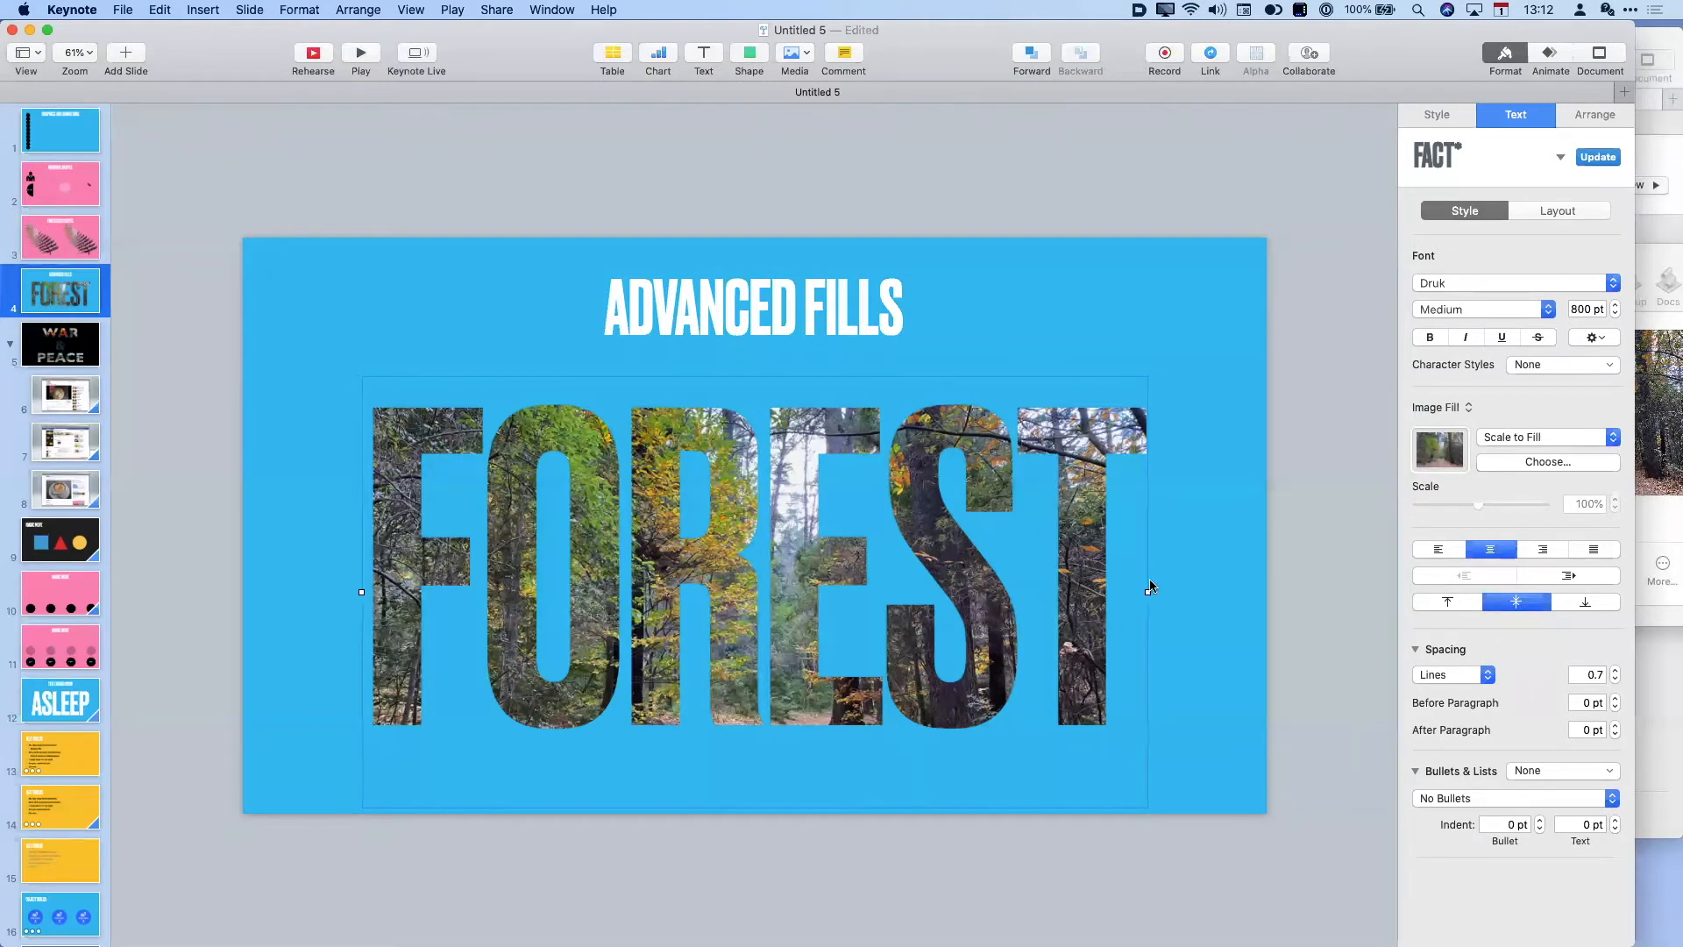
- Replace the word FOREST in the image-filled text with "PEACEFULLL"
{"action": "double_click", "coordinate": [1017, 581]}
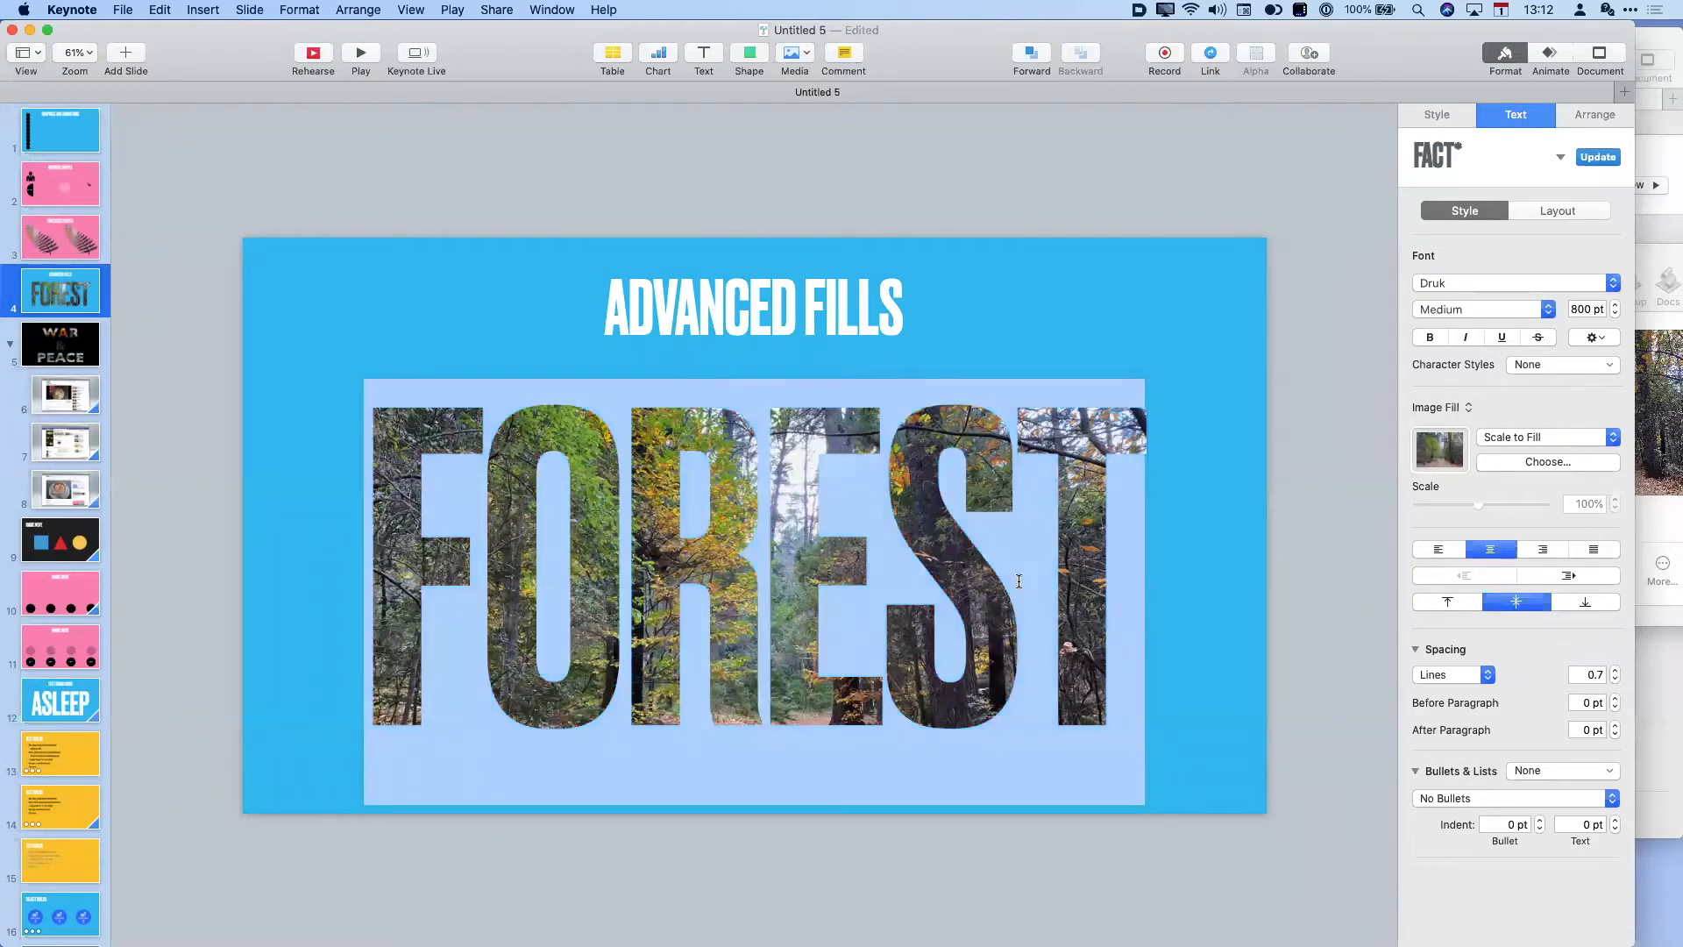
{"action": "type", "text": "PEAC"}
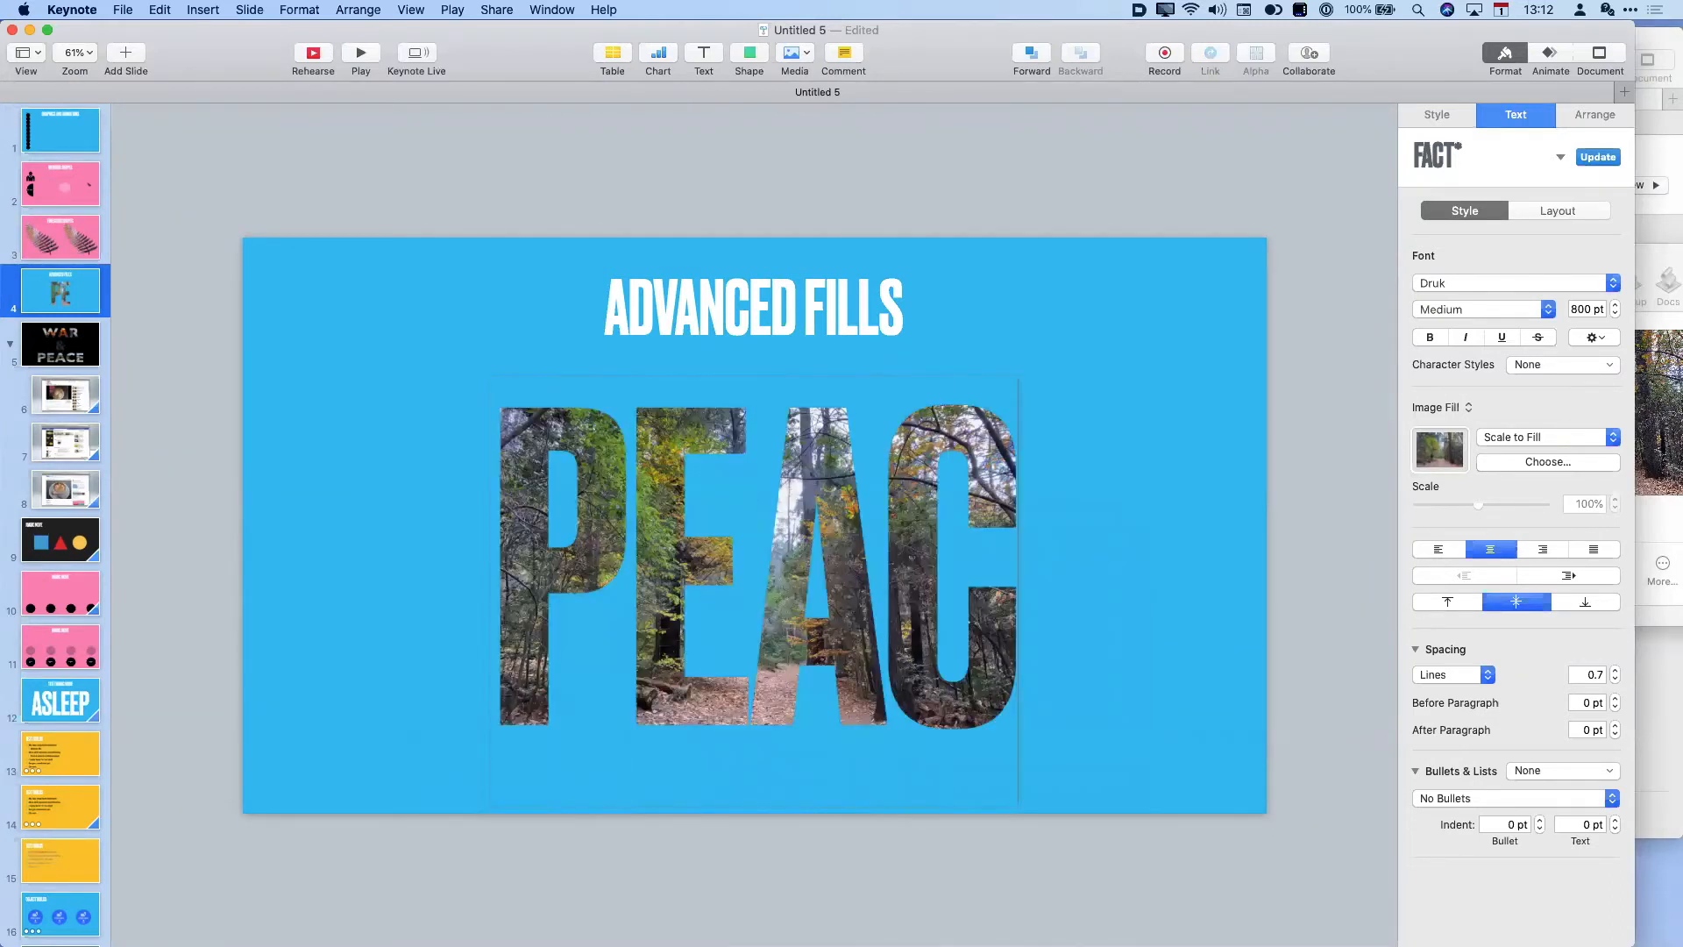
{"action": "type", "text": "EFULLL"}
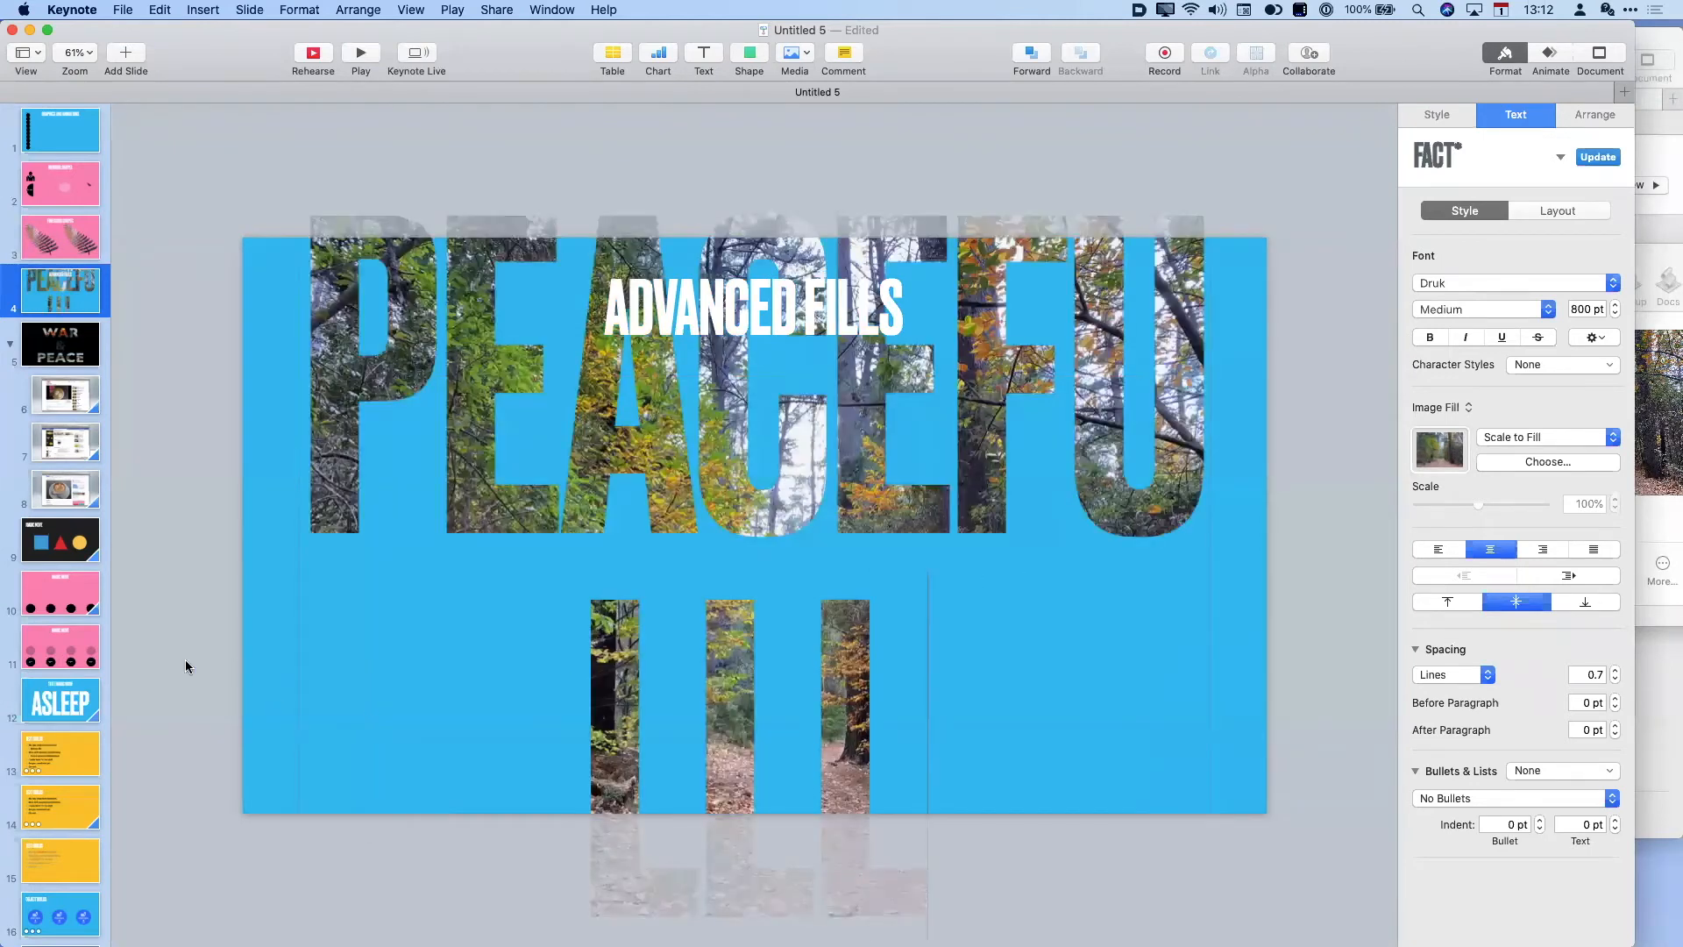
- Widen the PEACEFULLL text box on both sides so the word fits on one line
{"action": "left_click", "coordinate": [545, 597]}
{"action": "left_click", "coordinate": [1191, 588]}
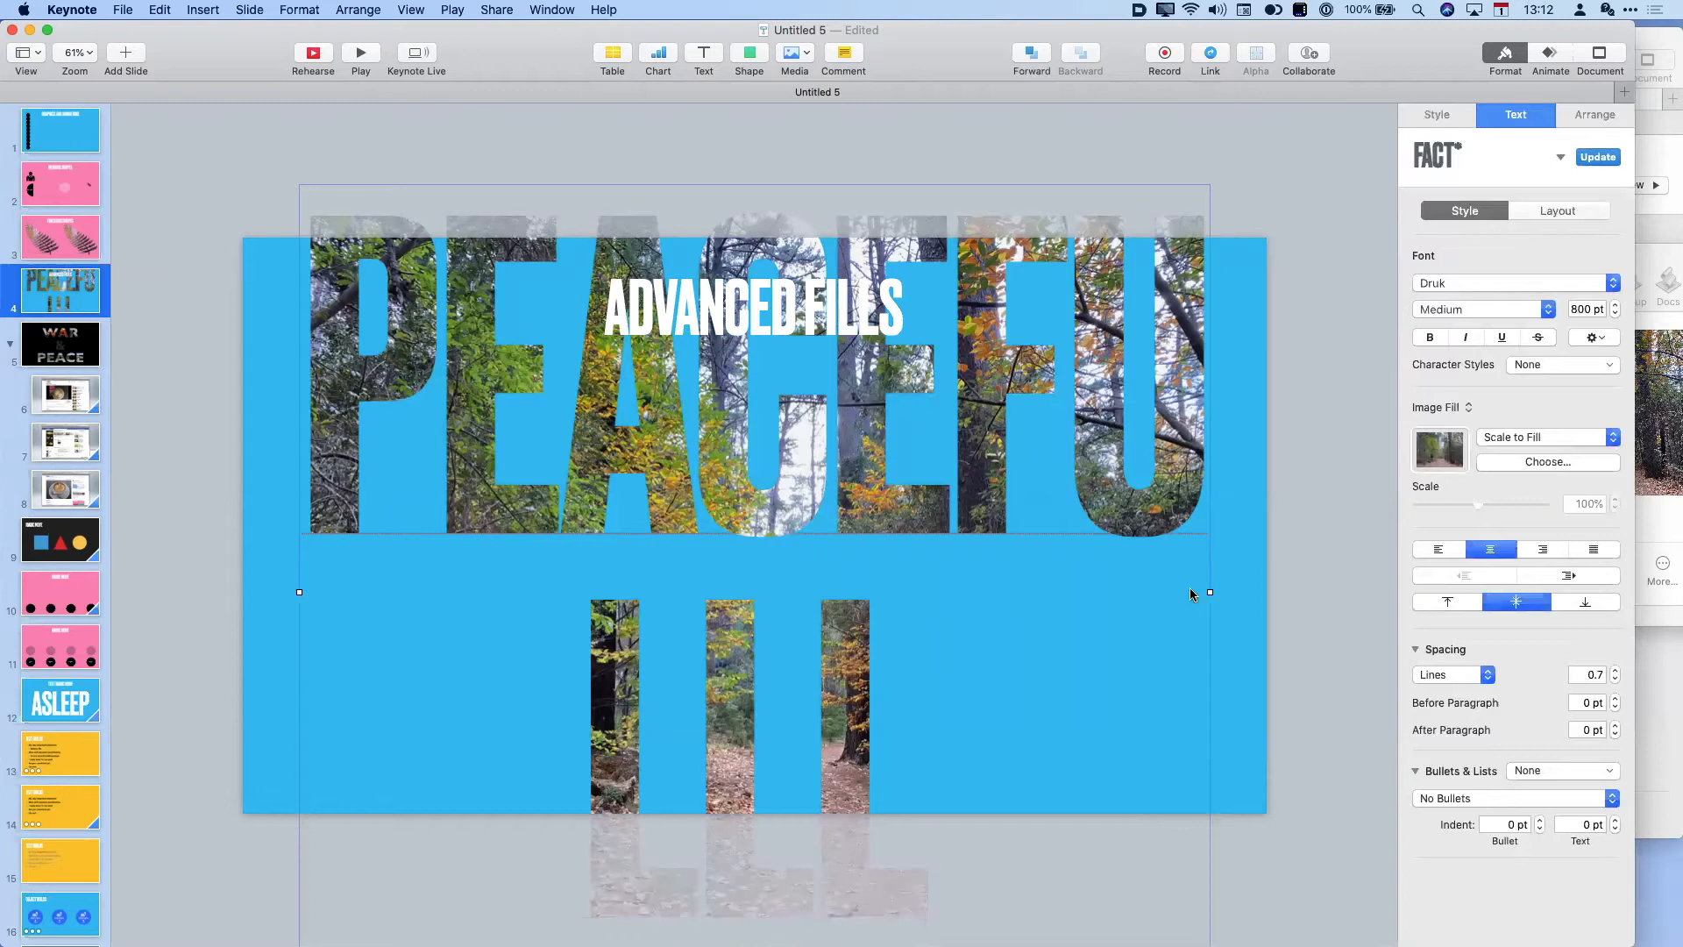
{"action": "left_click_drag", "start_coordinate": [1213, 589], "coordinate": [1411, 572]}
{"action": "left_click_drag", "start_coordinate": [303, 592], "coordinate": [7, 578]}
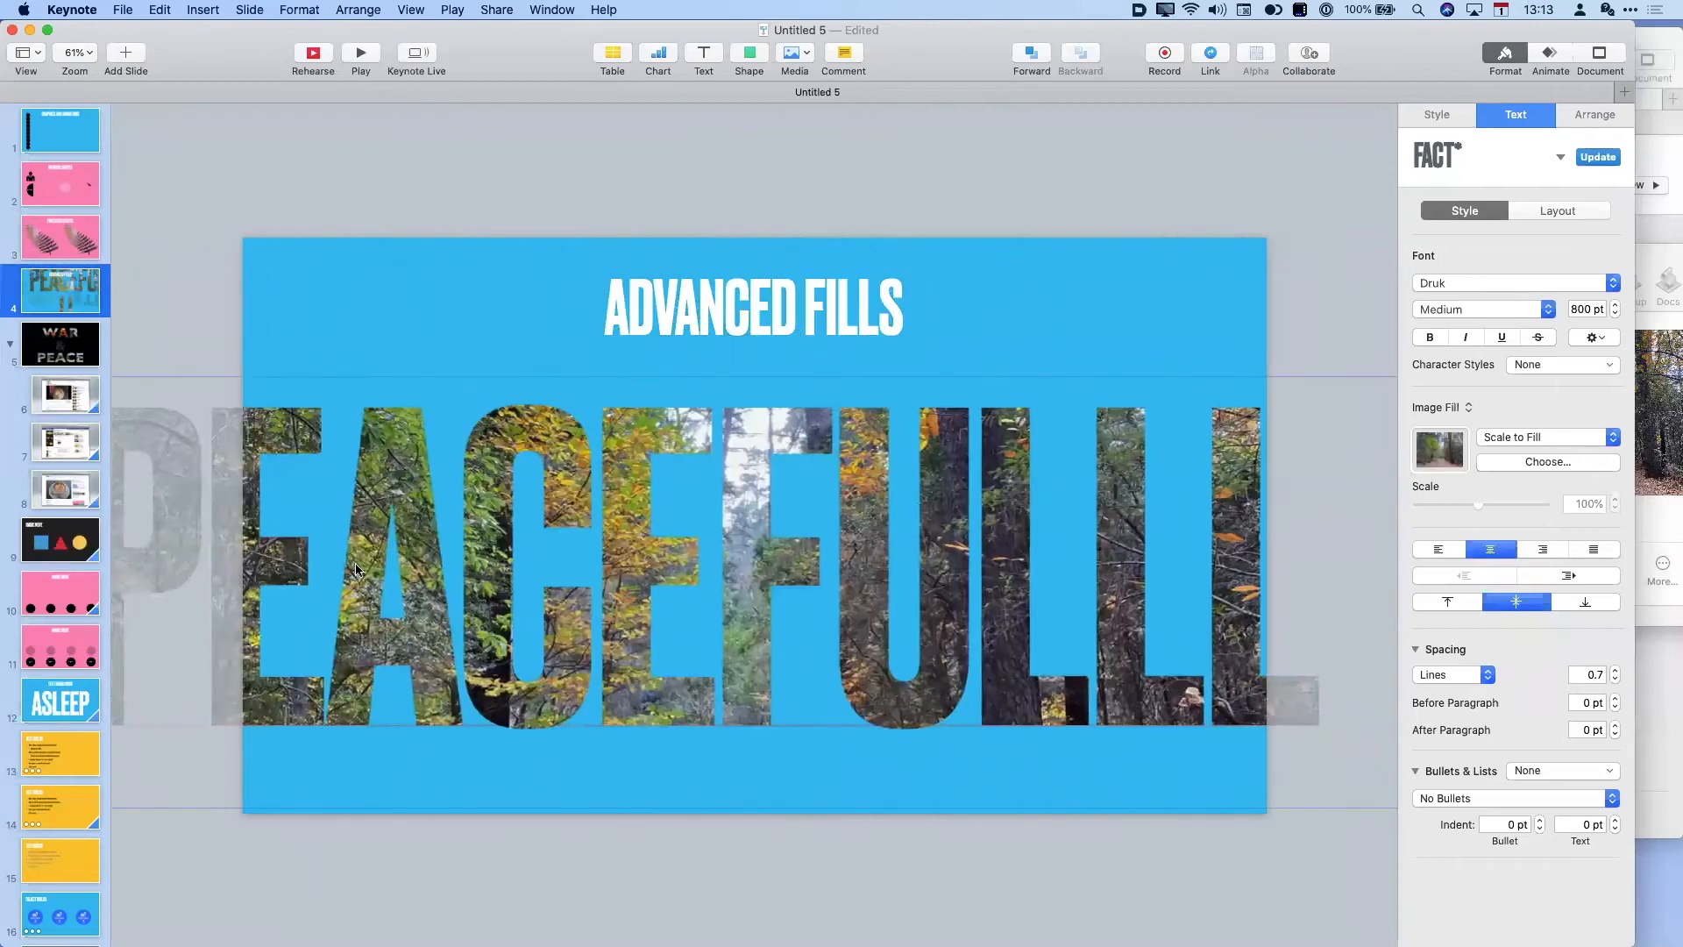
- Reduce the PEACEFULLL font size to 700 pt and finally 600 pt, and nudge the text slightly left and up
{"action": "double_click", "coordinate": [550, 588]}
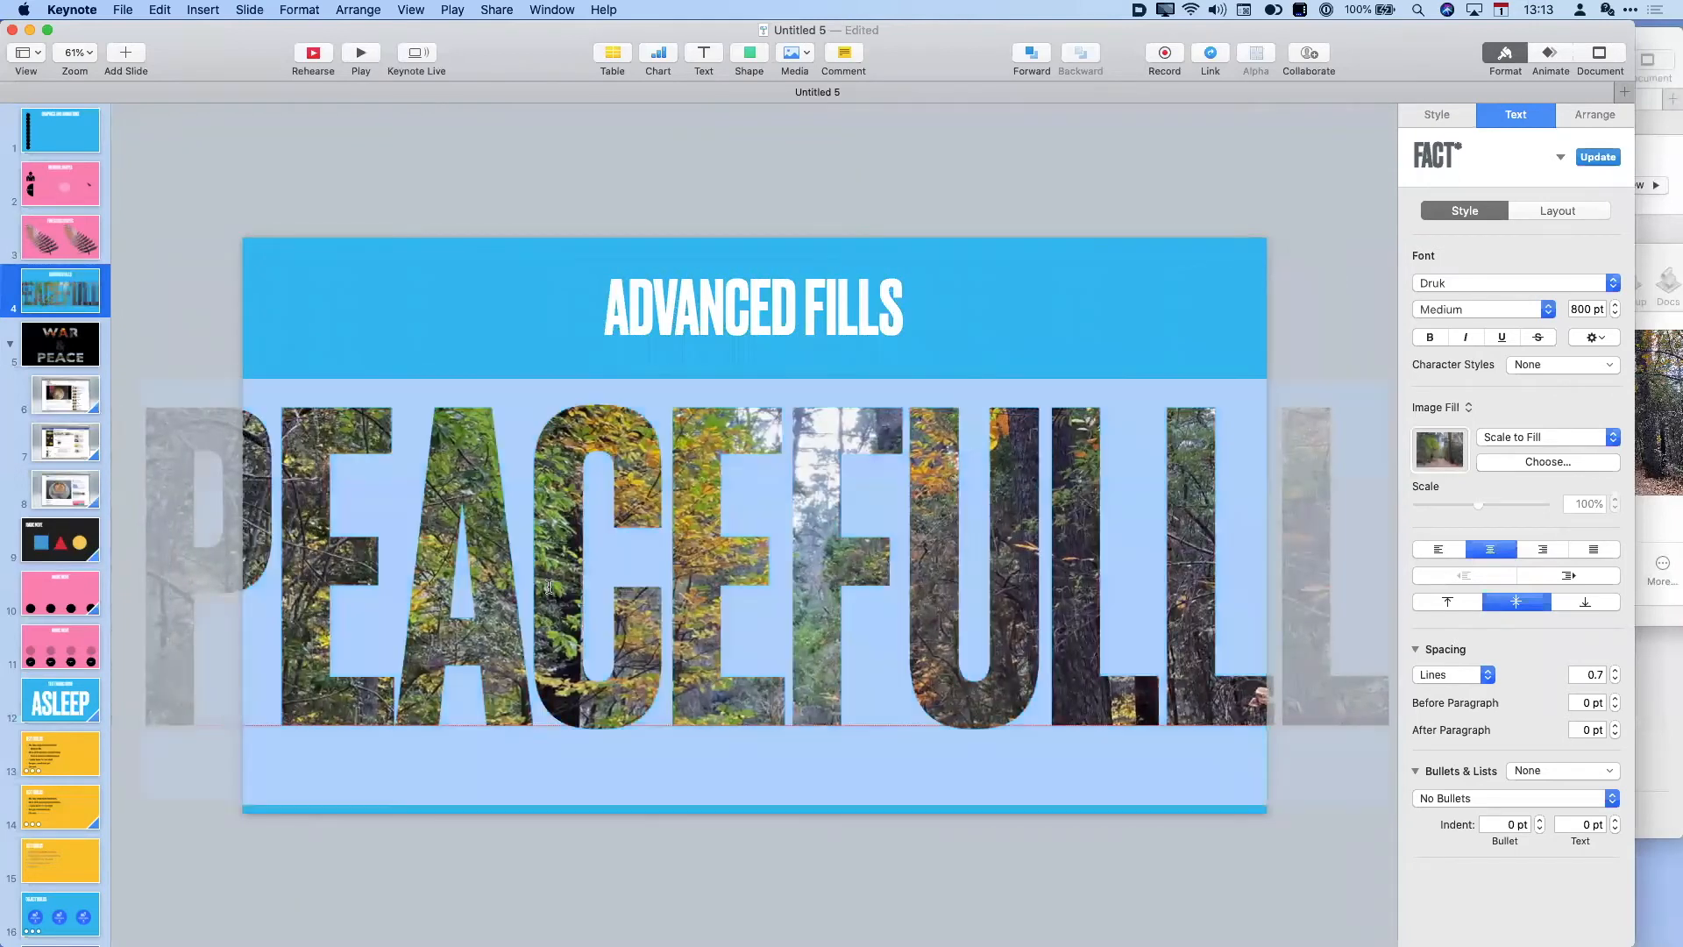
{"action": "double_click", "coordinate": [1587, 309]}
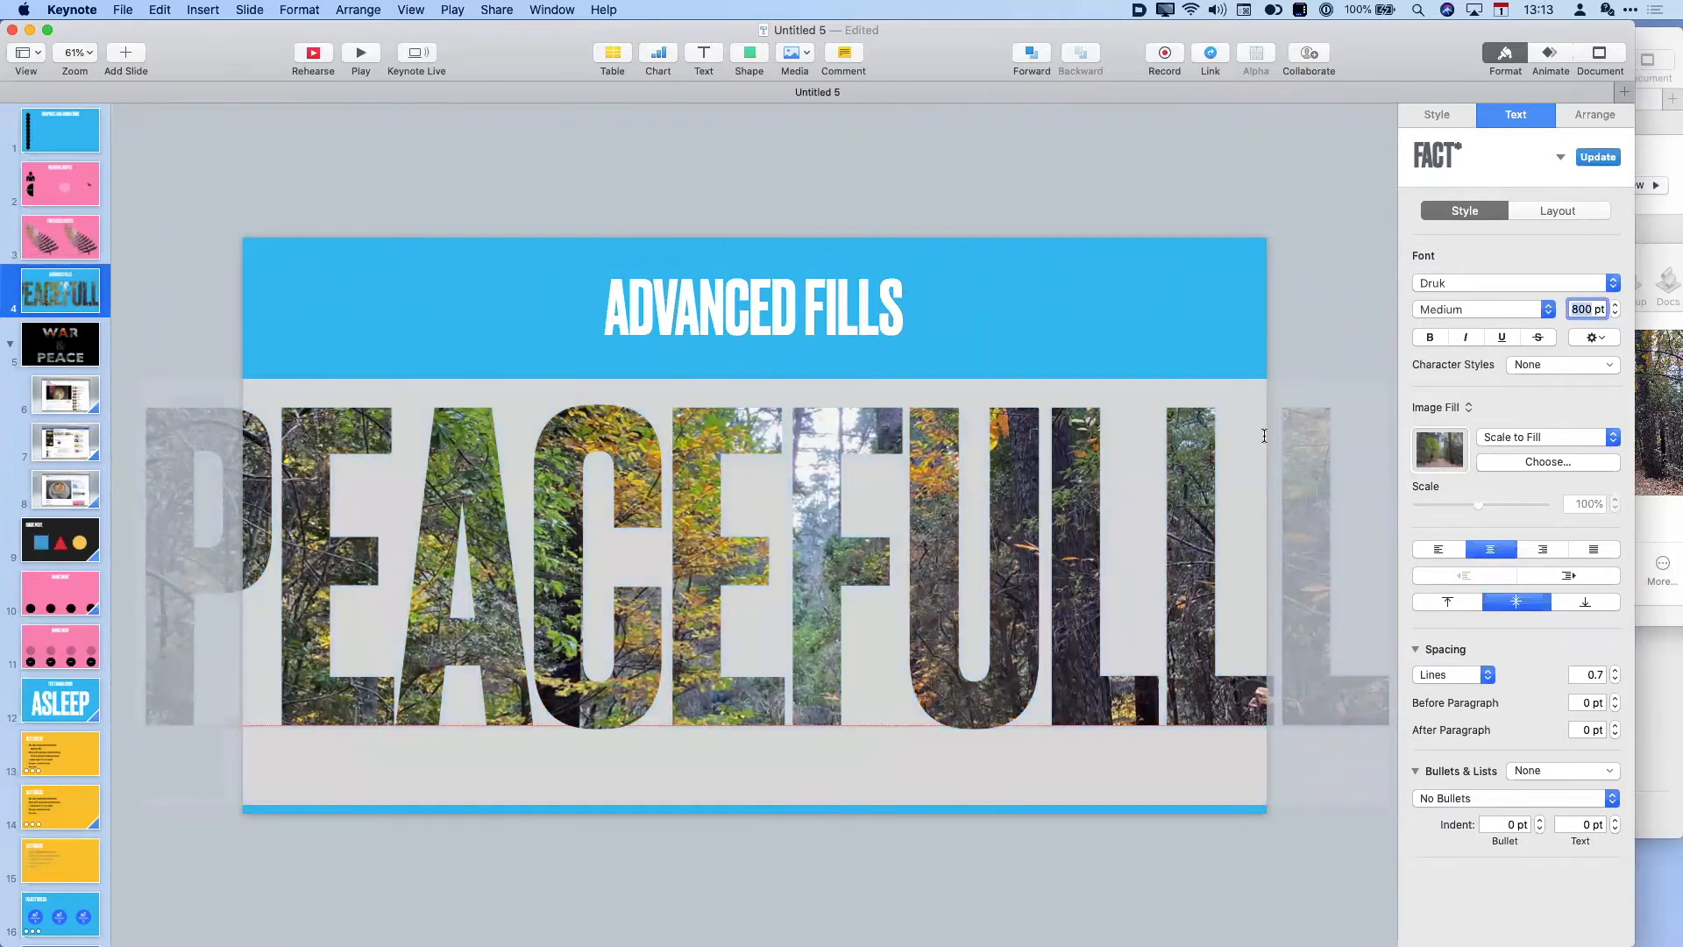
{"action": "type", "text": "700"}
{"action": "key", "text": "Return"}
{"action": "key", "text": "Tab"}
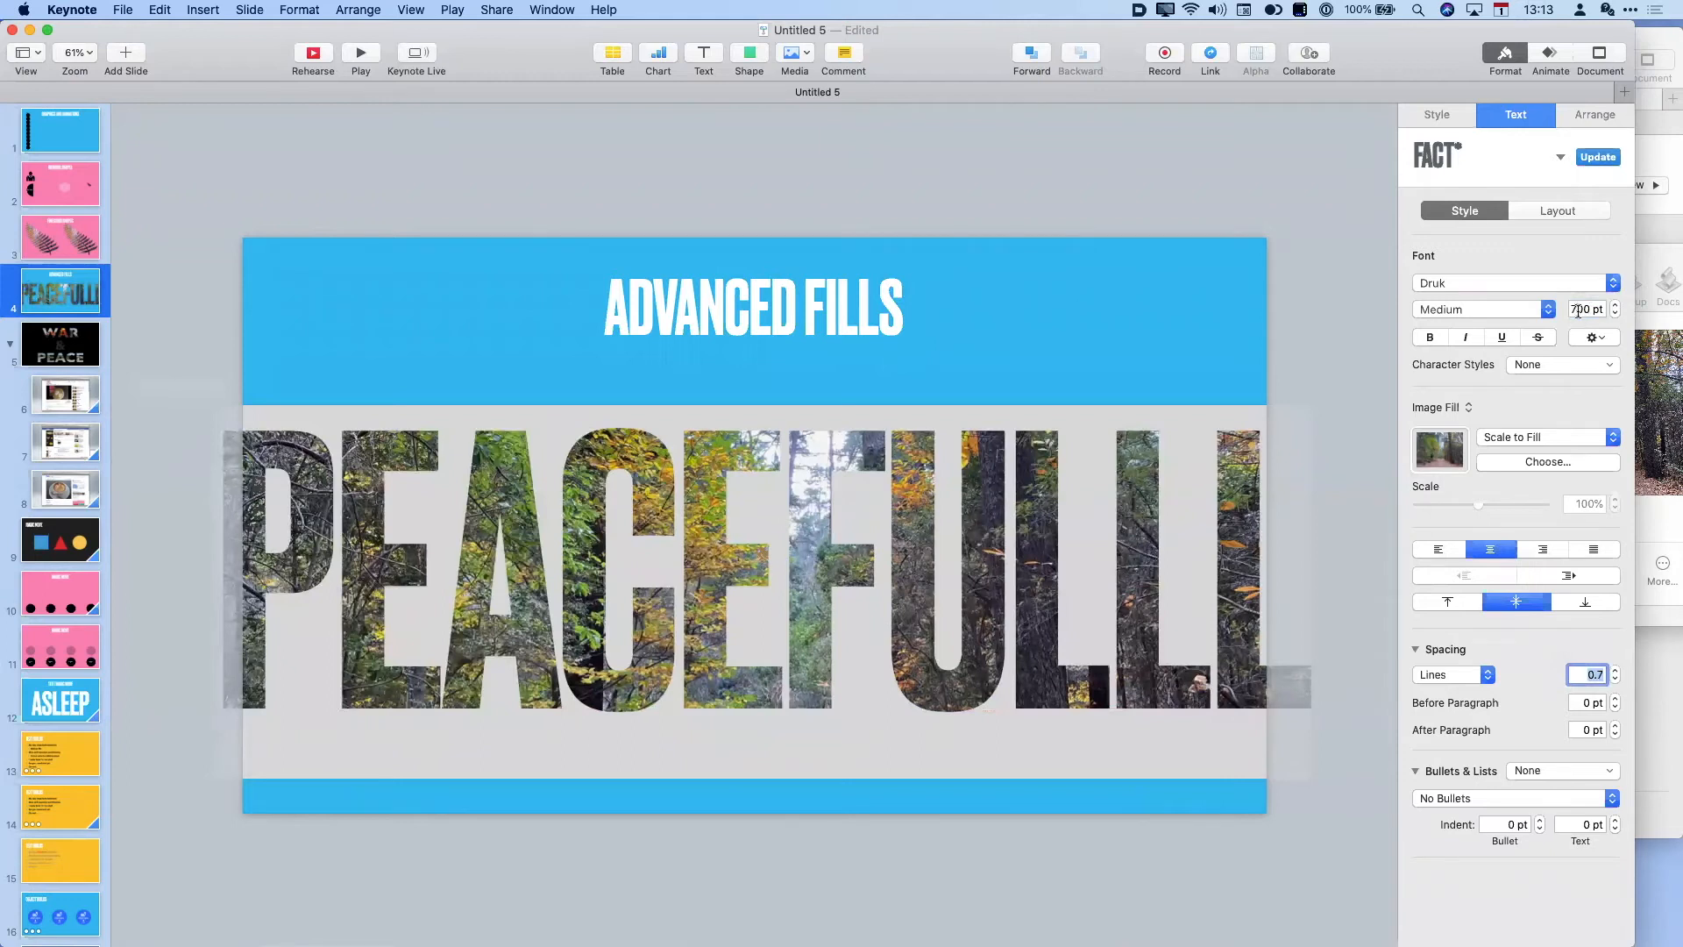
{"action": "key", "text": "shift+Tab"}
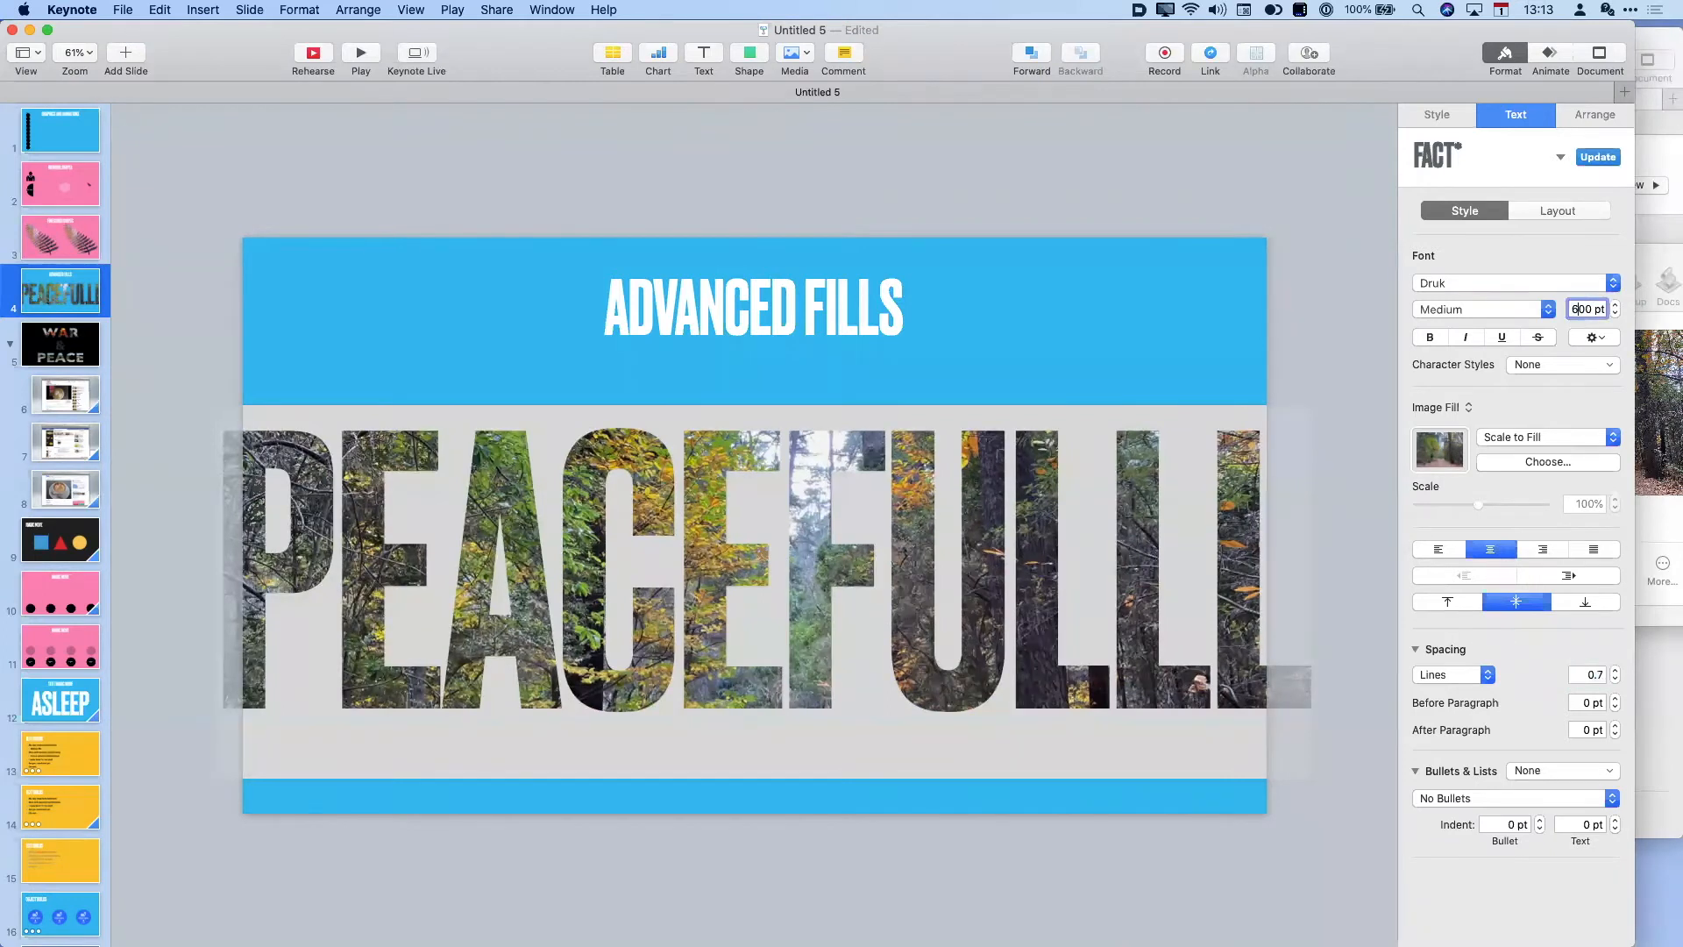
{"action": "type", "text": "600"}
{"action": "key", "text": "Return"}
{"action": "left_click", "coordinate": [1348, 233]}
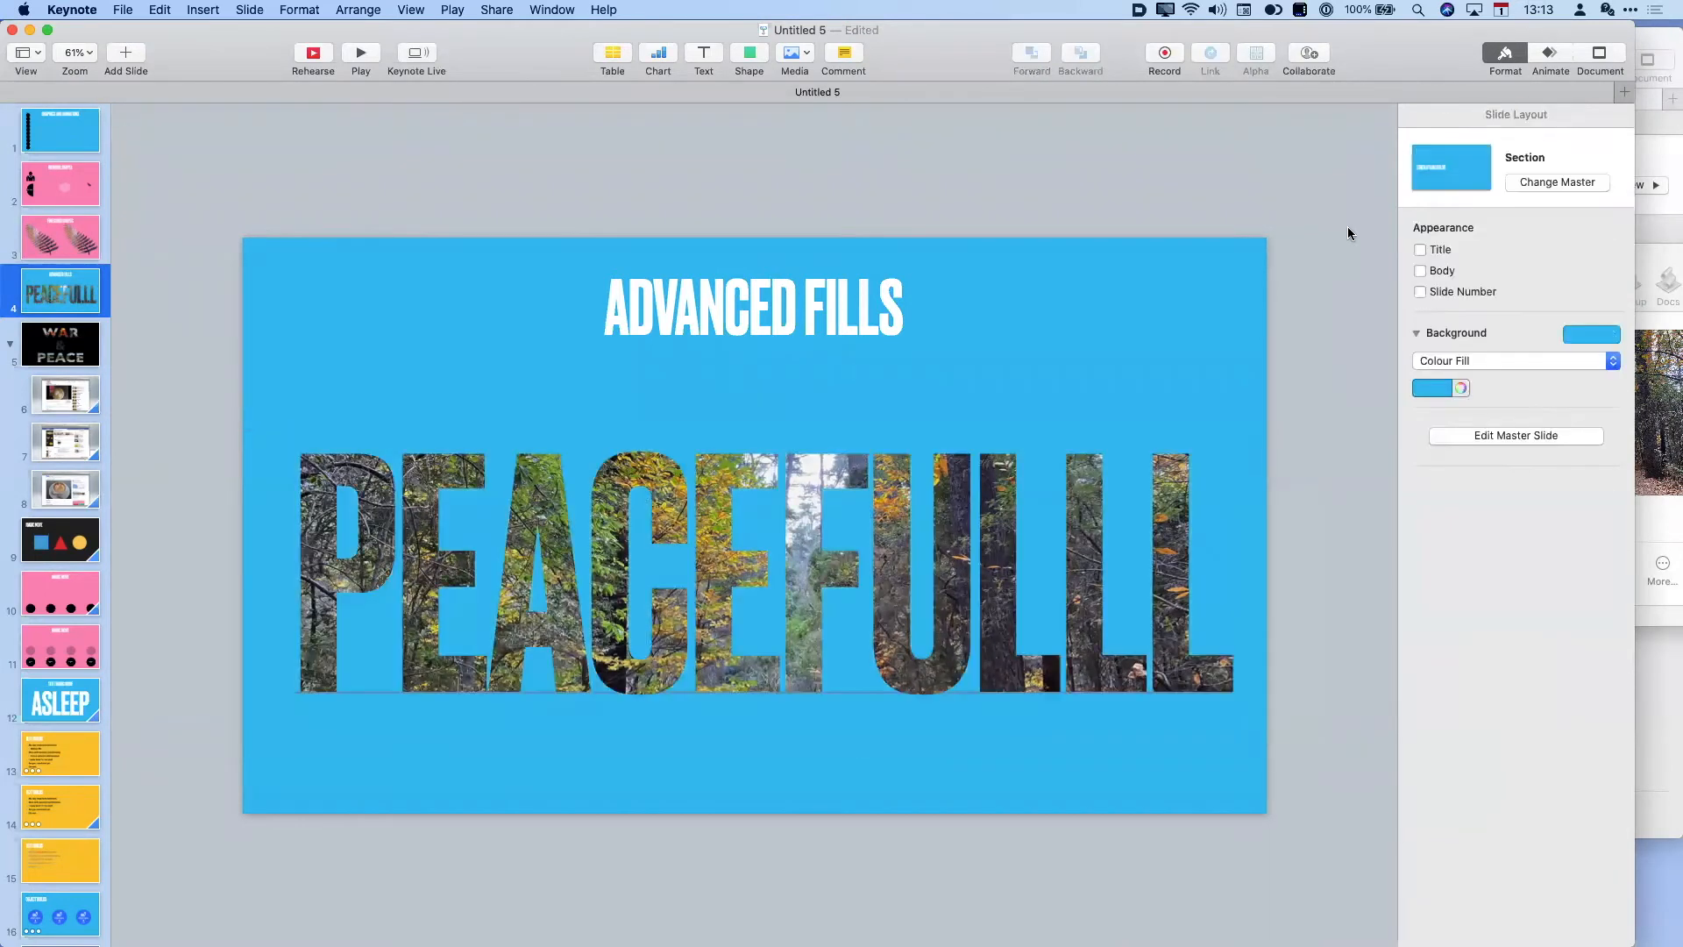
{"action": "left_click_drag", "start_coordinate": [993, 553], "coordinate": [984, 550]}
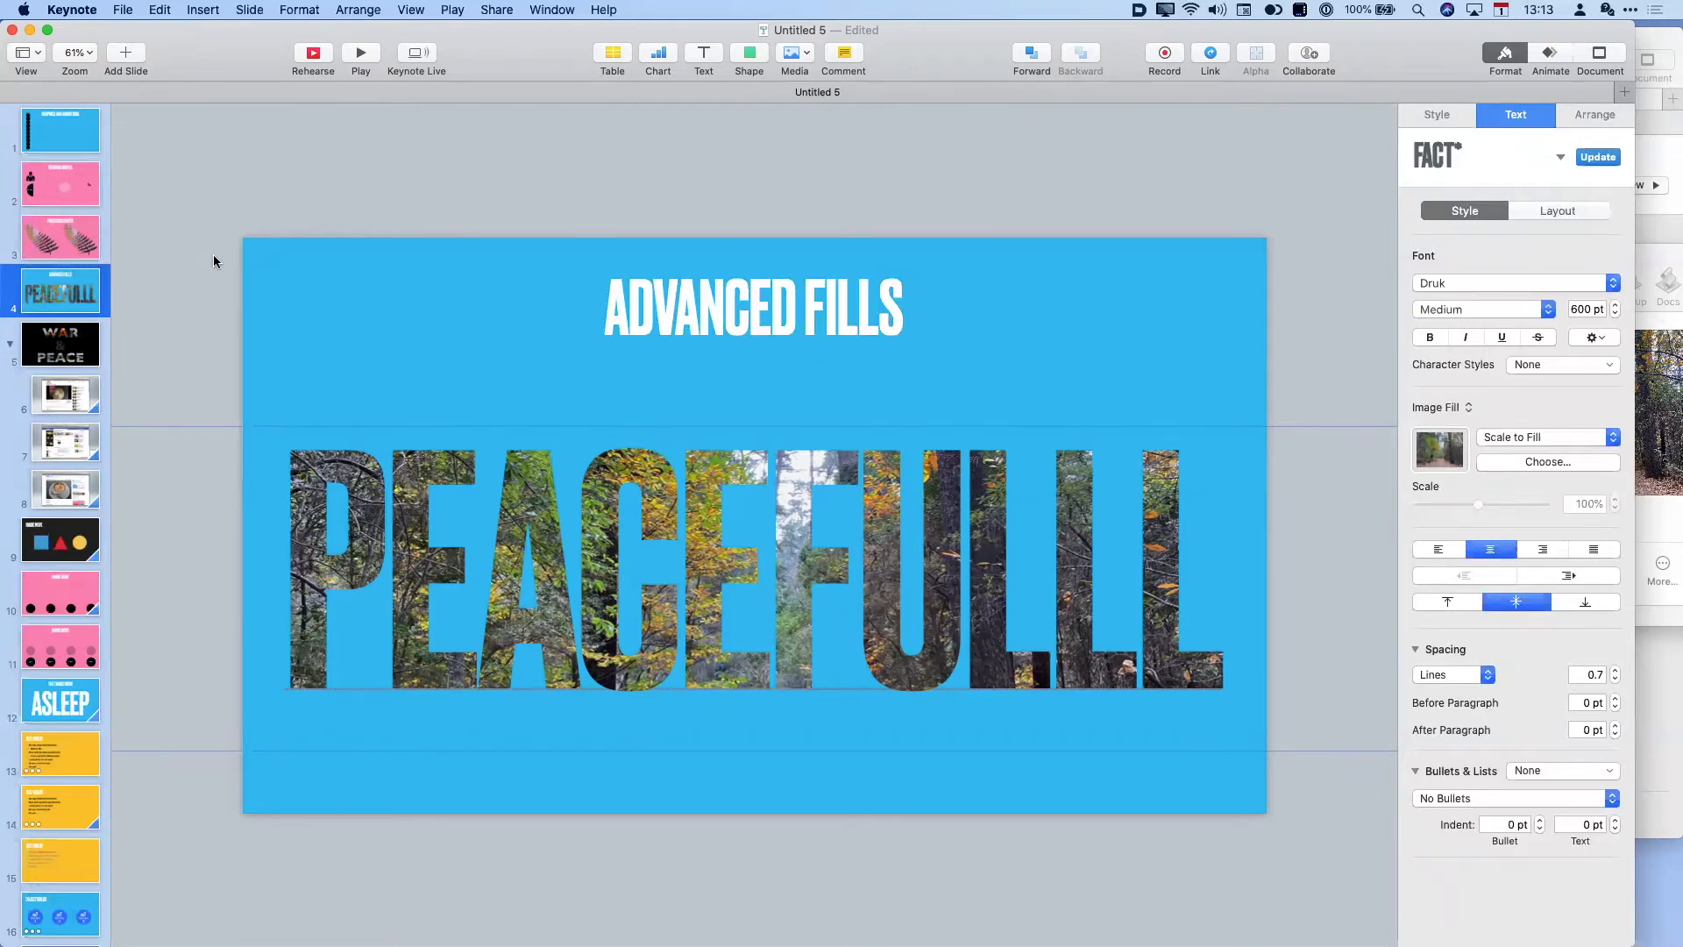
- Examine the War & Peace slide and compare the three browser-screenshot slides grouped beneath it, inspecting the YouTube slide's image
{"action": "left_click", "coordinate": [80, 348]}
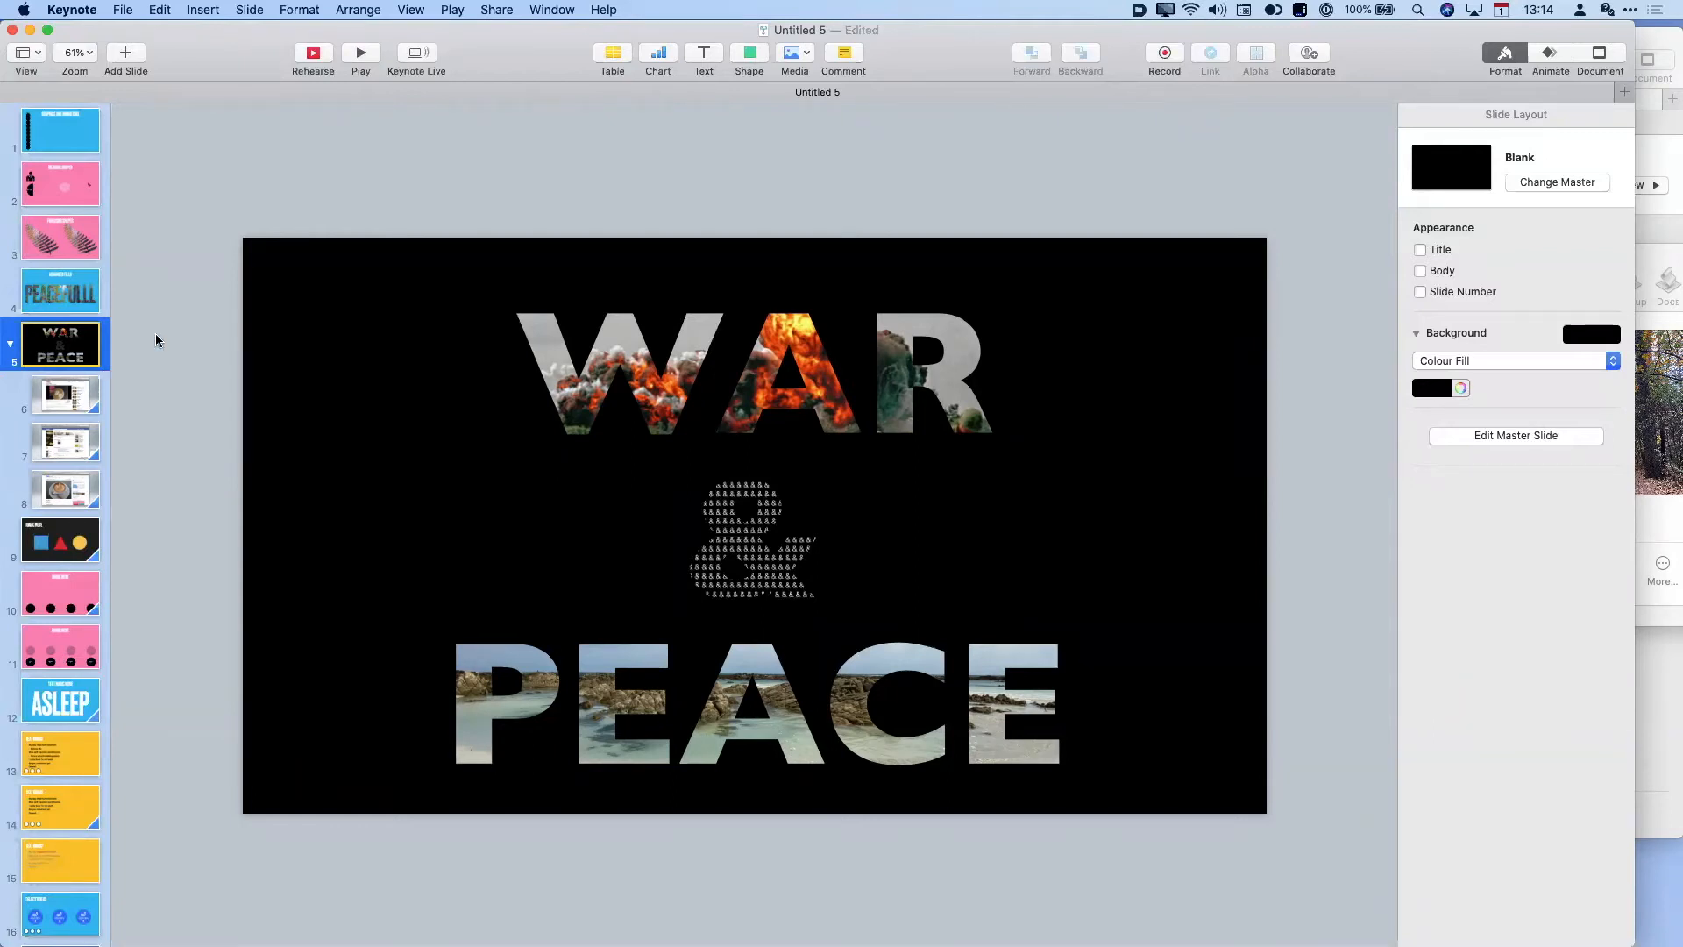
{"action": "left_click", "coordinate": [72, 391]}
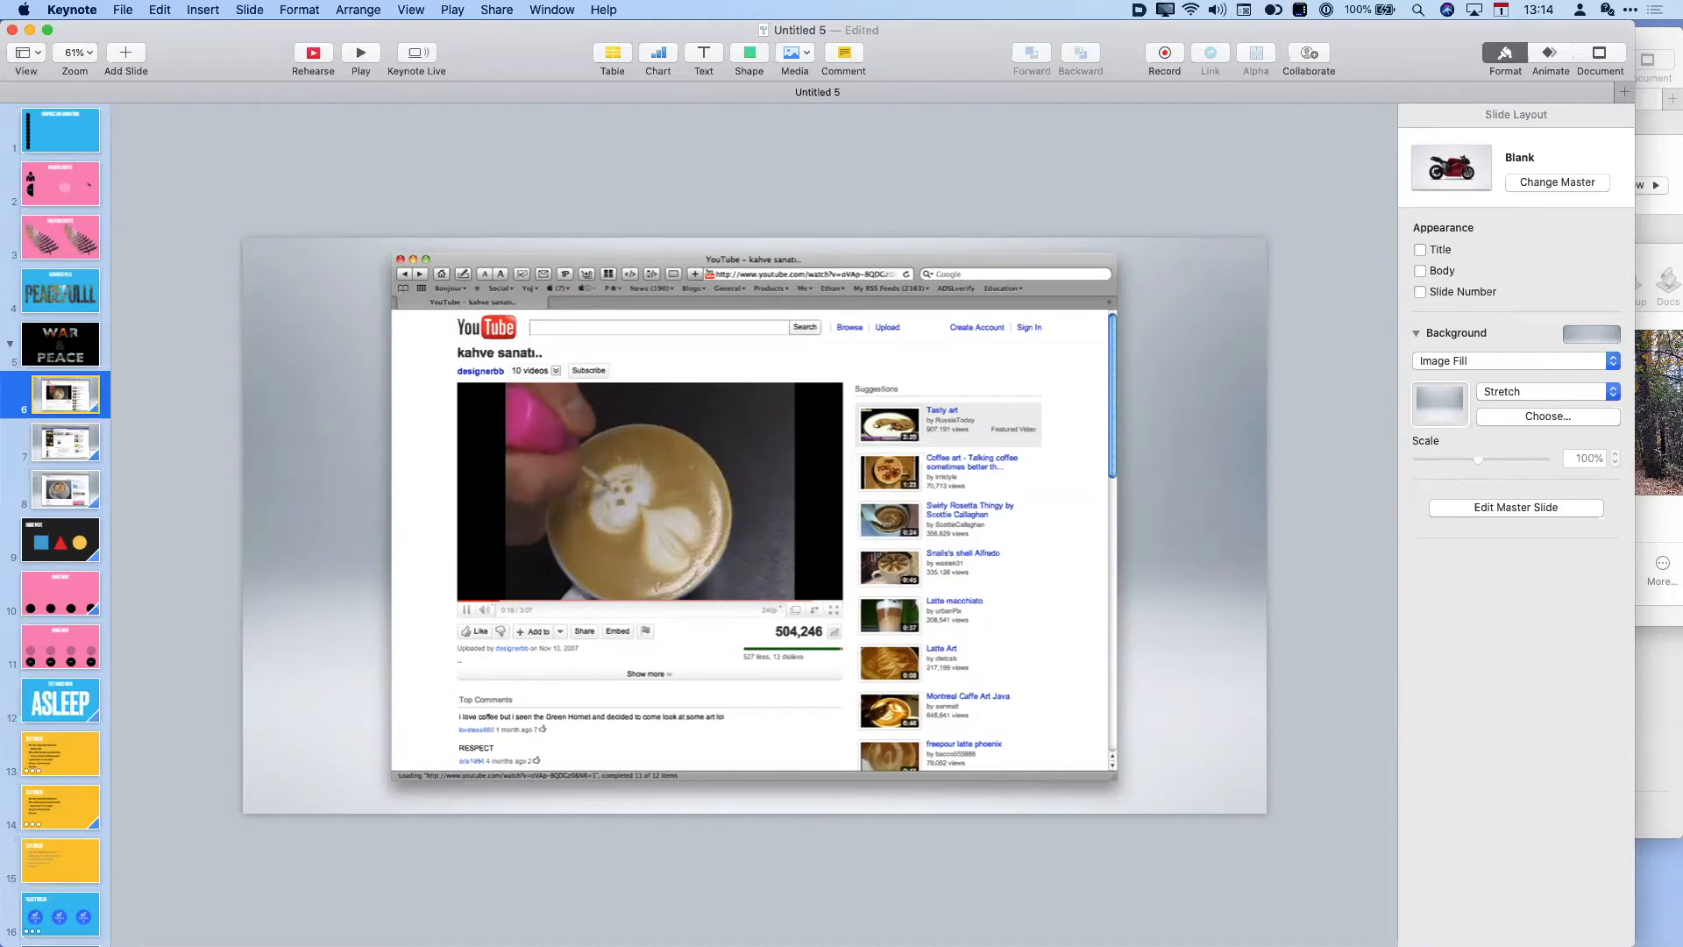
{"action": "left_click", "coordinate": [47, 456]}
{"action": "left_click", "coordinate": [54, 507]}
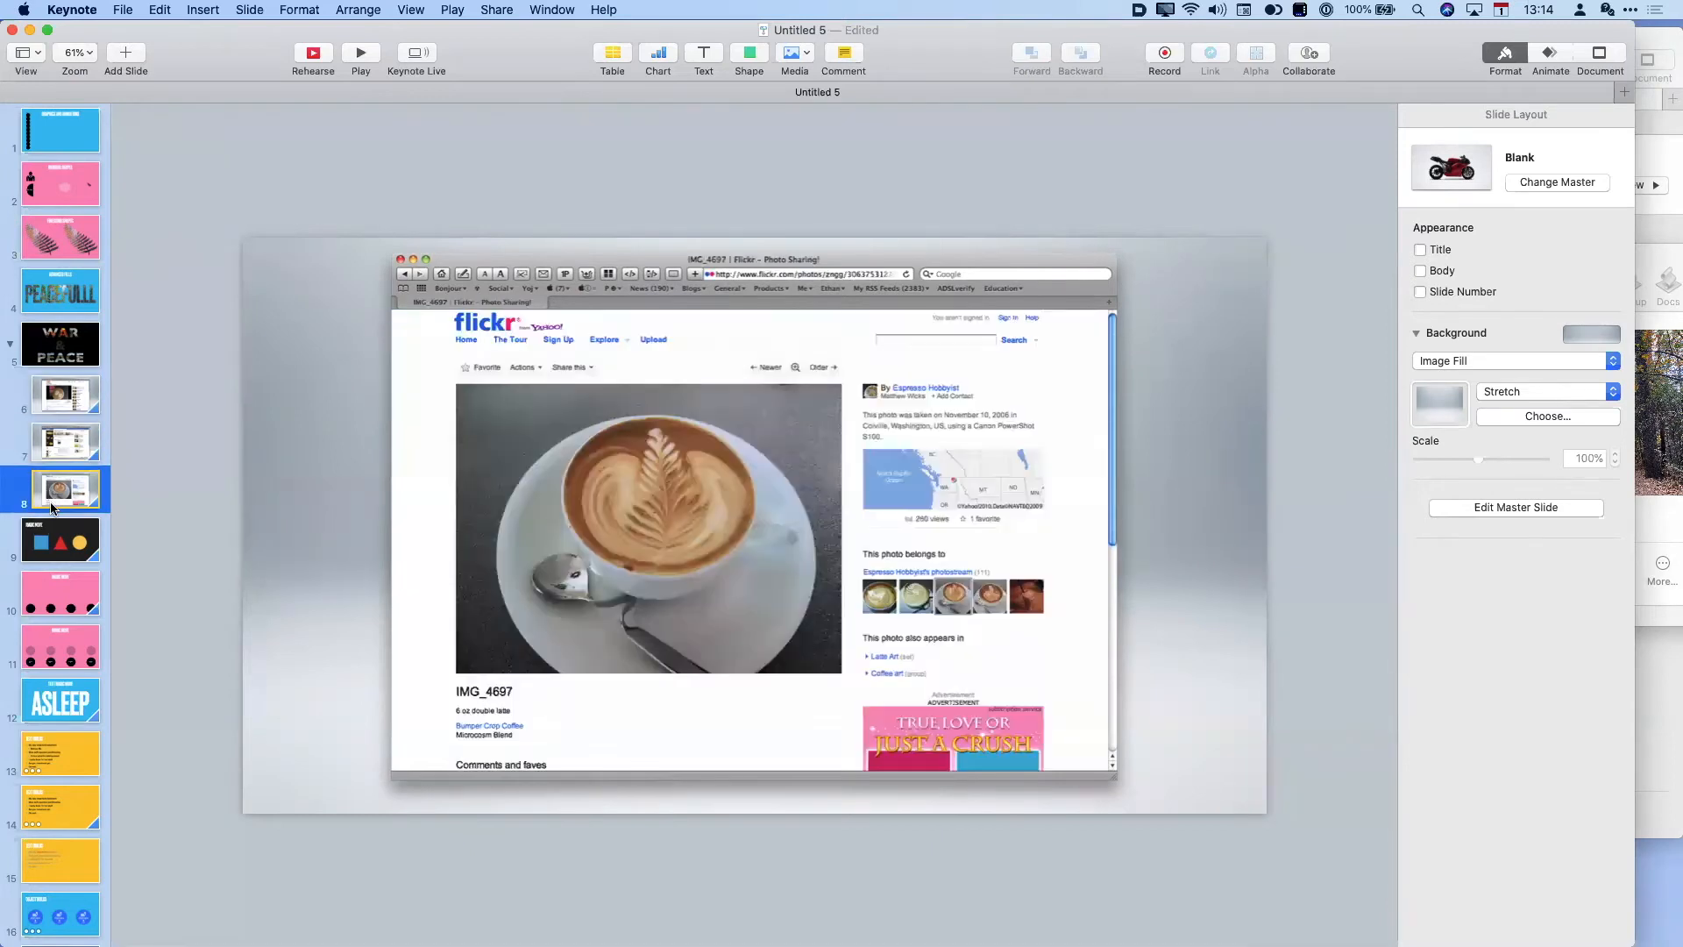
{"action": "left_click", "coordinate": [59, 399]}
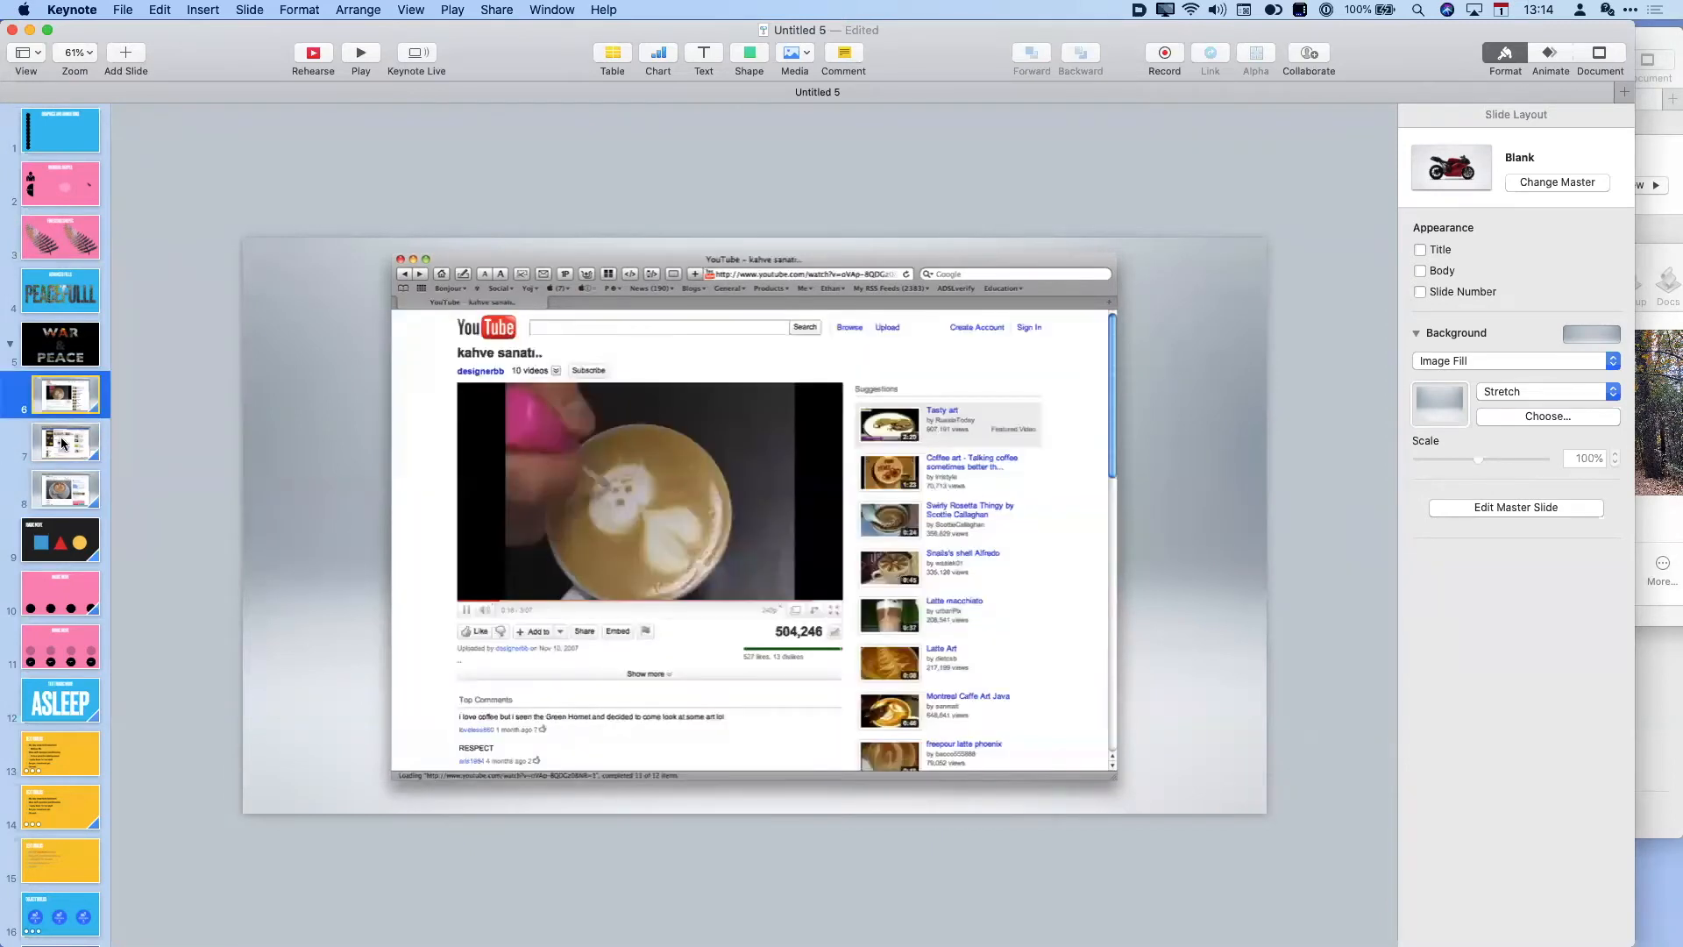
{"action": "left_click", "coordinate": [62, 451]}
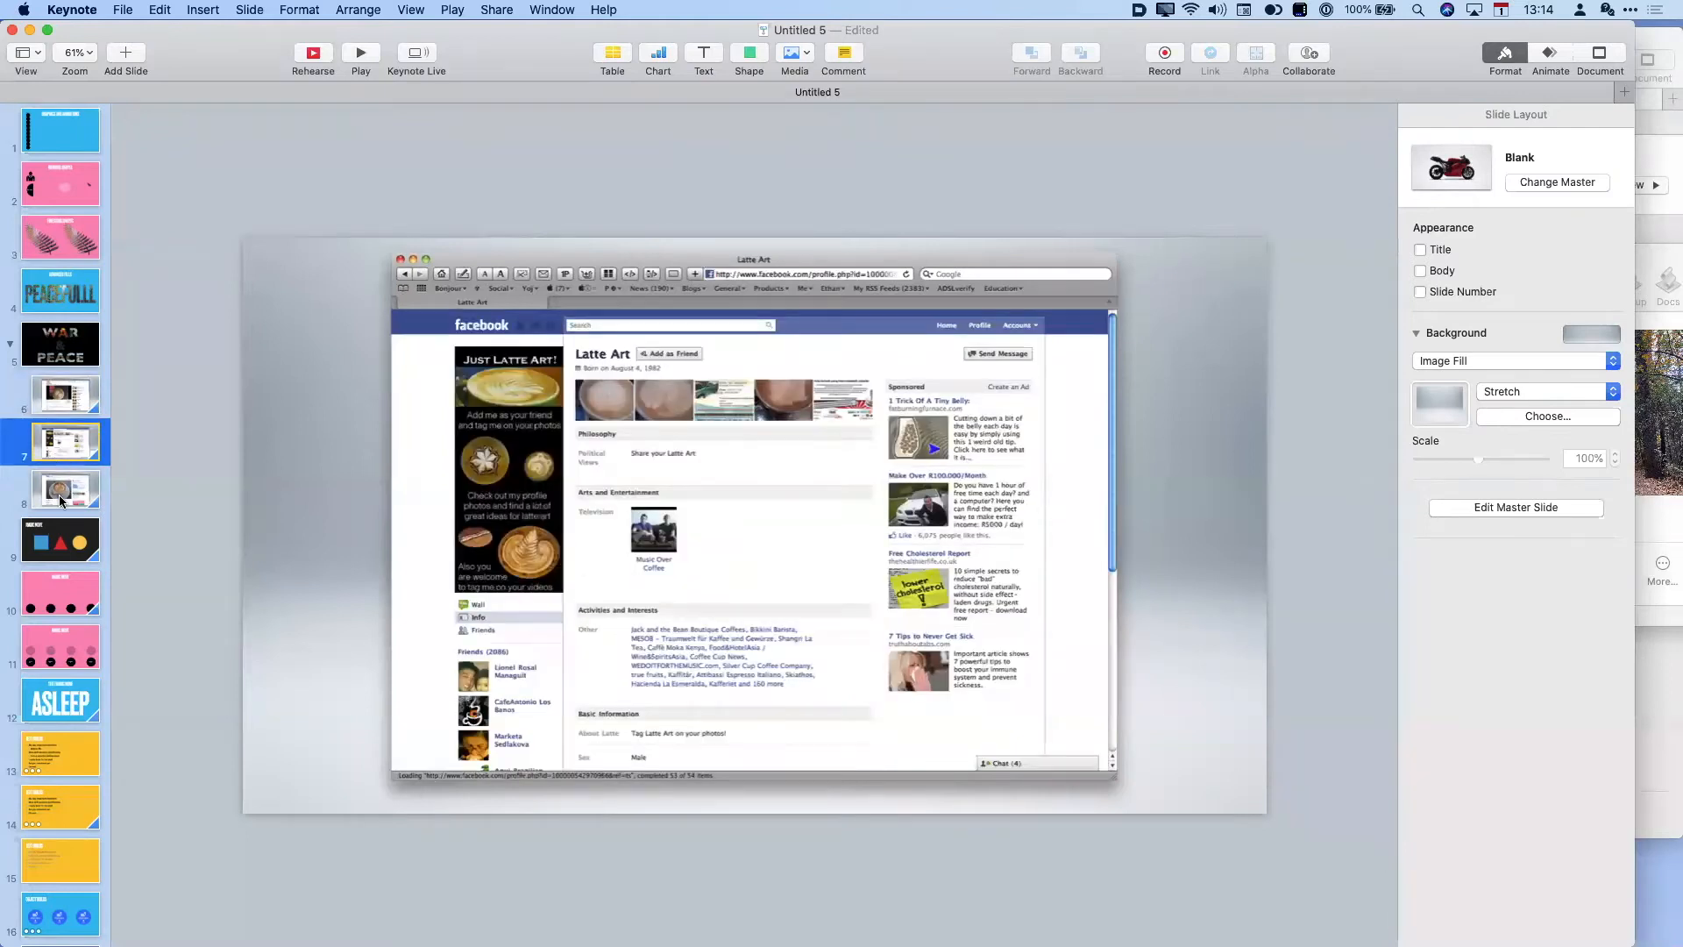
{"action": "left_click", "coordinate": [60, 494]}
{"action": "left_click", "coordinate": [70, 401]}
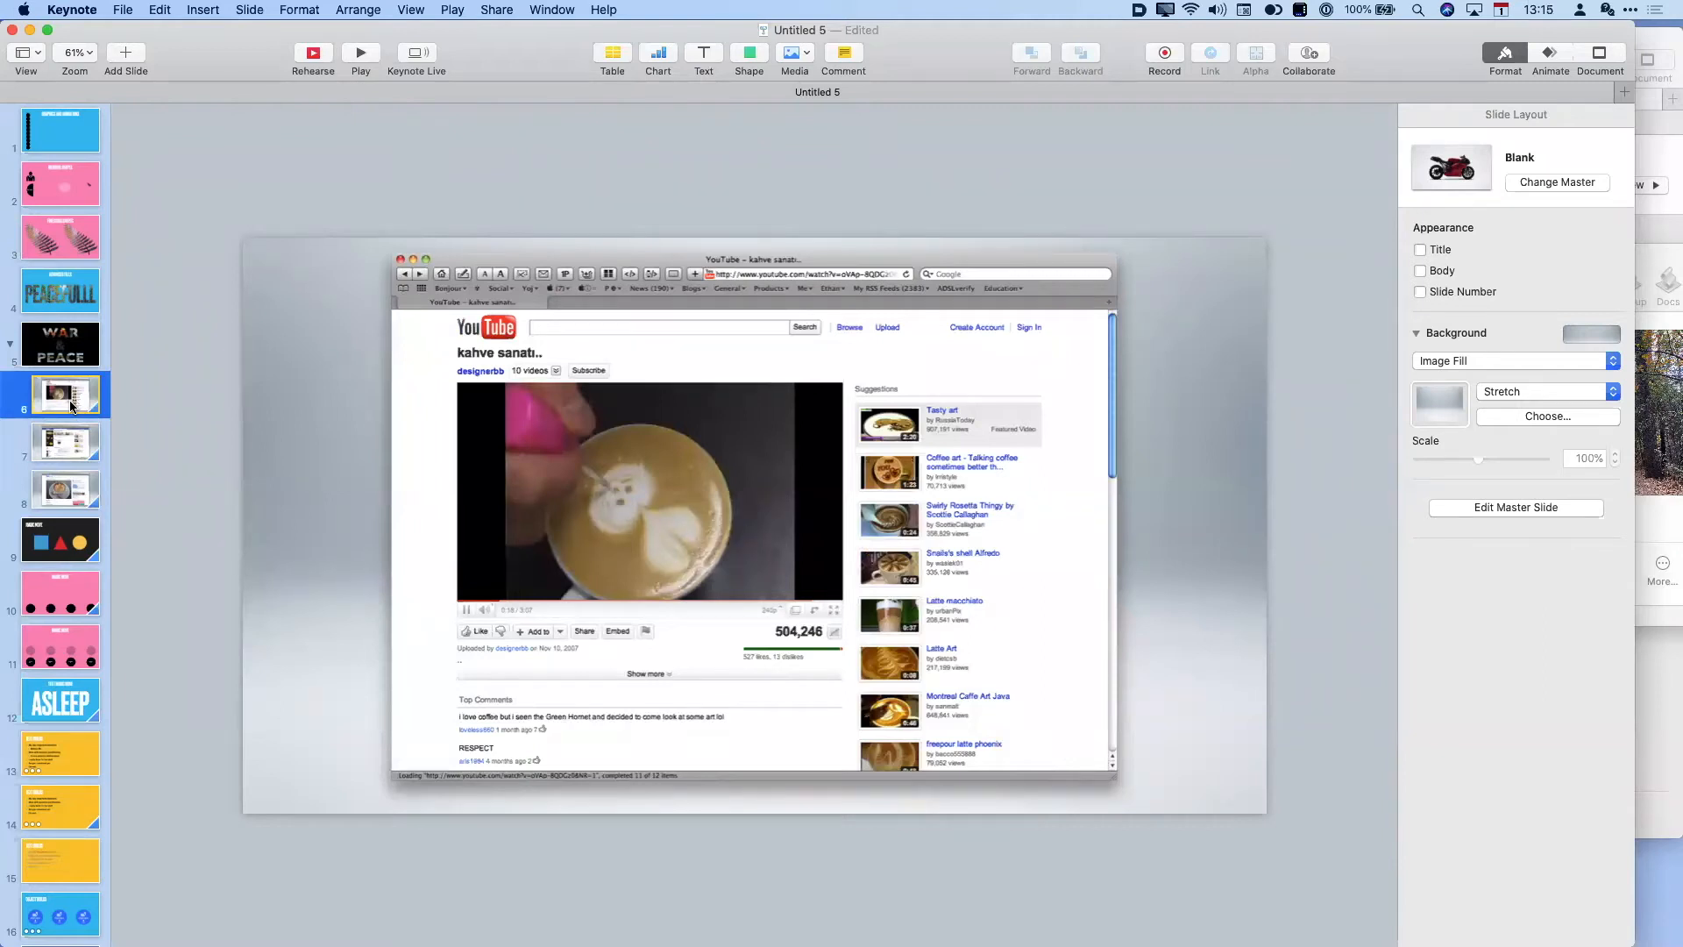
{"action": "left_click", "coordinate": [62, 453]}
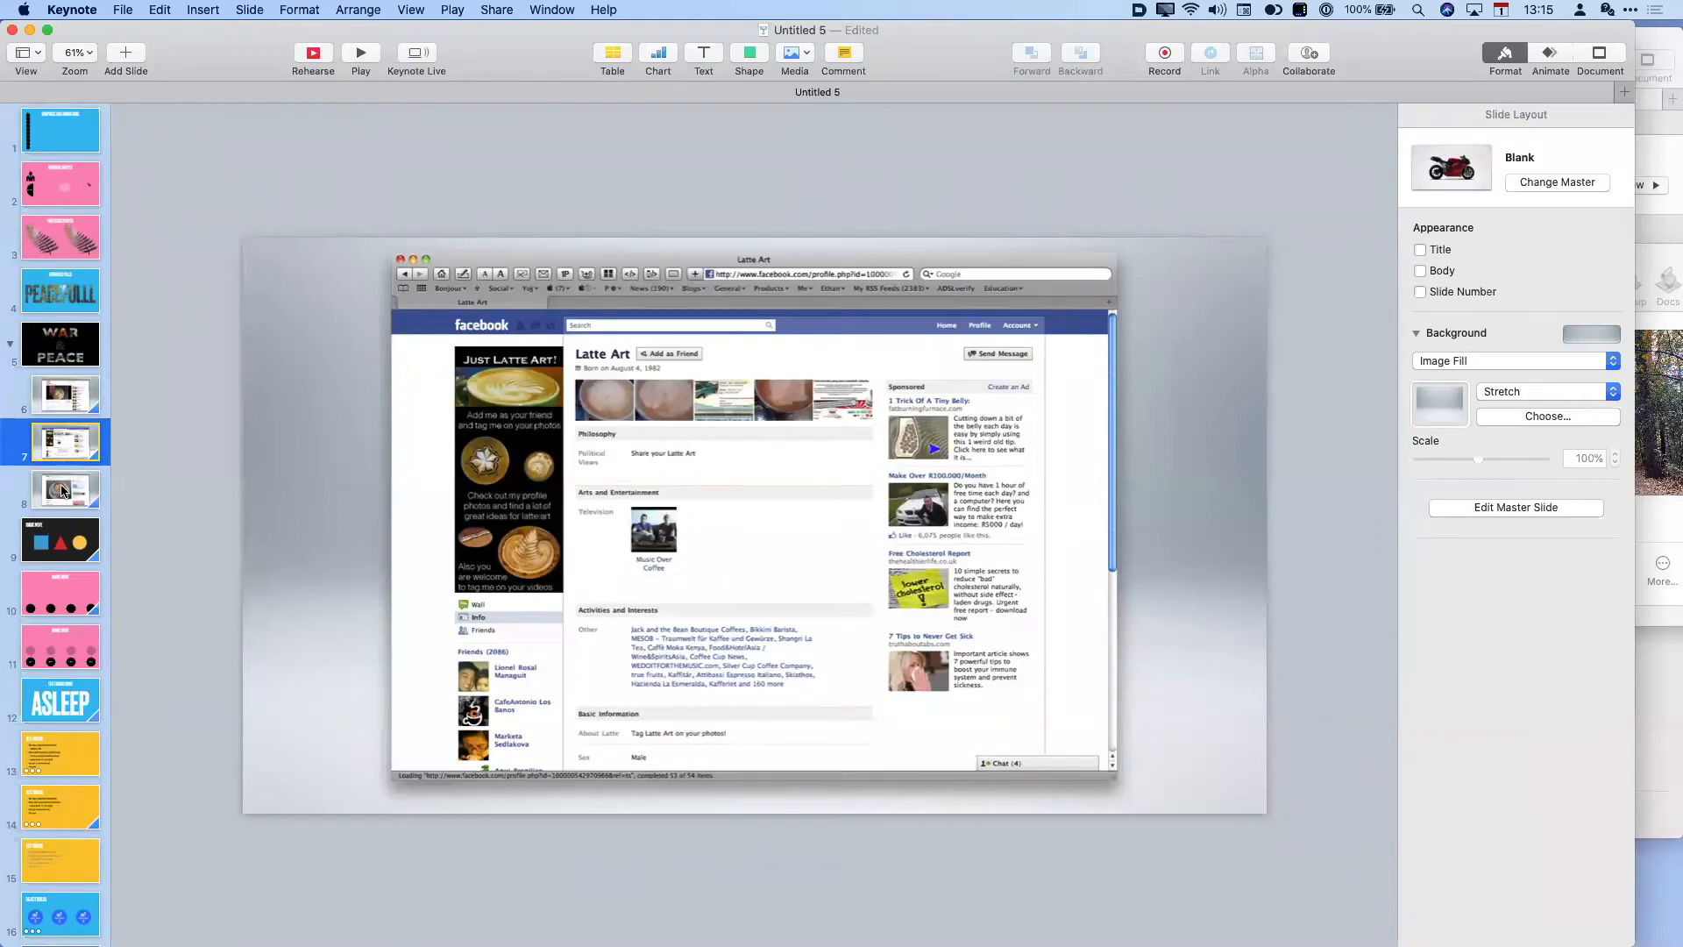
{"action": "left_click", "coordinate": [64, 493]}
{"action": "left_click", "coordinate": [71, 438]}
{"action": "left_click", "coordinate": [77, 475]}
{"action": "left_click", "coordinate": [67, 386]}
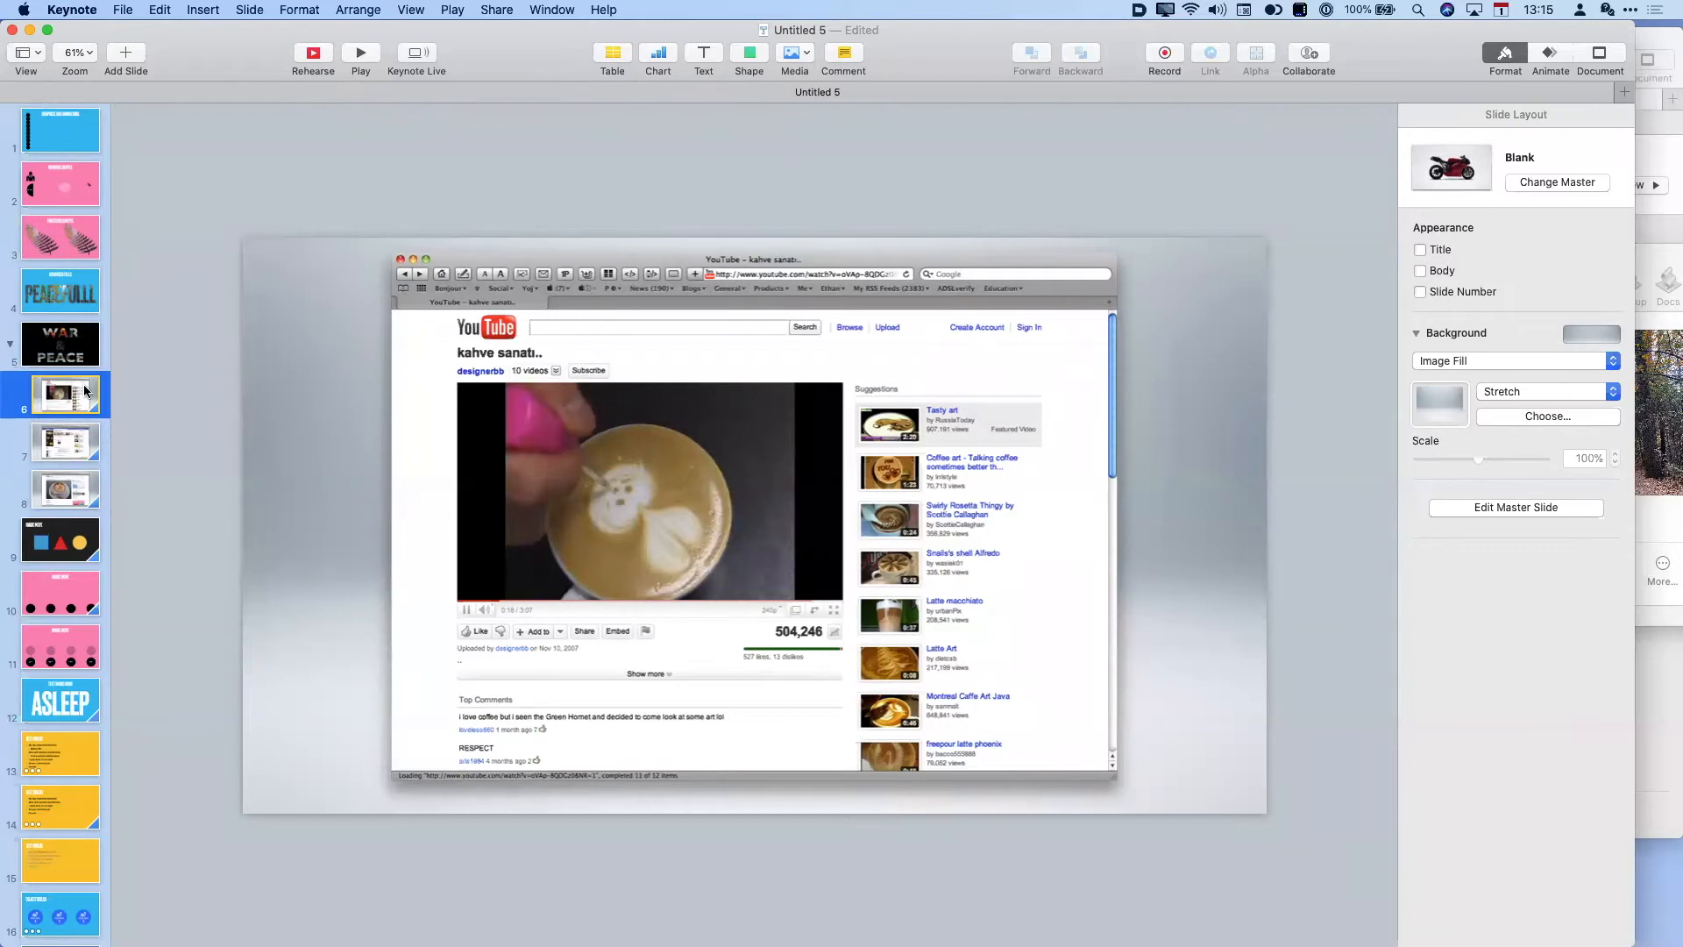
{"action": "left_click", "coordinate": [667, 315]}
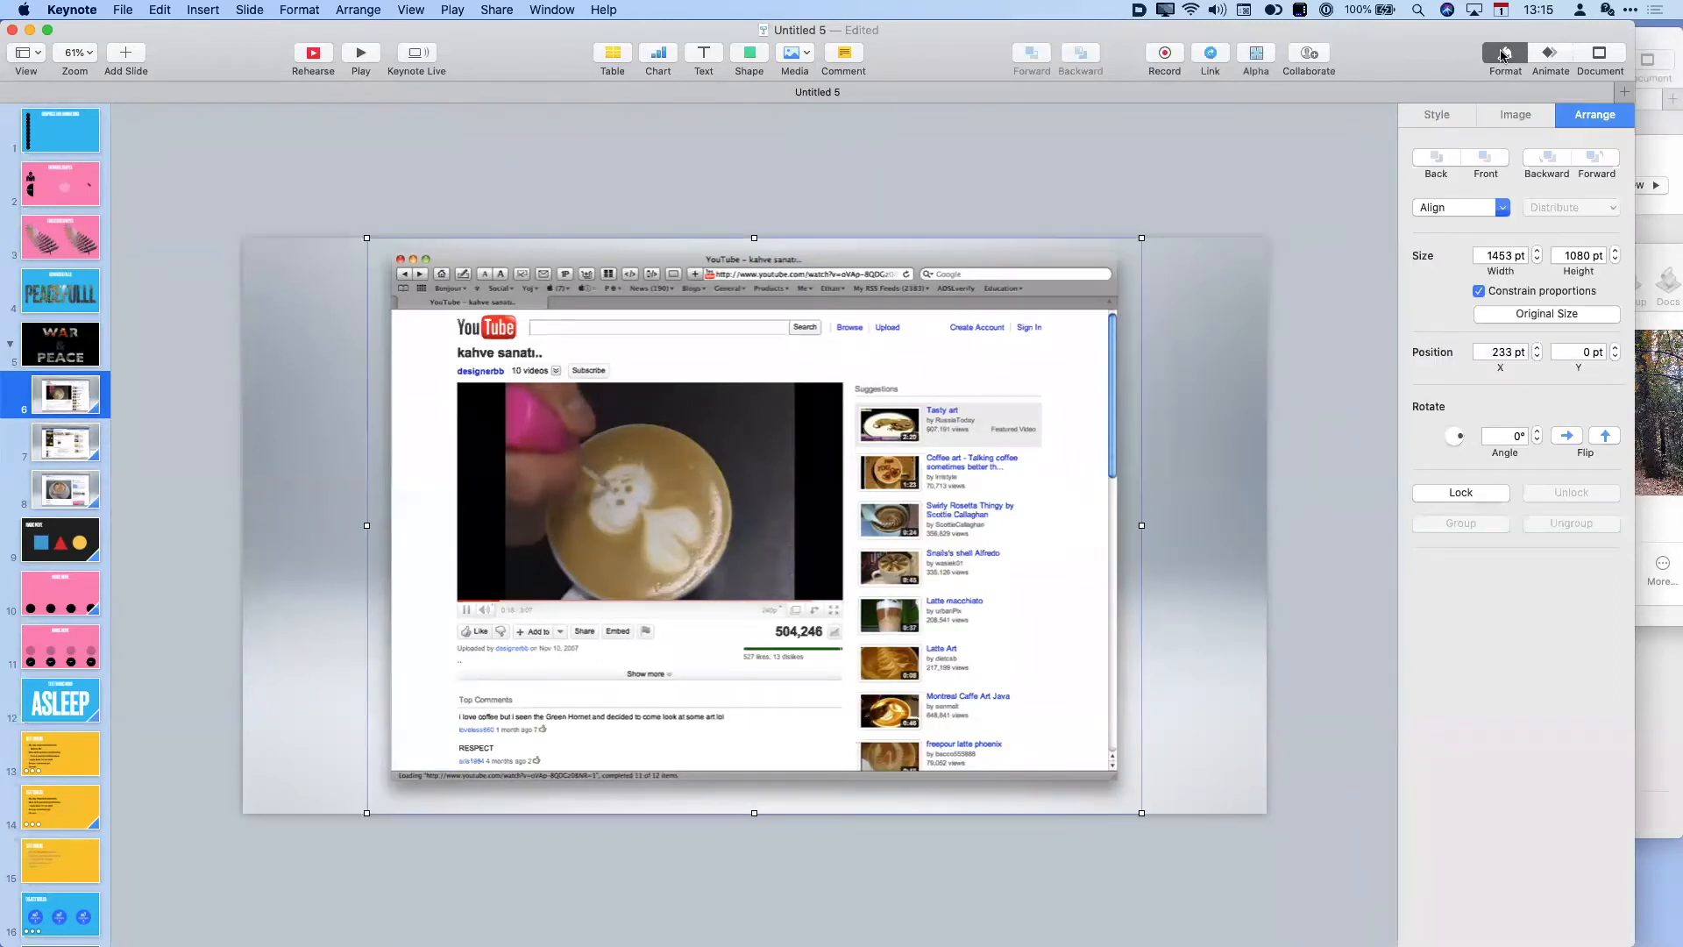
{"action": "key", "text": "Escape"}
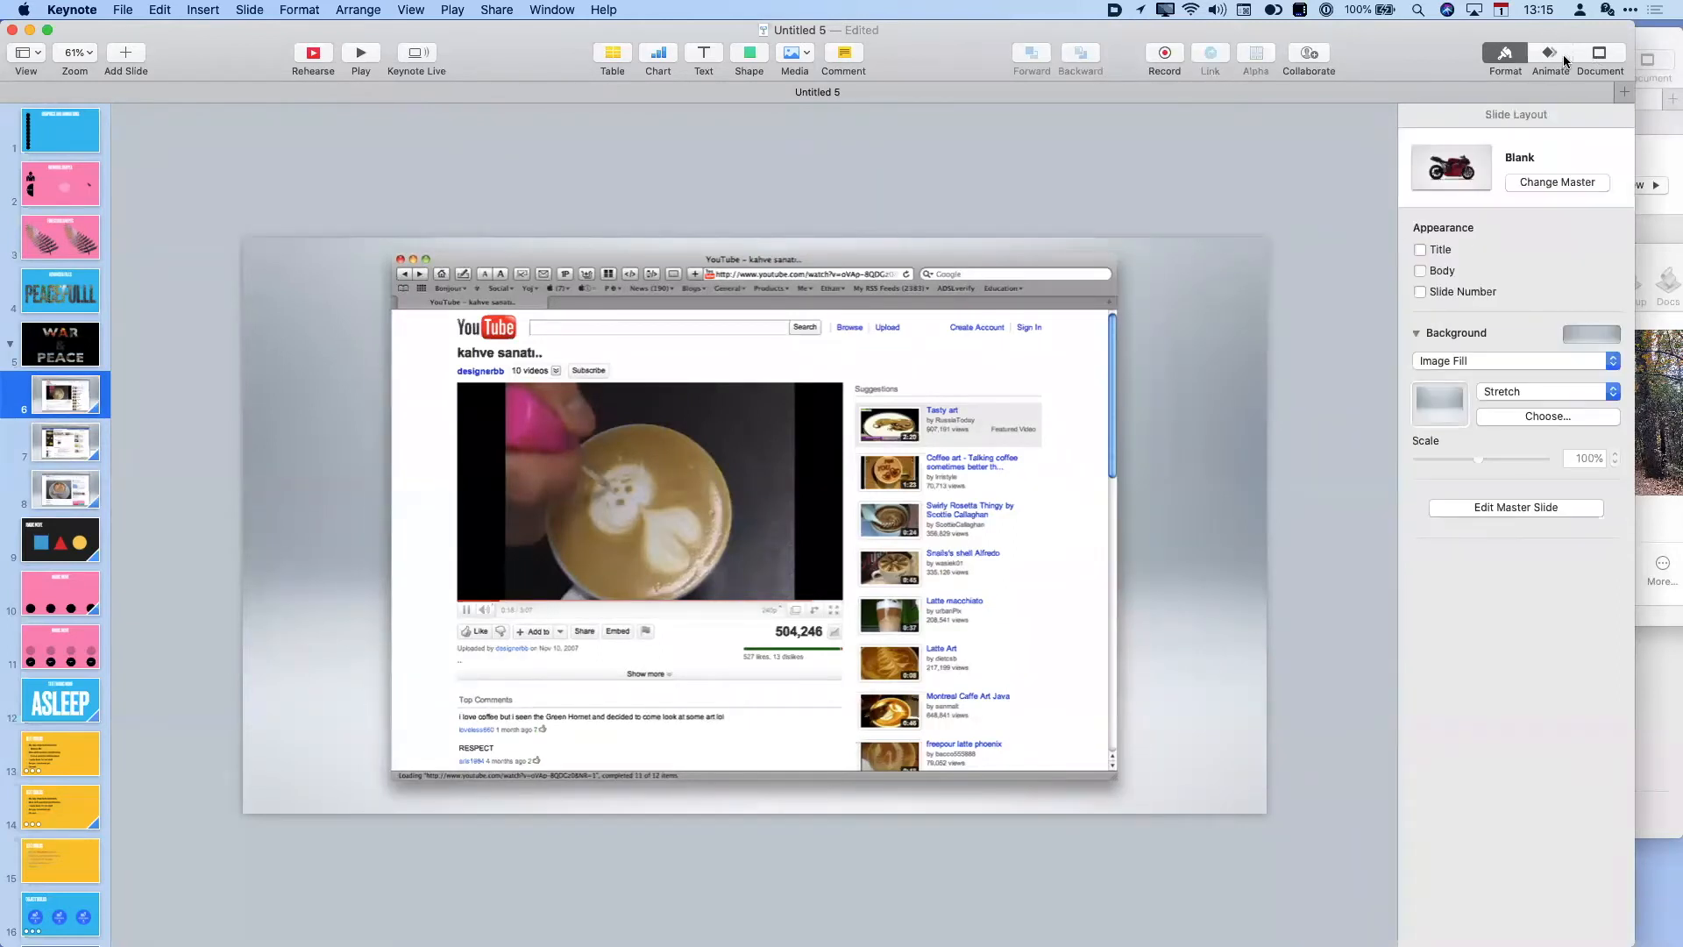
- Open the transition settings of the YouTube slide and look through the list of available transition effects
{"action": "left_click", "coordinate": [1559, 57]}
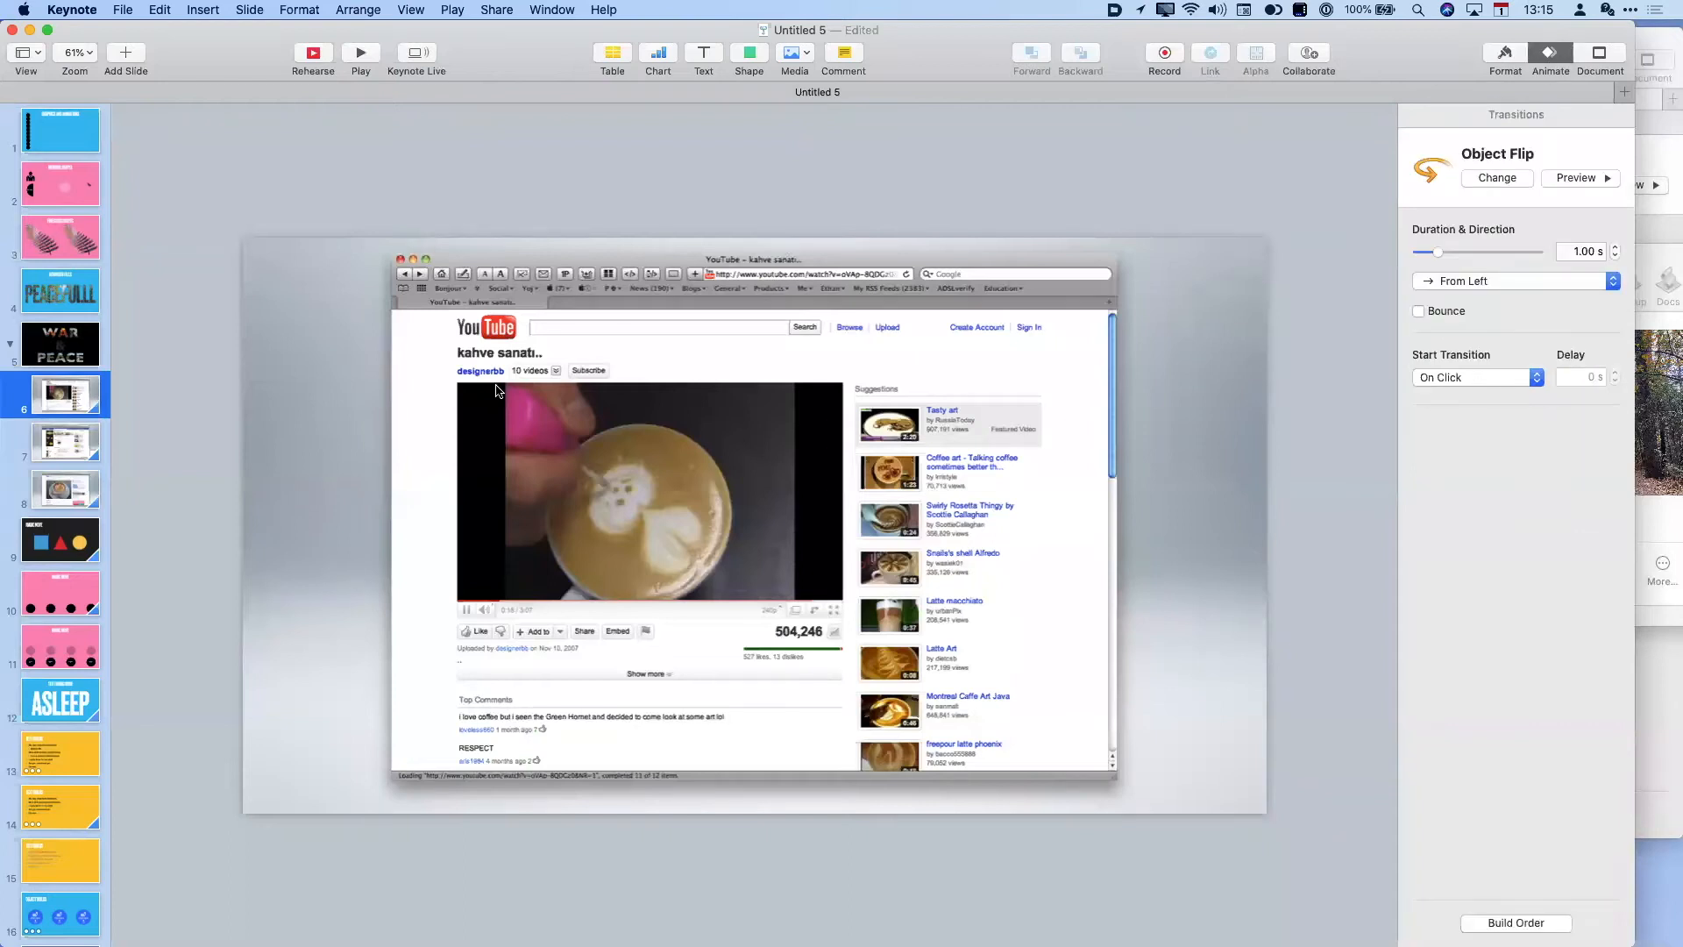
{"action": "left_click", "coordinate": [1524, 182]}
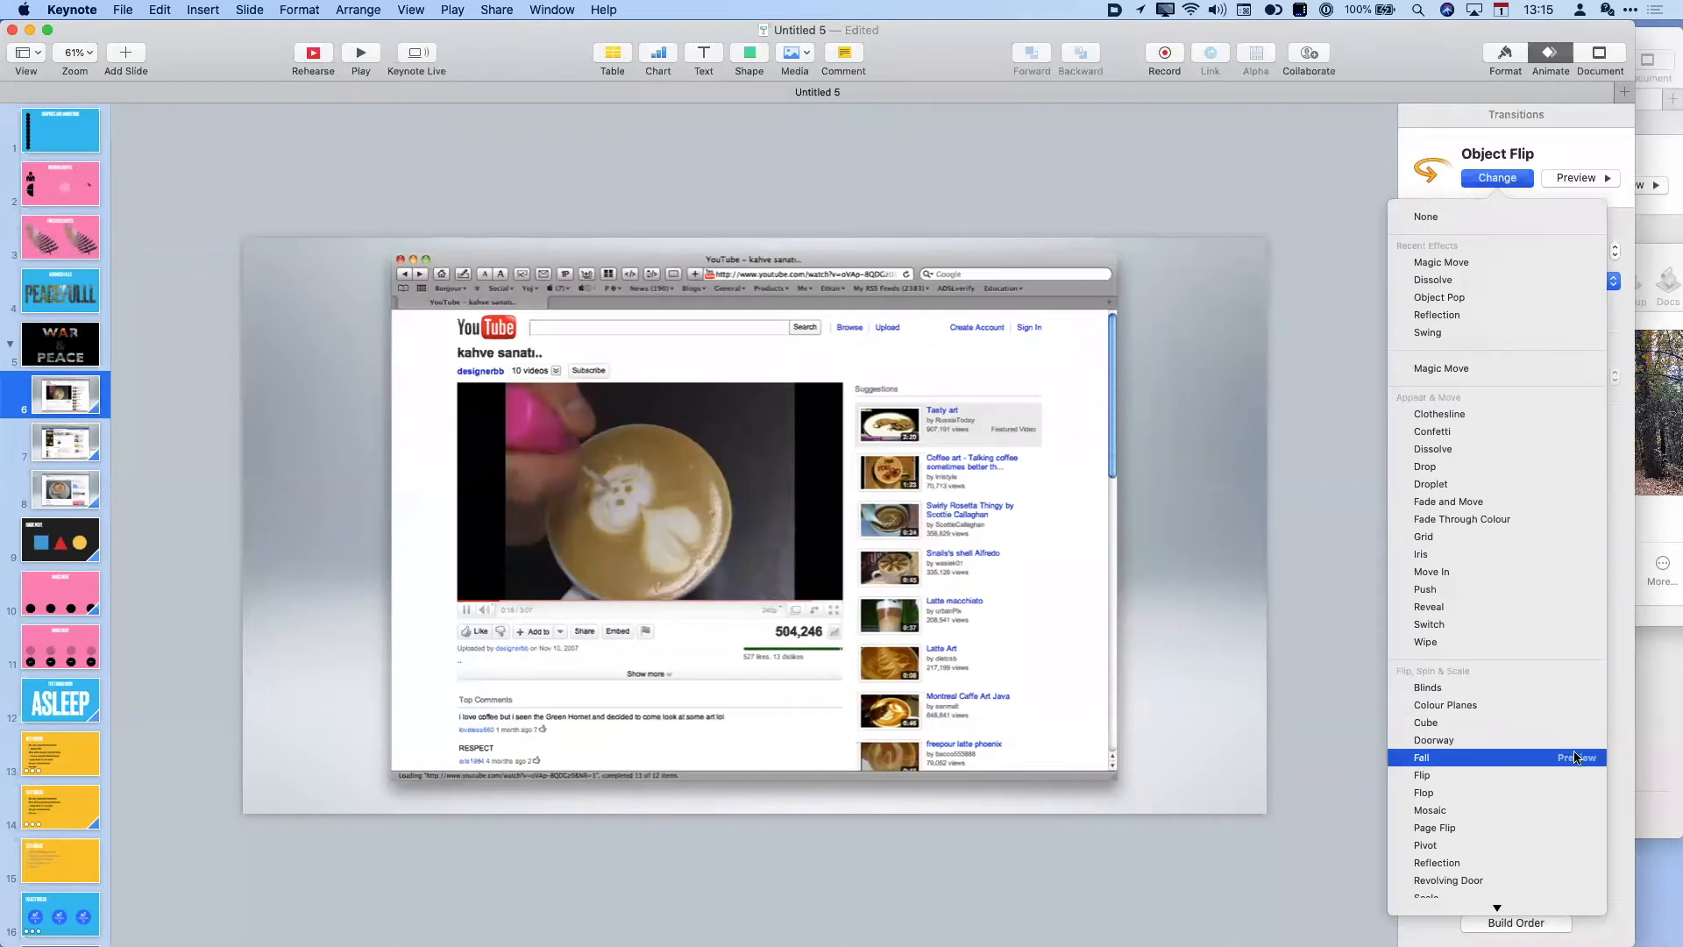
{"action": "scroll", "coordinate": [1574, 751], "scroll_direction": "down", "scroll_amount": 5}
{"action": "scroll", "coordinate": [1574, 751], "scroll_direction": "up", "scroll_amount": 4}
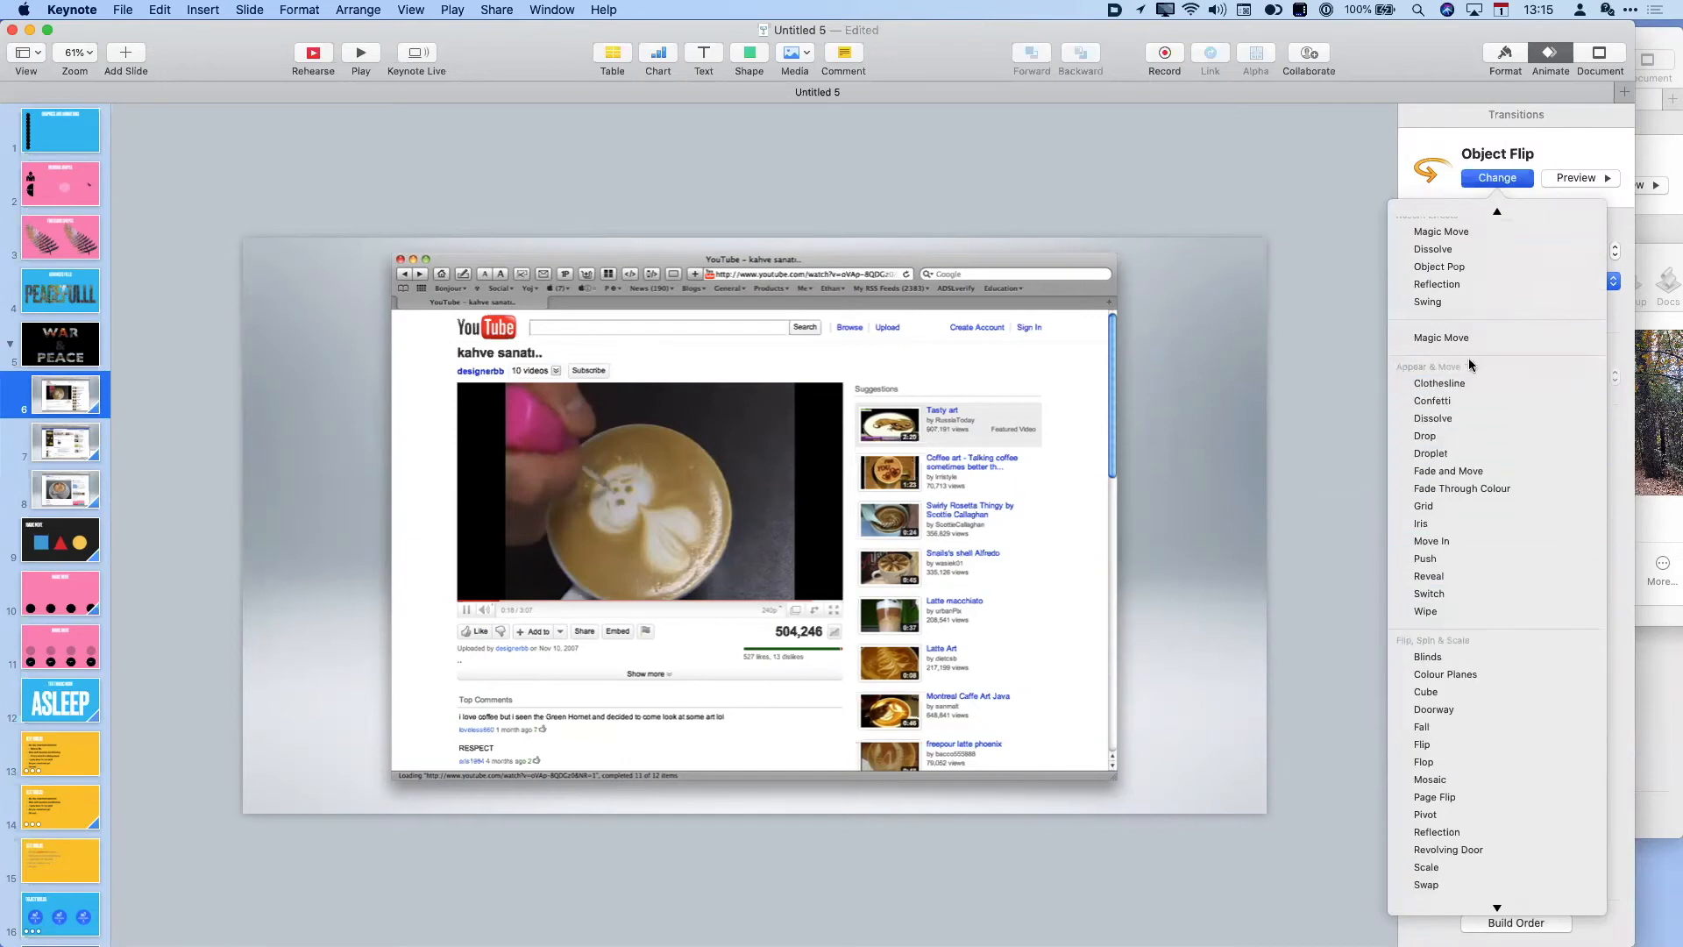
{"action": "scroll", "coordinate": [1451, 657], "scroll_direction": "down", "scroll_amount": 6}
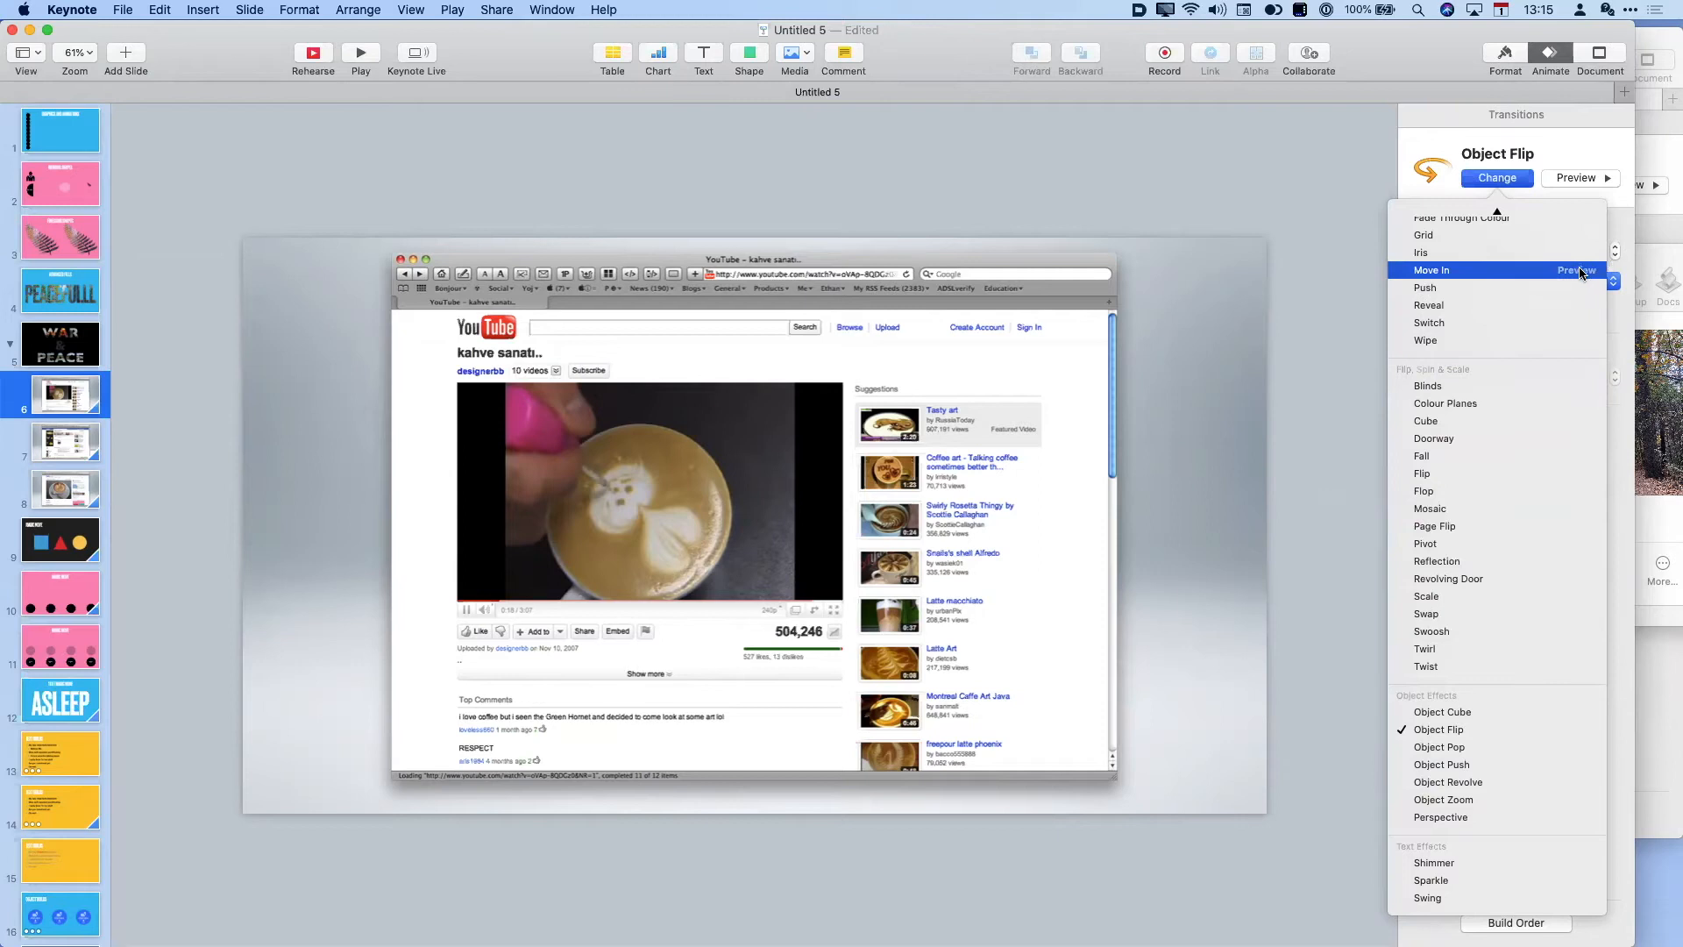
- Preview the Move In, Push, Reveal, Switch and Wipe transitions on the YouTube slide
{"action": "left_click", "coordinate": [1586, 270]}
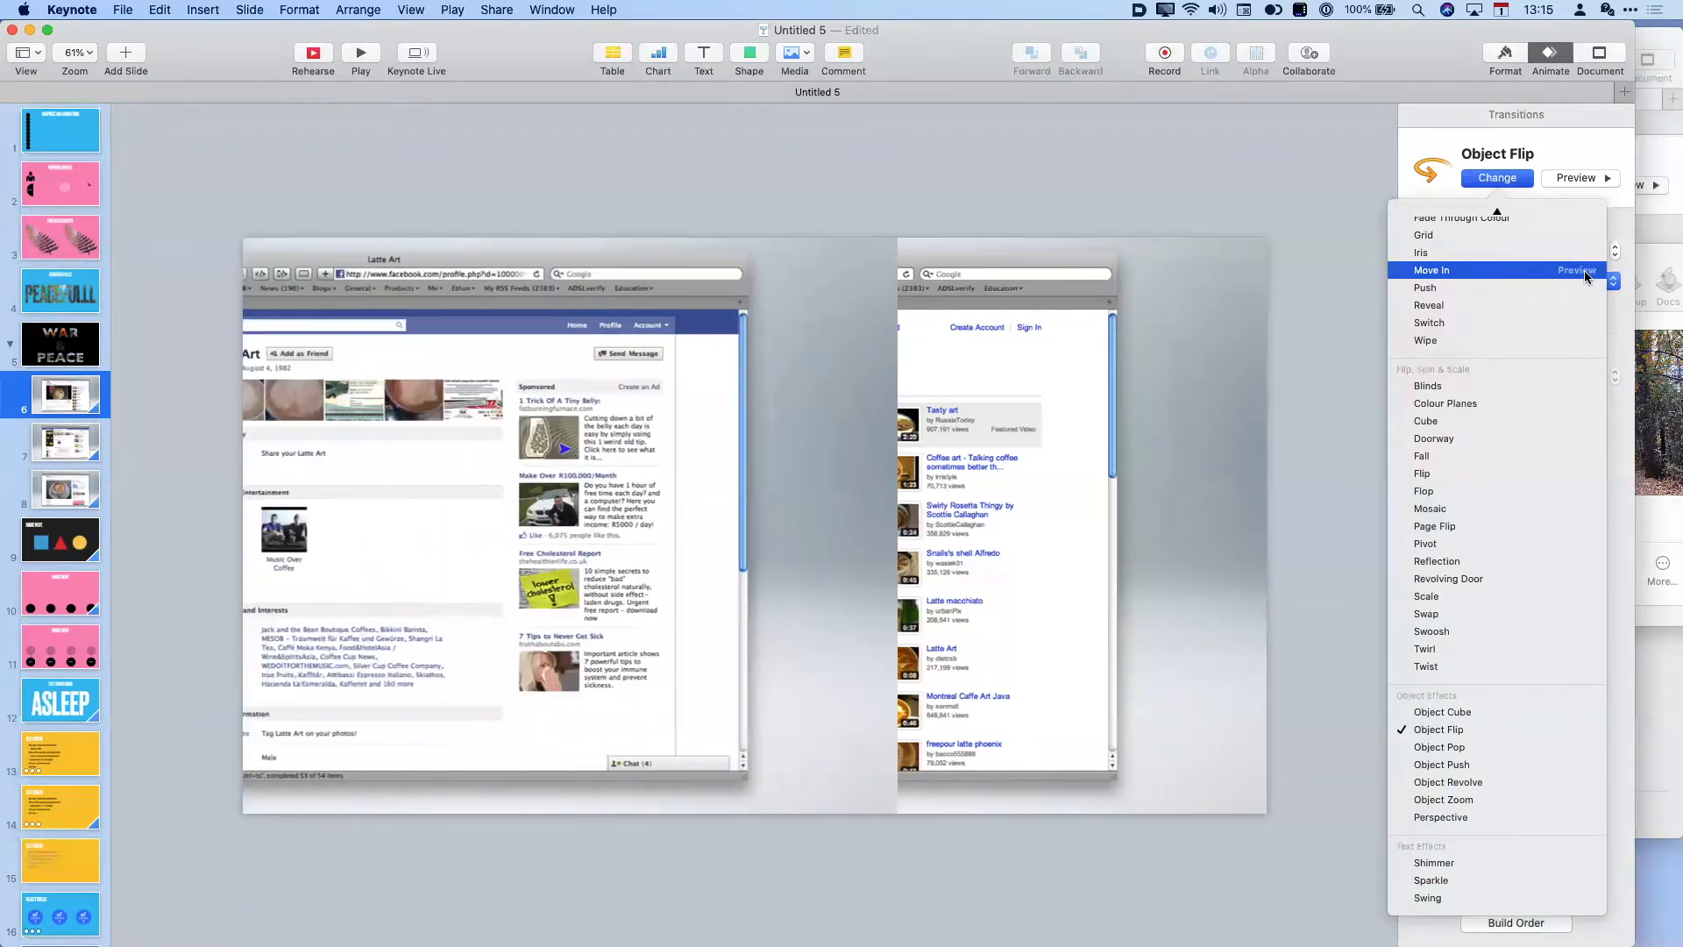
{"action": "left_click", "coordinate": [1584, 288]}
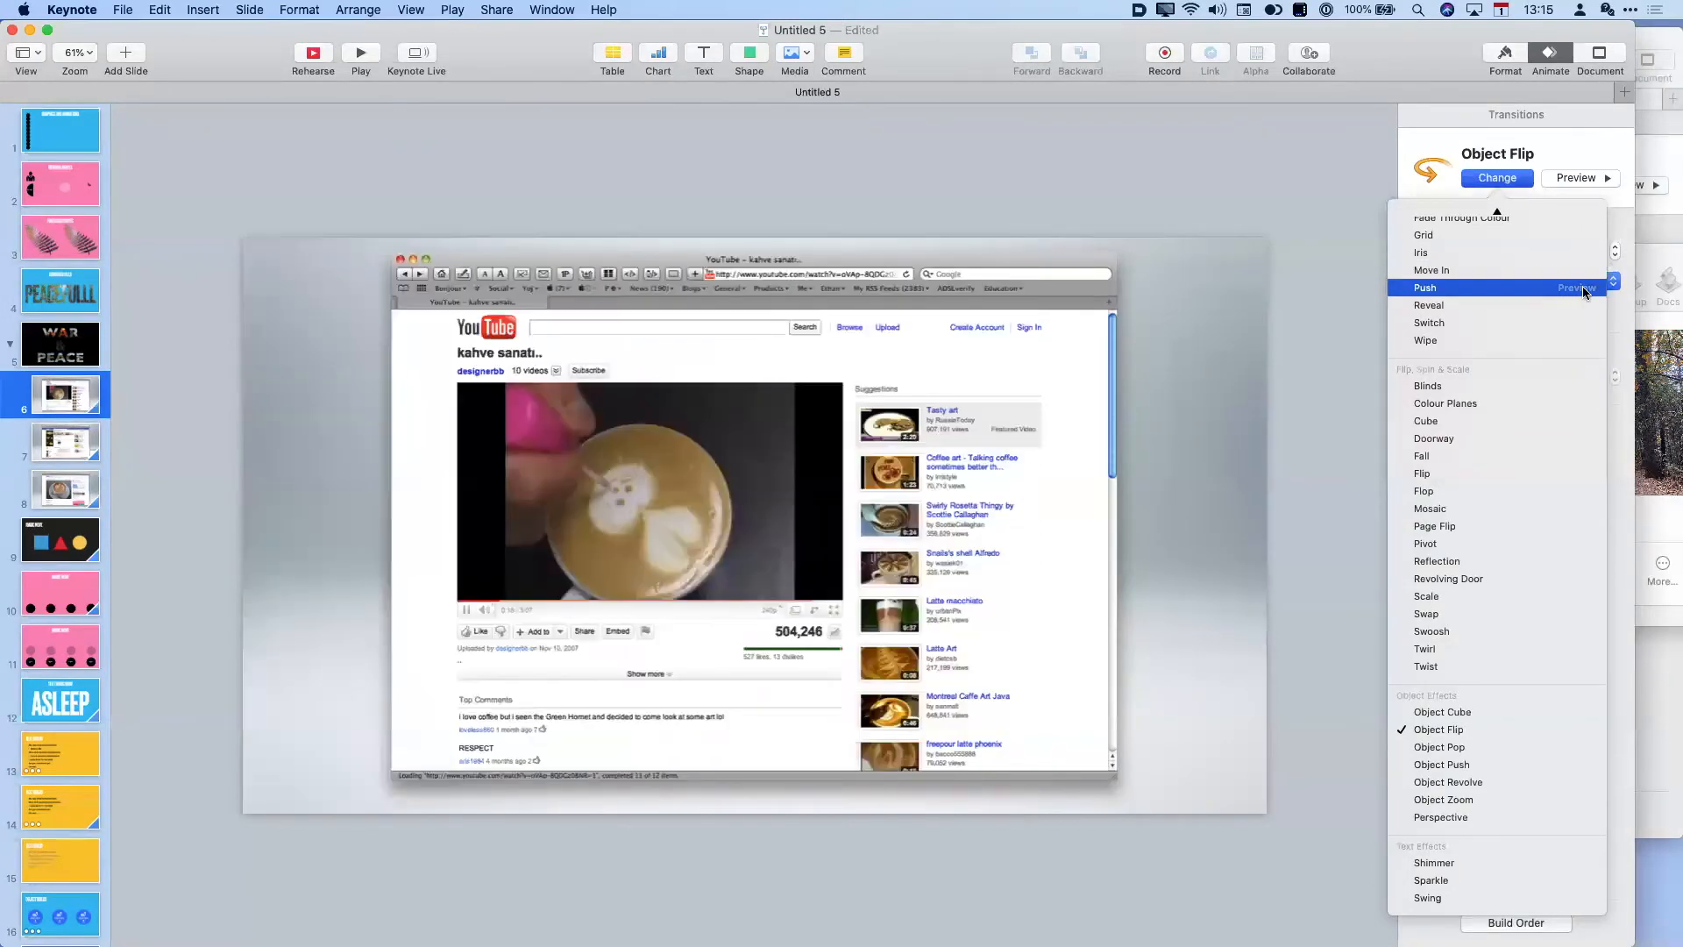
{"action": "left_click", "coordinate": [1584, 306]}
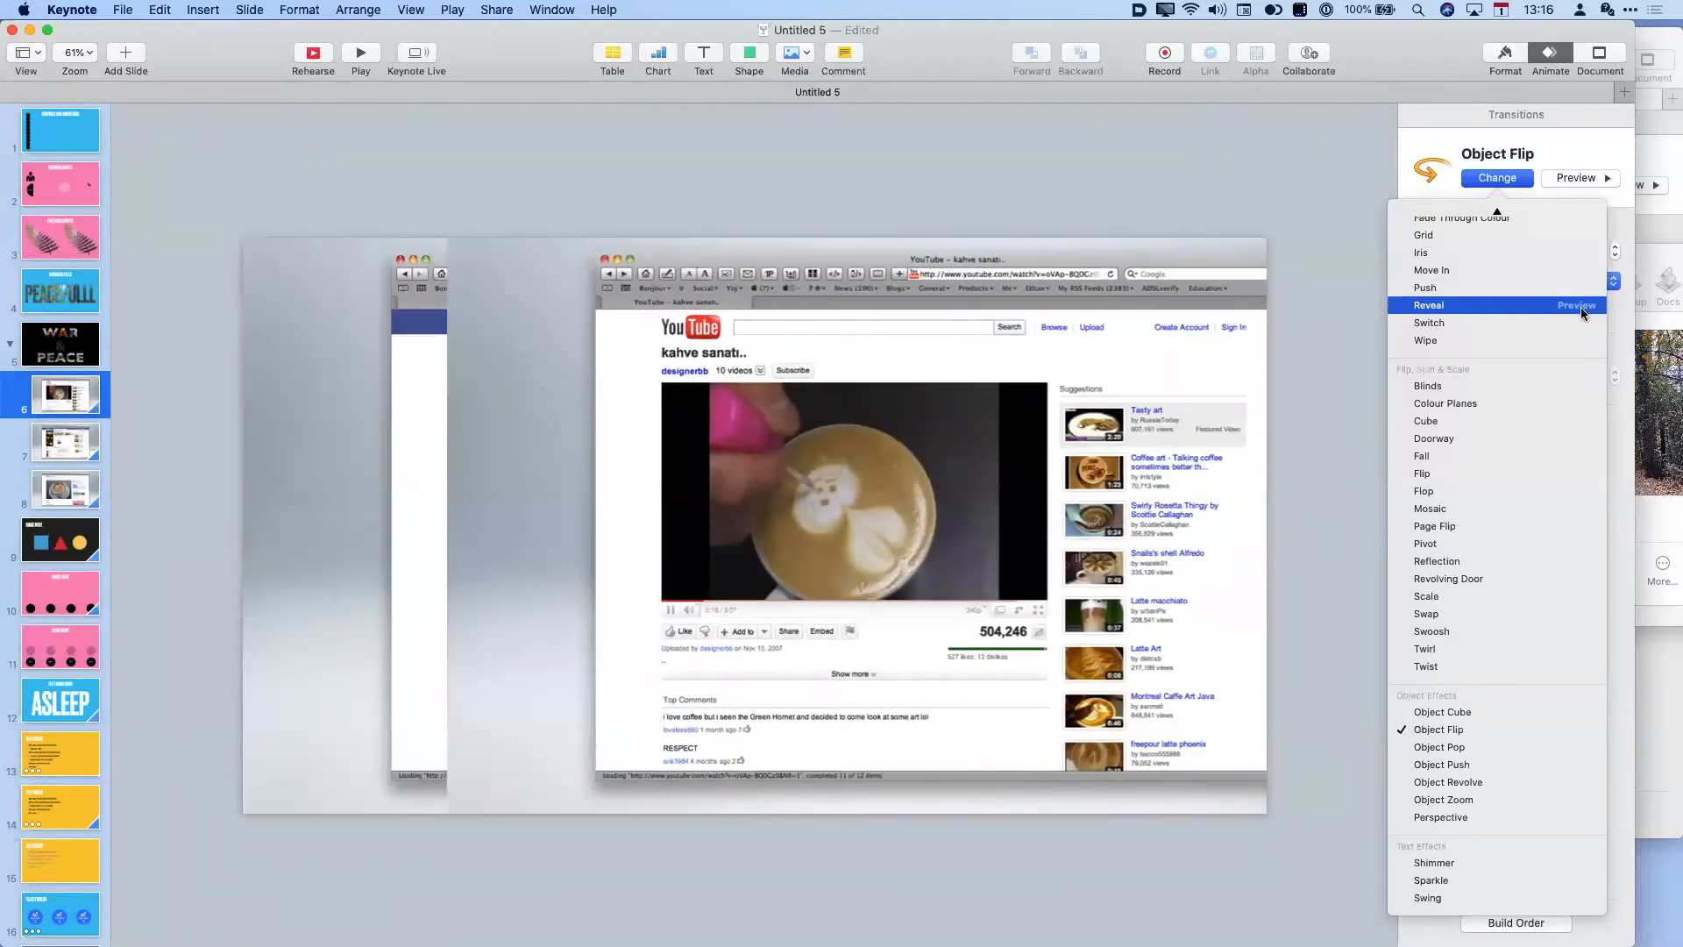
{"action": "left_click", "coordinate": [1582, 325]}
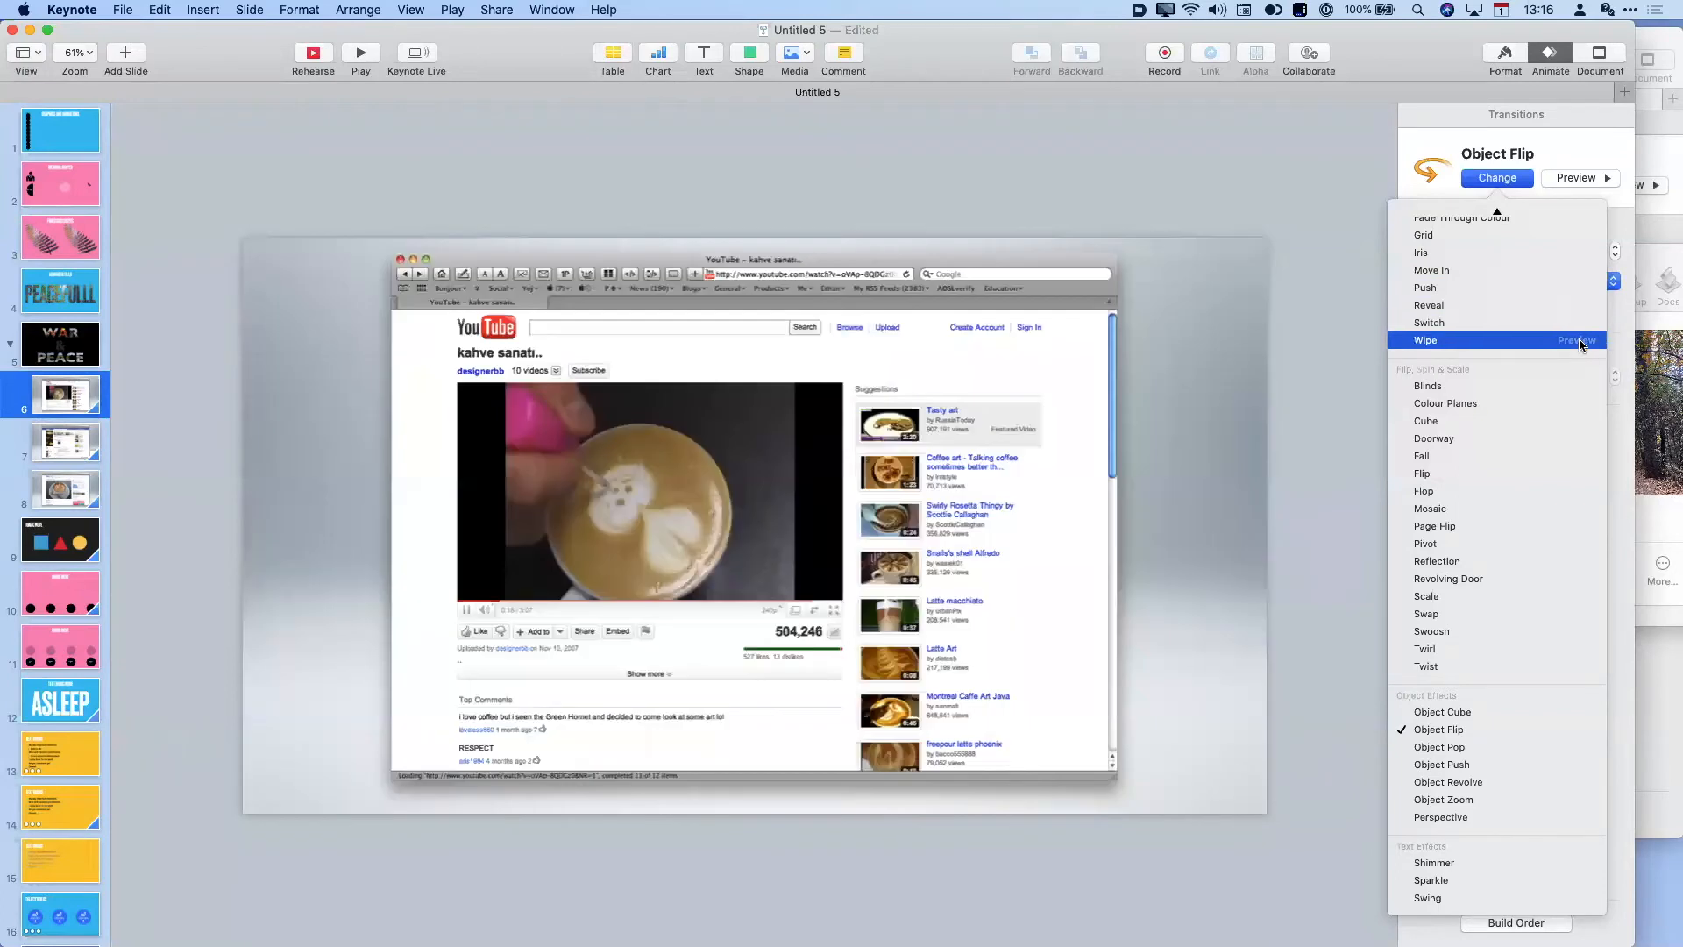
{"action": "left_click", "coordinate": [1579, 341]}
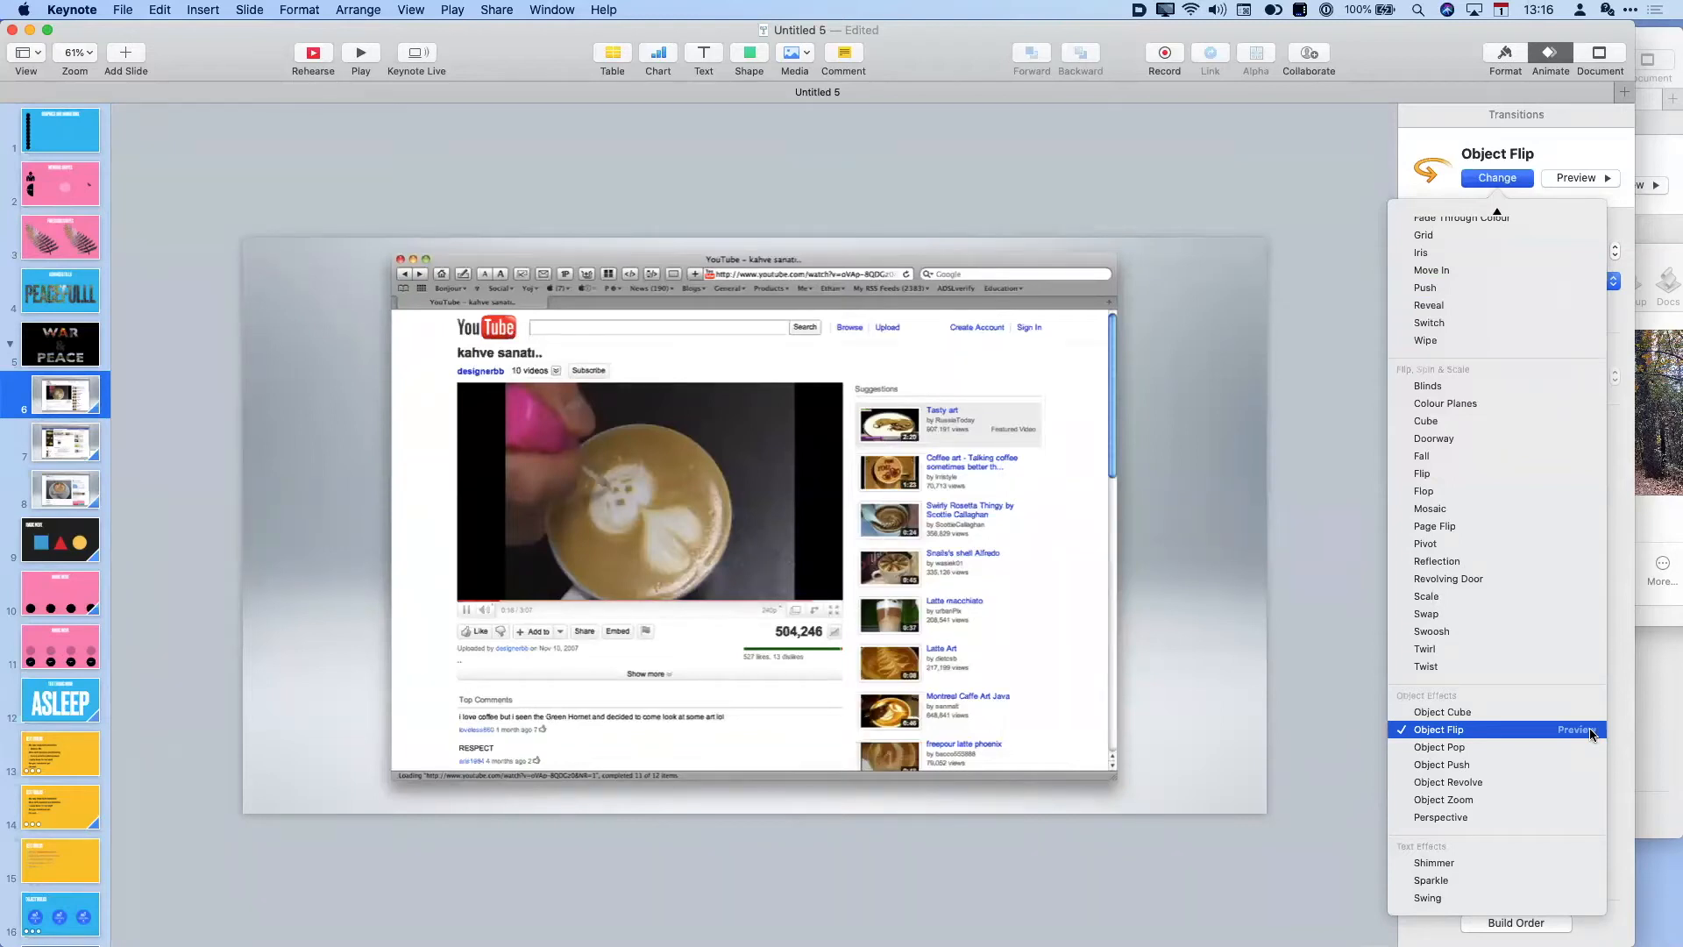
- Preview the Object Flip transition and play the presentation from the YouTube slide through to the Flickr slide
{"action": "left_click", "coordinate": [1591, 731]}
{"action": "left_click", "coordinate": [361, 56]}
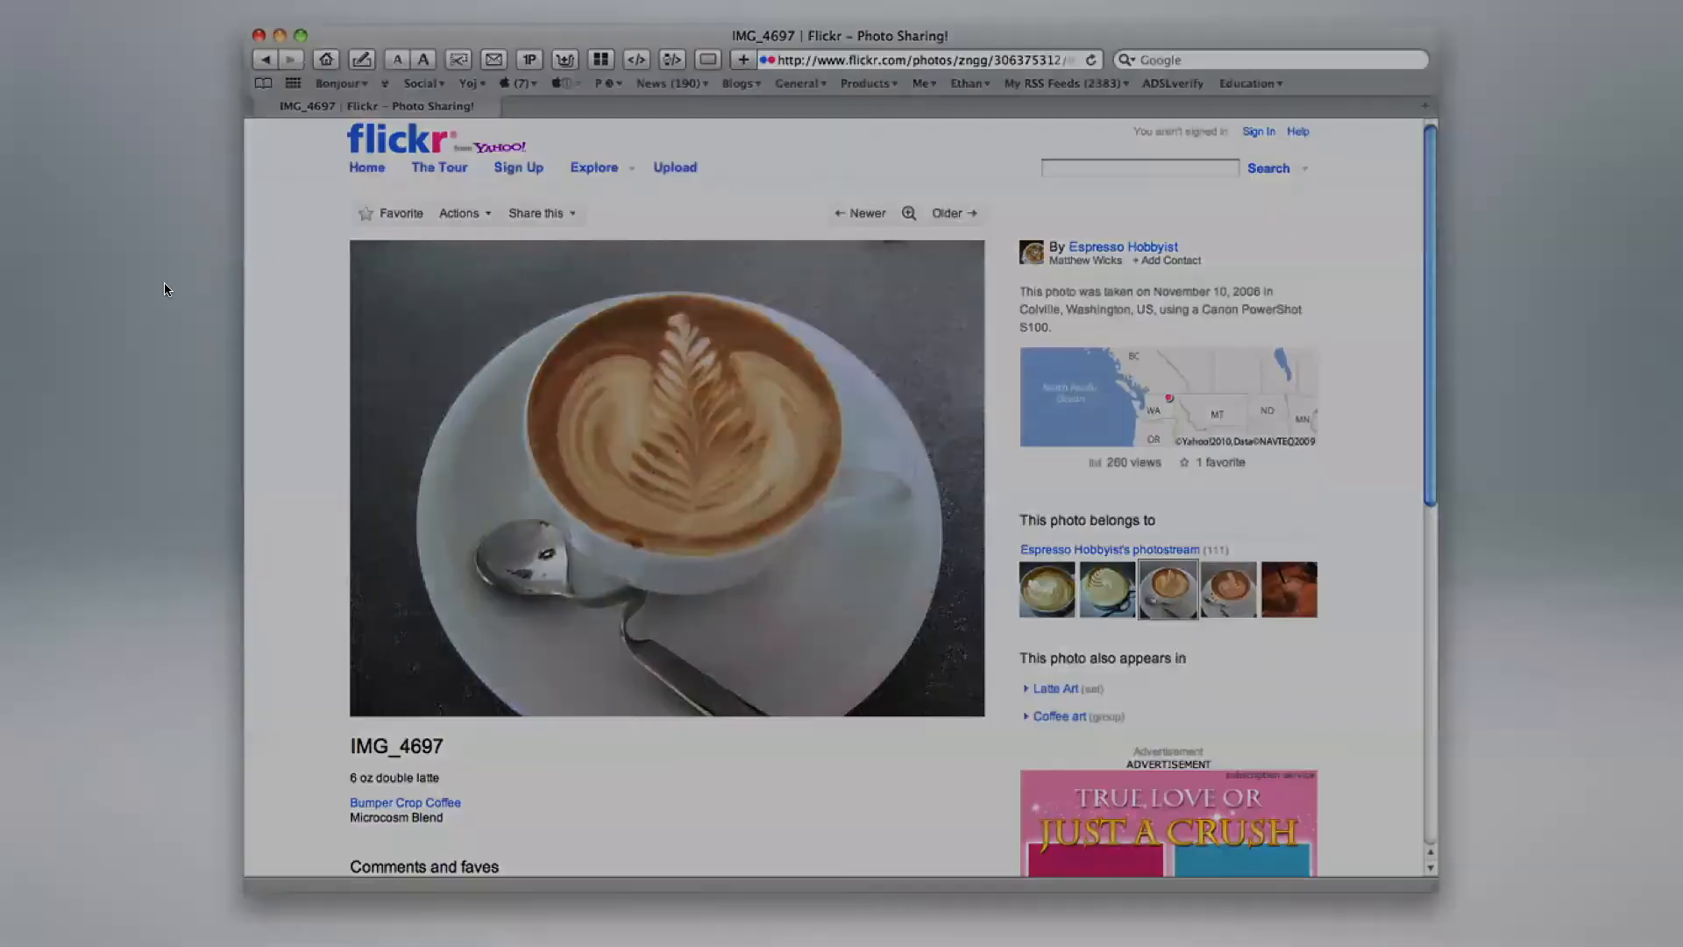
{"action": "key", "text": "Escape"}
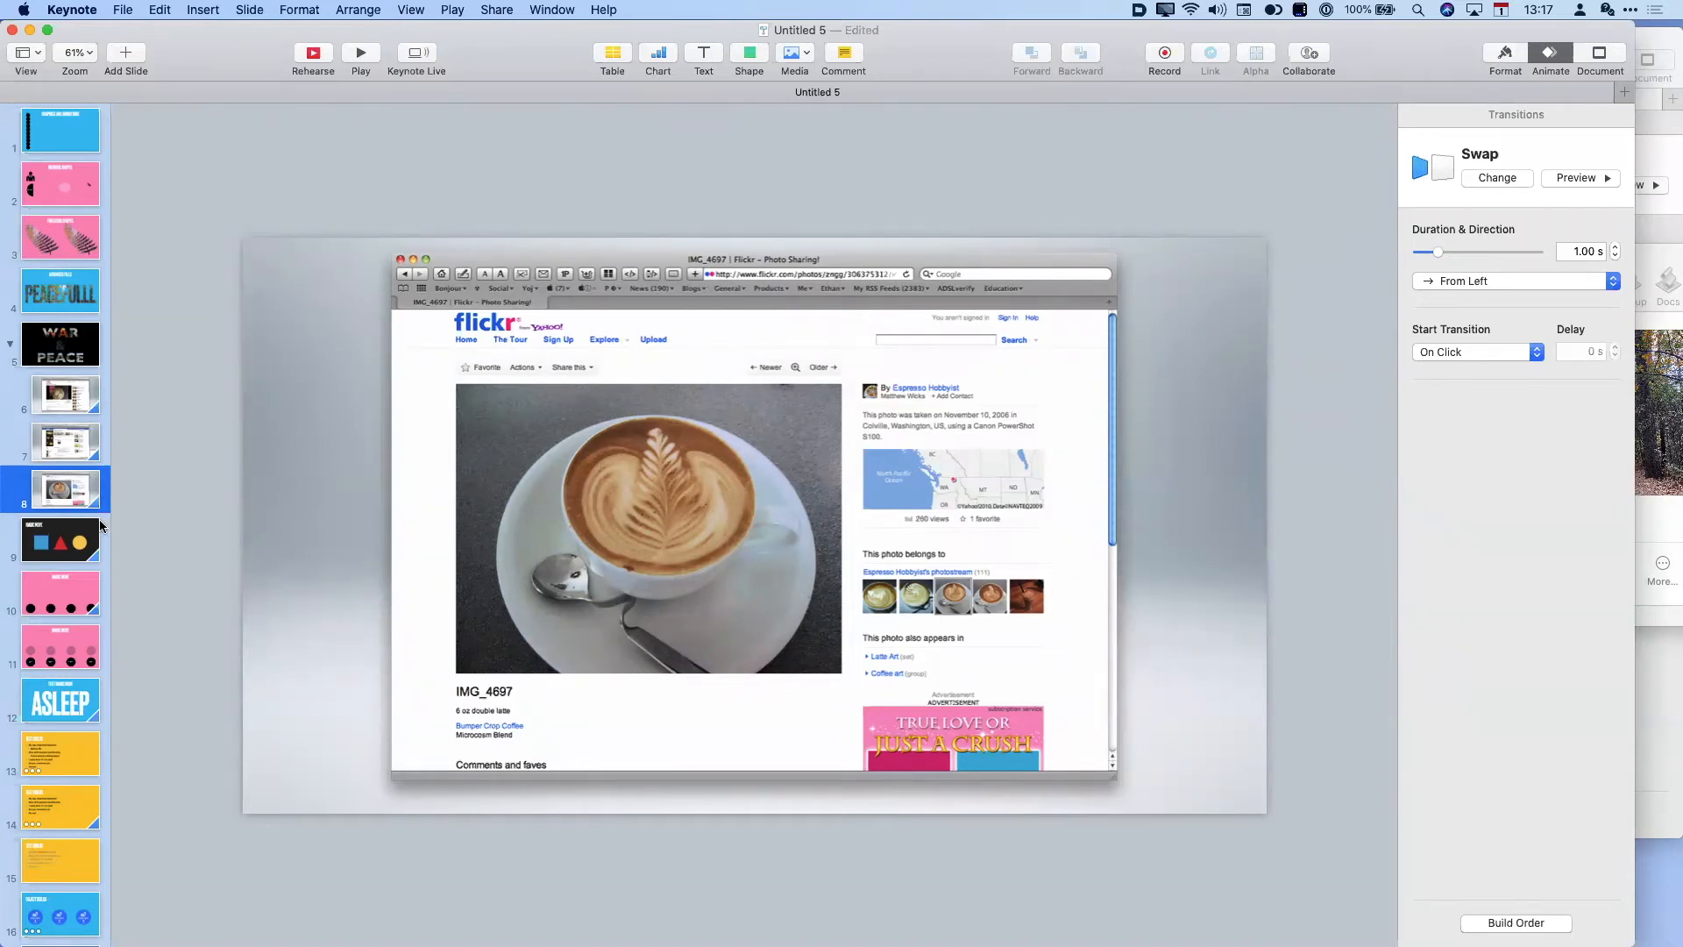
- Duplicate the dark MAGIC MOVE slide containing the square, triangle and circle
{"action": "left_click", "coordinate": [53, 527]}
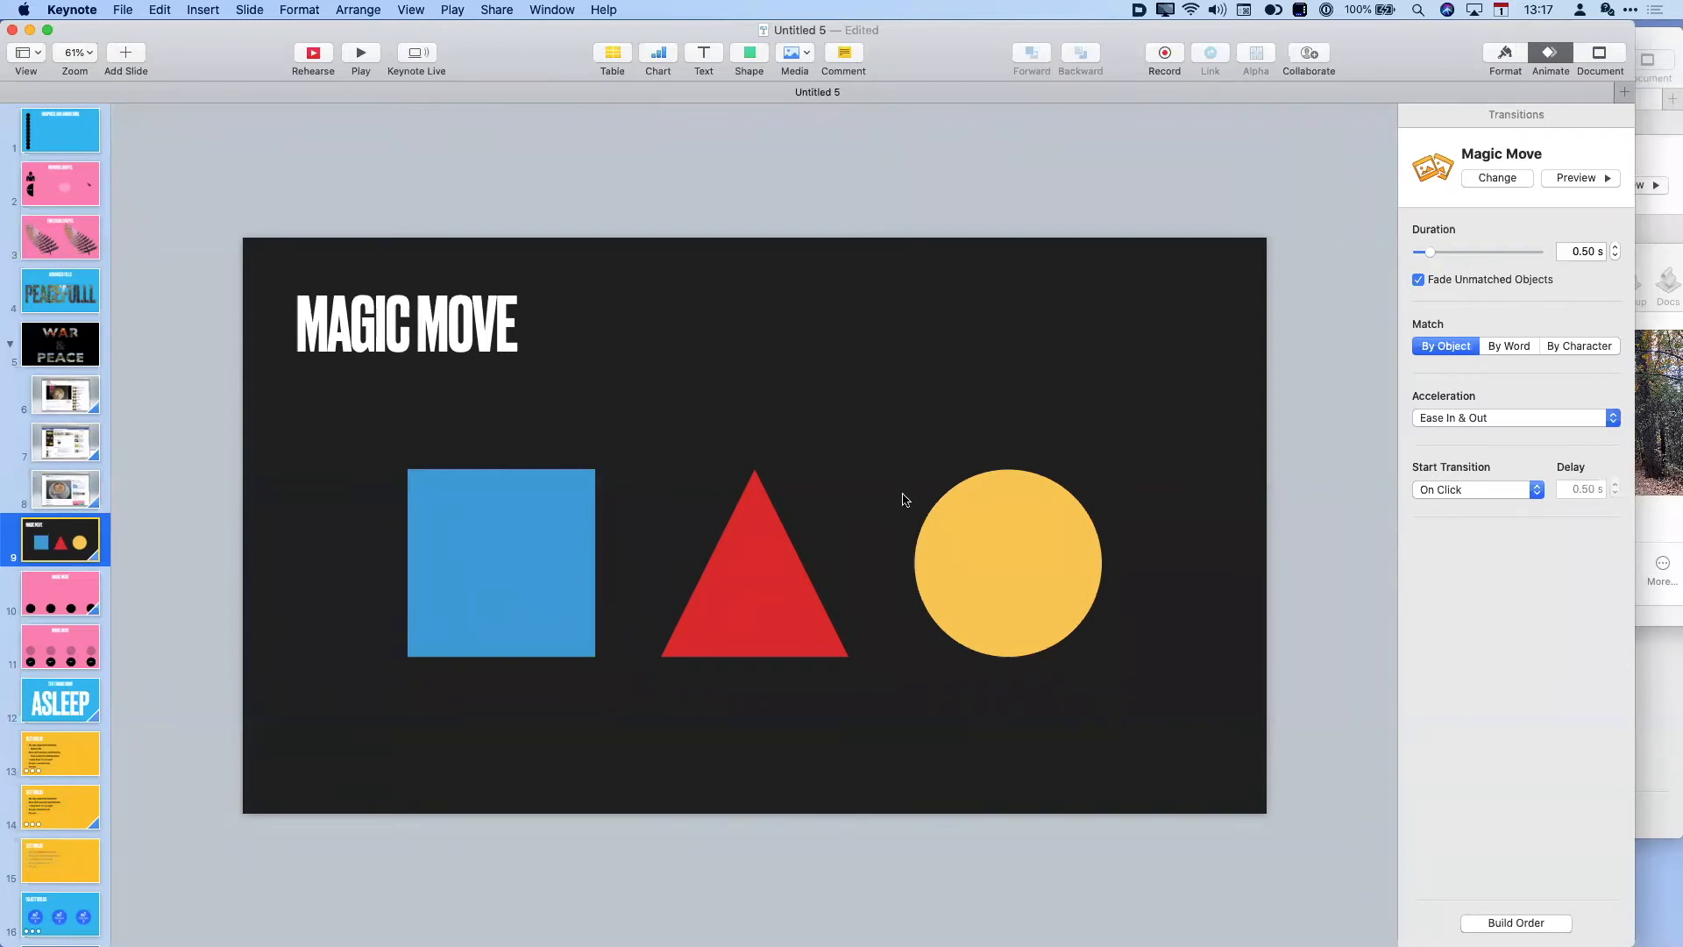
{"action": "right_click", "coordinate": [79, 541]}
{"action": "left_click", "coordinate": [127, 704]}
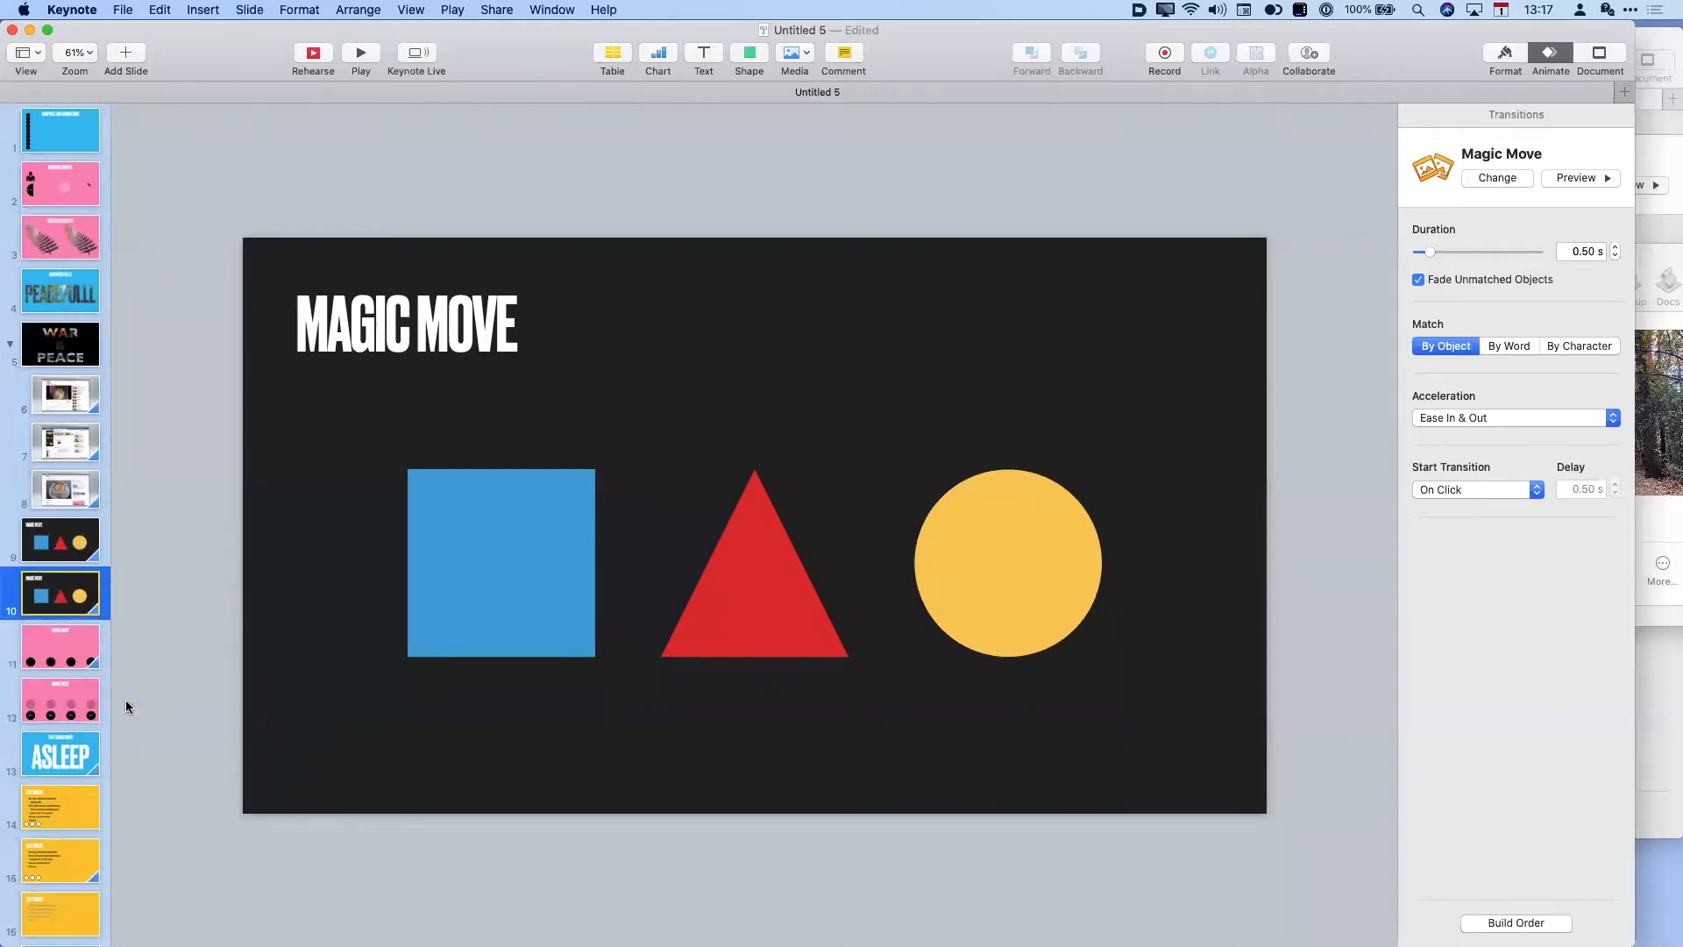
- On the duplicate slide, enlarge the triangle, move the circle to the upper-right corner, and shrink the square into the lower-left corner
{"action": "left_click_drag", "start_coordinate": [778, 581], "coordinate": [780, 573]}
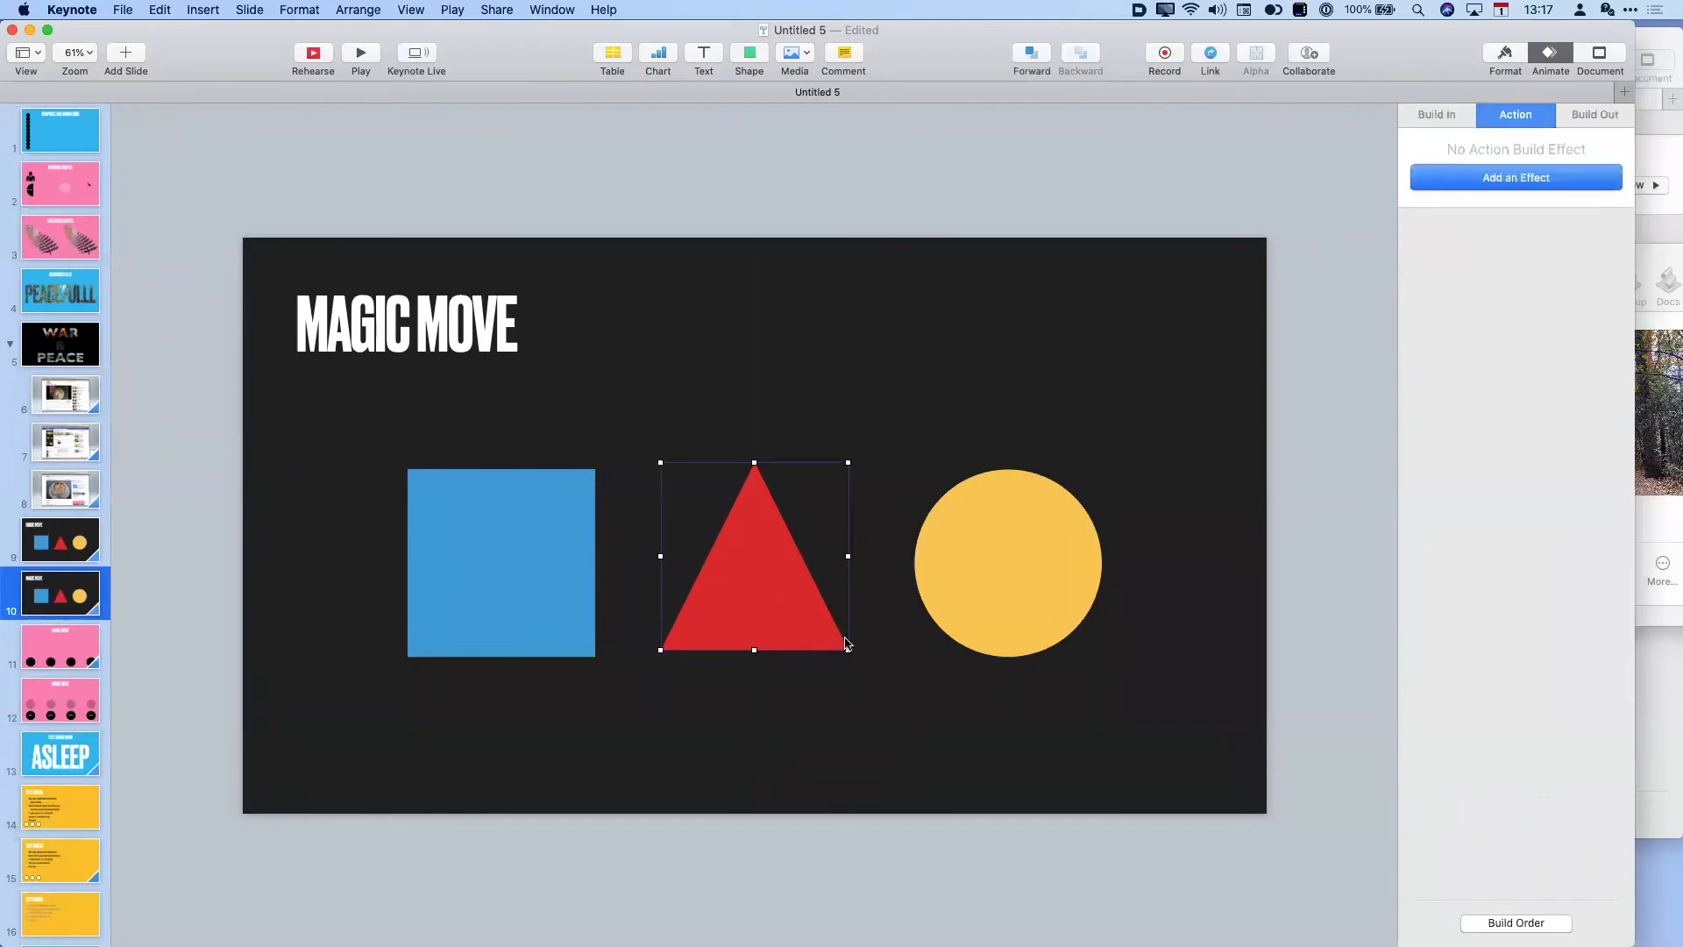
{"action": "left_click_drag", "start_coordinate": [845, 650], "coordinate": [985, 788]}
{"action": "left_click_drag", "start_coordinate": [1021, 547], "coordinate": [1126, 366]}
{"action": "left_click_drag", "start_coordinate": [492, 544], "coordinate": [371, 667]}
{"action": "left_click_drag", "start_coordinate": [472, 590], "coordinate": [409, 656]}
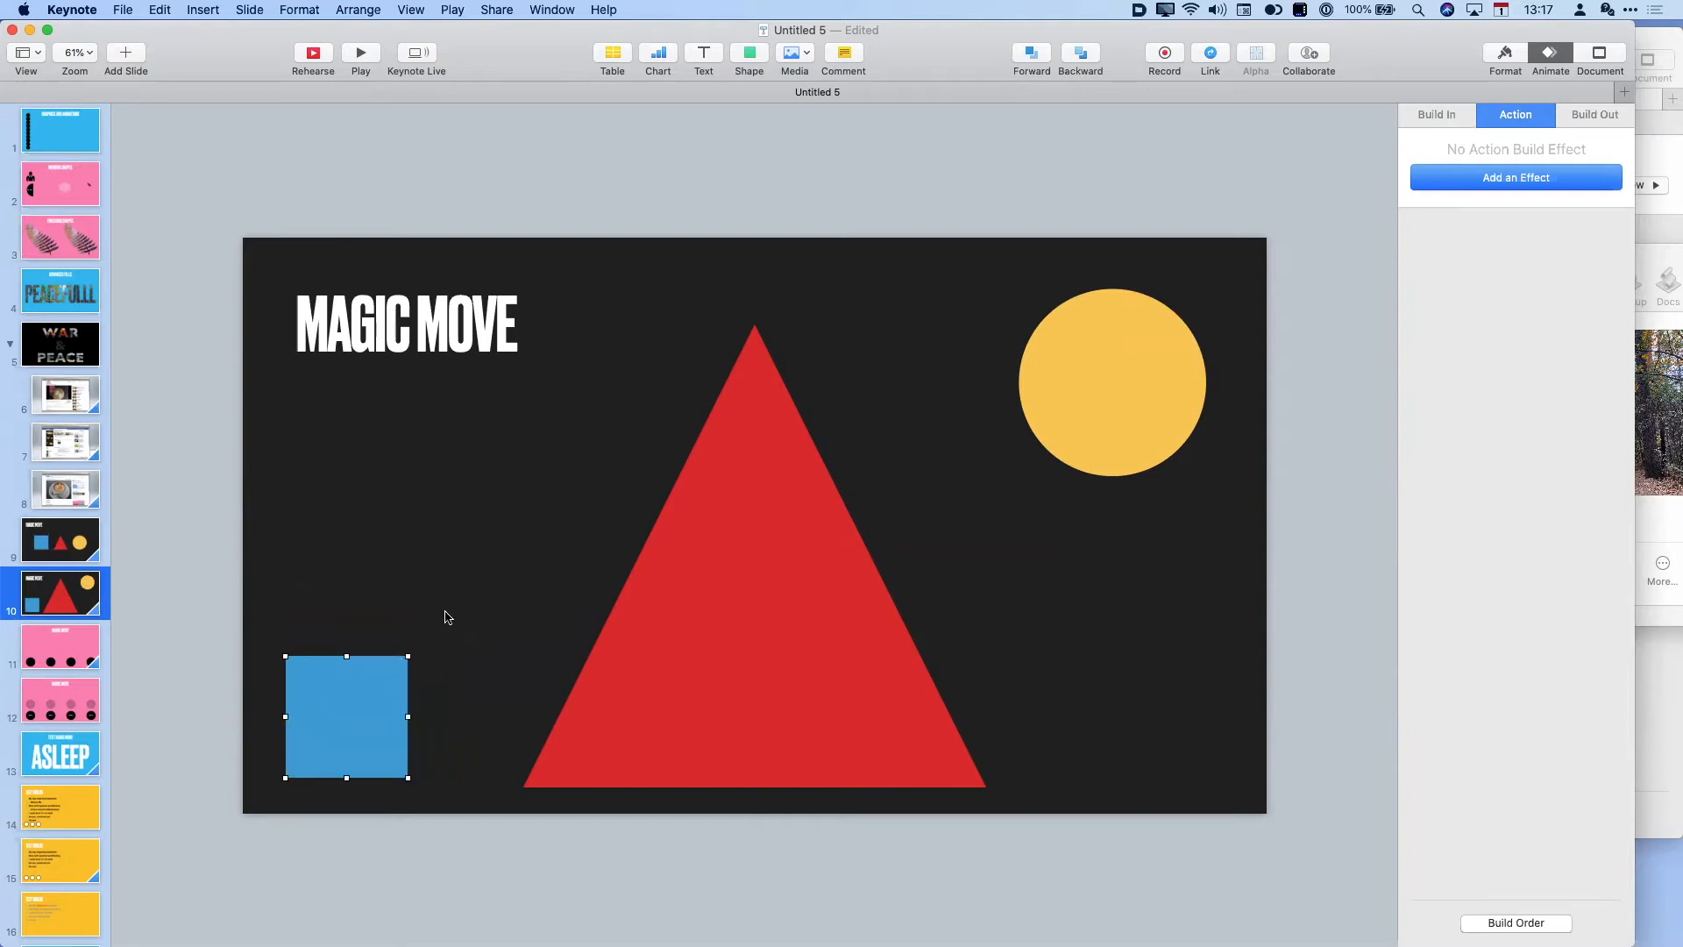
- Remove the transition from the original three-shape slide 9 and apply Magic Move to it again
{"action": "left_click", "coordinate": [73, 548]}
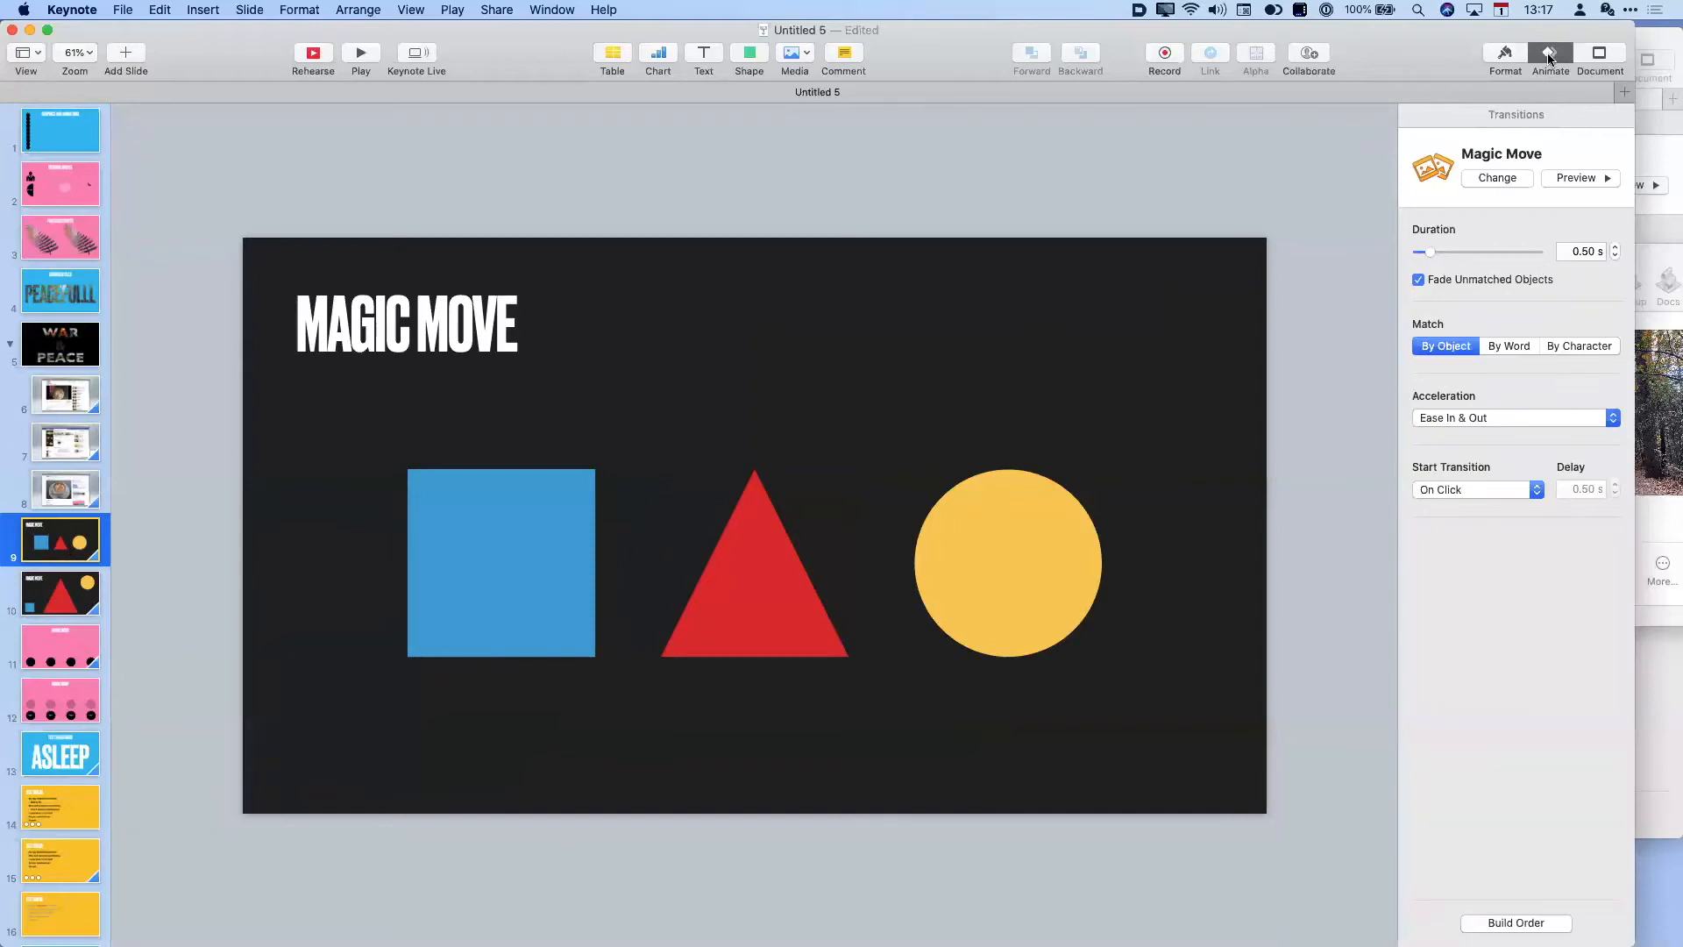
{"action": "left_click", "coordinate": [1523, 178]}
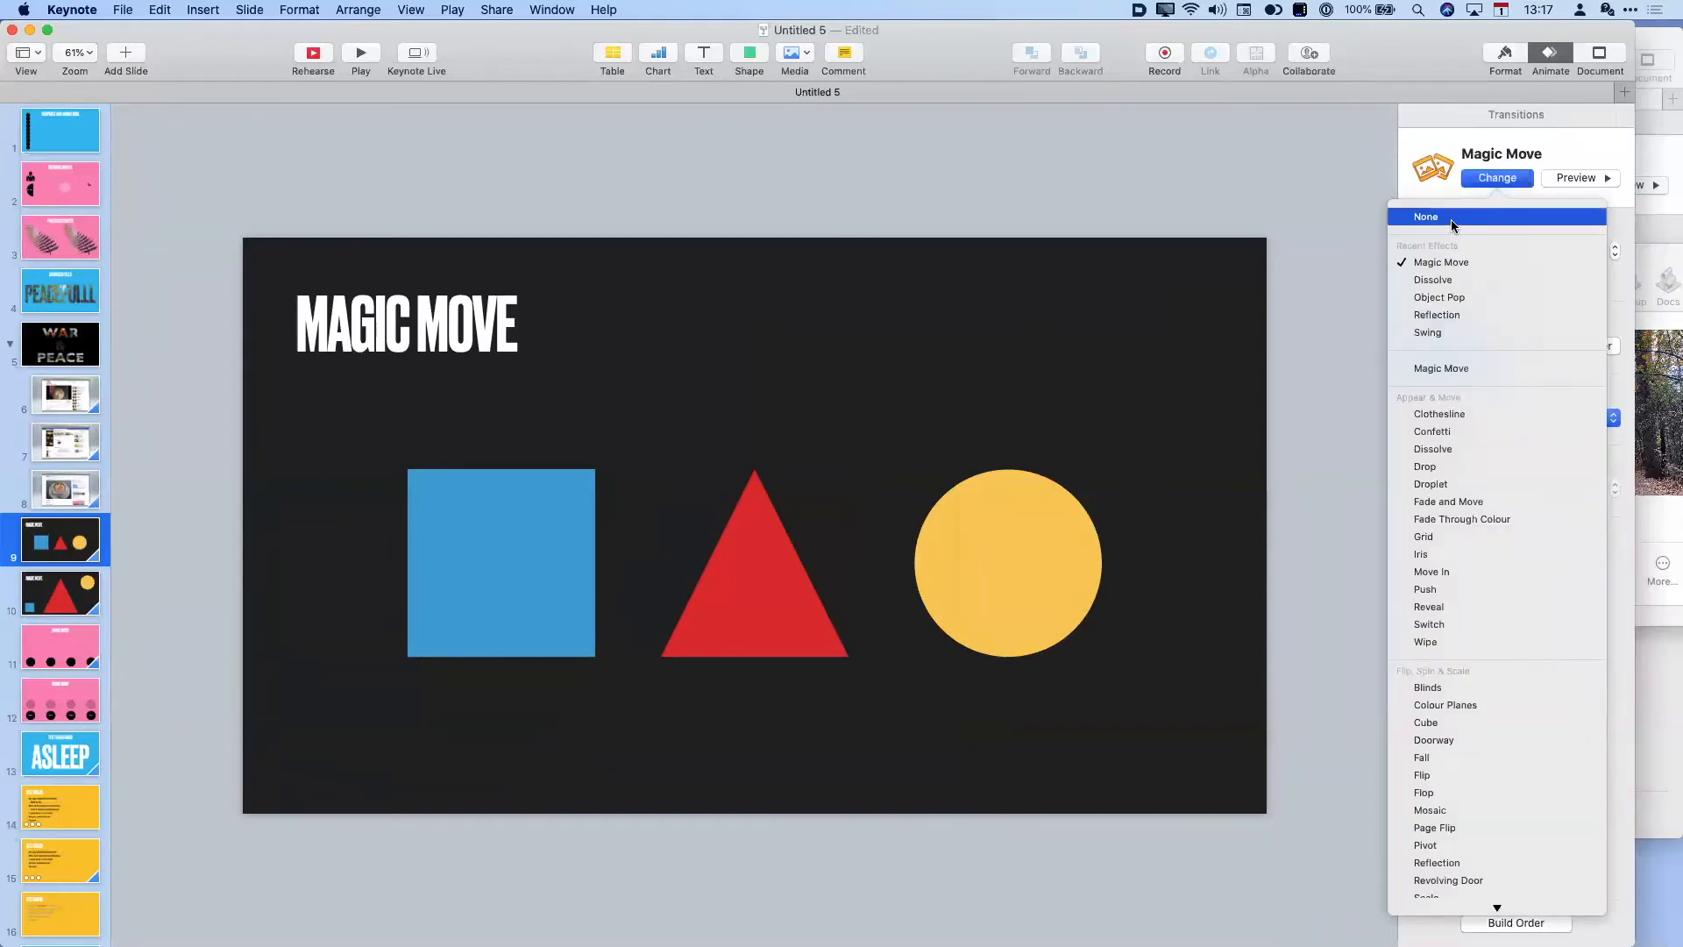
{"action": "left_click", "coordinate": [1450, 219]}
{"action": "left_click", "coordinate": [1515, 180]}
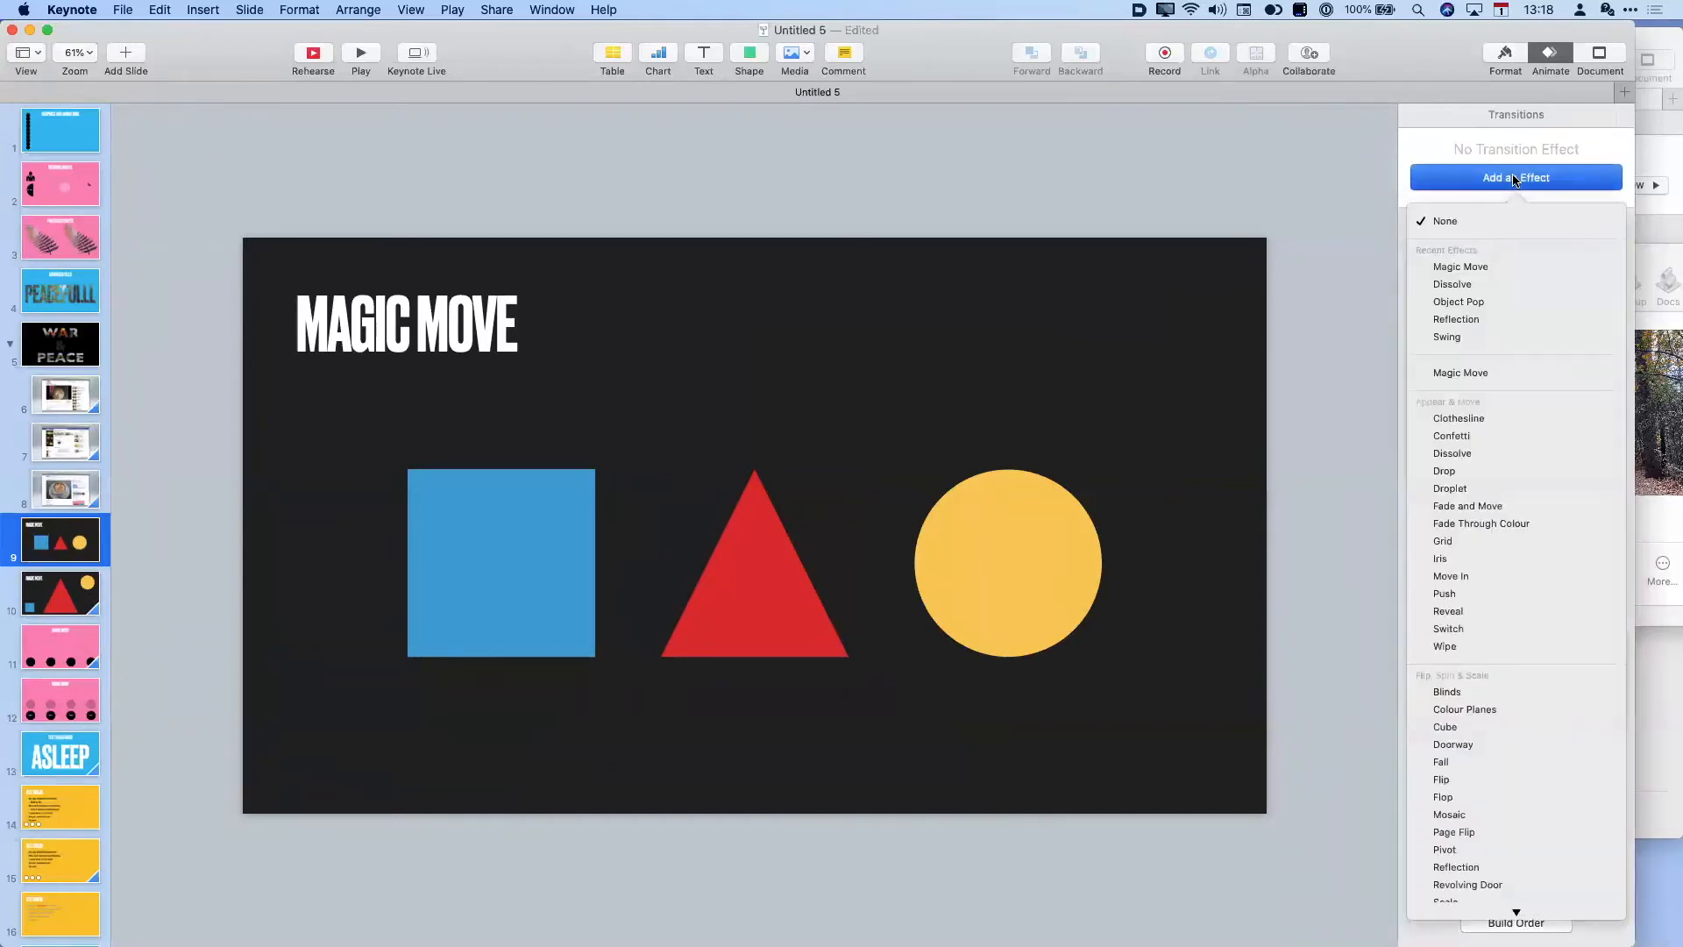
{"action": "left_click", "coordinate": [1459, 266]}
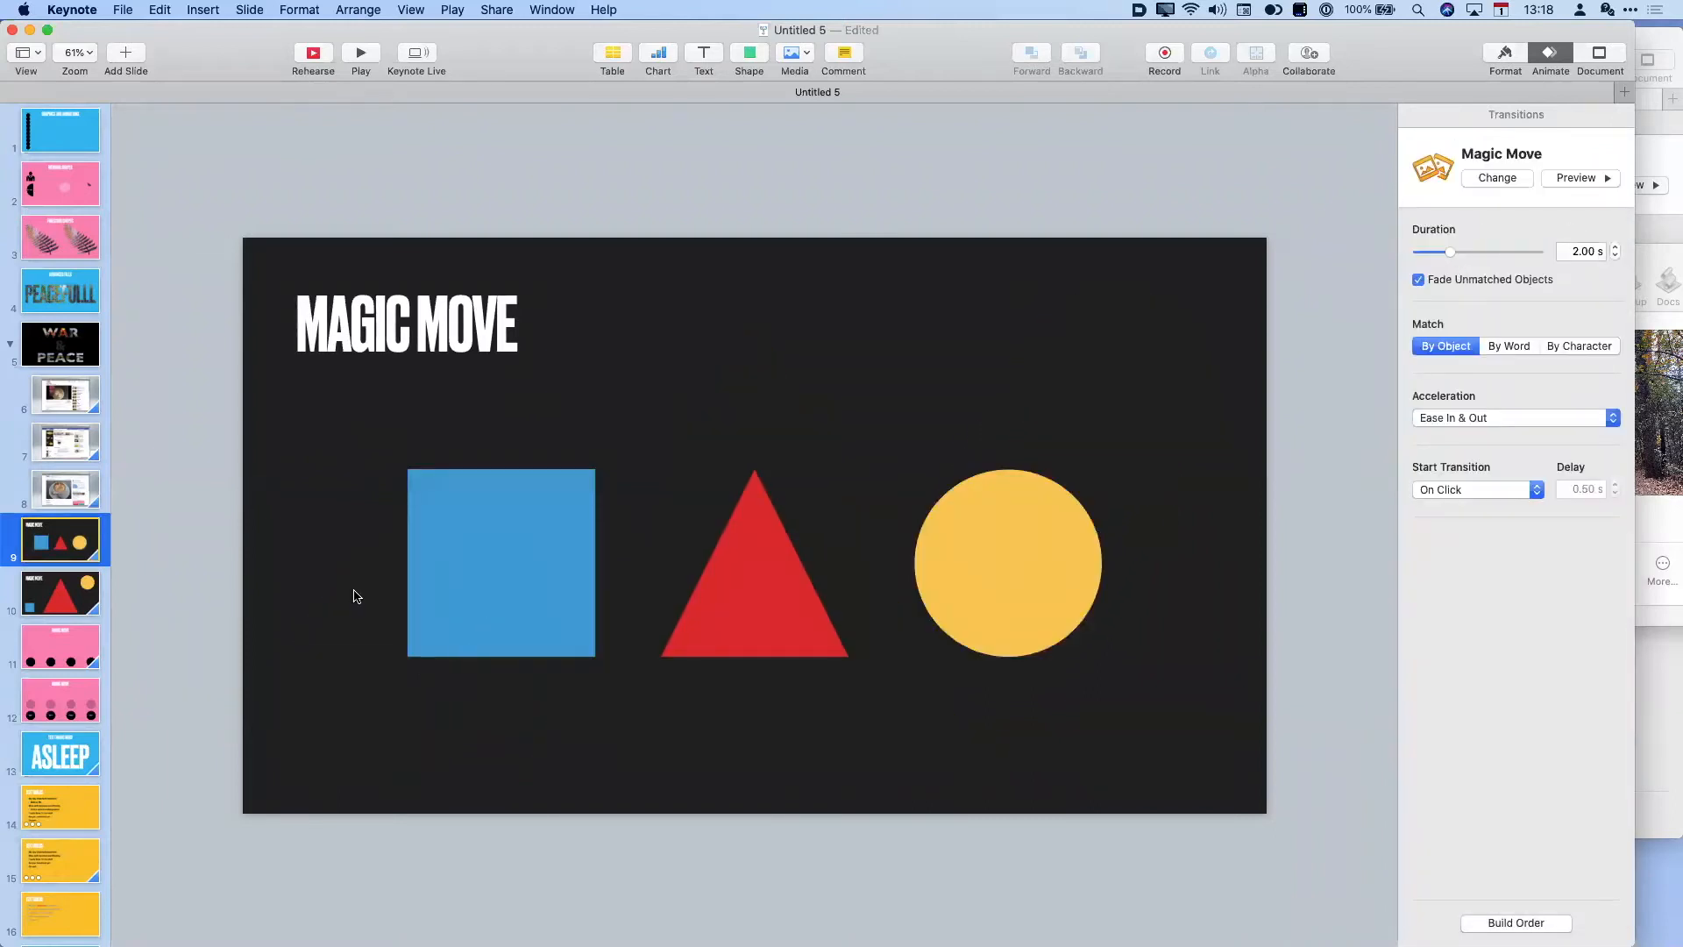
- Play the Magic Move transition from slide 9 and compare the triangle on the two dark slides
{"action": "left_click", "coordinate": [358, 58]}
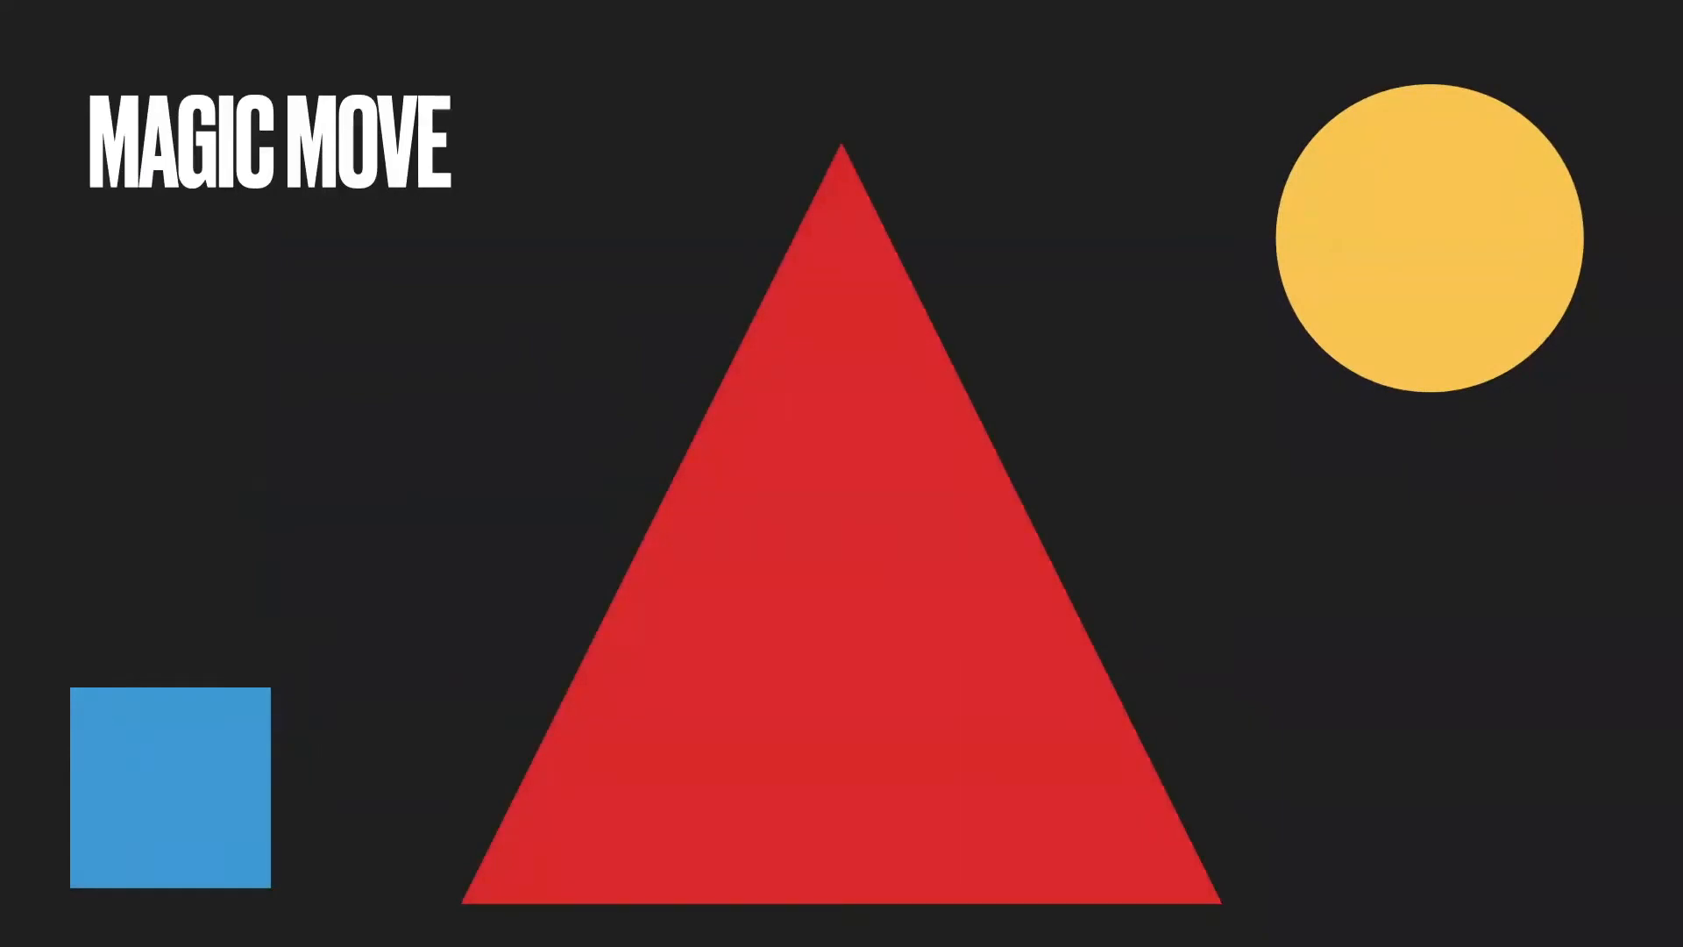
{"action": "key", "text": "Escape"}
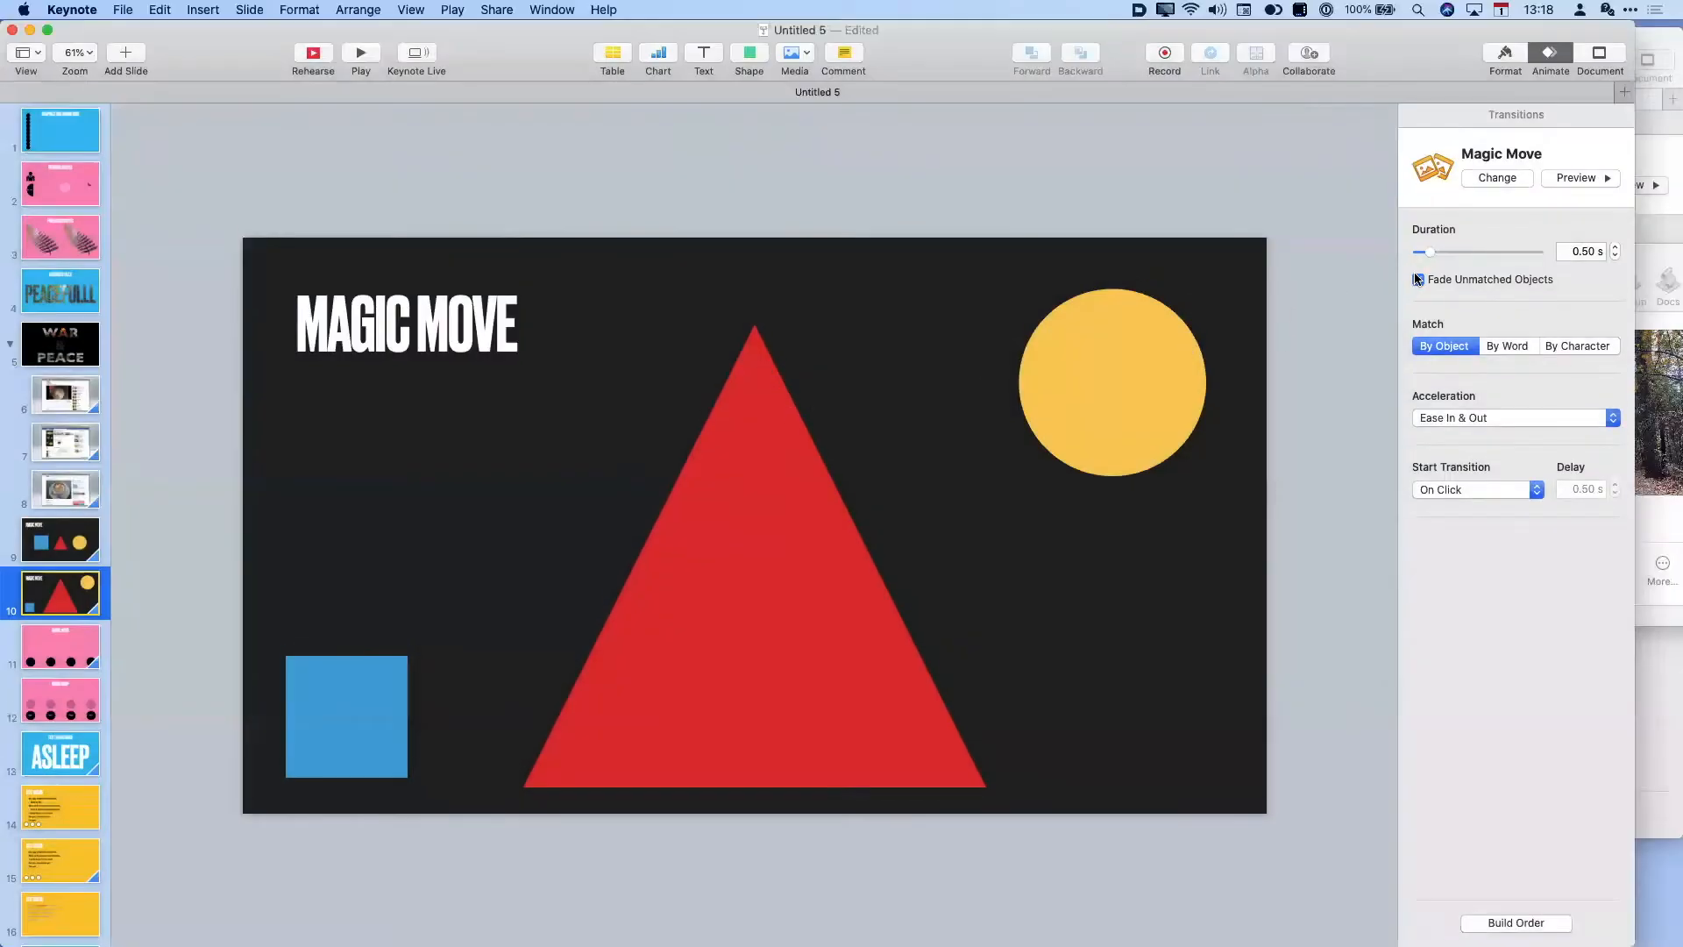
{"action": "left_click", "coordinate": [712, 617]}
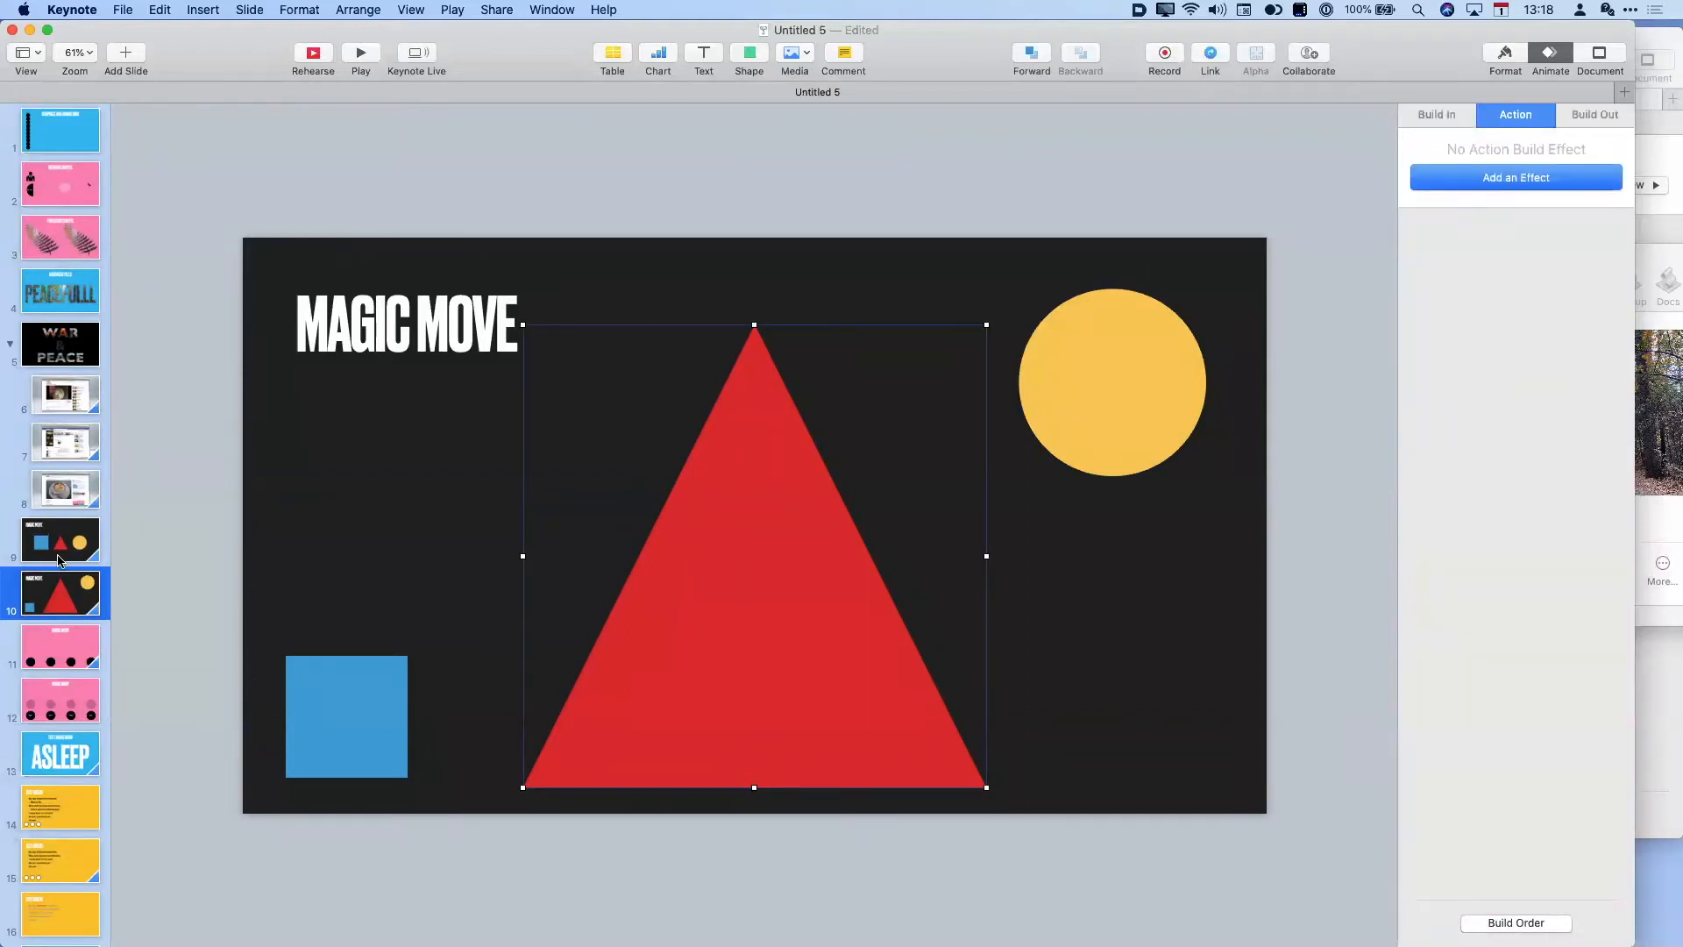
{"action": "left_click", "coordinate": [60, 560]}
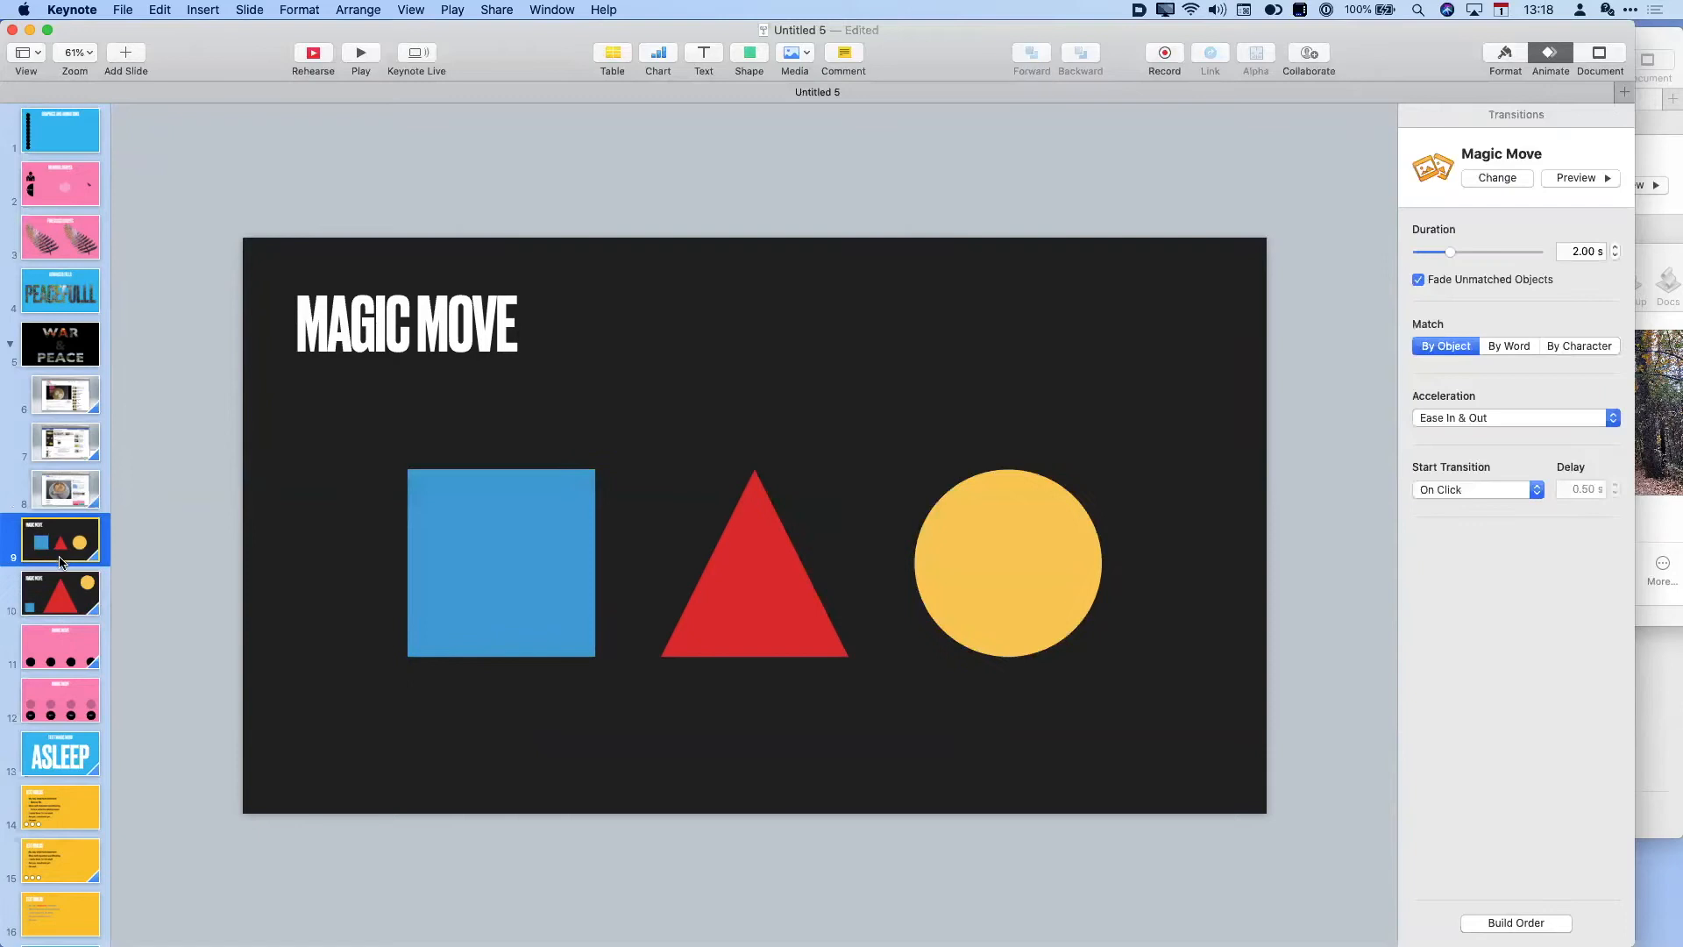
- Set the transition of the pink four-circle slide 11 to None
{"action": "left_click", "coordinate": [74, 663]}
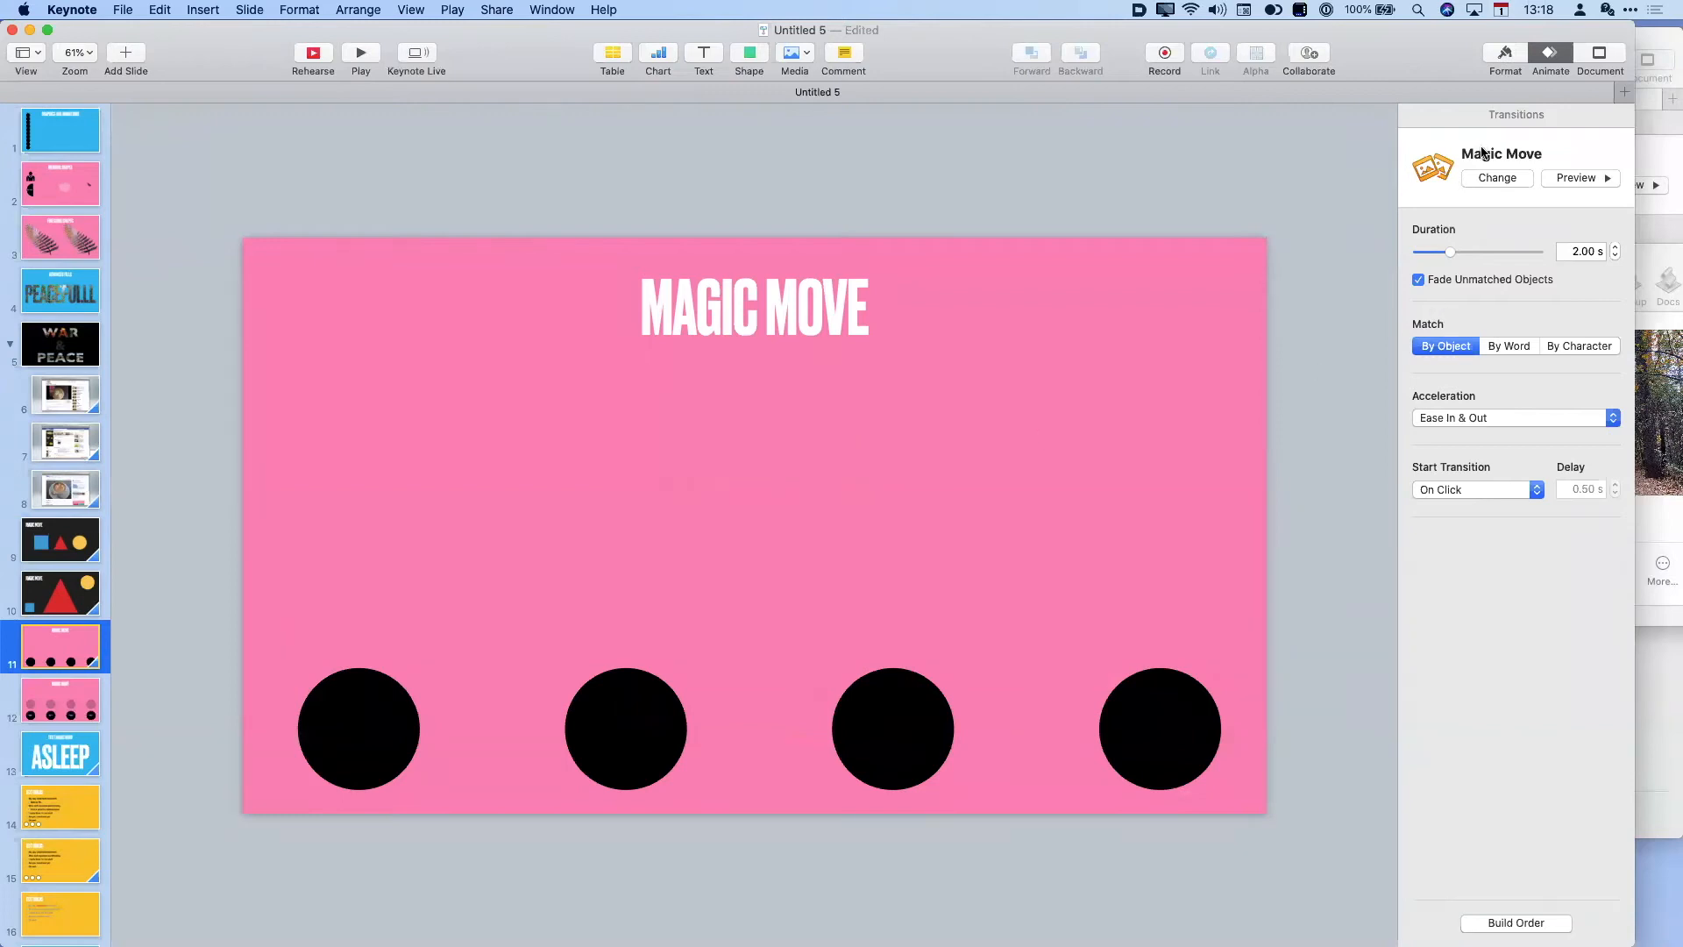
{"action": "left_click", "coordinate": [1495, 179]}
{"action": "left_click", "coordinate": [1459, 216]}
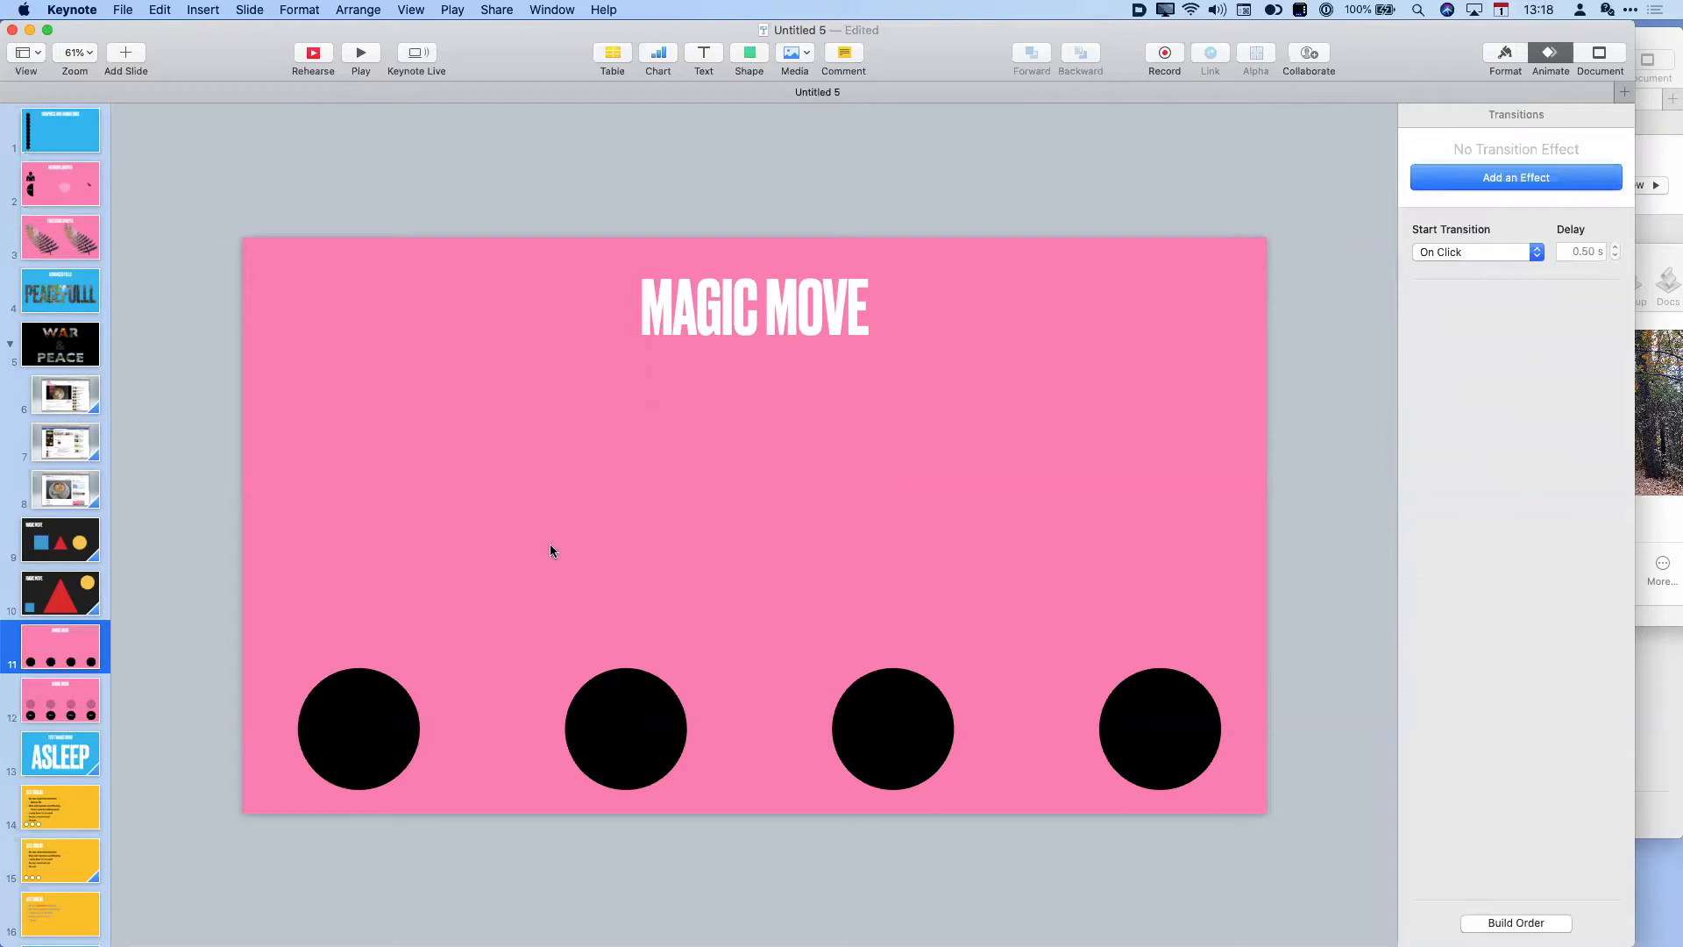
- Show the object list and delete the Magic Move title from the pink slide 11
{"action": "left_click", "coordinate": [29, 55]}
{"action": "left_click", "coordinate": [99, 263]}
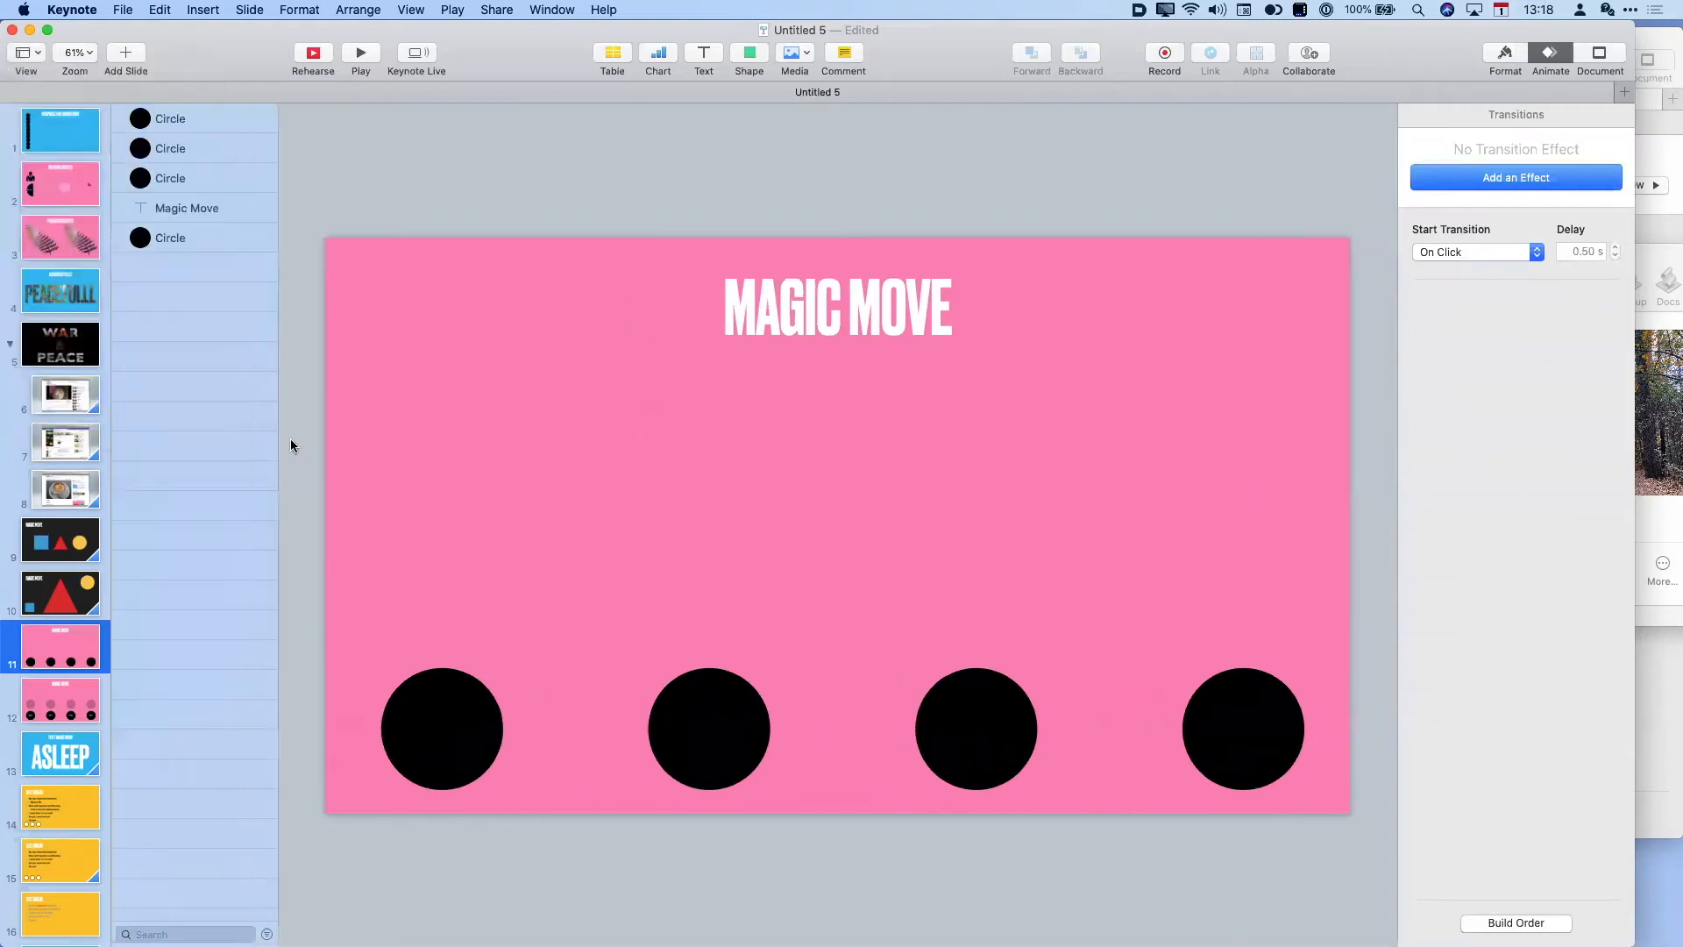
{"action": "left_click", "coordinate": [192, 207]}
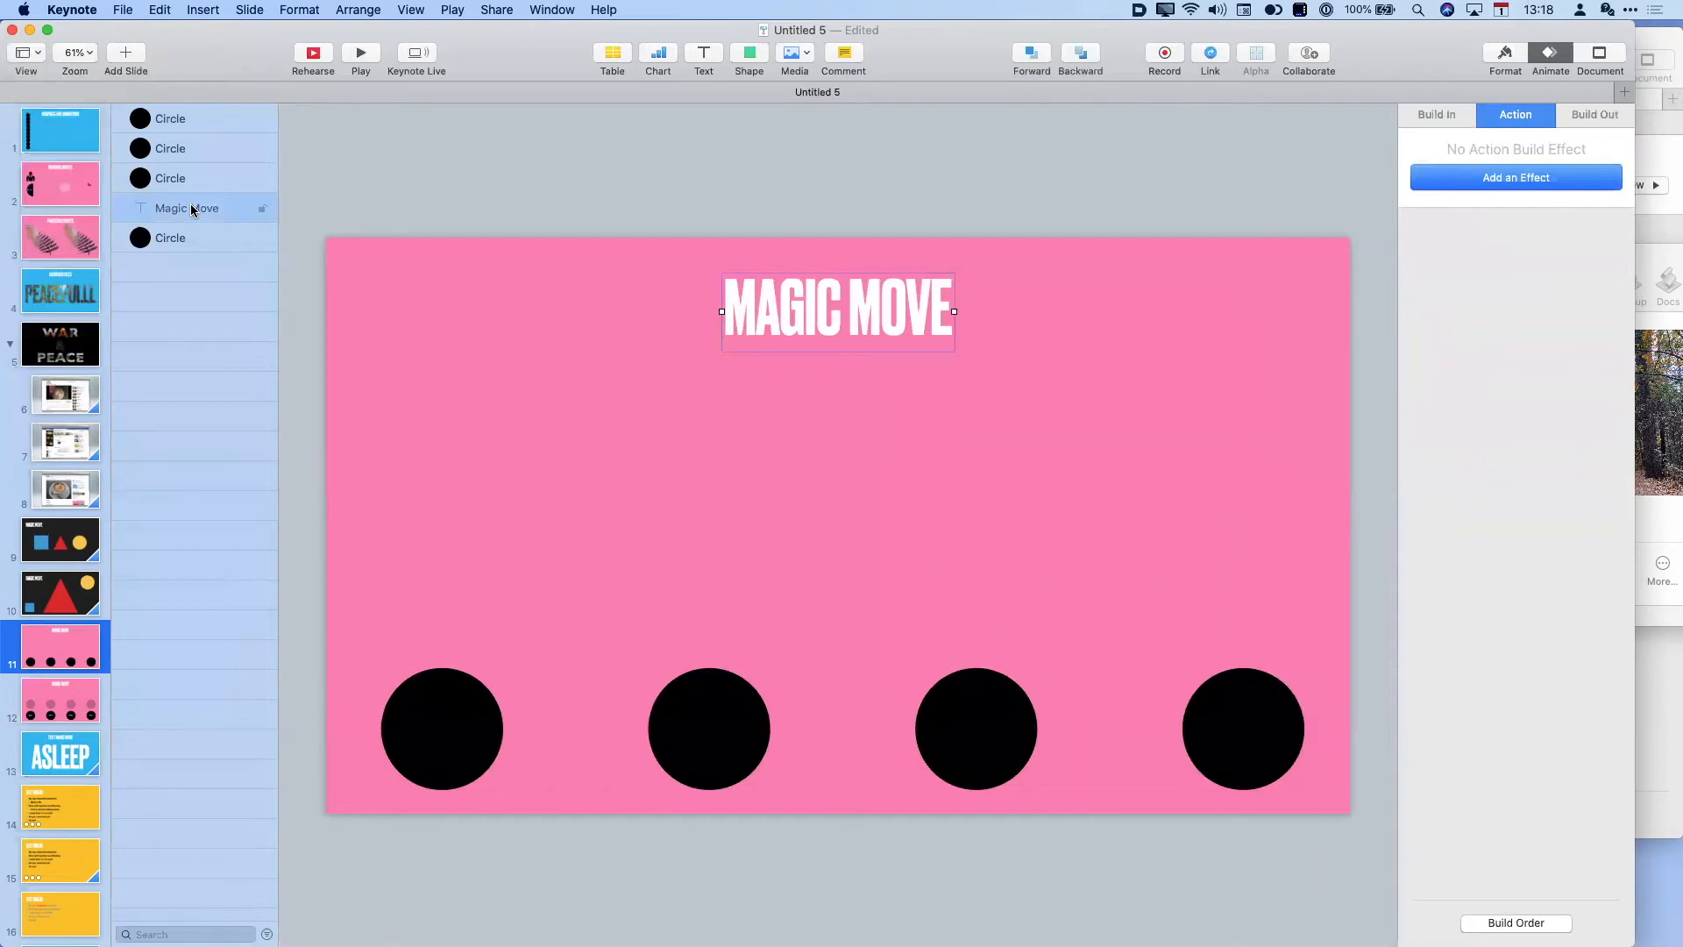
{"action": "key", "text": "Delete"}
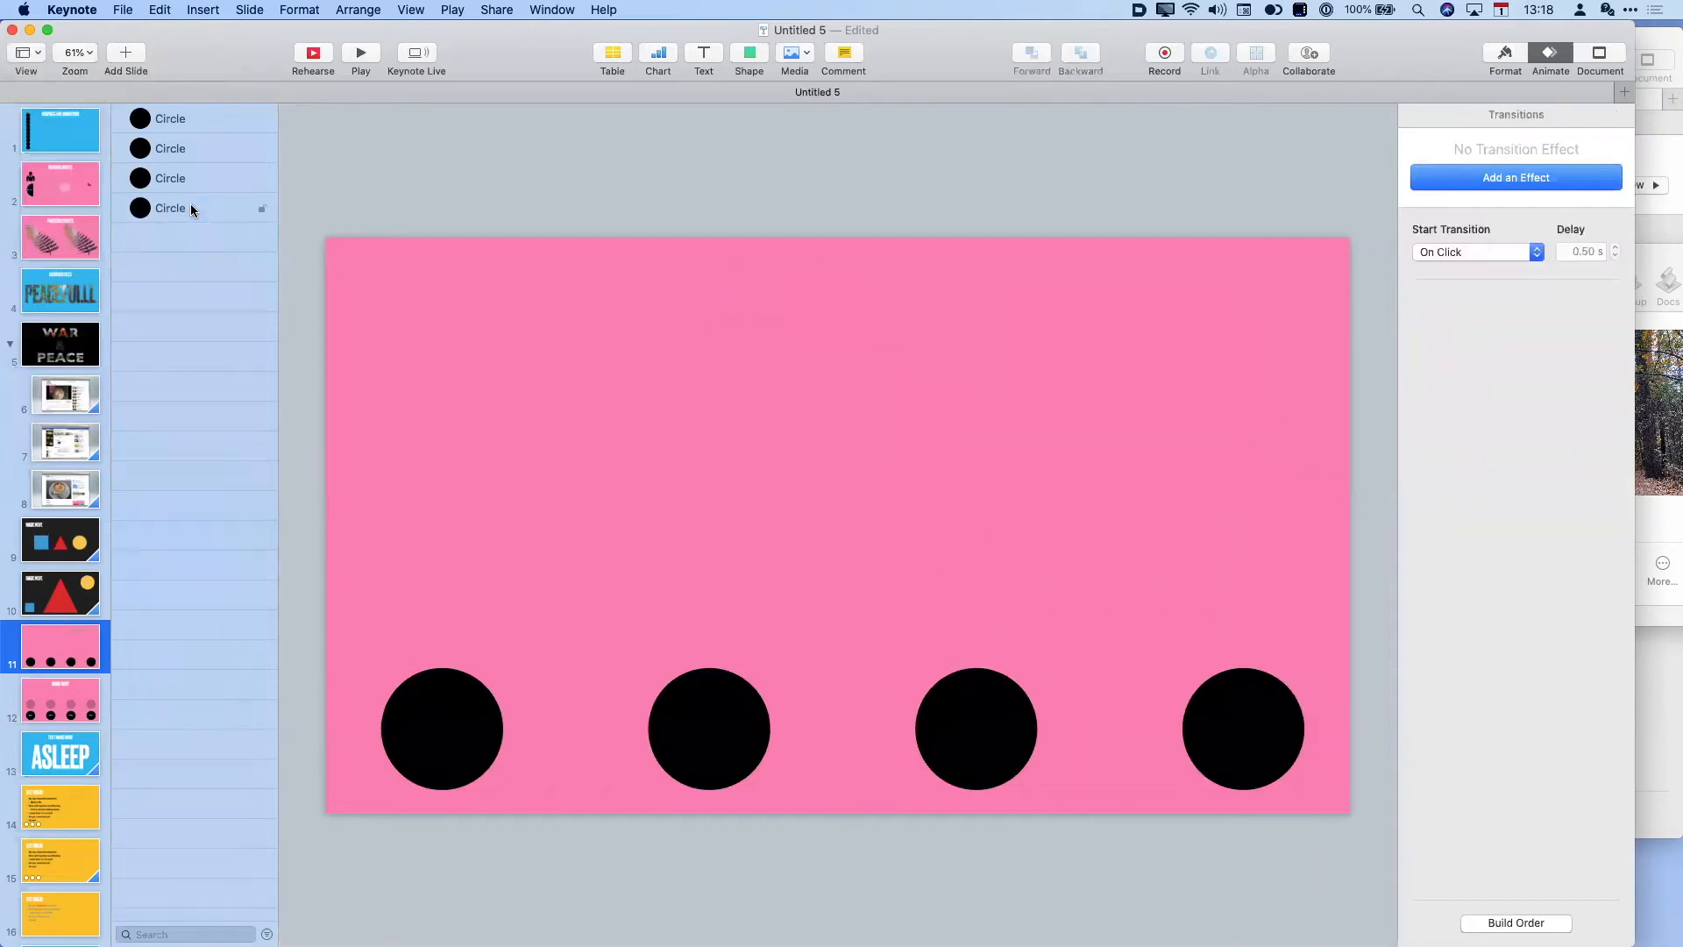
- Duplicate the pink four-circle slide, then move the copy's first circle to the middle and enlarge it to about three times its size
{"action": "right_click", "coordinate": [60, 652]}
{"action": "left_click", "coordinate": [122, 802]}
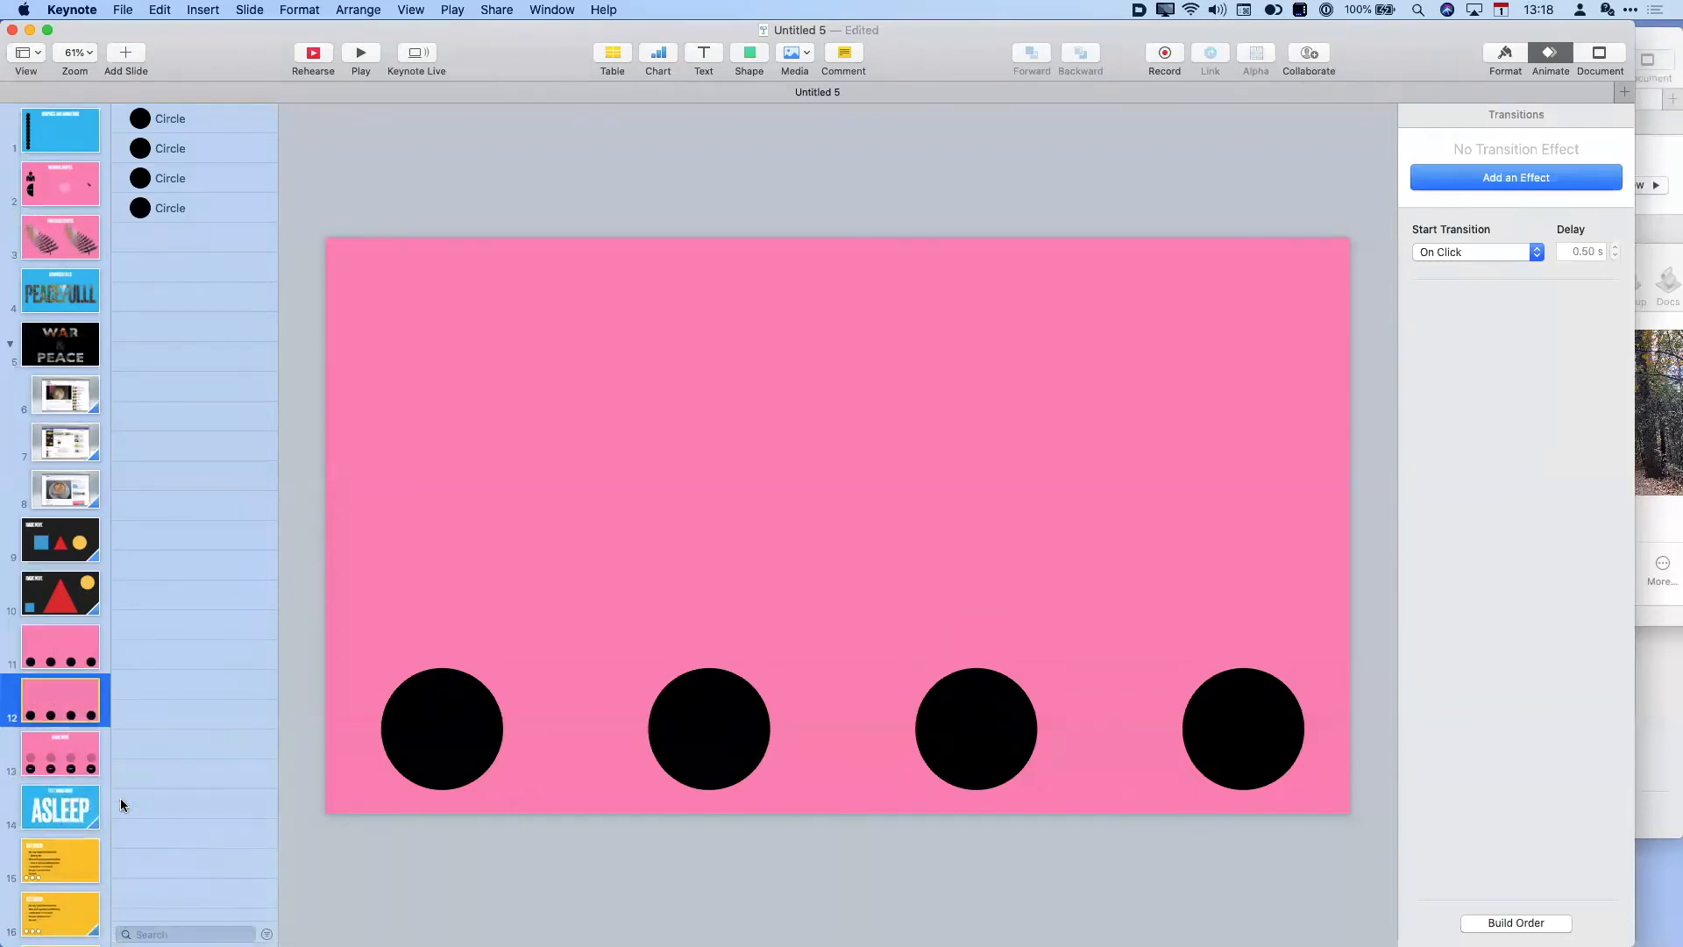
{"action": "left_click", "coordinate": [464, 719]}
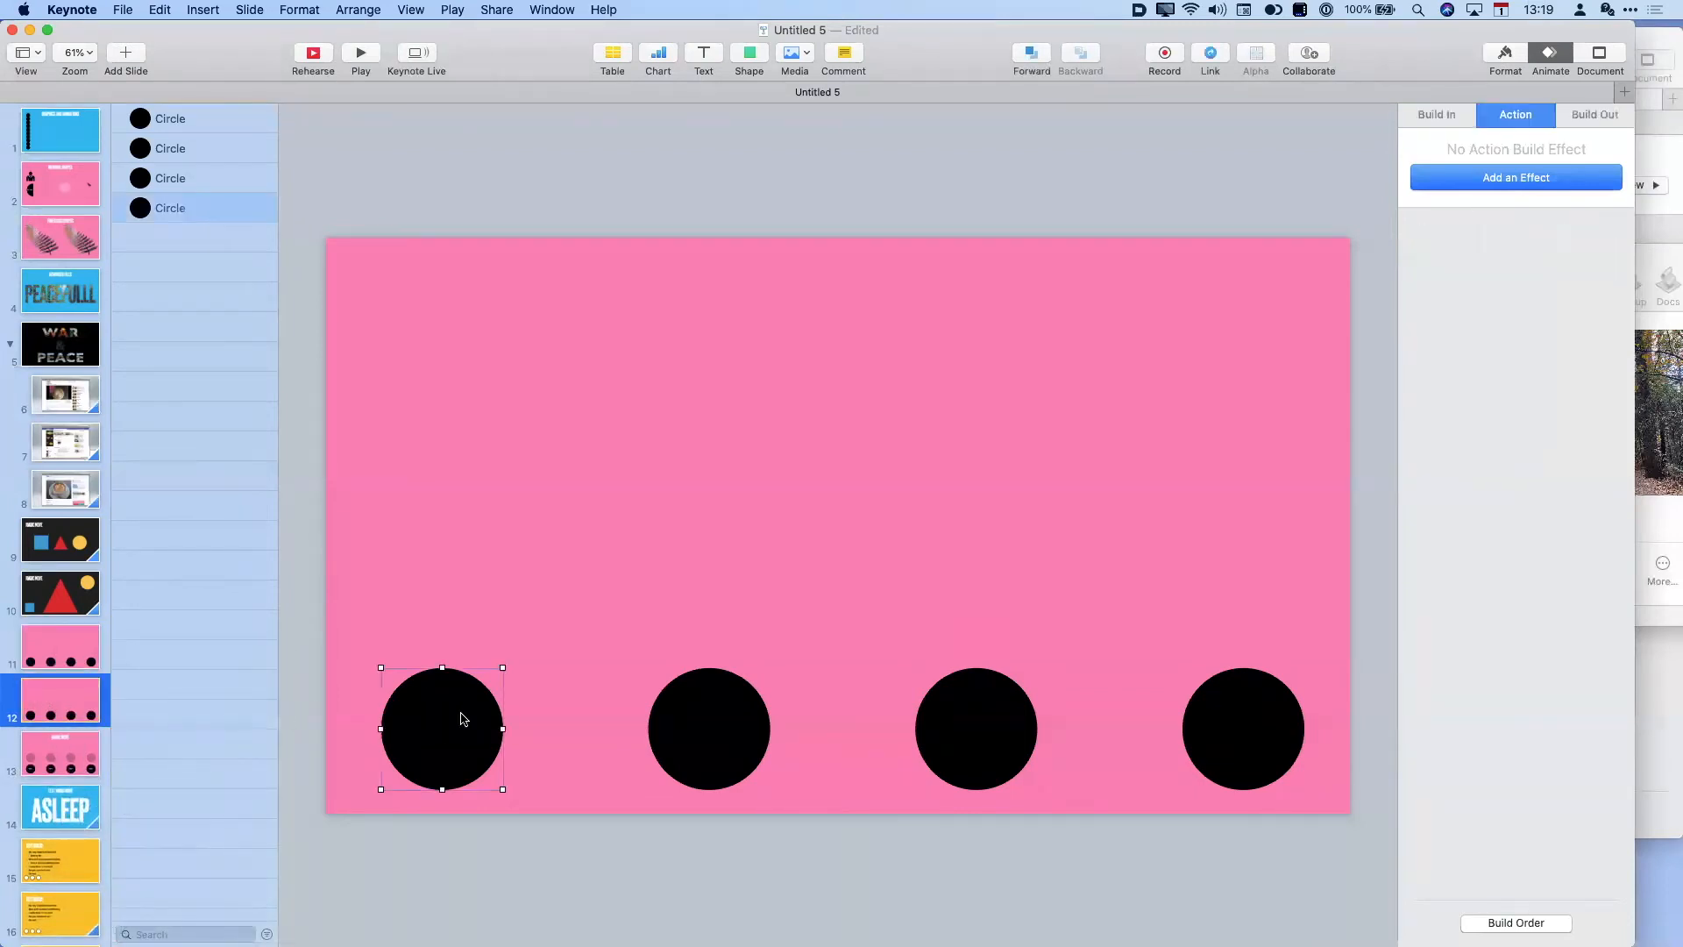
{"action": "left_click_drag", "start_coordinate": [447, 733], "coordinate": [841, 526]}
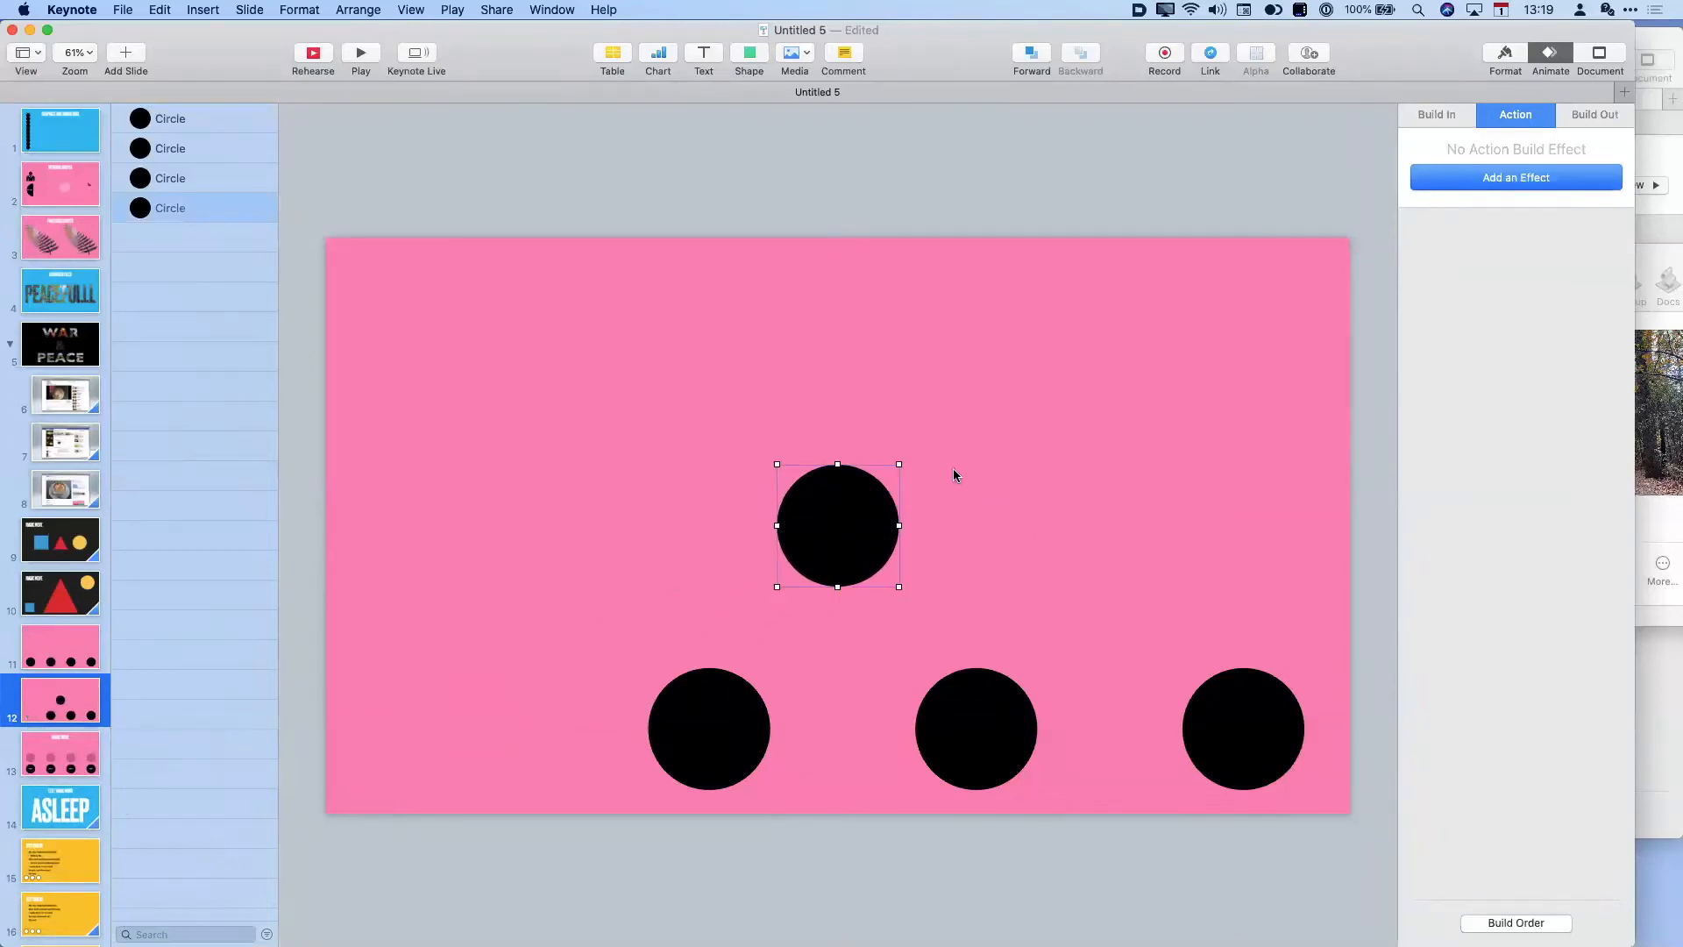
{"action": "left_click_drag", "start_coordinate": [900, 466], "coordinate": [1094, 395]}
{"action": "left_click_drag", "start_coordinate": [917, 512], "coordinate": [907, 454]}
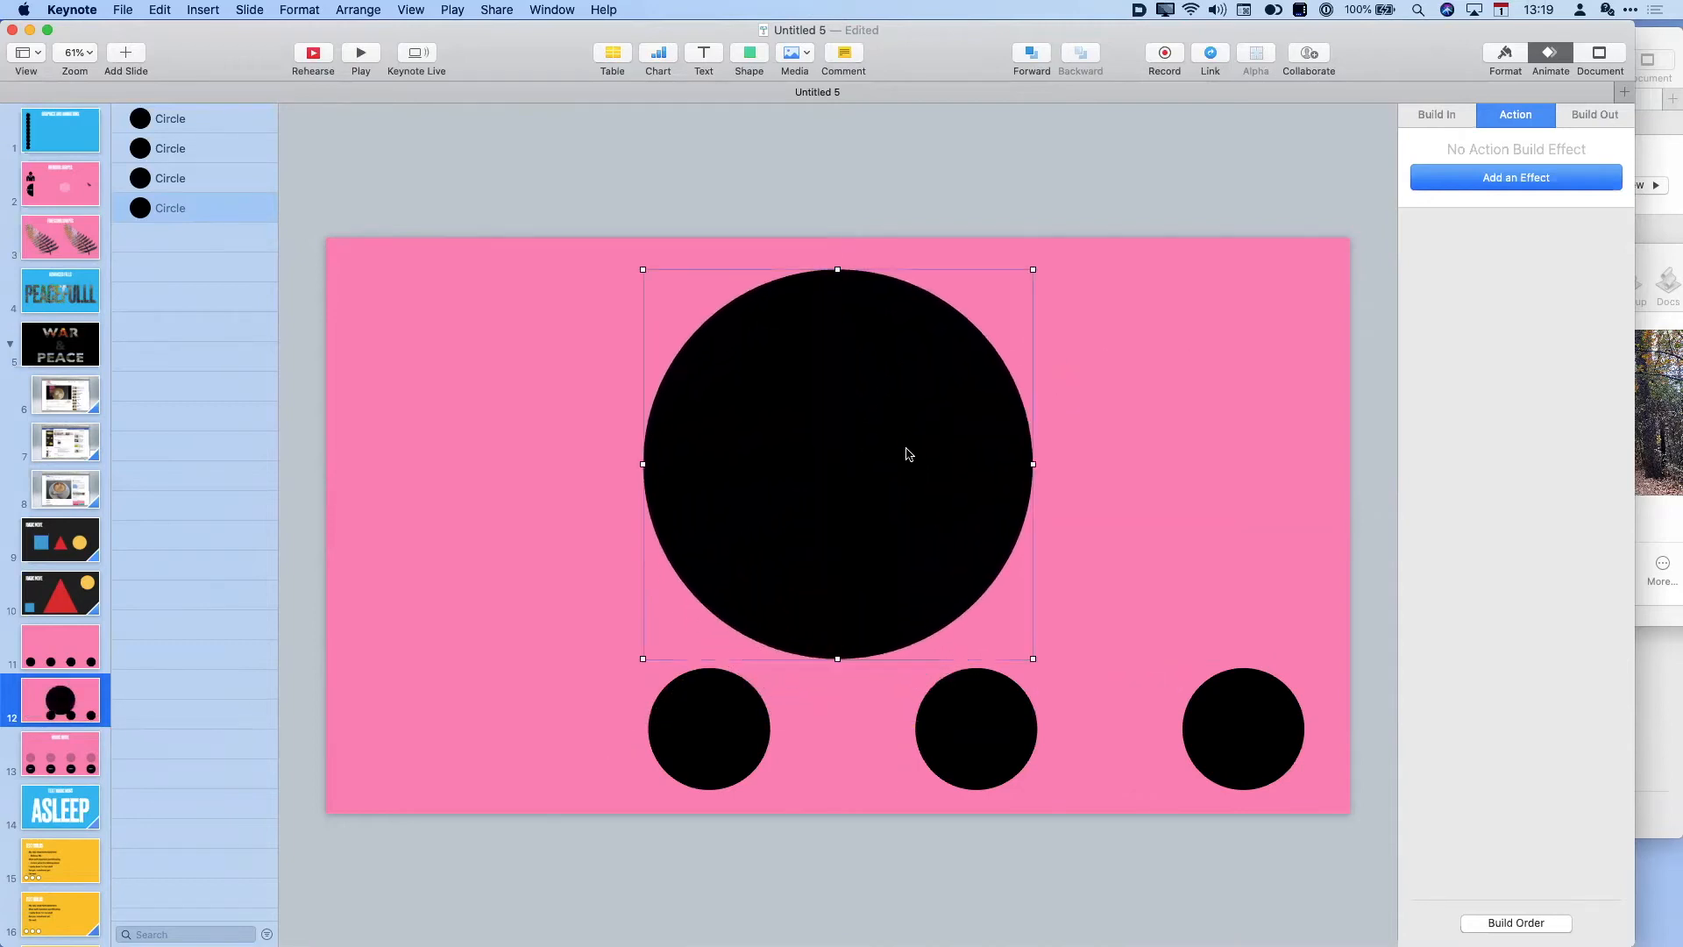
- Apply the Magic Move transition to the original pink slide 11 with four equal circles
{"action": "left_click", "coordinate": [83, 639]}
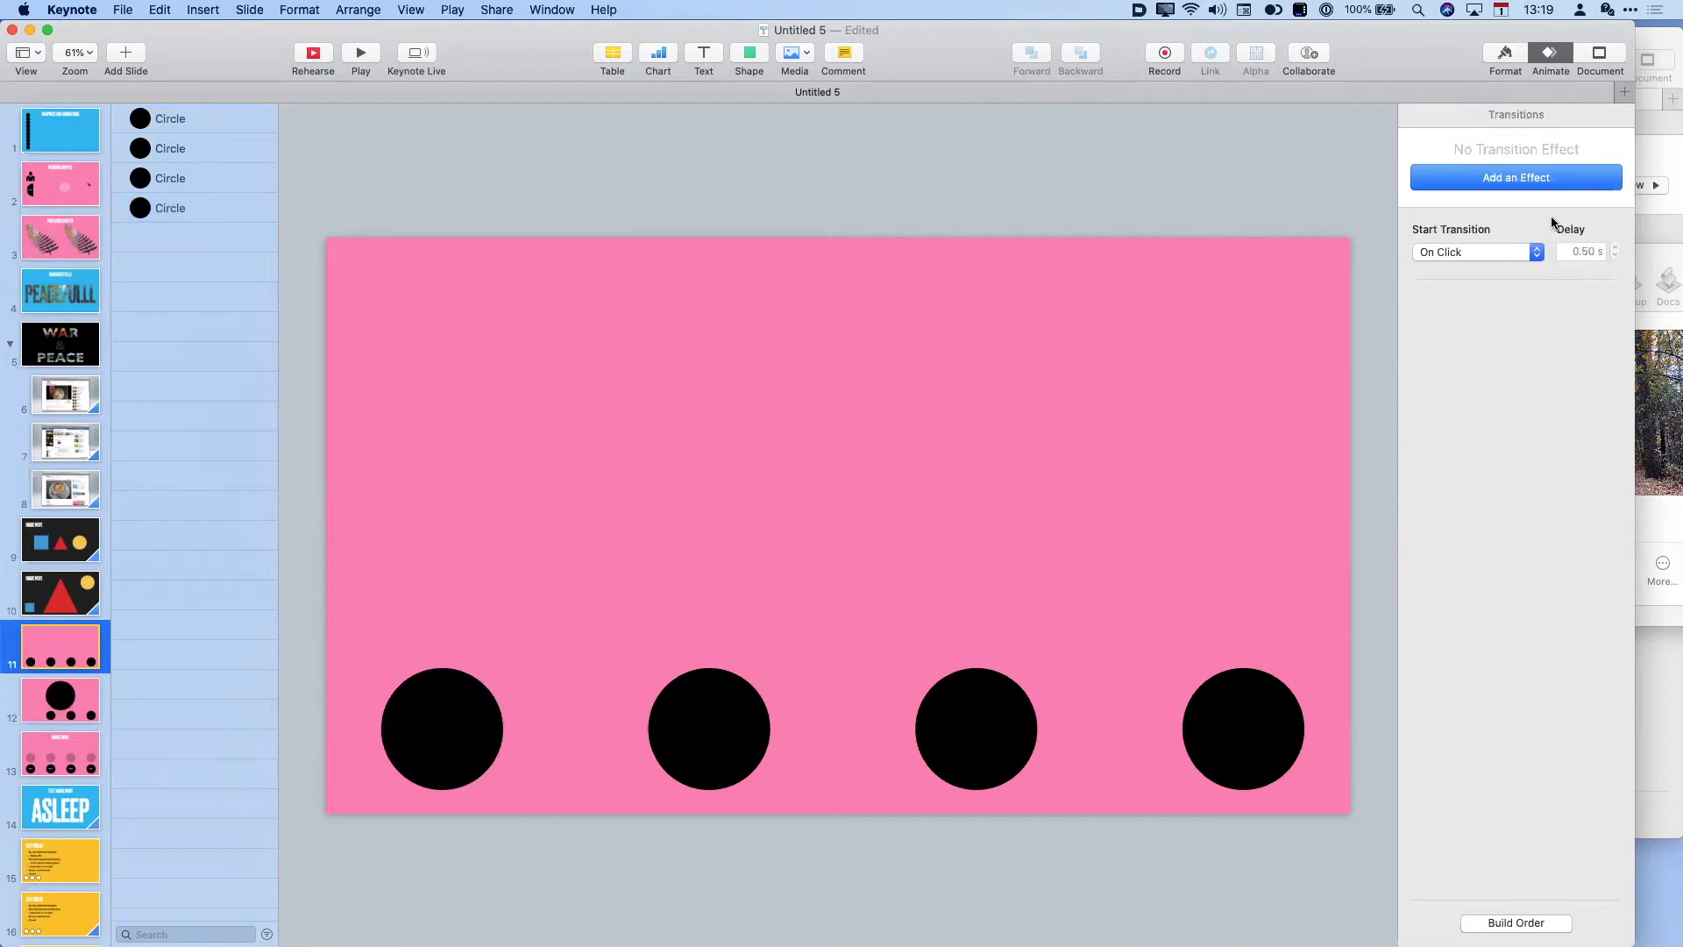
{"action": "left_click", "coordinate": [1524, 185]}
{"action": "left_click", "coordinate": [1480, 263]}
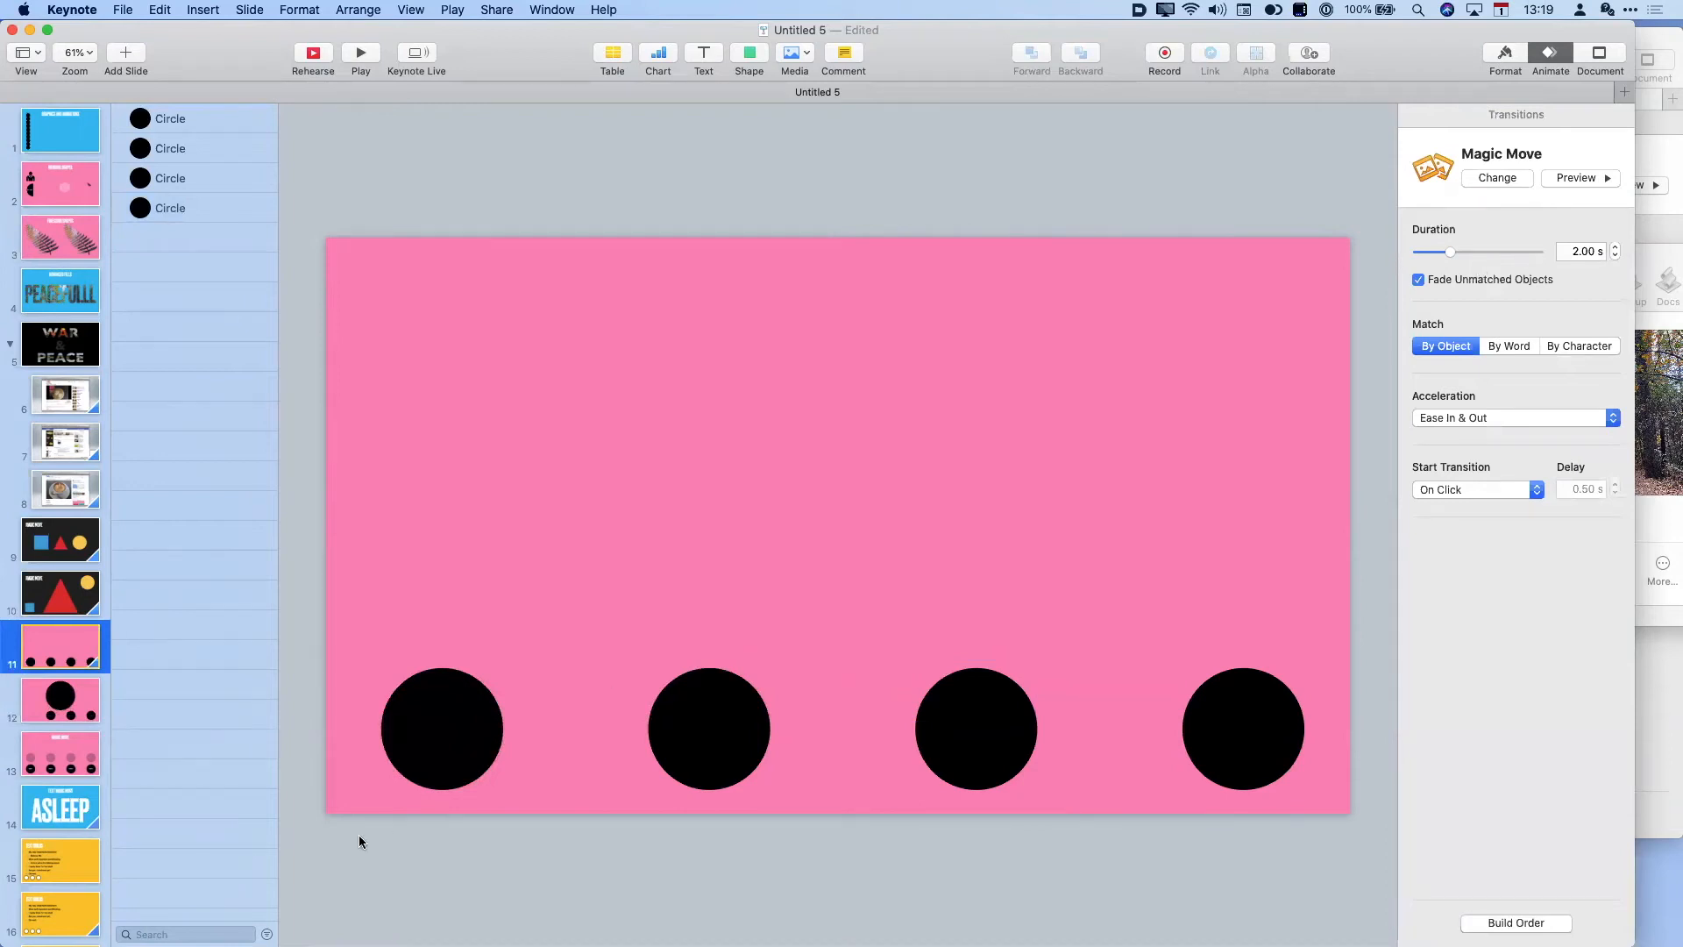
- Delete the Magic Move title from the pink slide 13 with the circles labelled PART 1 to PART 4
{"action": "left_click", "coordinate": [71, 765]}
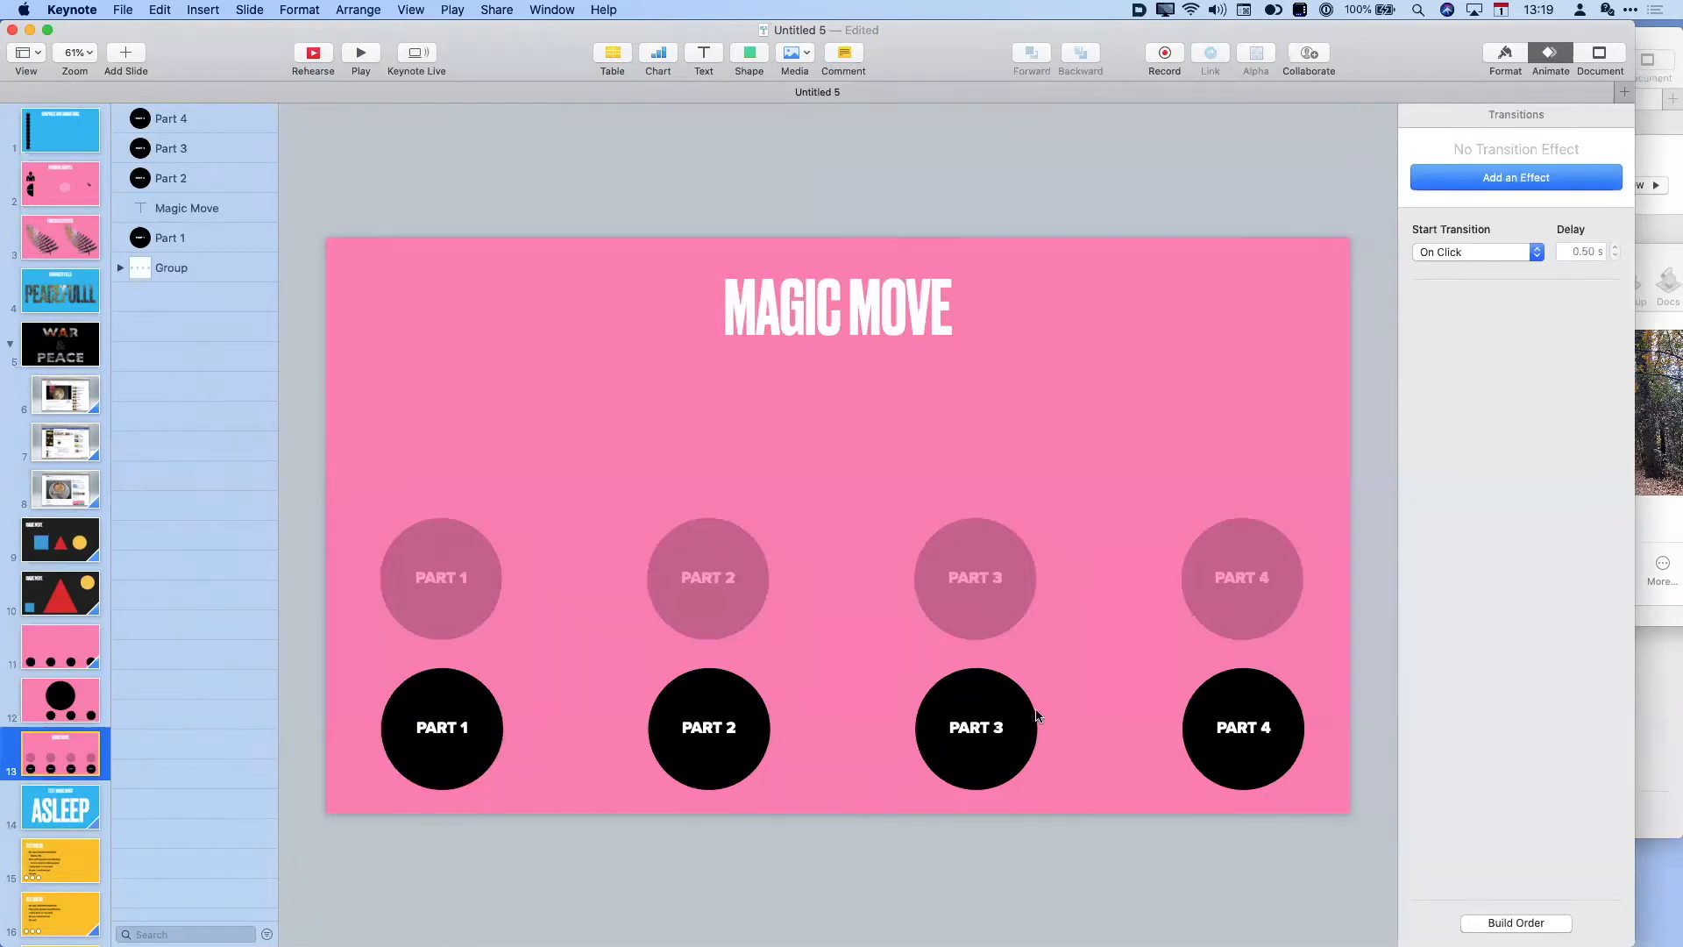
{"action": "left_click", "coordinate": [173, 215]}
{"action": "key", "text": "Delete"}
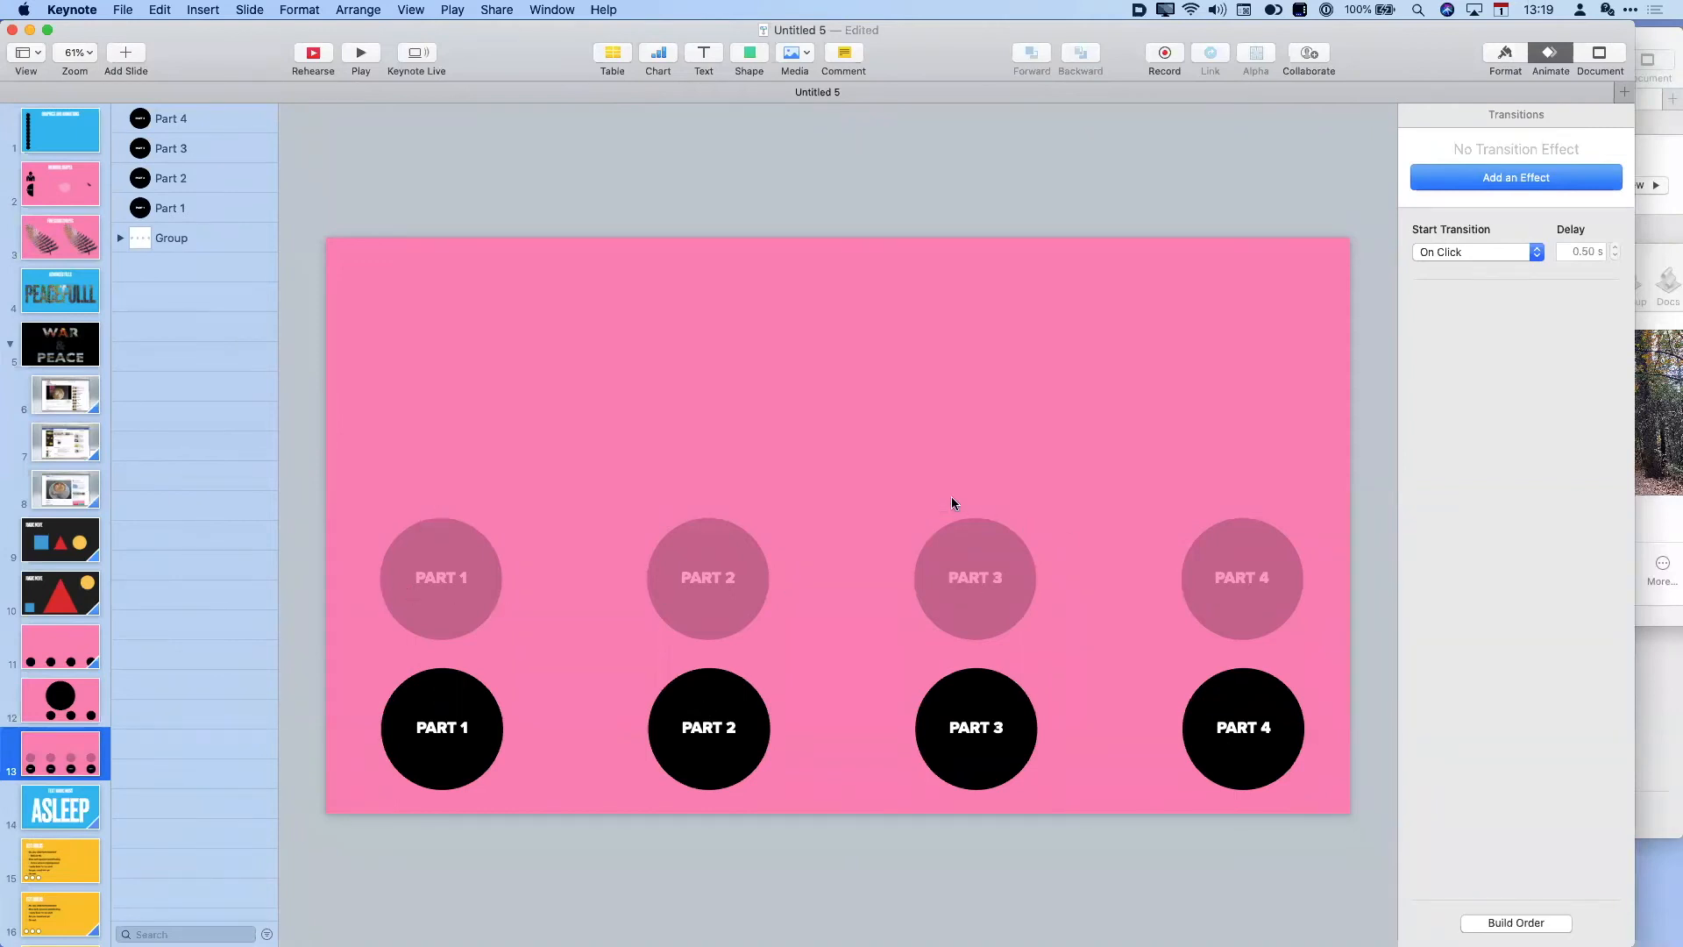
- Move the group of faded PART circles down so it sits directly behind the four black circles
{"action": "left_click_drag", "start_coordinate": [391, 477], "coordinate": [1277, 739]}
{"action": "key", "text": "Right"}
{"action": "key", "text": "Right"}
{"action": "key", "text": "Right"}
{"action": "key", "text": "Right"}
{"action": "key", "text": "Right"}
{"action": "key", "text": "Right"}
{"action": "key", "text": "Right"}
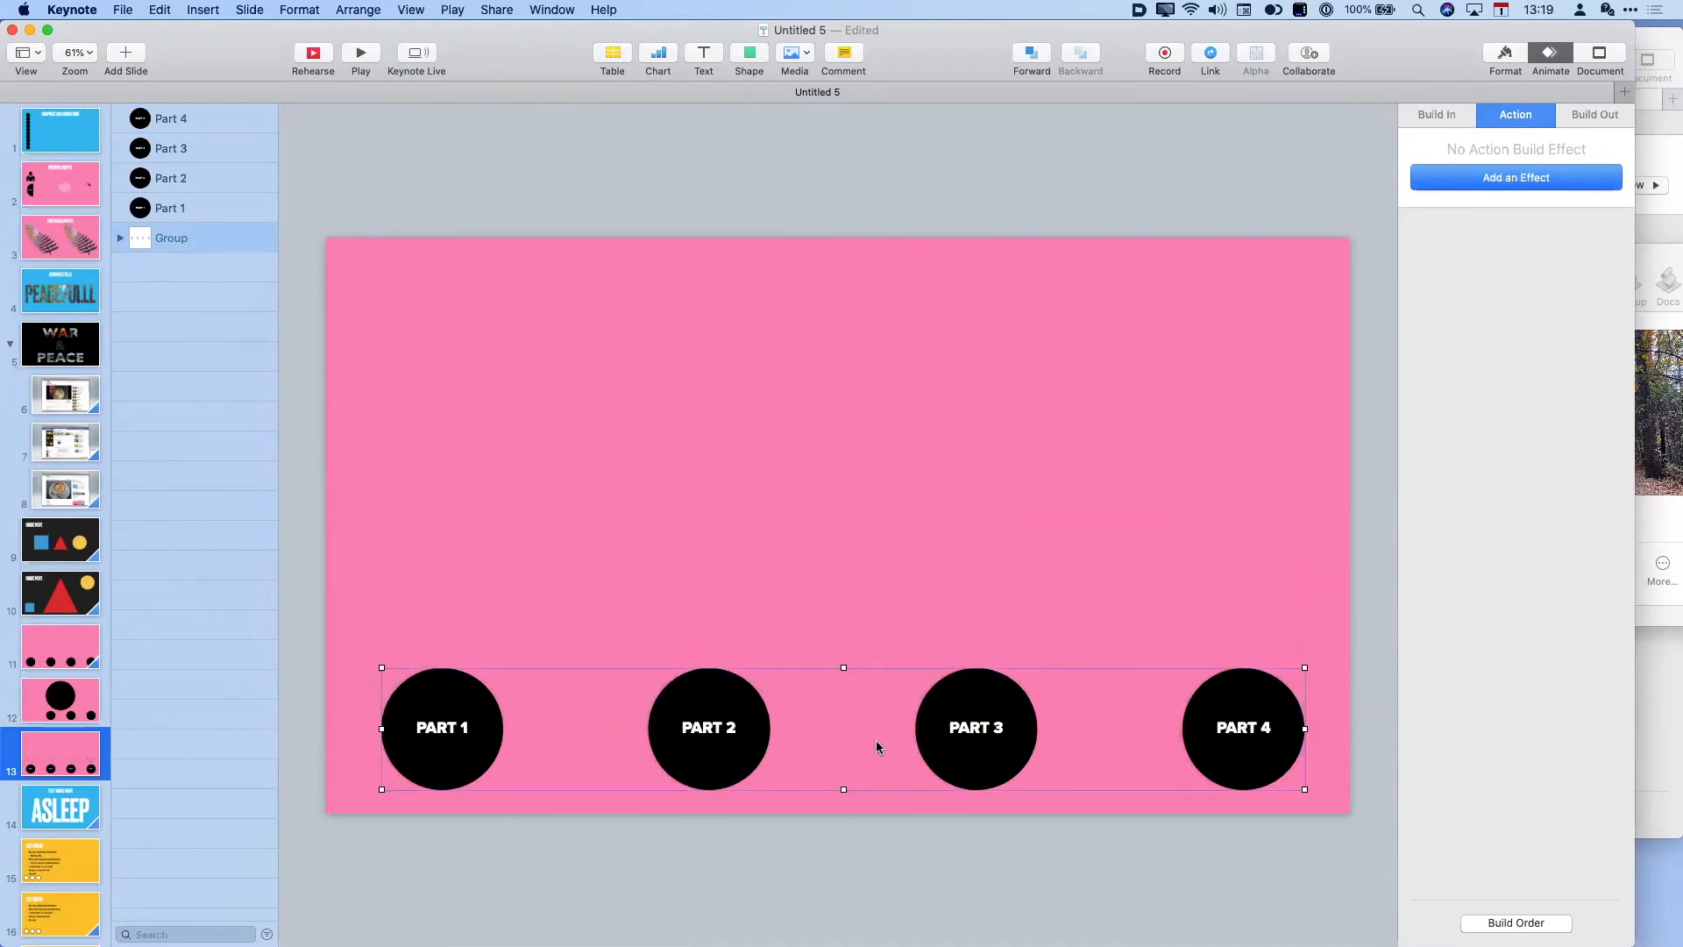
- Duplicate slide 13, move the copy's black PART 1 circle to the upper middle and enlarge it to about three times its size
{"action": "left_click", "coordinate": [35, 763]}
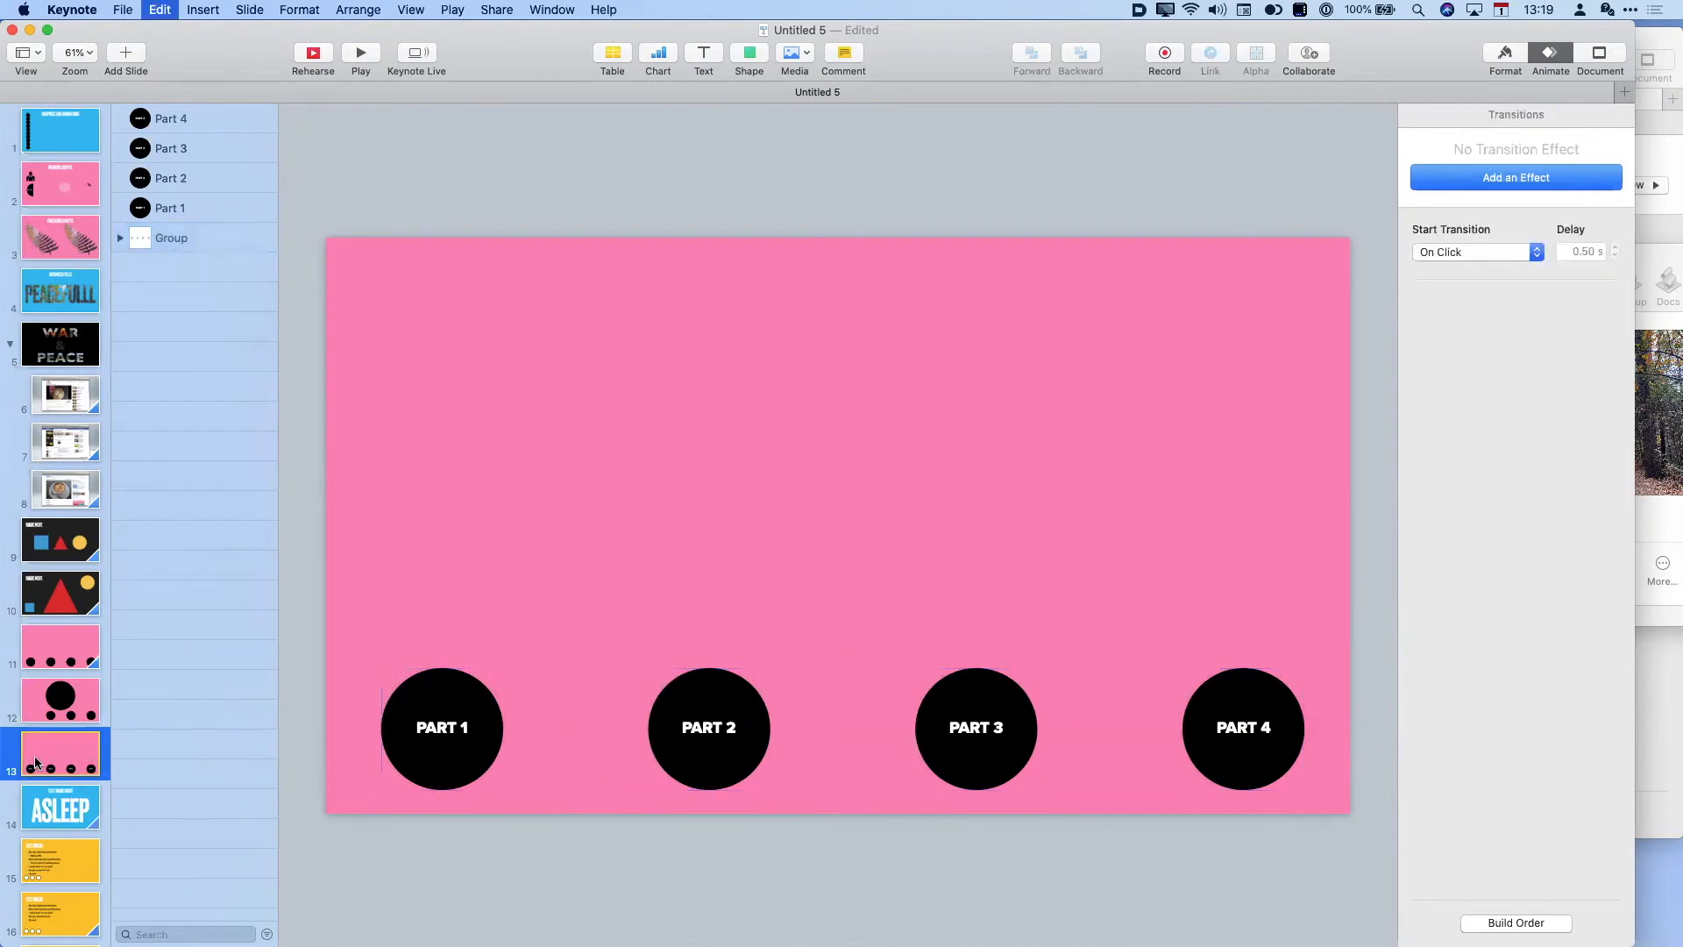
{"action": "key", "text": "super+d"}
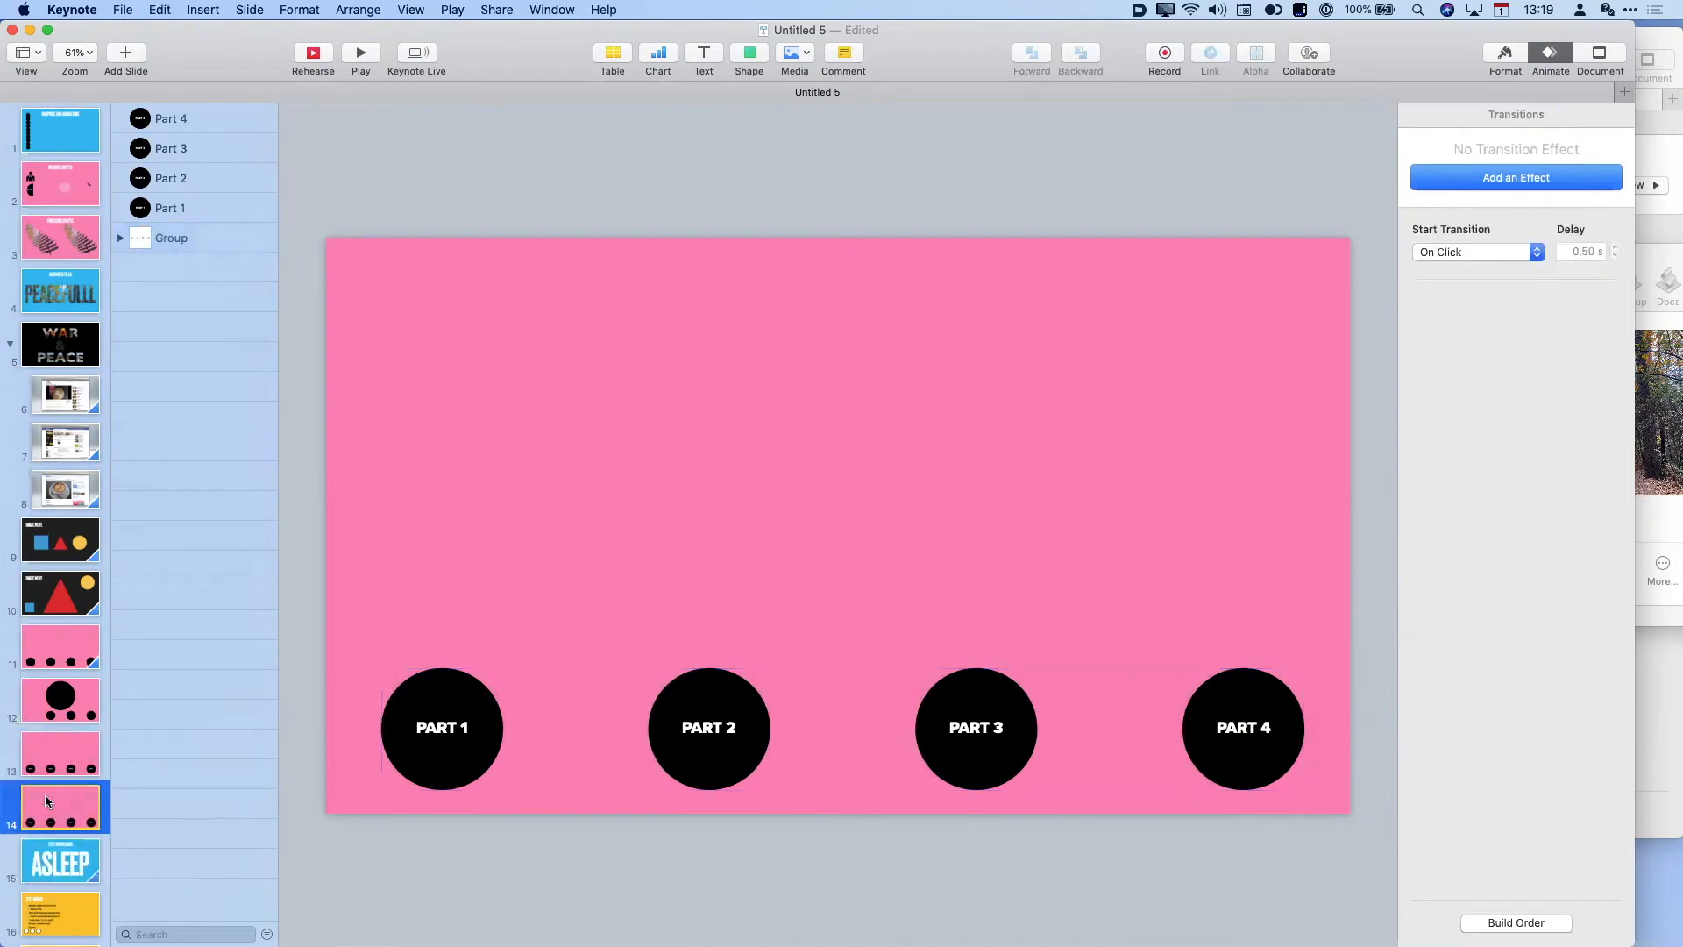
{"action": "left_click", "coordinate": [443, 740]}
{"action": "left_click_drag", "start_coordinate": [445, 739], "coordinate": [840, 399]}
{"action": "left_click_drag", "start_coordinate": [900, 461], "coordinate": [1032, 594]}
{"action": "left_click_drag", "start_coordinate": [912, 383], "coordinate": [912, 429]}
- Enlarge the PART 1 text in the big circle to 200 pt, and reduce it to 150 pt
{"action": "double_click", "coordinate": [844, 448]}
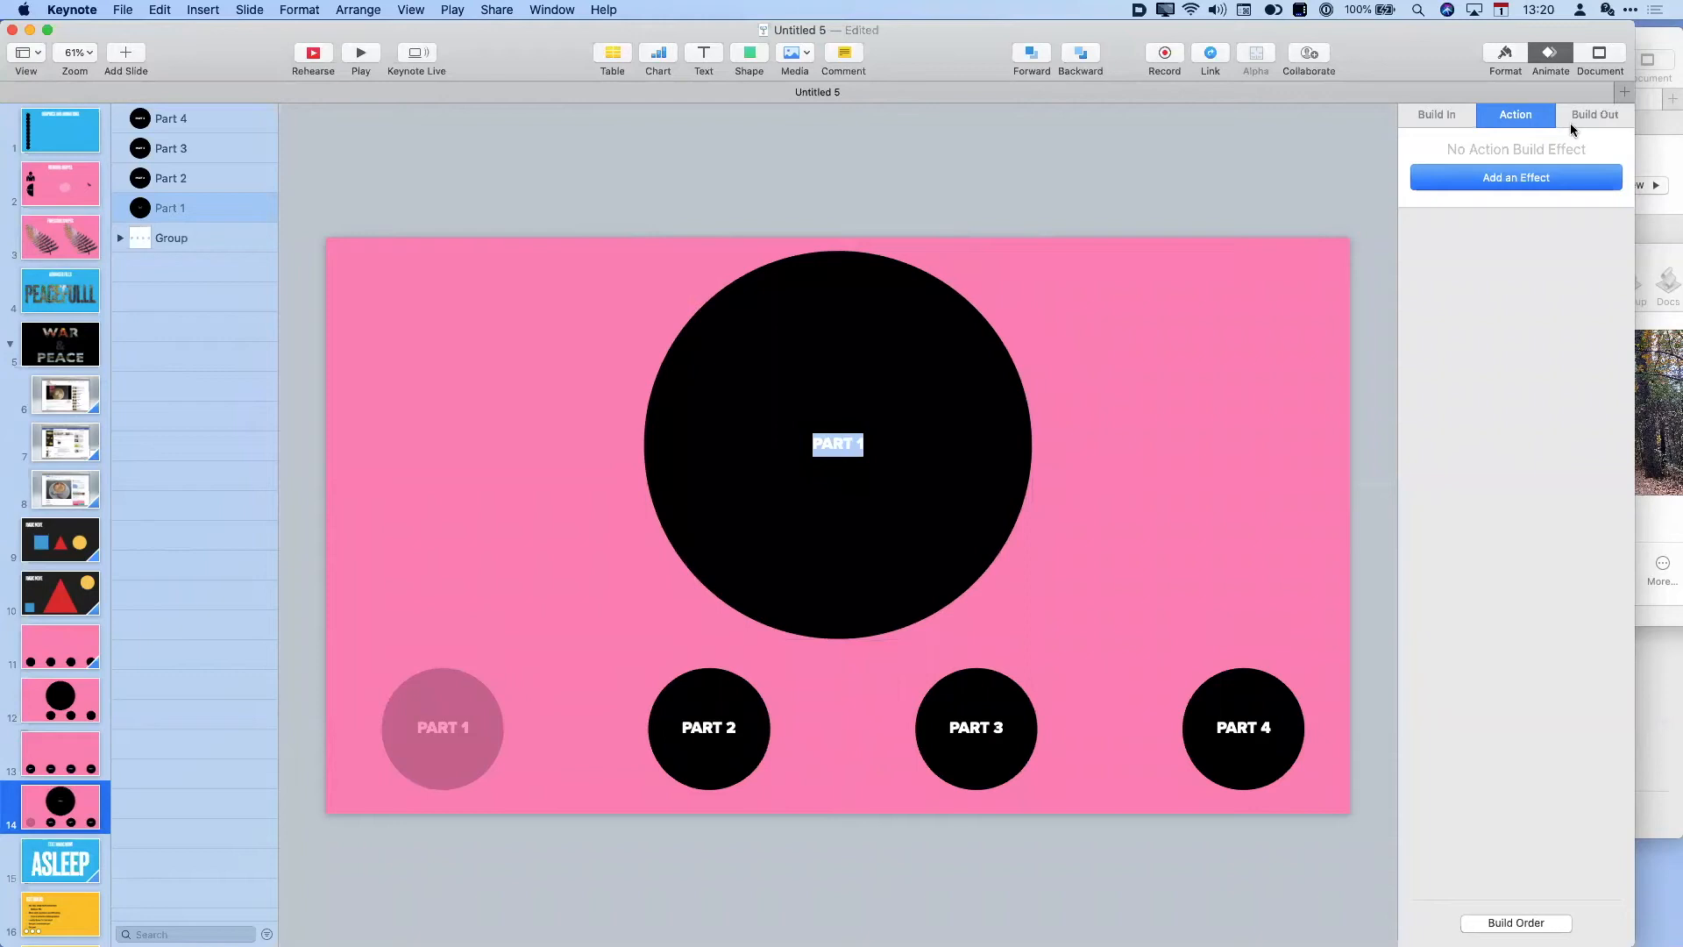
{"action": "left_click", "coordinate": [1502, 55]}
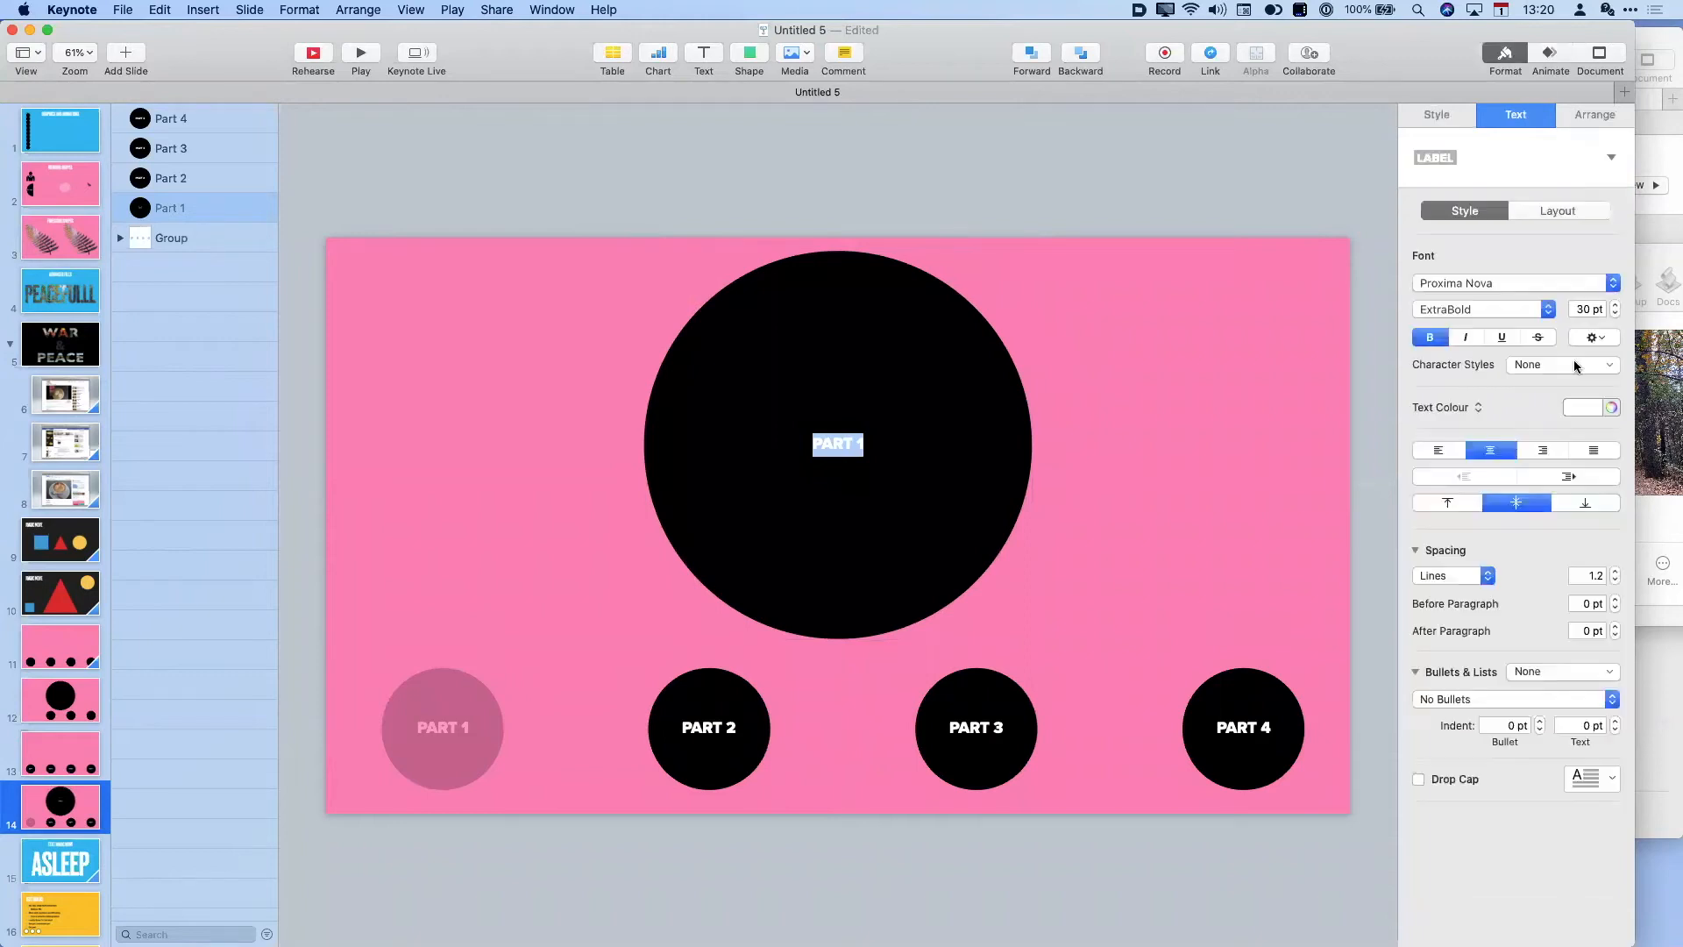
{"action": "left_click", "coordinate": [1586, 307]}
{"action": "left_click_drag", "start_coordinate": [1585, 307], "coordinate": [1573, 310]}
{"action": "type", "text": "20"}
{"action": "key", "text": "Tab"}
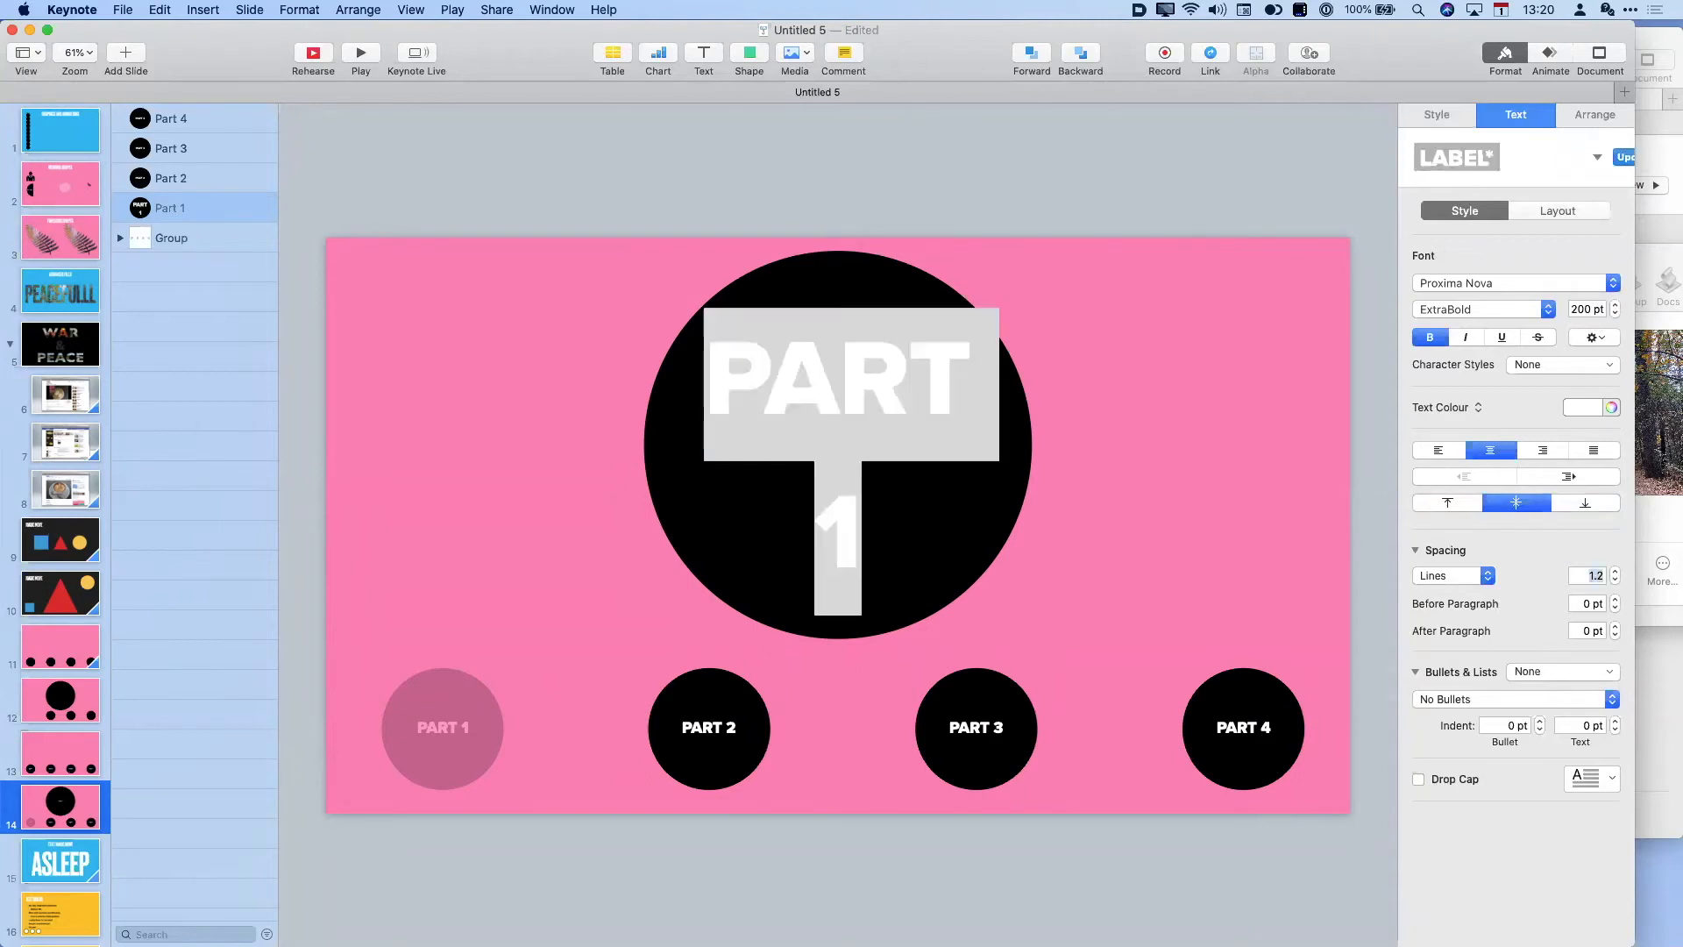
{"action": "left_click_drag", "start_coordinate": [1585, 309], "coordinate": [1557, 314]}
{"action": "type", "text": "15"}
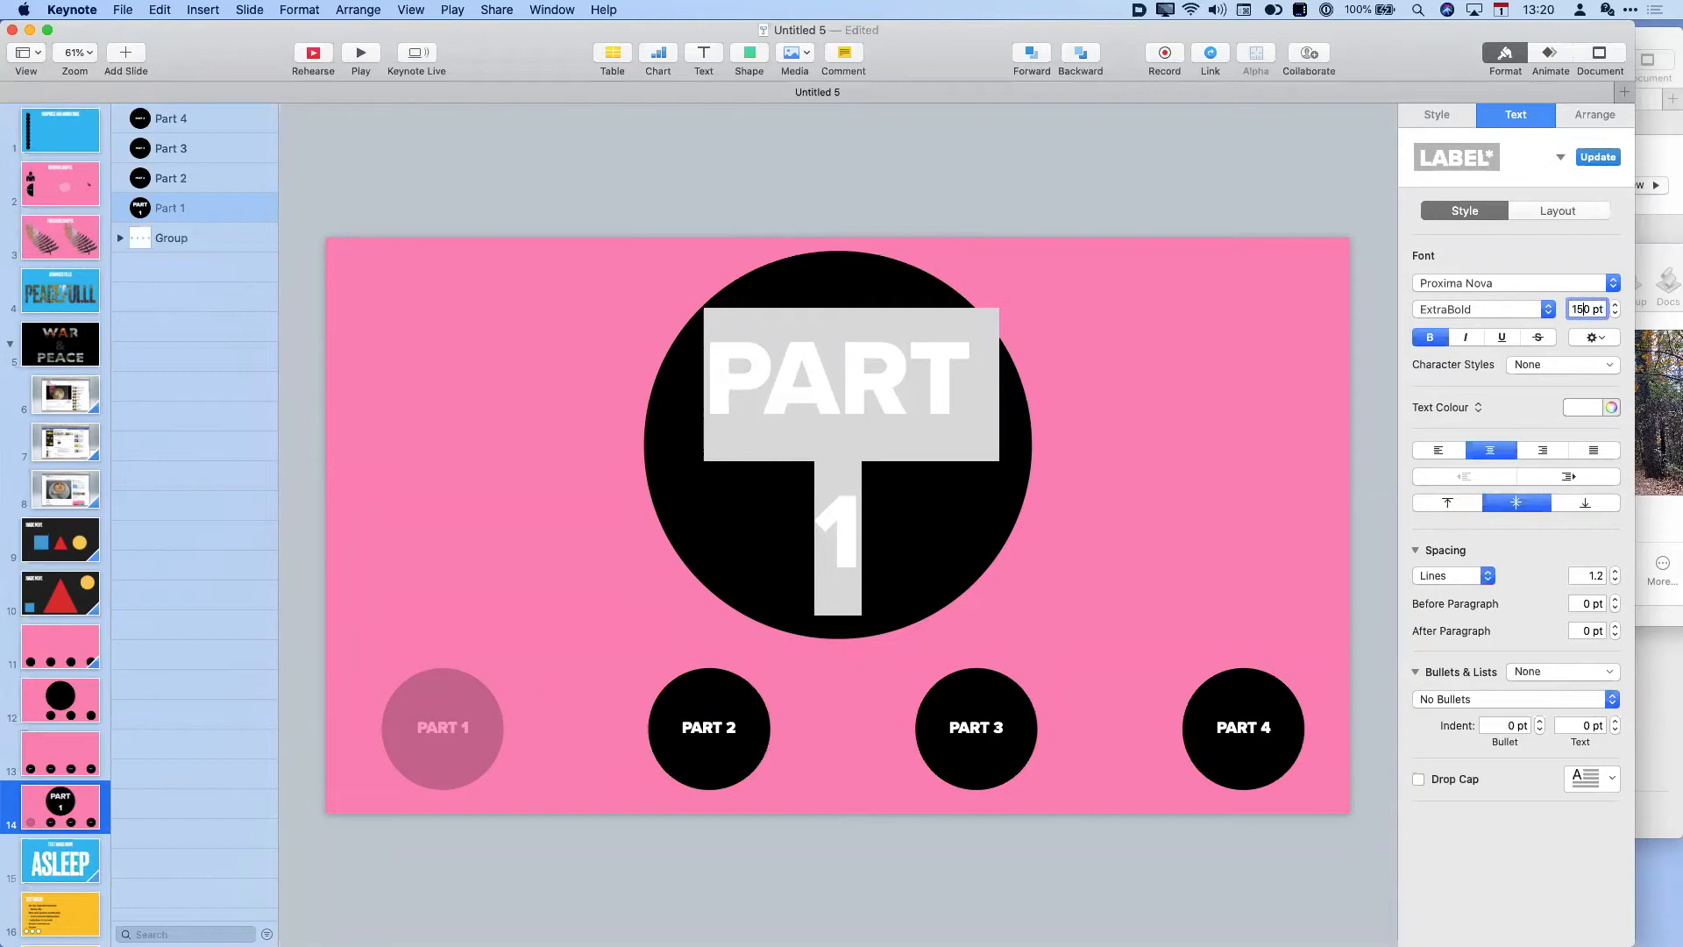
{"action": "key", "text": "Return"}
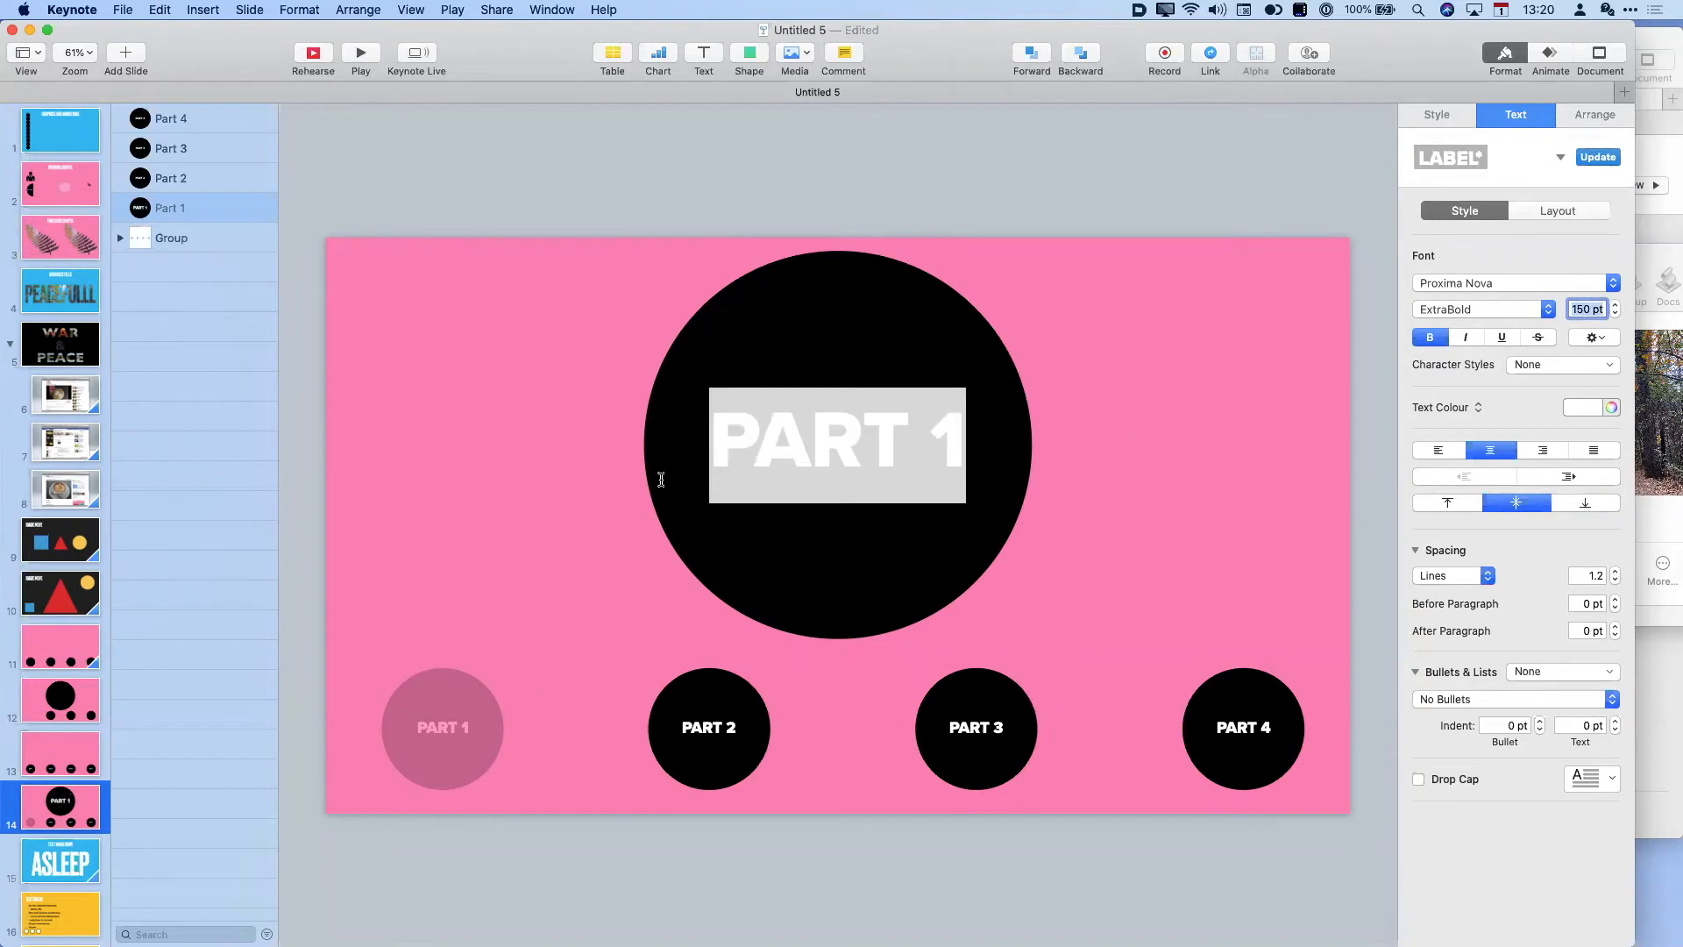
{"action": "left_click", "coordinate": [541, 496]}
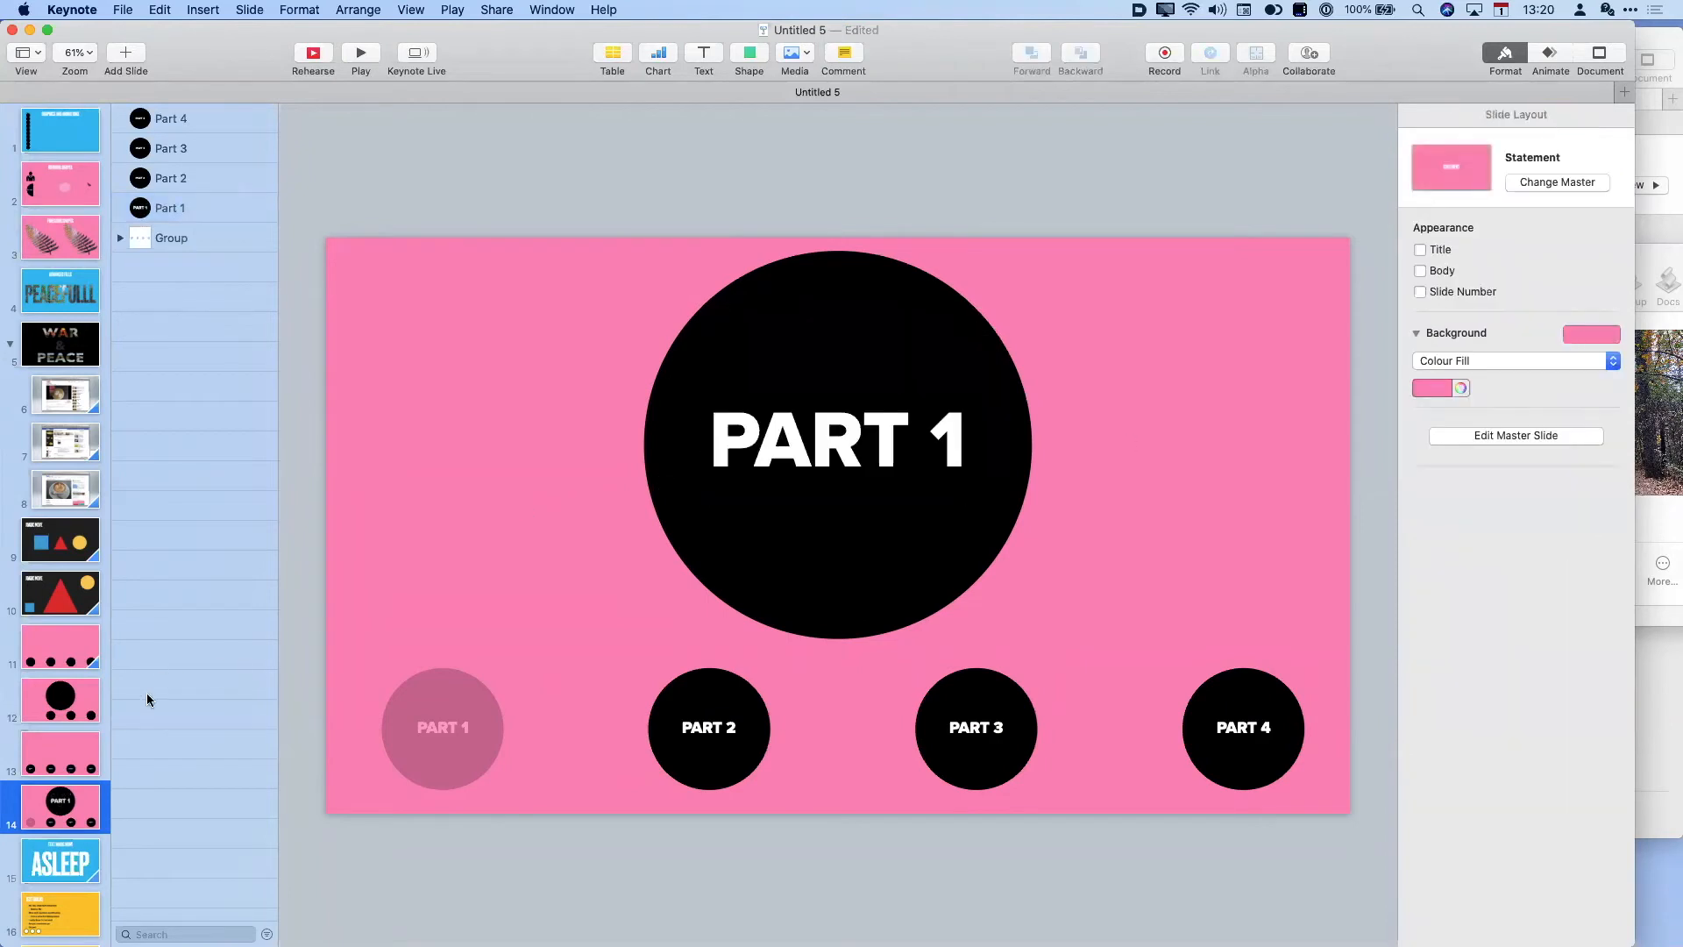
- Apply the Magic Move transition to slide 13 with the four equal PART circles
{"action": "left_click", "coordinate": [51, 747]}
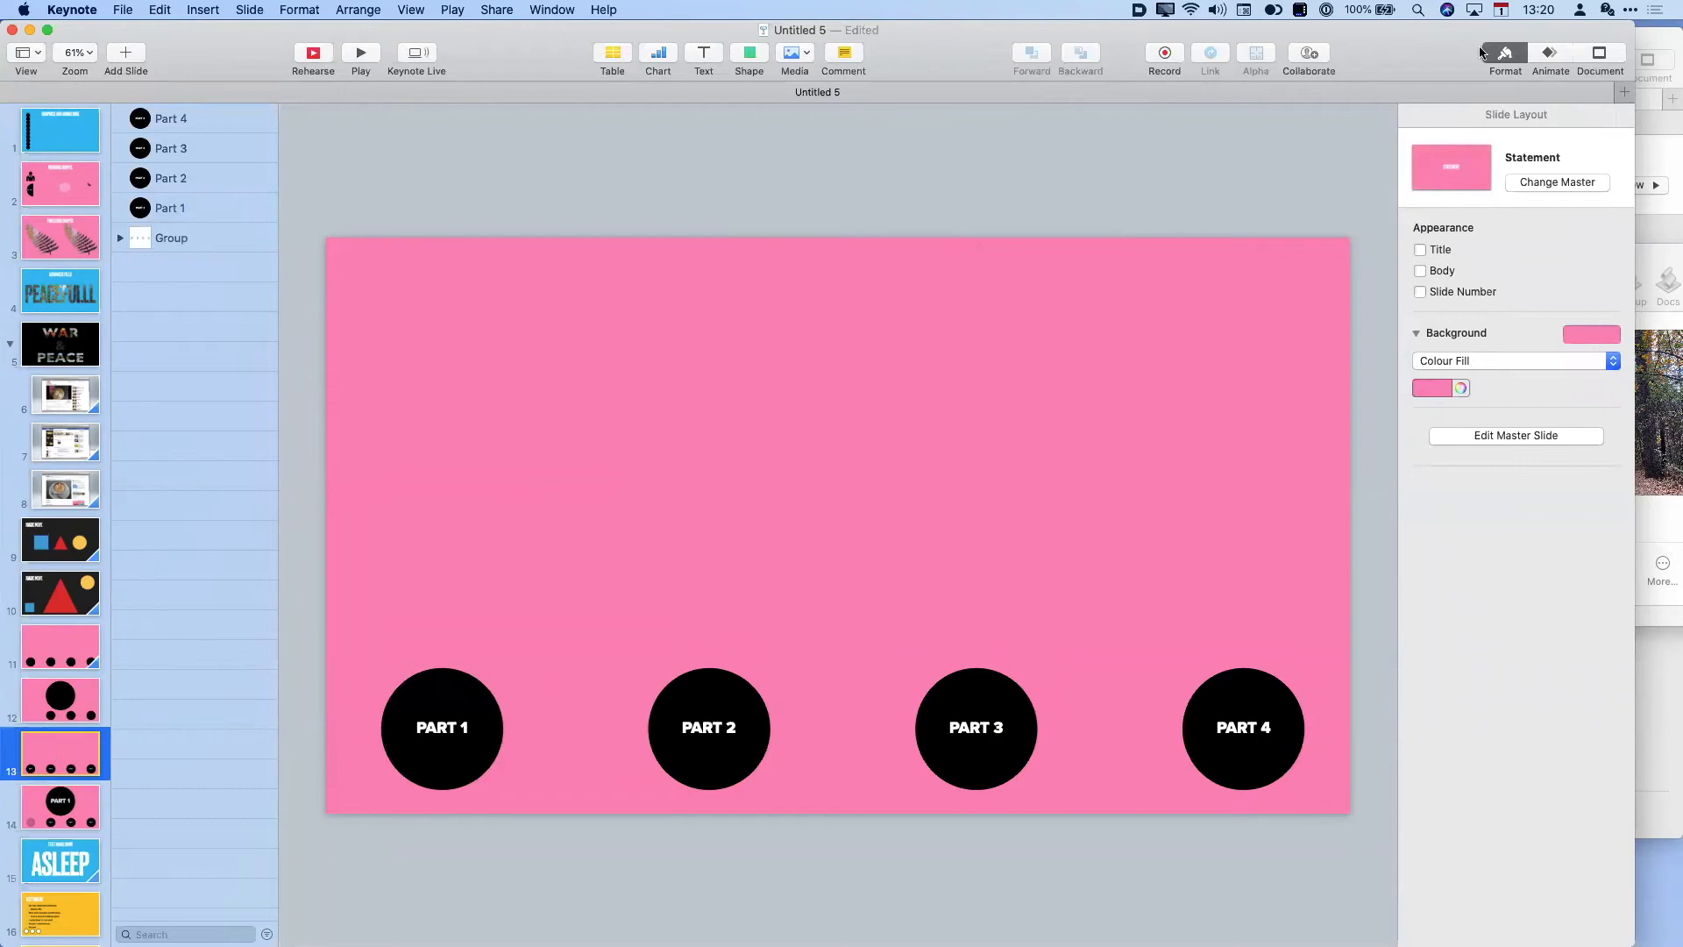
{"action": "left_click", "coordinate": [1551, 56]}
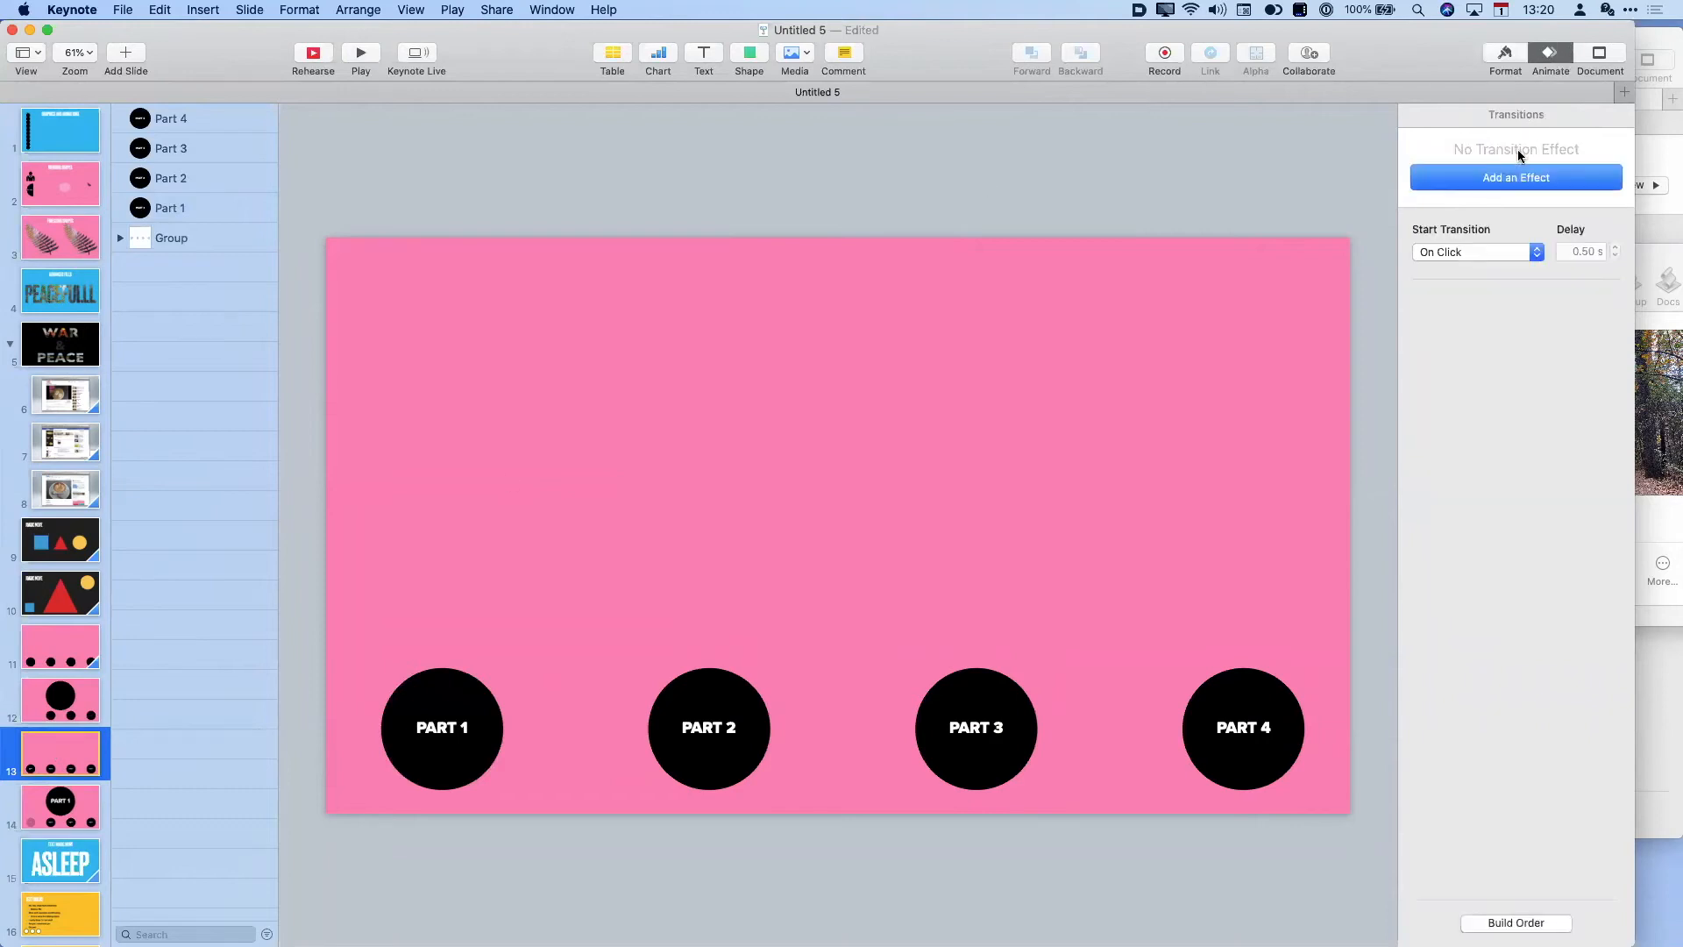
{"action": "left_click", "coordinate": [1516, 179]}
{"action": "left_click", "coordinate": [1481, 267]}
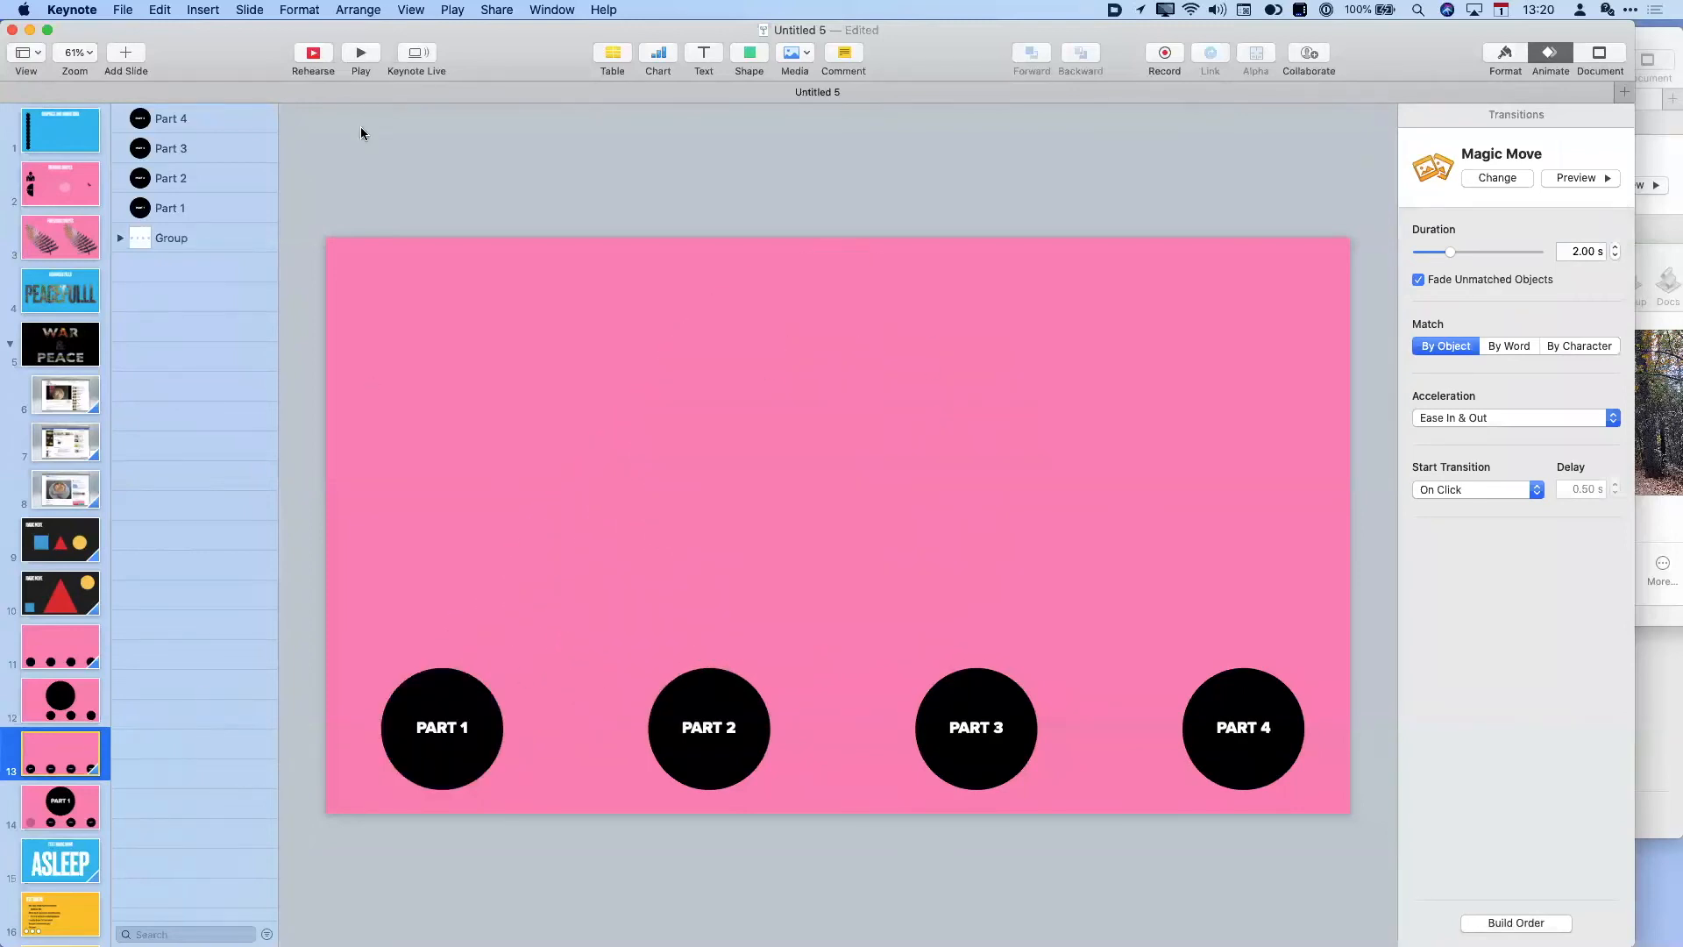
- Play the slideshow from slide 13 to check the PART 1 circle's Magic Move, and exit the show
{"action": "left_click", "coordinate": [355, 57]}
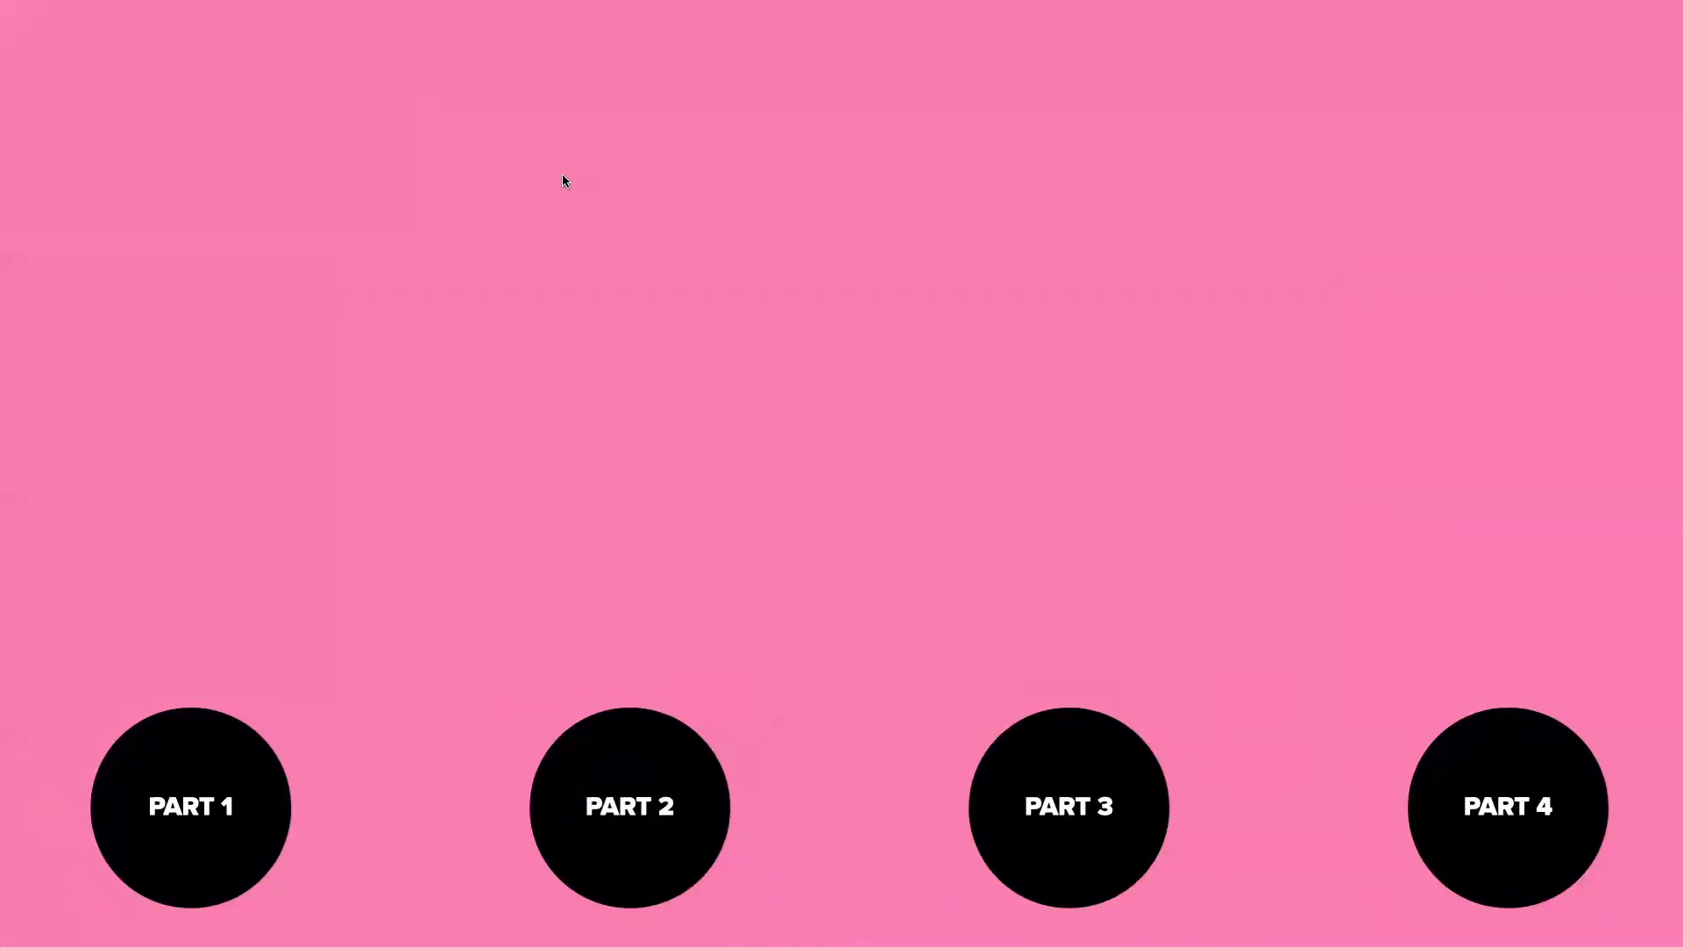
{"action": "left_click", "coordinate": [561, 173]}
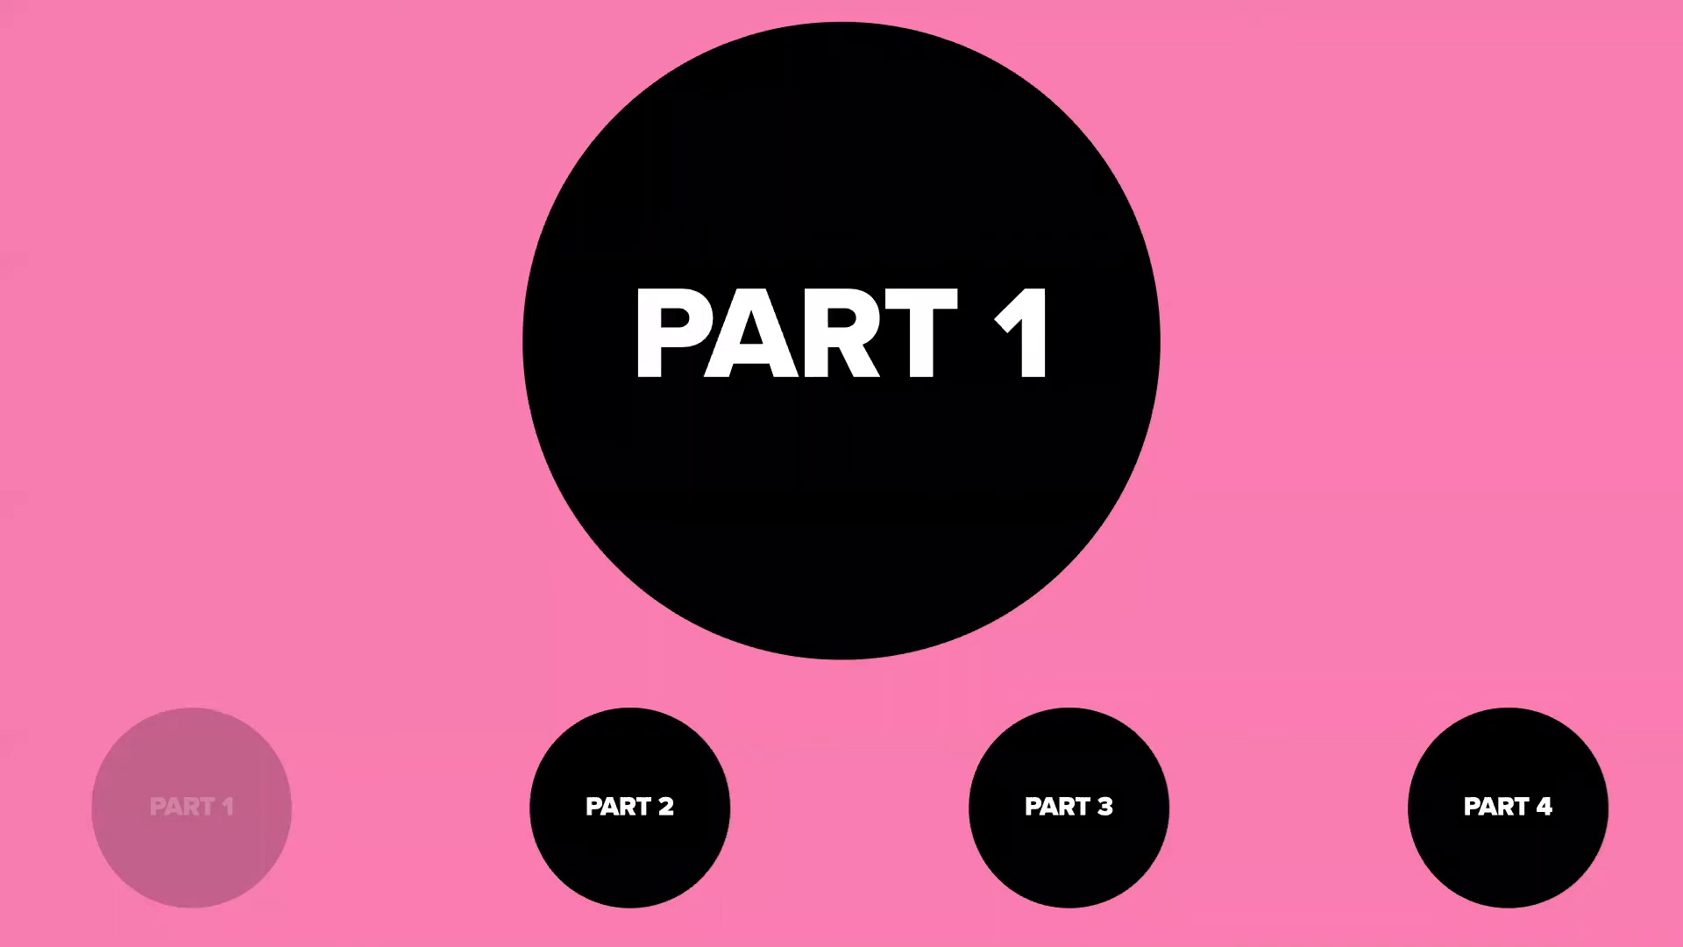
{"action": "key", "text": "Escape"}
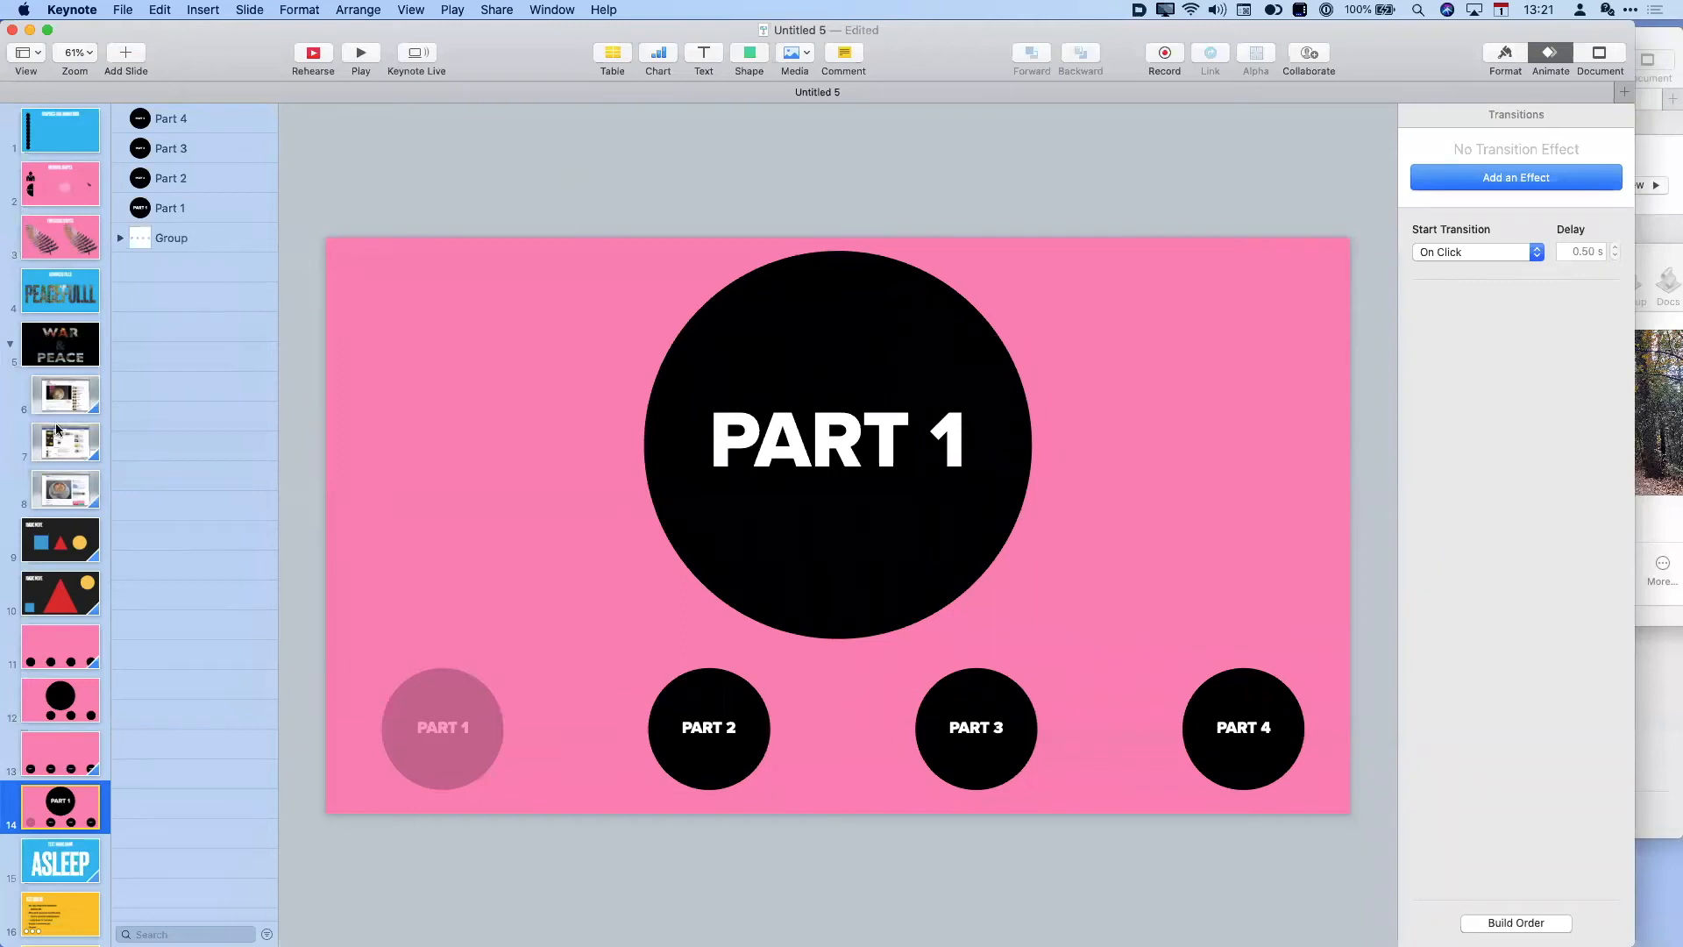
- Duplicate the blue ASLEEP text slide twice
{"action": "scroll", "coordinate": [86, 795], "scroll_direction": "down", "scroll_amount": 2}
{"action": "scroll", "coordinate": [86, 795], "scroll_direction": "down", "scroll_amount": 2}
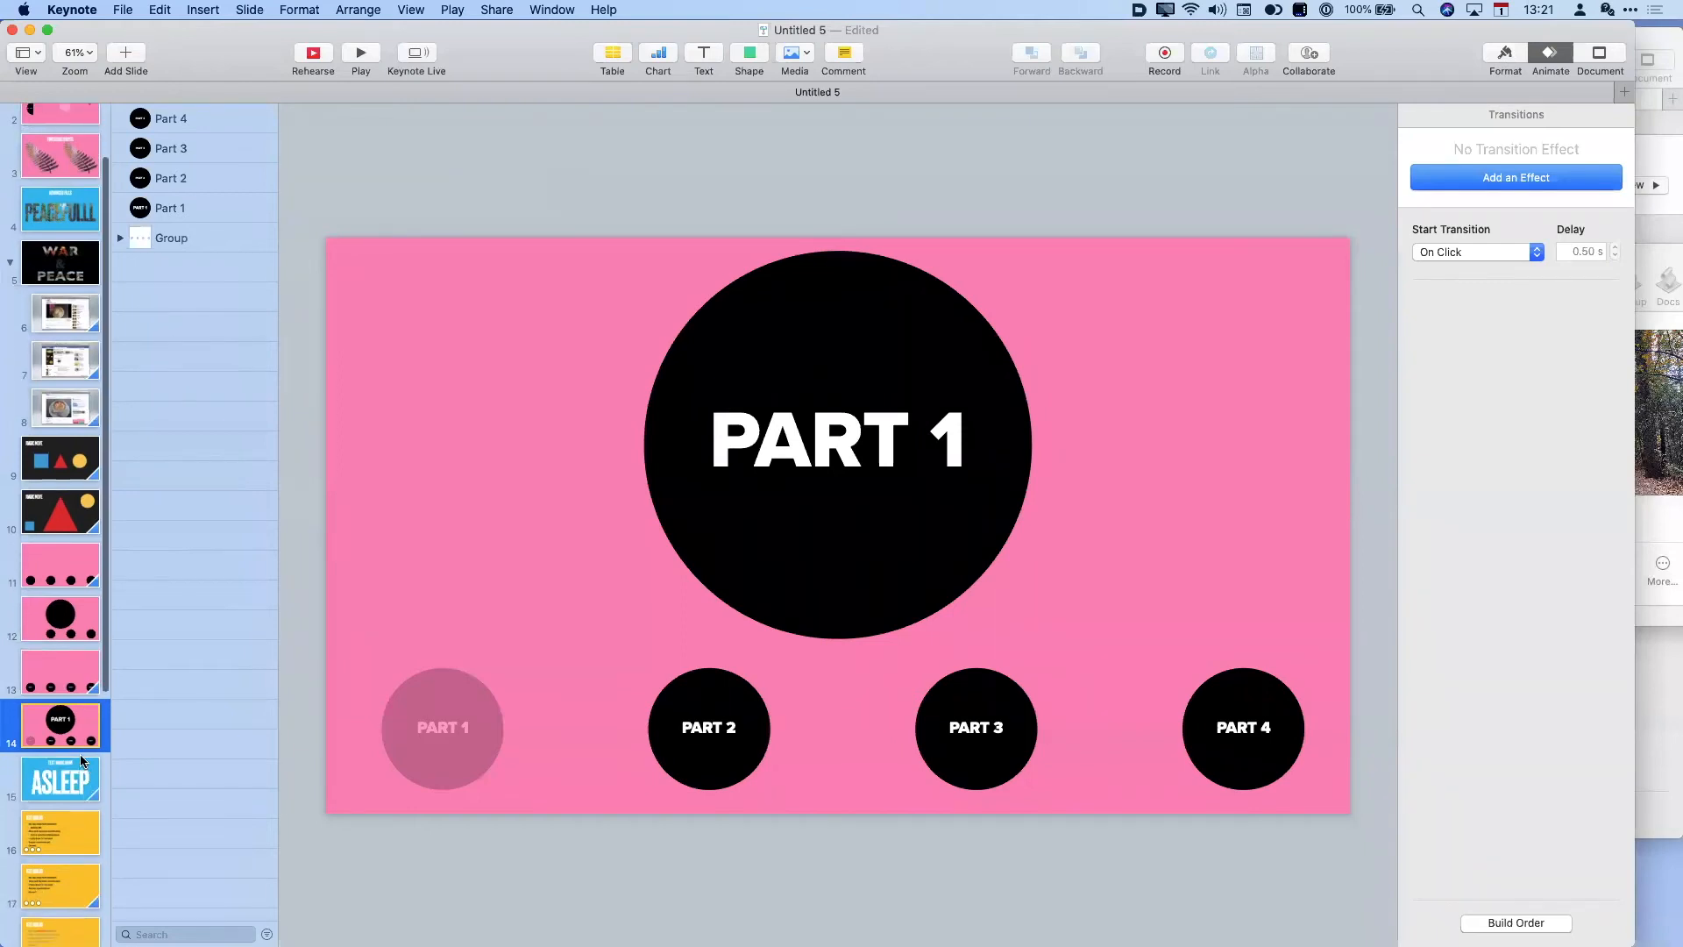
{"action": "left_click", "coordinate": [77, 756]}
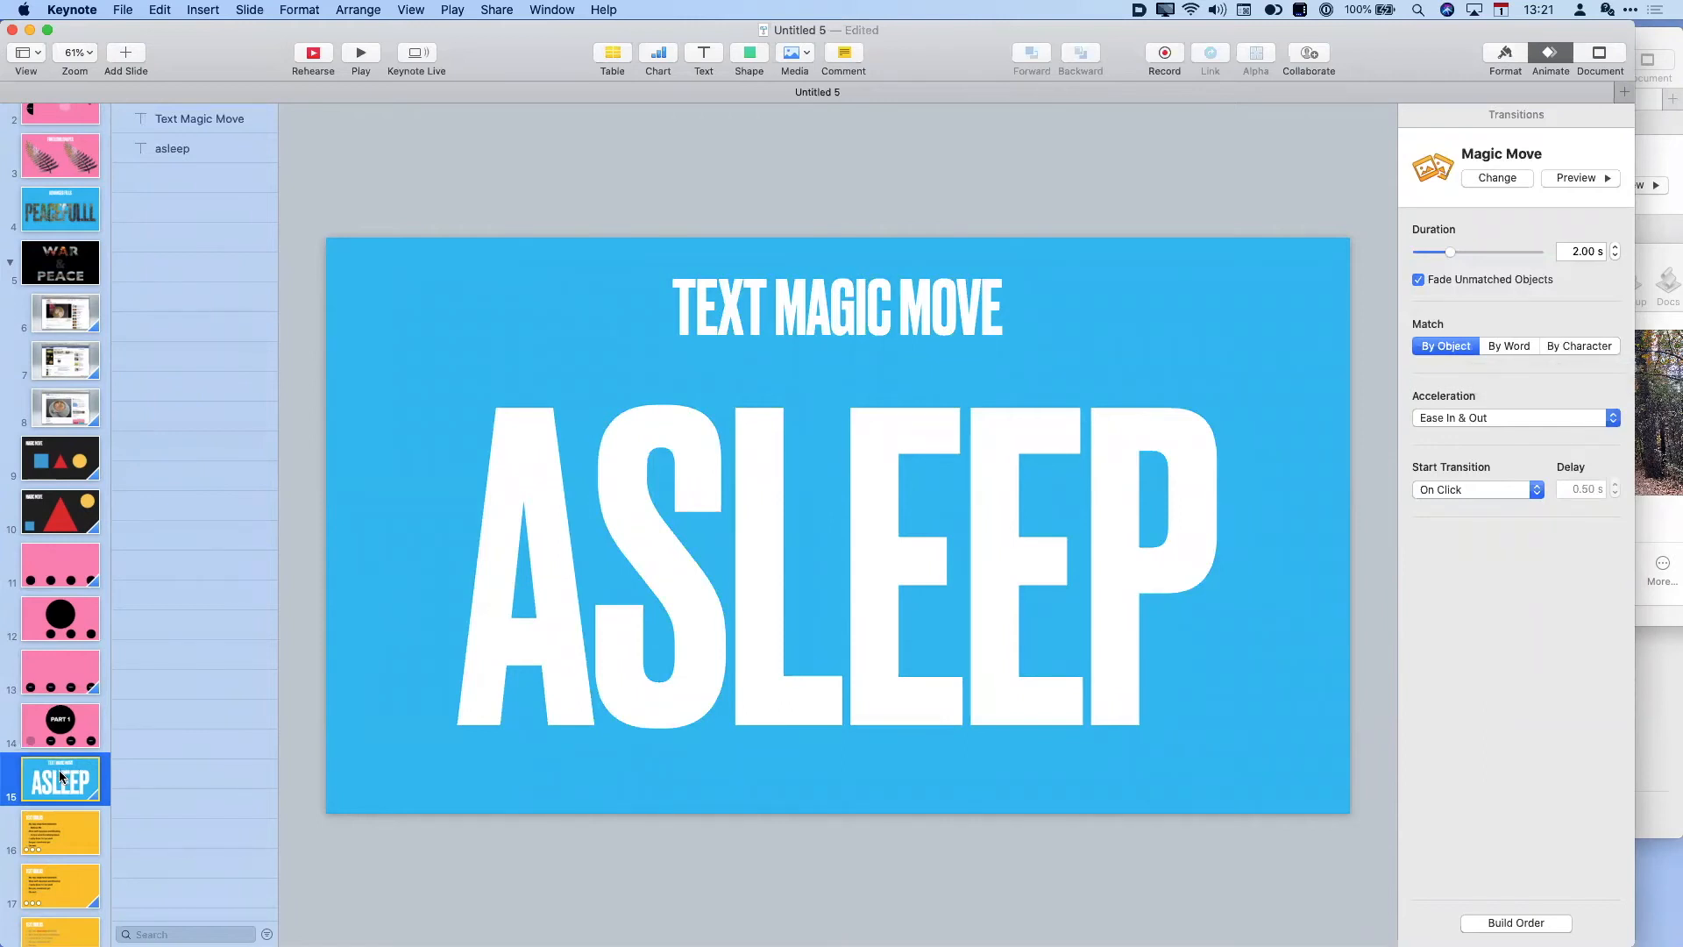
{"action": "key", "text": "super+d"}
{"action": "key", "text": "super+d"}
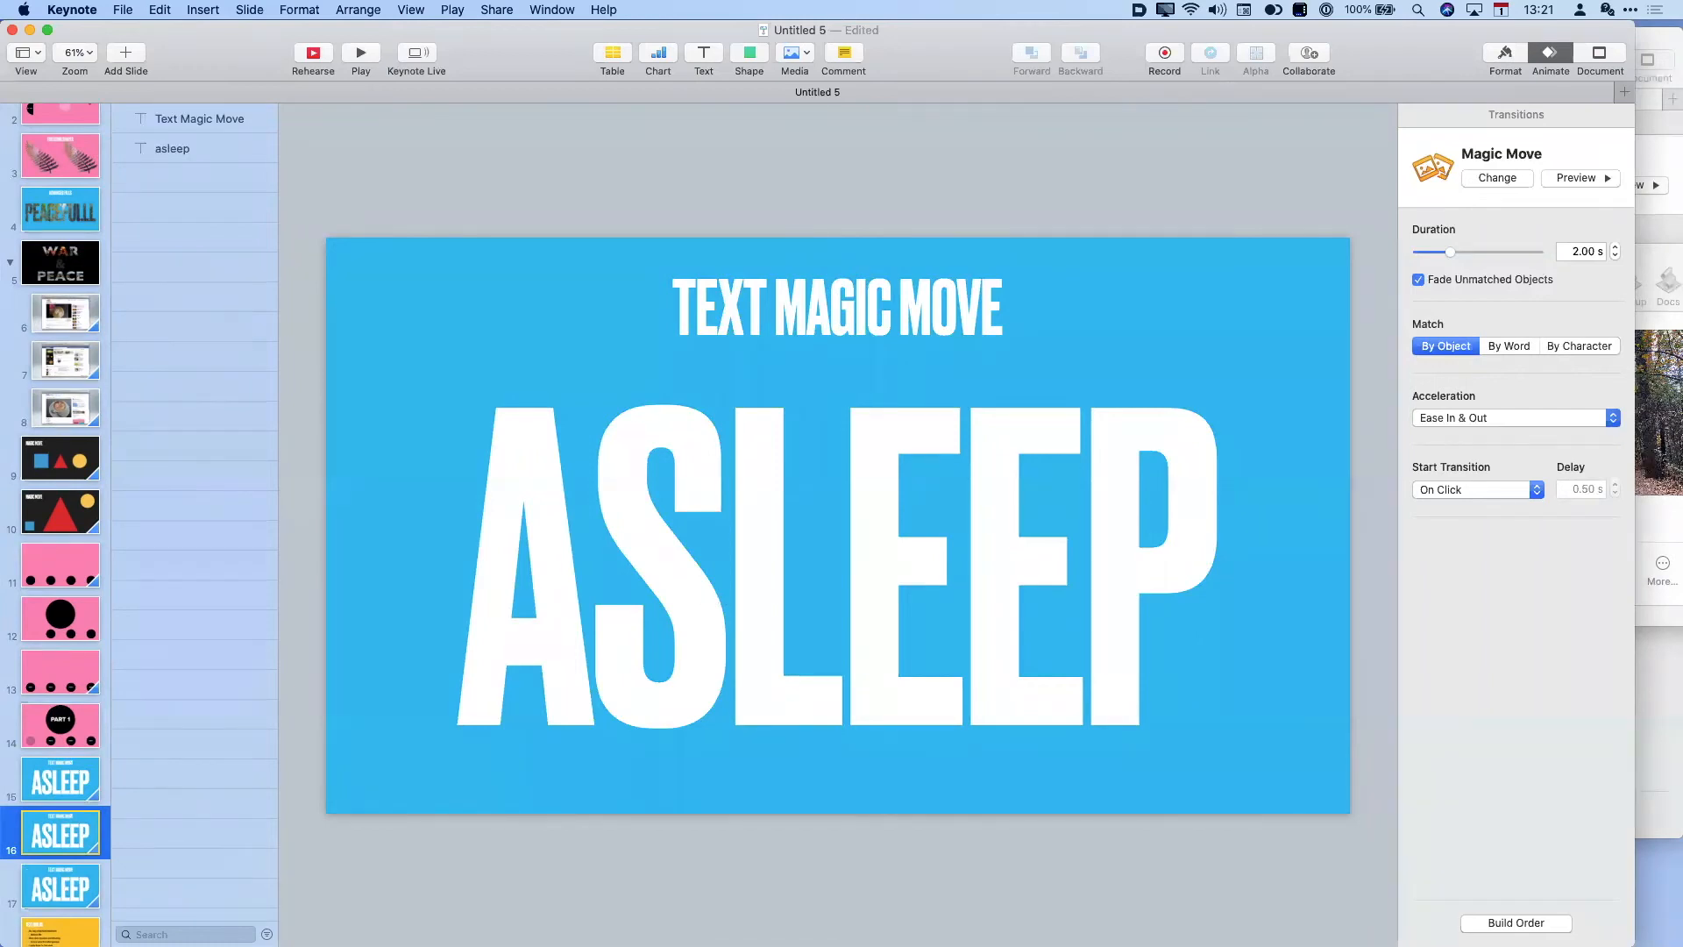
- Replace the word ASLEEP with "Elapse" on the first copied slide and with "please" on the second
{"action": "double_click", "coordinate": [769, 603]}
{"action": "type", "text": "Elap"}
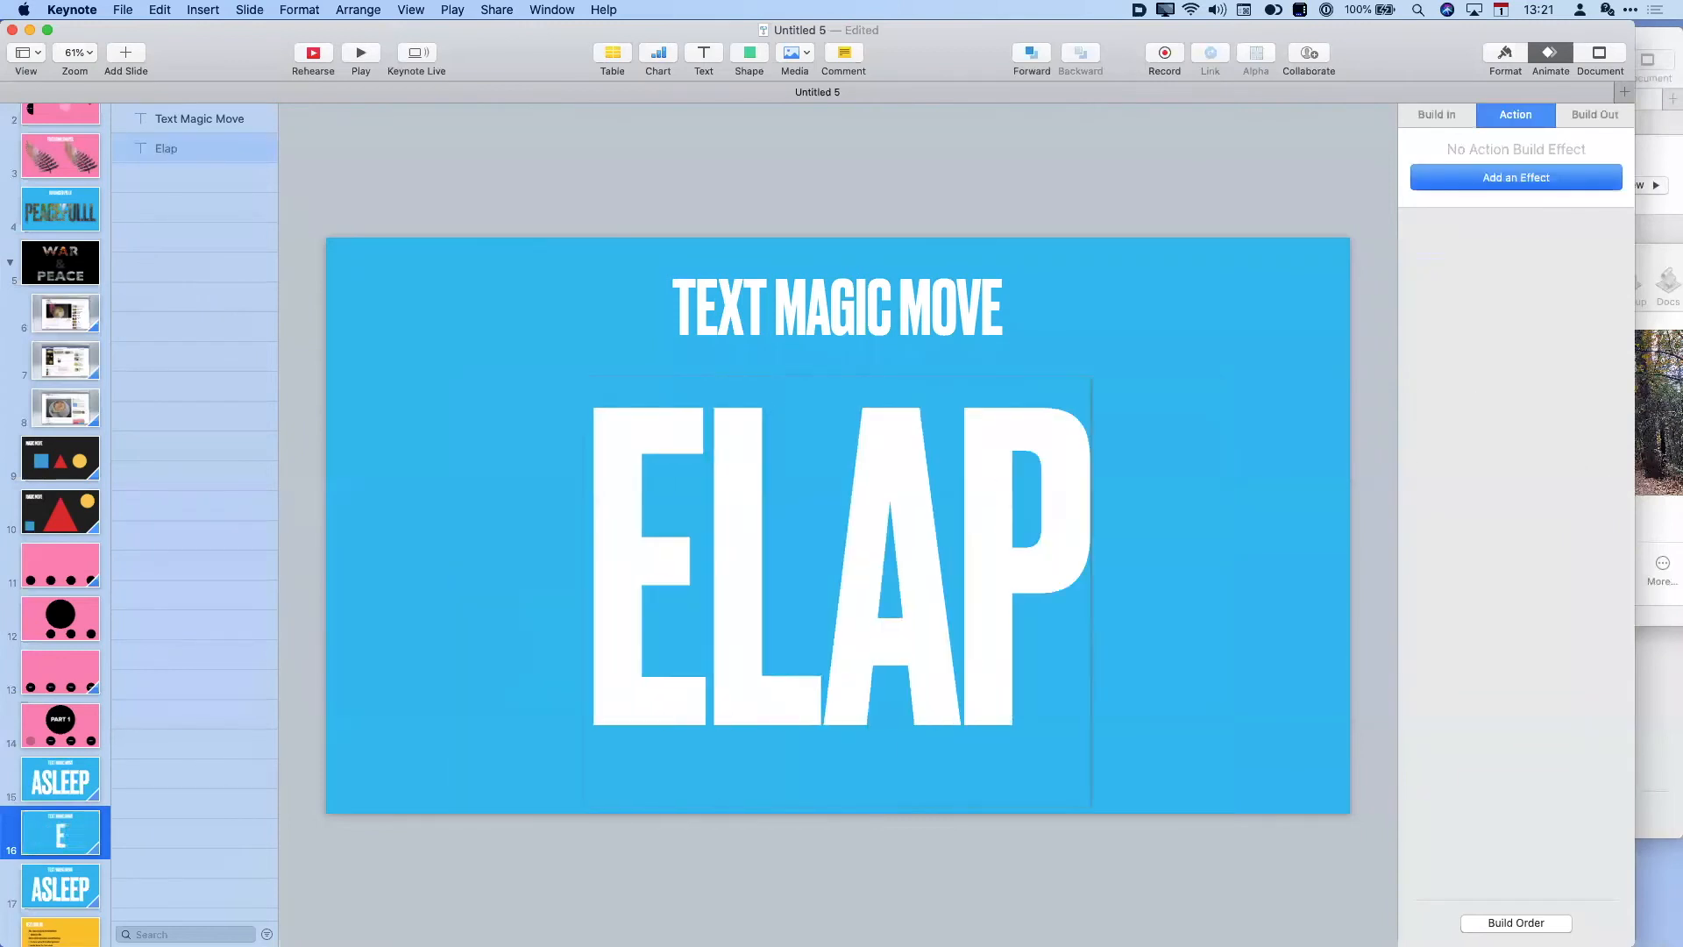
{"action": "type", "text": "se"}
{"action": "left_click", "coordinate": [65, 891]}
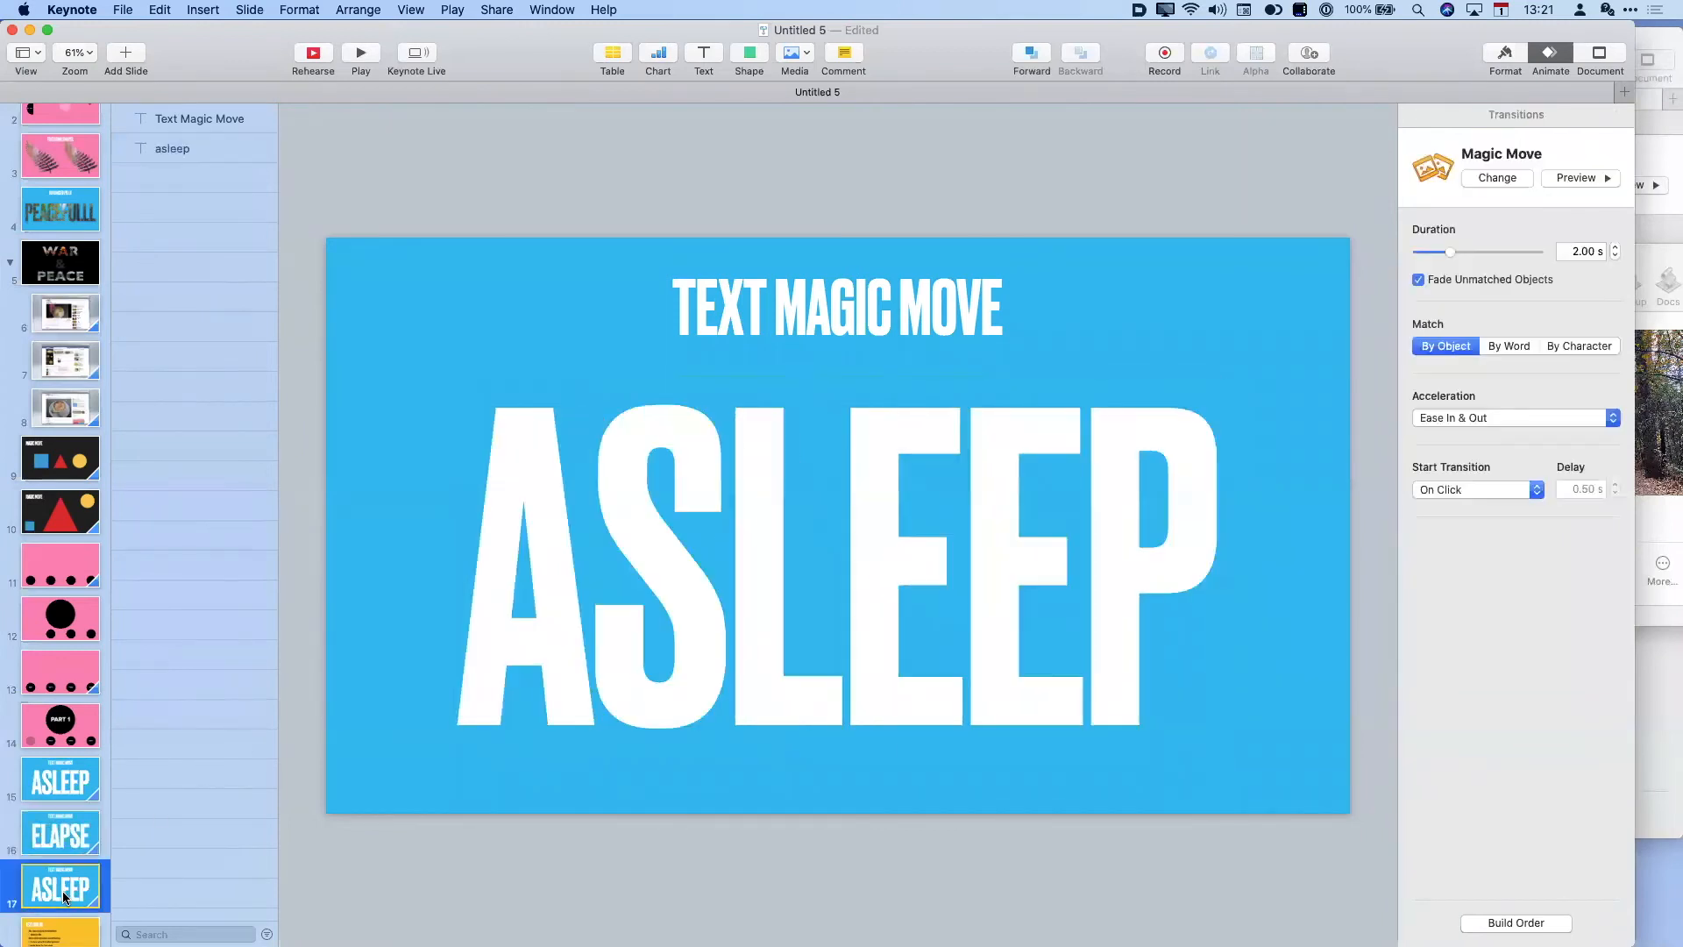
{"action": "double_click", "coordinate": [707, 651]}
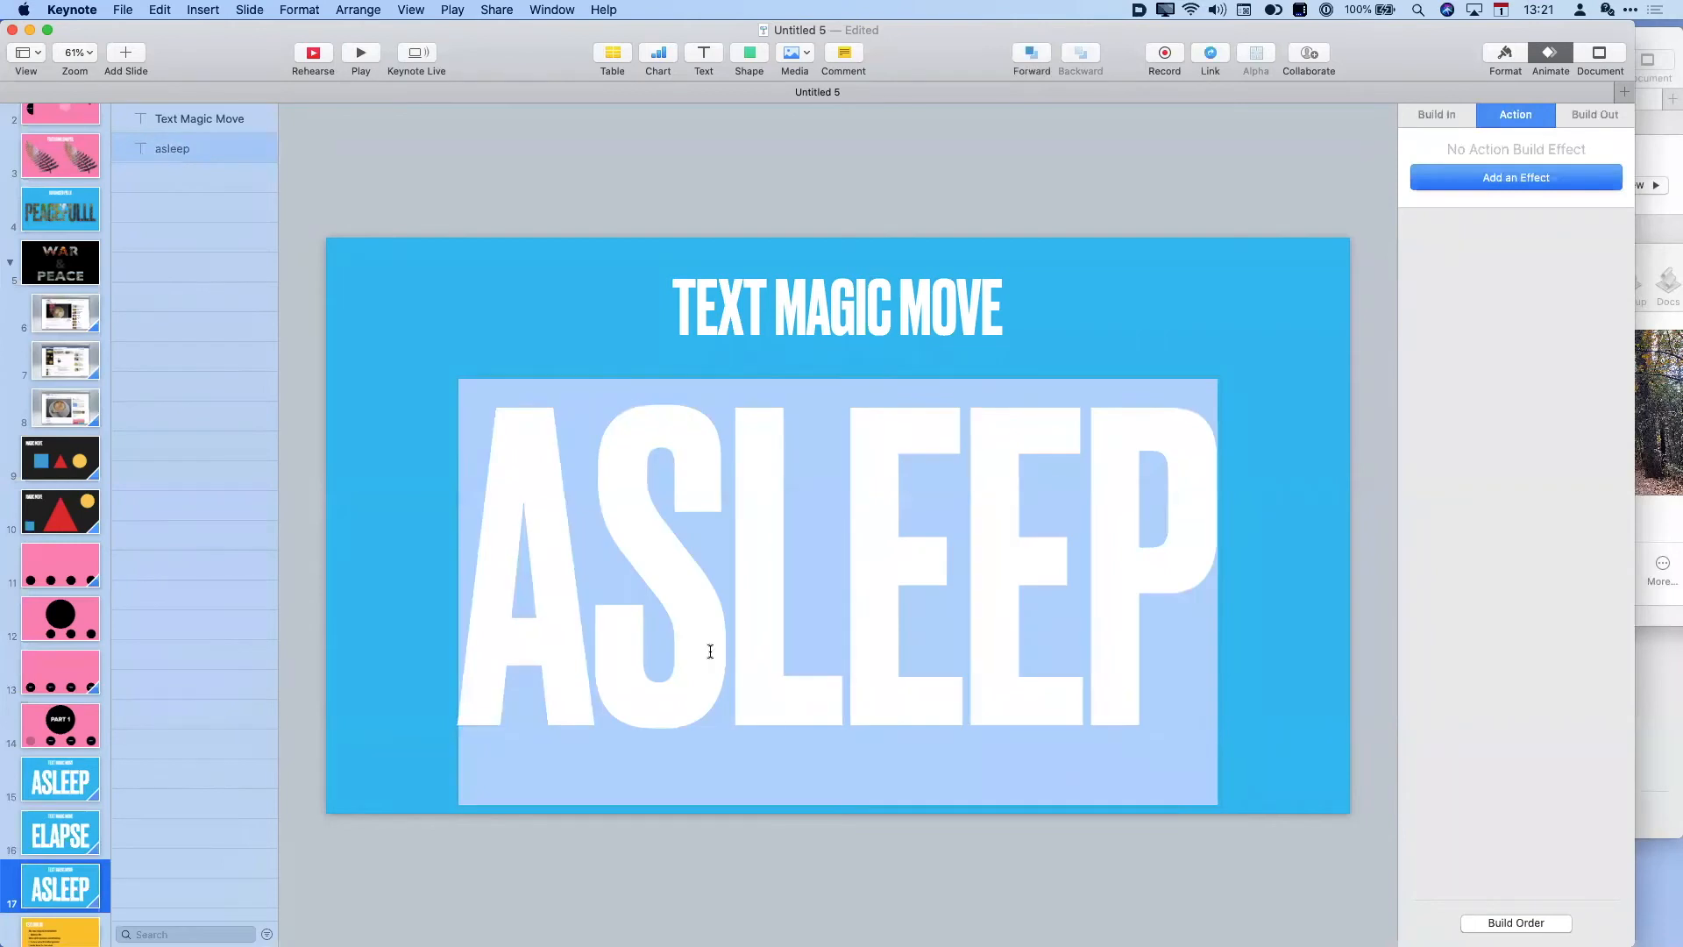
{"action": "type", "text": "please"}
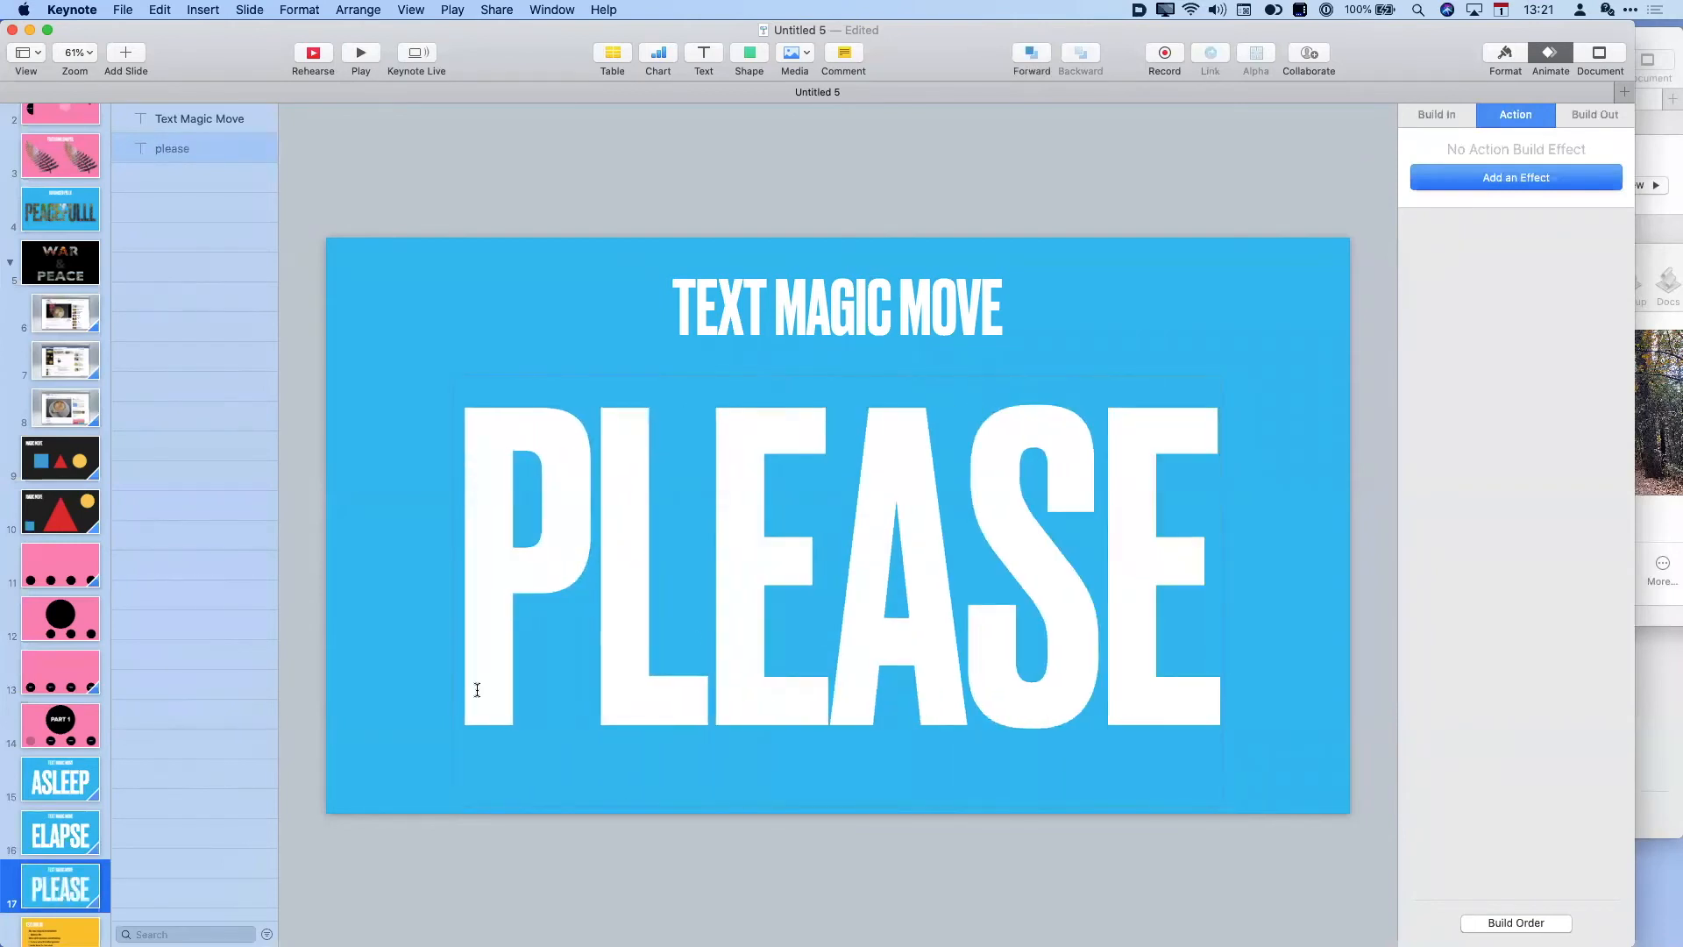
- Set the Magic Move matching to By Character on the ASLEEP, ELAPSE and PLEASE slides
{"action": "left_click", "coordinate": [55, 784]}
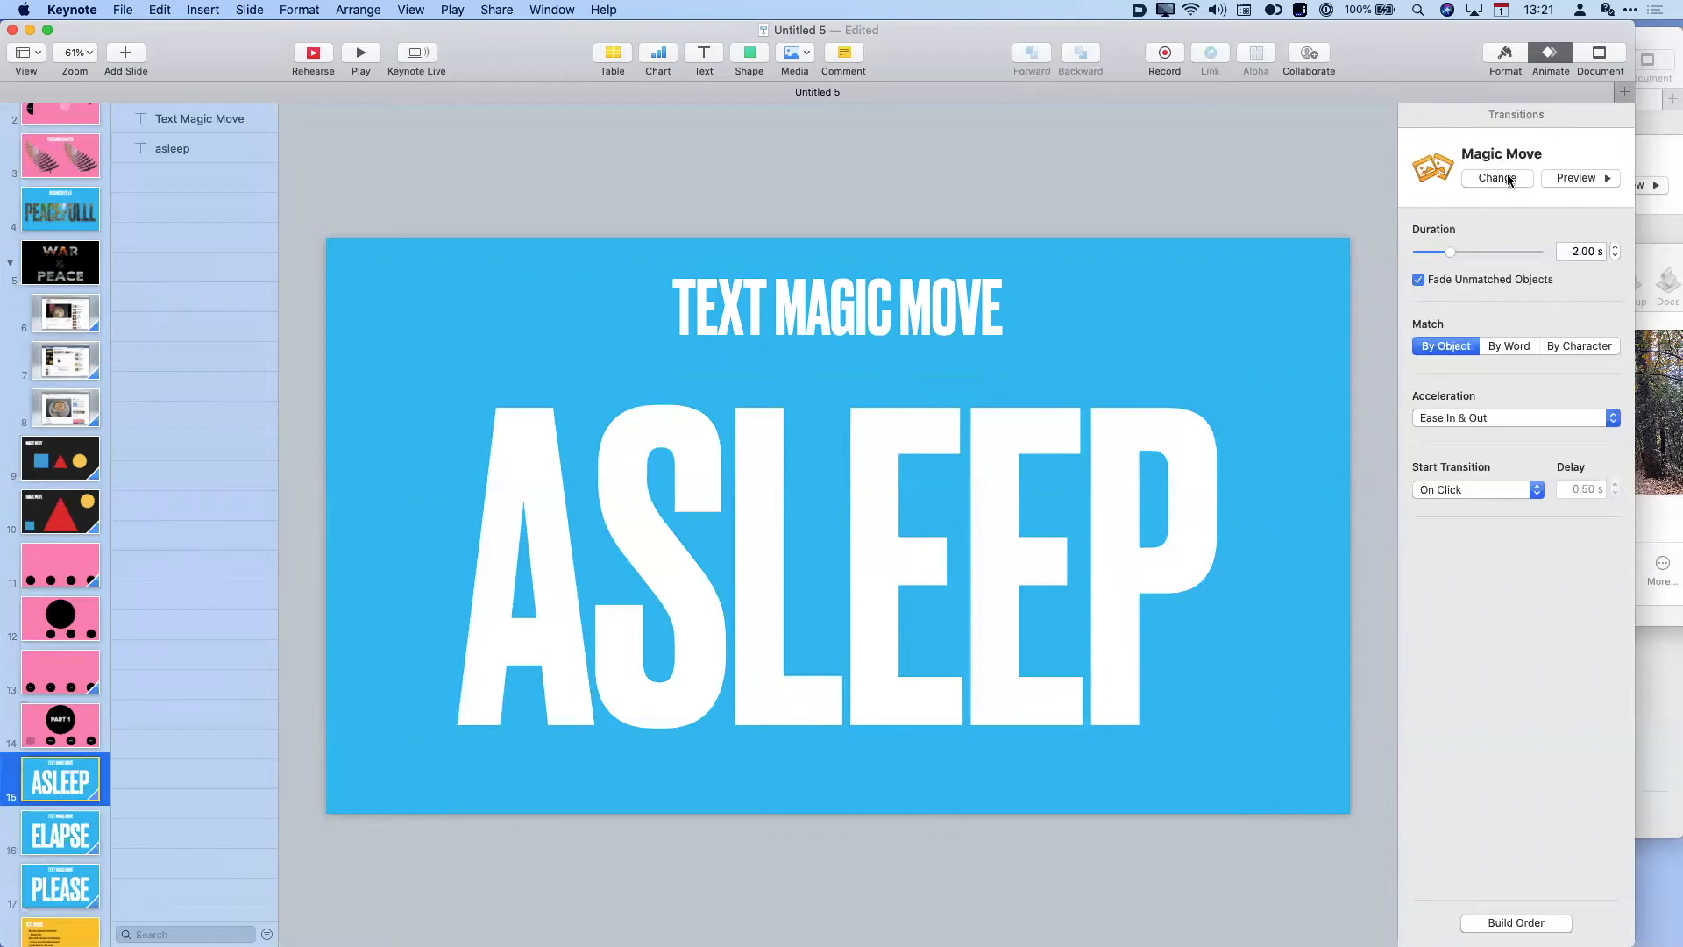
{"action": "left_click", "coordinate": [76, 834]}
{"action": "left_click", "coordinate": [45, 896]}
{"action": "left_click", "coordinate": [58, 795]}
{"action": "left_click", "coordinate": [1572, 345]}
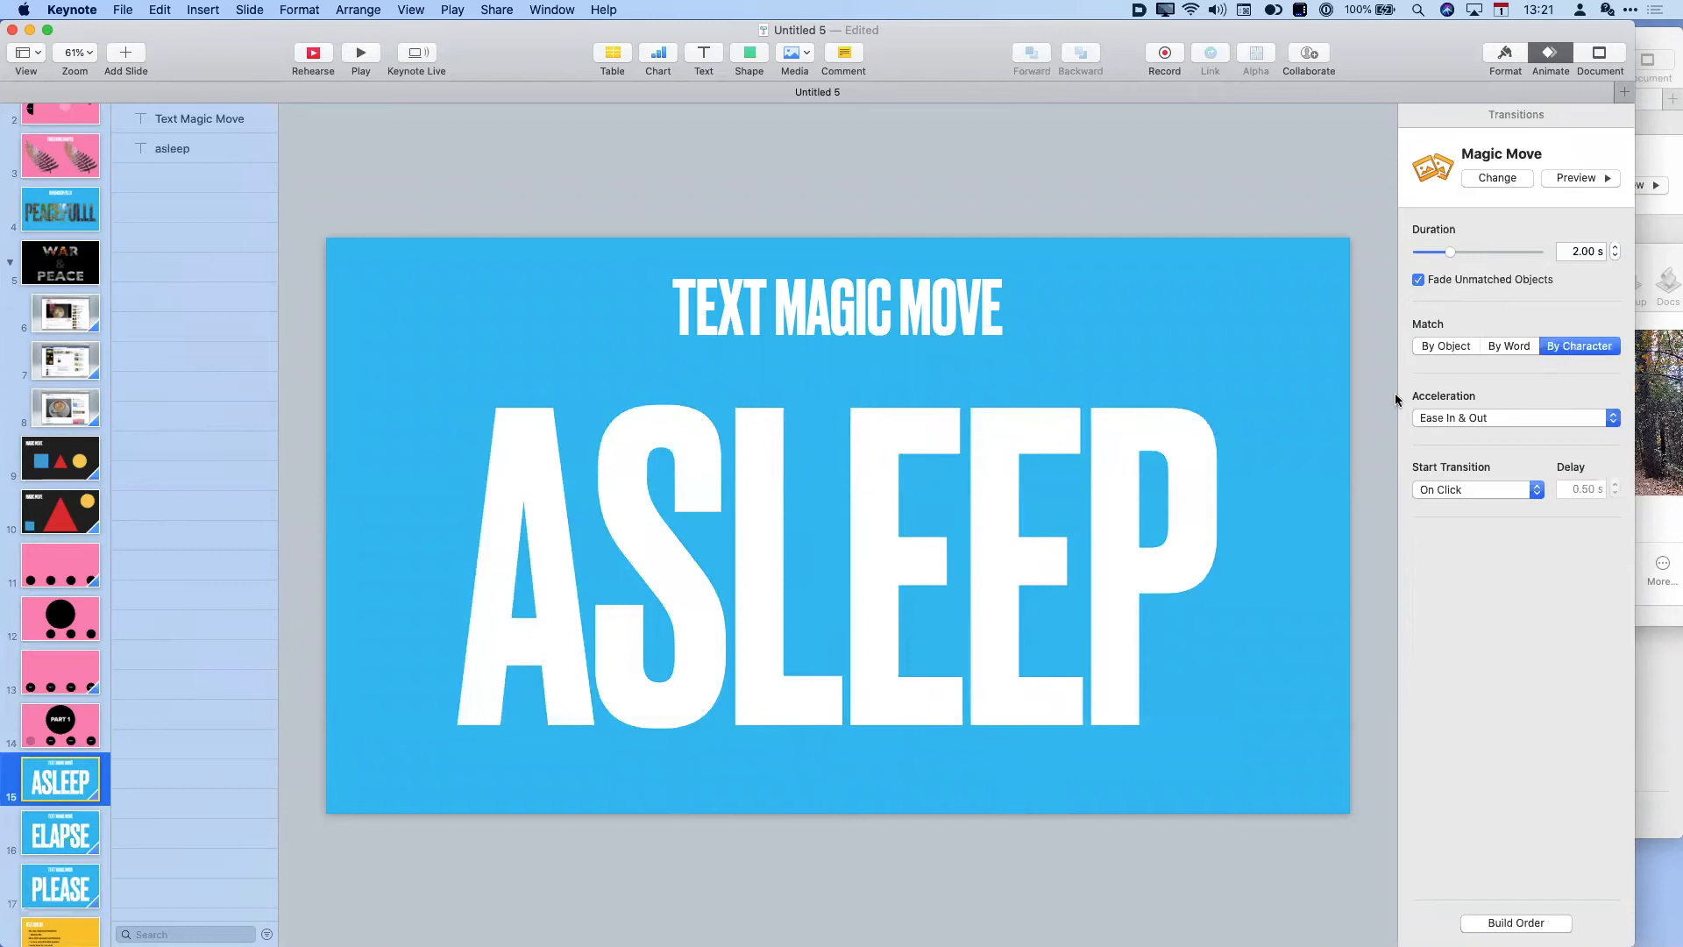
{"action": "left_click", "coordinate": [41, 835]}
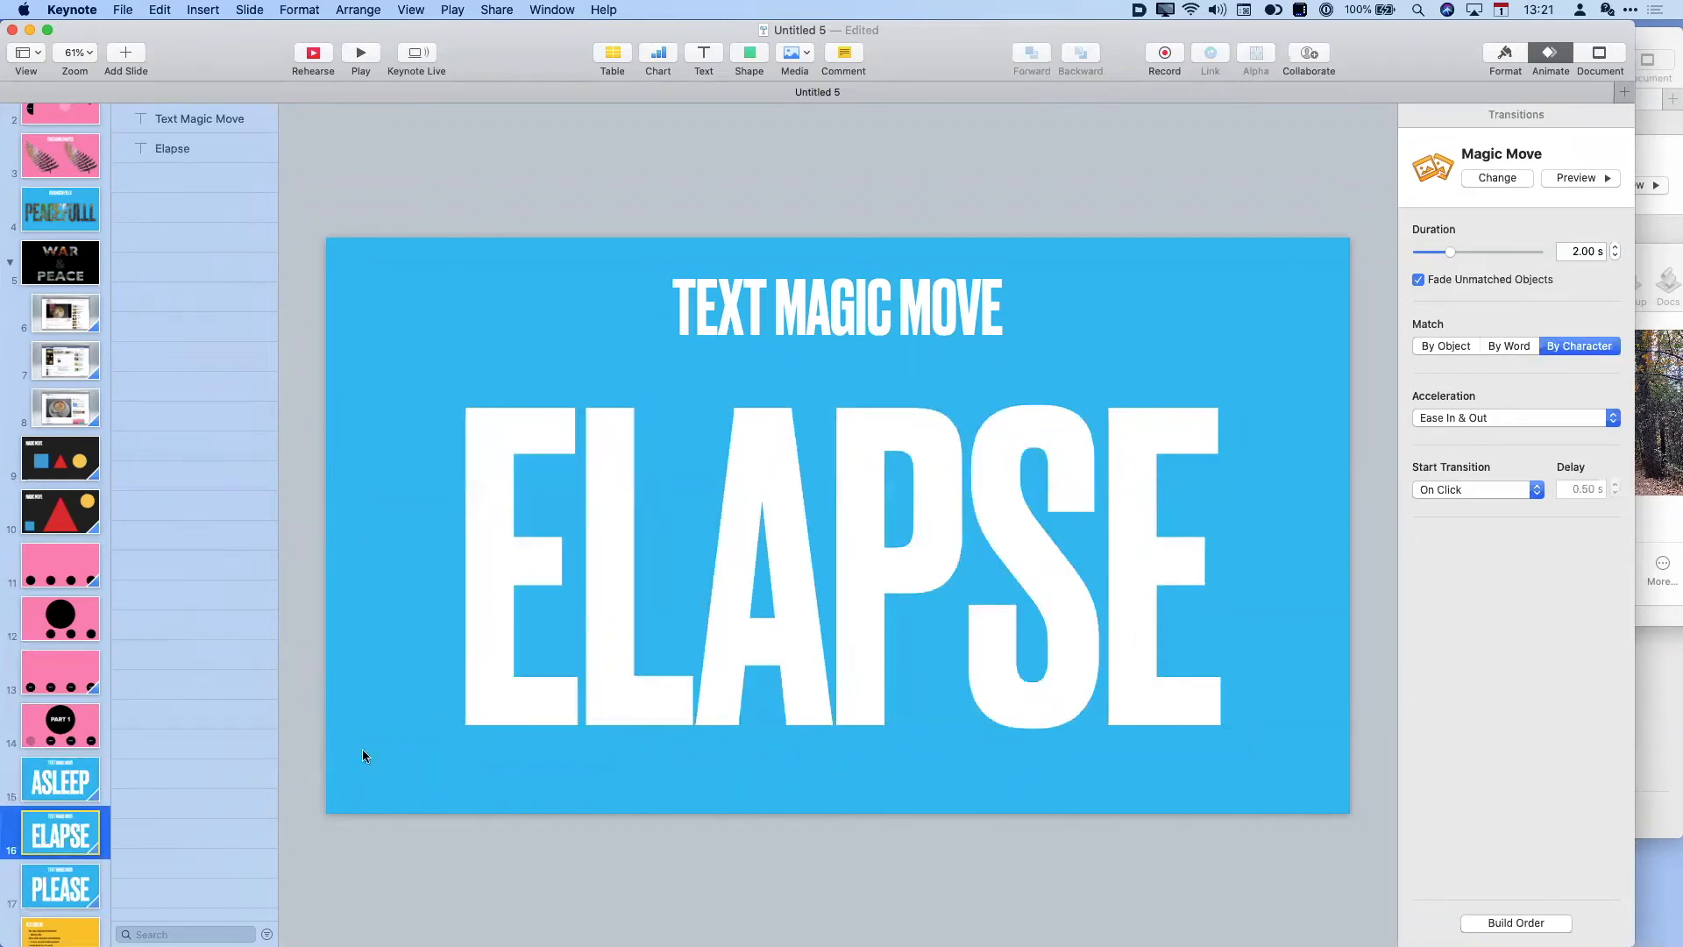
{"action": "left_click", "coordinate": [85, 881]}
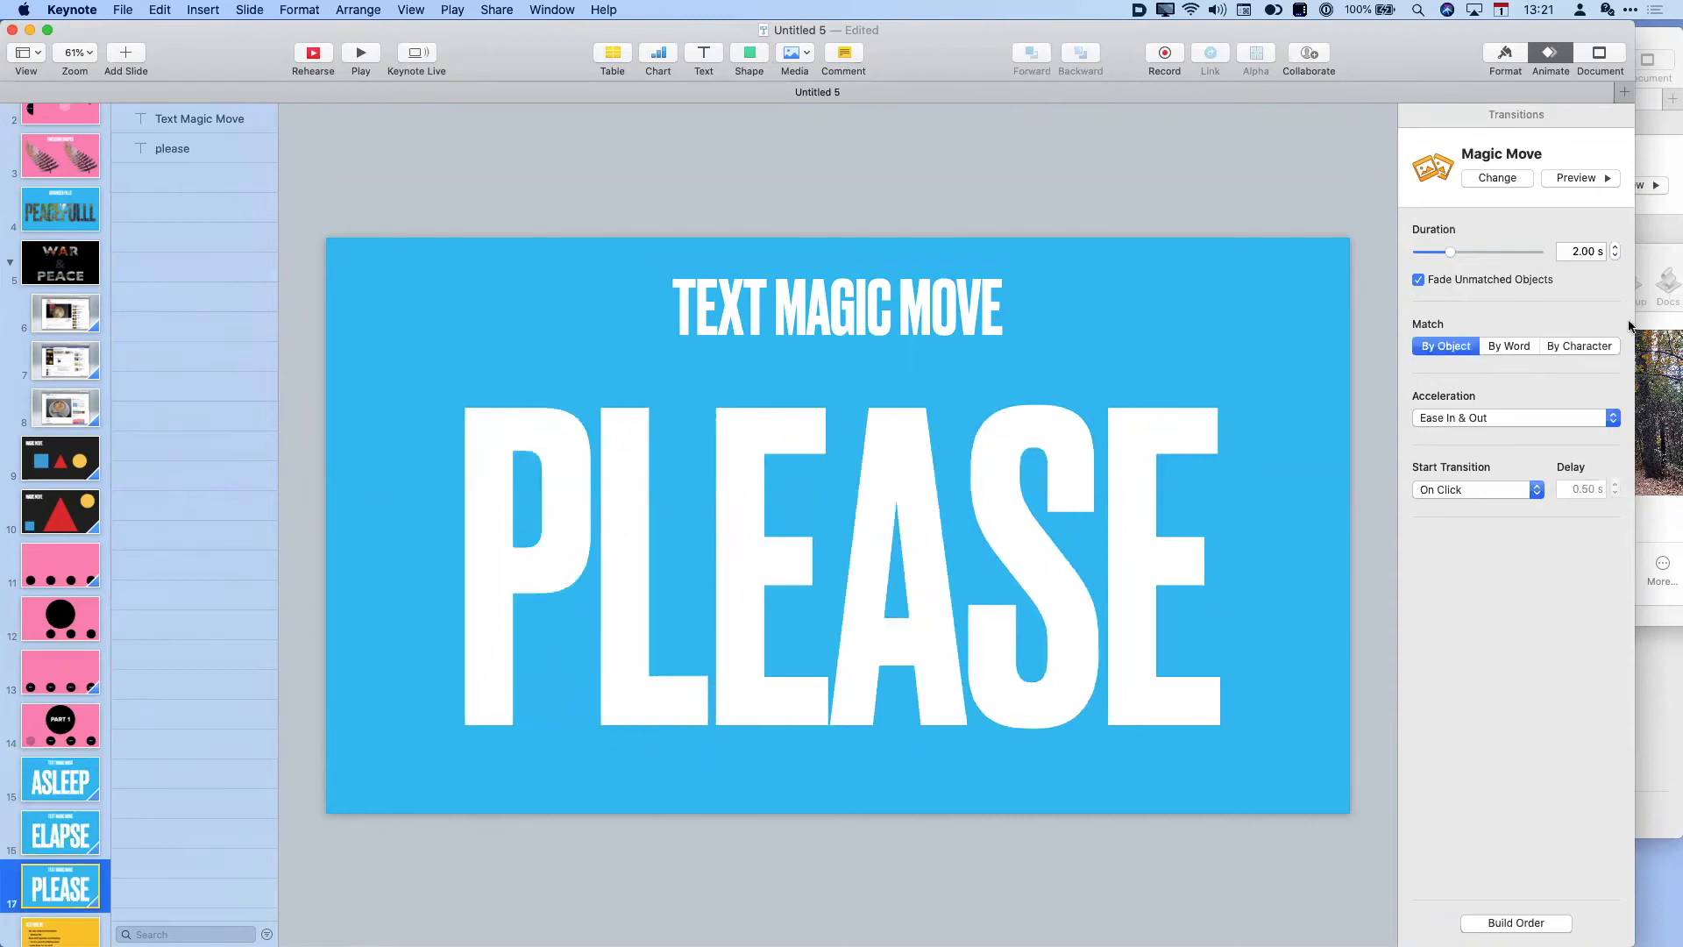
{"action": "left_click", "coordinate": [1587, 350]}
- Play the slideshow from the ASLEEP slide through ELAPSE to PLEASE to check the letter animation, and exit the show
{"action": "left_click", "coordinate": [48, 794]}
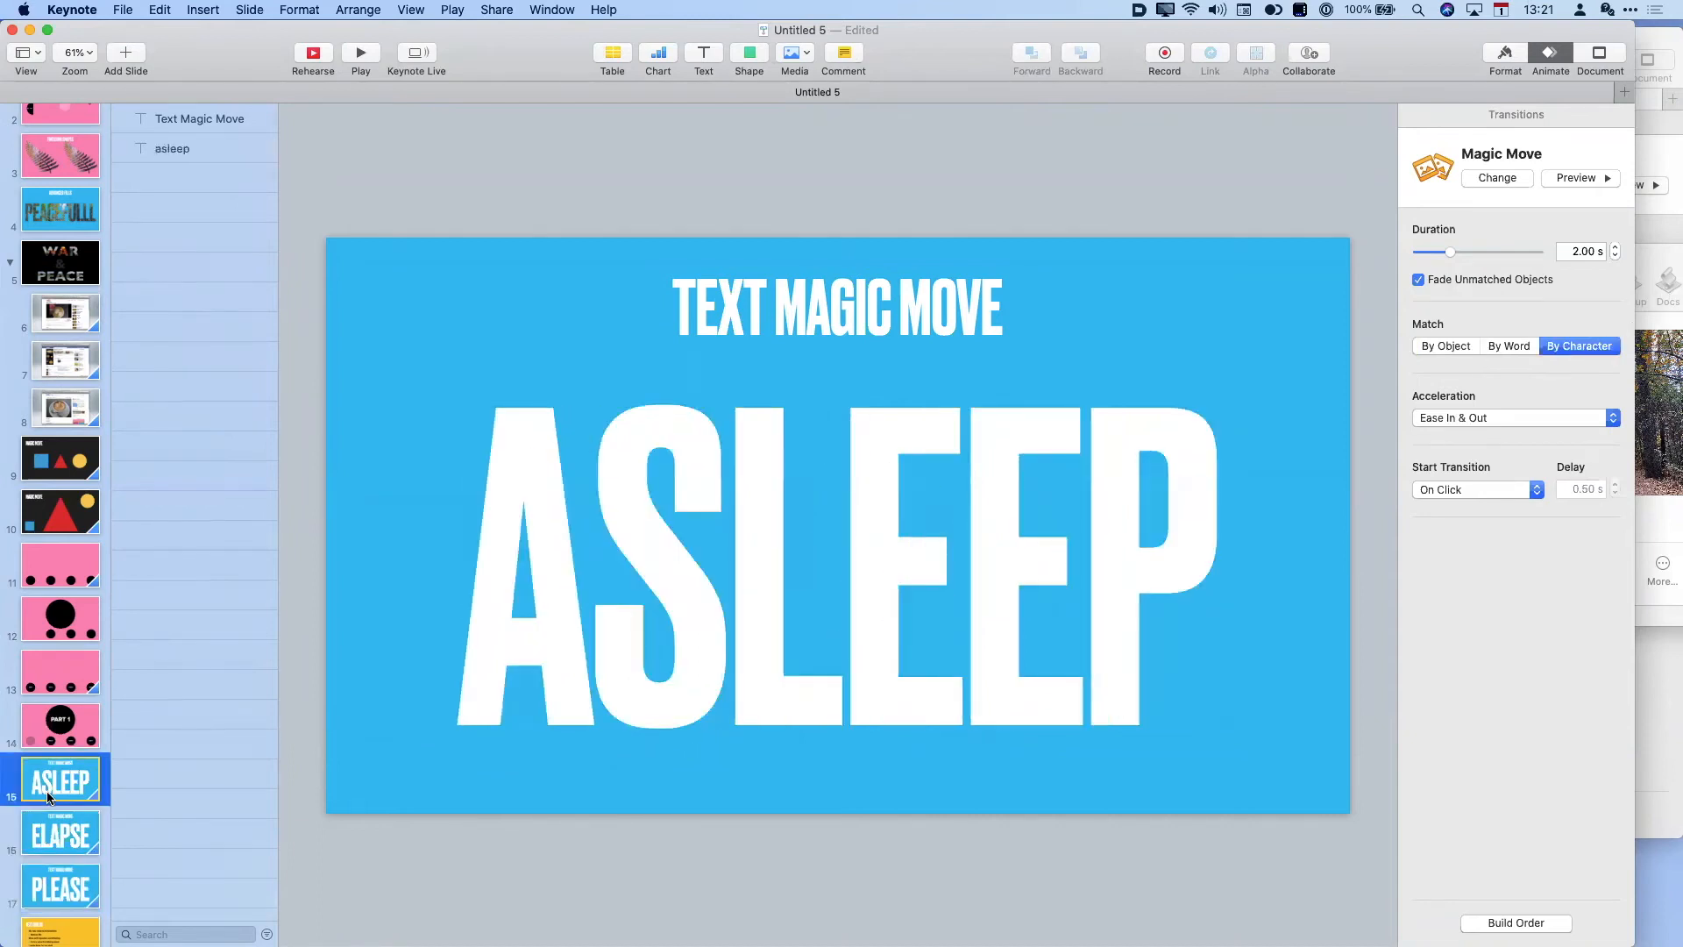
{"action": "left_click", "coordinate": [359, 55]}
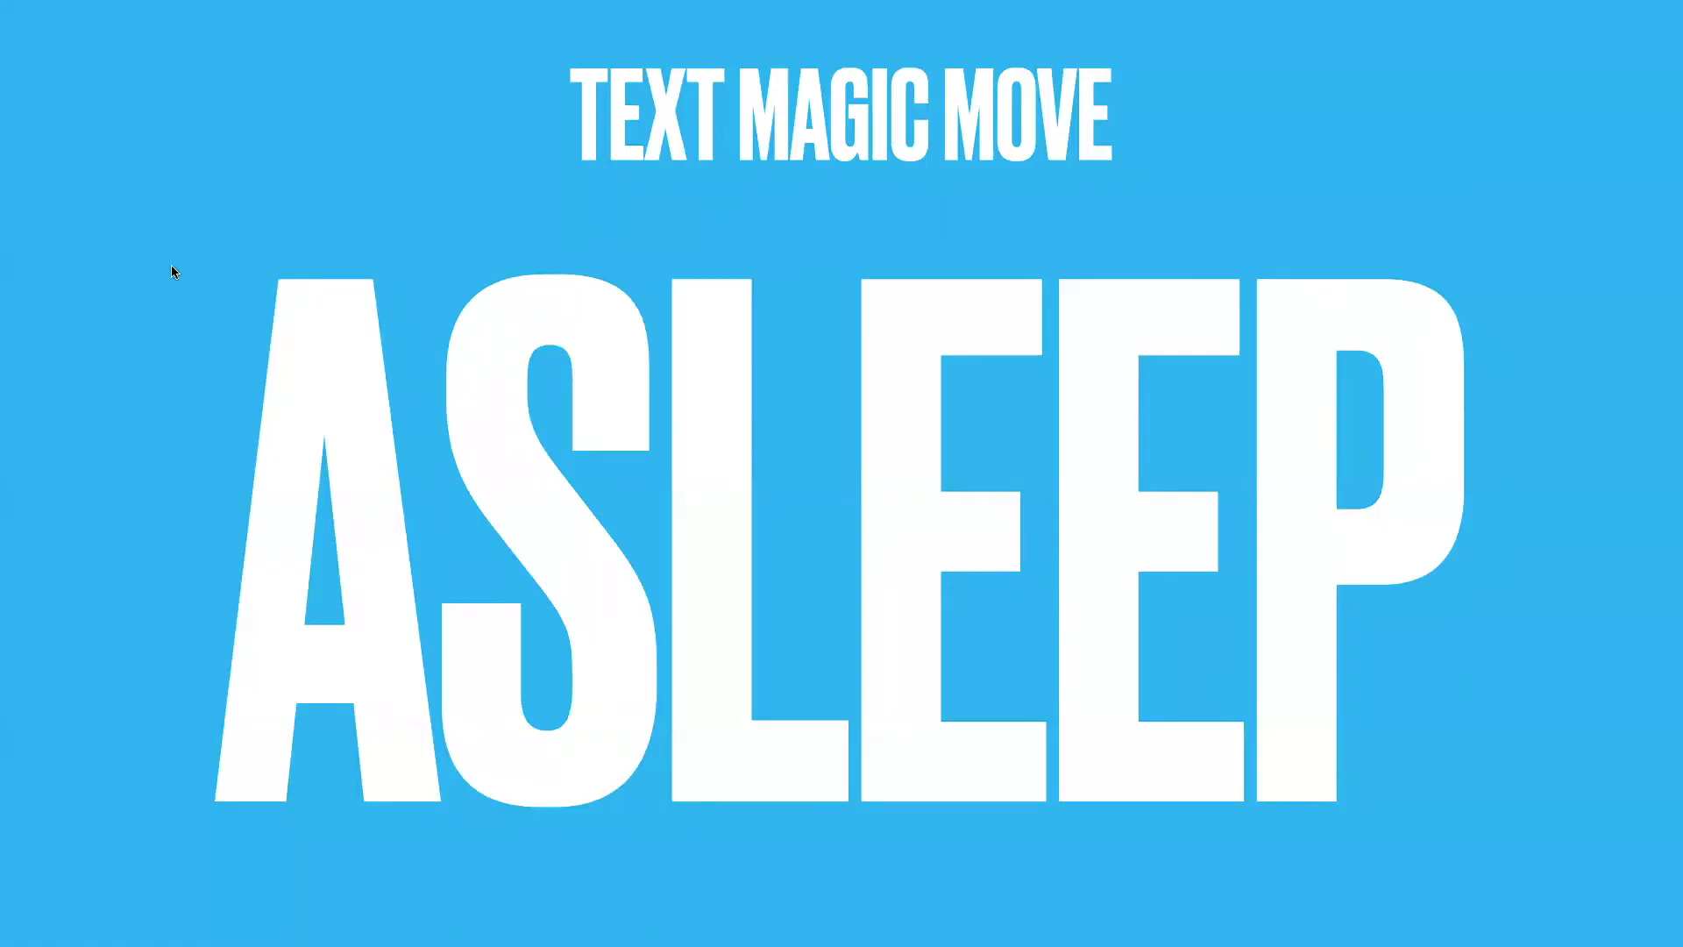
{"action": "left_click", "coordinate": [171, 265]}
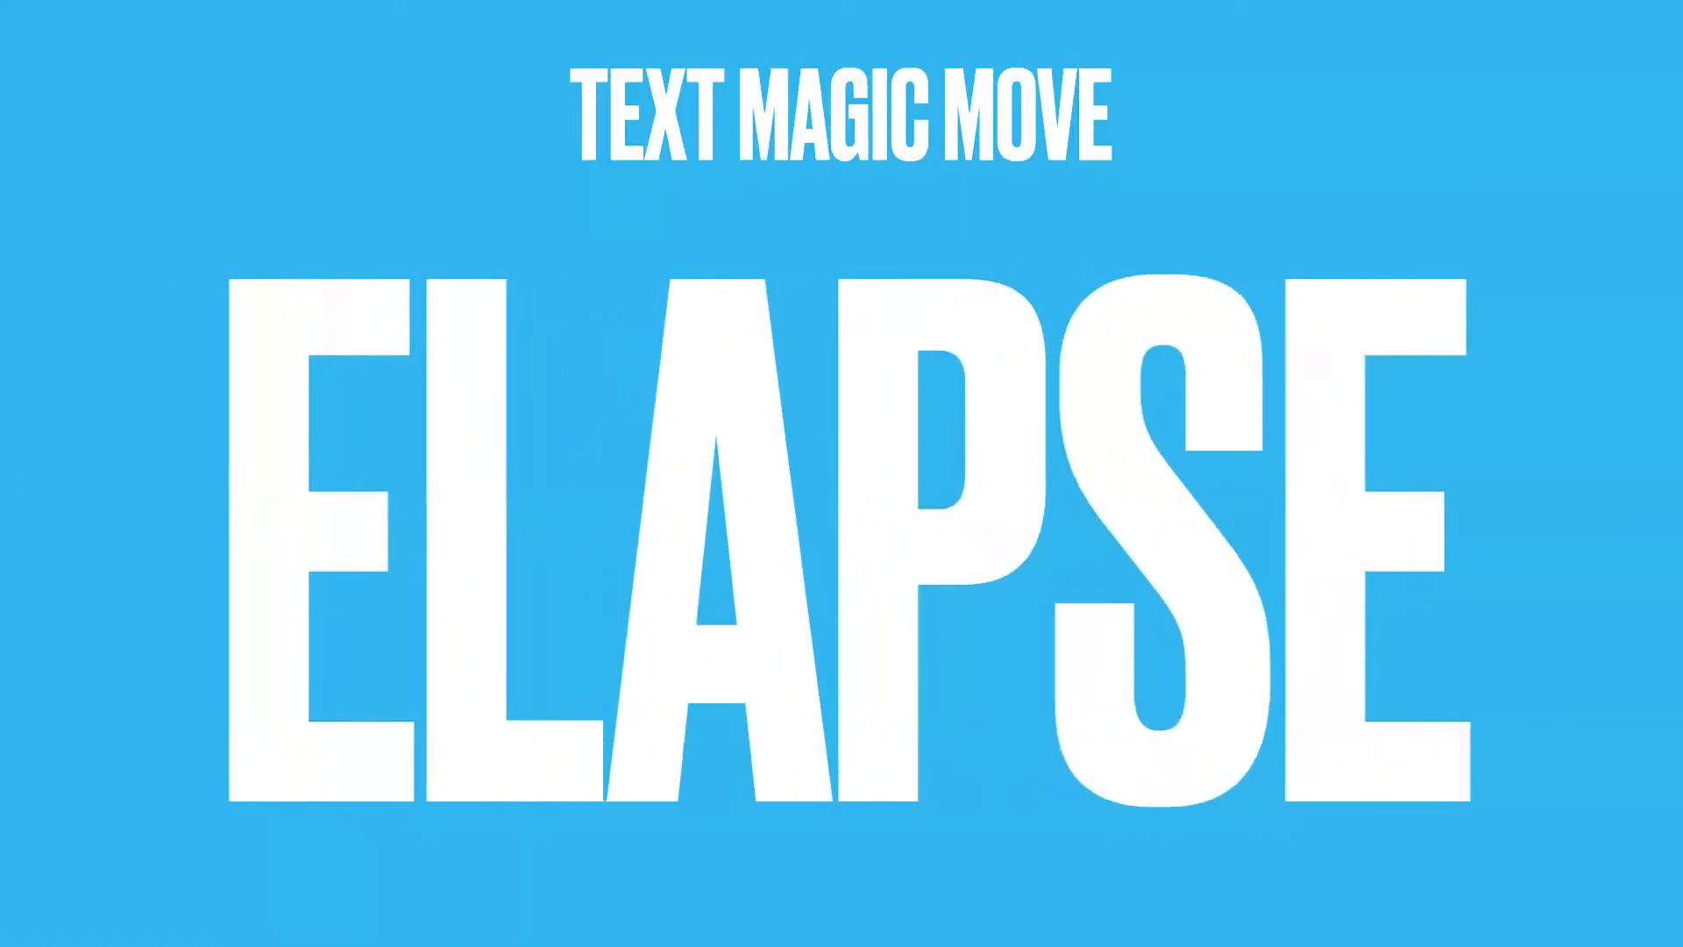
{"action": "left_click", "coordinate": [171, 271]}
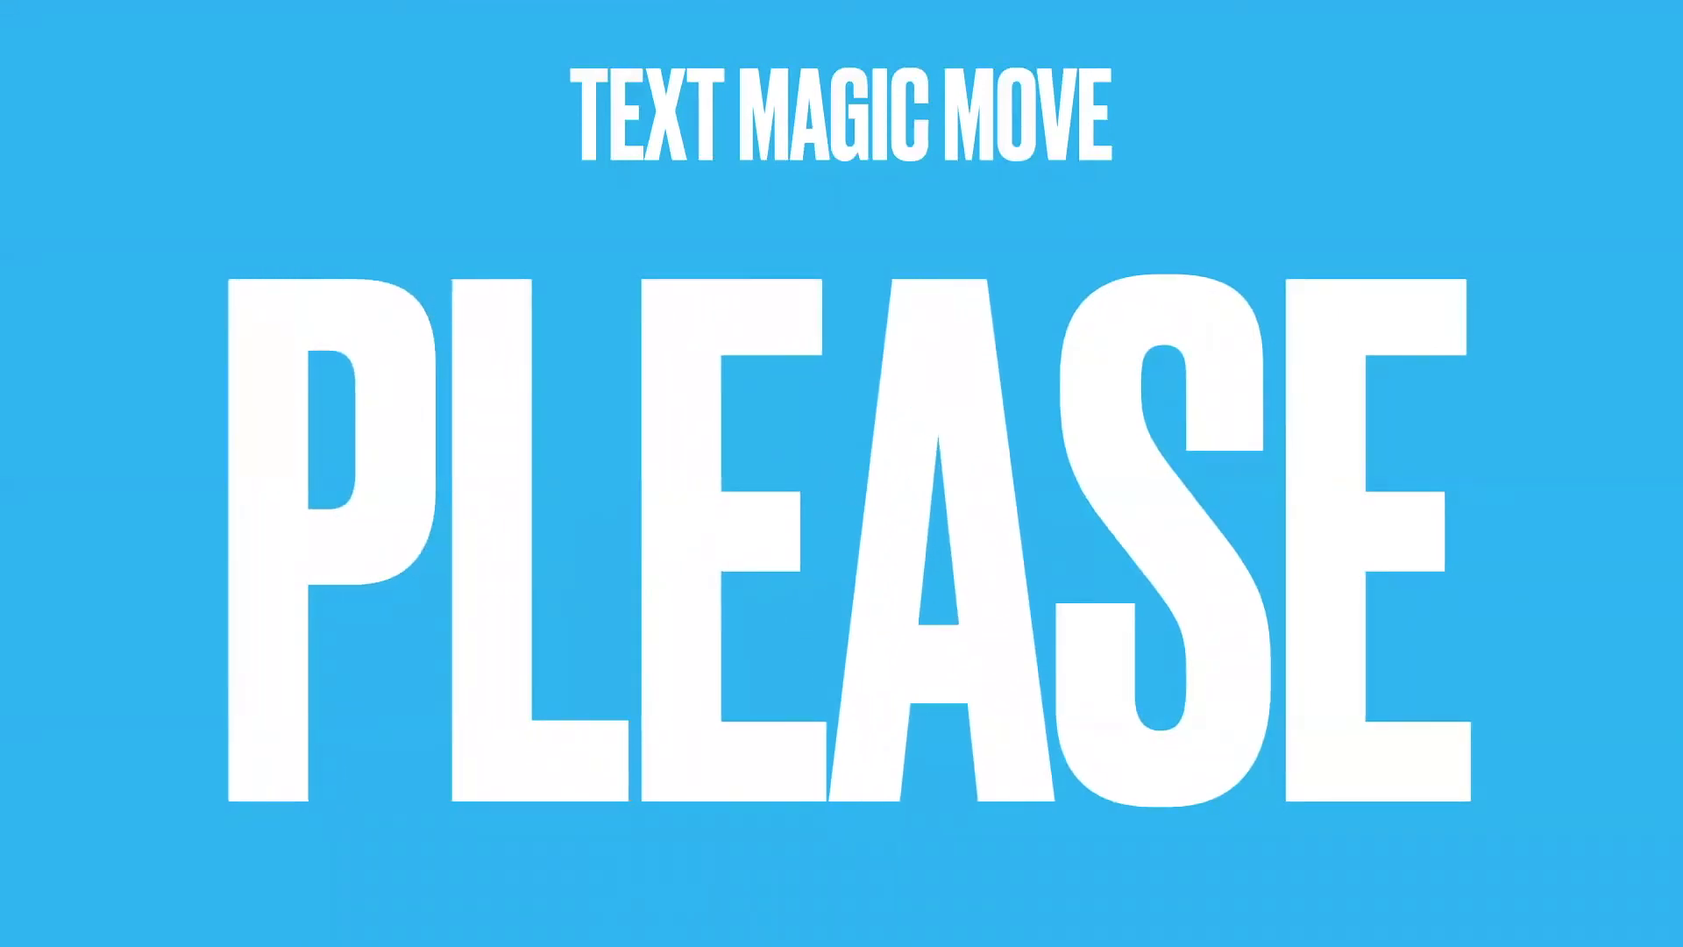
{"action": "key", "text": "Escape"}
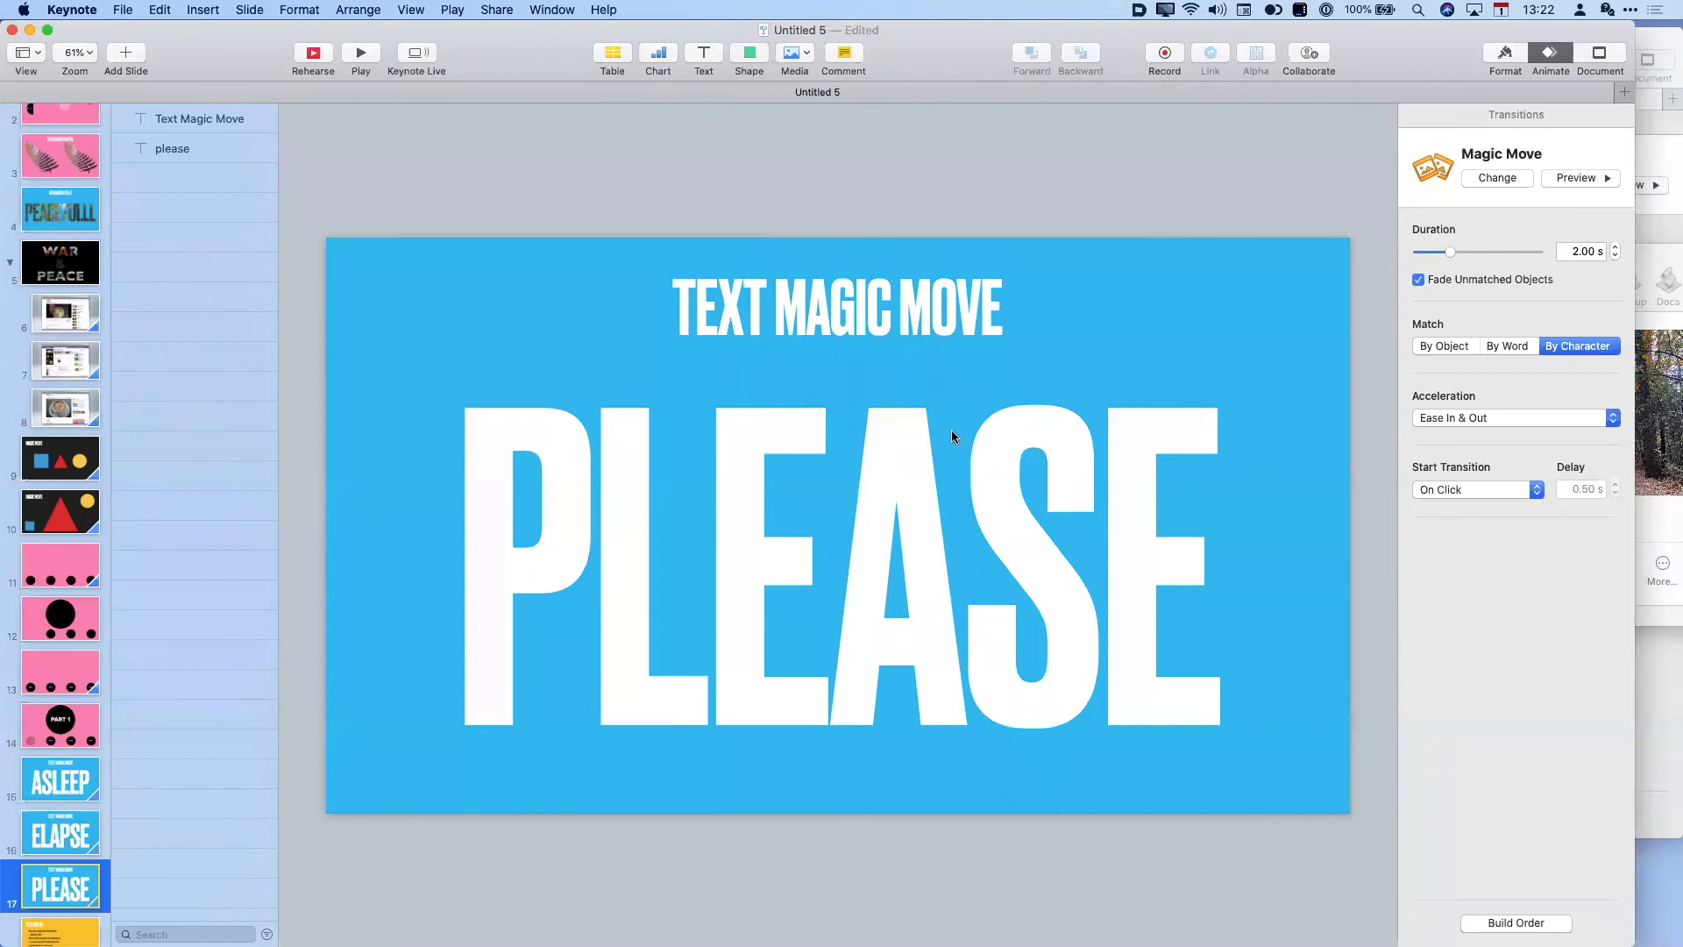
- Open the yellow Text Builds slide 18 with the bulleted statements
{"action": "scroll", "coordinate": [41, 889], "scroll_direction": "down", "scroll_amount": 4}
{"action": "scroll", "coordinate": [41, 891], "scroll_direction": "down", "scroll_amount": 1}
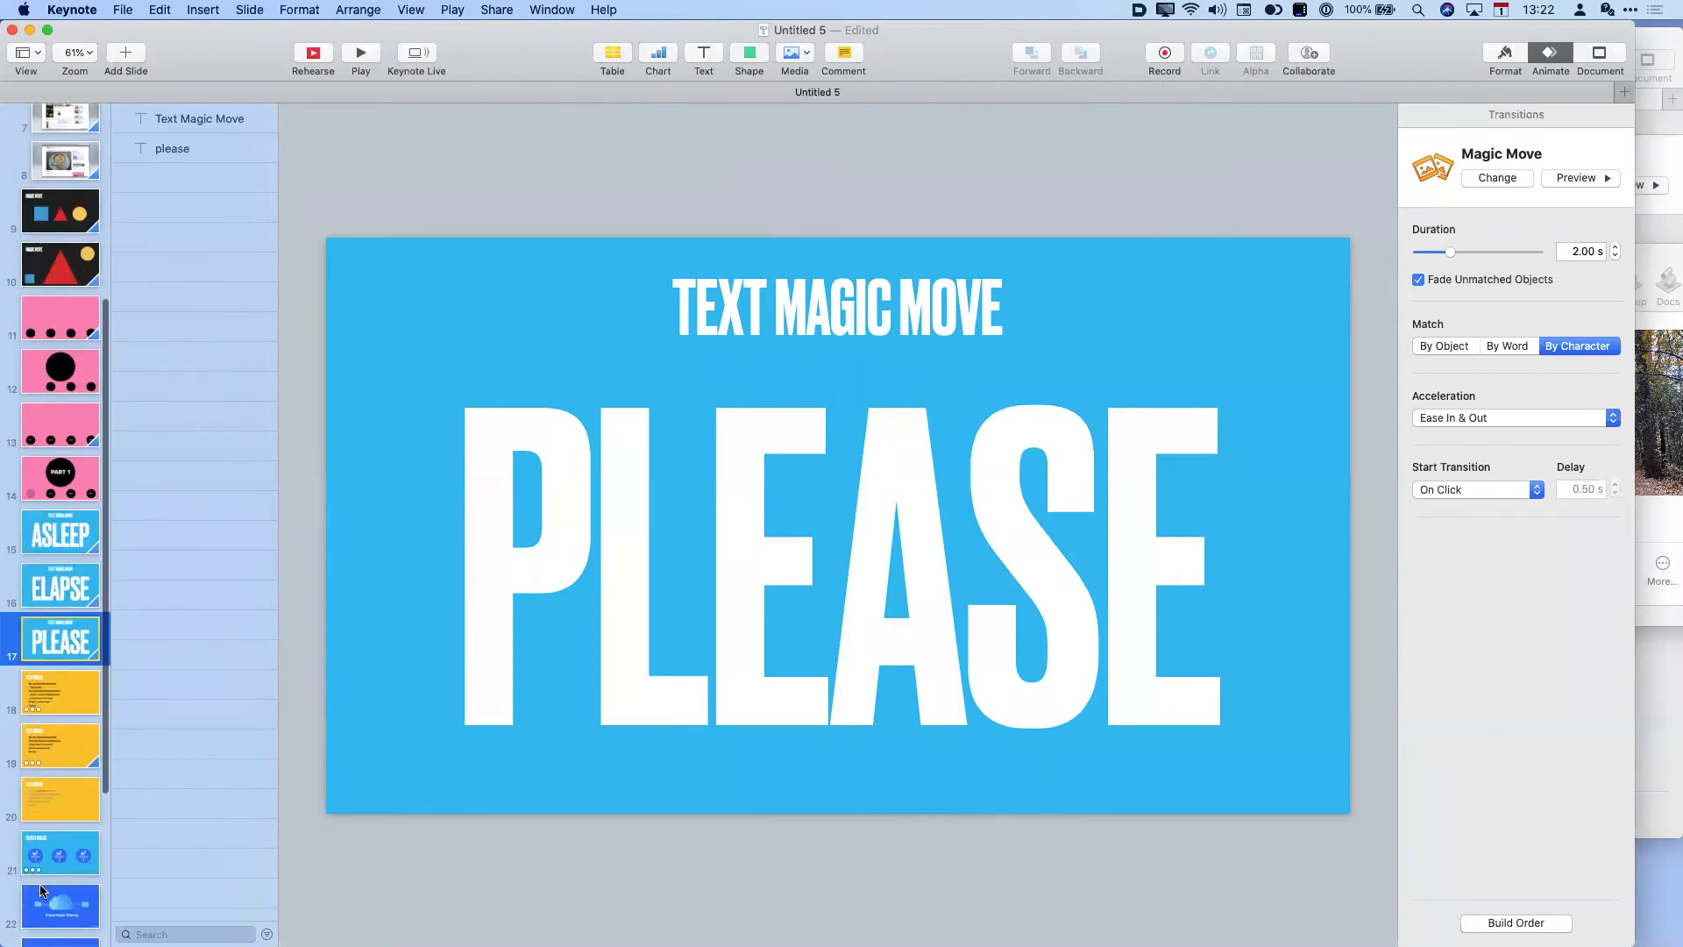
{"action": "left_click", "coordinate": [75, 697]}
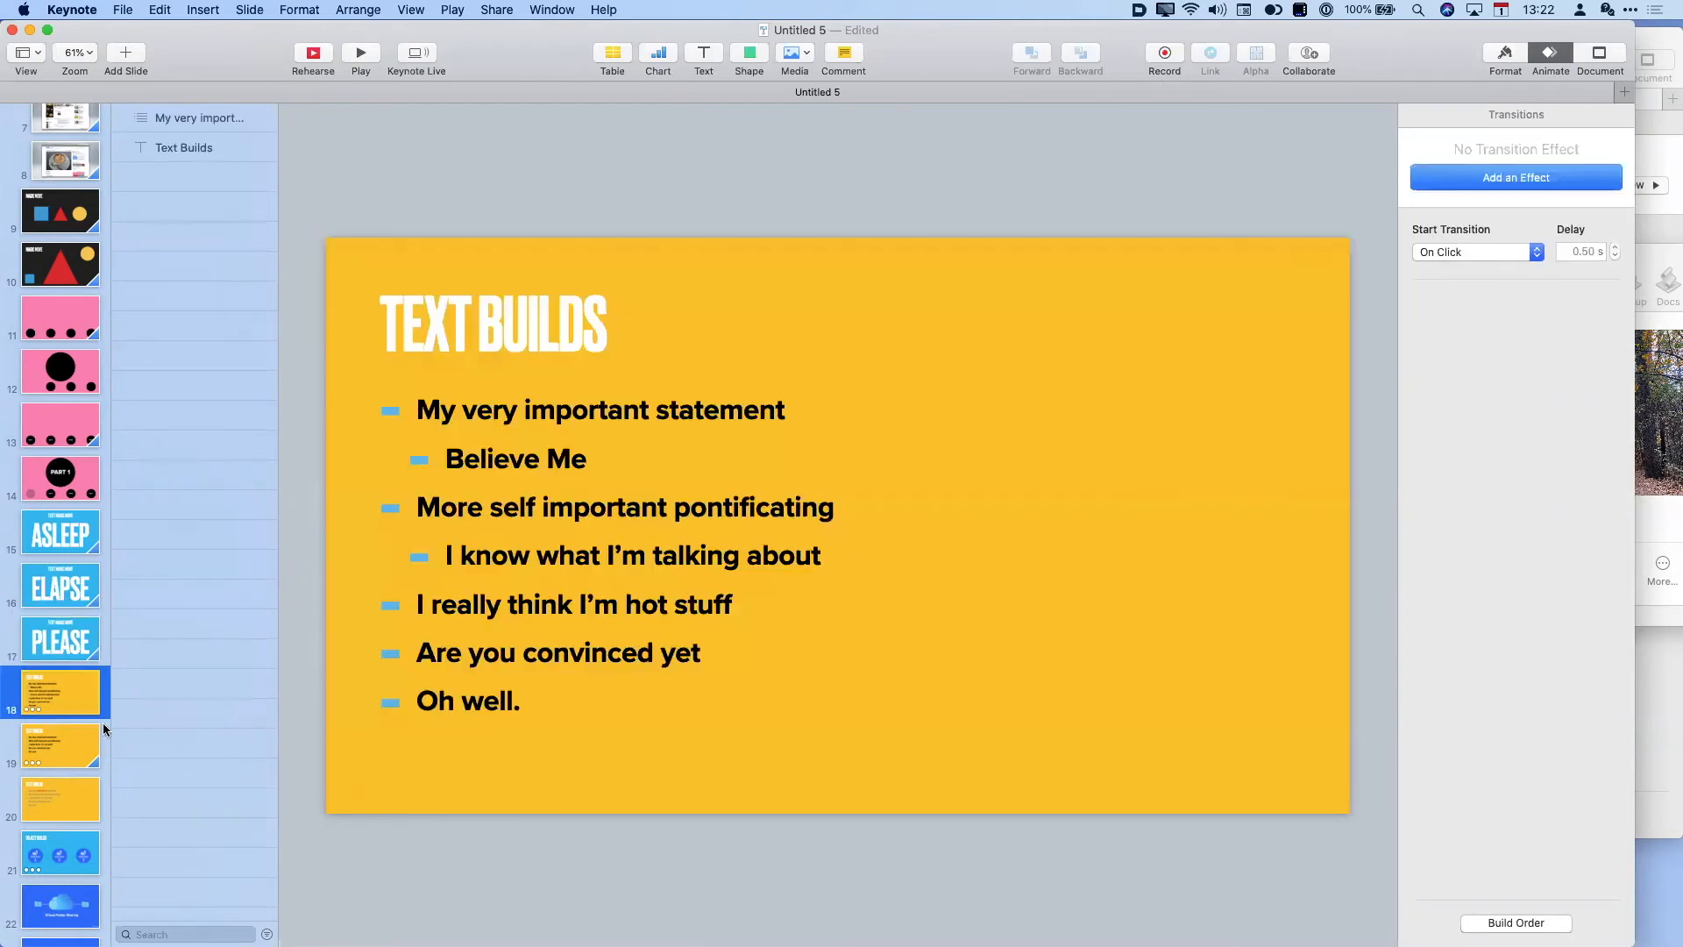
- Remove the Dissolve build-in effect from the bulleted statements on the Text Builds slide
{"action": "left_click", "coordinate": [484, 567]}
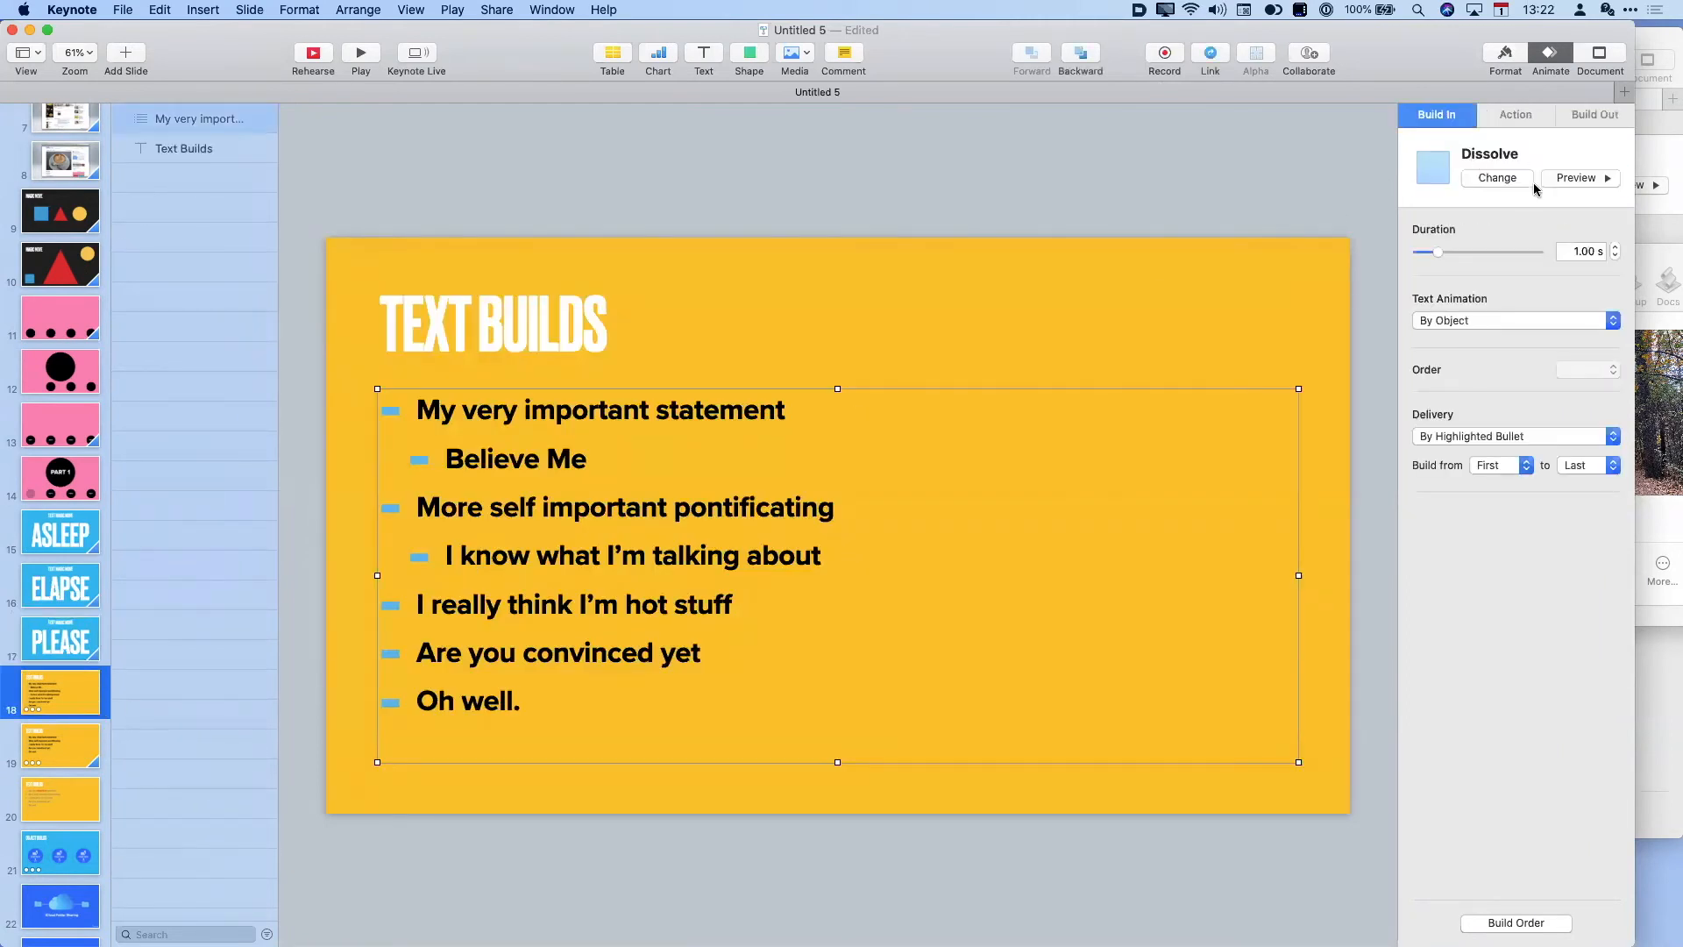
{"action": "left_click", "coordinate": [1526, 182]}
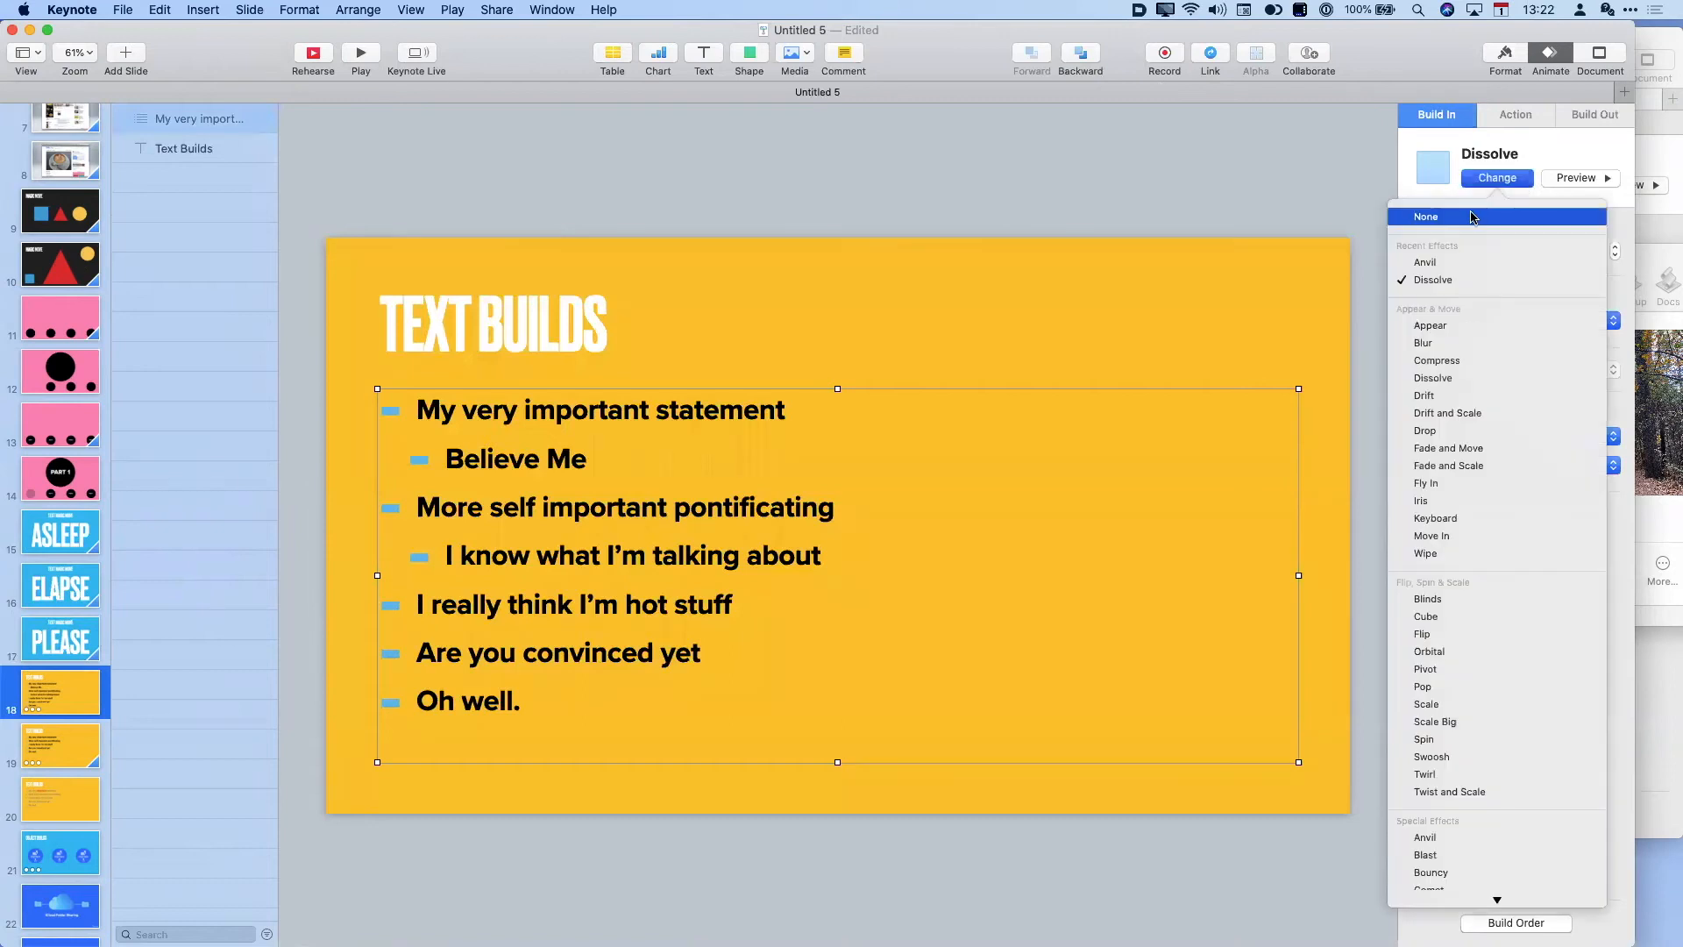
{"action": "left_click", "coordinate": [1471, 216]}
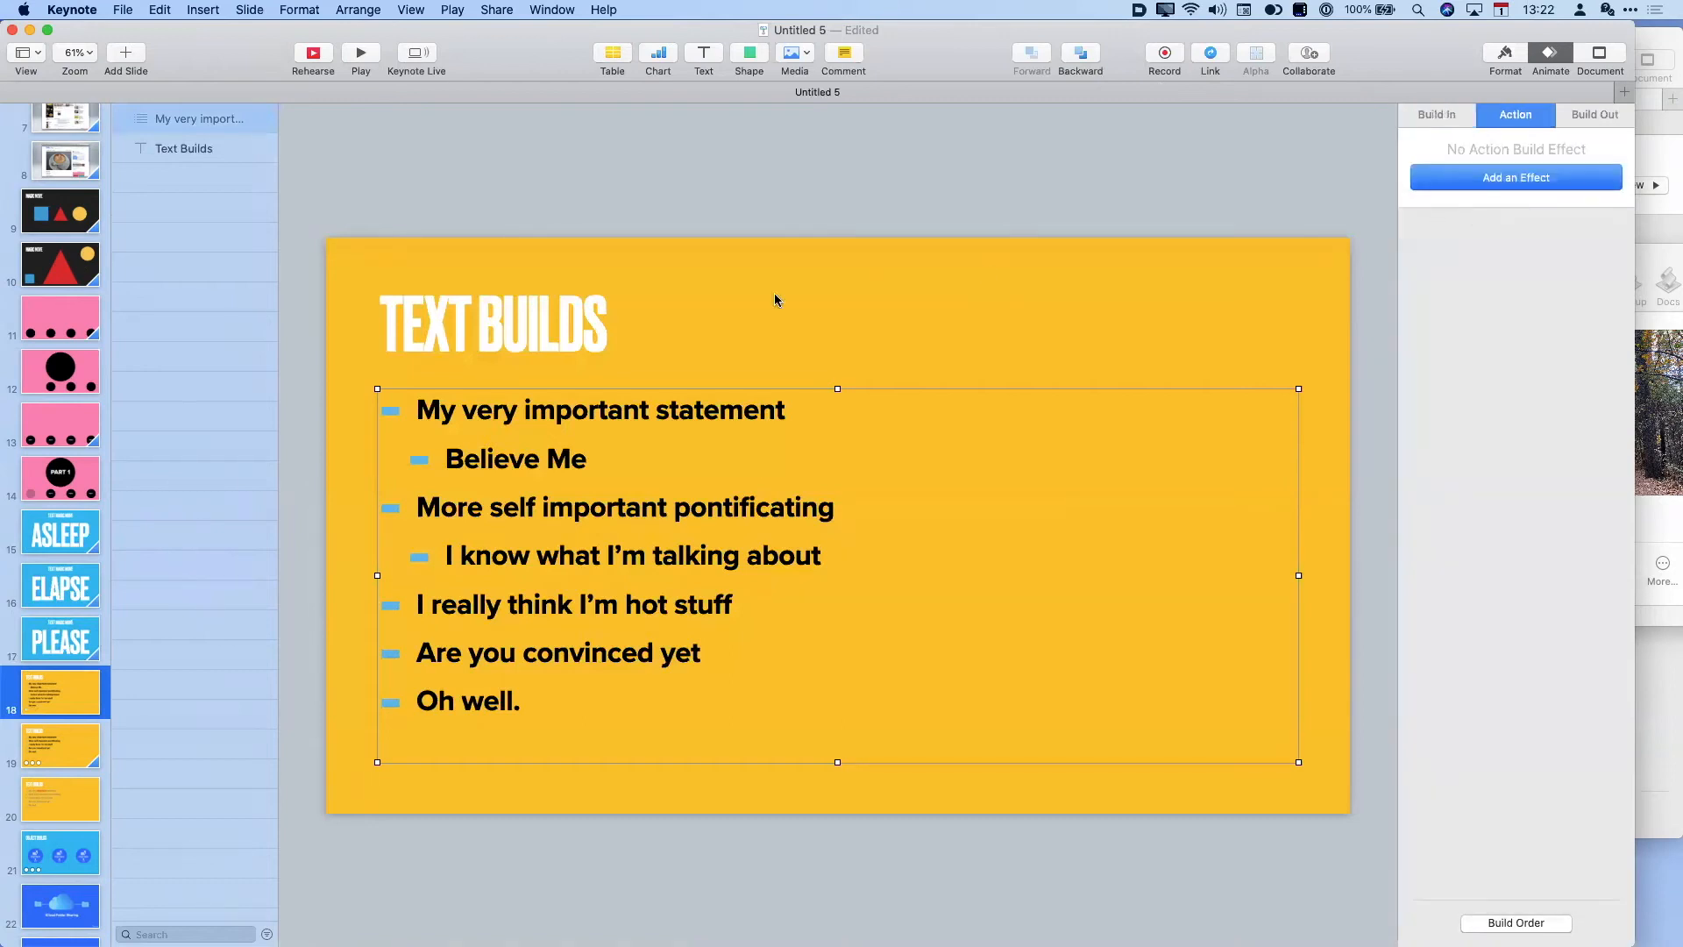
{"action": "left_click", "coordinate": [1386, 593]}
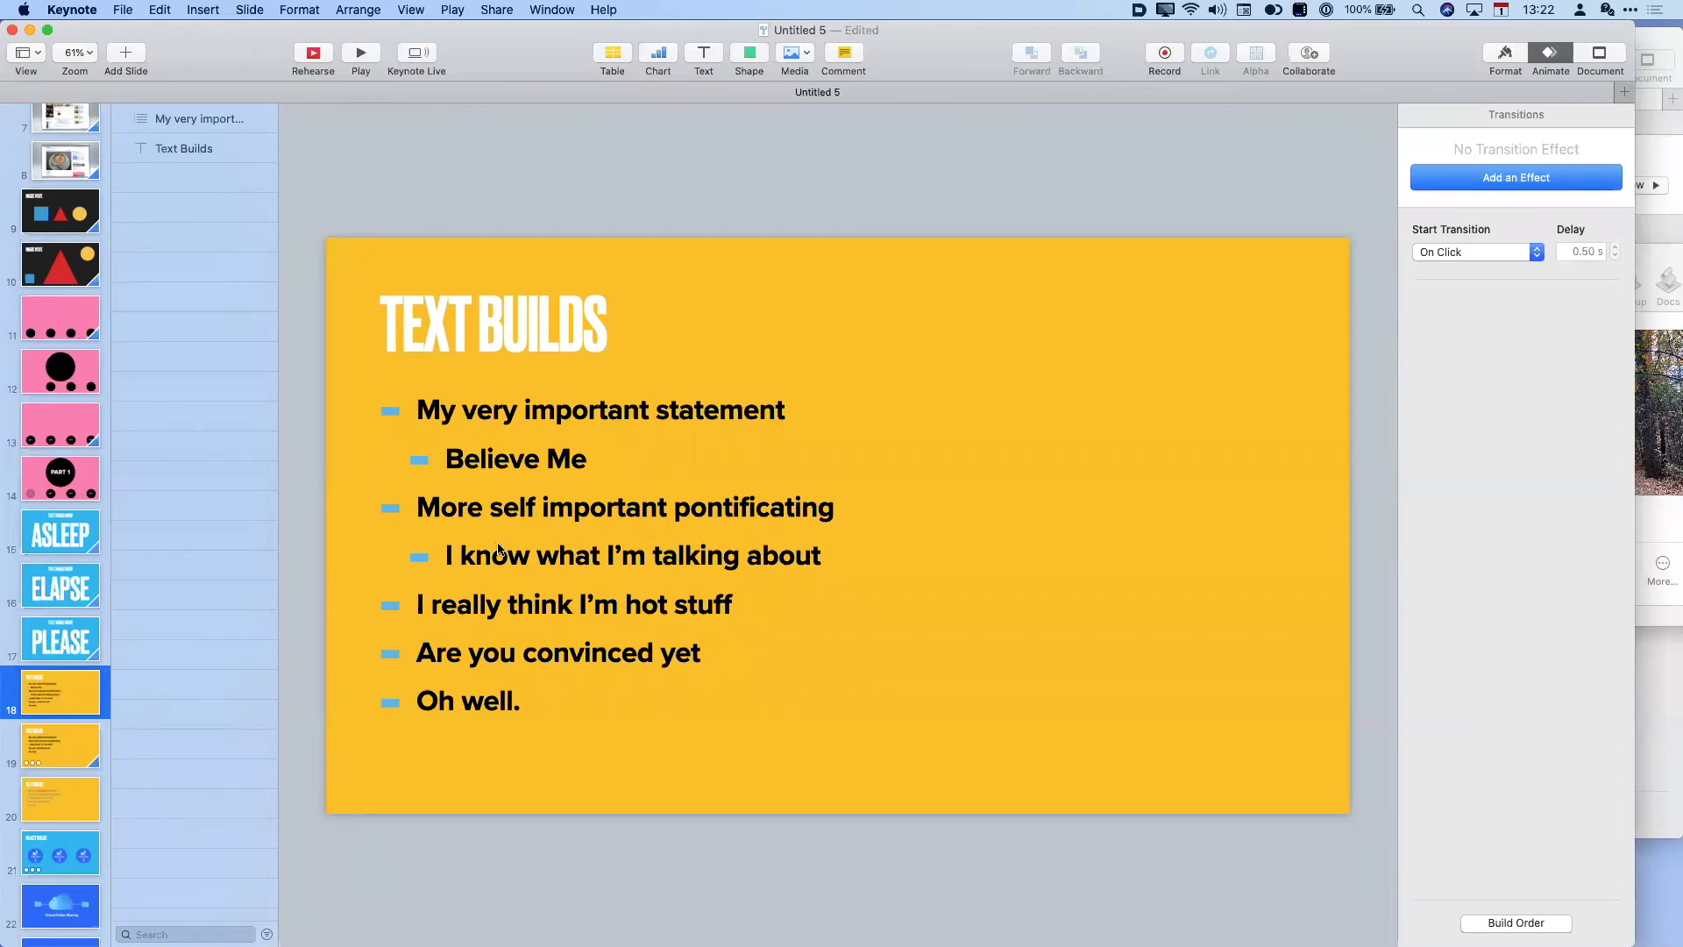
- Preview the Move action effect on the bulleted statements
{"action": "left_click", "coordinate": [510, 518]}
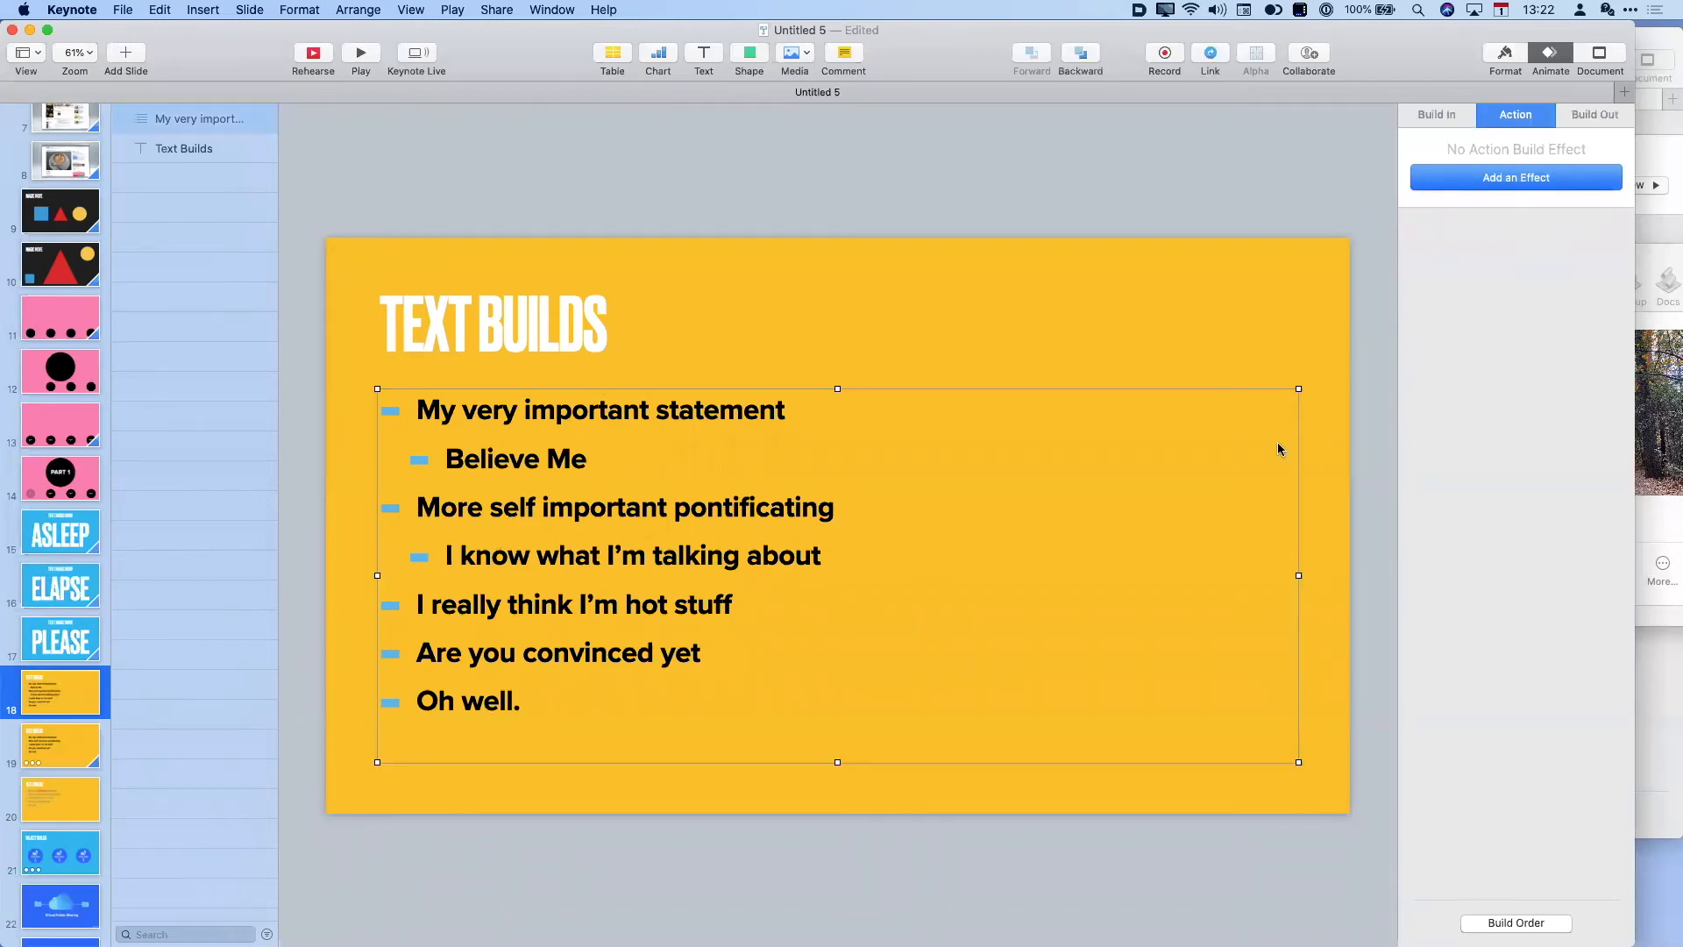
{"action": "left_click", "coordinate": [1457, 187]}
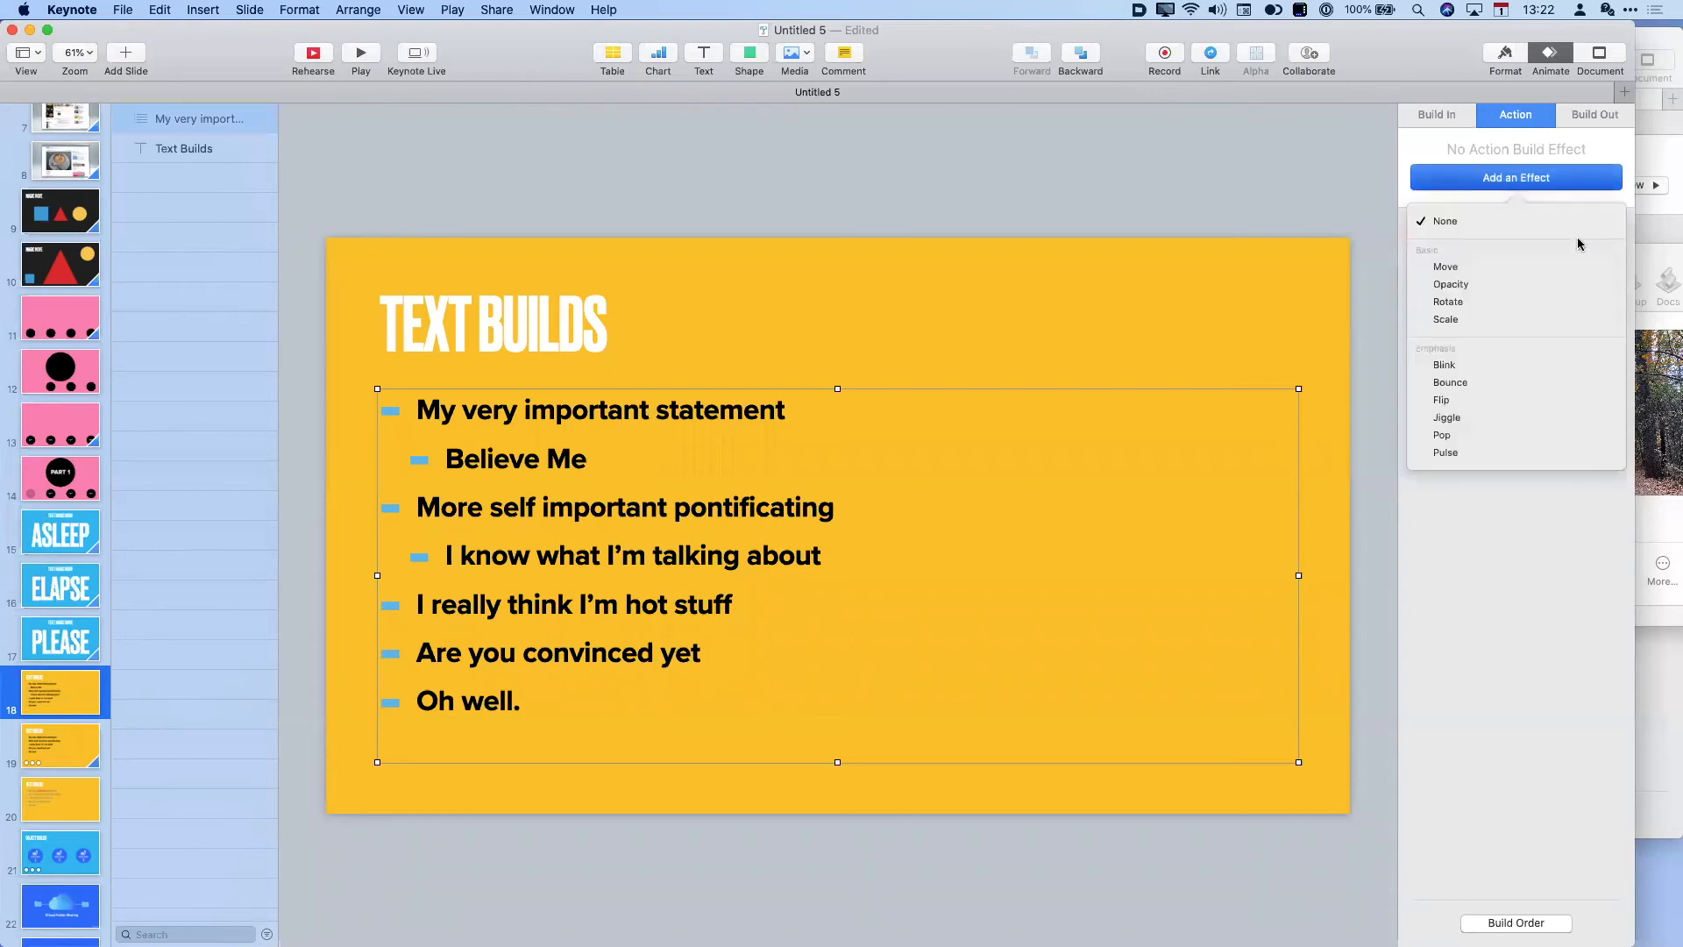
{"action": "left_click", "coordinate": [1609, 267]}
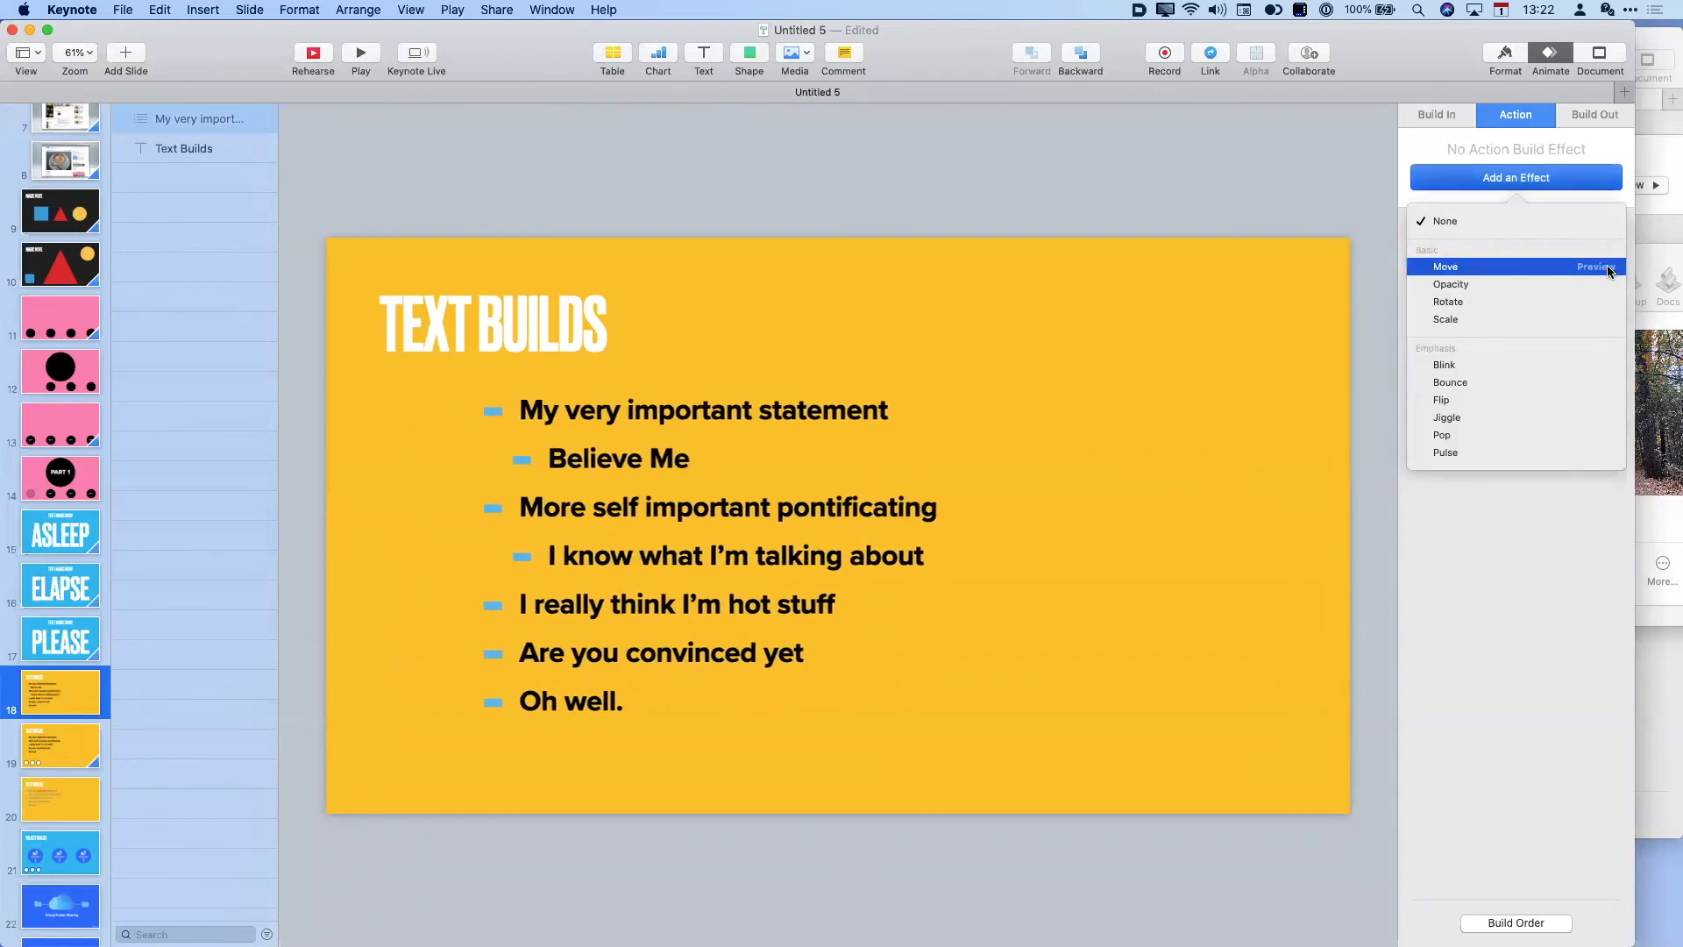
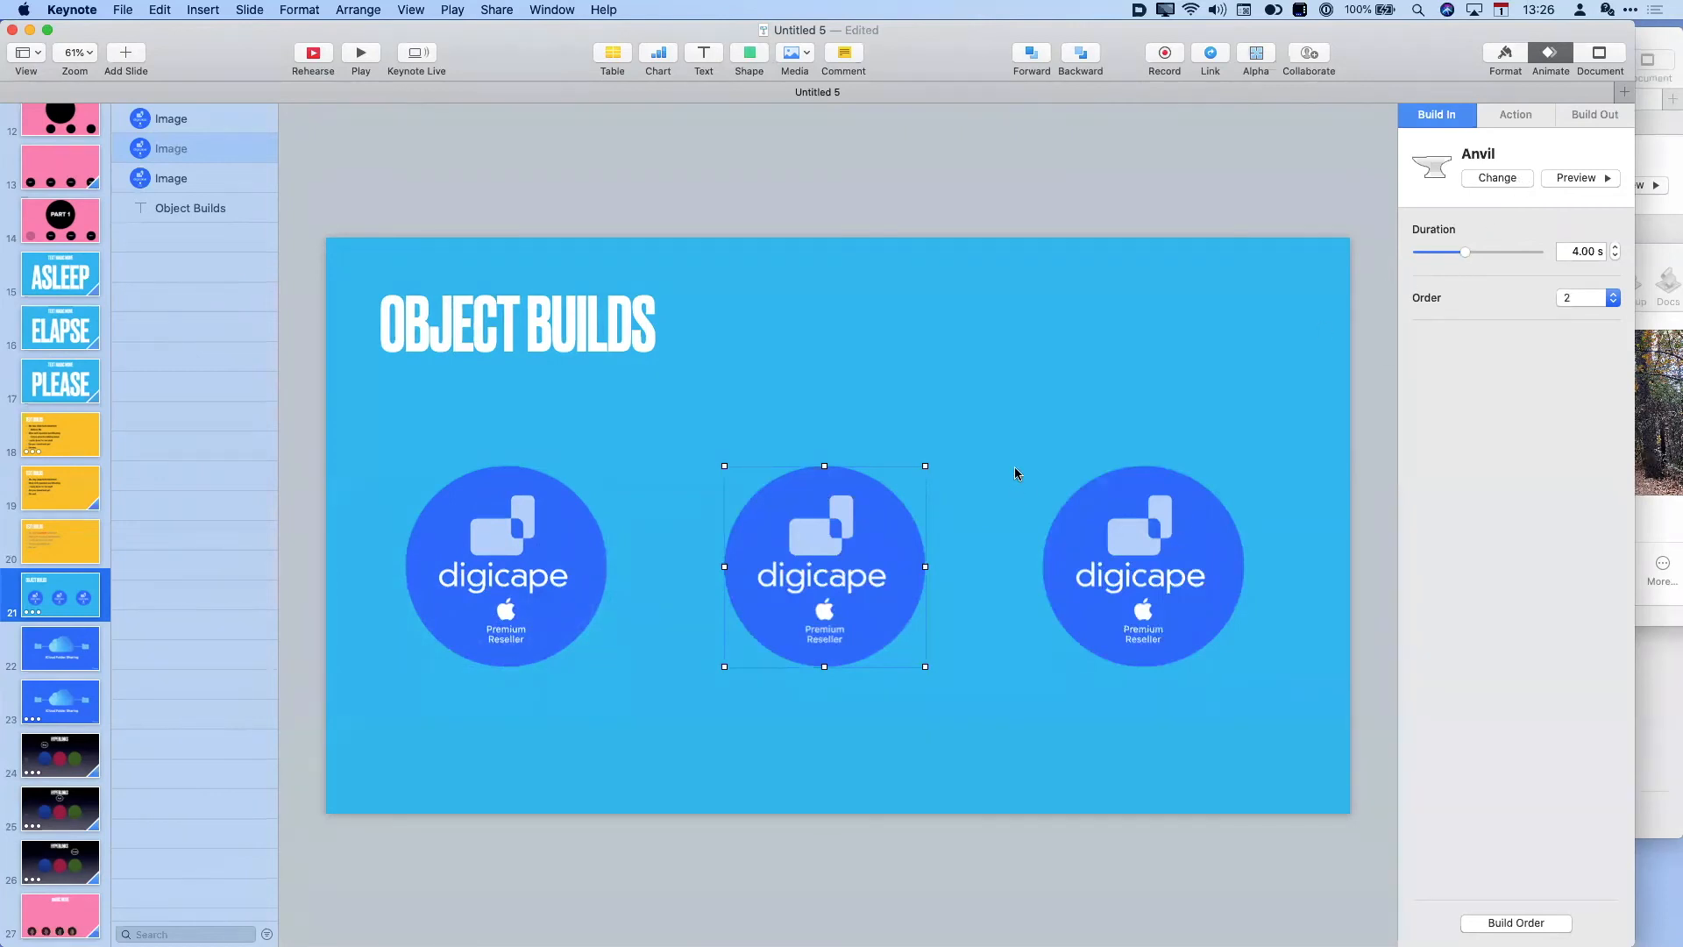
- Play the slideshow from the Object Builds slide to check the logos' build-in animation, and exit the show
{"action": "left_click", "coordinate": [1033, 428]}
{"action": "left_click", "coordinate": [361, 54]}
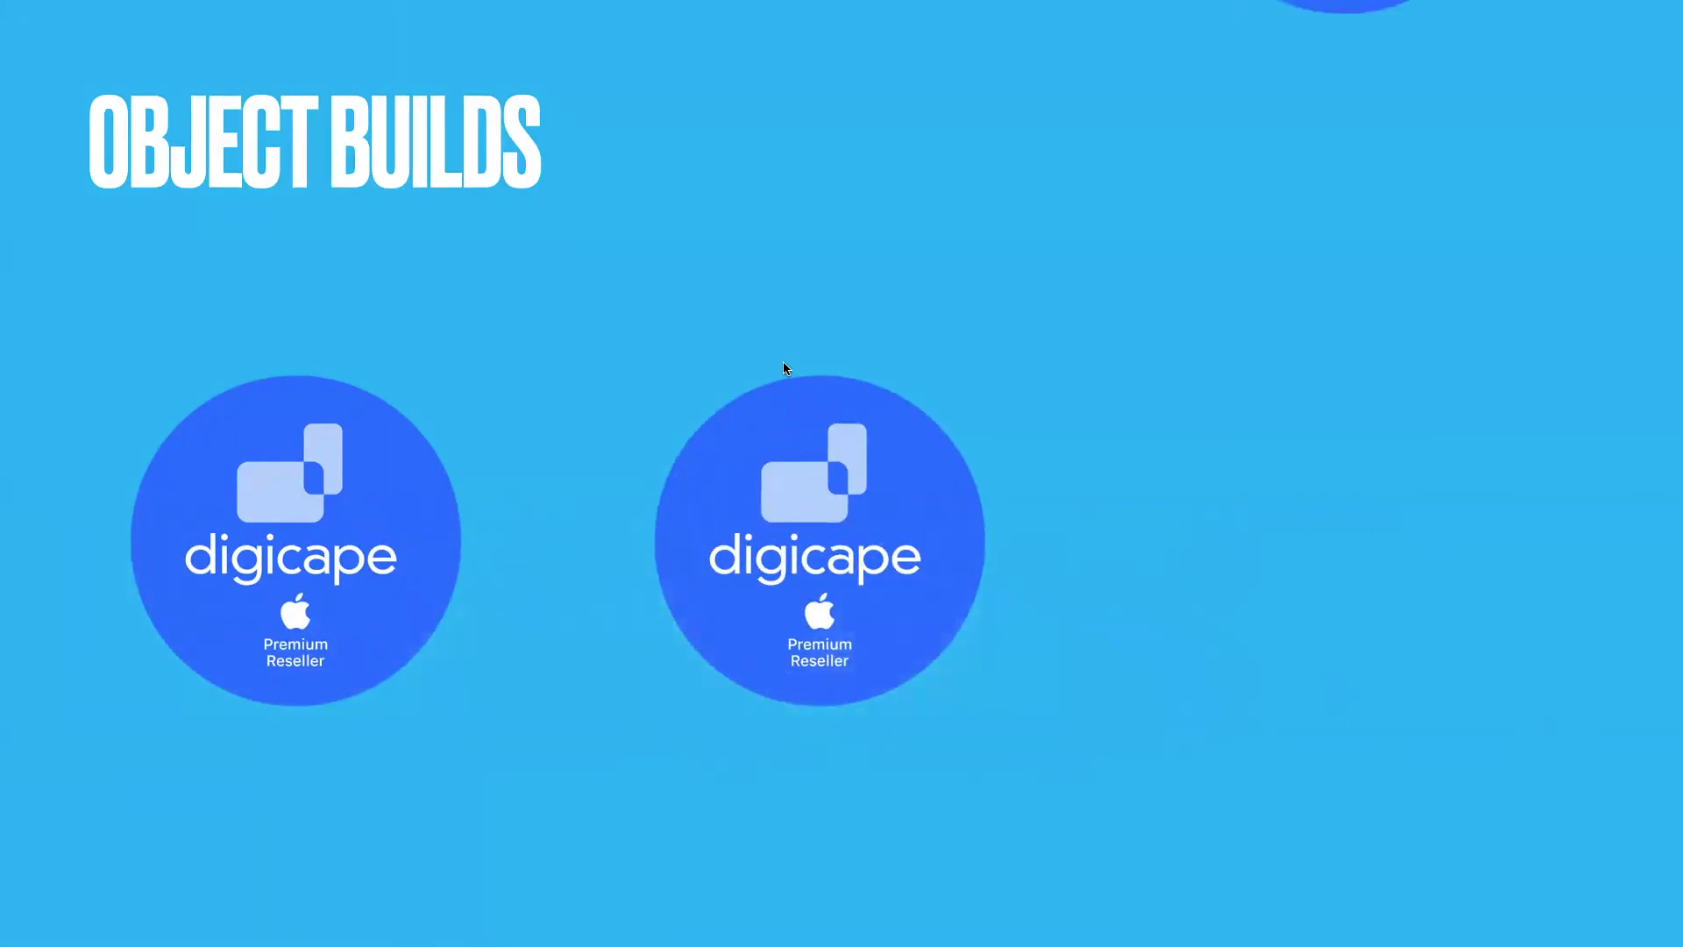
{"action": "key", "text": "Escape"}
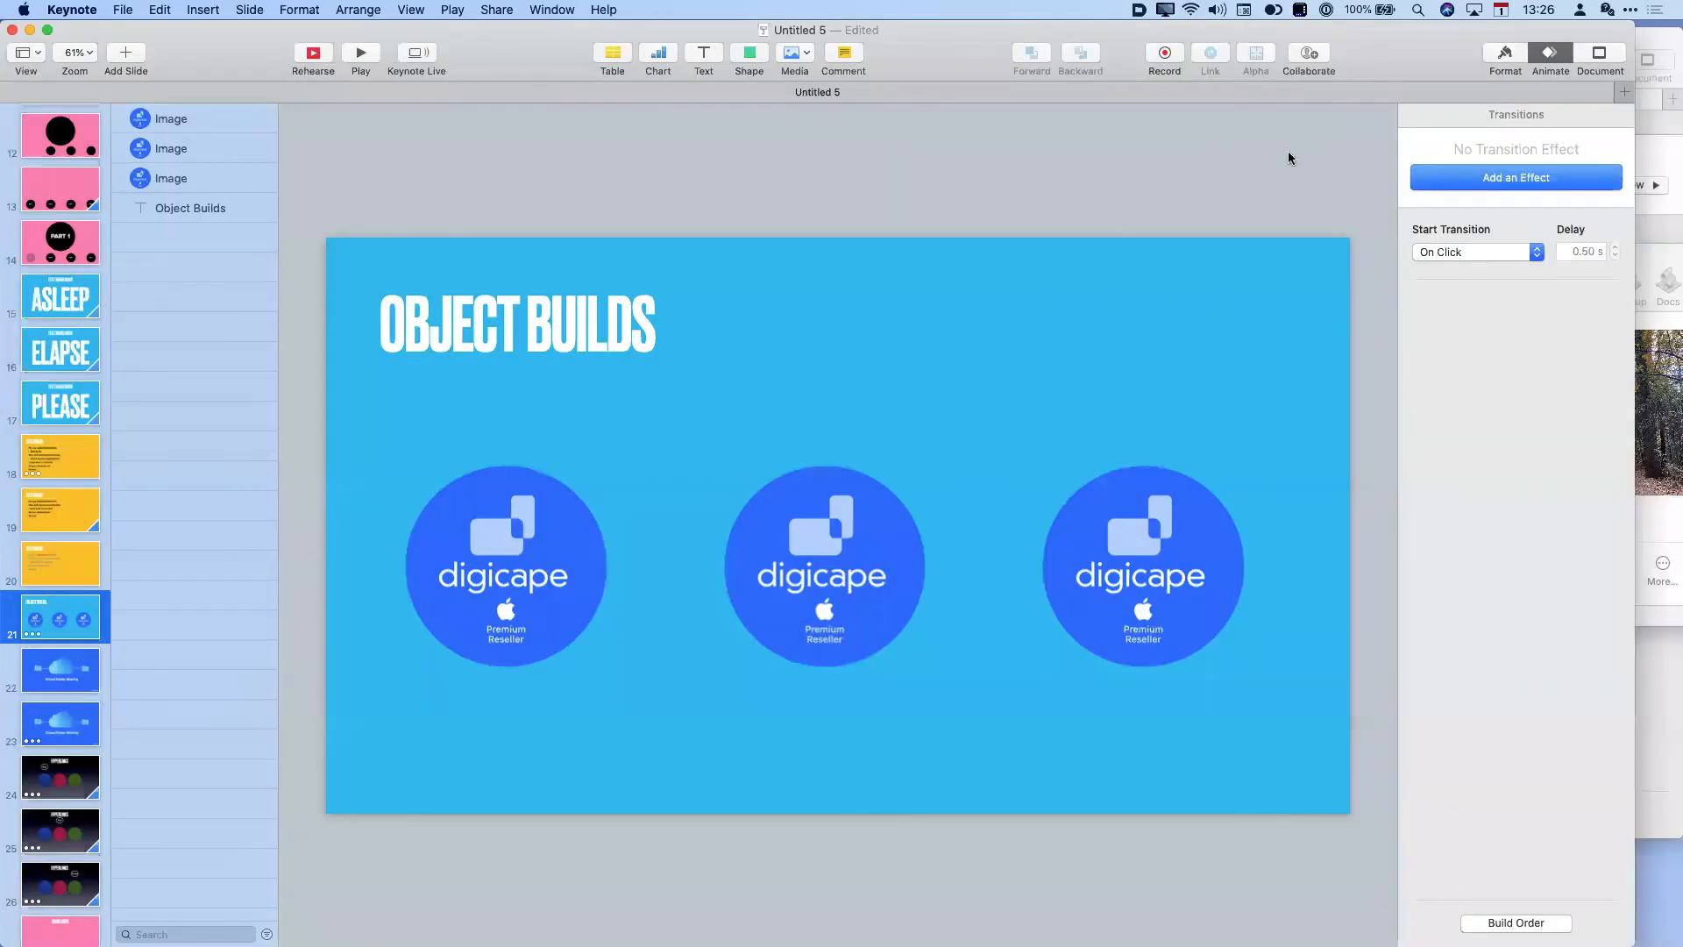
- Preview the Shimmer build-out effect of the first digicape logo on the Object Builds slide
{"action": "left_click", "coordinate": [562, 545]}
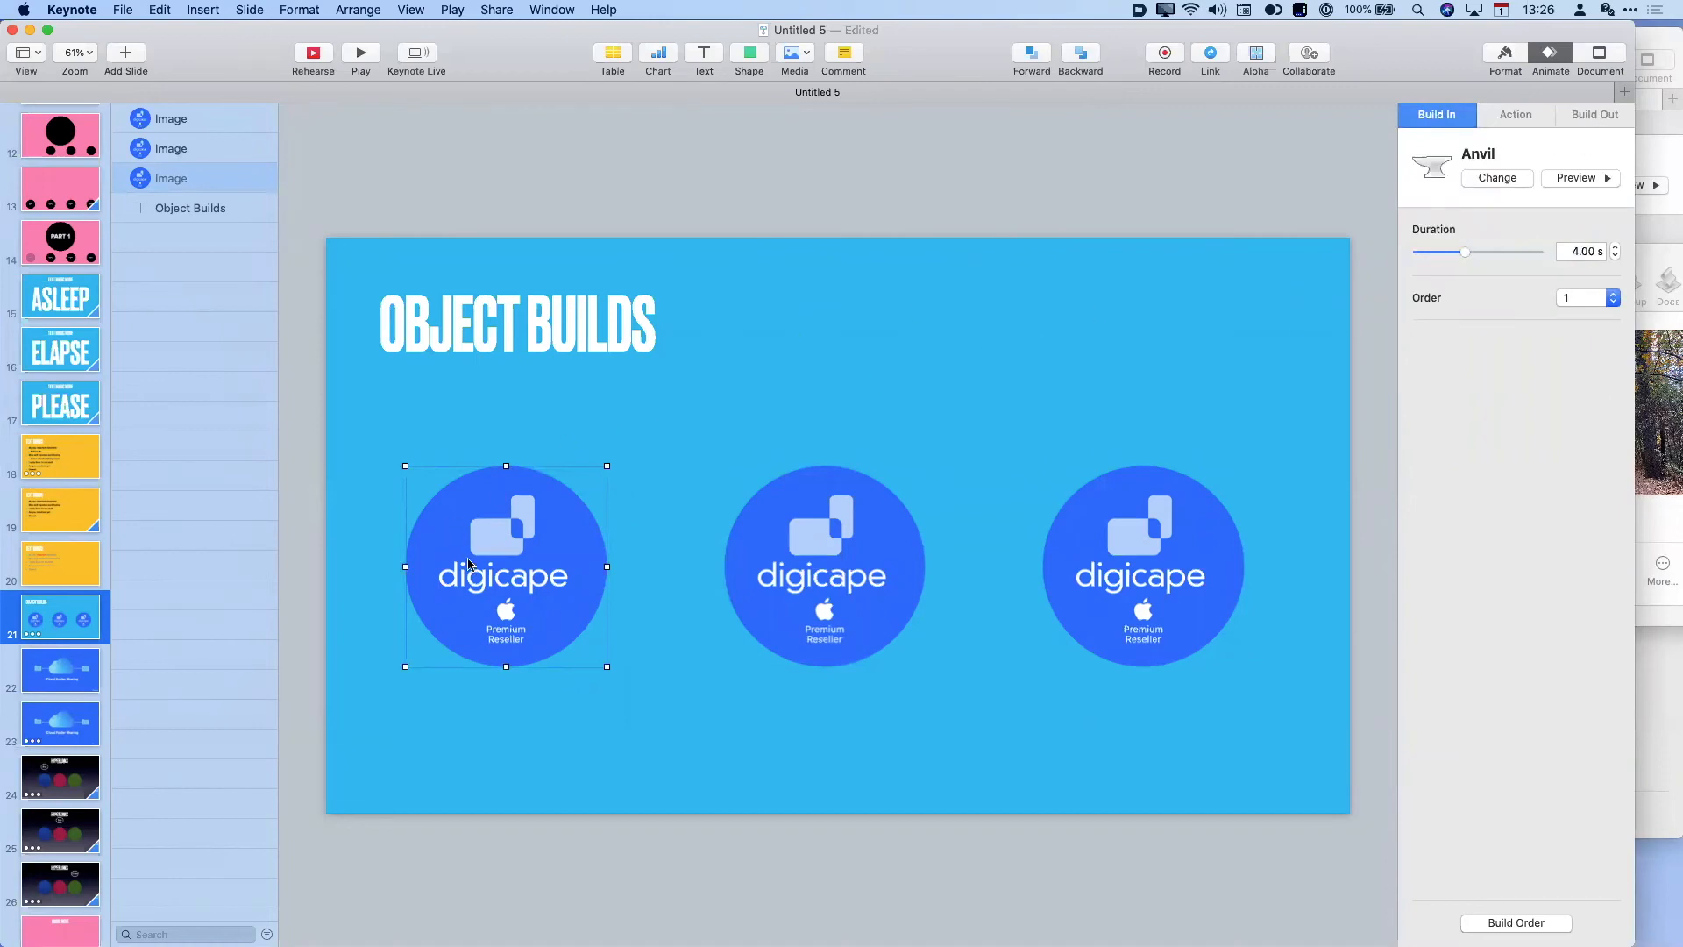
{"action": "left_click", "coordinate": [1622, 113]}
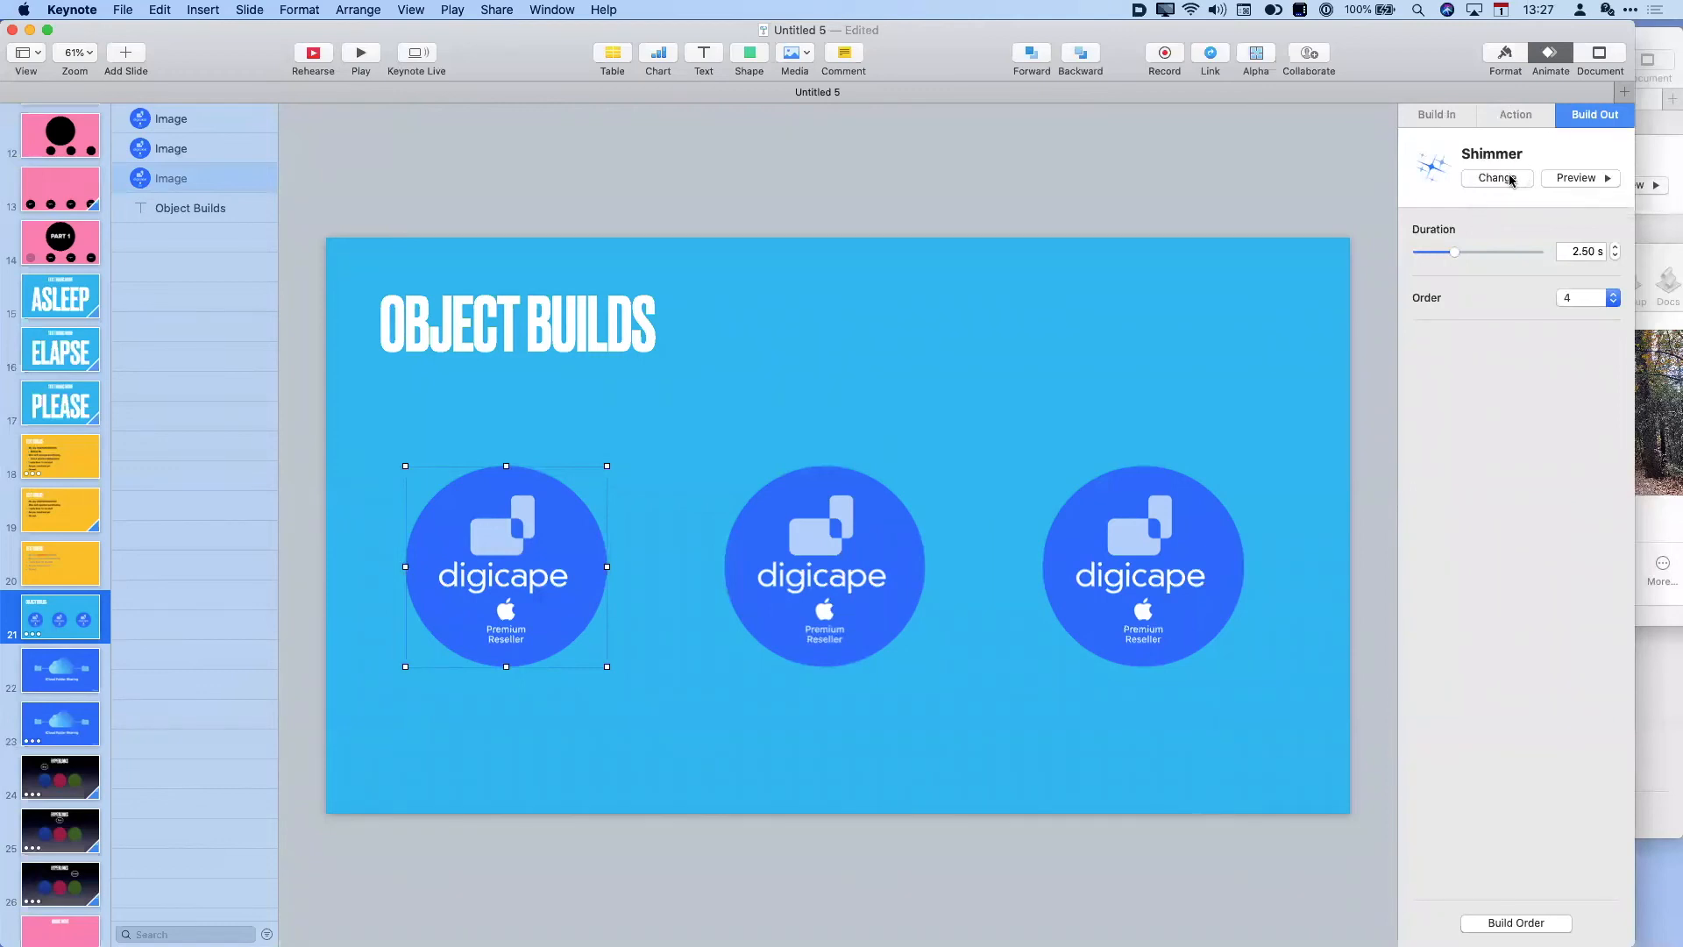
{"action": "left_click", "coordinate": [1574, 179]}
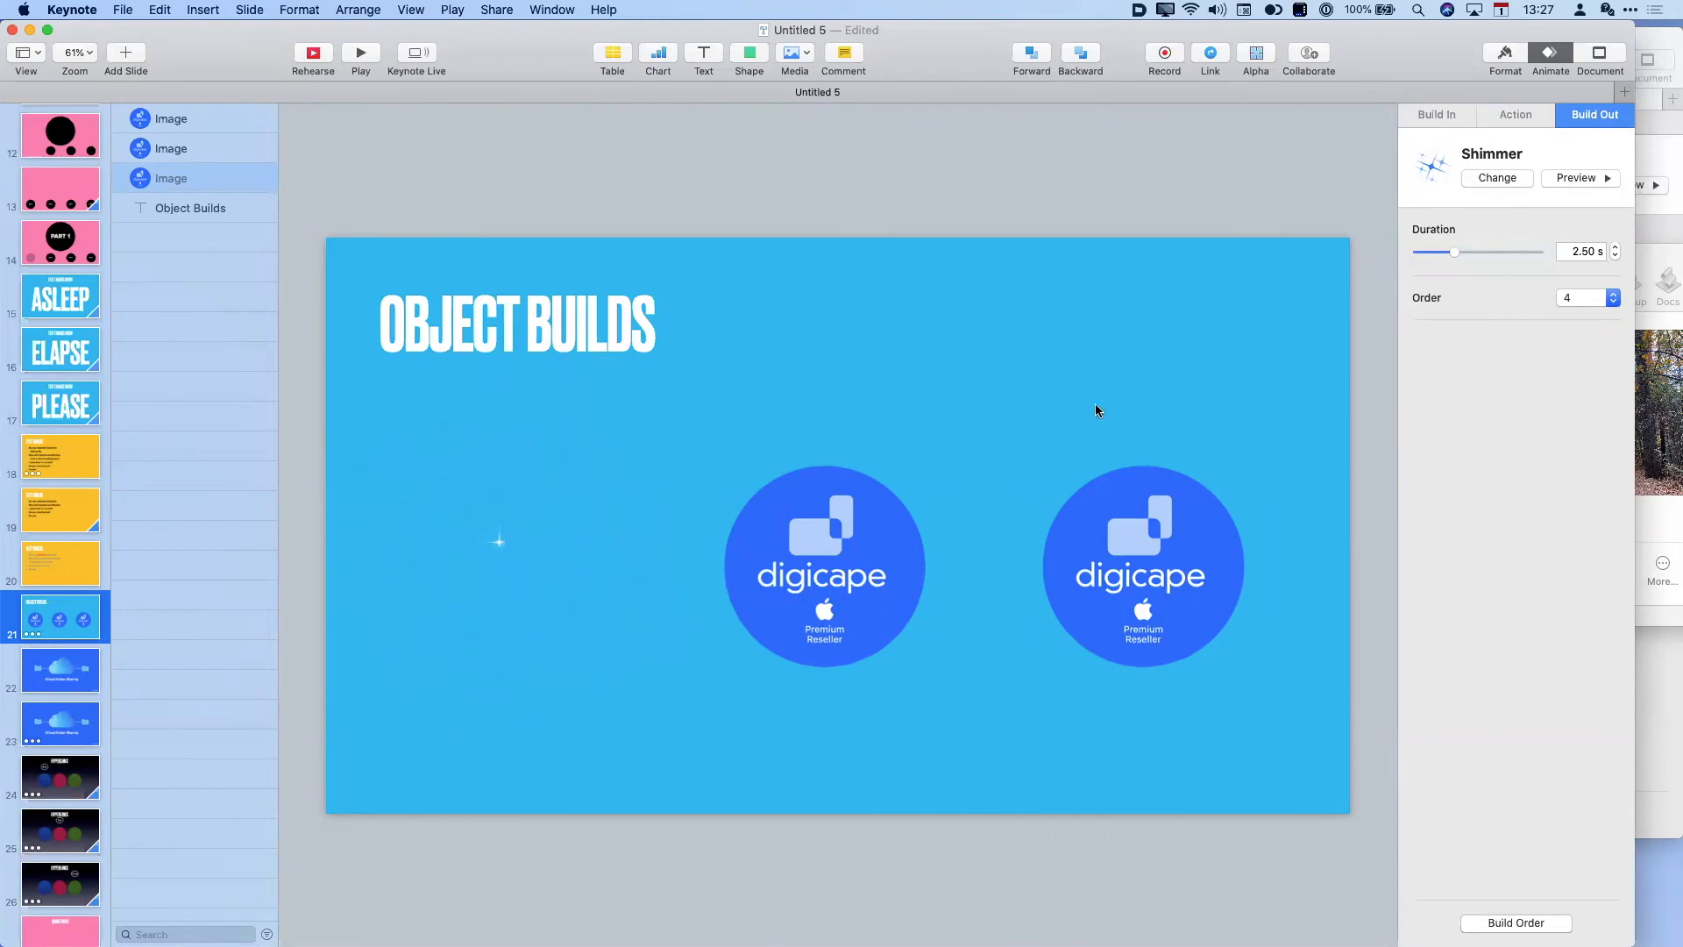
{"action": "left_click", "coordinate": [846, 554]}
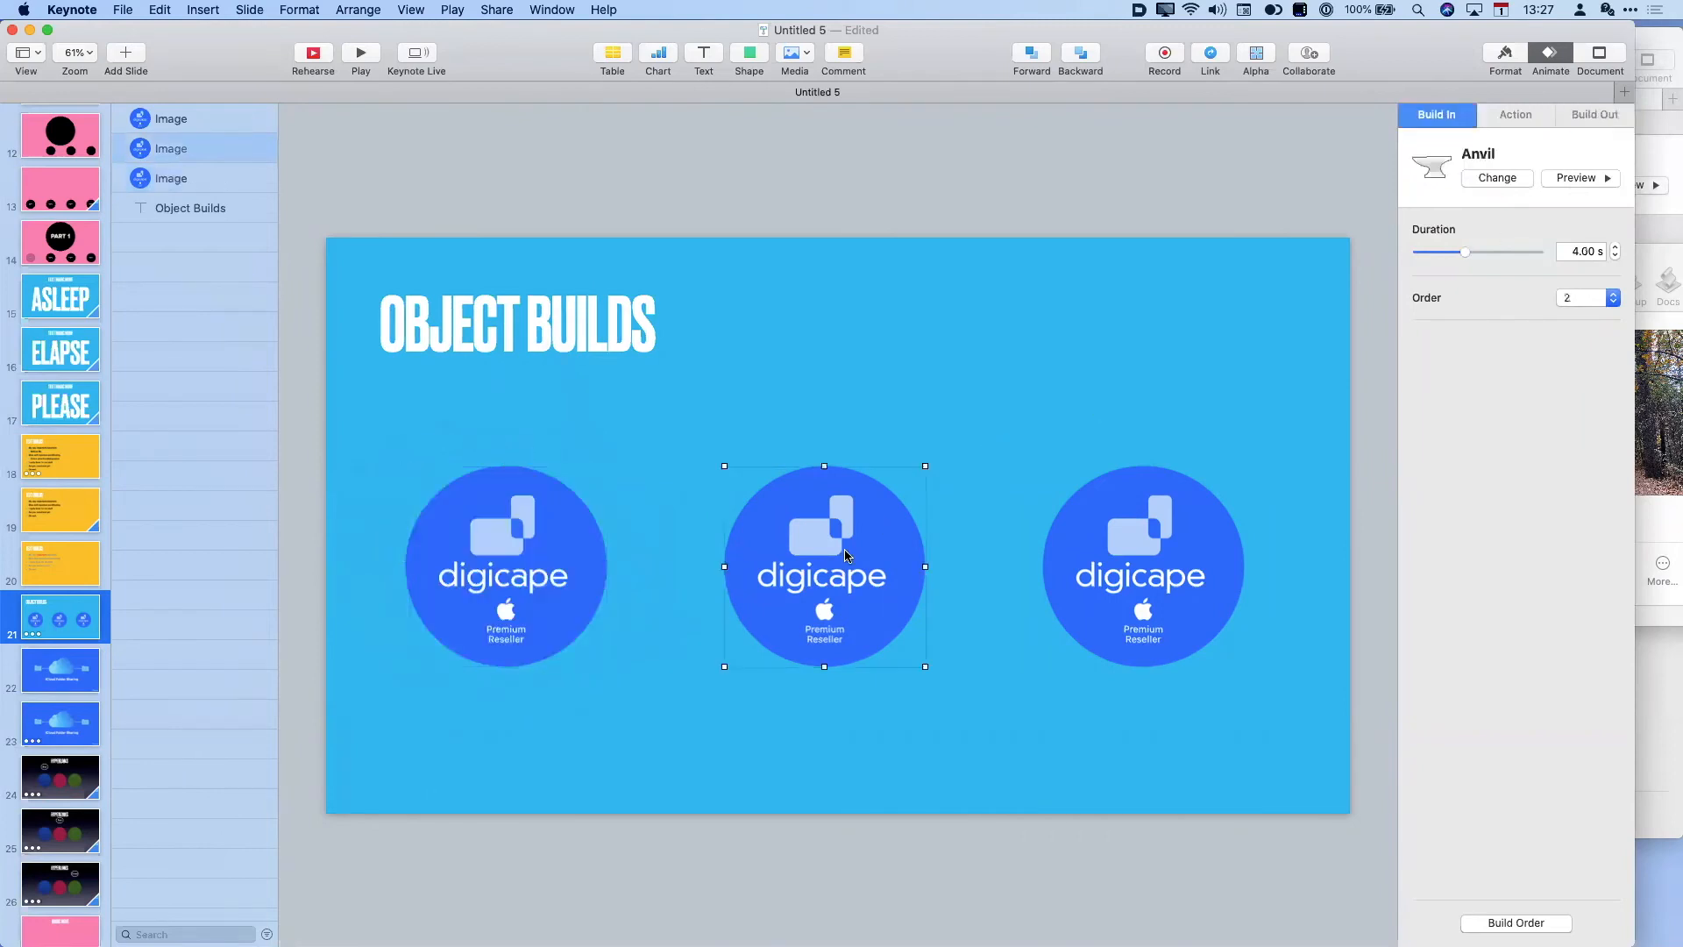
{"action": "left_click", "coordinate": [1523, 176]}
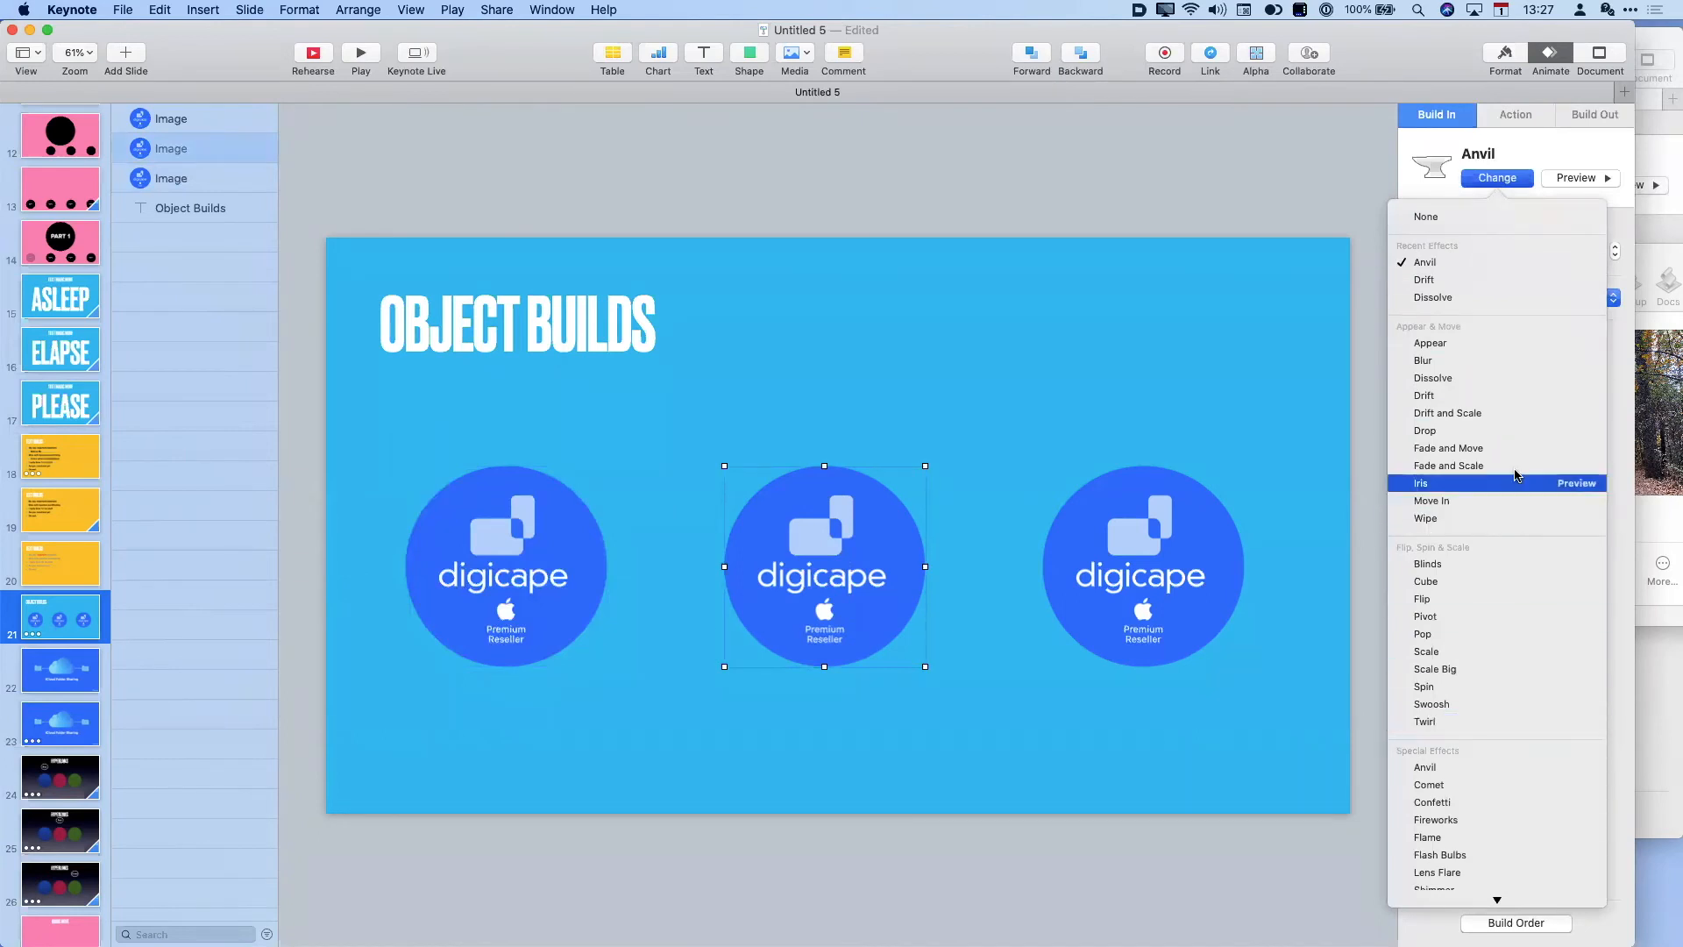
{"action": "scroll", "coordinate": [1527, 680], "scroll_direction": "down", "scroll_amount": 3}
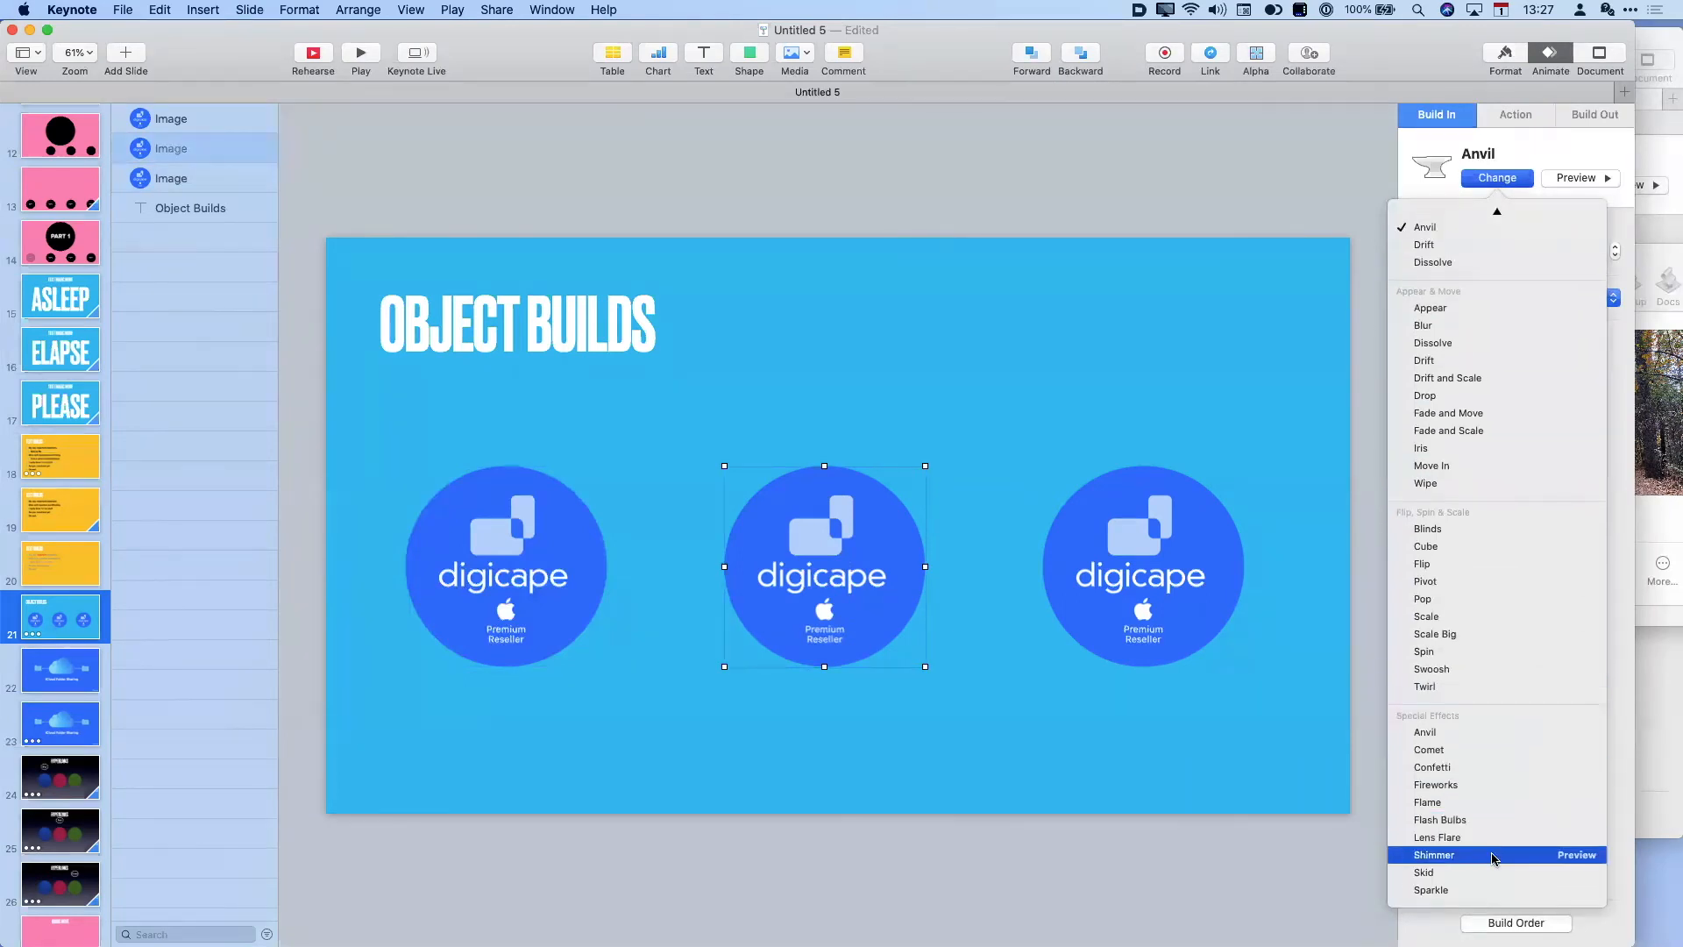
{"action": "left_click", "coordinate": [1490, 852]}
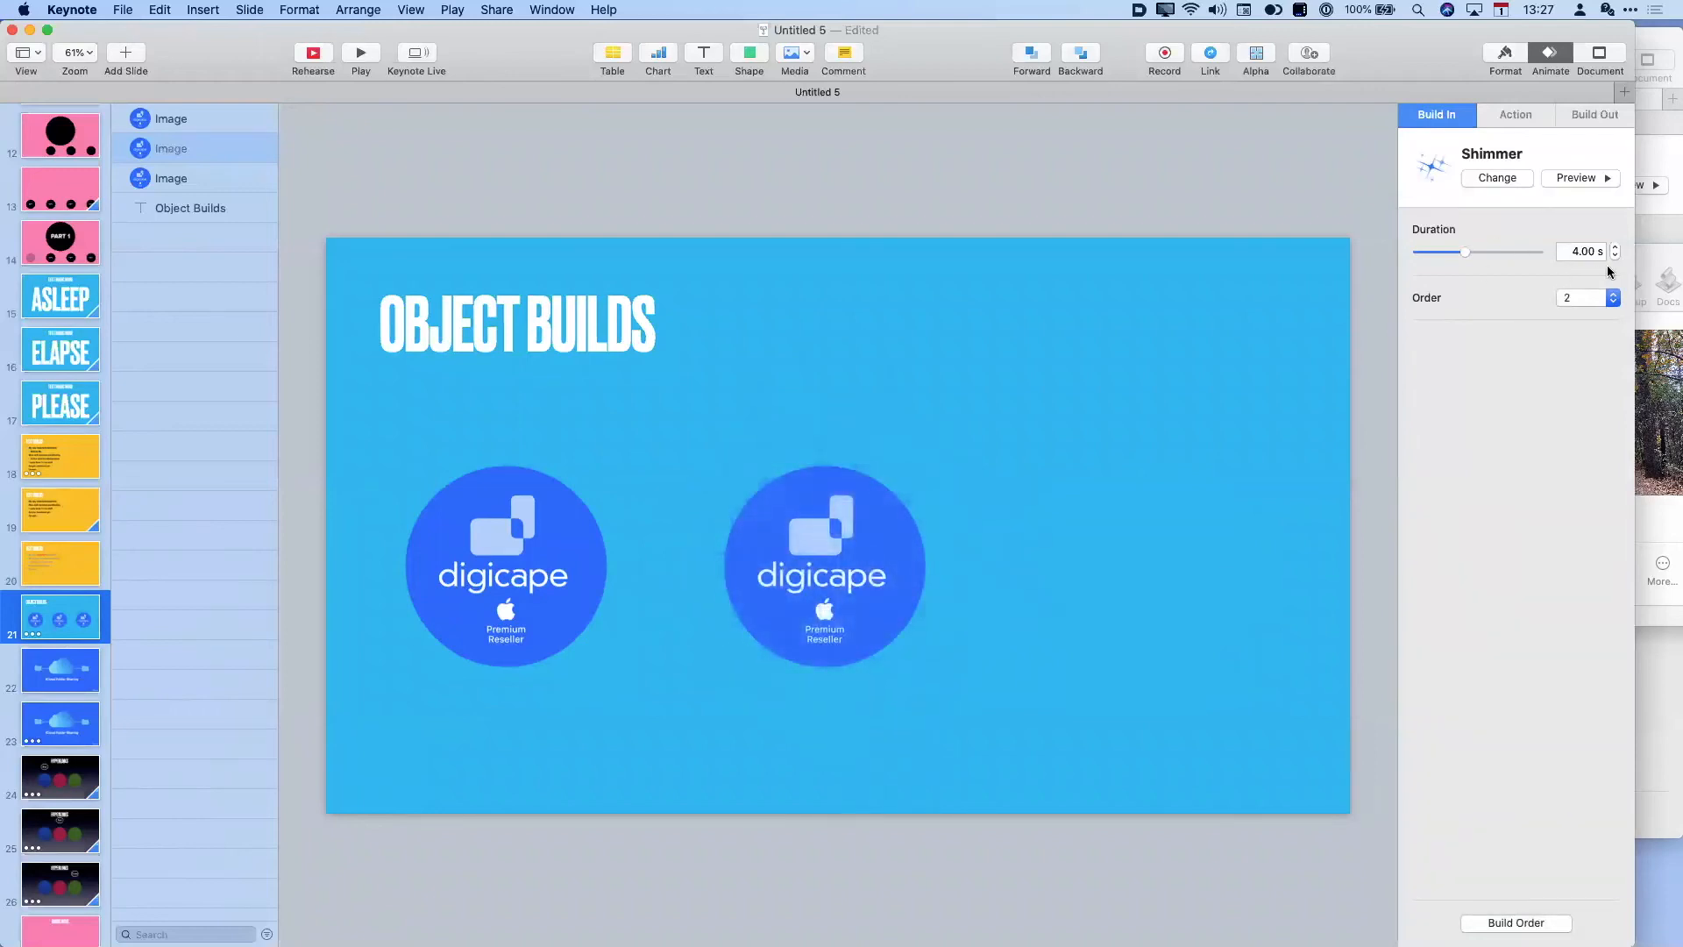
{"action": "left_click", "coordinate": [1210, 534]}
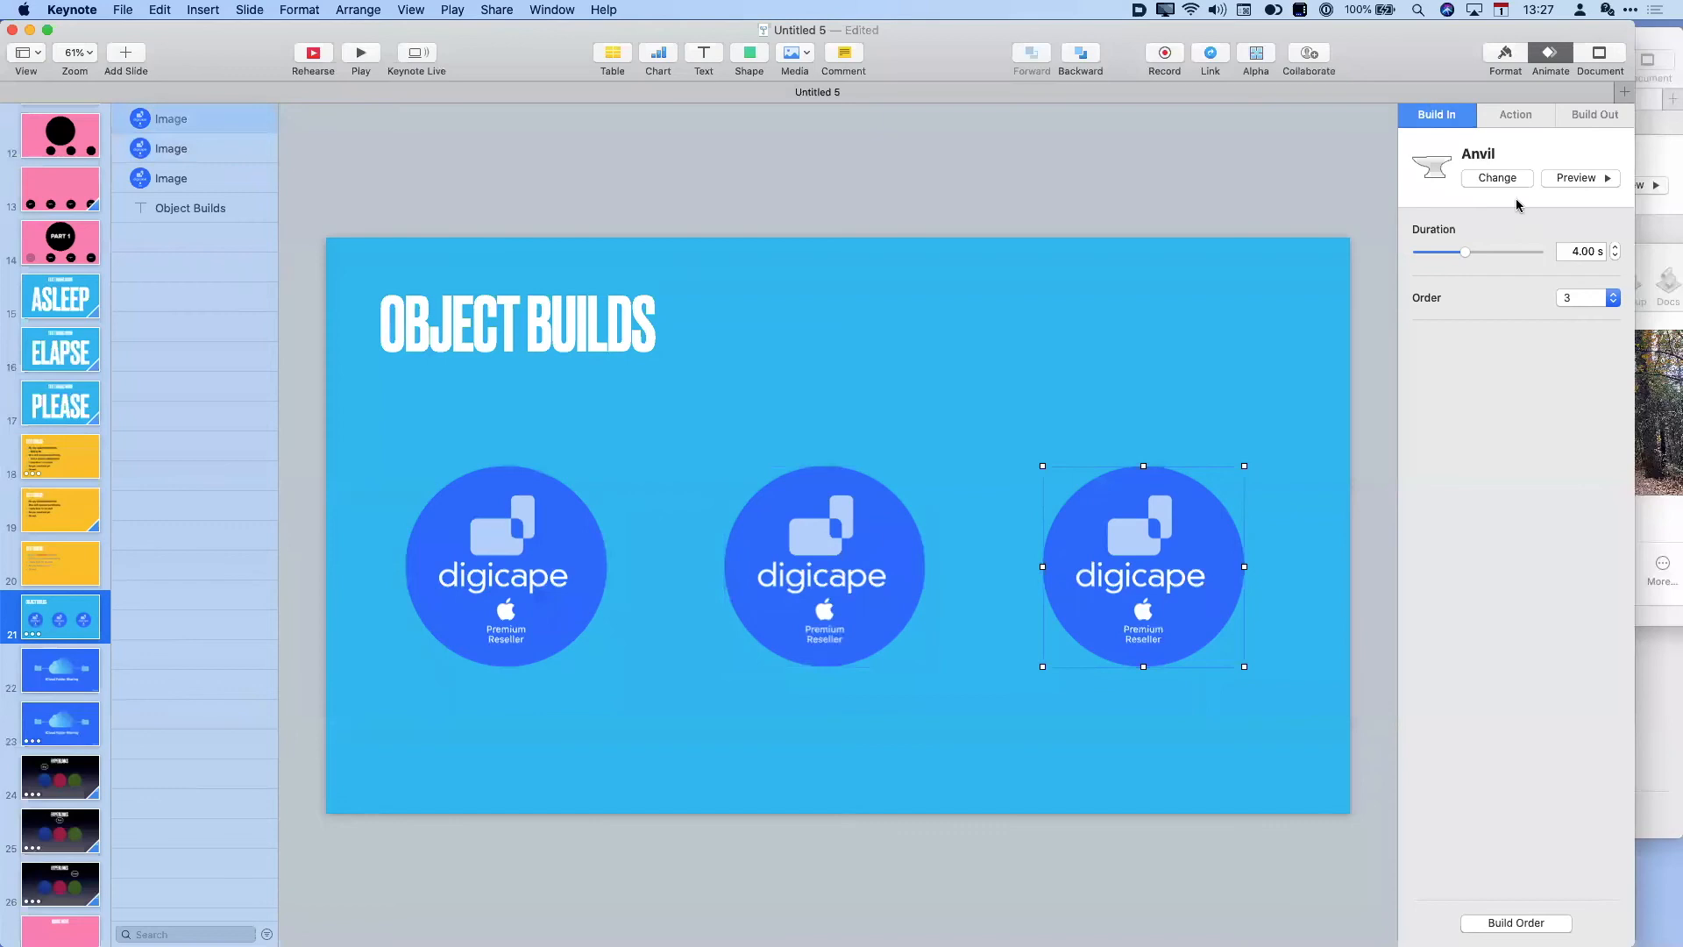
{"action": "left_click", "coordinate": [1501, 177]}
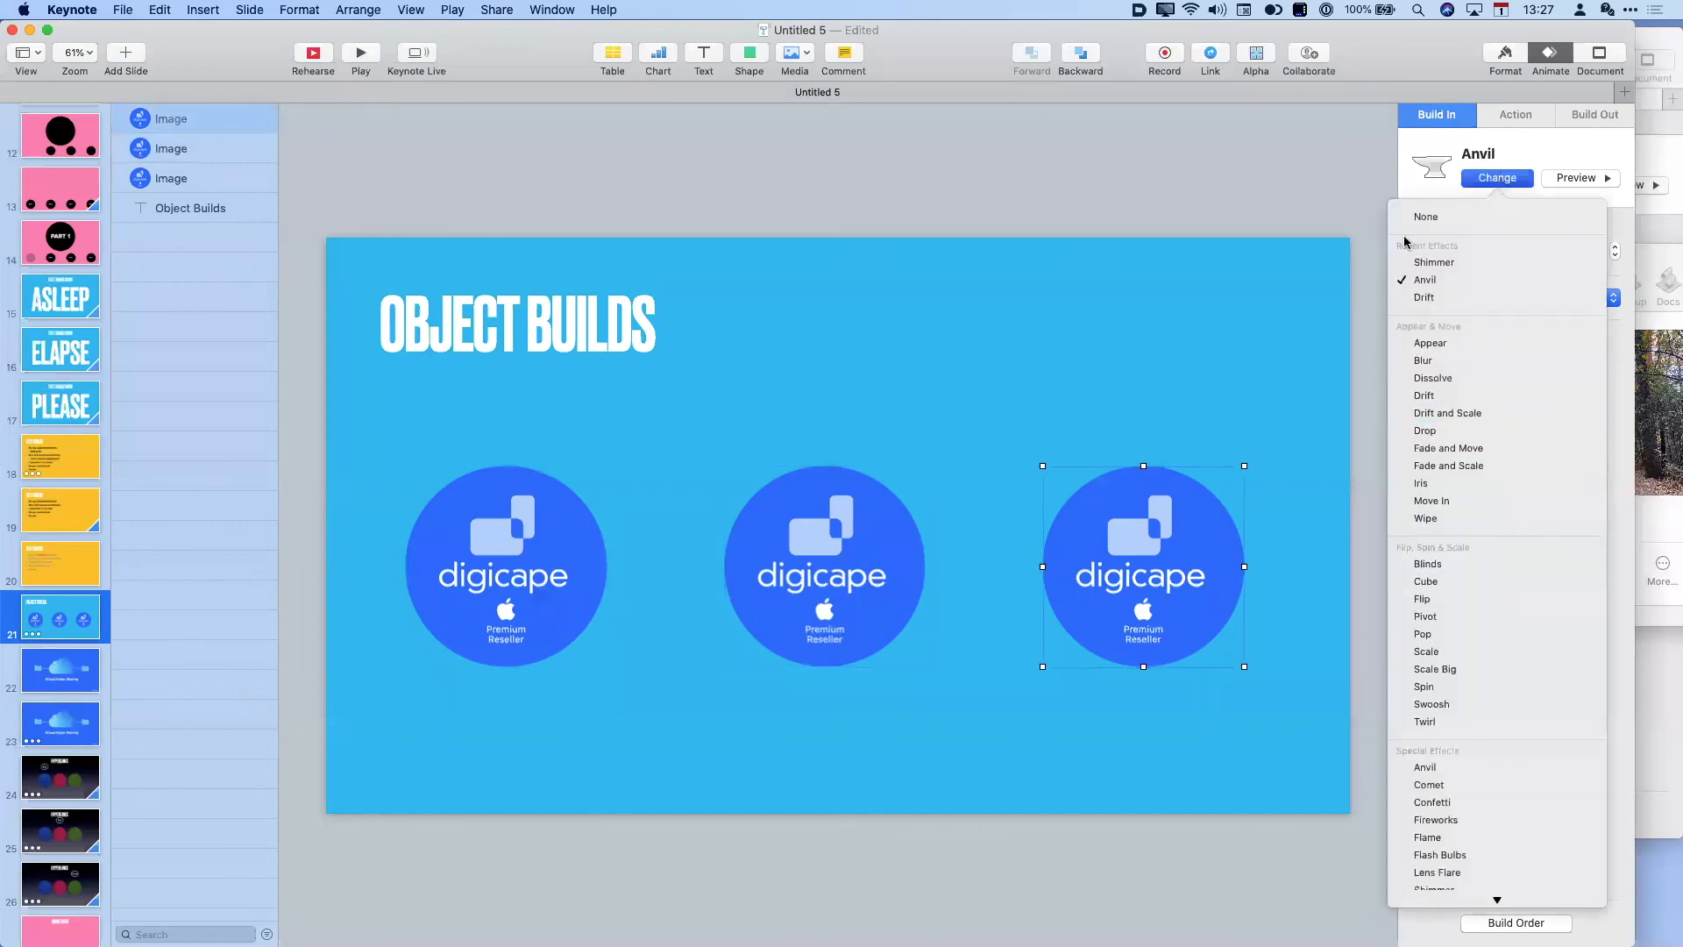
{"action": "left_click", "coordinate": [1196, 304]}
{"action": "key", "text": "super+z"}
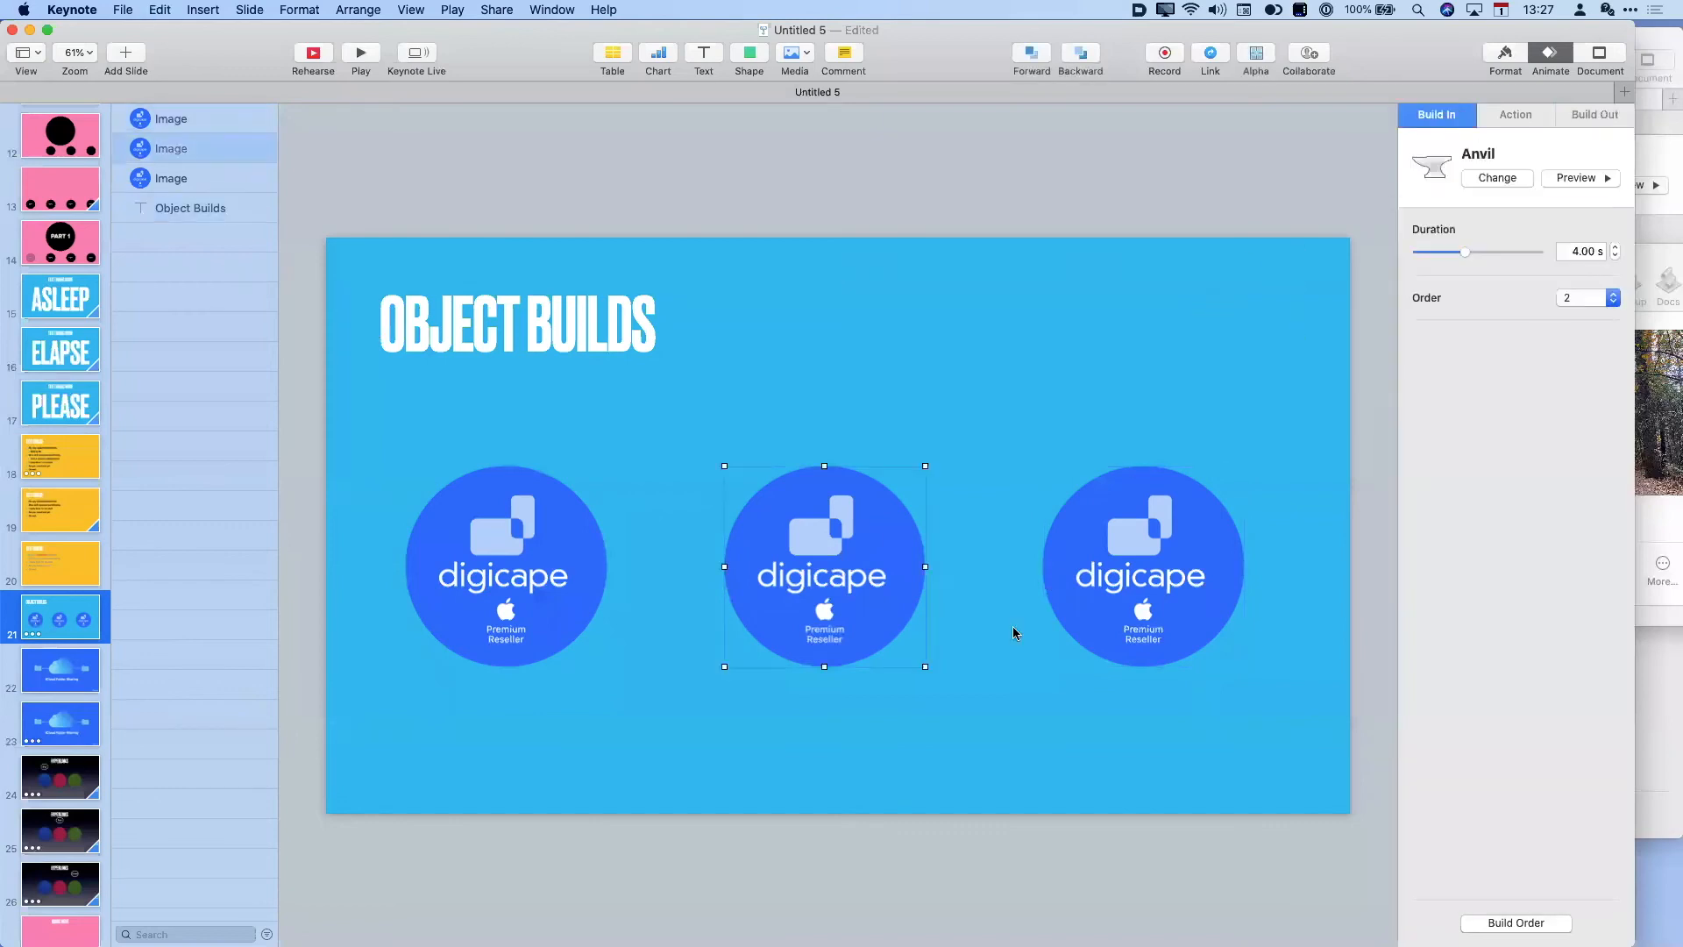
- Add the Shimmer build-out effect to the middle digicape logo and to the third one
{"action": "left_click", "coordinate": [1594, 116]}
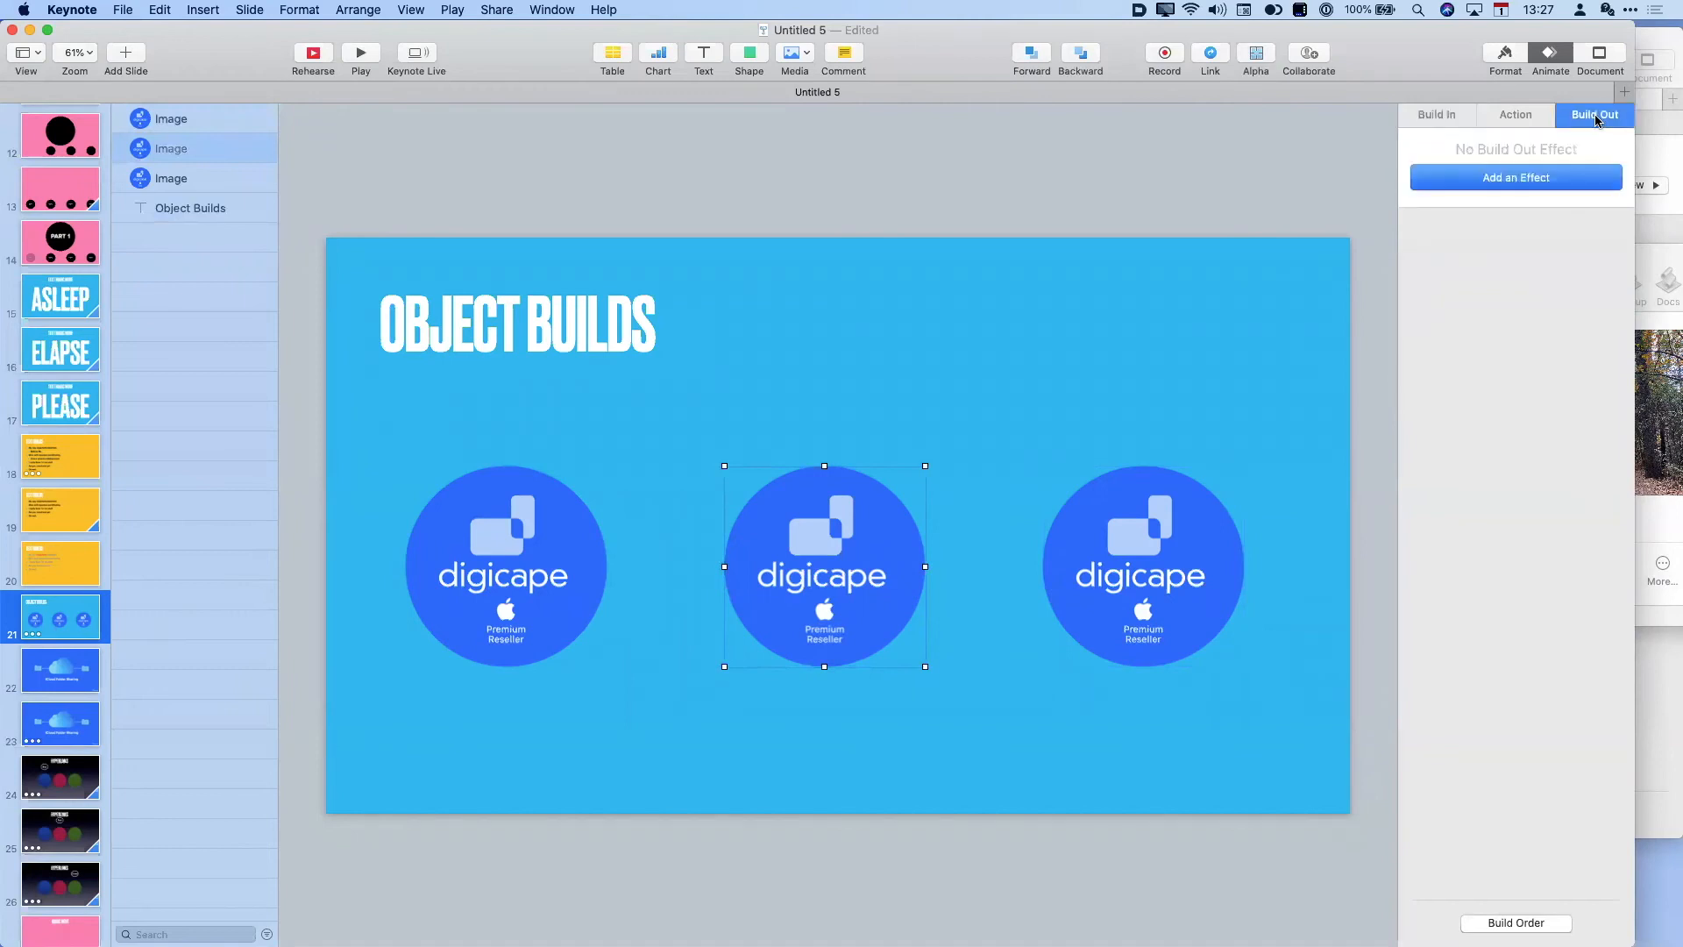
{"action": "left_click", "coordinate": [1510, 183]}
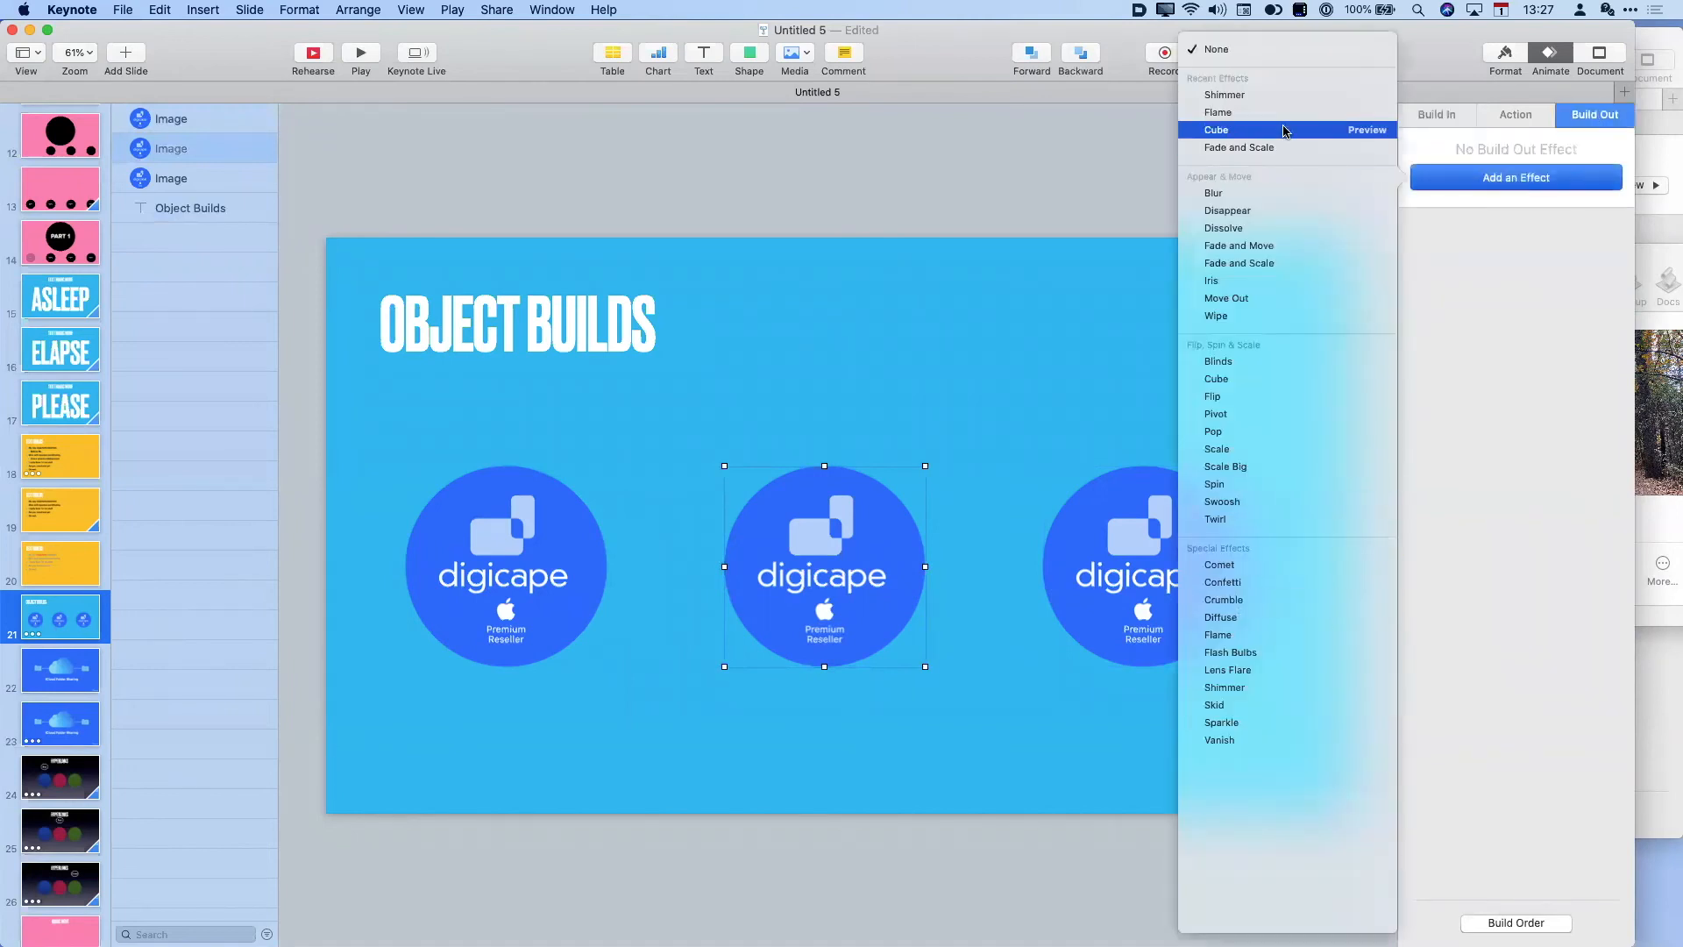
{"action": "left_click", "coordinate": [1298, 95]}
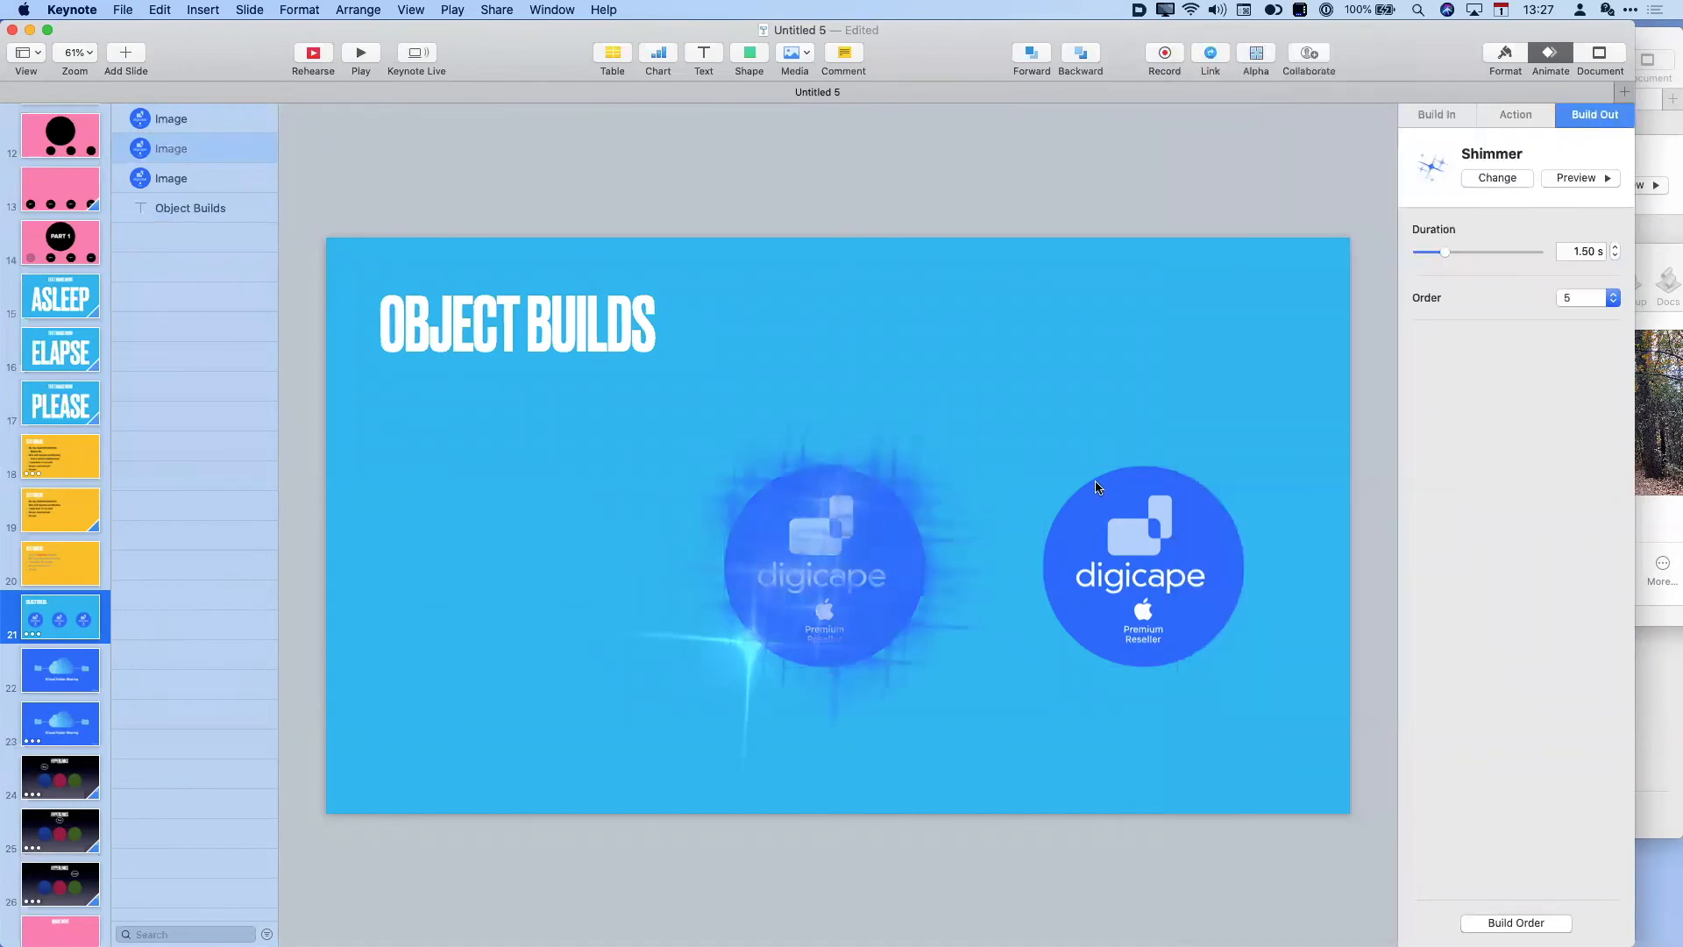
{"action": "left_click", "coordinate": [1153, 551]}
{"action": "left_click", "coordinate": [1587, 114]}
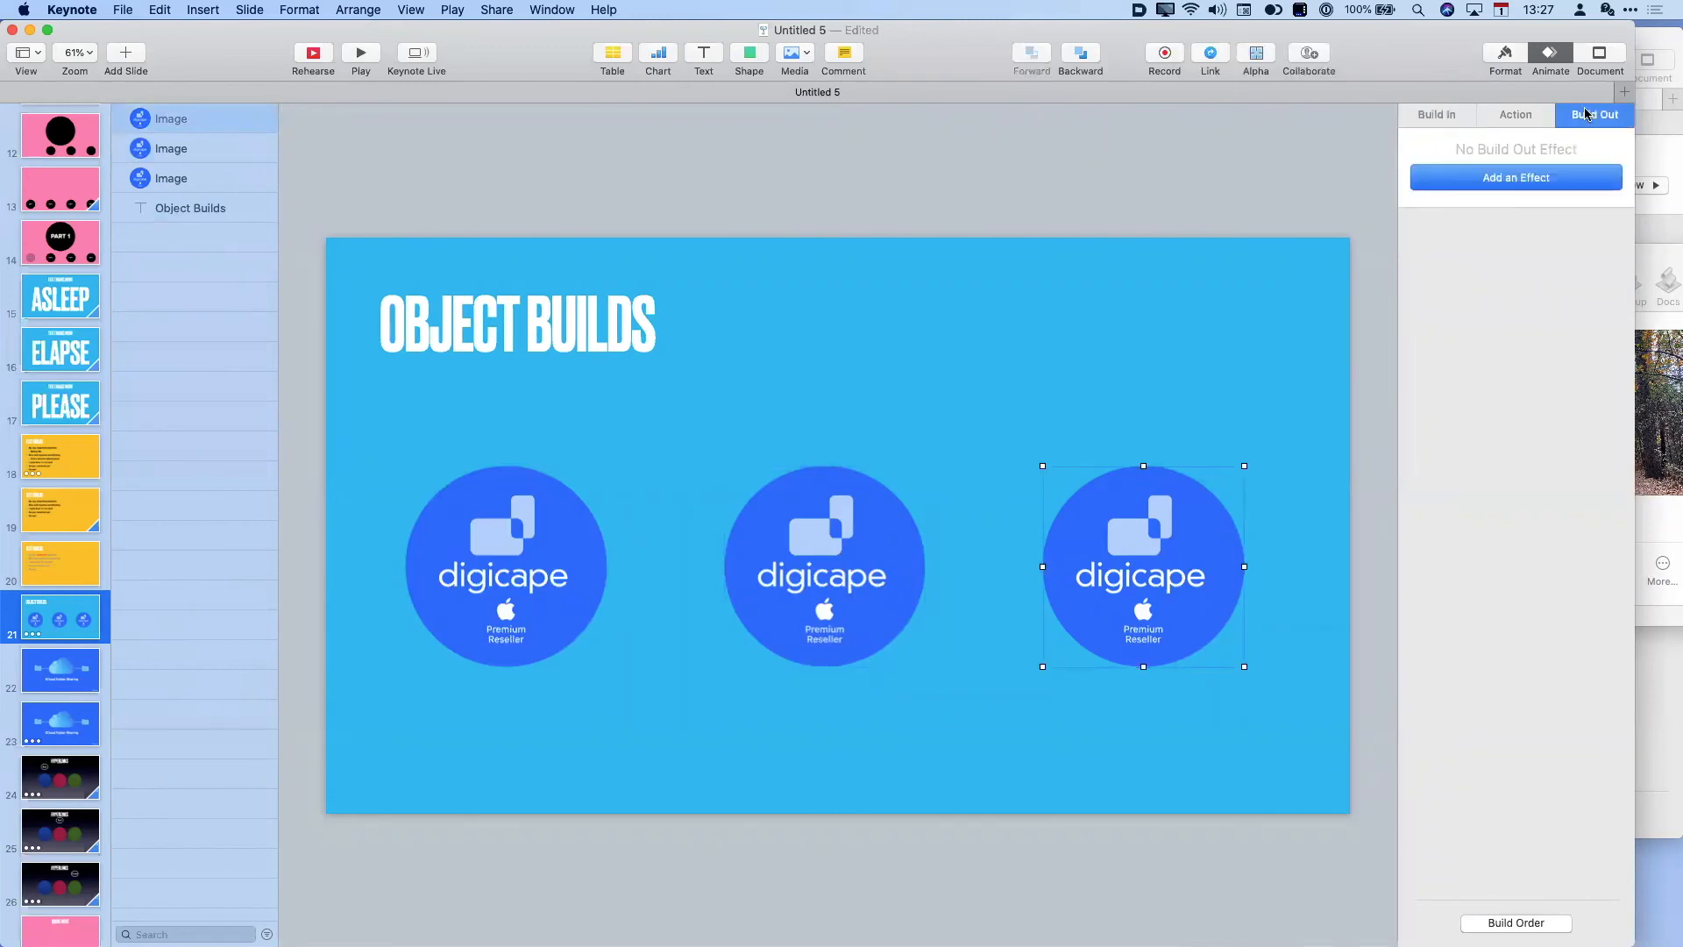
{"action": "left_click", "coordinate": [1513, 180]}
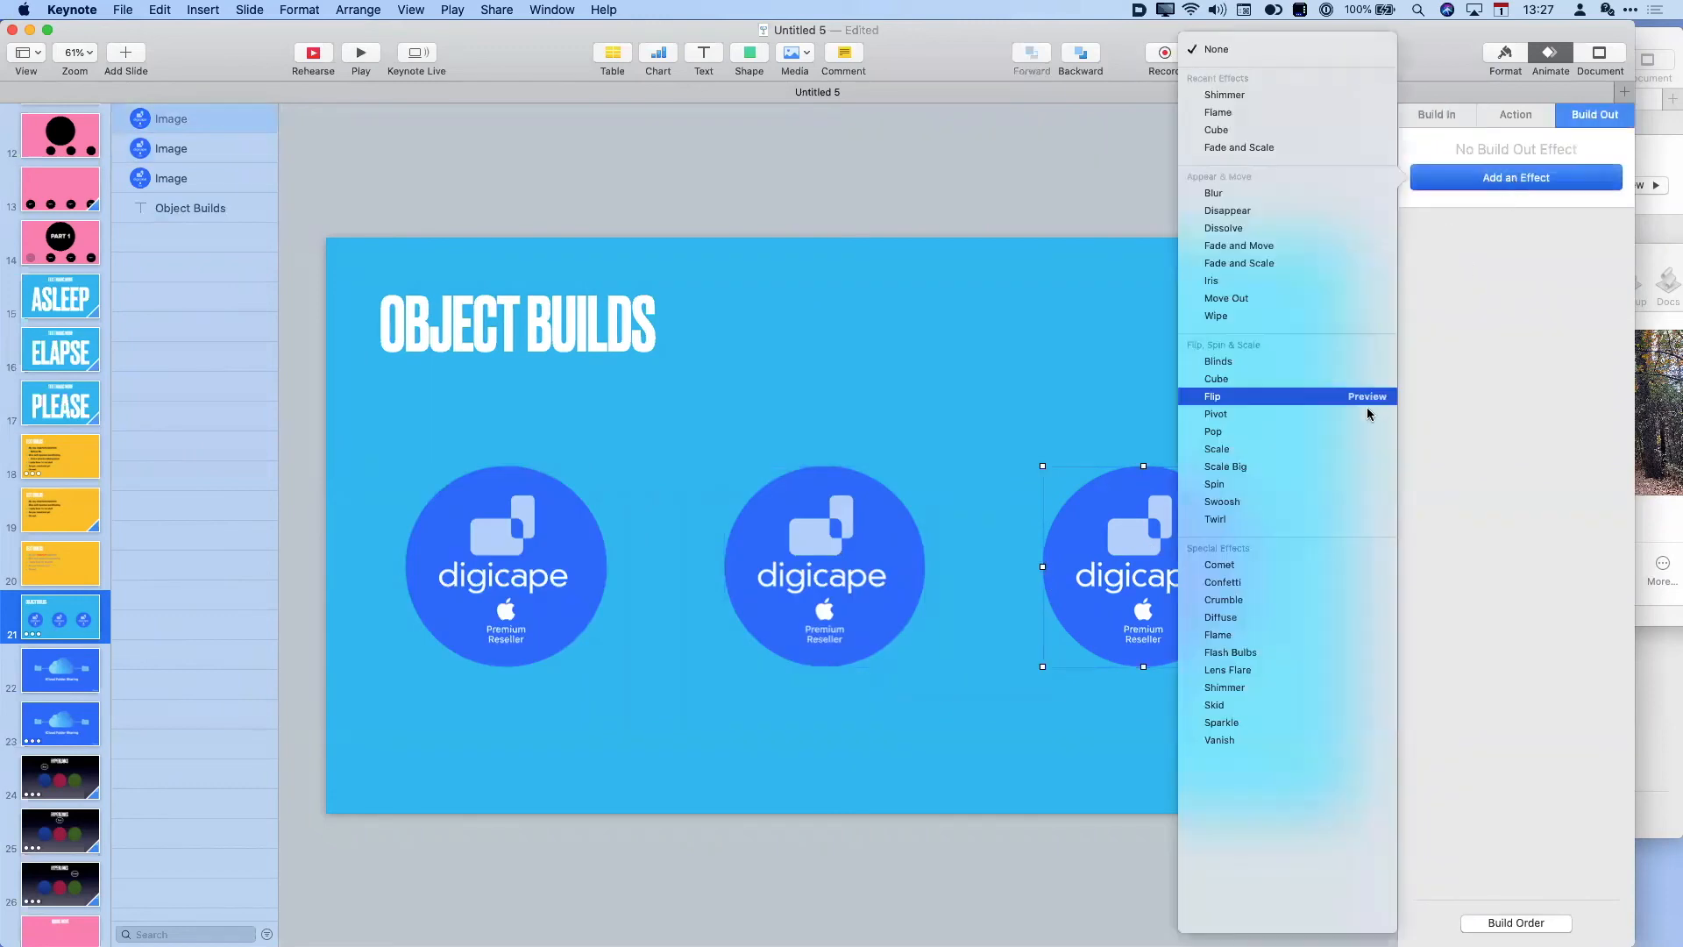
{"action": "left_click", "coordinate": [1219, 97]}
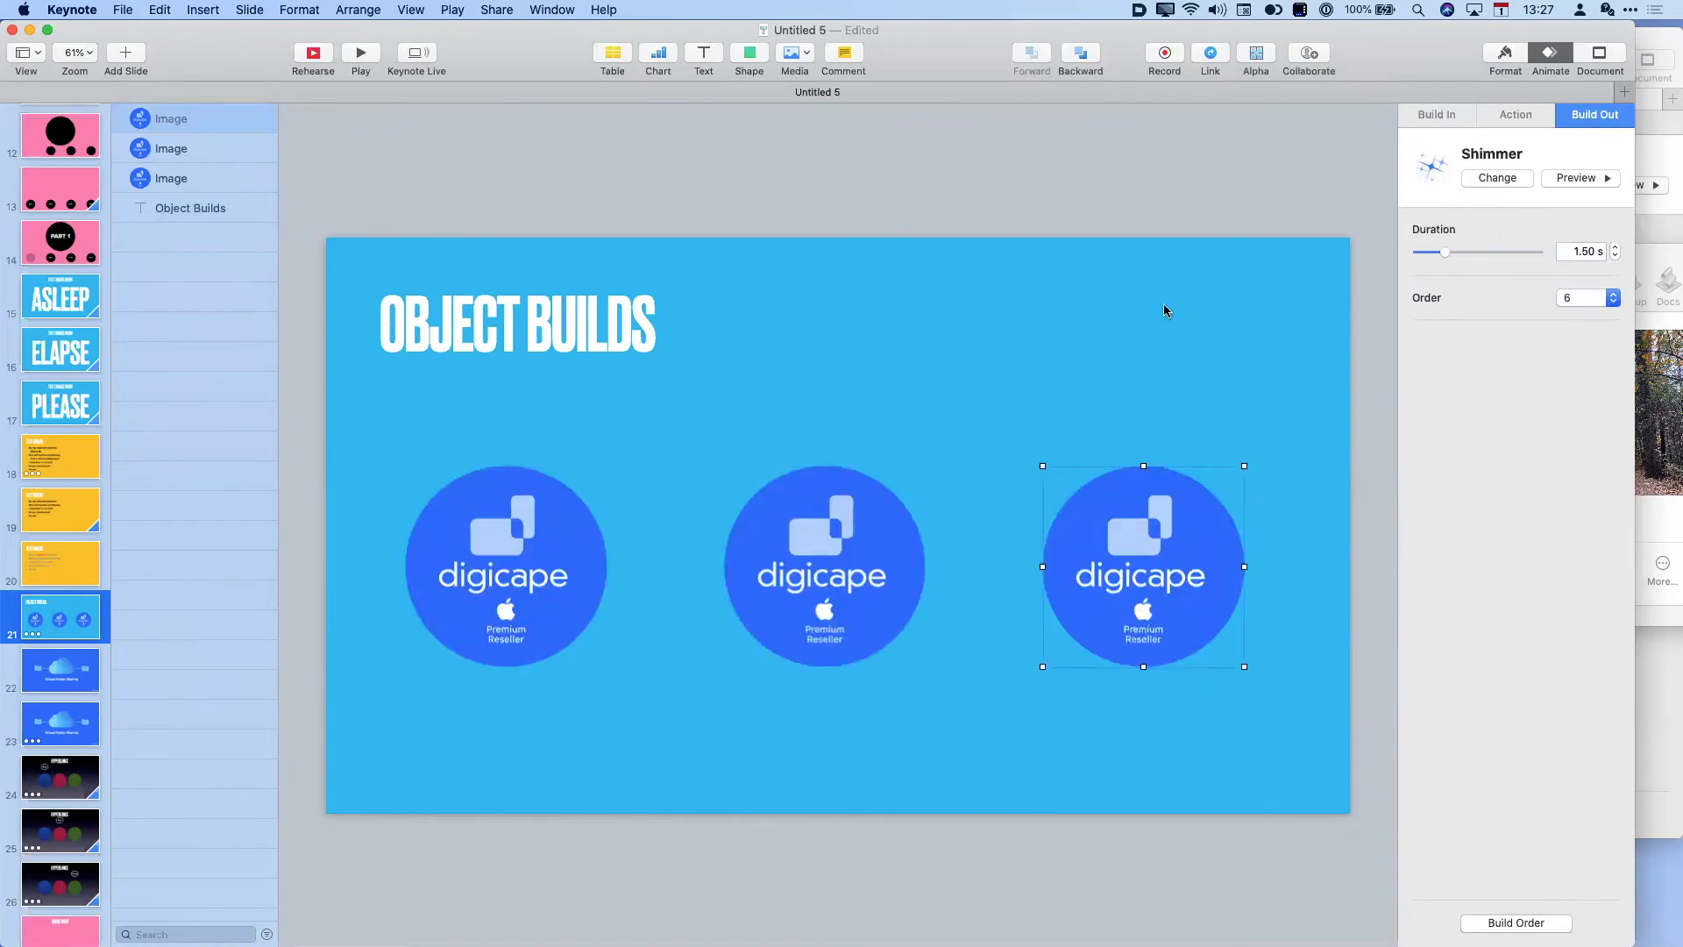
{"action": "left_click", "coordinate": [1378, 451]}
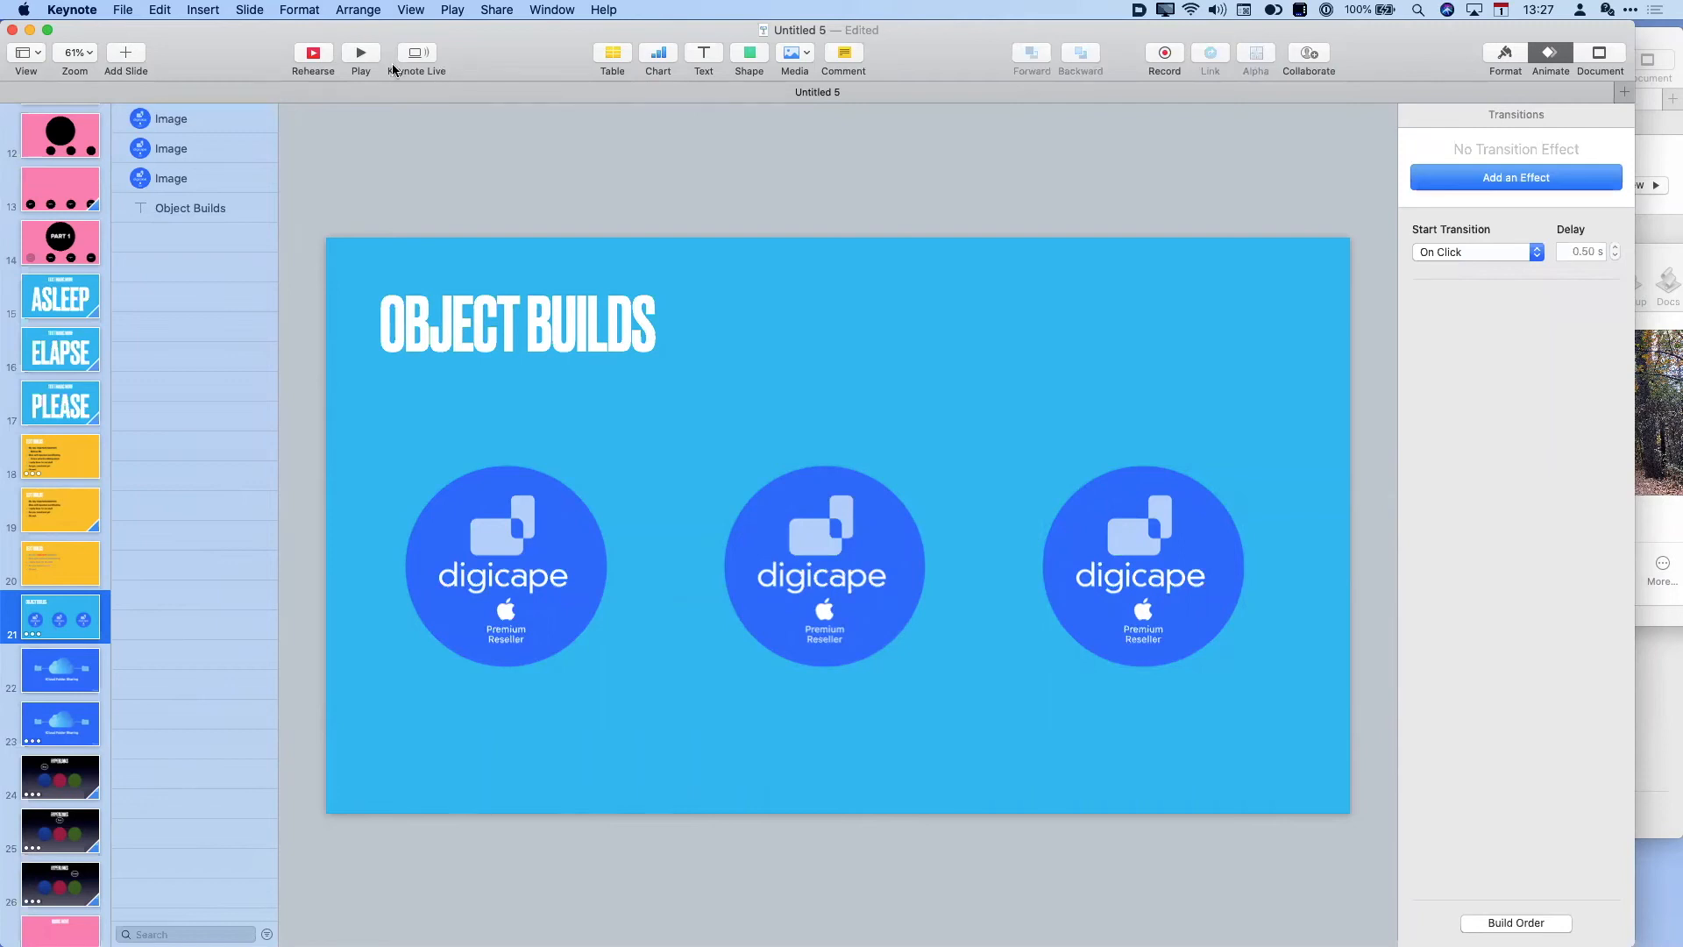
- Check the first logo's build-out and build-in settings, and play the Object Builds slide as a slideshow before exiting
{"action": "left_click", "coordinate": [516, 481]}
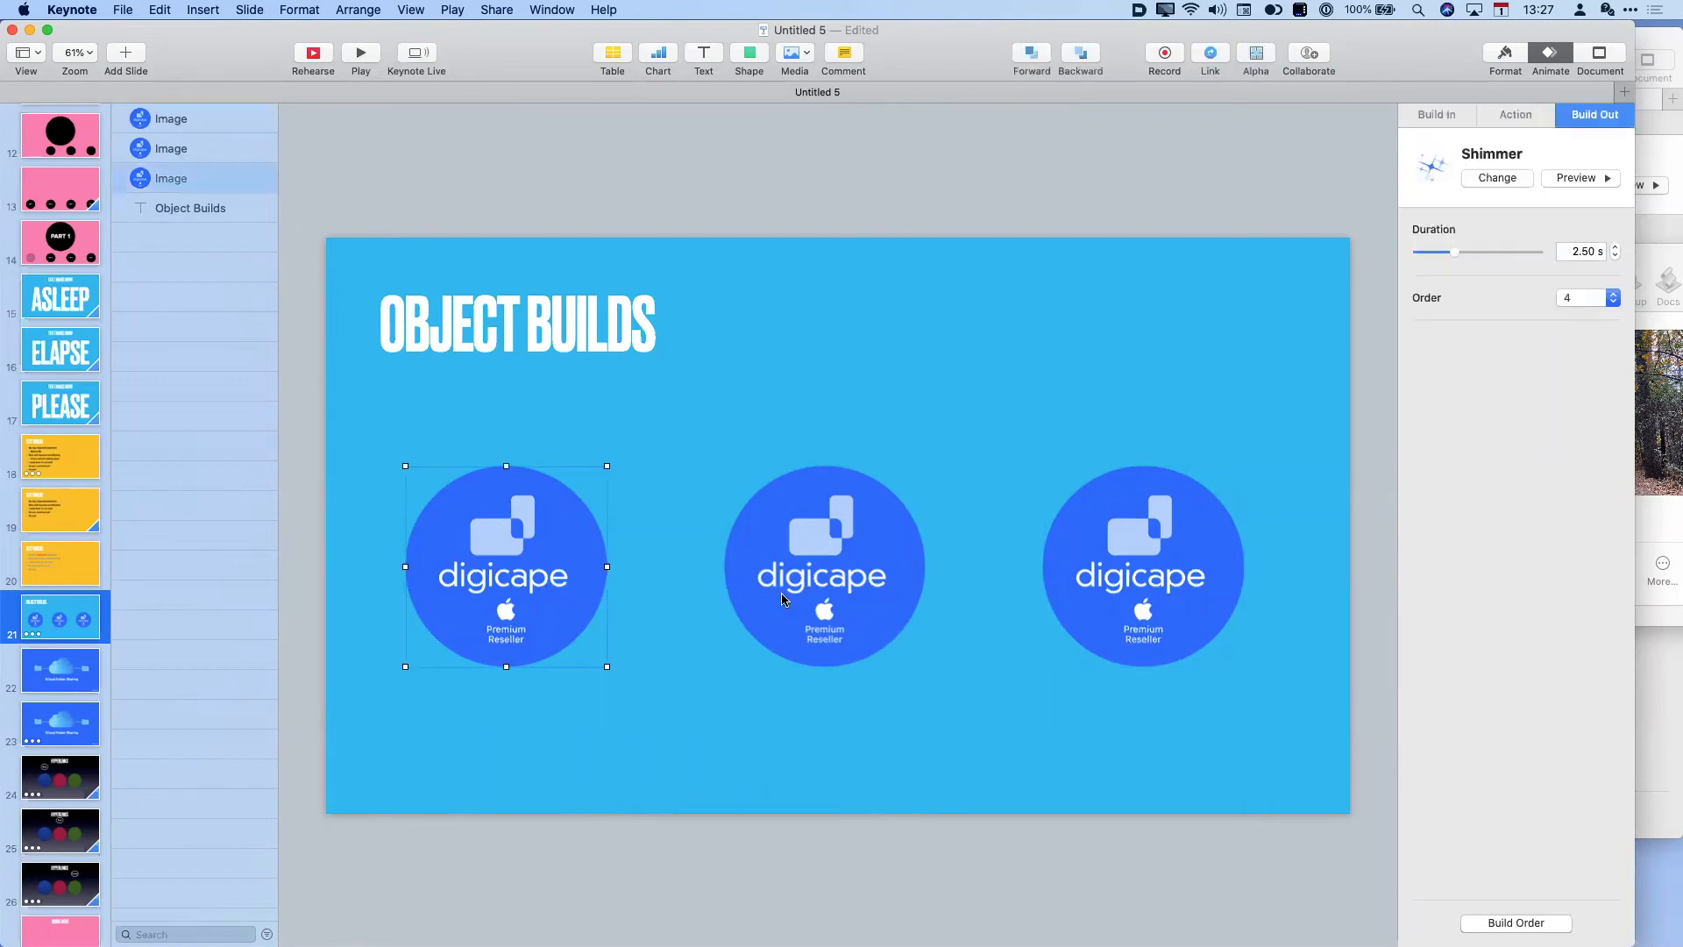
{"action": "left_click", "coordinate": [1438, 114]}
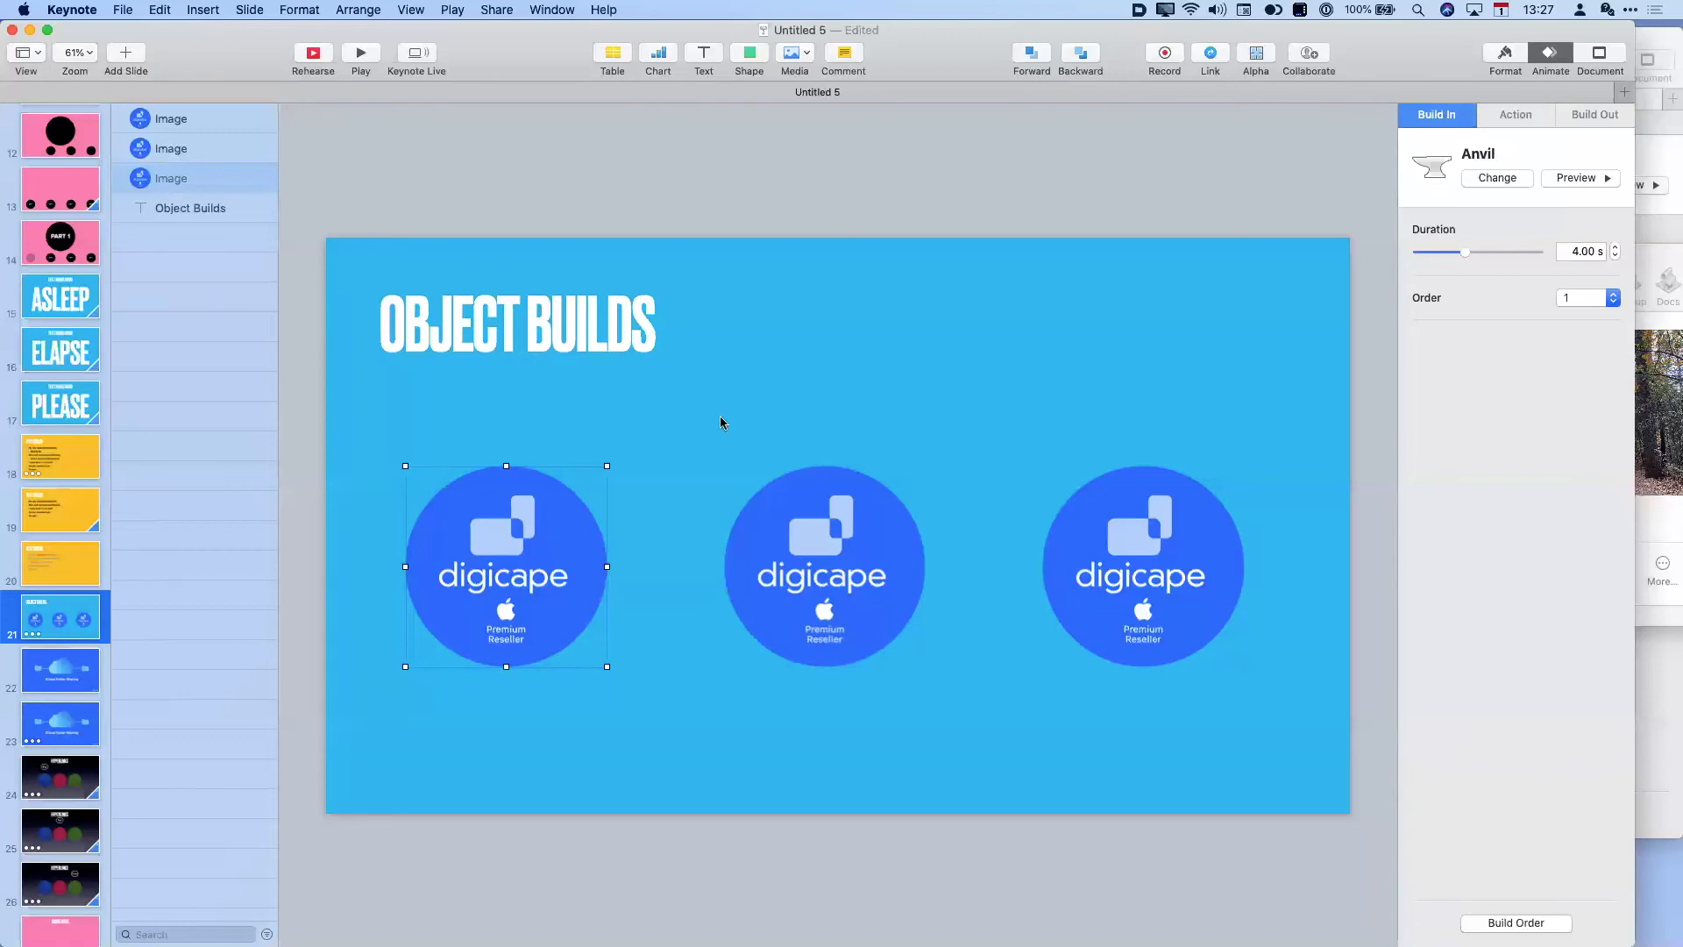
{"action": "left_click", "coordinate": [735, 188]}
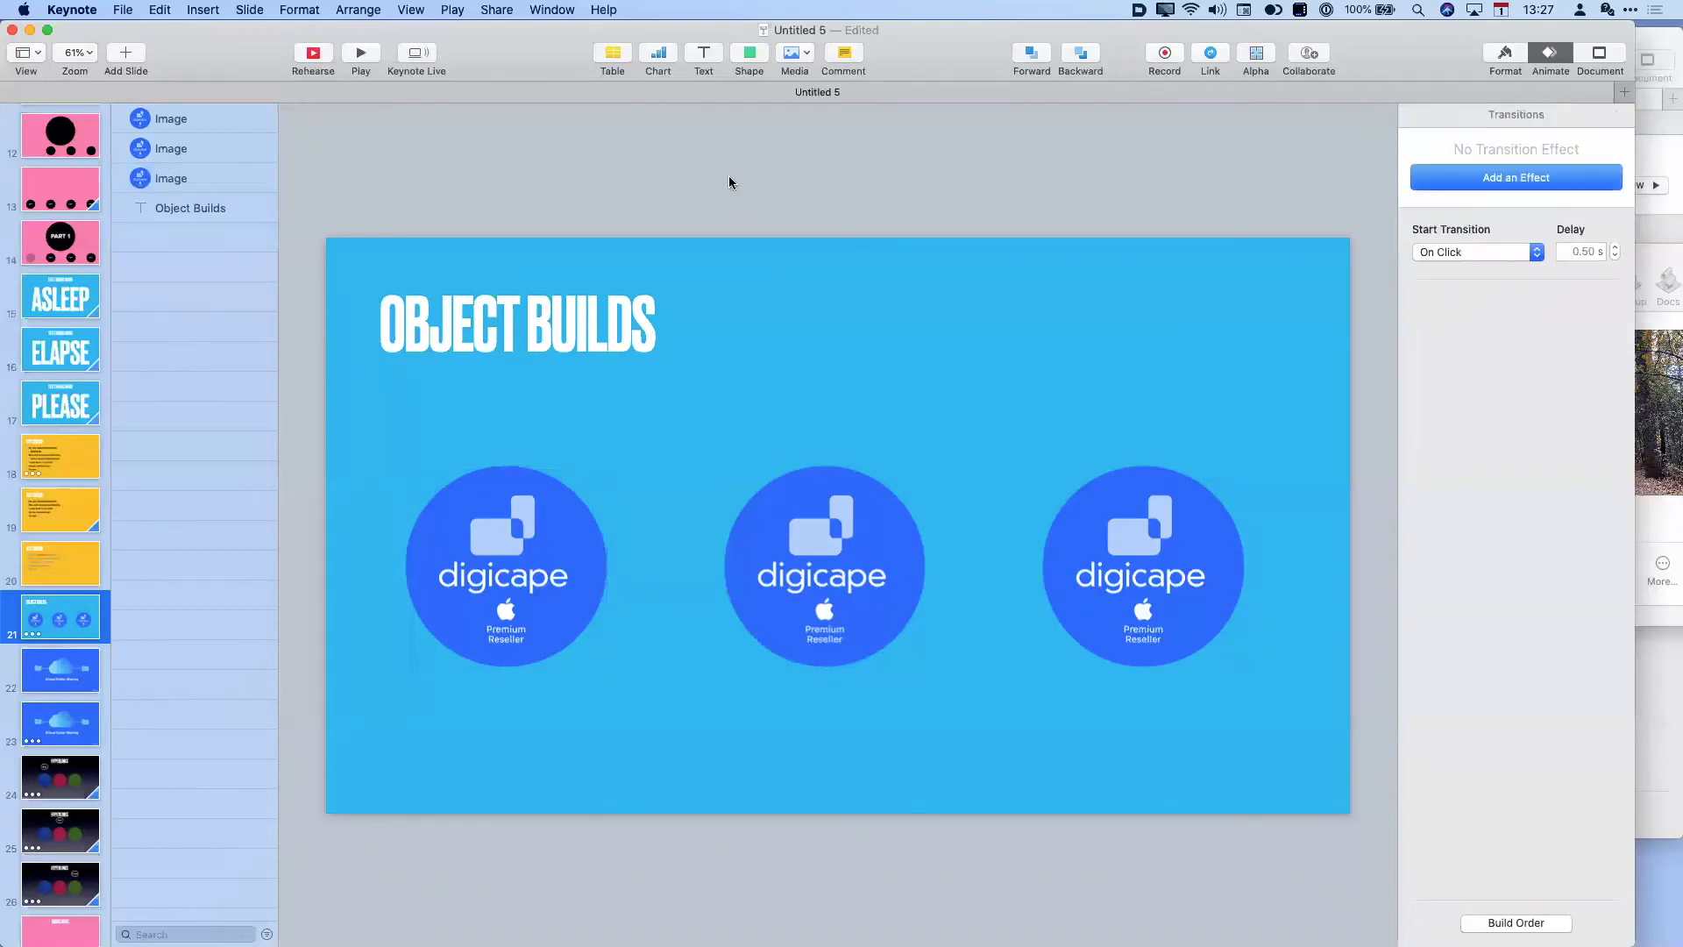
{"action": "left_click", "coordinate": [360, 56]}
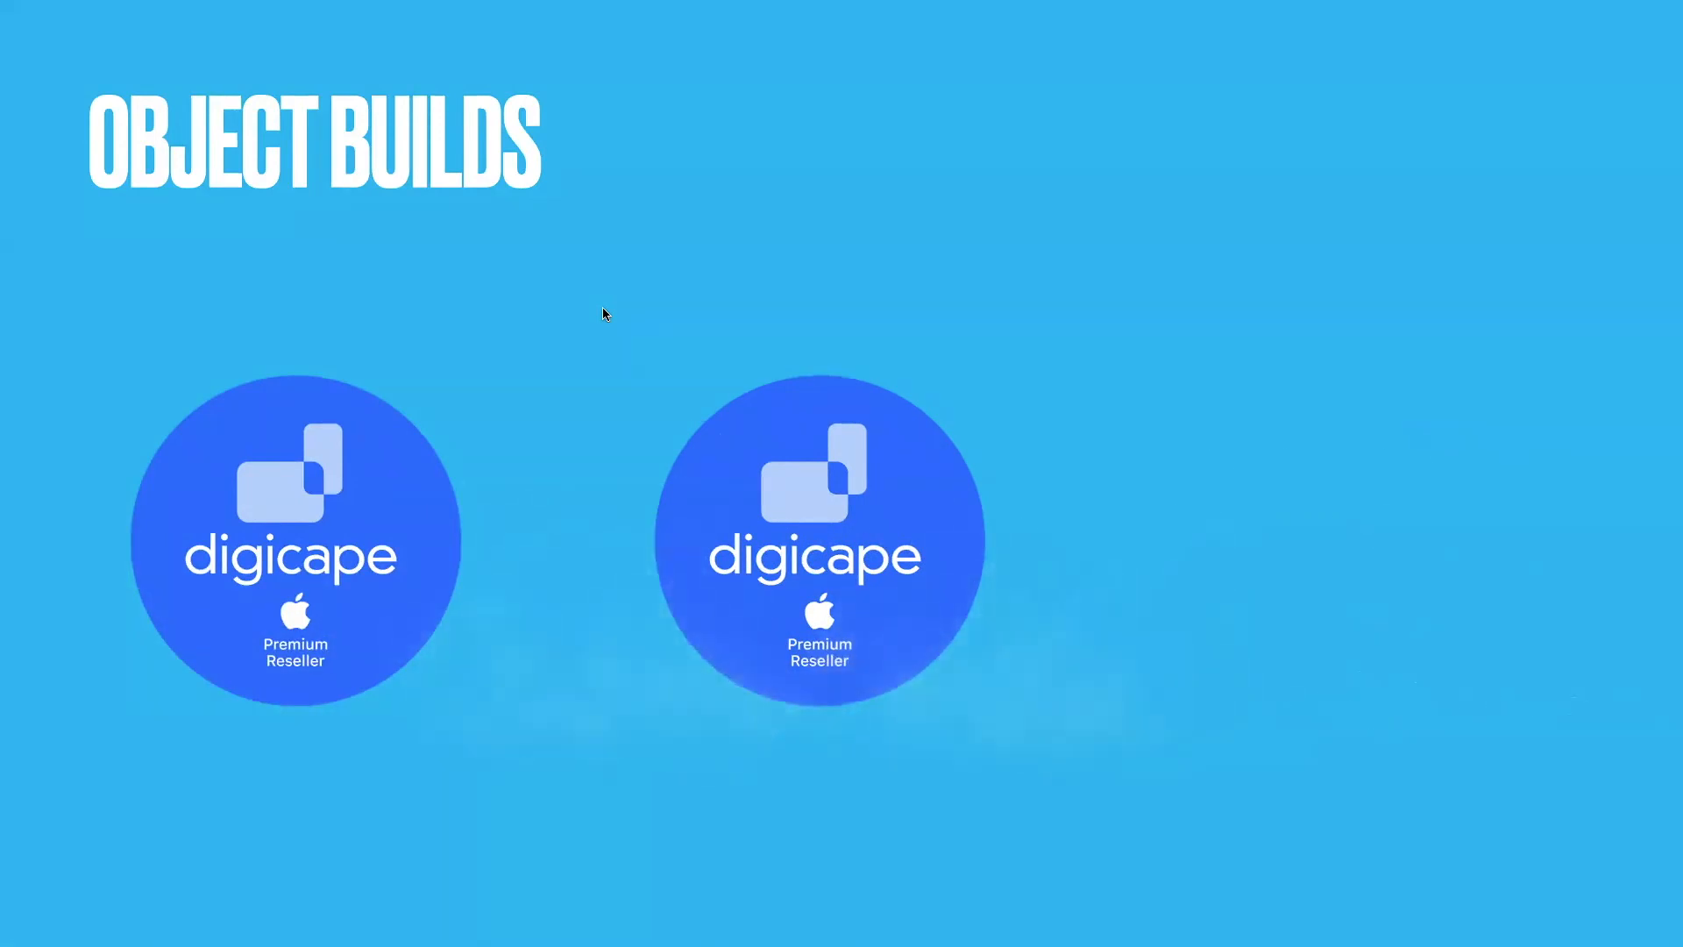
{"action": "key", "text": "Escape"}
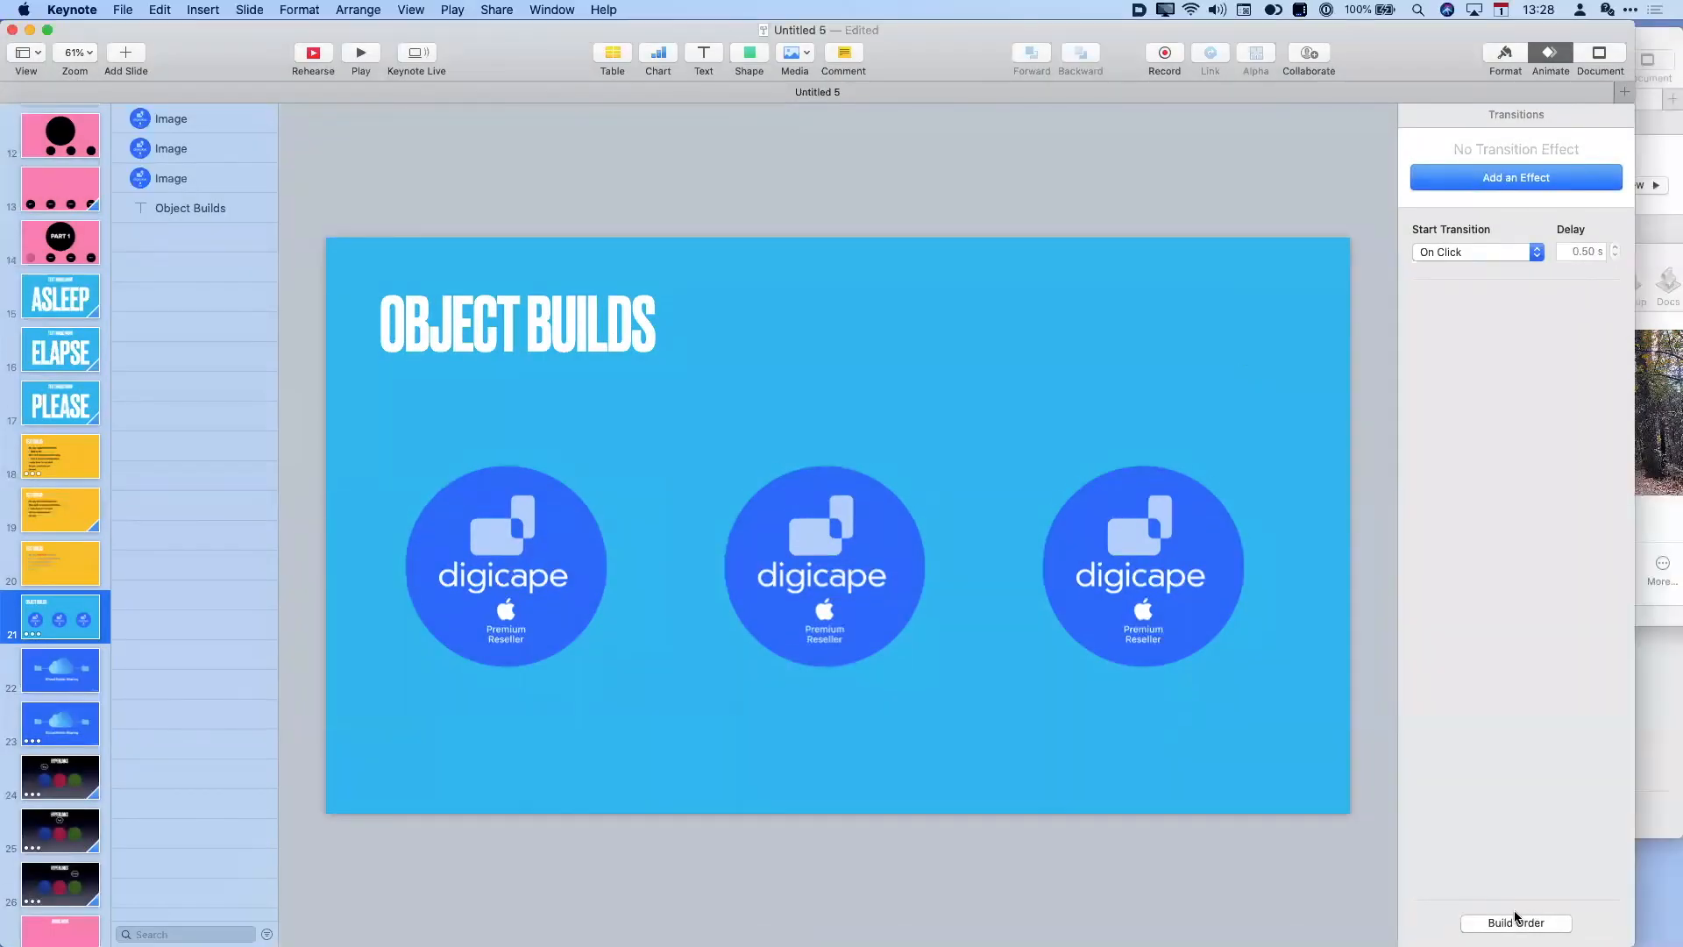
- Open the Build Order list to review the sequence of Anvil and Shimmer builds, and close it
{"action": "left_click", "coordinate": [1530, 923]}
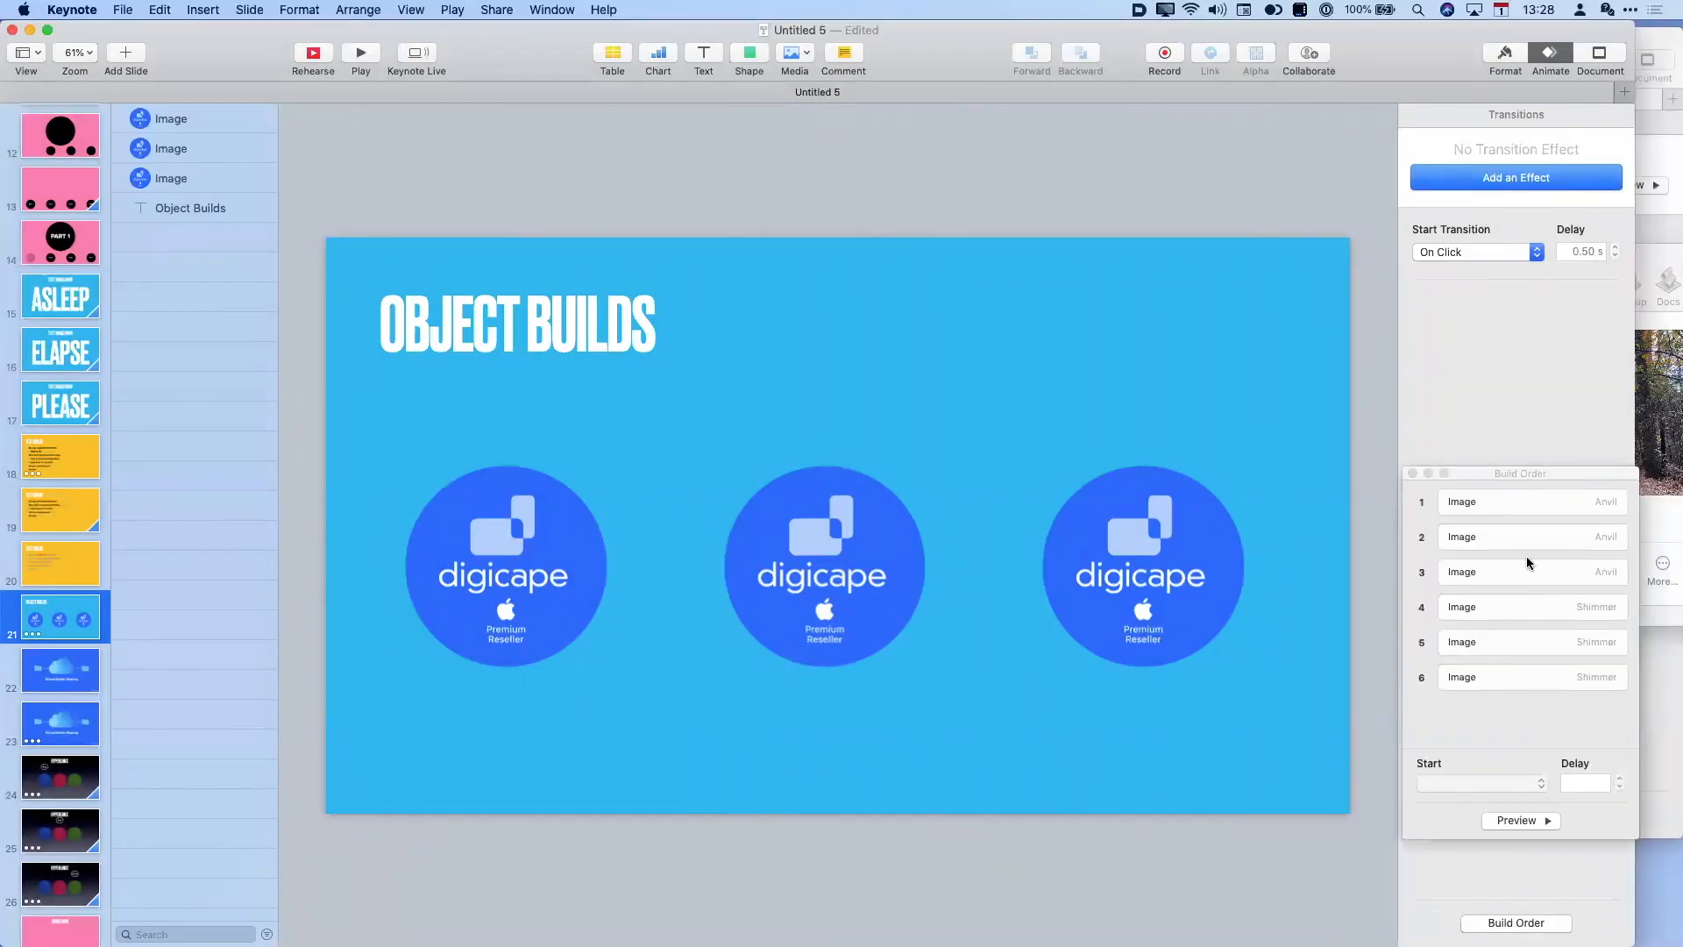
{"action": "left_click_drag", "start_coordinate": [1513, 470], "coordinate": [1413, 471]}
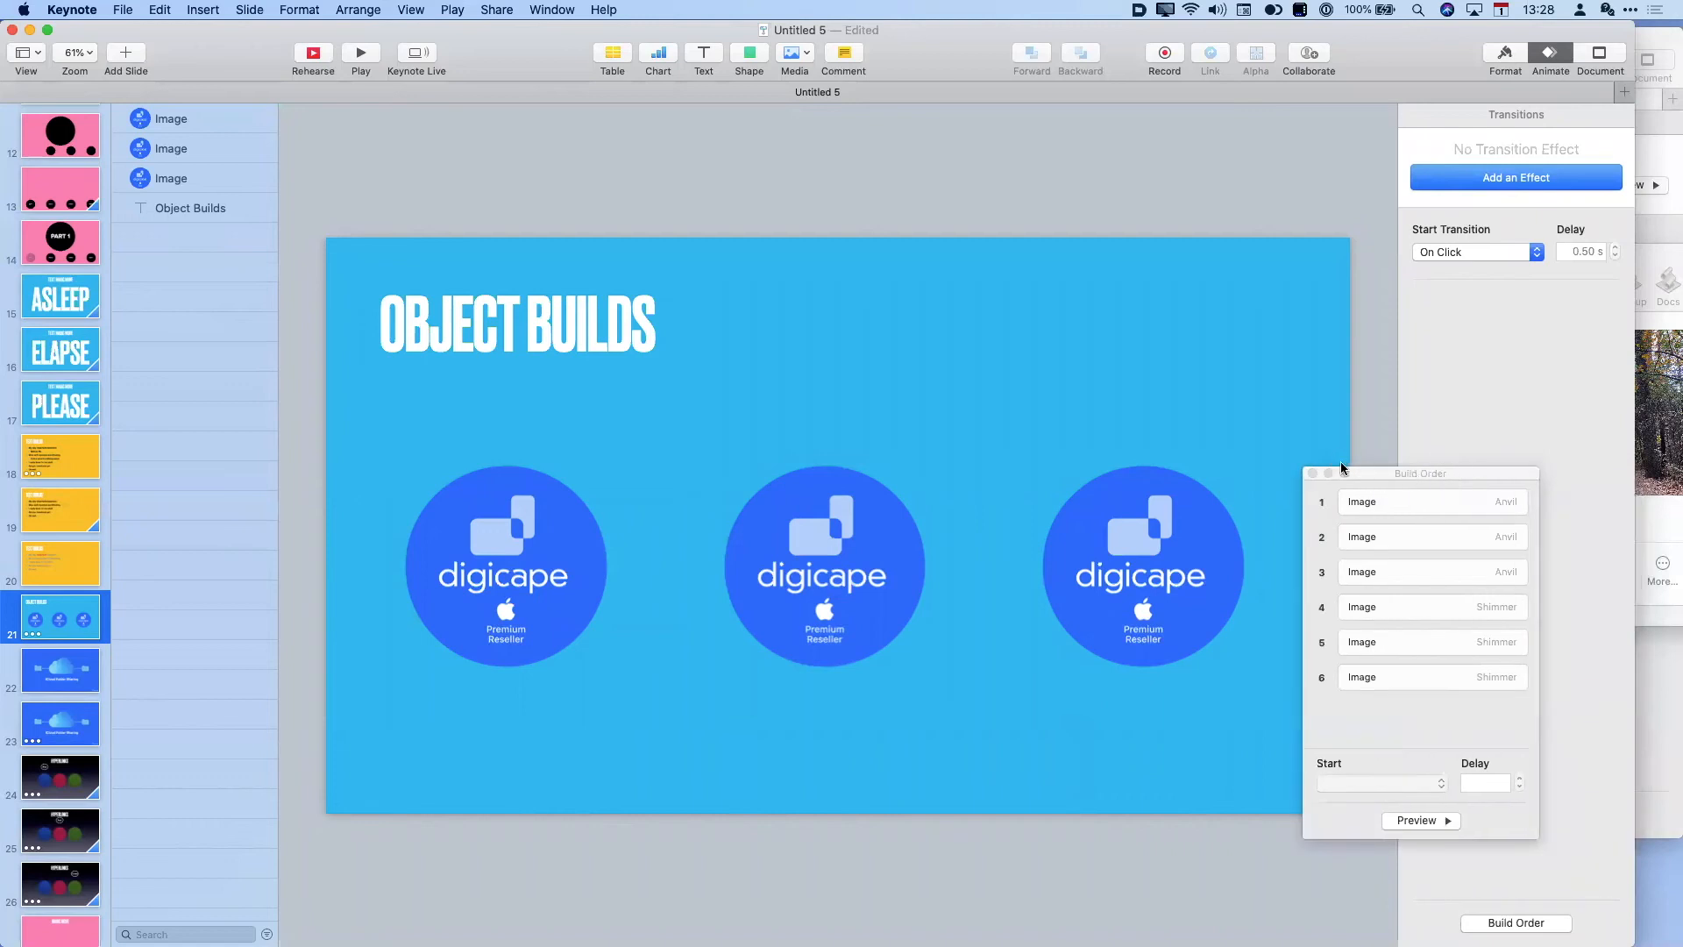
{"action": "left_click", "coordinate": [1312, 474]}
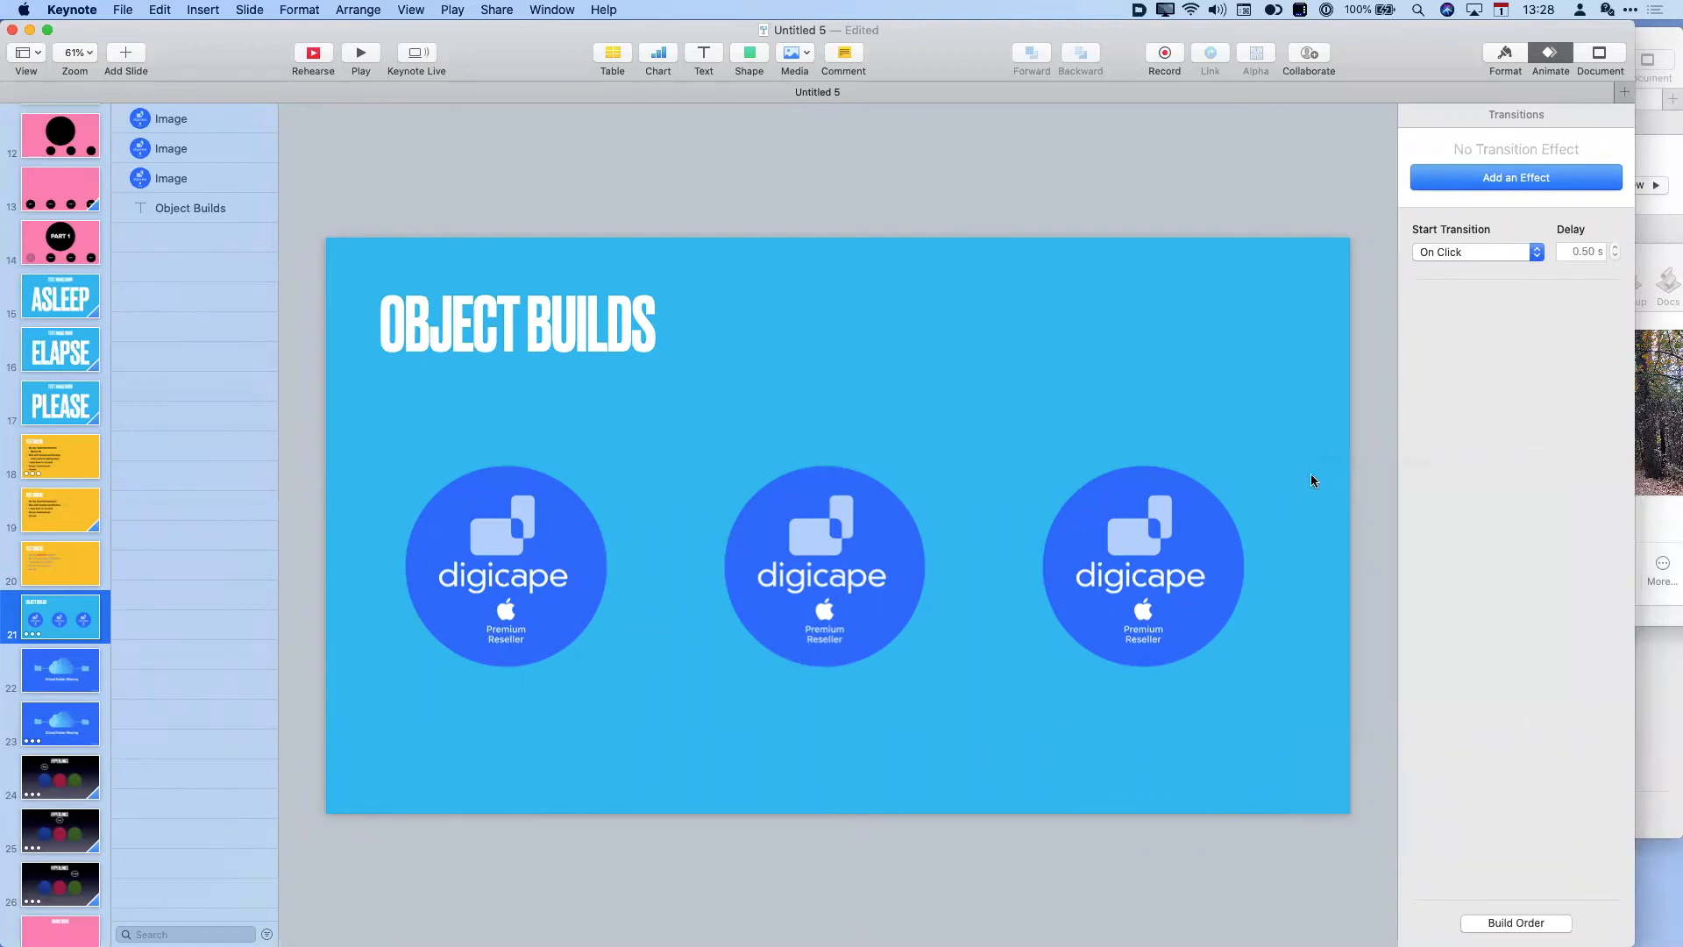
- Show the Build Order list and move the first logo's Shimmer build-out directly after its Anvil build-in
{"action": "left_click", "coordinate": [419, 10]}
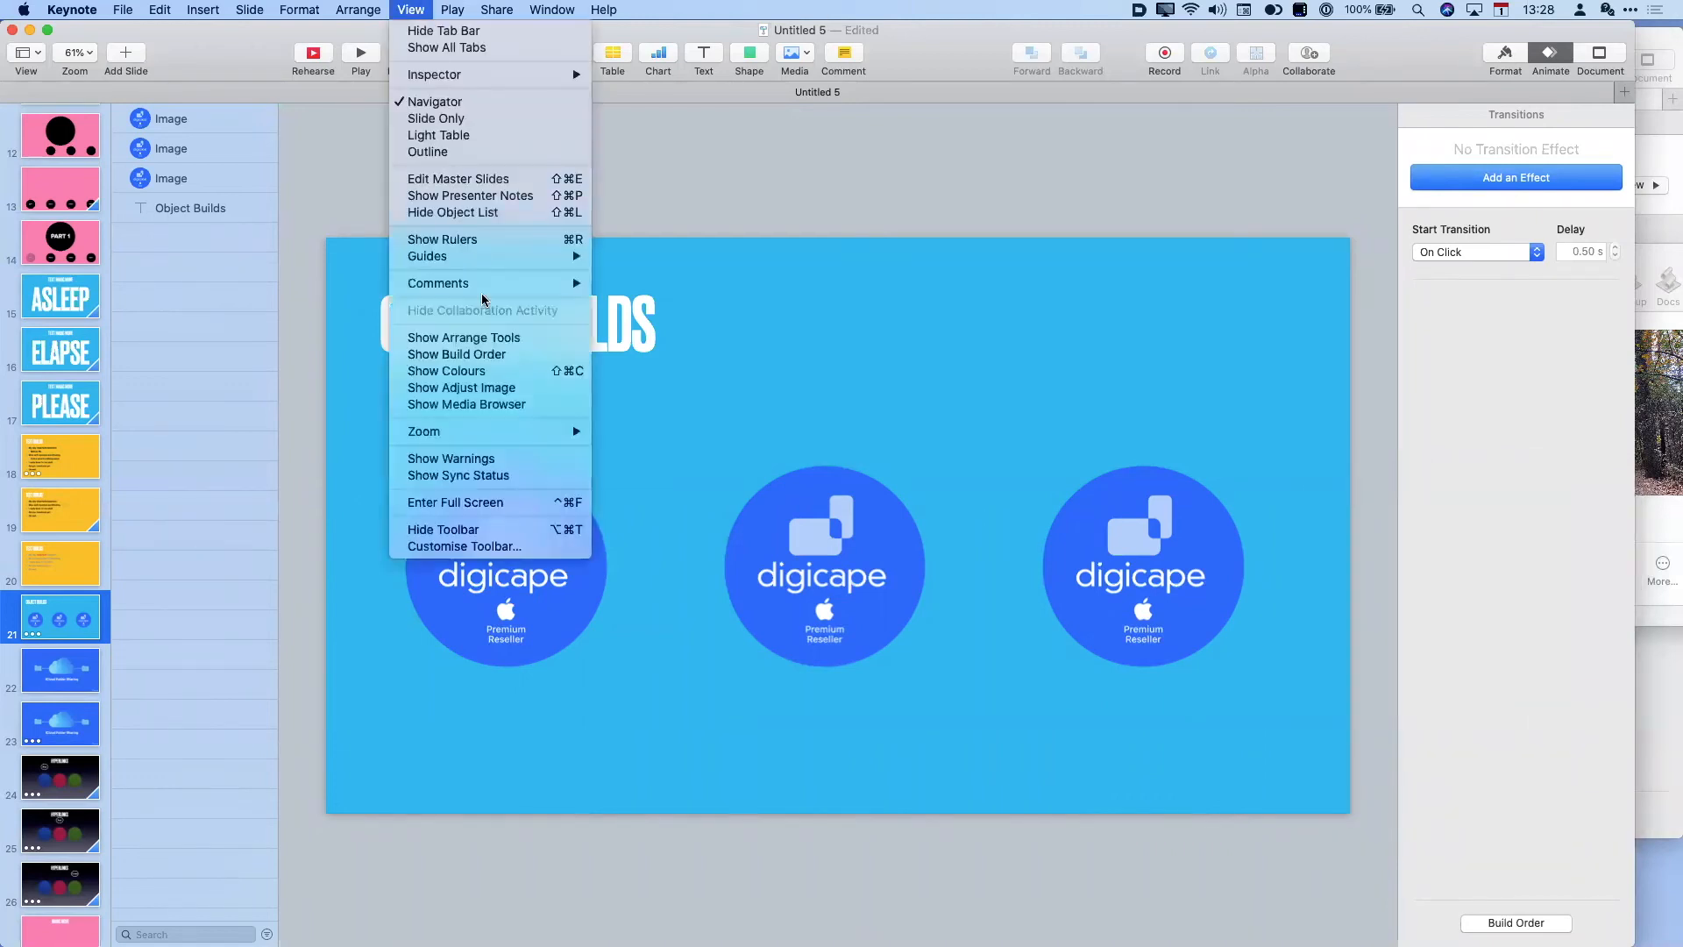
{"action": "left_click", "coordinate": [496, 356]}
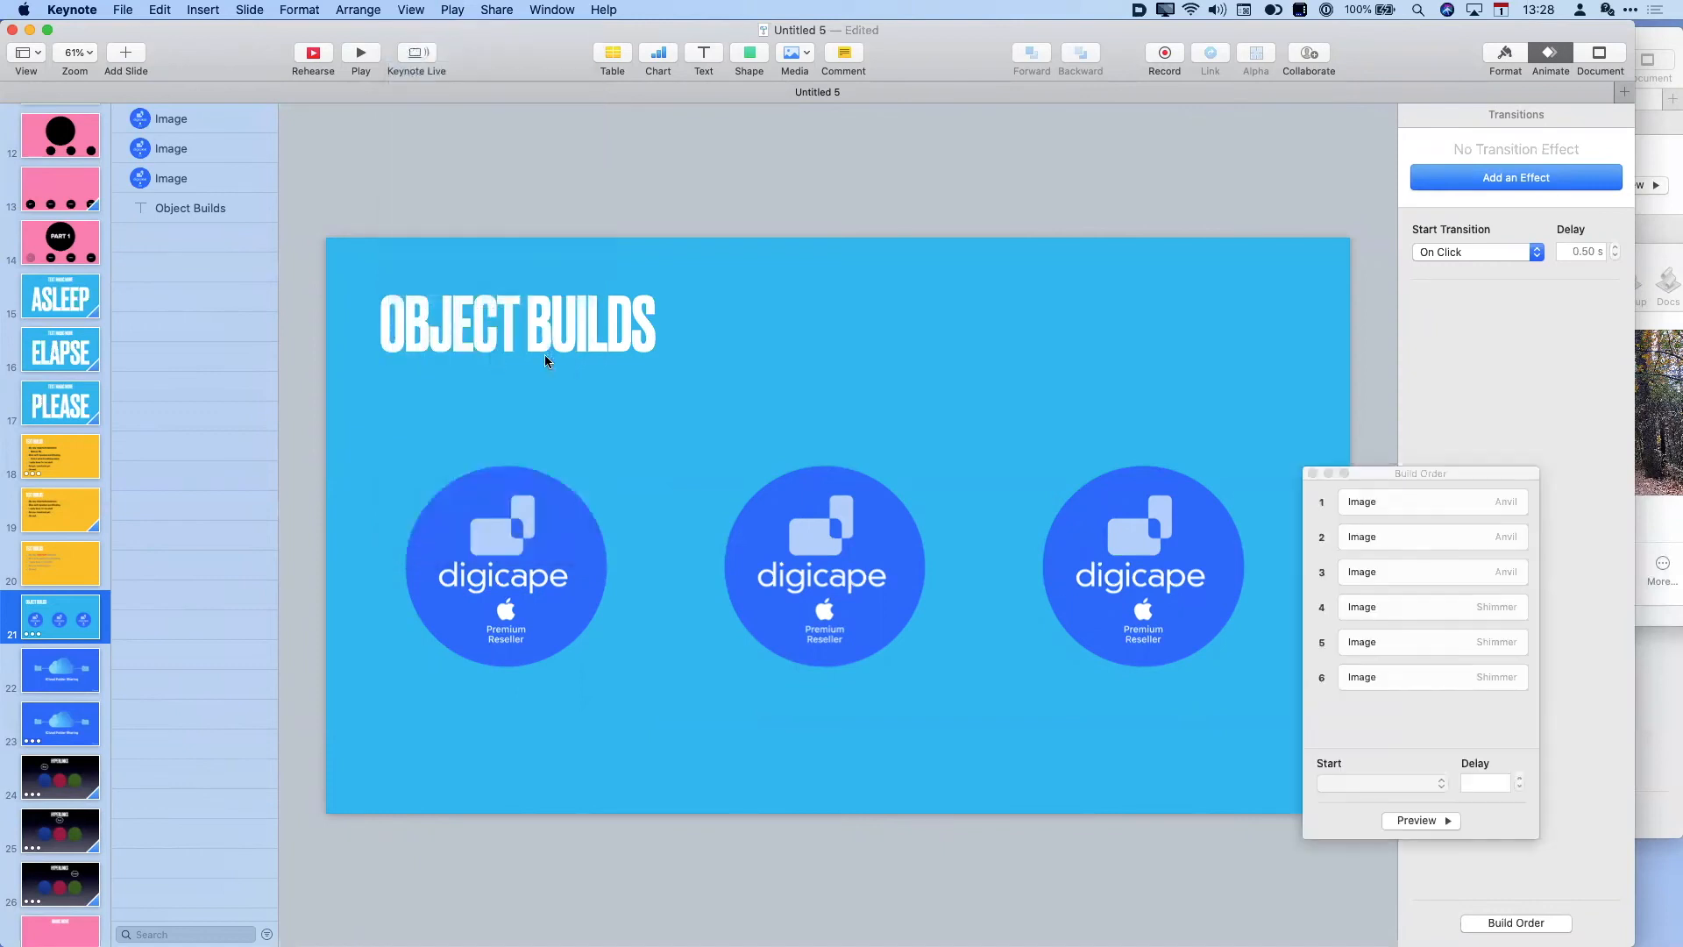
{"action": "left_click_drag", "start_coordinate": [1386, 468], "coordinate": [1380, 333]}
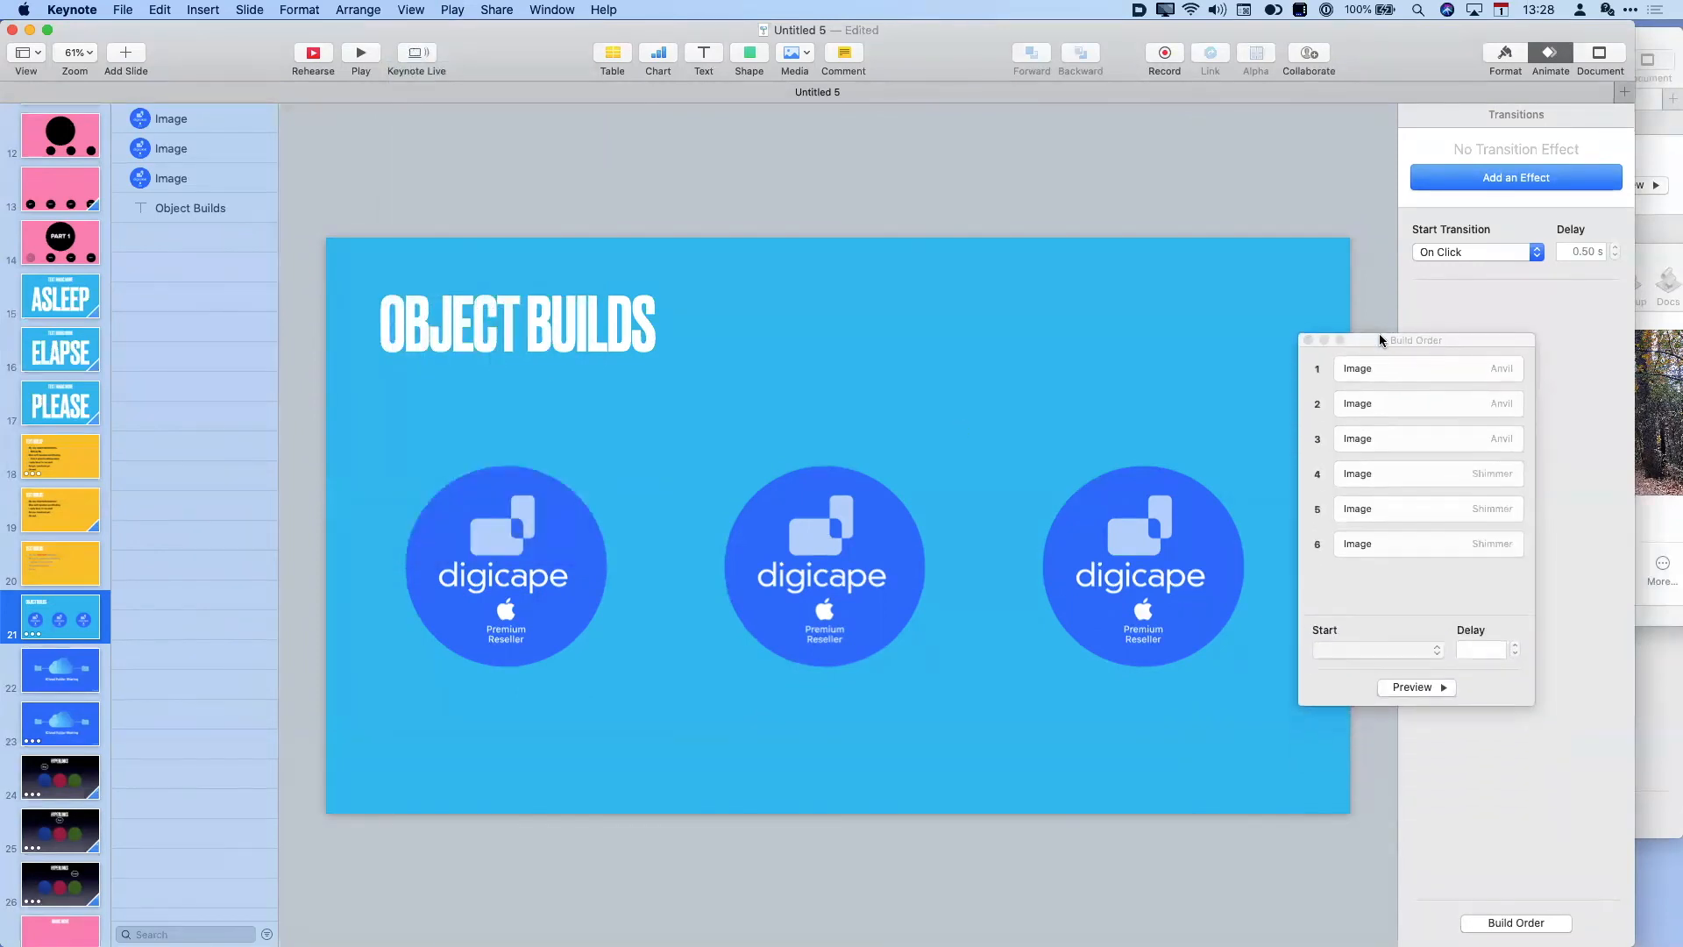
{"action": "left_click", "coordinate": [1417, 372]}
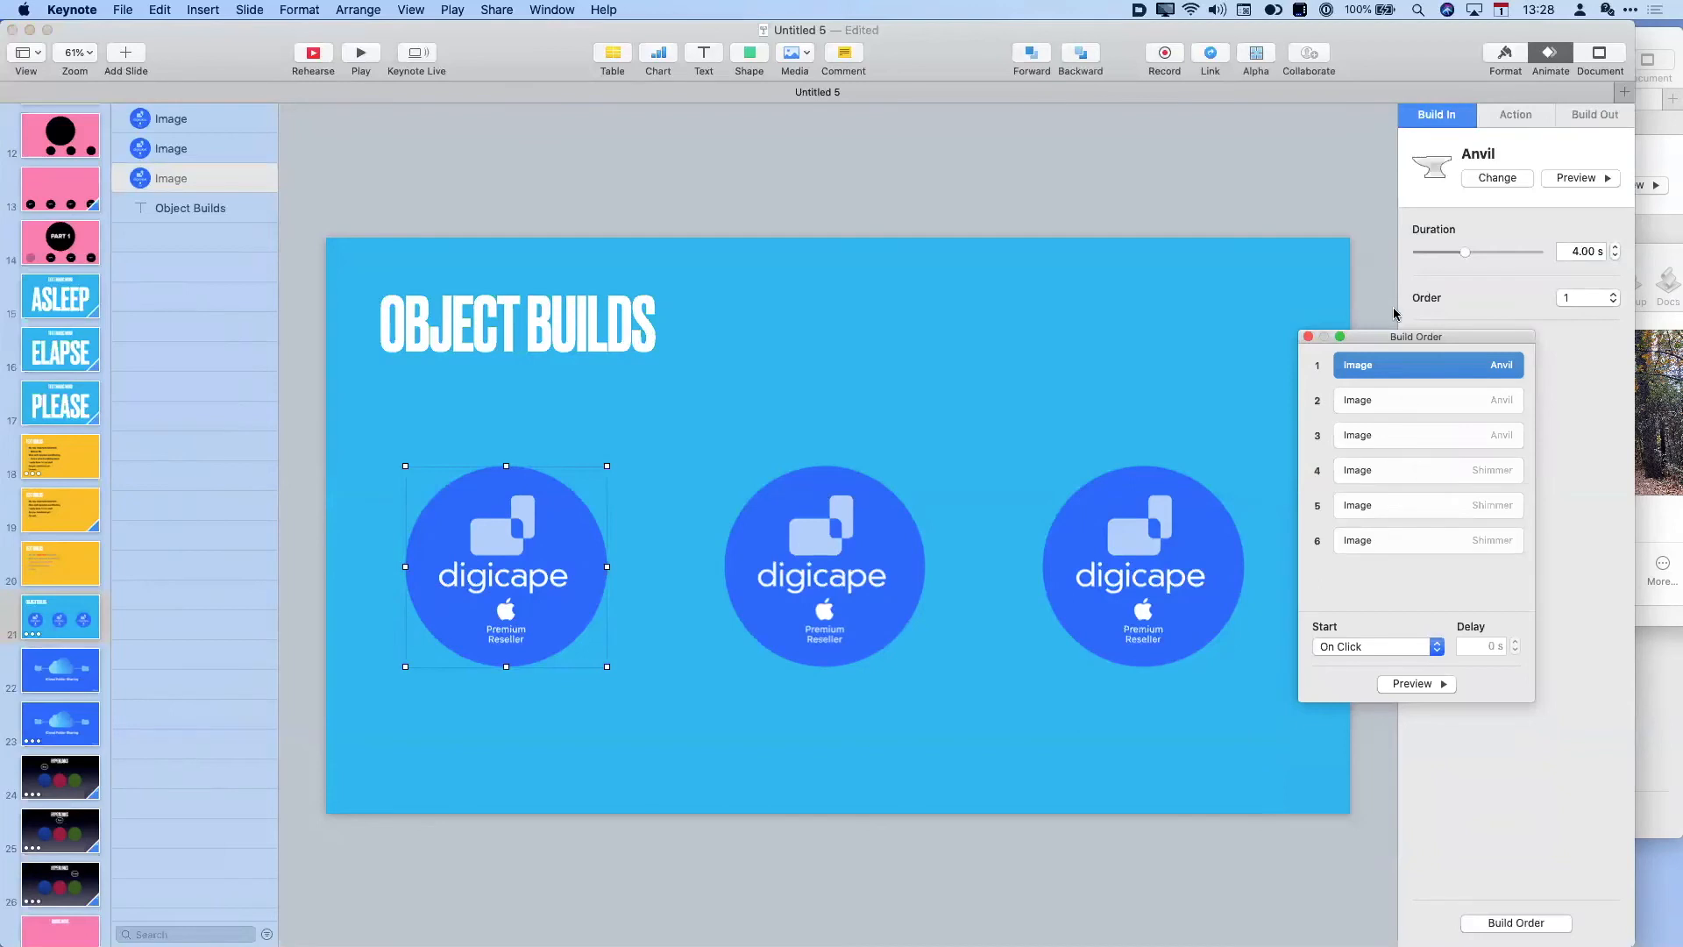
{"action": "left_click", "coordinate": [1397, 478]}
{"action": "left_click_drag", "start_coordinate": [1397, 478], "coordinate": [1388, 386]}
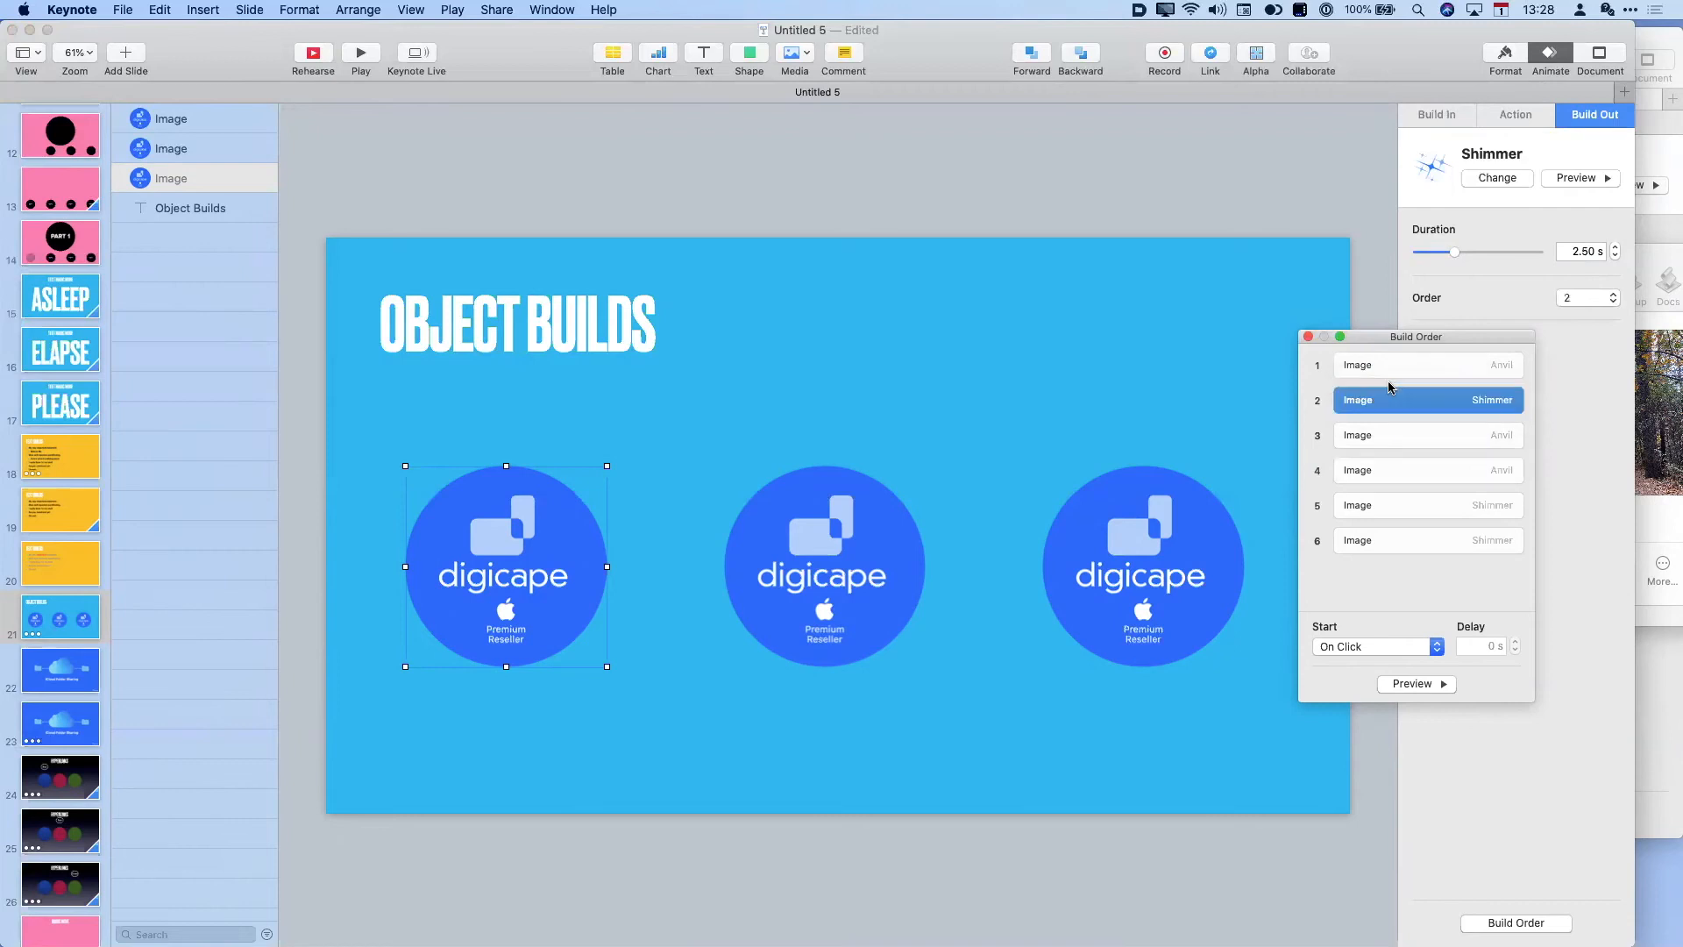
- Move the middle logo's Shimmer build-out directly after its Anvil build-in in the build order
{"action": "left_click", "coordinate": [1397, 435]}
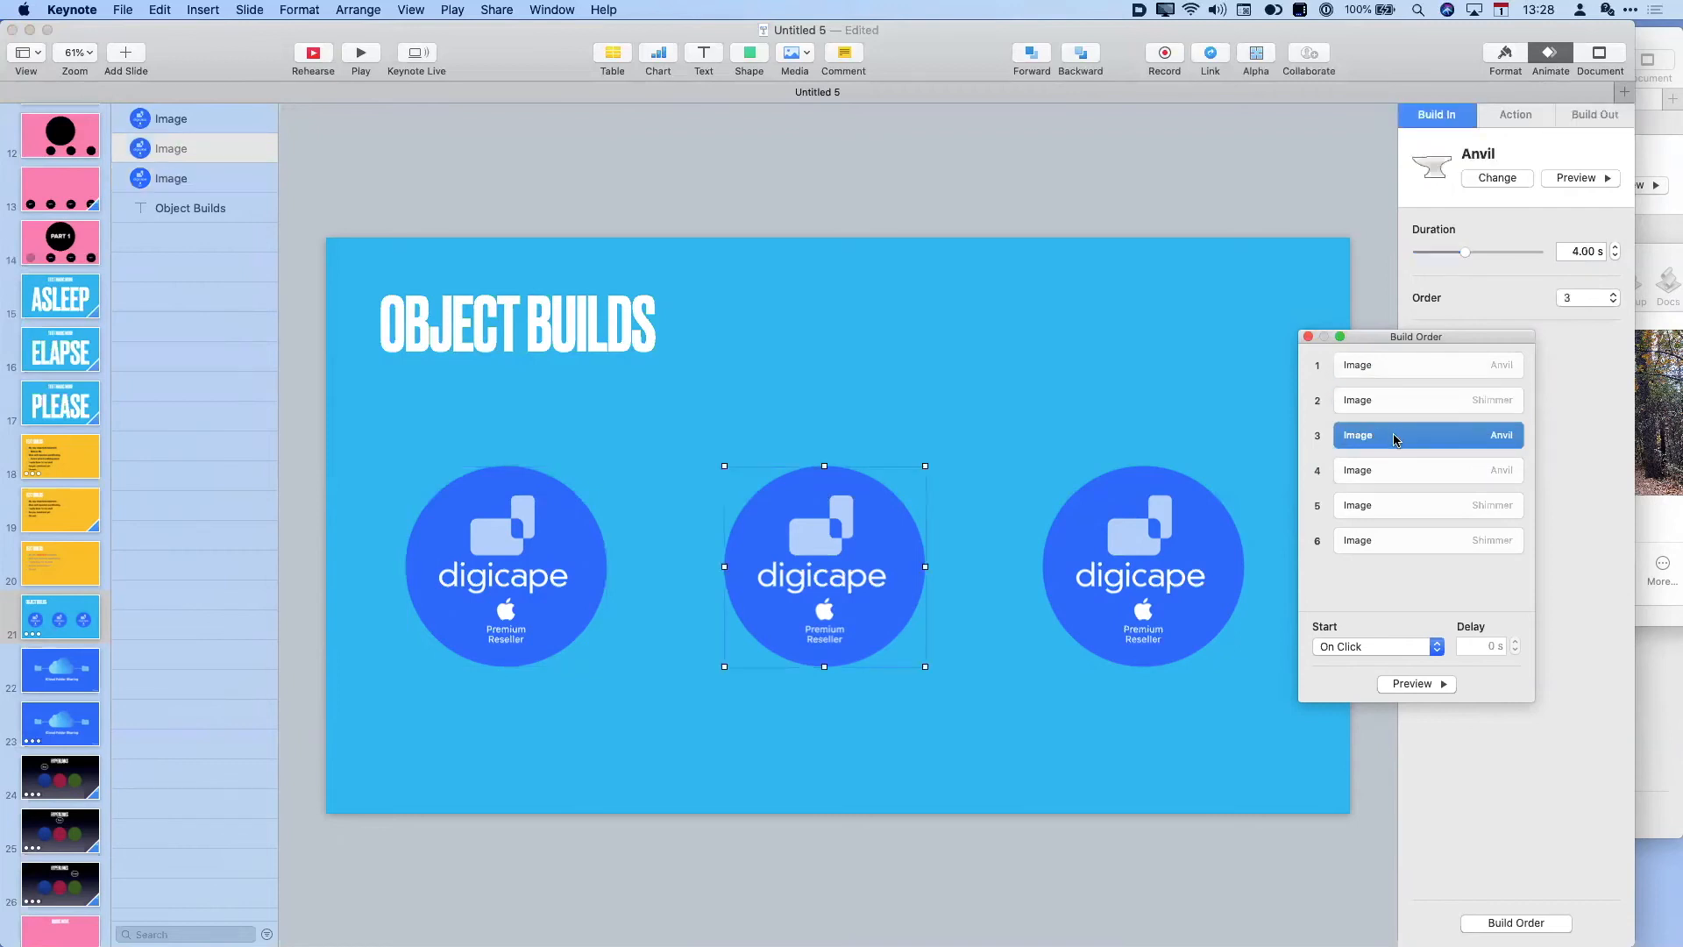
{"action": "left_click", "coordinate": [1401, 508]}
{"action": "left_click_drag", "start_coordinate": [1401, 515], "coordinate": [1397, 456]}
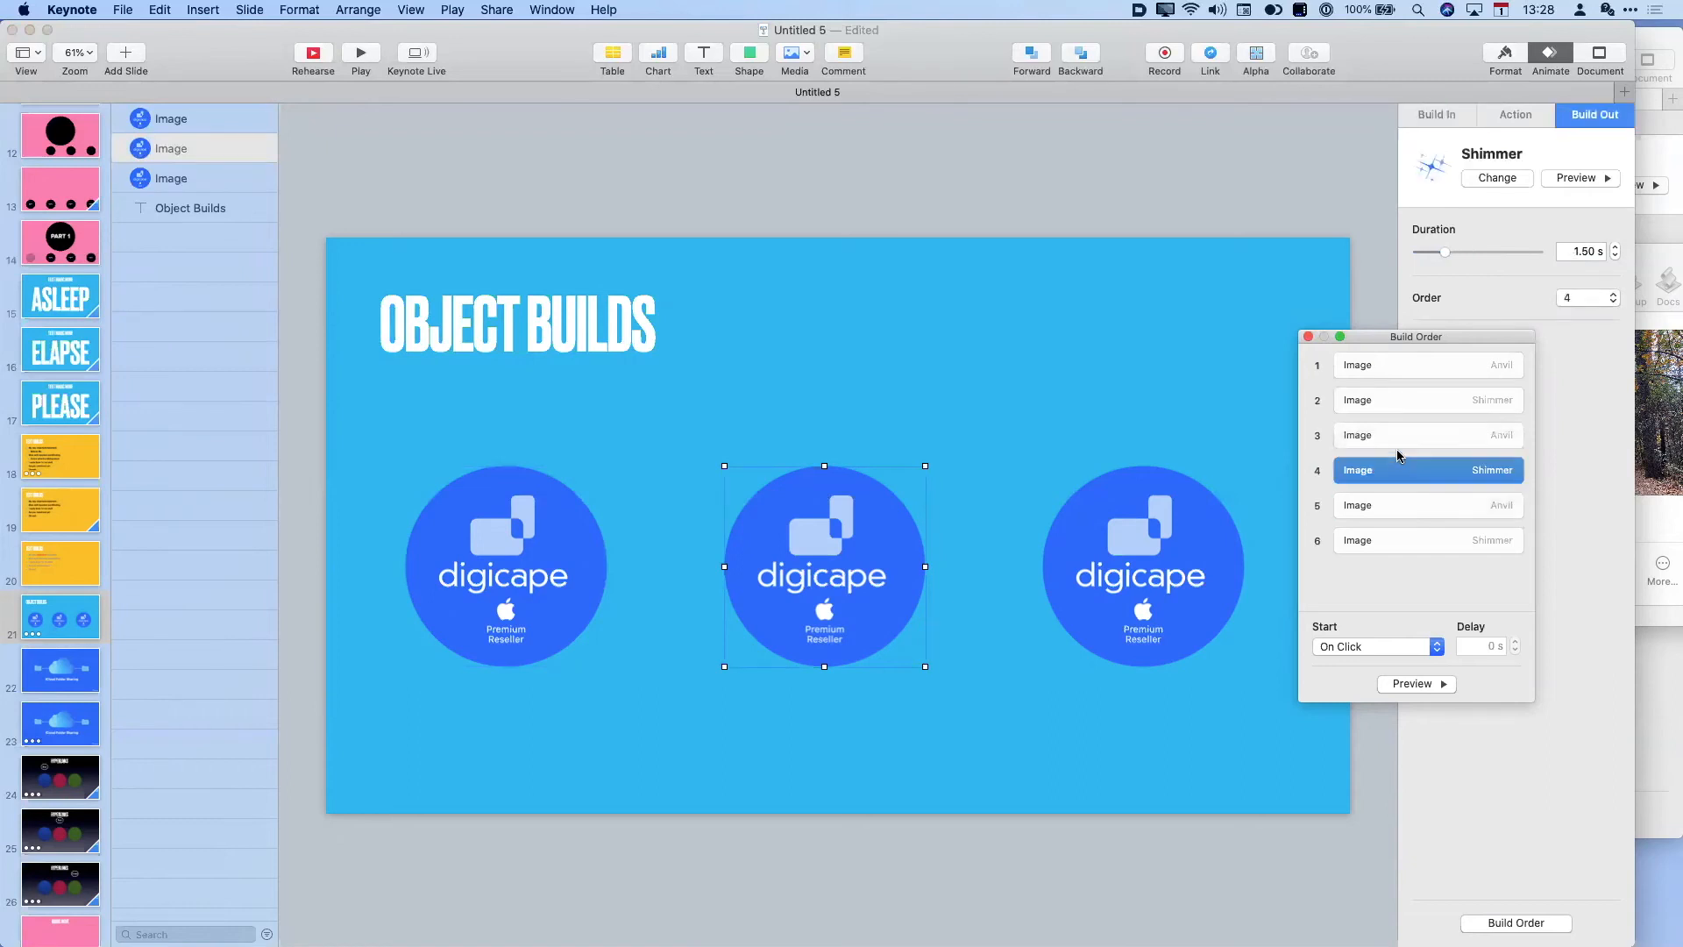
- Check the third logo's Anvil and Shimmer builds, and play the Object Builds slide as a slideshow before exiting
{"action": "left_click", "coordinate": [1394, 511]}
{"action": "left_click", "coordinate": [1386, 542]}
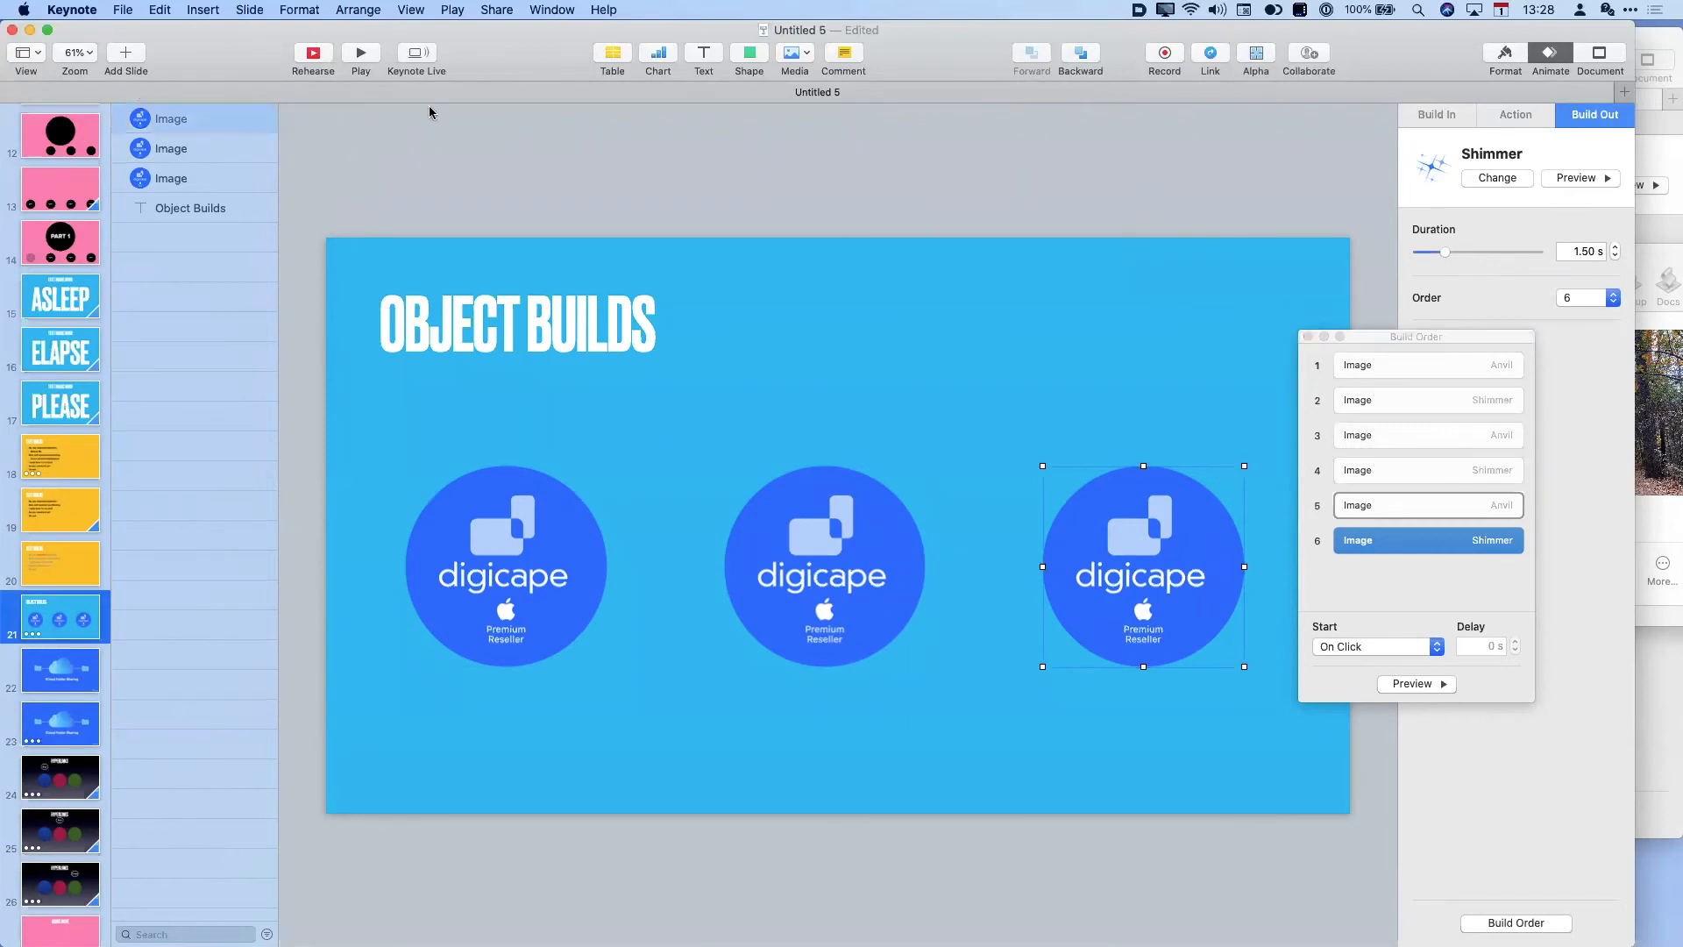
{"action": "left_click", "coordinate": [360, 54]}
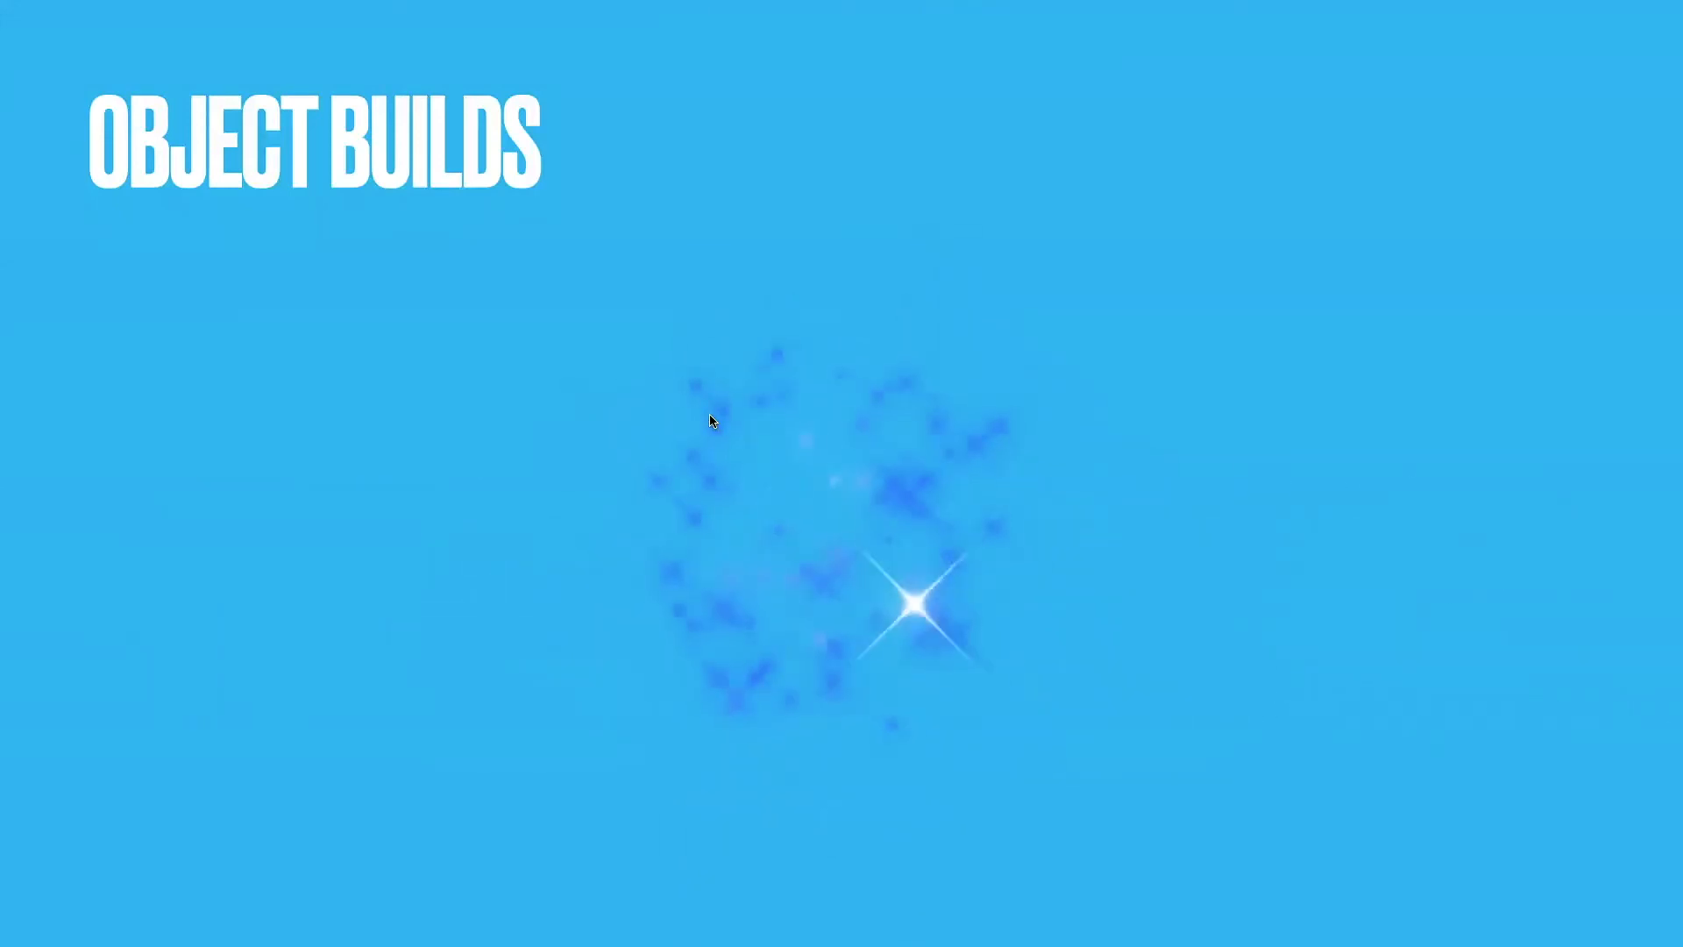
{"action": "key", "text": "Escape"}
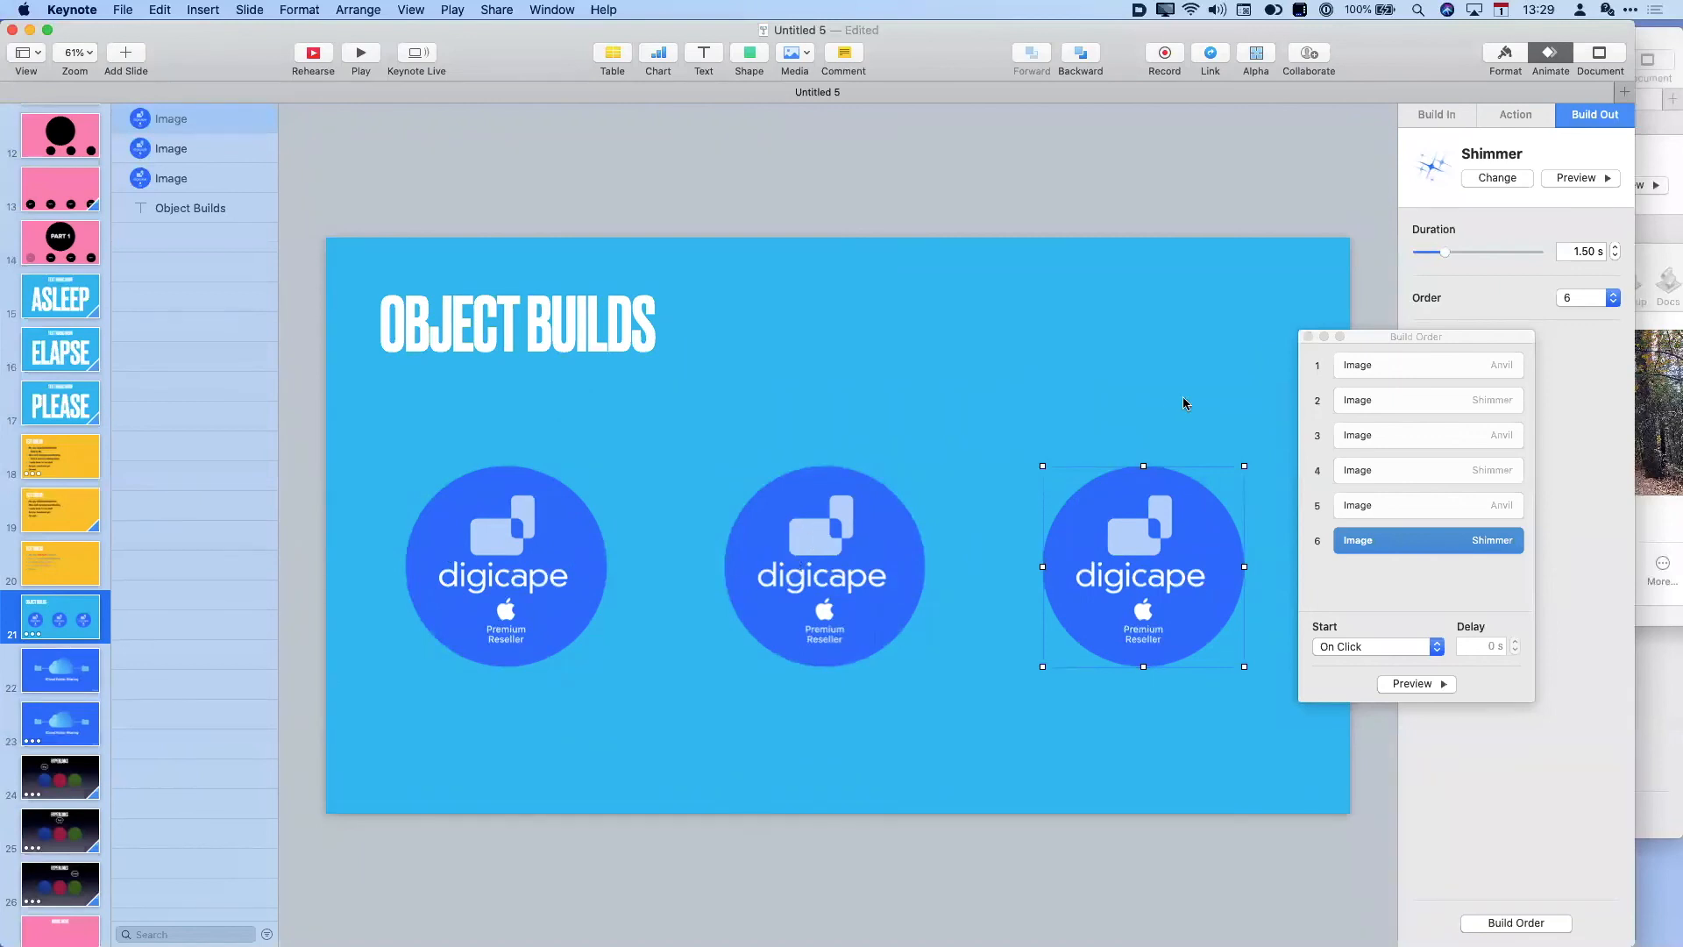
- Group the middle logo's Anvil build-in with the first logo's Shimmer build-out, and set it to start With Build 2
{"action": "left_click", "coordinate": [1479, 432]}
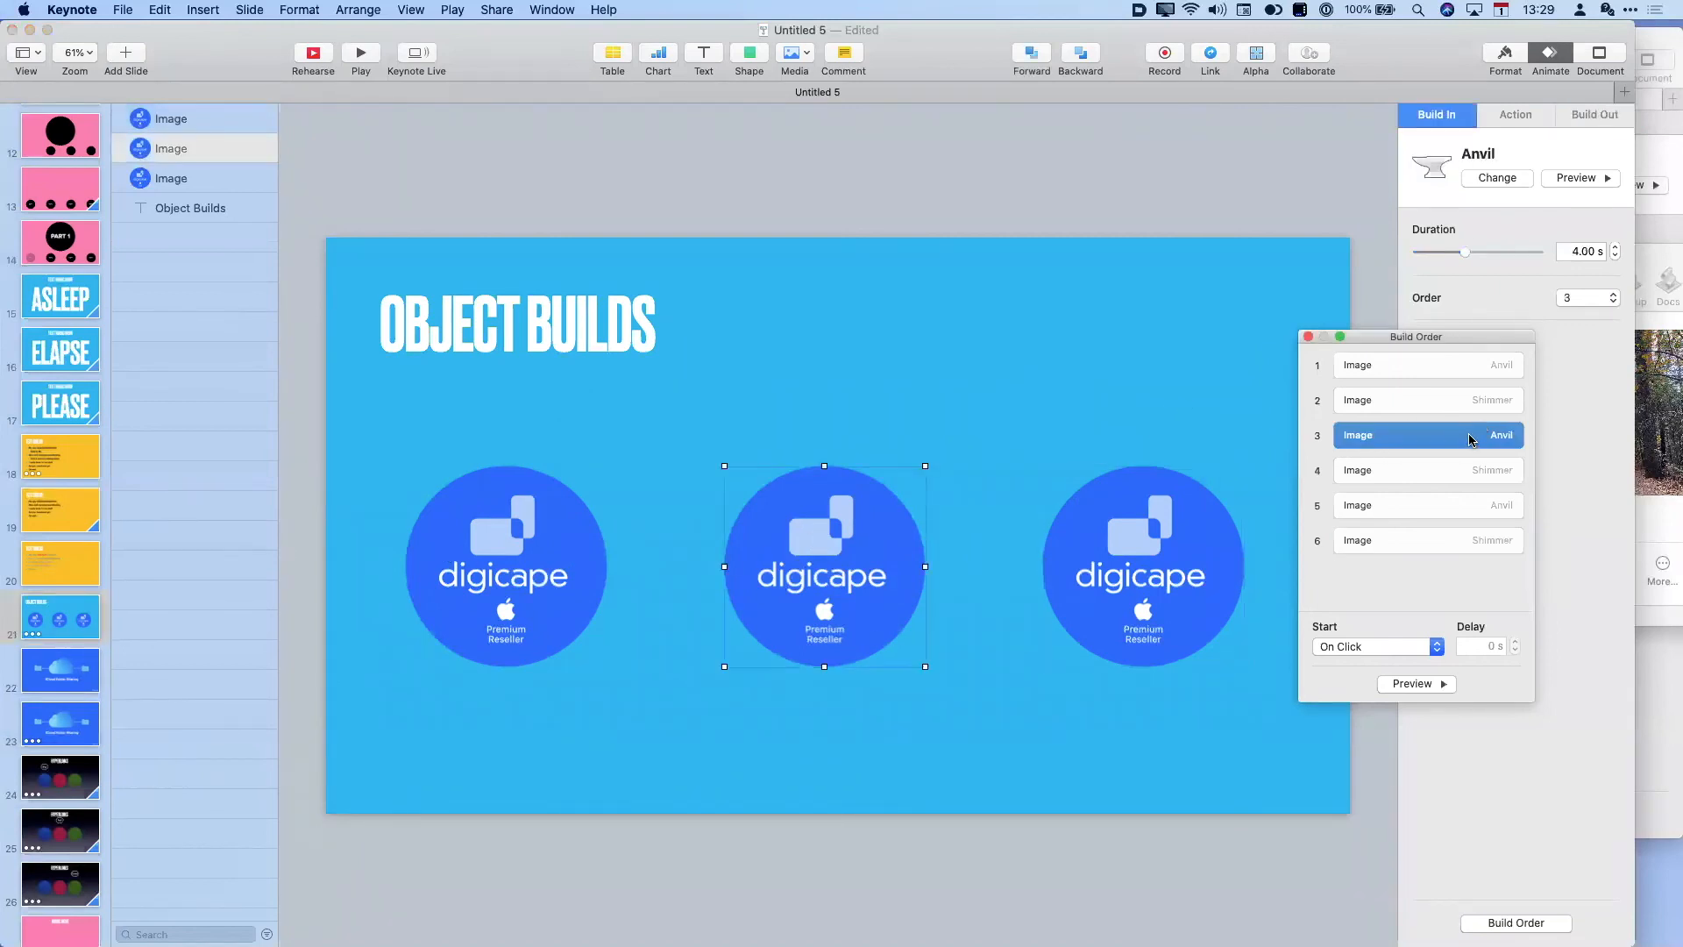
{"action": "left_click_drag", "start_coordinate": [1468, 438], "coordinate": [1465, 410]}
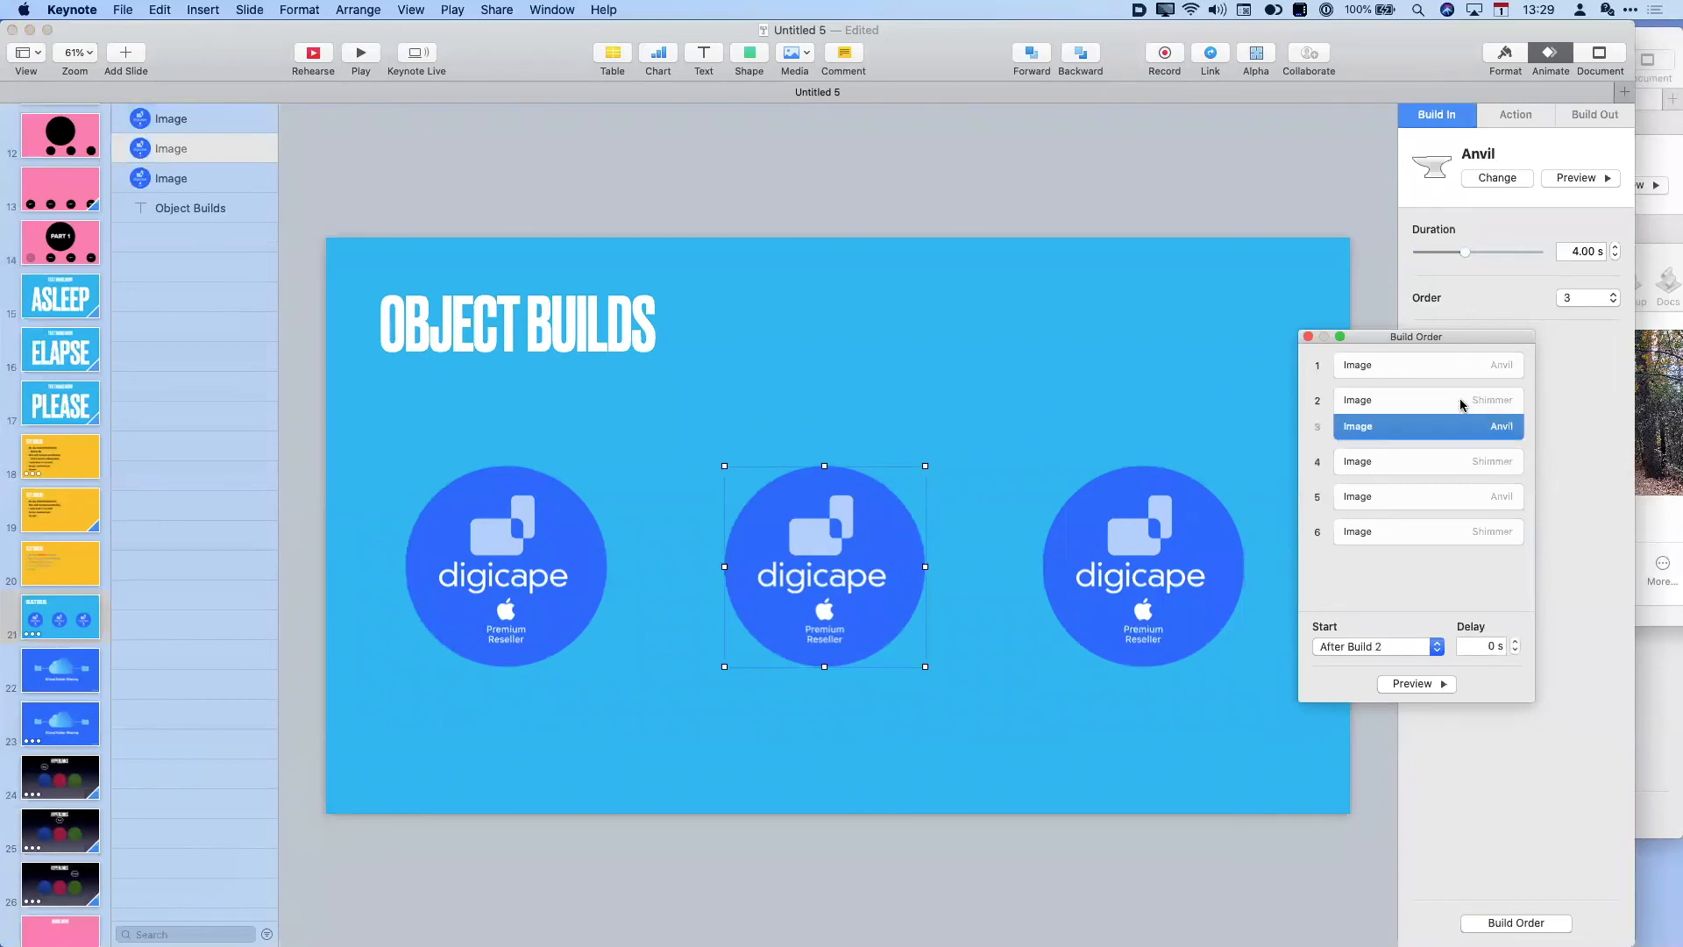
{"action": "left_click", "coordinate": [1422, 366]}
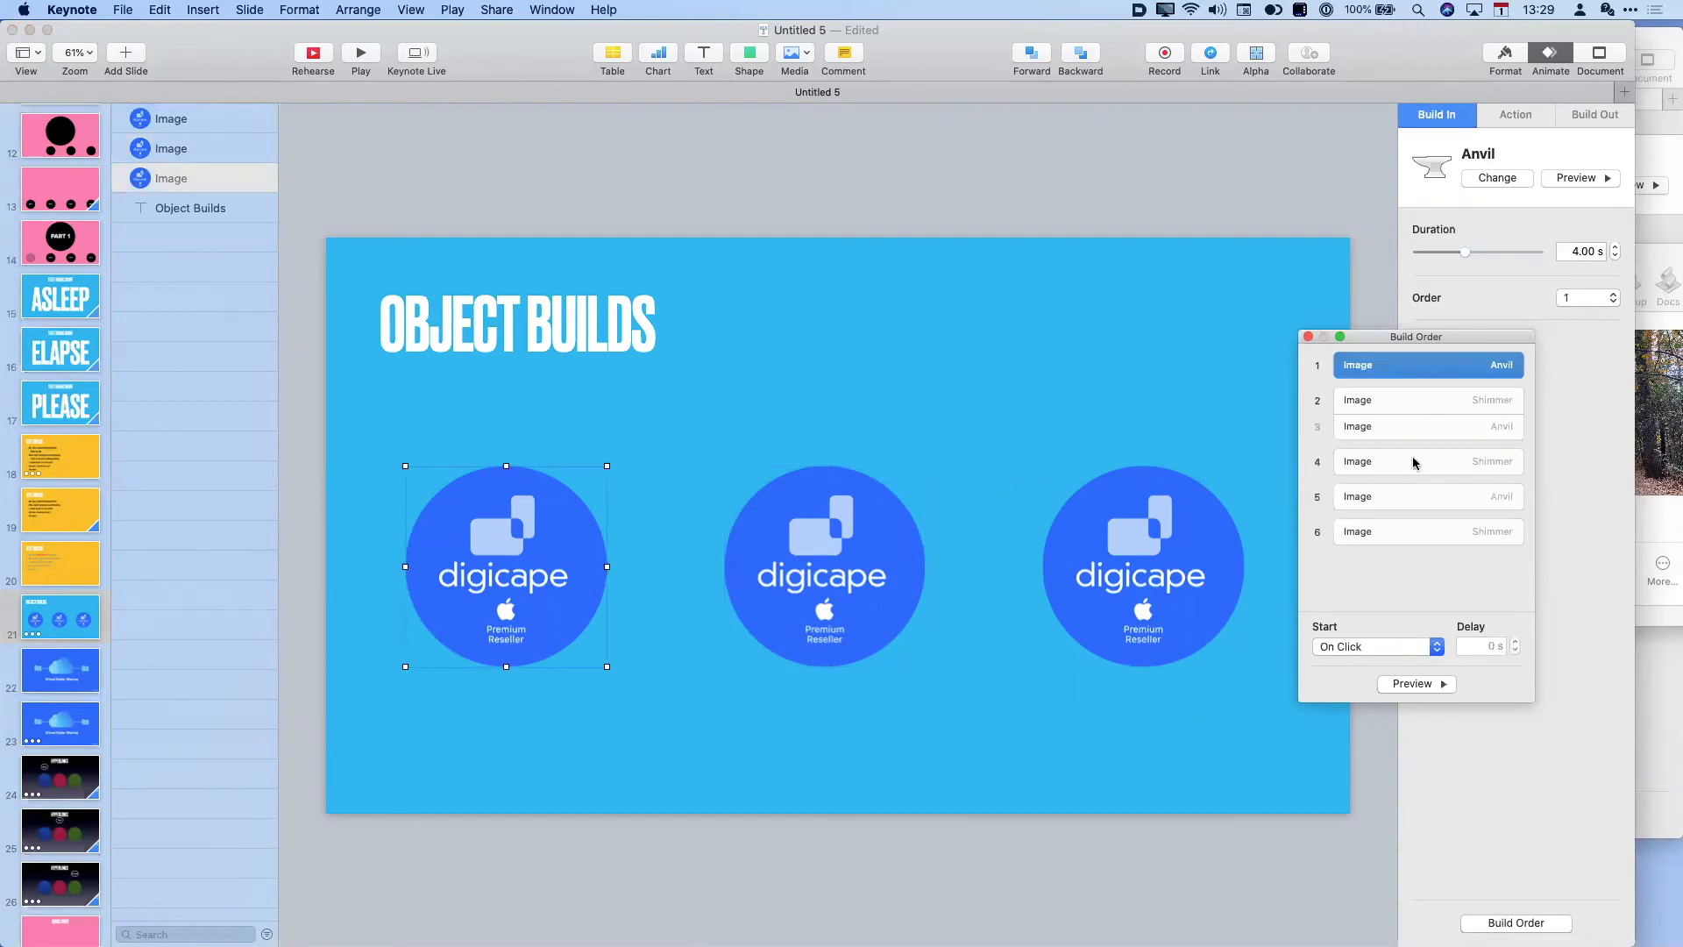
{"action": "left_click", "coordinate": [1395, 404]}
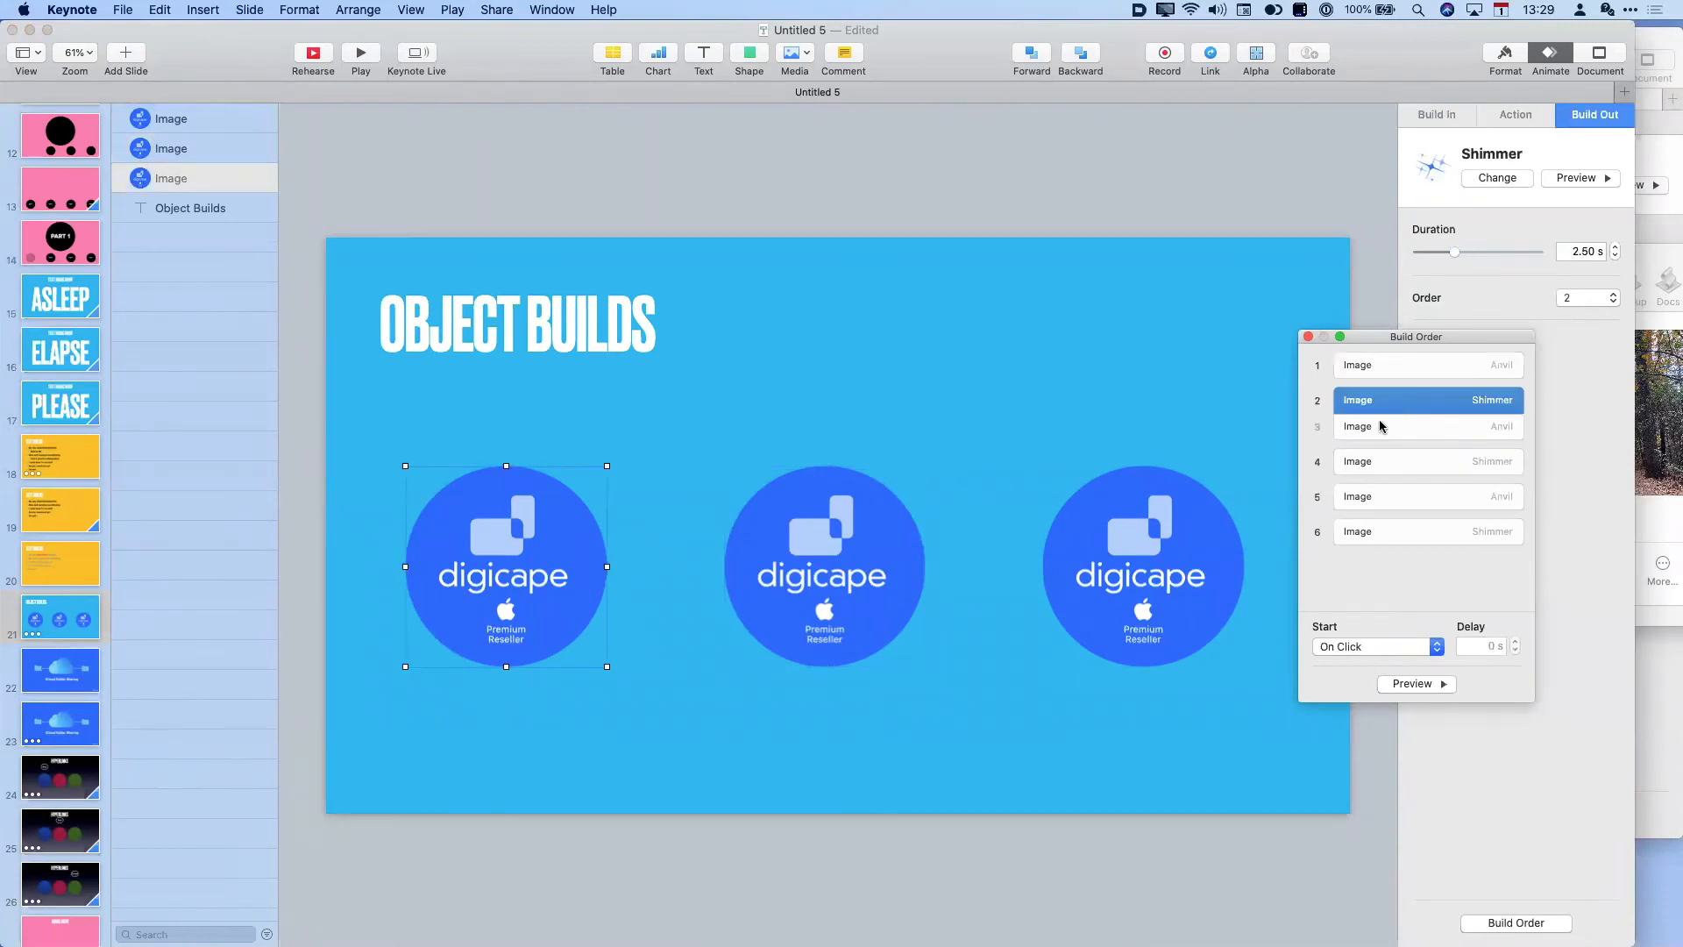
{"action": "left_click", "coordinate": [1381, 429]}
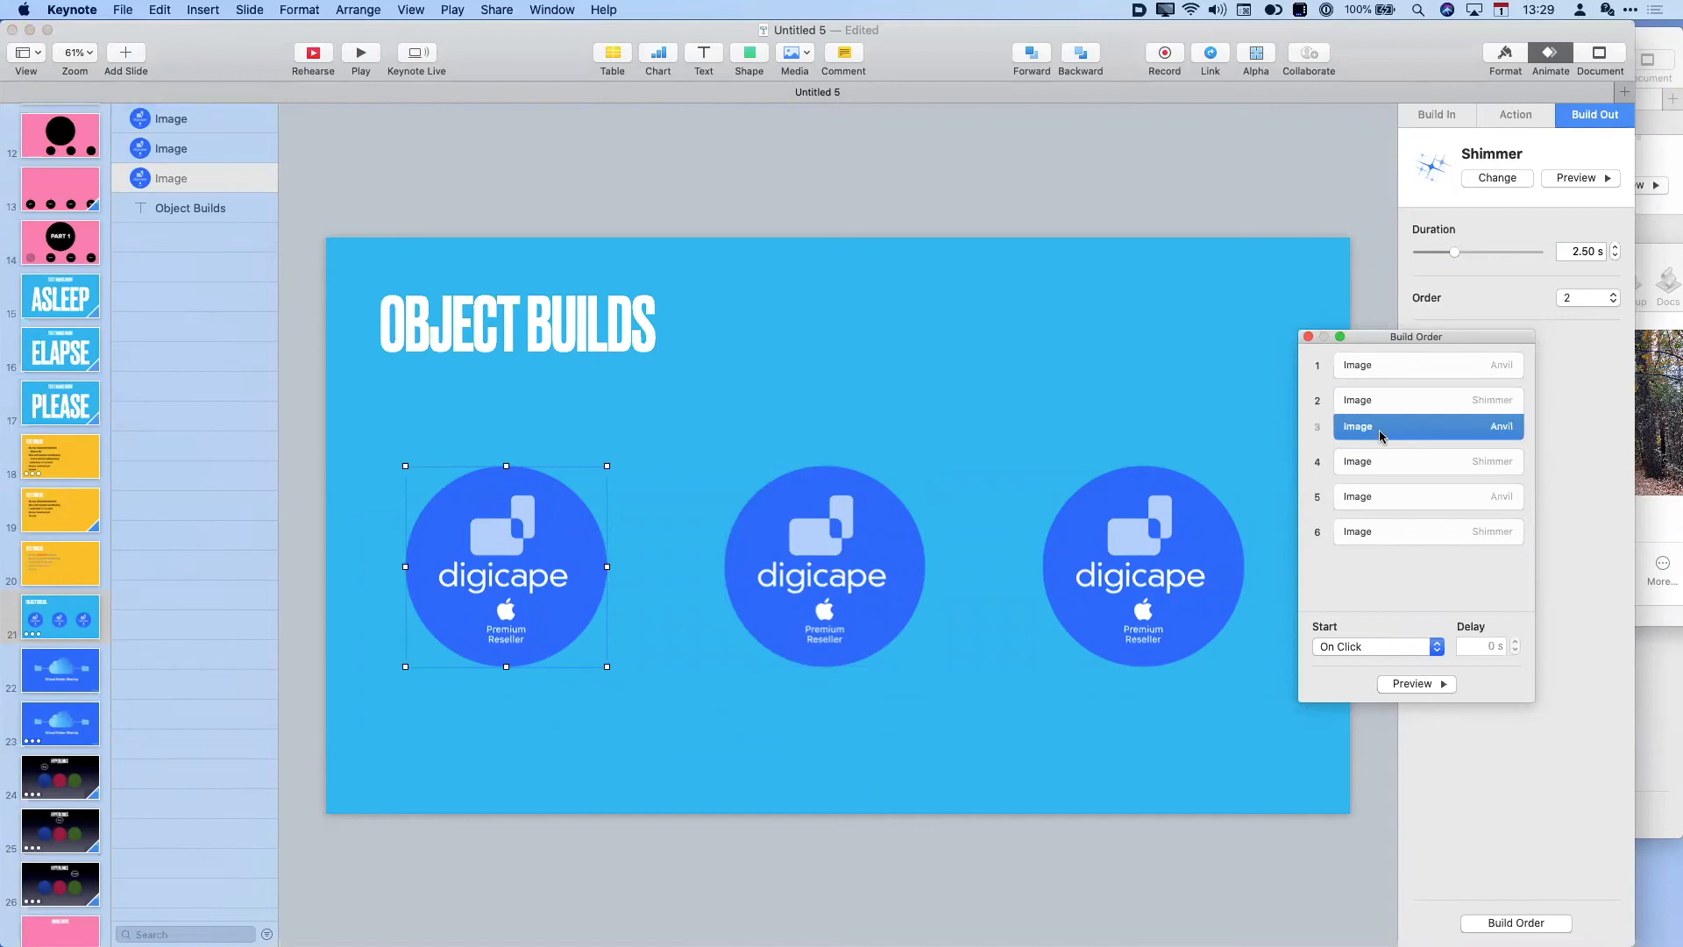
{"action": "left_click", "coordinate": [1358, 648]}
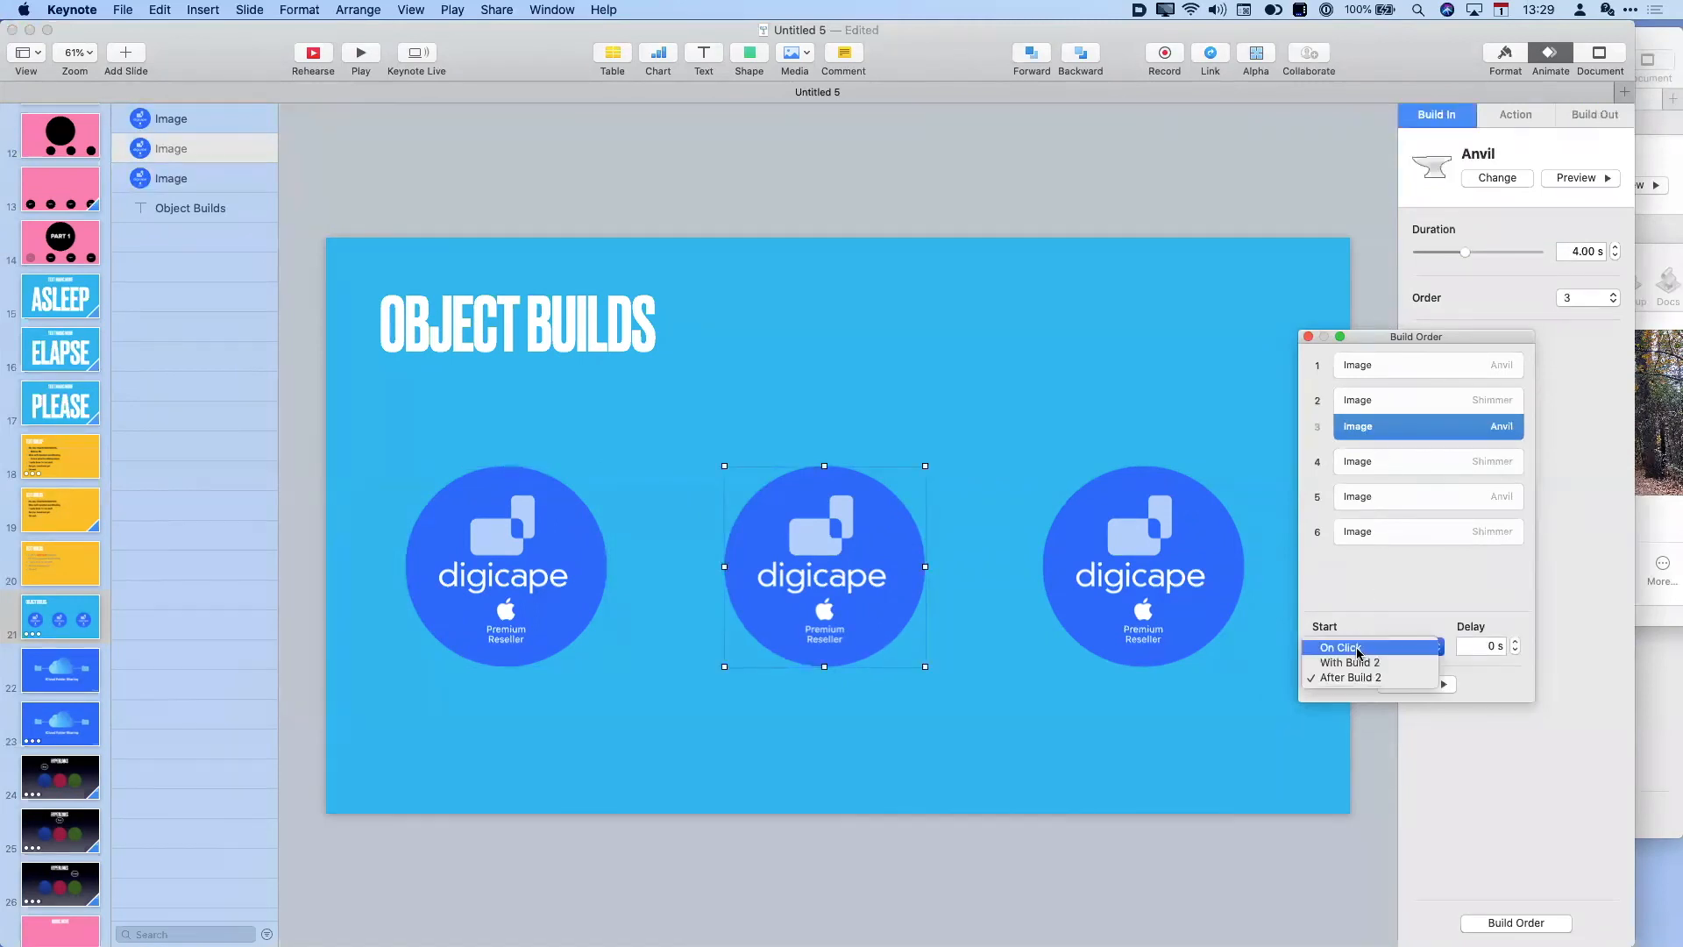
{"action": "left_click", "coordinate": [1358, 664]}
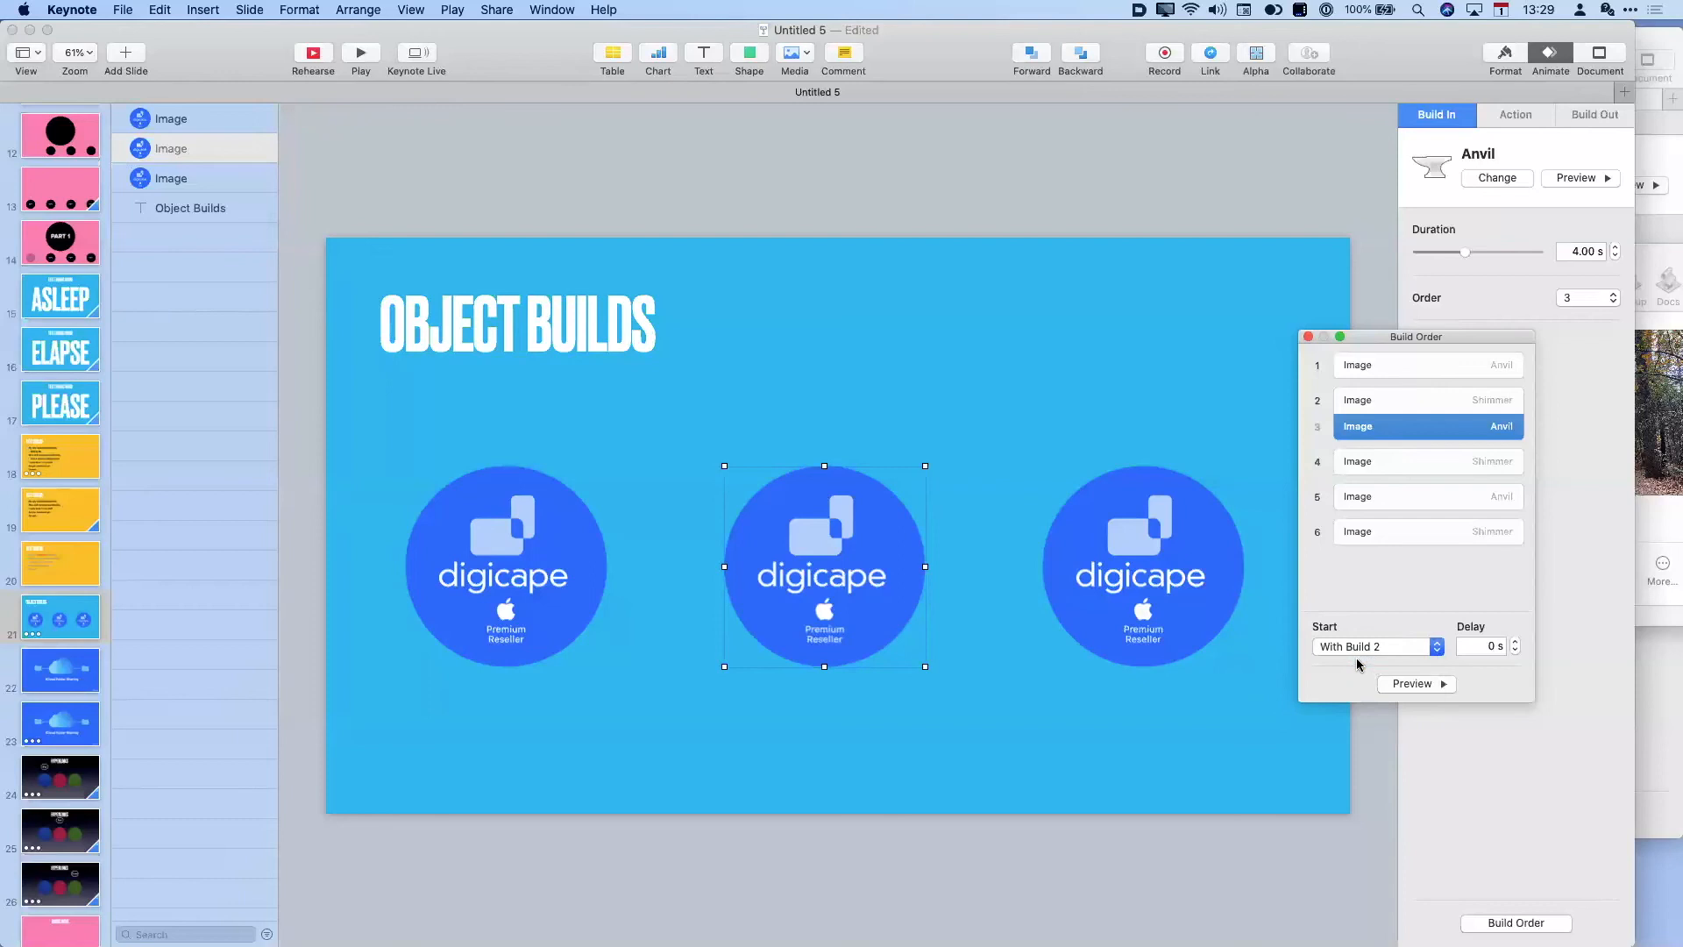
- Group the third logo's Anvil build-in with the middle logo's Shimmer, starting With Build 4, and play the slide
{"action": "left_click_drag", "start_coordinate": [1375, 497], "coordinate": [1374, 471]}
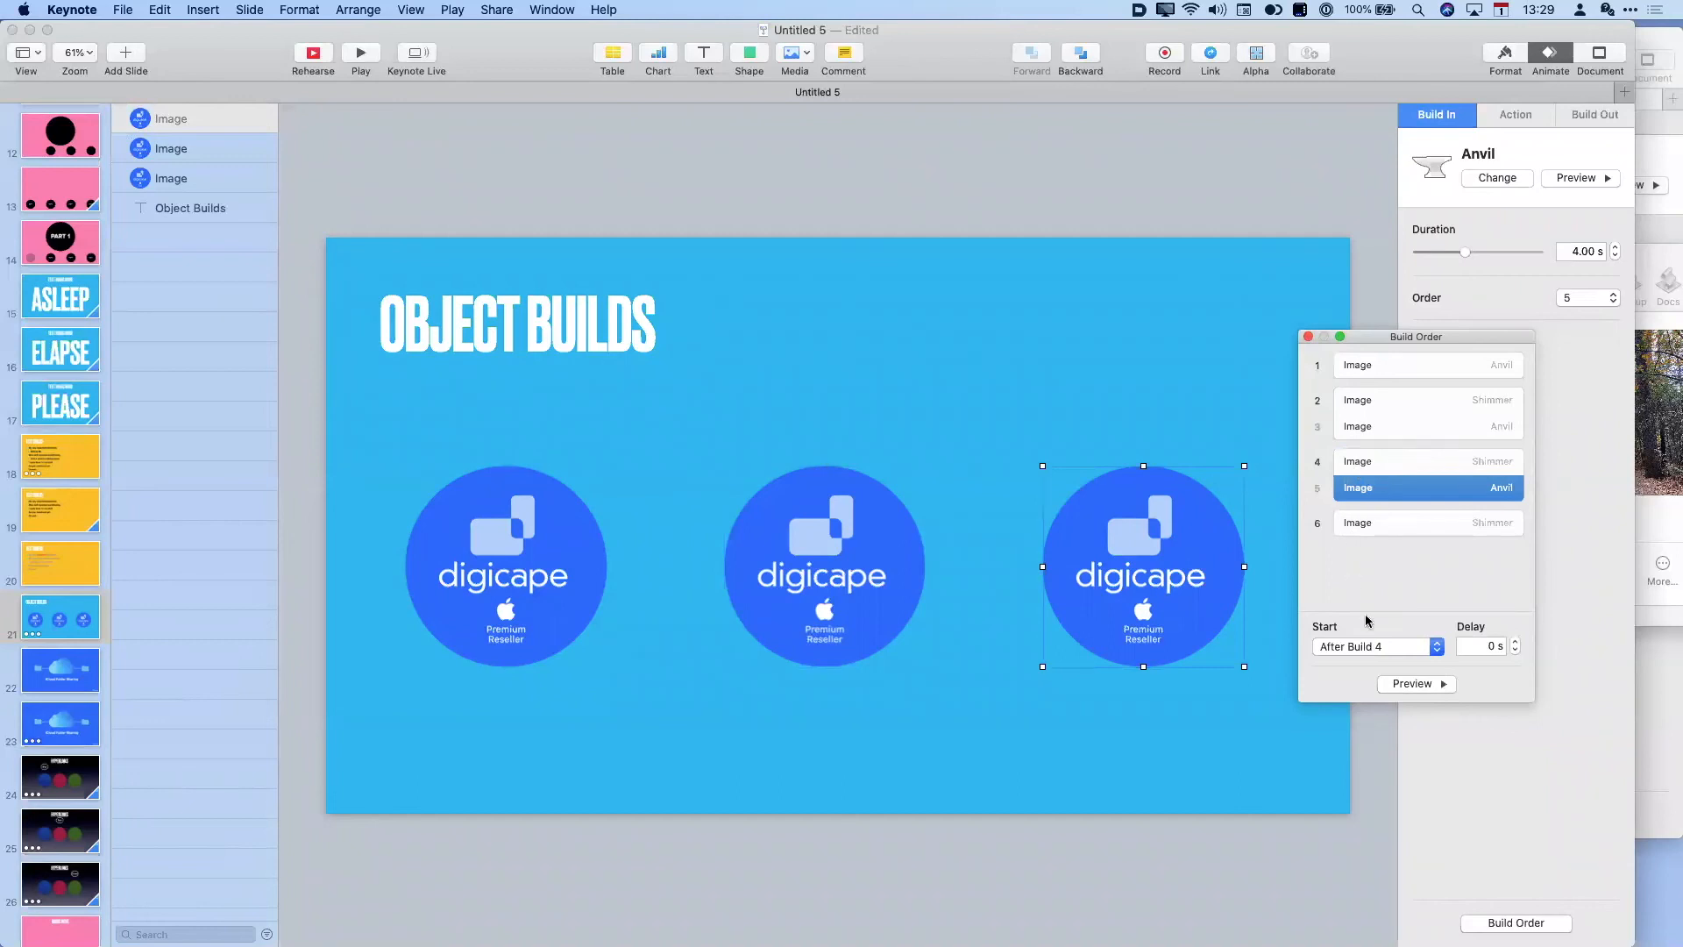
{"action": "left_click", "coordinate": [1385, 646]}
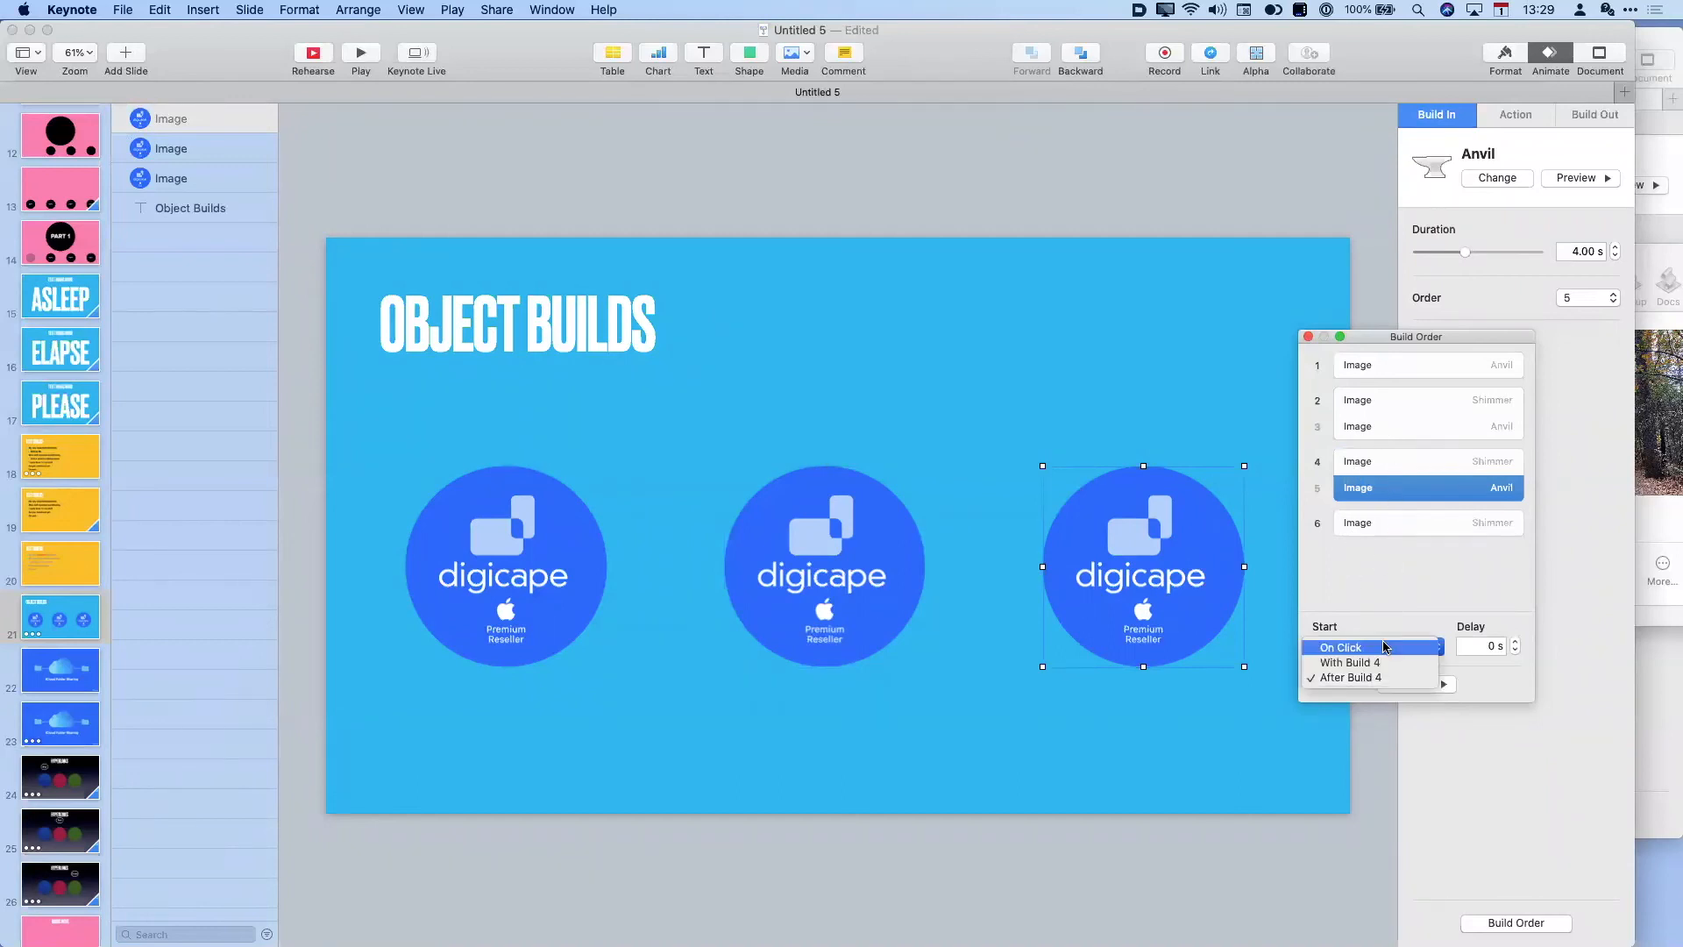
{"action": "left_click", "coordinate": [1383, 667]}
{"action": "left_click", "coordinate": [1245, 759]}
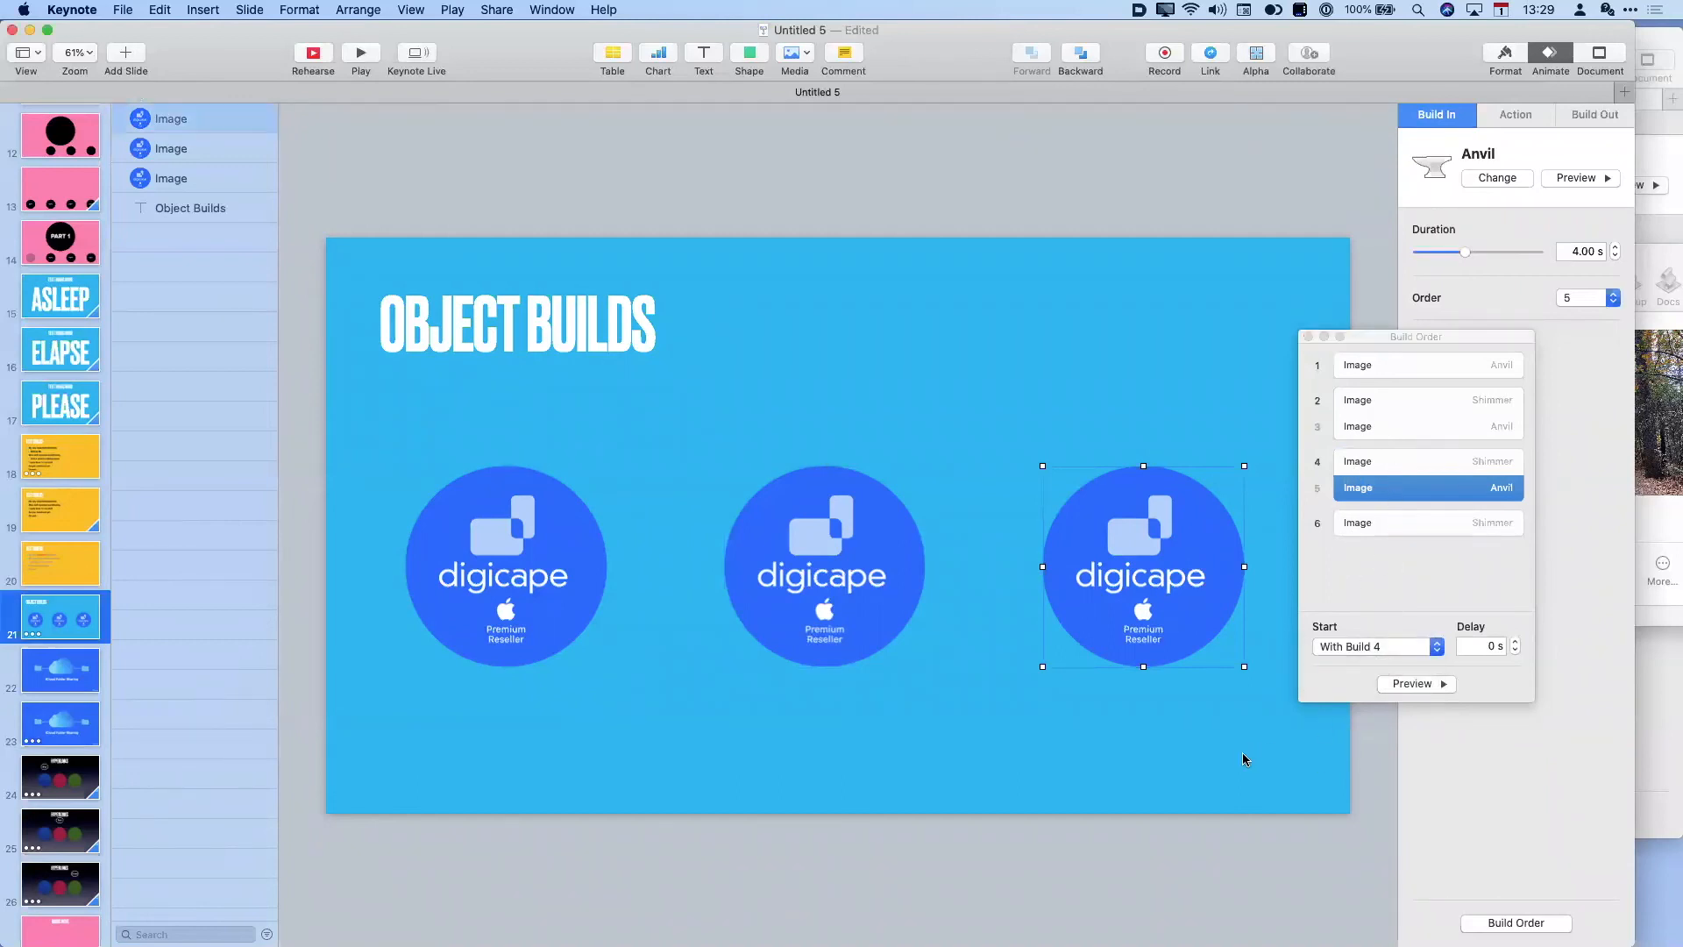
{"action": "left_click", "coordinate": [361, 55]}
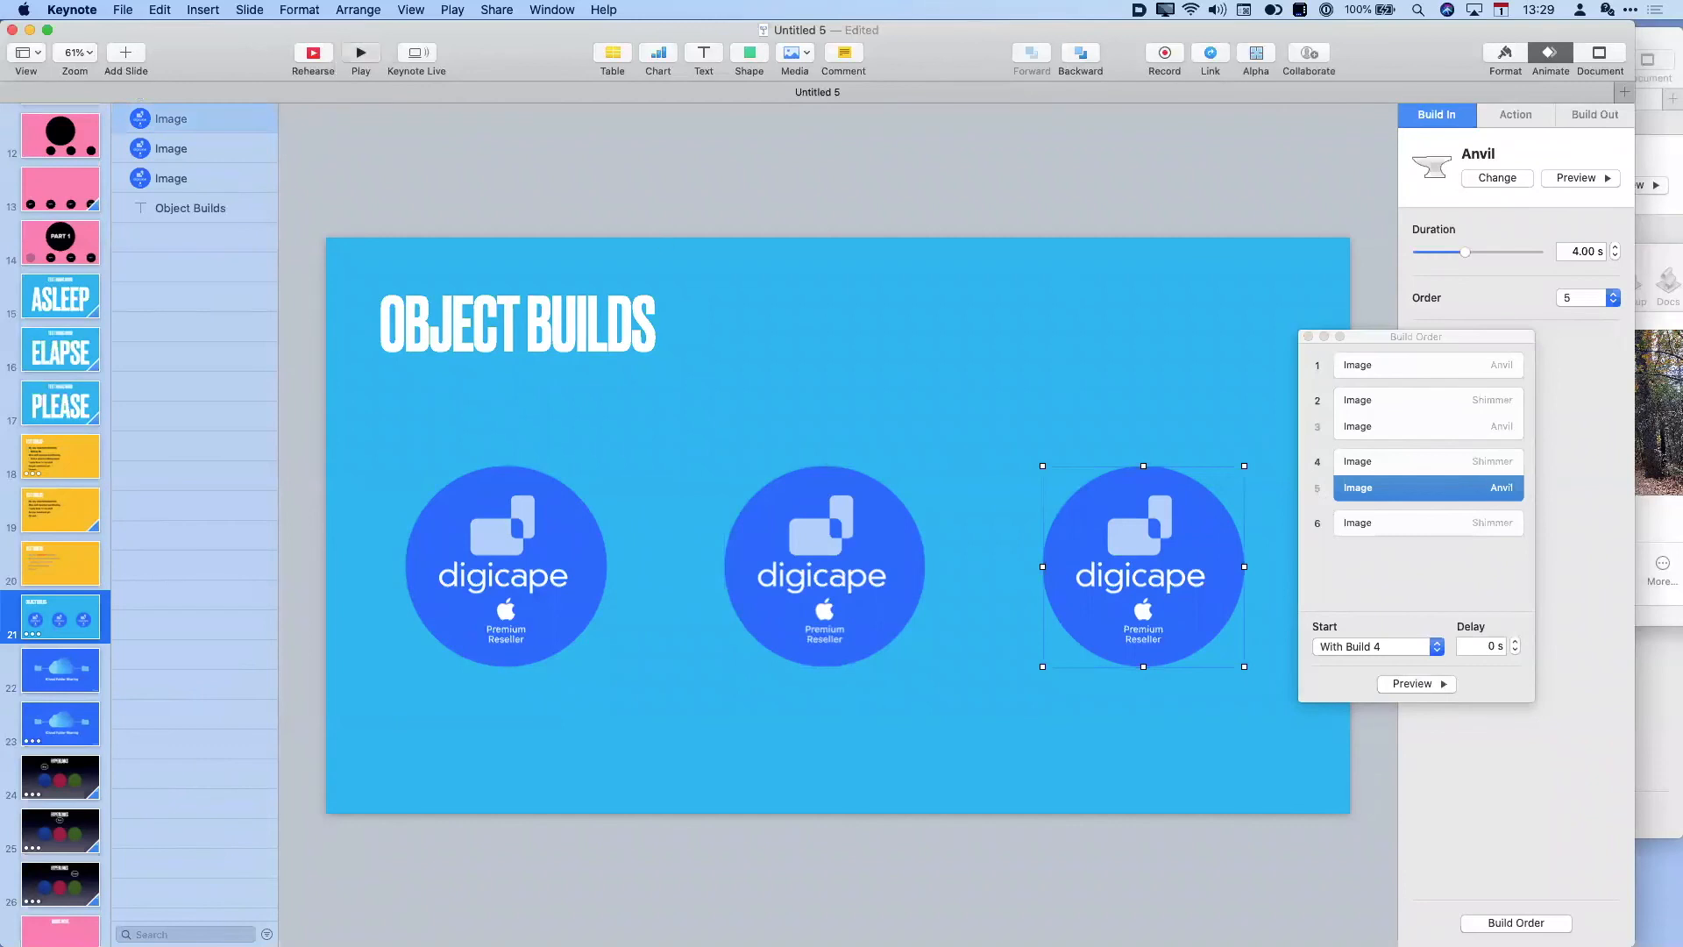
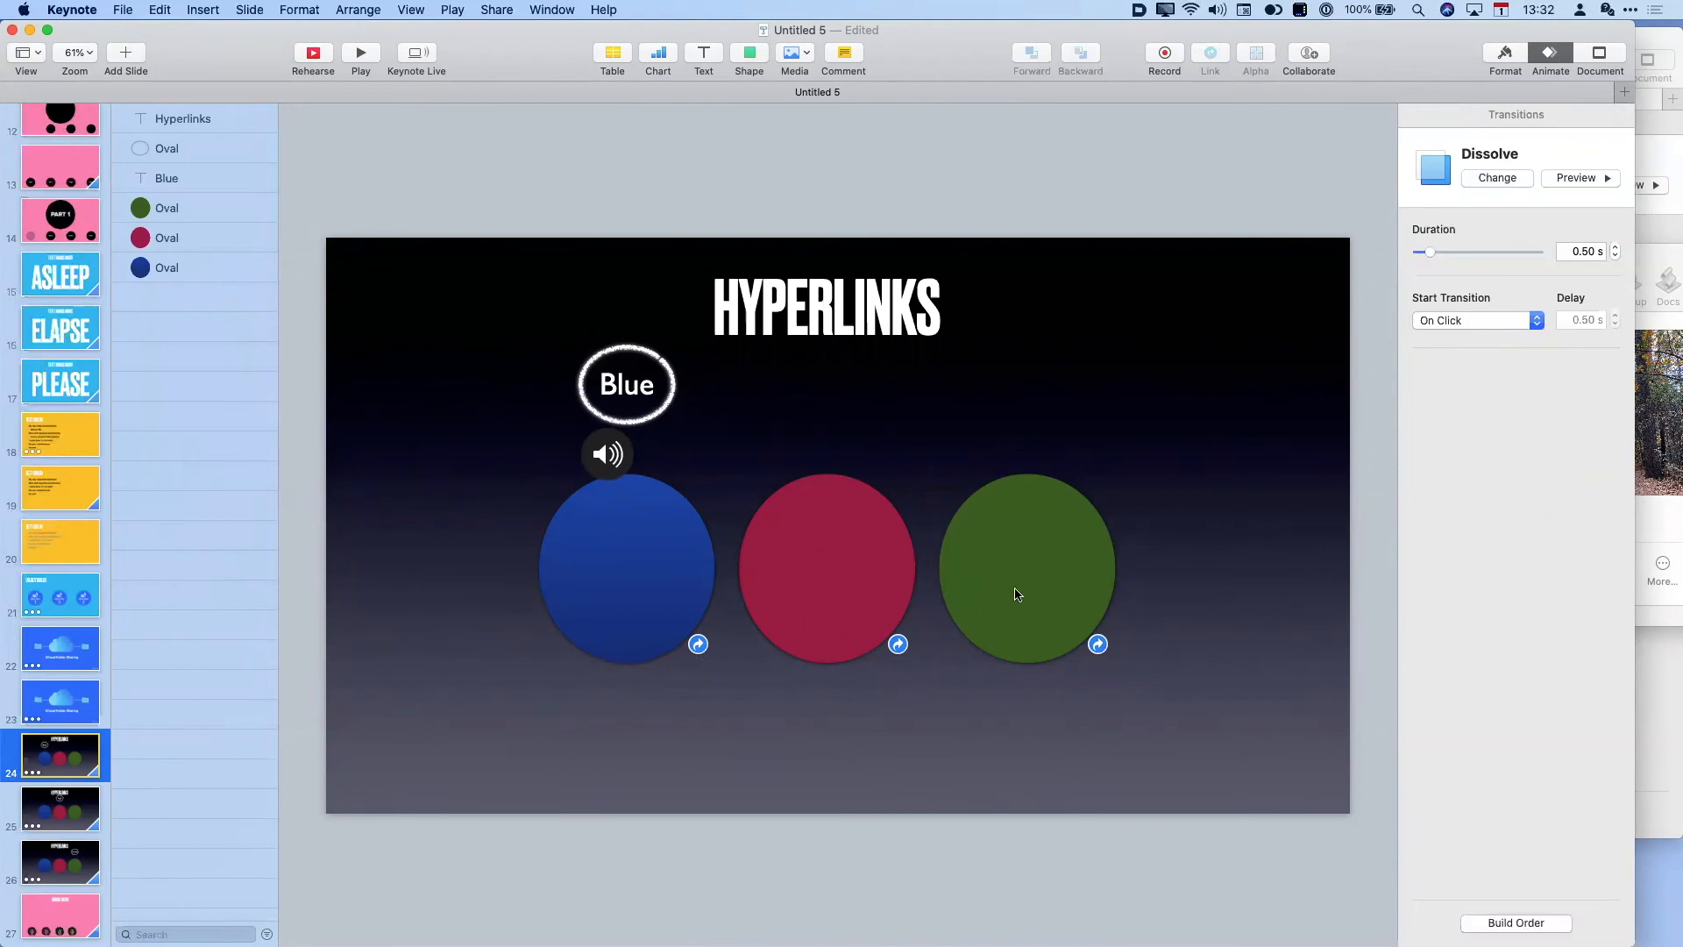
- Look through the three Hyperlinks slides and inspect the blue circle's link settings on slide 24
{"action": "left_click", "coordinate": [36, 820]}
{"action": "left_click", "coordinate": [72, 852]}
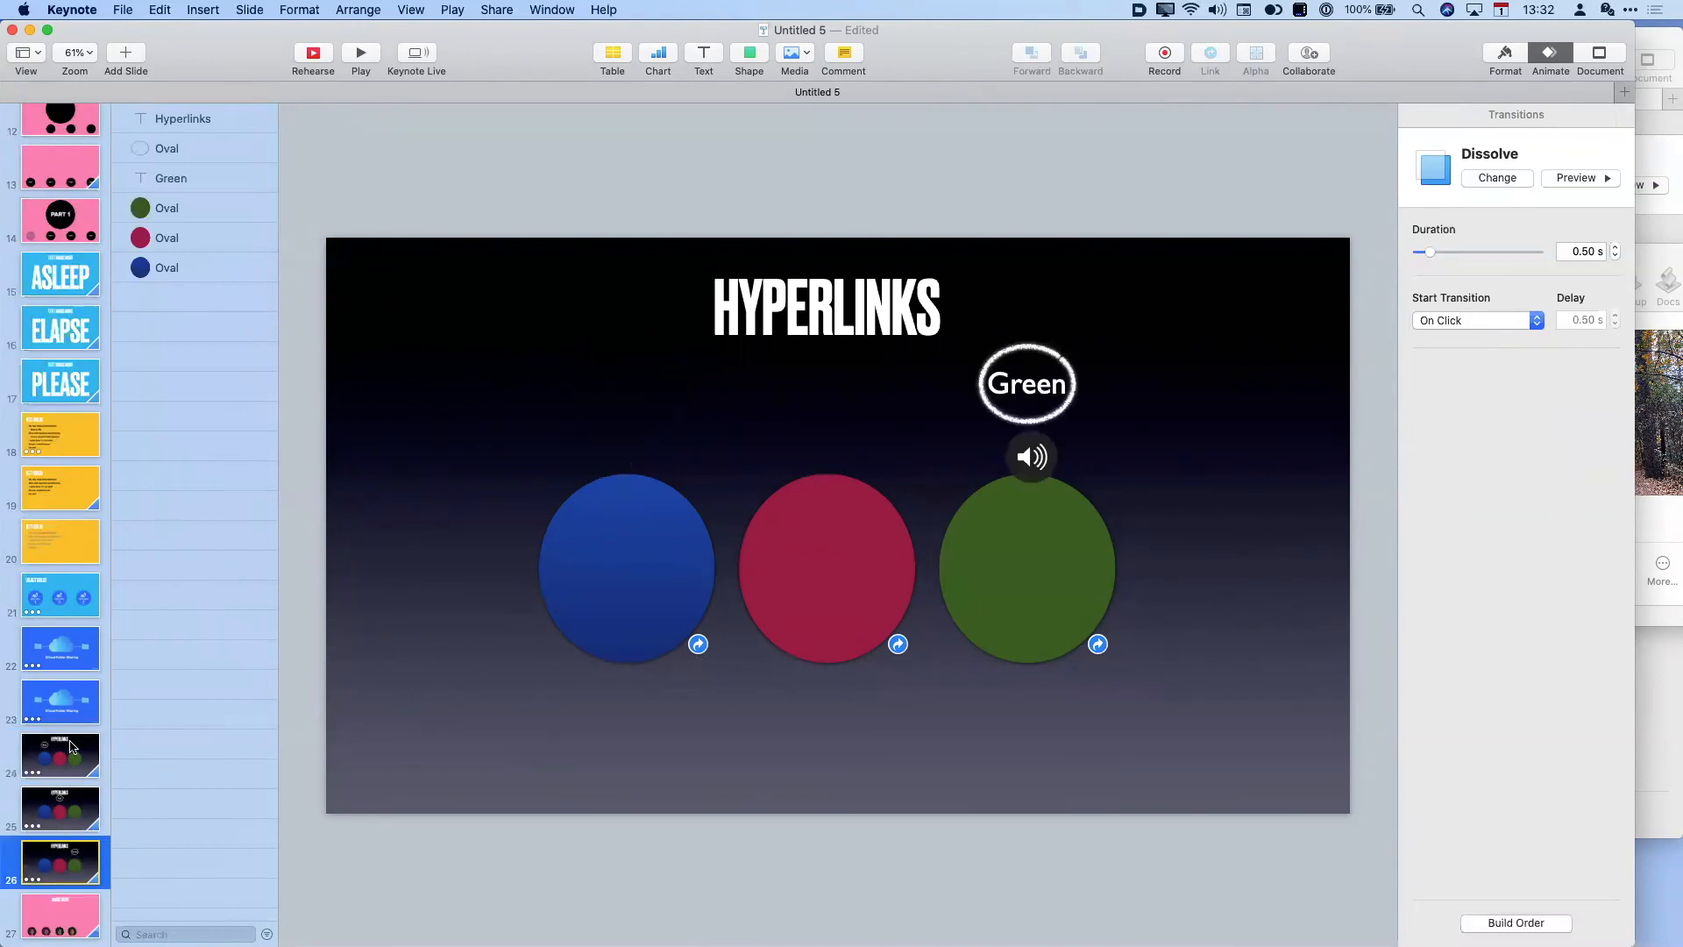
{"action": "left_click", "coordinate": [74, 747]}
{"action": "left_click", "coordinate": [698, 644]}
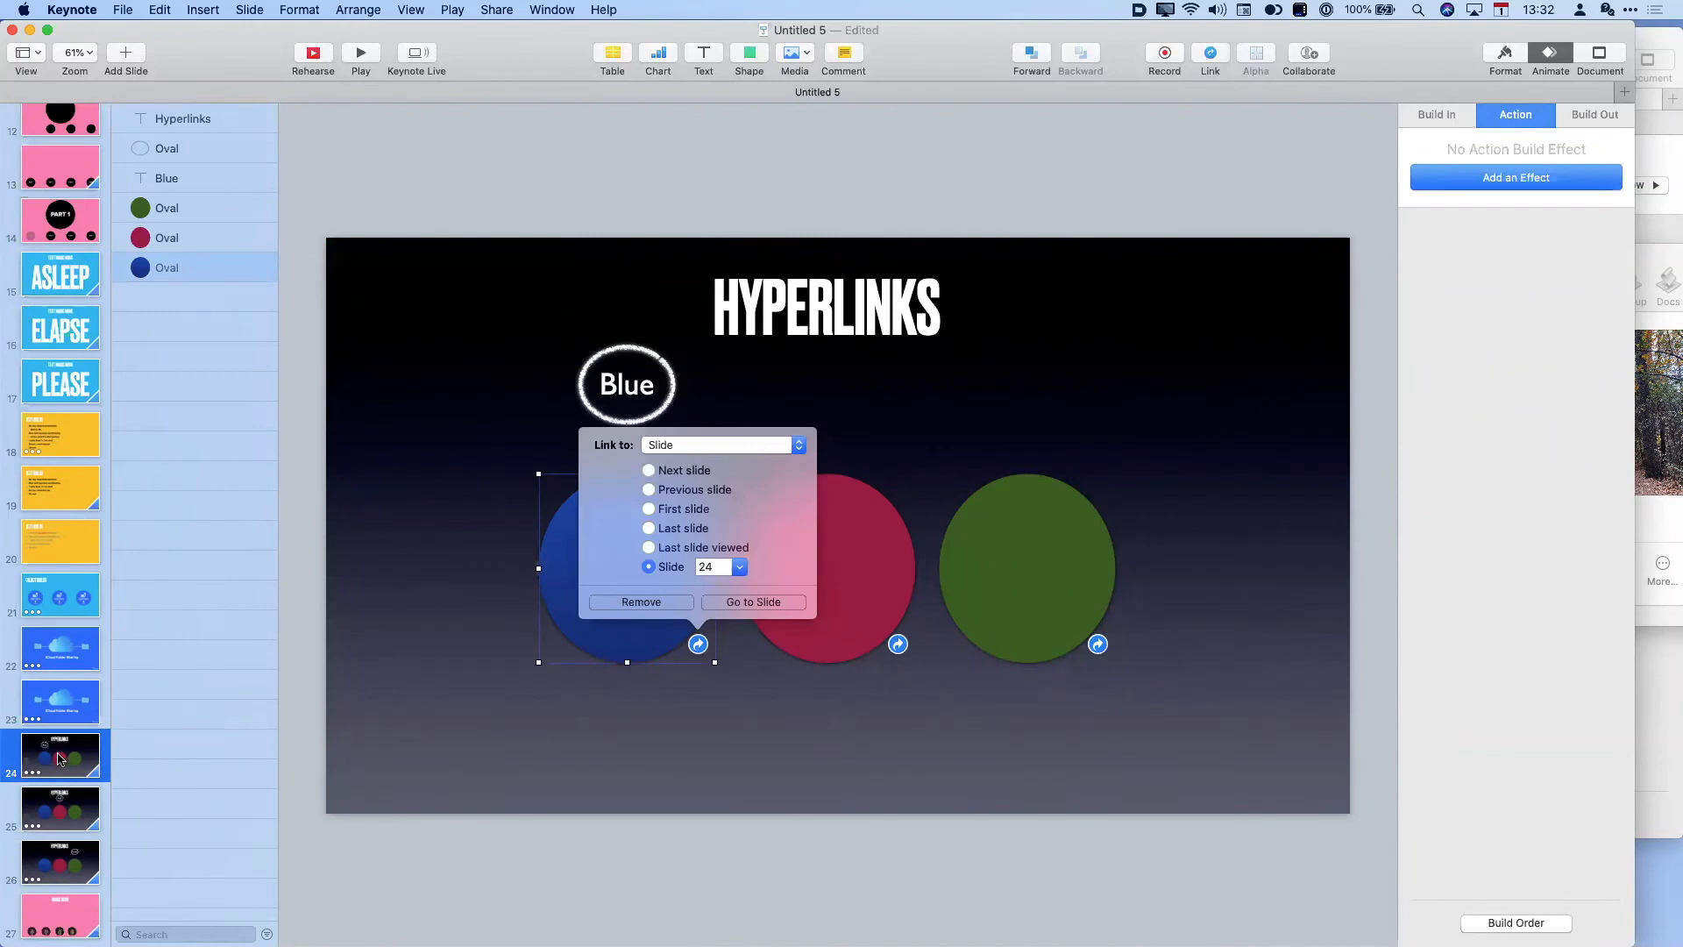
- Compare Hyperlinks slides 24 and 25, and inspect the red circle's link settings on both
{"action": "left_click", "coordinate": [69, 807]}
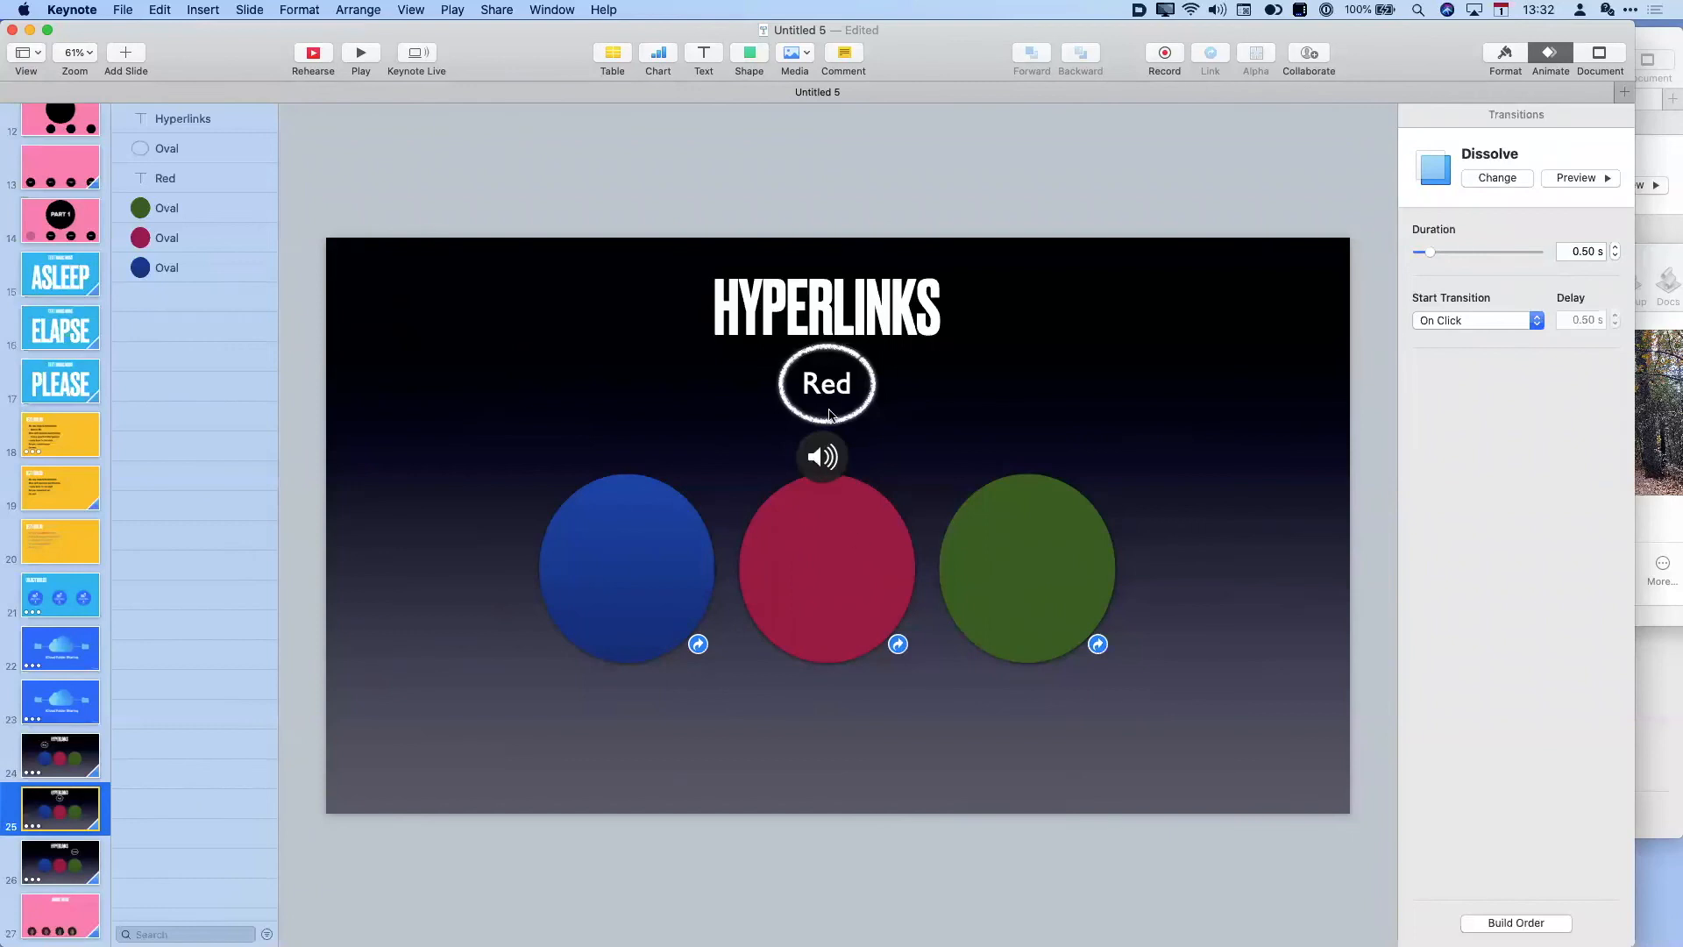
{"action": "left_click", "coordinate": [59, 756]}
{"action": "left_click", "coordinate": [61, 820]}
{"action": "left_click", "coordinate": [898, 645]}
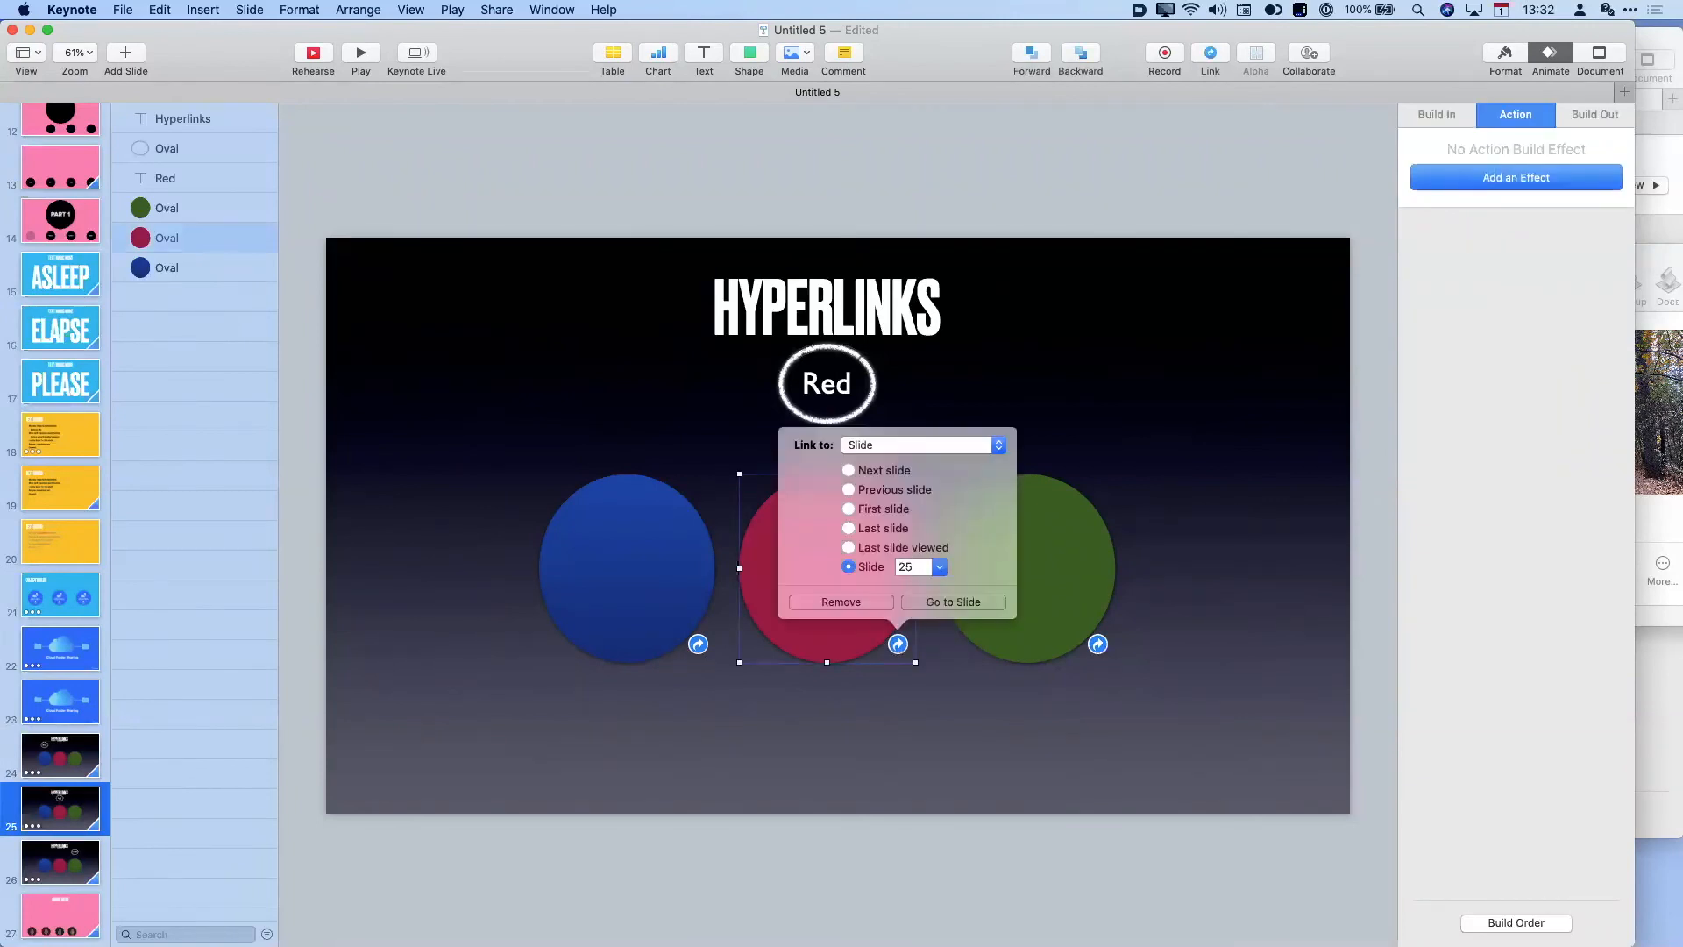
{"action": "left_click", "coordinate": [44, 763]}
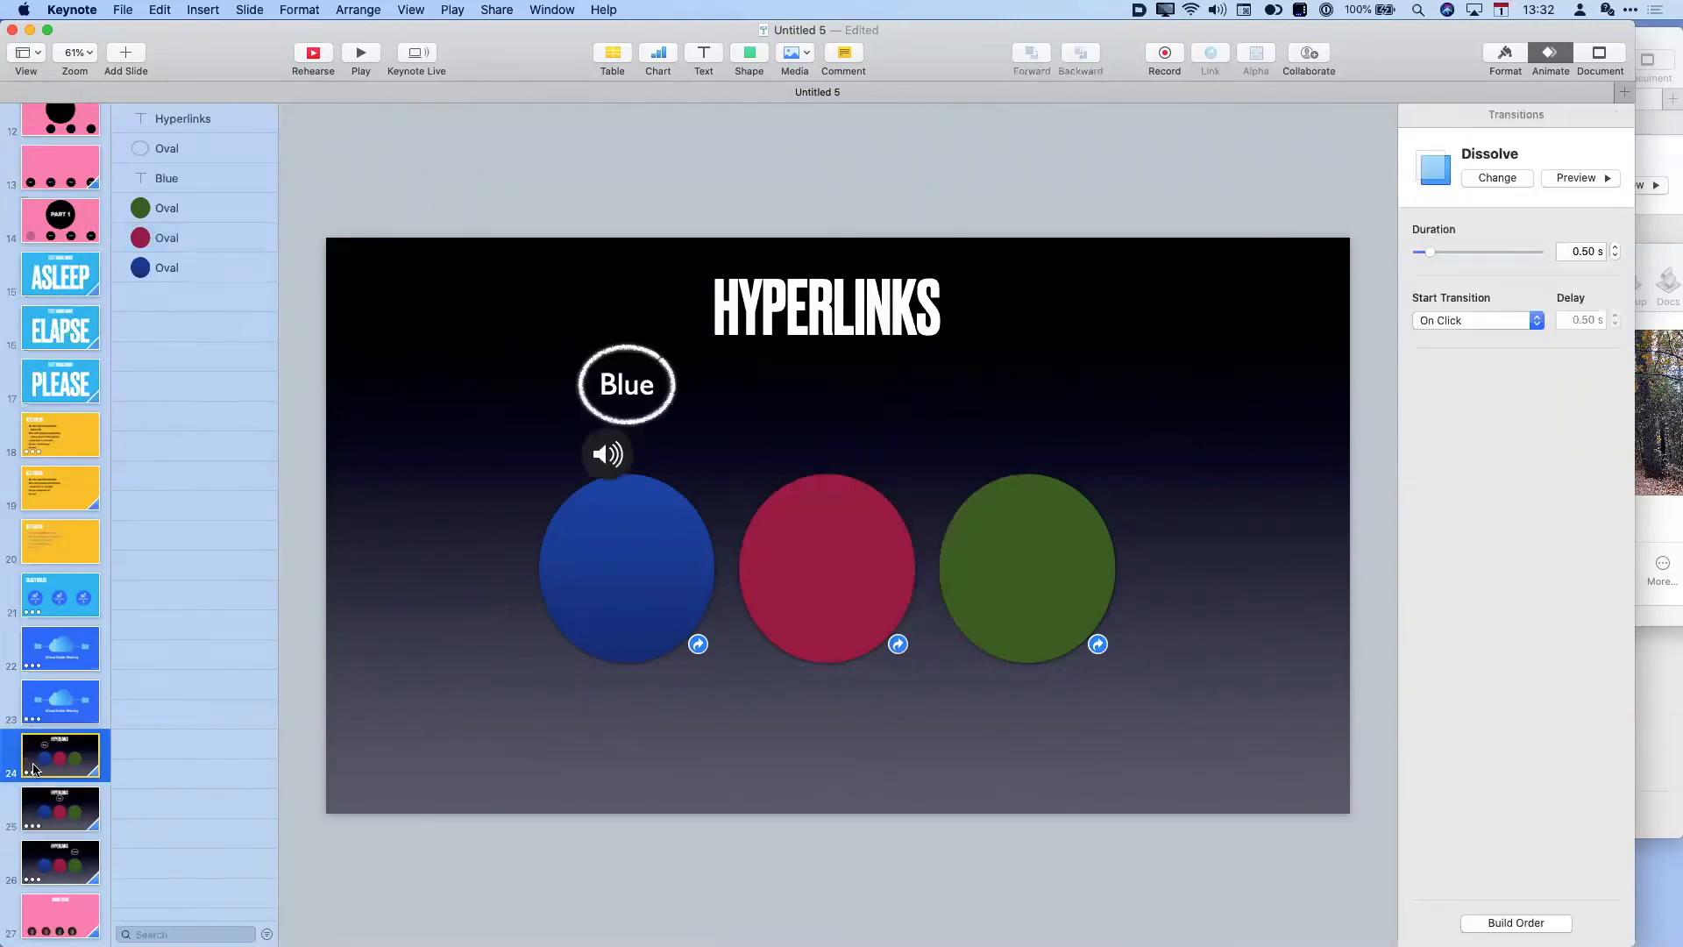
{"action": "left_click", "coordinate": [898, 646]}
{"action": "left_click", "coordinate": [858, 740]}
- Remove the link from the green circle on slide 26
{"action": "left_click", "coordinate": [84, 864]}
{"action": "left_click", "coordinate": [1097, 644]}
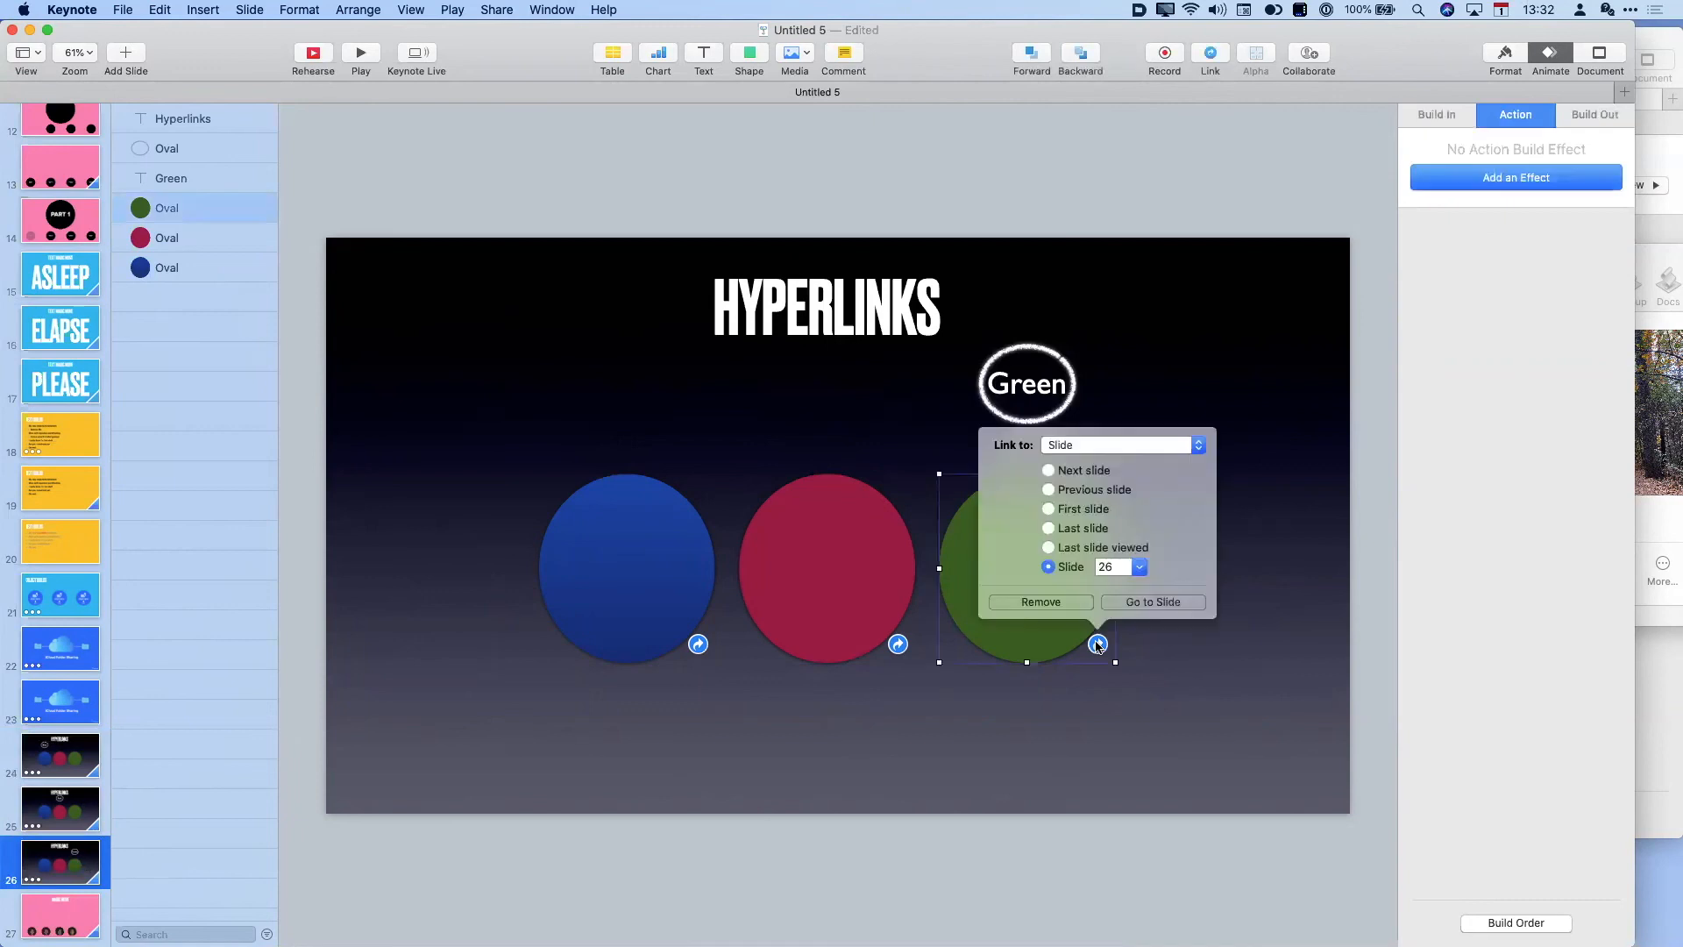
{"action": "left_click", "coordinate": [1072, 605]}
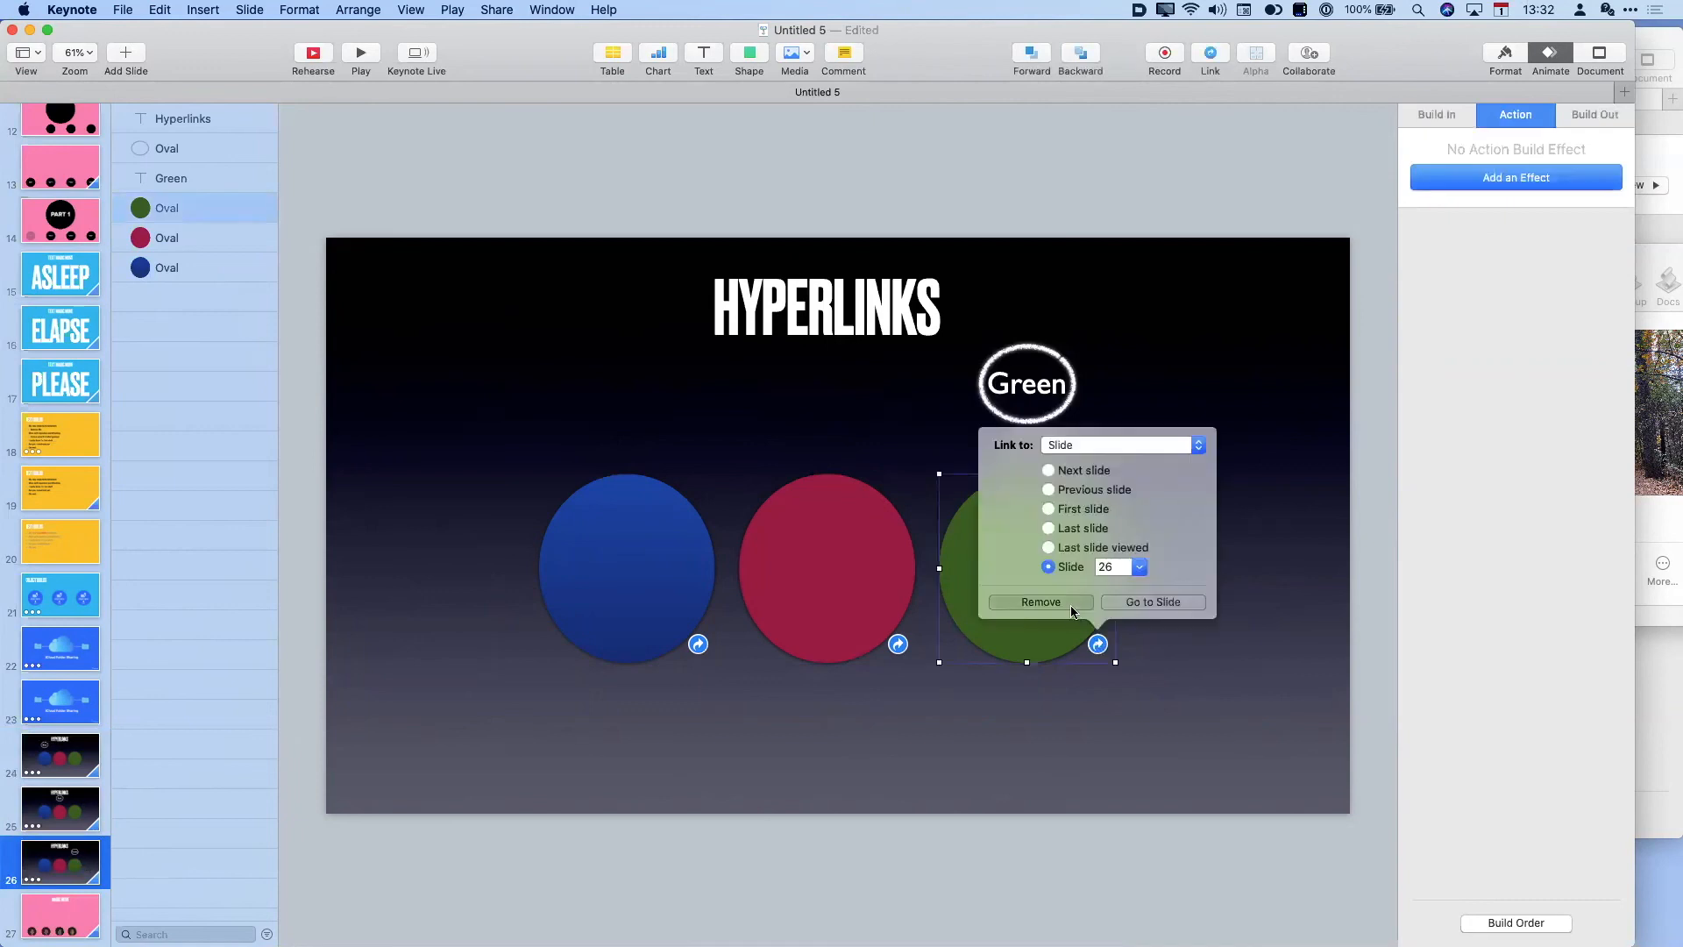
{"action": "left_click", "coordinate": [1138, 718]}
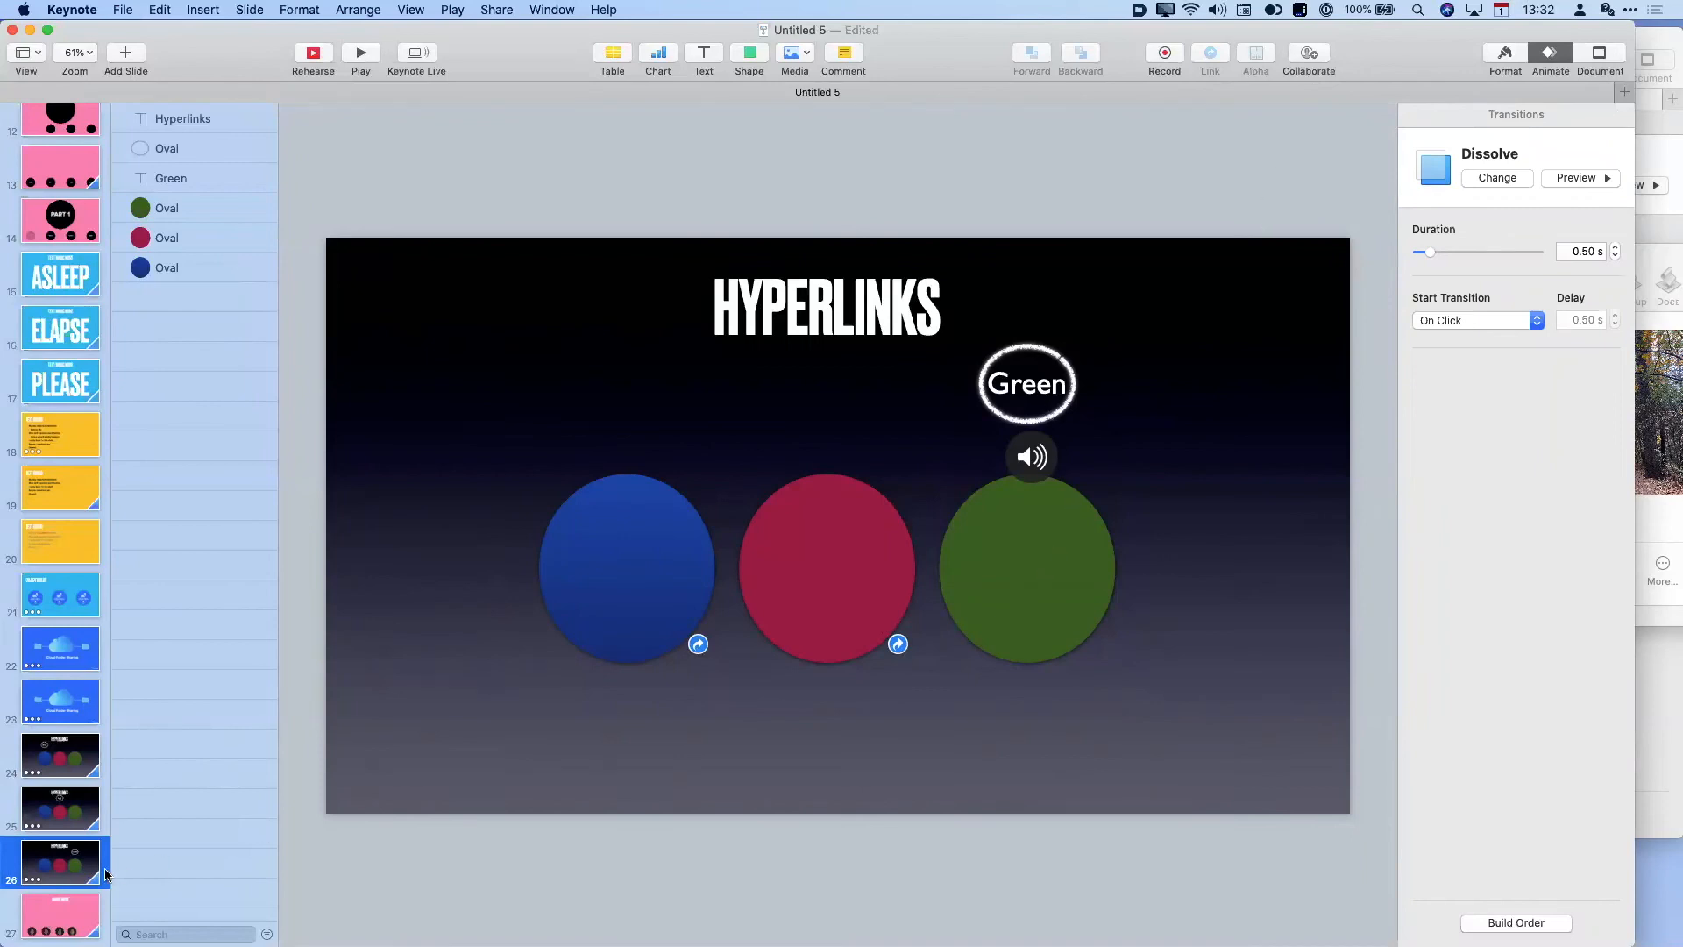
- Add a slide link to the green circle on slide 26 and set its target to slide 26
{"action": "left_click", "coordinate": [1051, 584]}
{"action": "right_click", "coordinate": [1051, 584]}
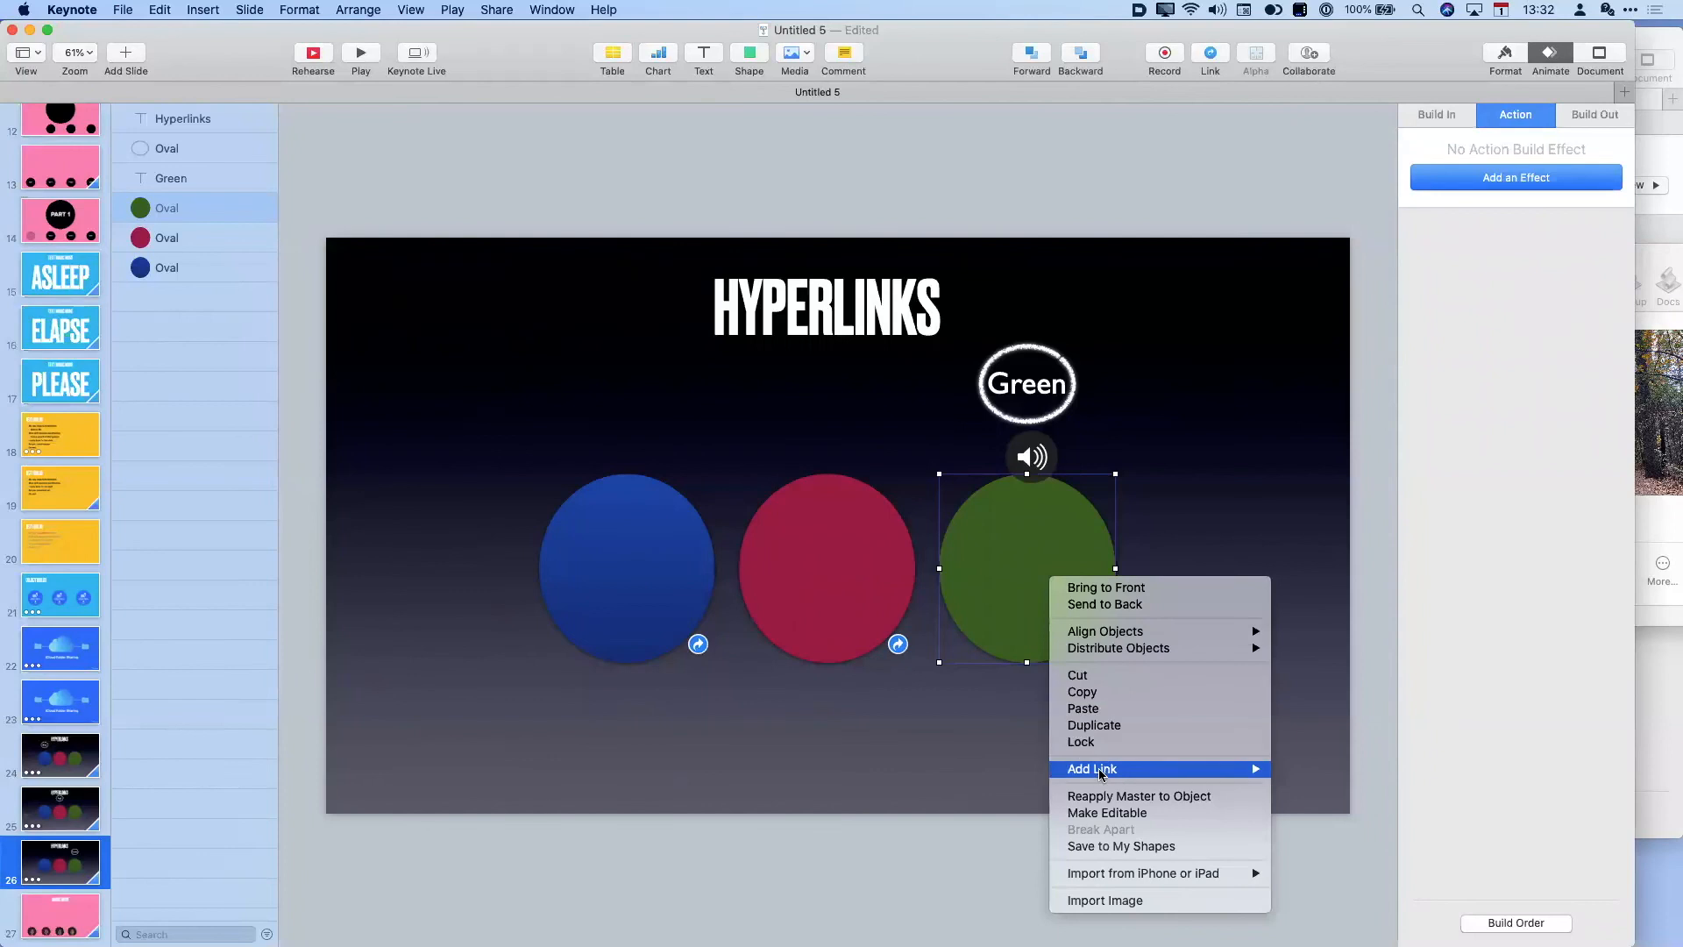
{"action": "mouse_move", "coordinate": [1104, 775]}
{"action": "left_click", "coordinate": [1326, 768]}
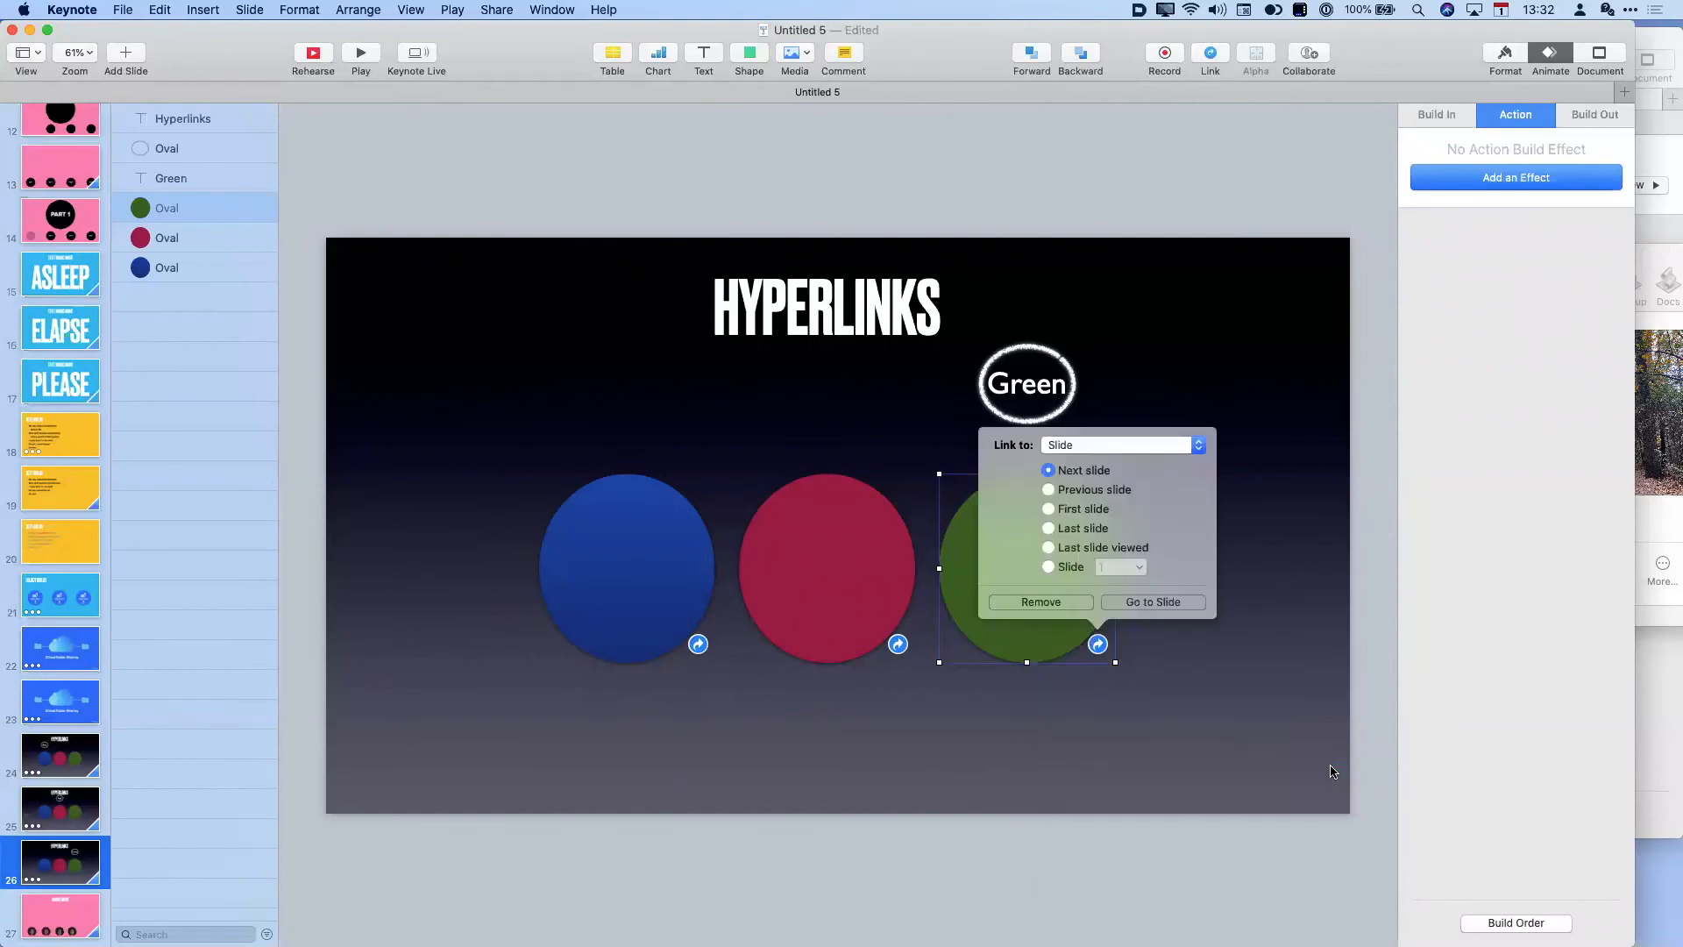
{"action": "left_click", "coordinate": [1048, 566]}
{"action": "left_click", "coordinate": [1089, 566]}
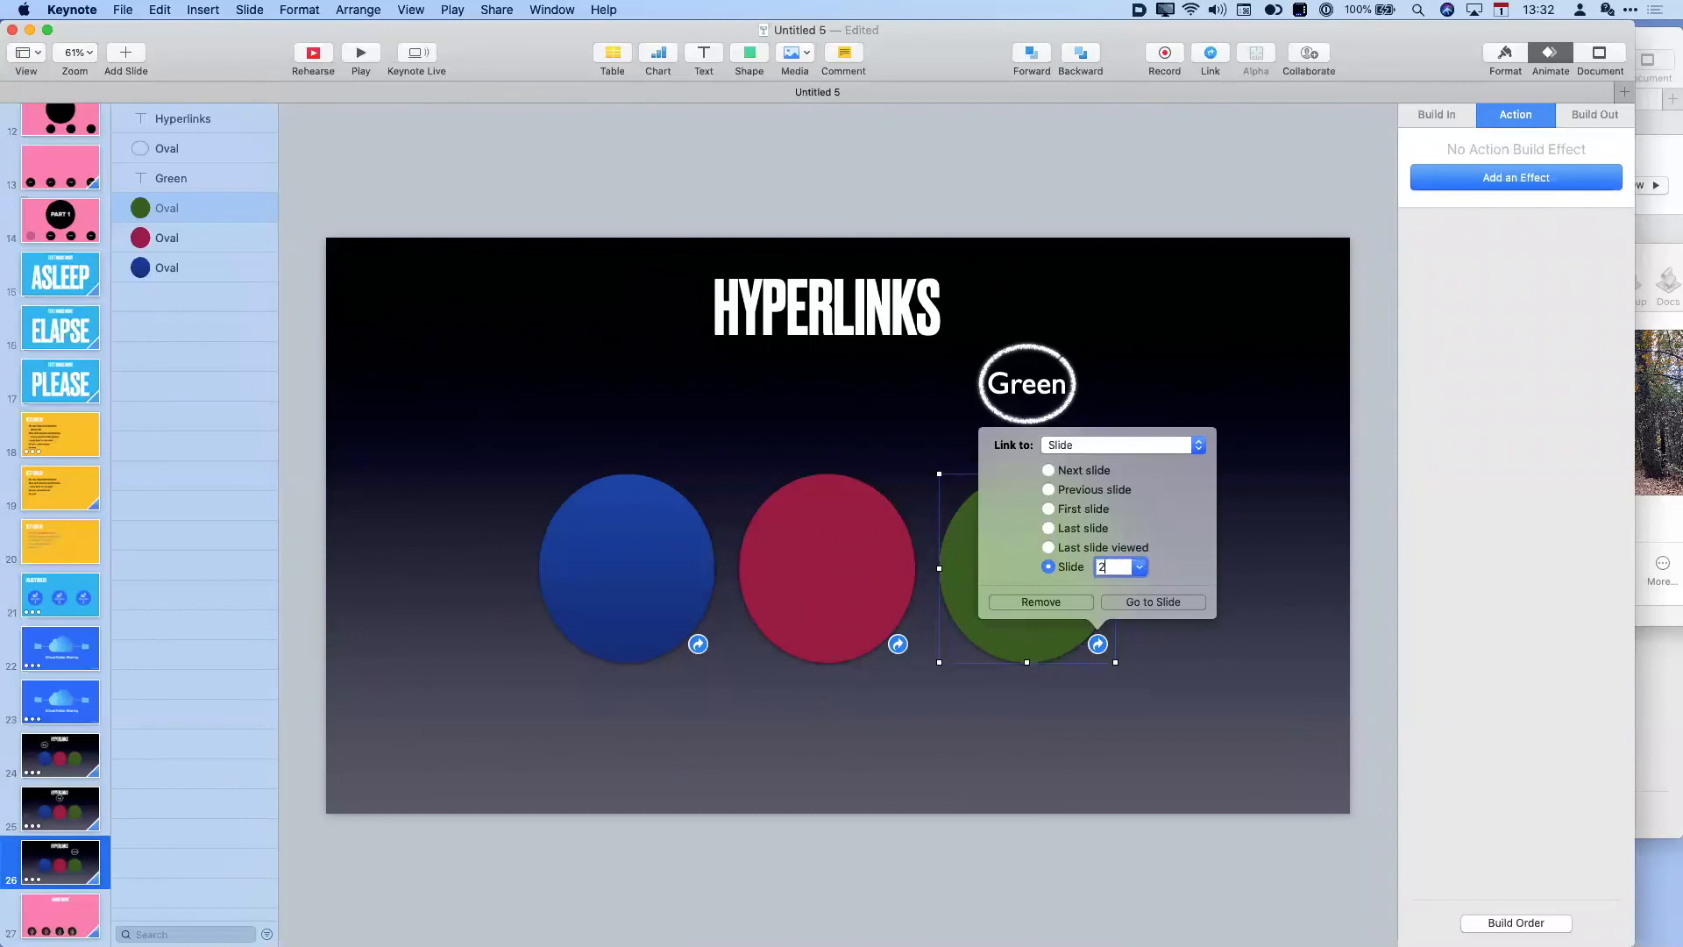
{"action": "type", "text": "26"}
{"action": "left_click", "coordinate": [1139, 567]}
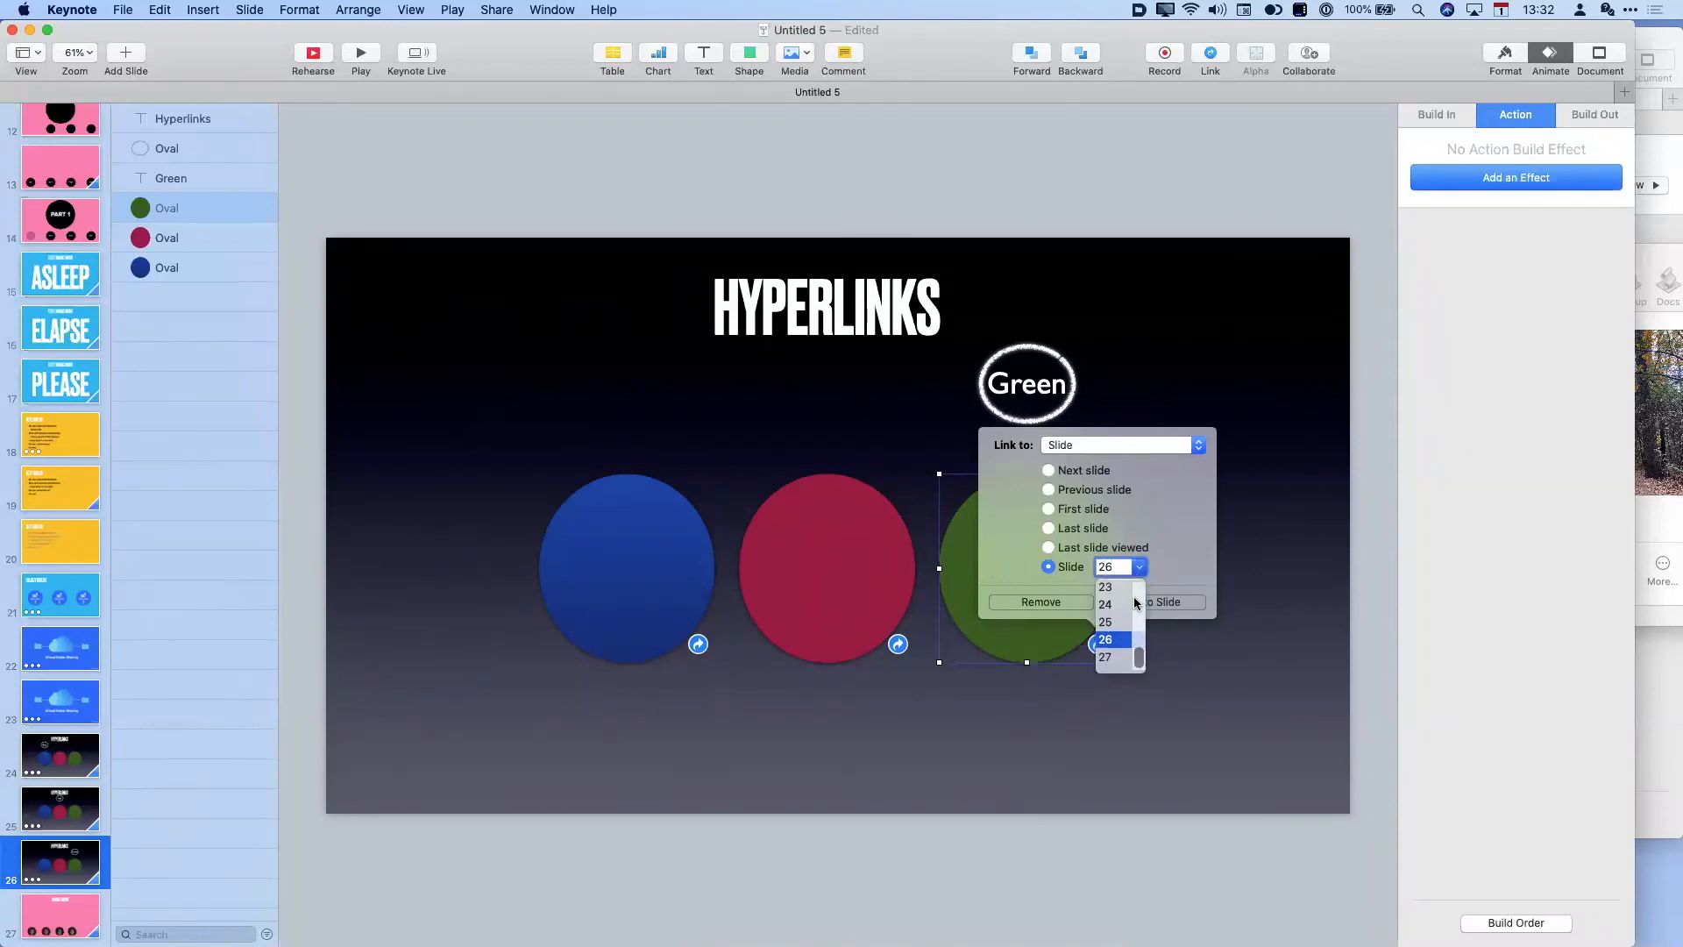
{"action": "left_click", "coordinate": [1233, 754]}
{"action": "left_click", "coordinate": [1228, 855]}
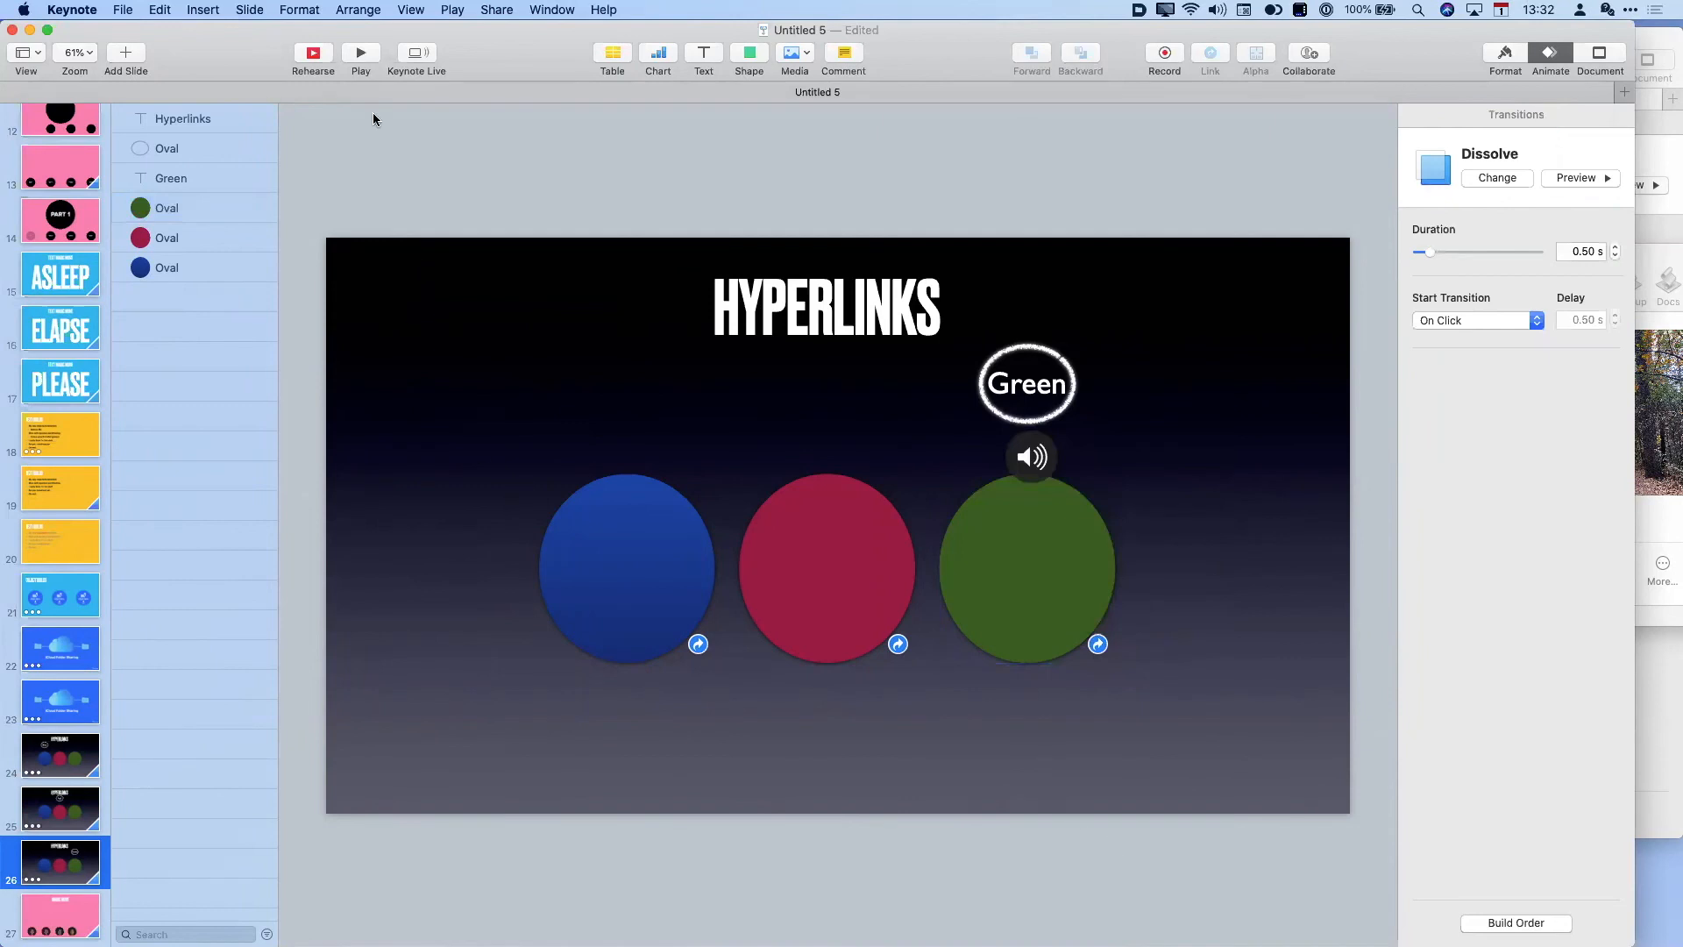
- Play the presentation from slide 26 and test the red, blue and green circle links in varying order, ending on blue
{"action": "left_click", "coordinate": [360, 55]}
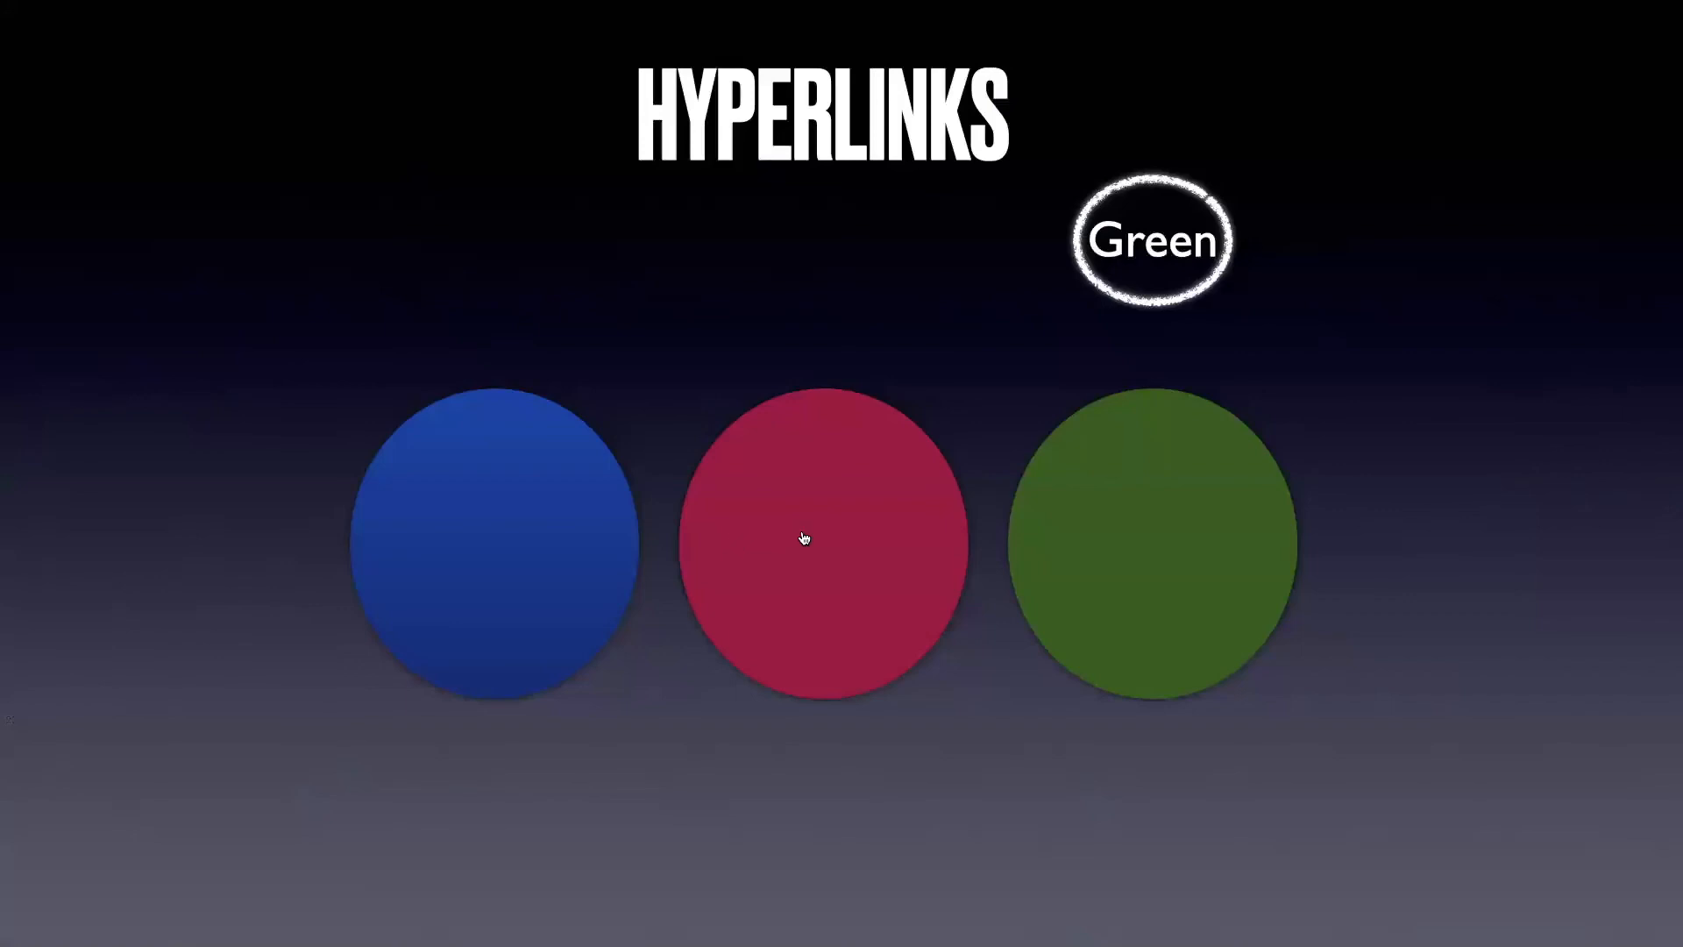
{"action": "left_click", "coordinate": [804, 539]}
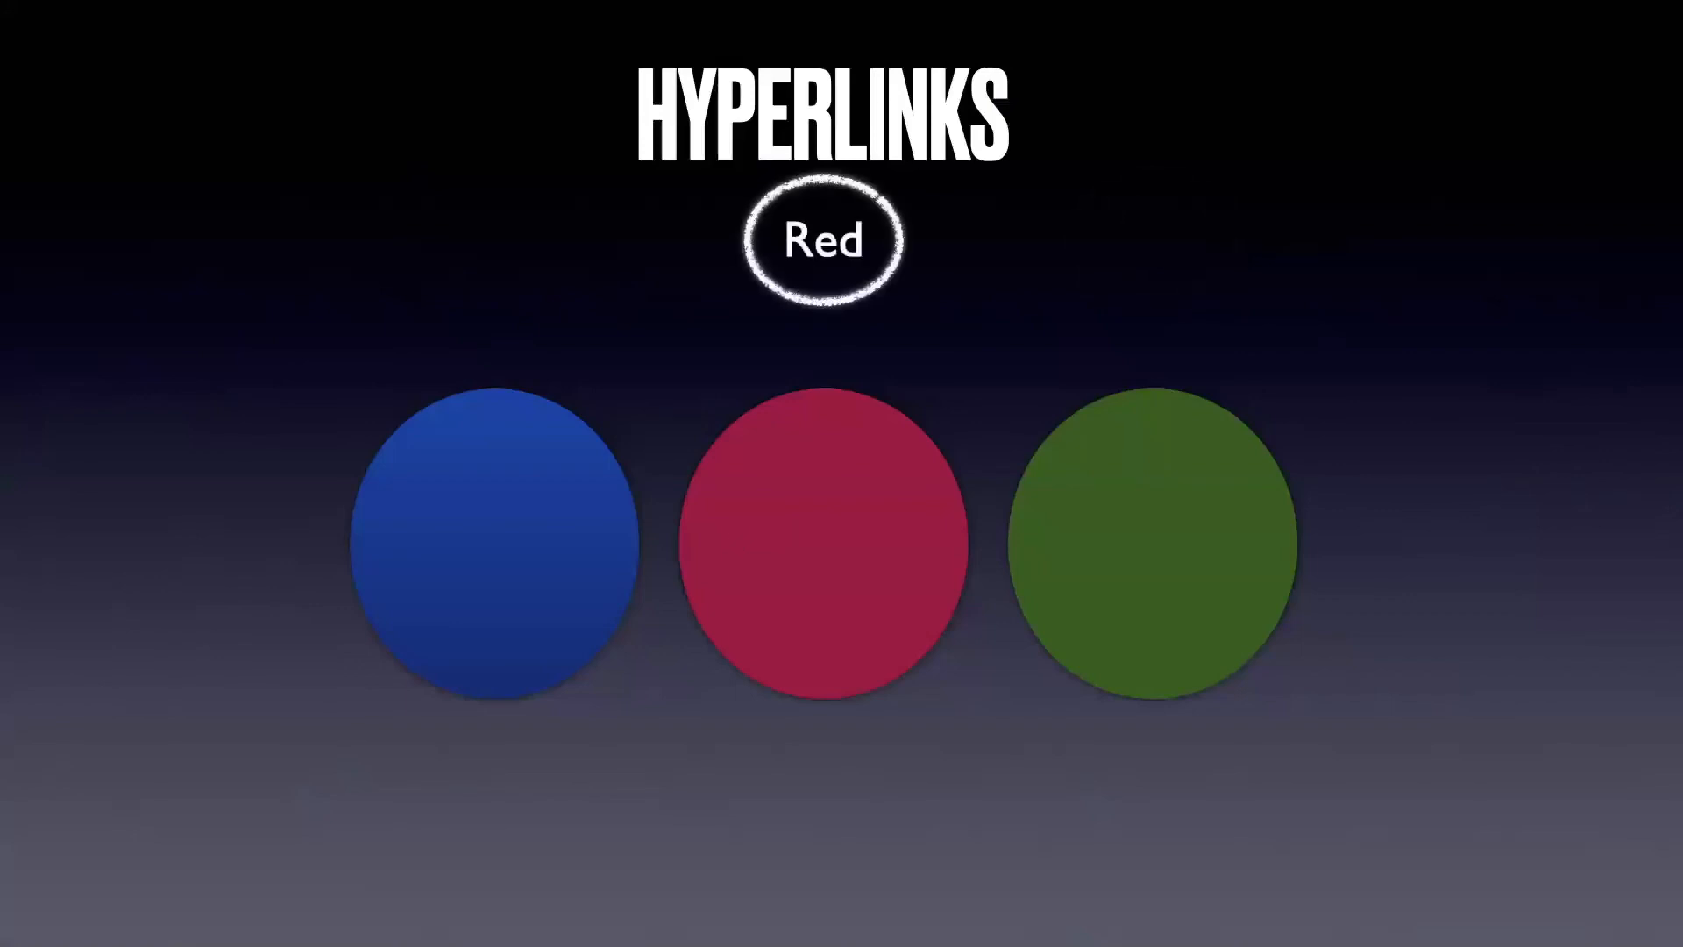
{"action": "left_click", "coordinate": [488, 510]}
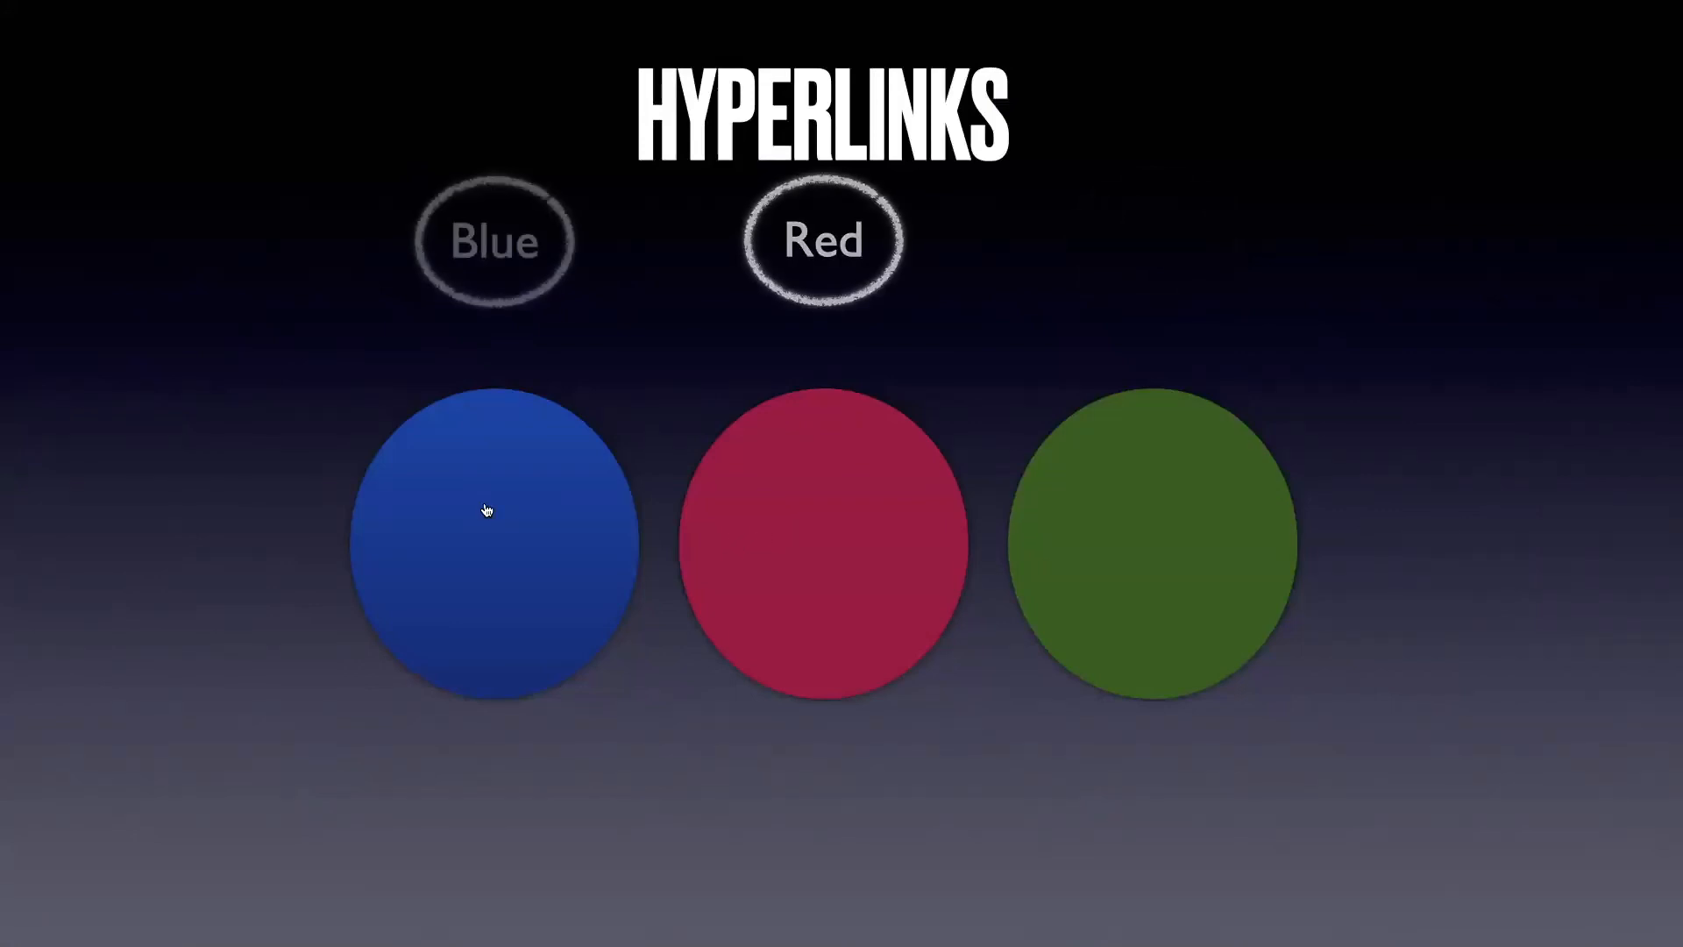
{"action": "left_click", "coordinate": [1203, 548]}
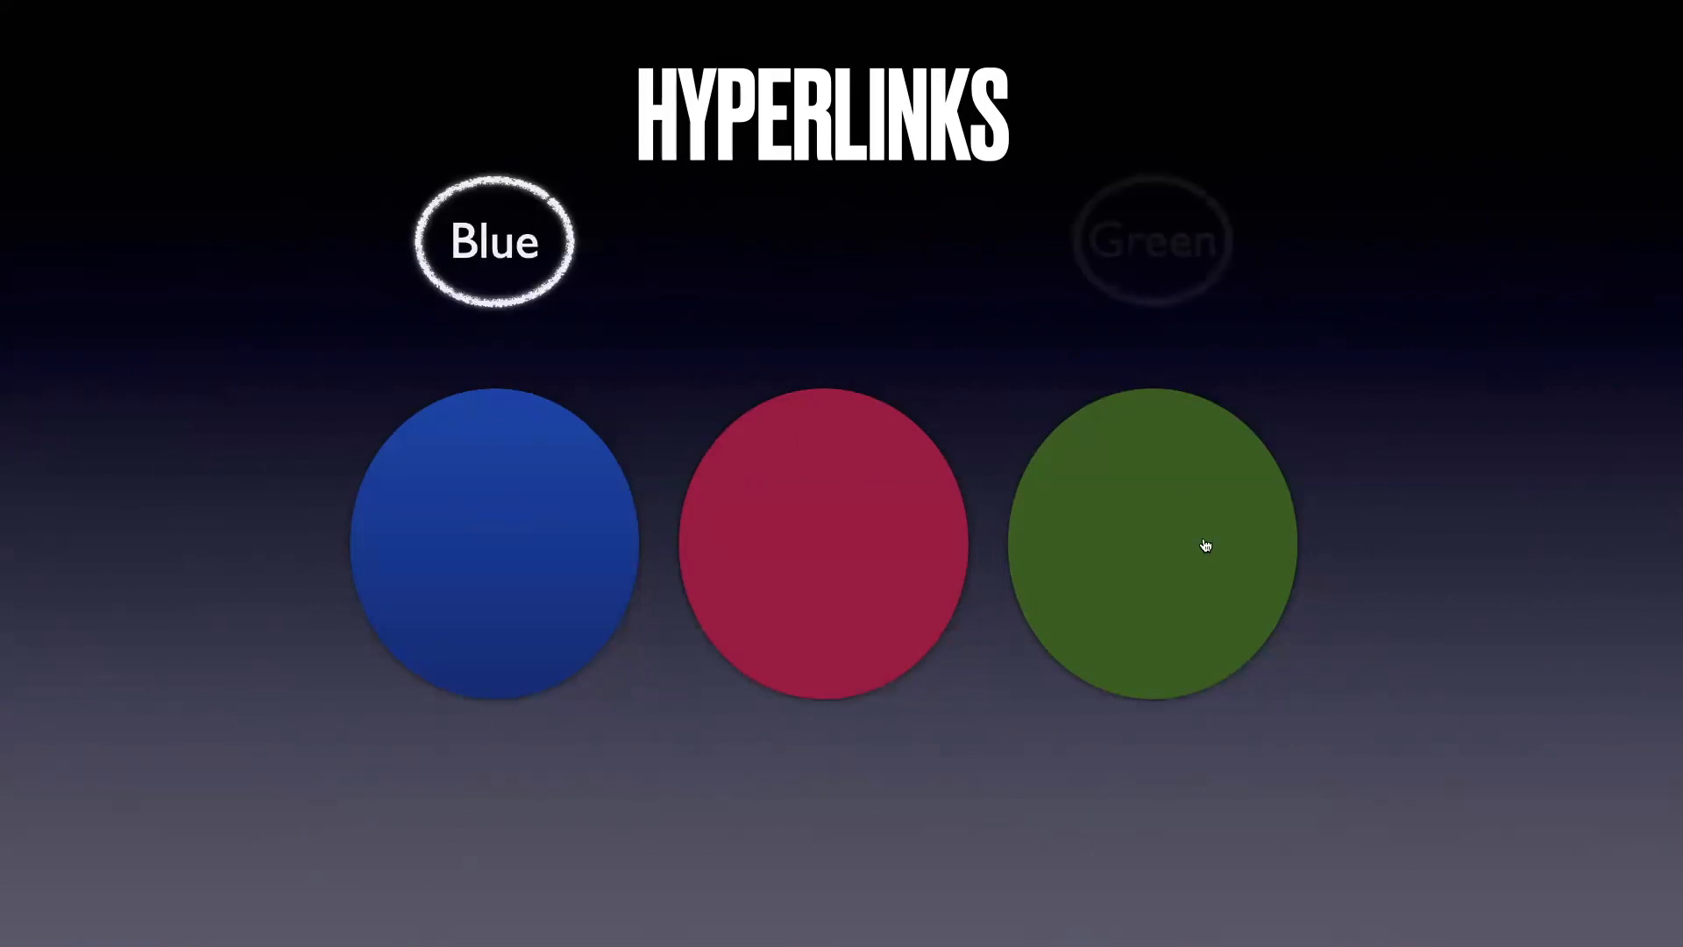
{"action": "left_click", "coordinate": [789, 518]}
{"action": "left_click", "coordinate": [1110, 547]}
{"action": "left_click", "coordinate": [561, 542]}
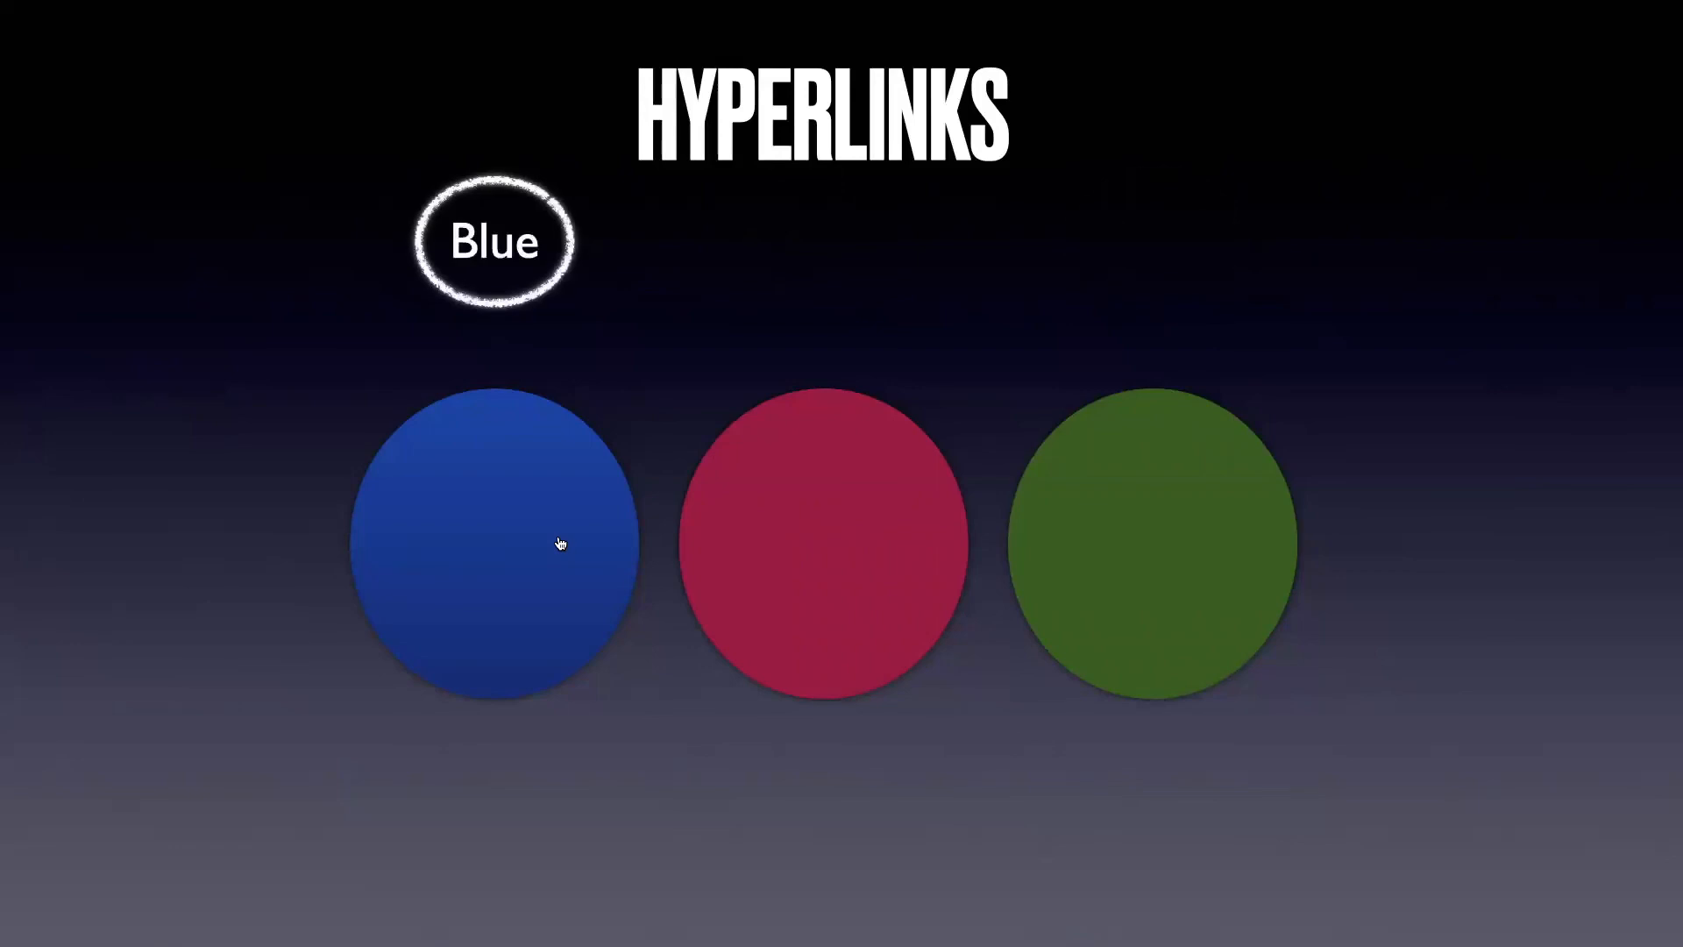
{"action": "key", "text": "Escape"}
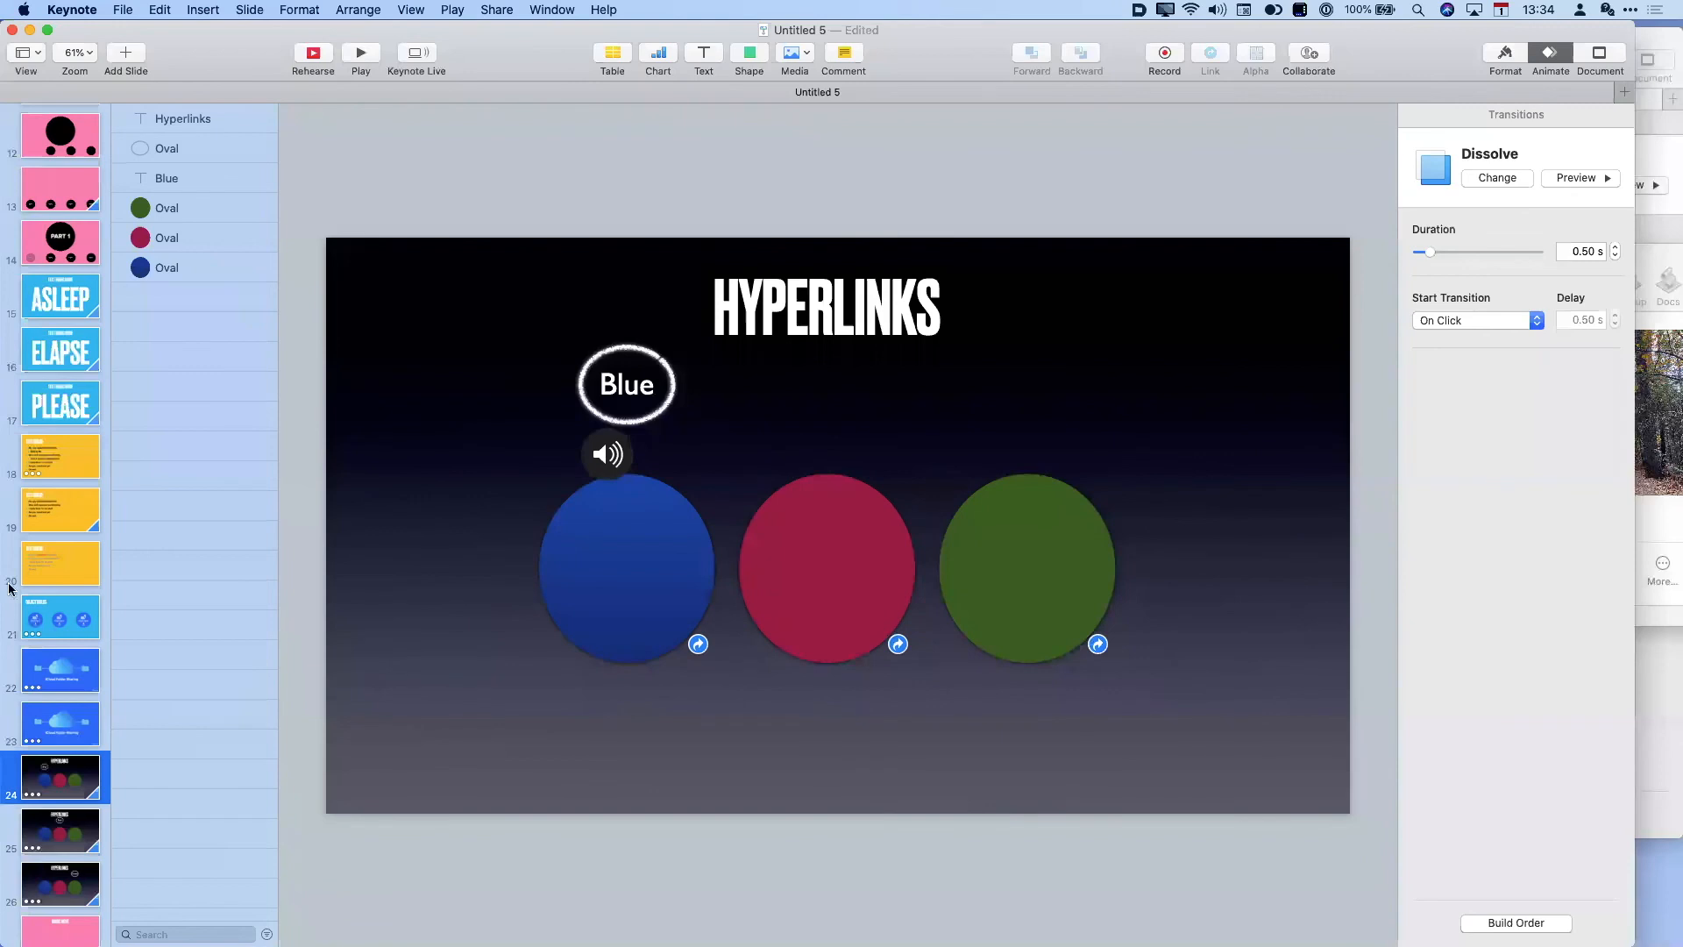
- Open slide 11 with the four black circles, hide the object list and show it again
{"action": "scroll", "coordinate": [59, 589], "scroll_direction": "up", "scroll_amount": 5}
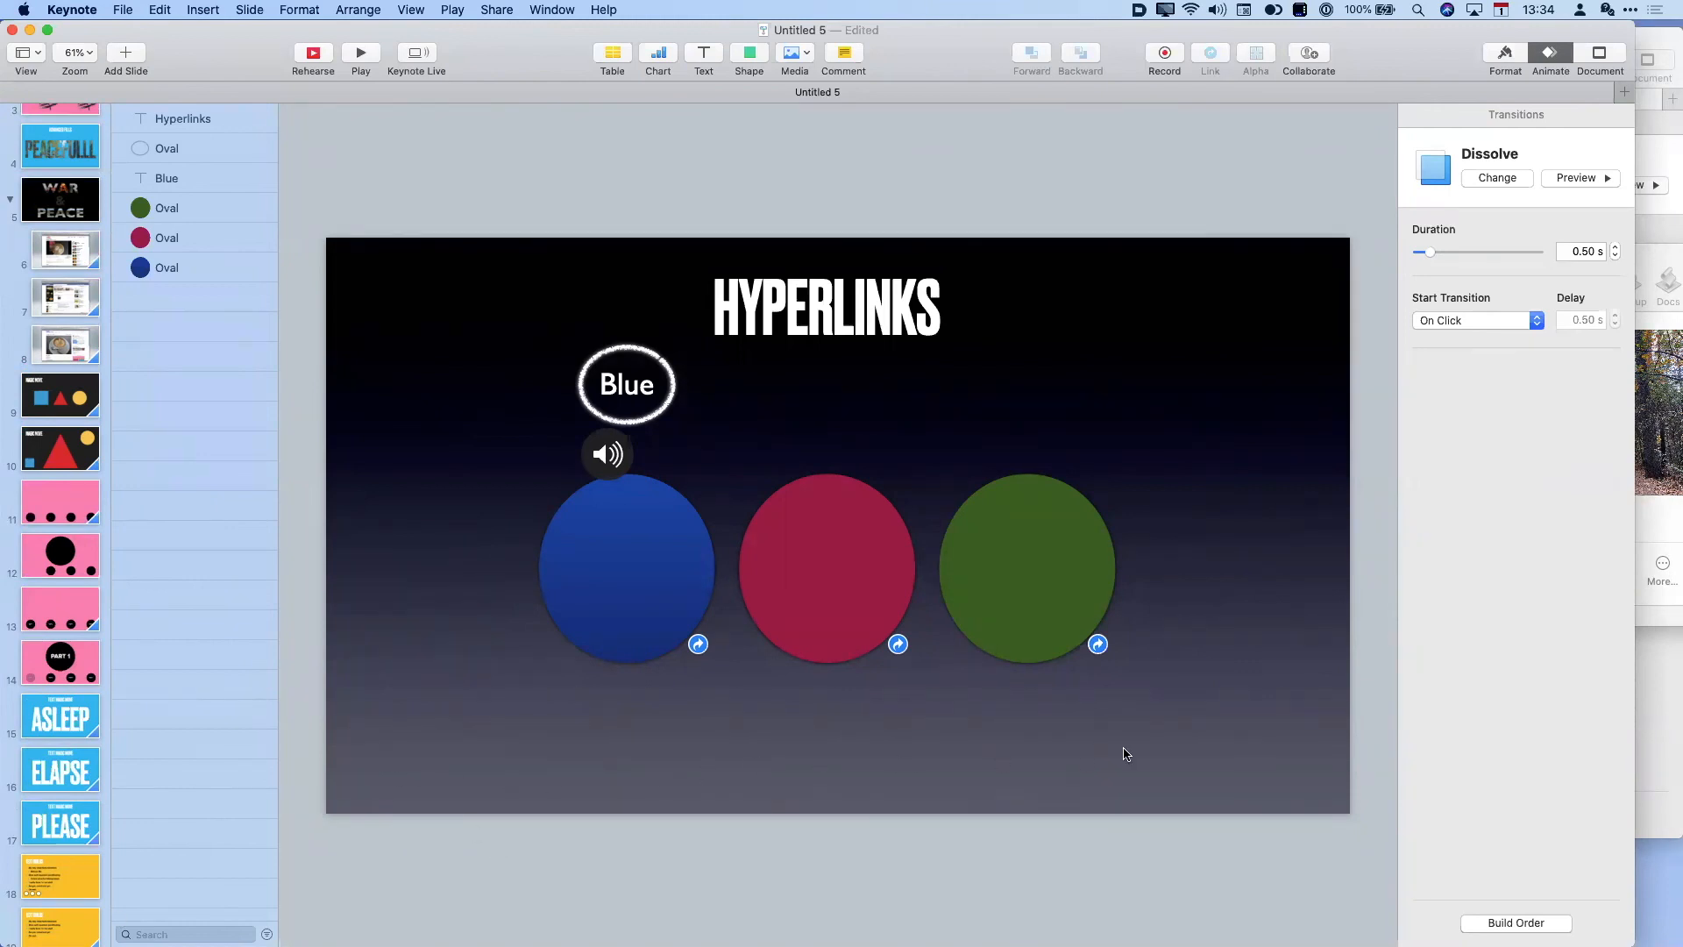
{"action": "left_click", "coordinate": [58, 507]}
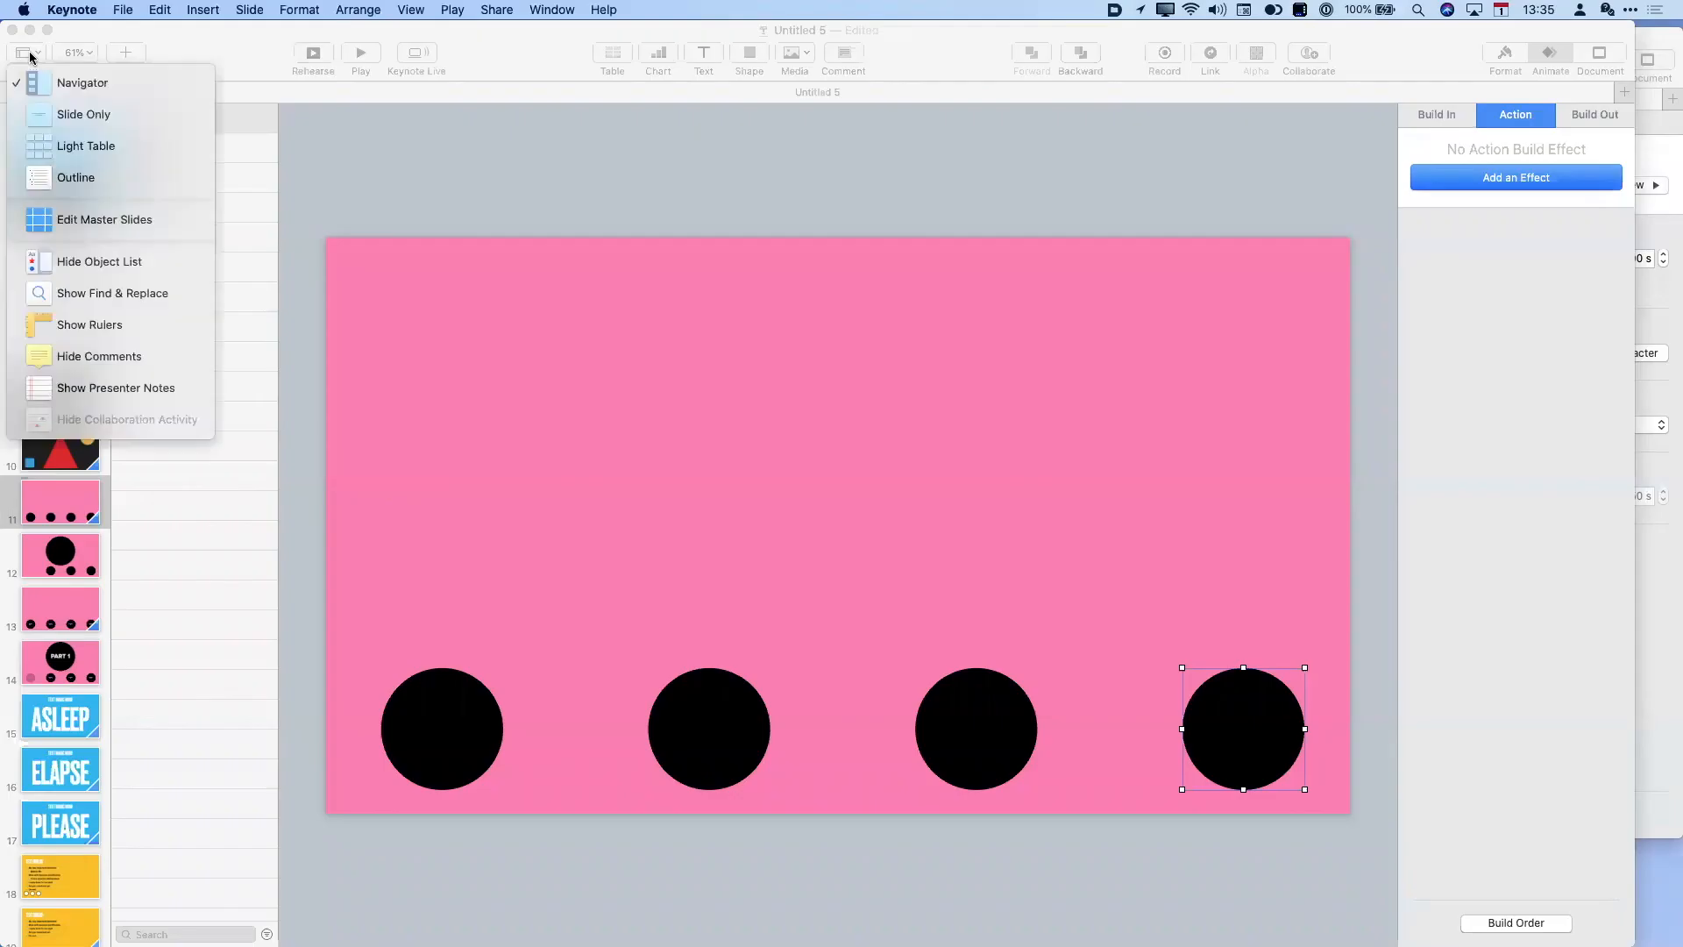
{"action": "left_click", "coordinate": [89, 269]}
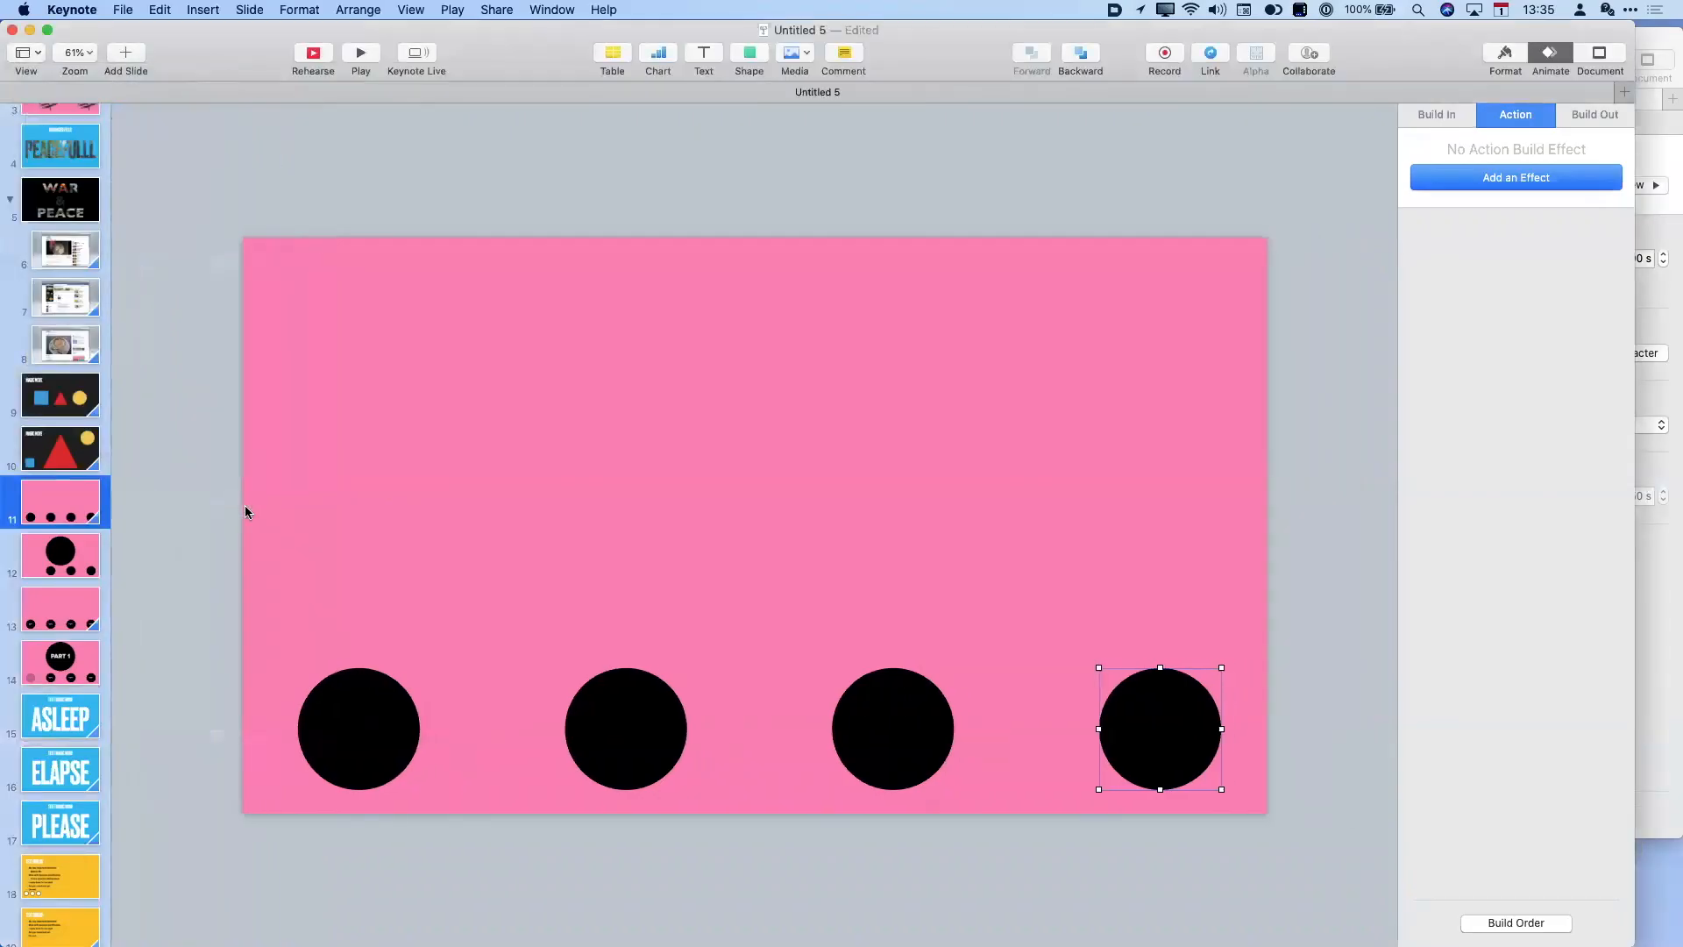
{"action": "left_click", "coordinate": [41, 59]}
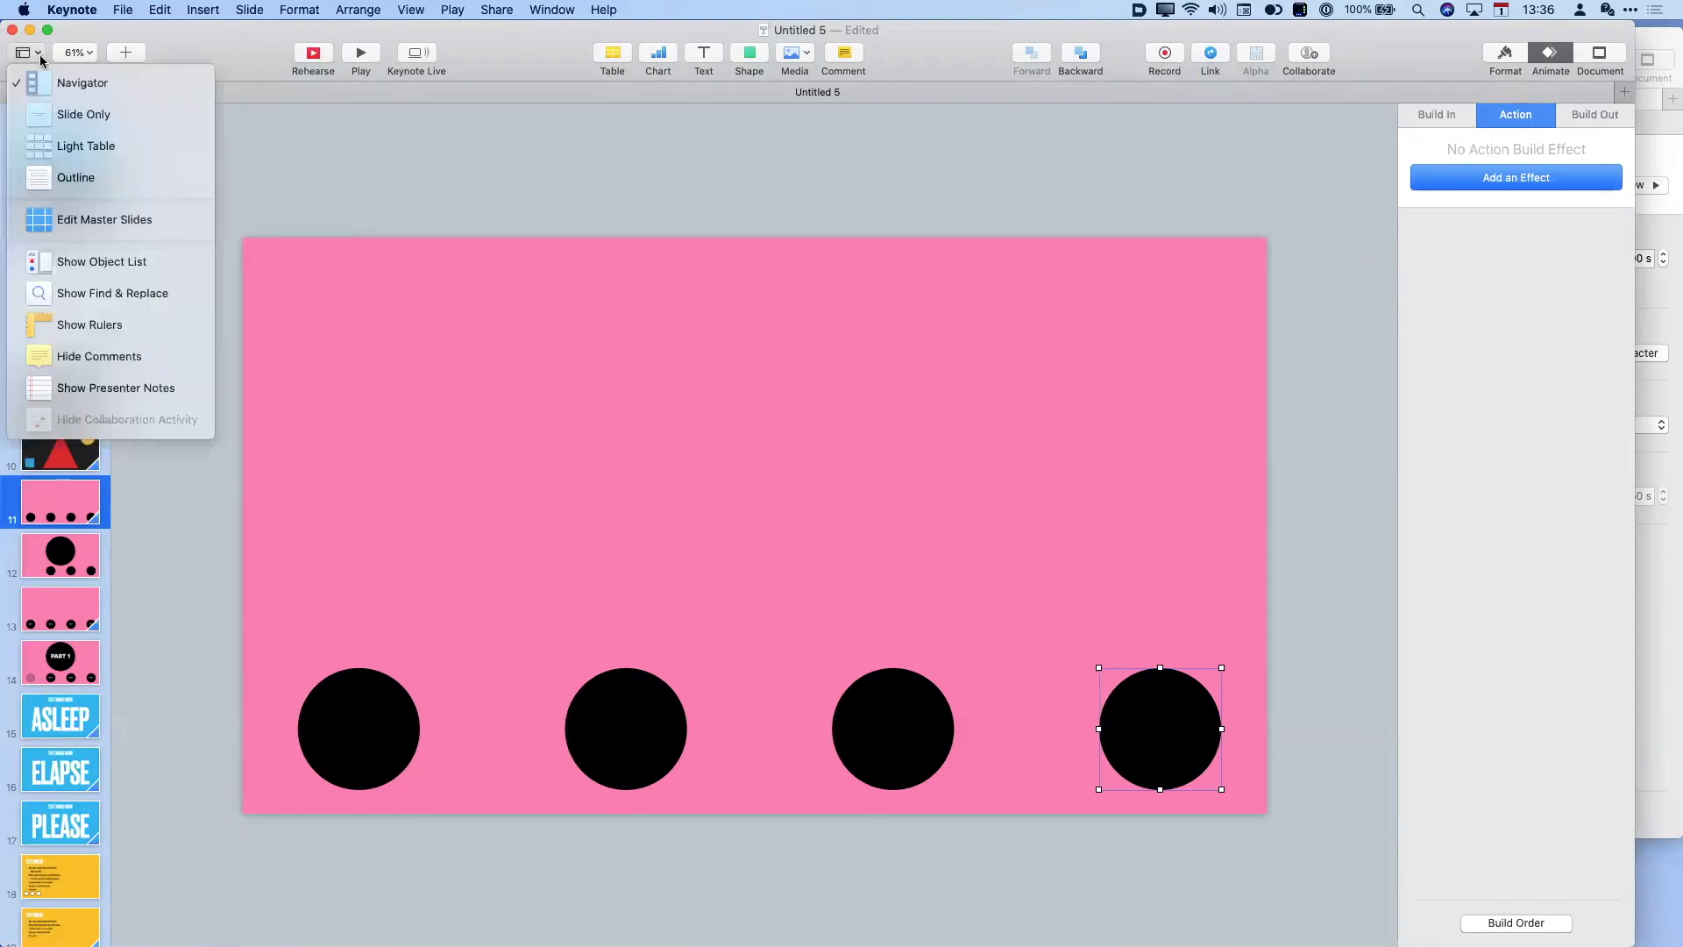
{"action": "left_click", "coordinate": [96, 261]}
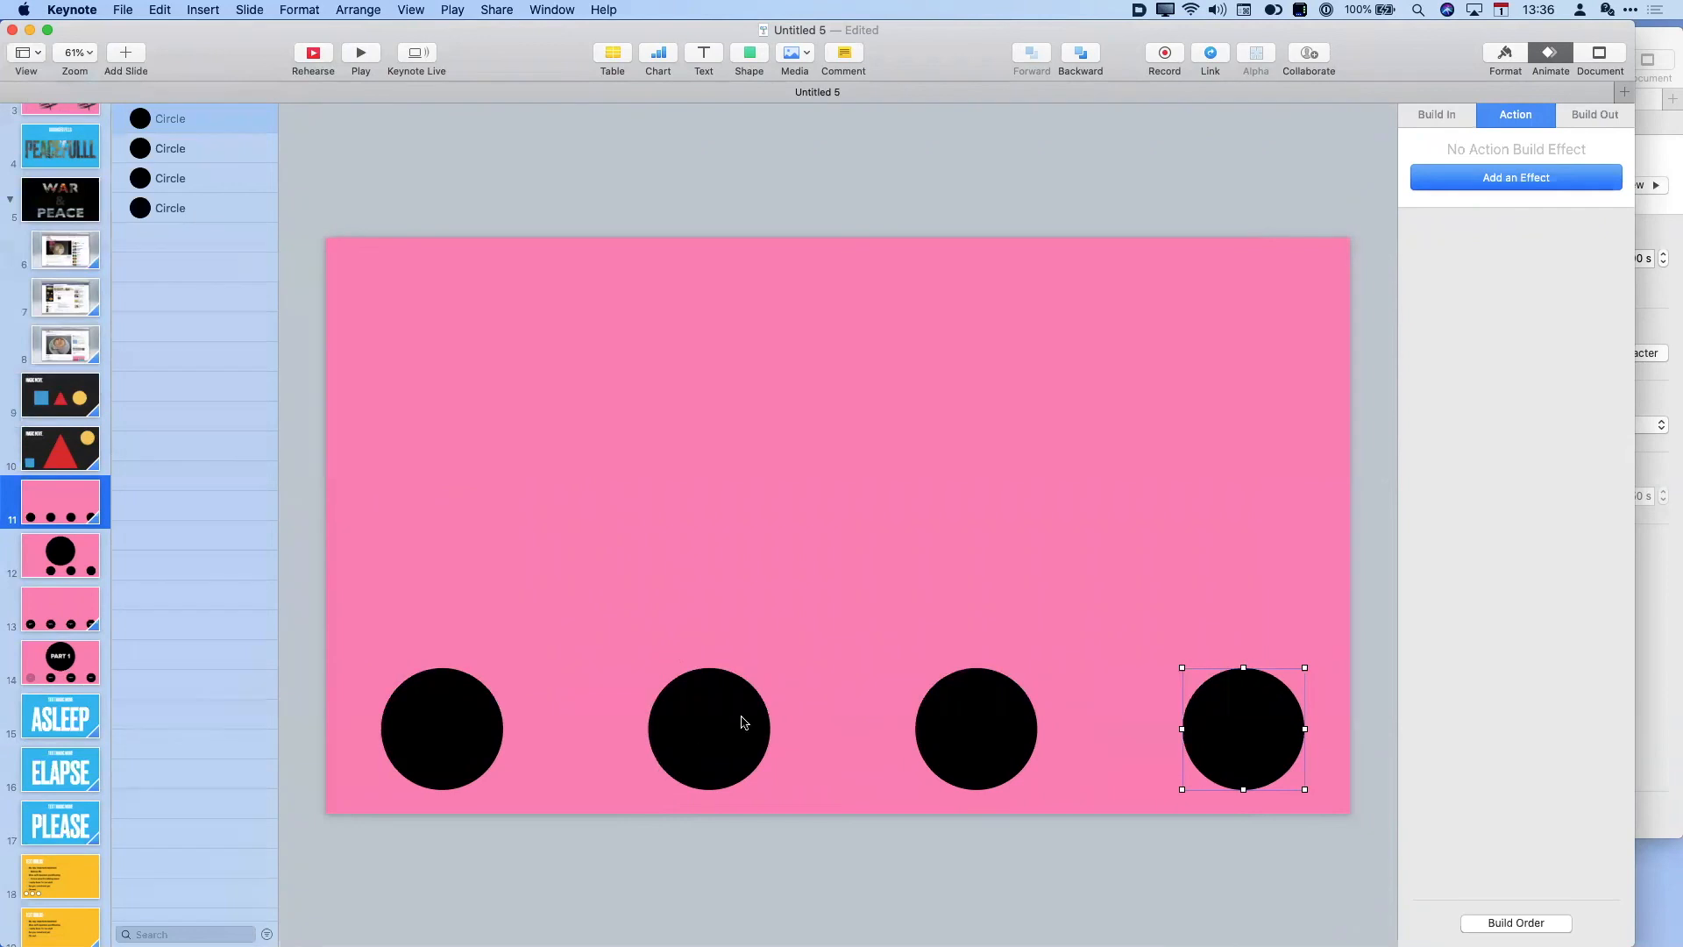
- Add a text box to slide 11 and select the circles in turn to match them with their object list entries
{"action": "left_click", "coordinate": [711, 55]}
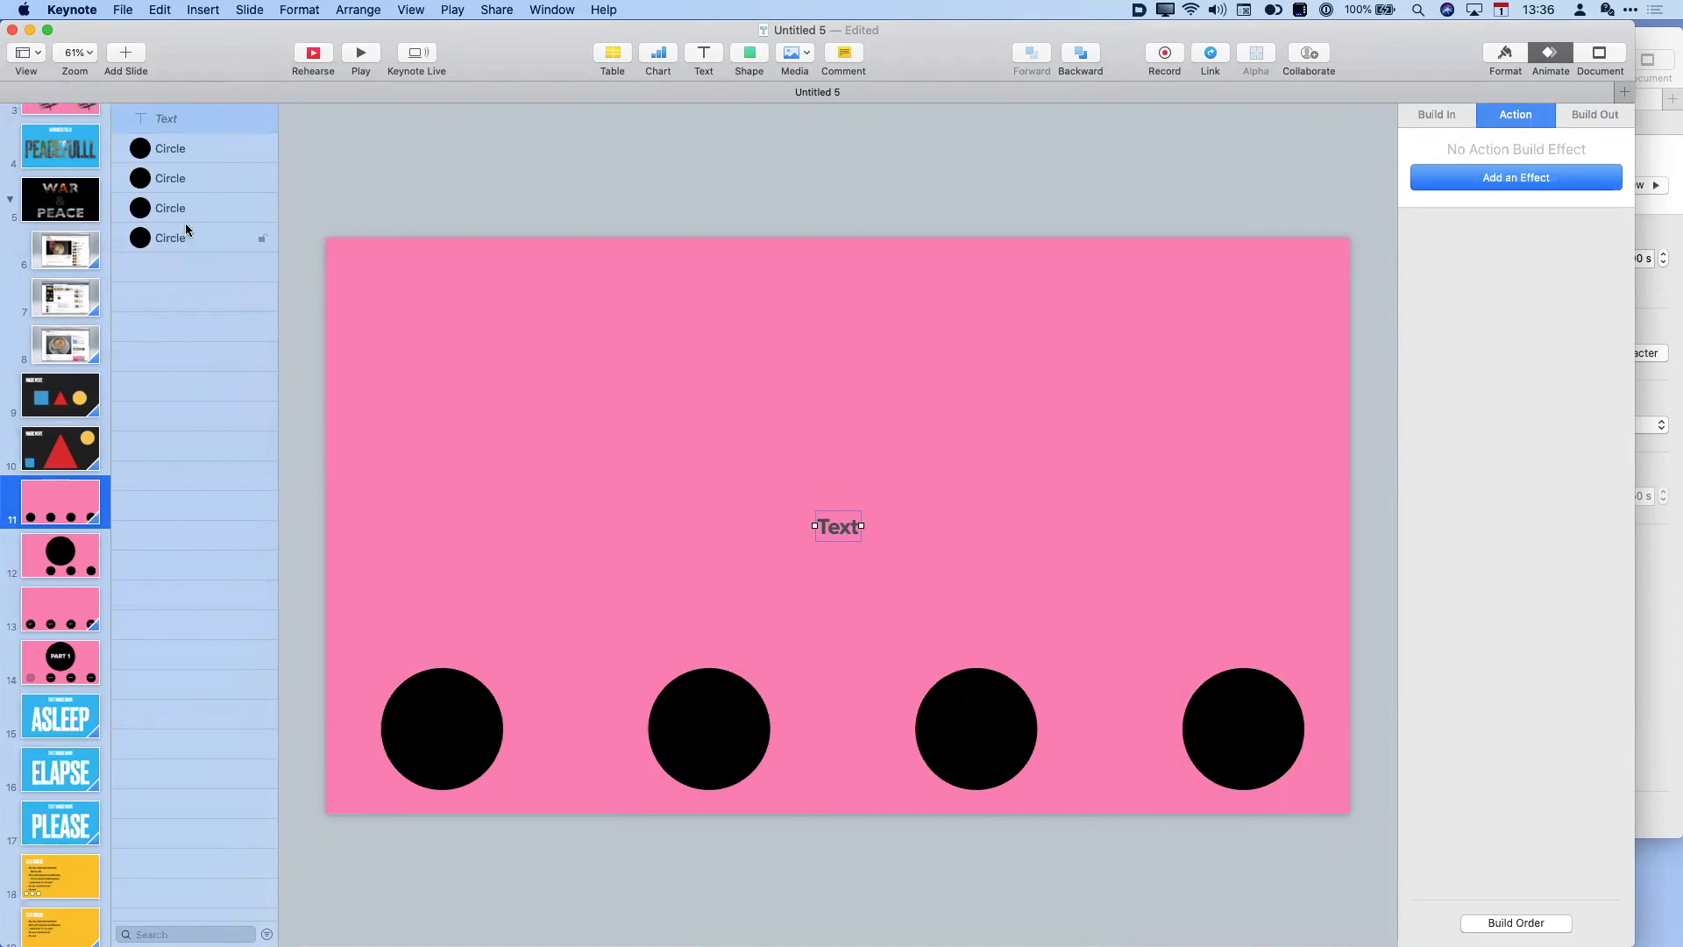
{"action": "left_click", "coordinate": [171, 178]}
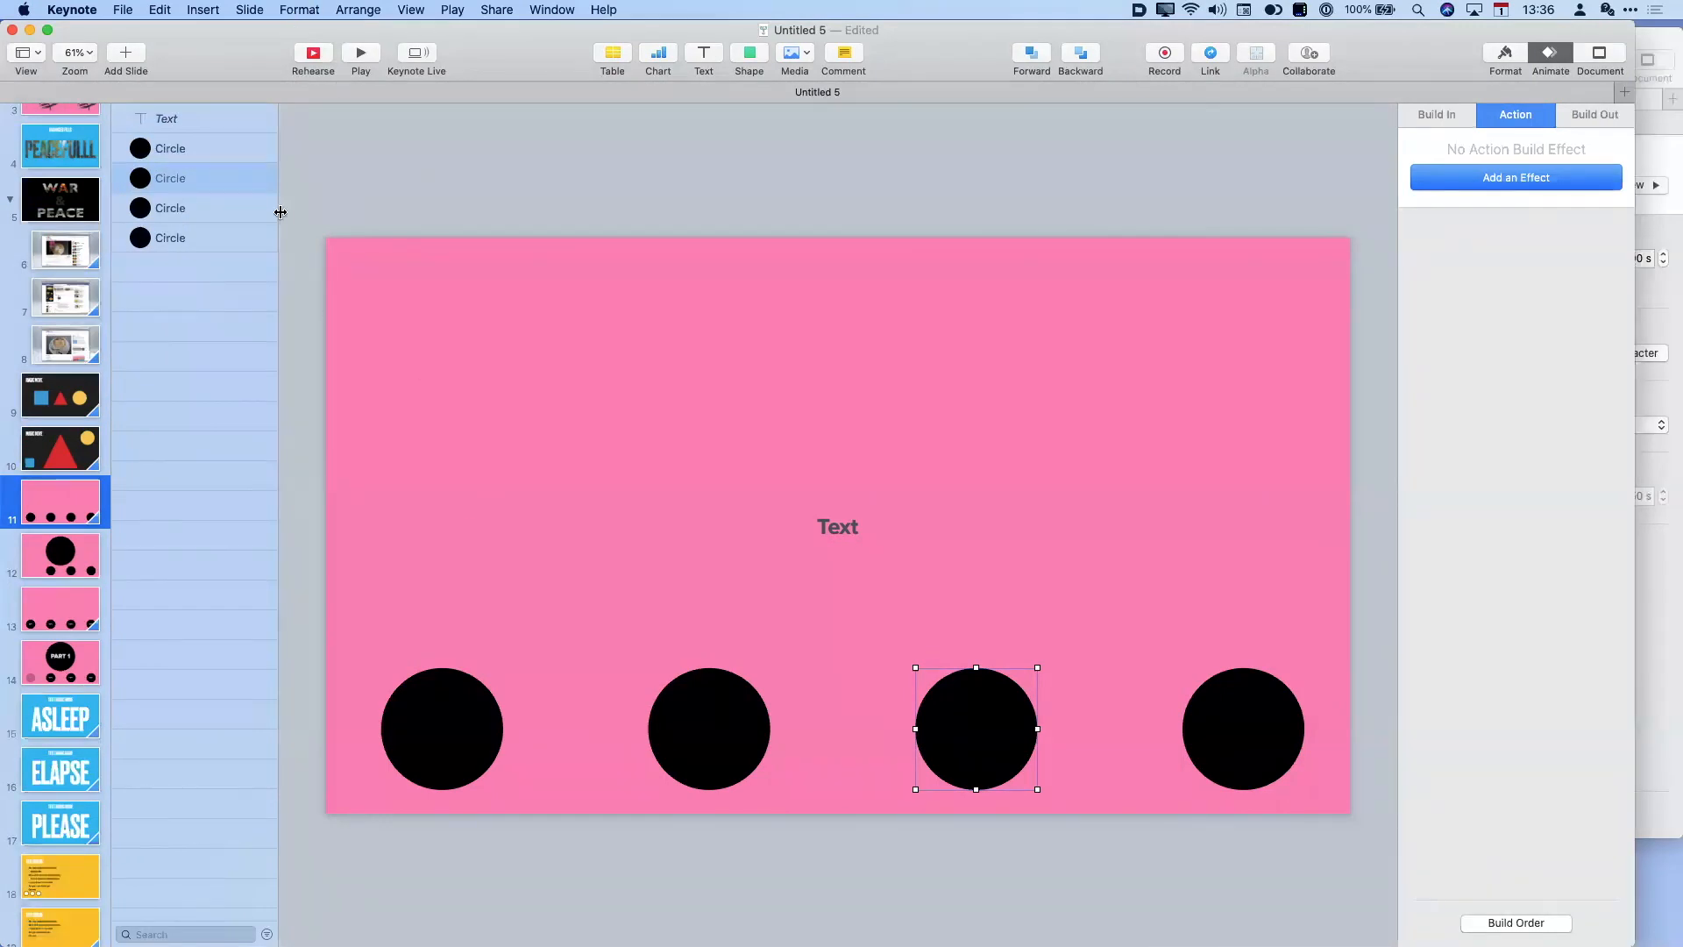
{"action": "left_click", "coordinate": [488, 741]}
{"action": "left_click", "coordinate": [714, 741]}
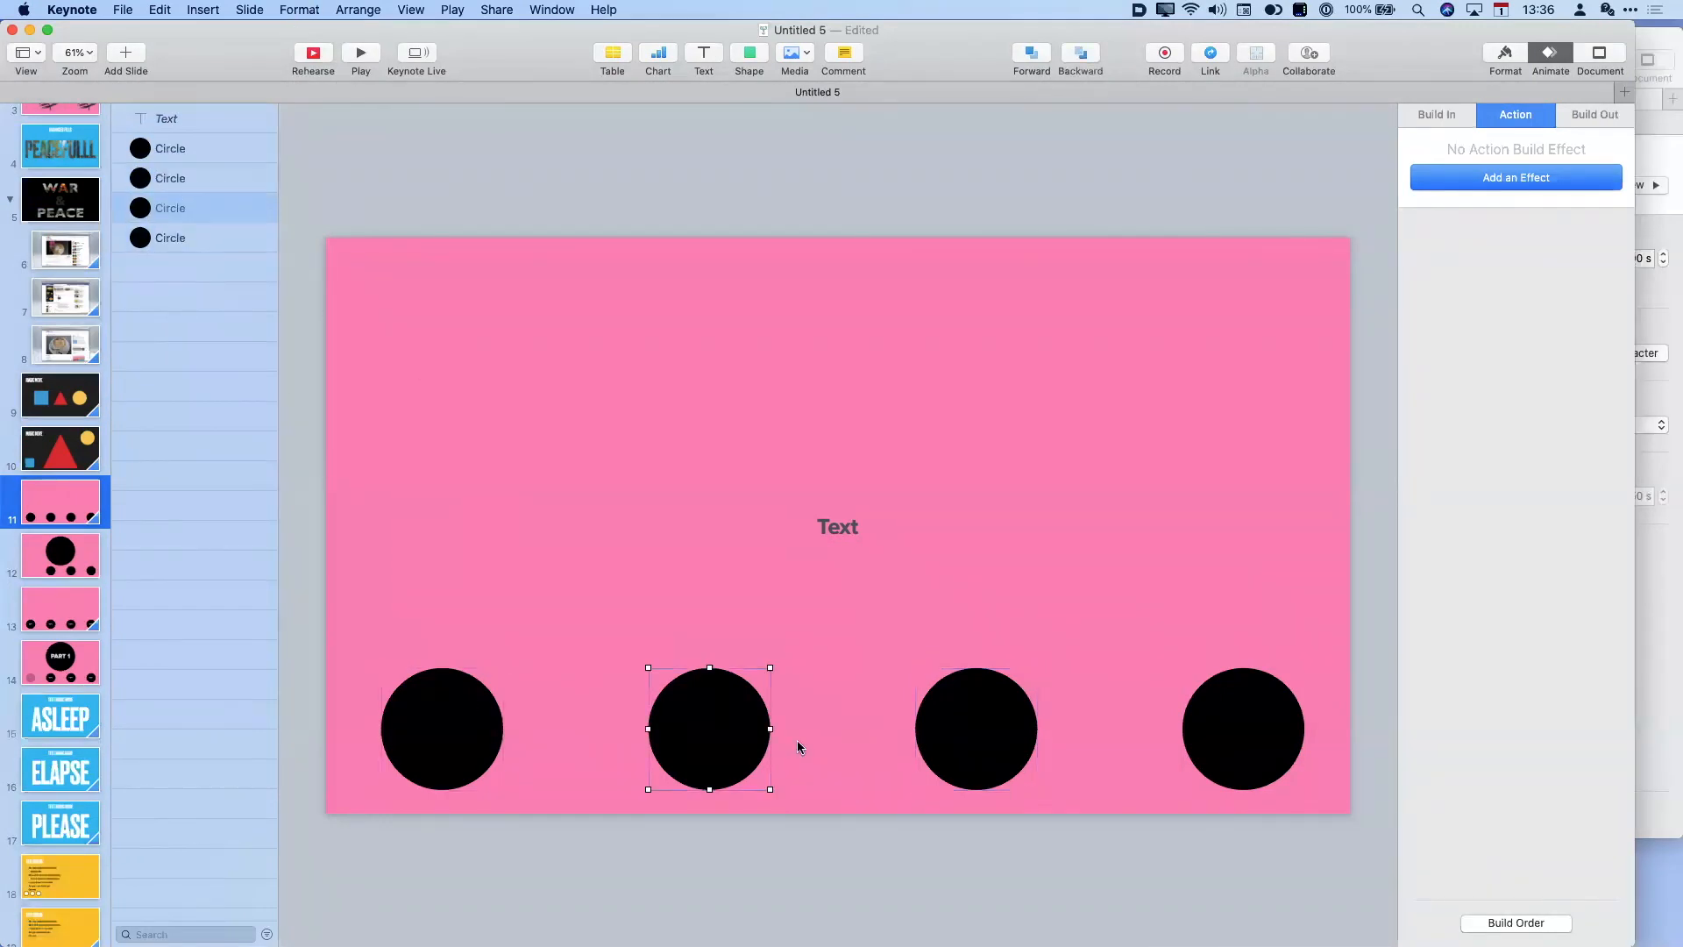
{"action": "left_click", "coordinate": [984, 756]}
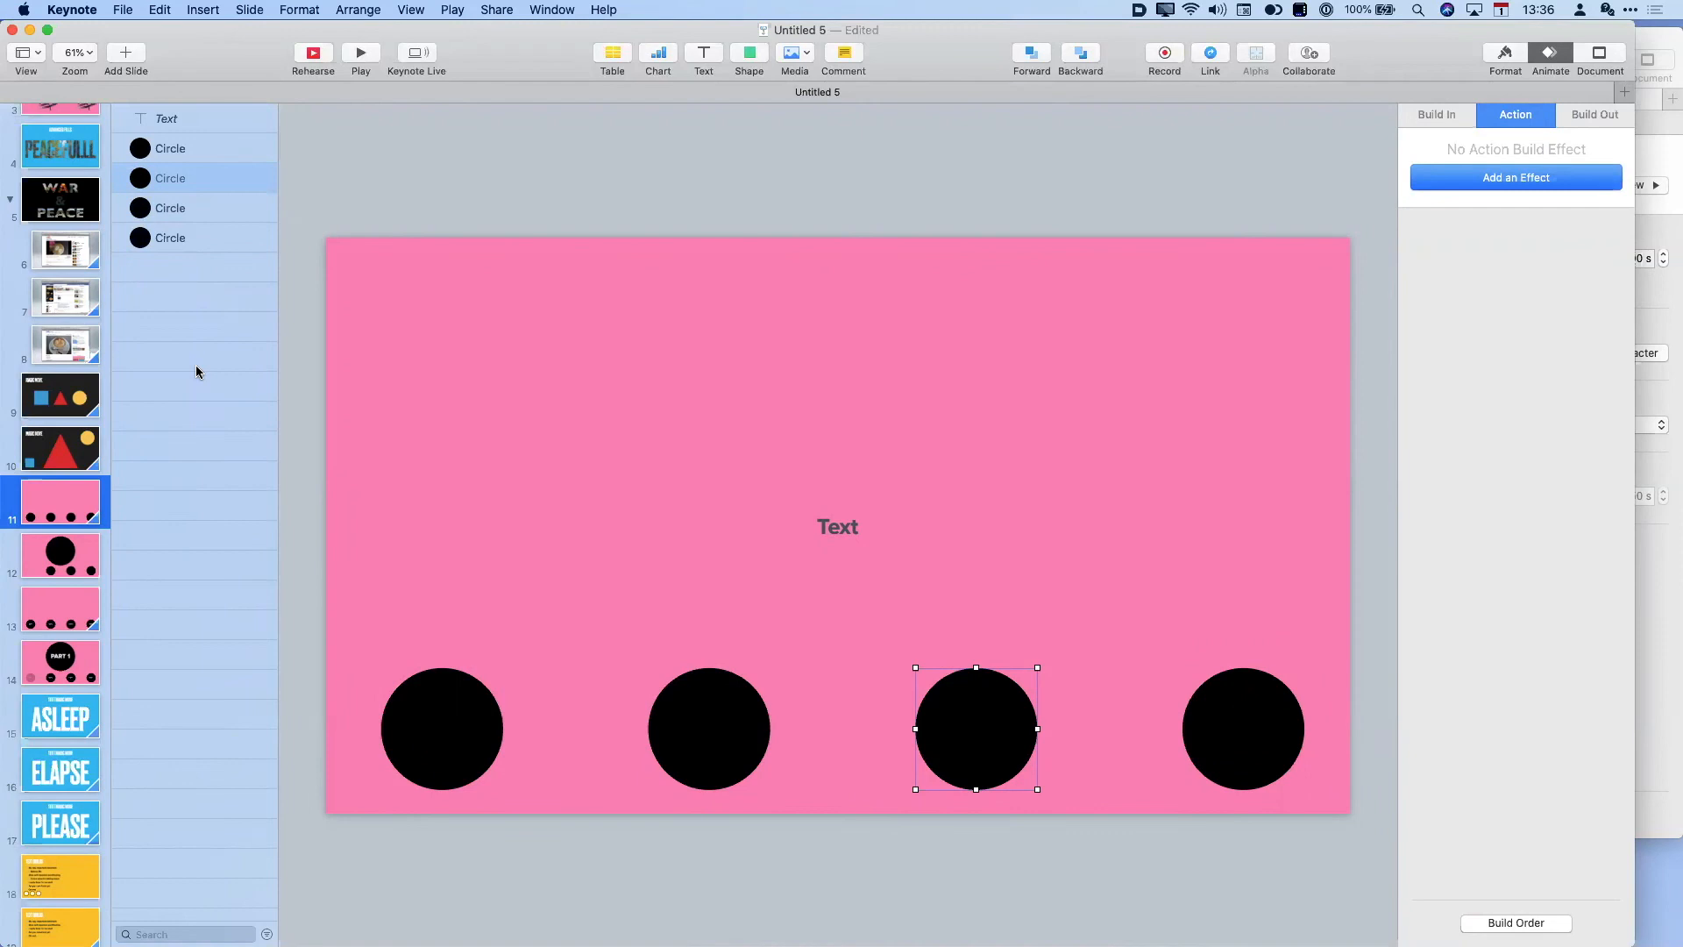
{"action": "left_click", "coordinate": [177, 208]}
{"action": "left_click", "coordinate": [174, 178]}
{"action": "left_click", "coordinate": [171, 148]}
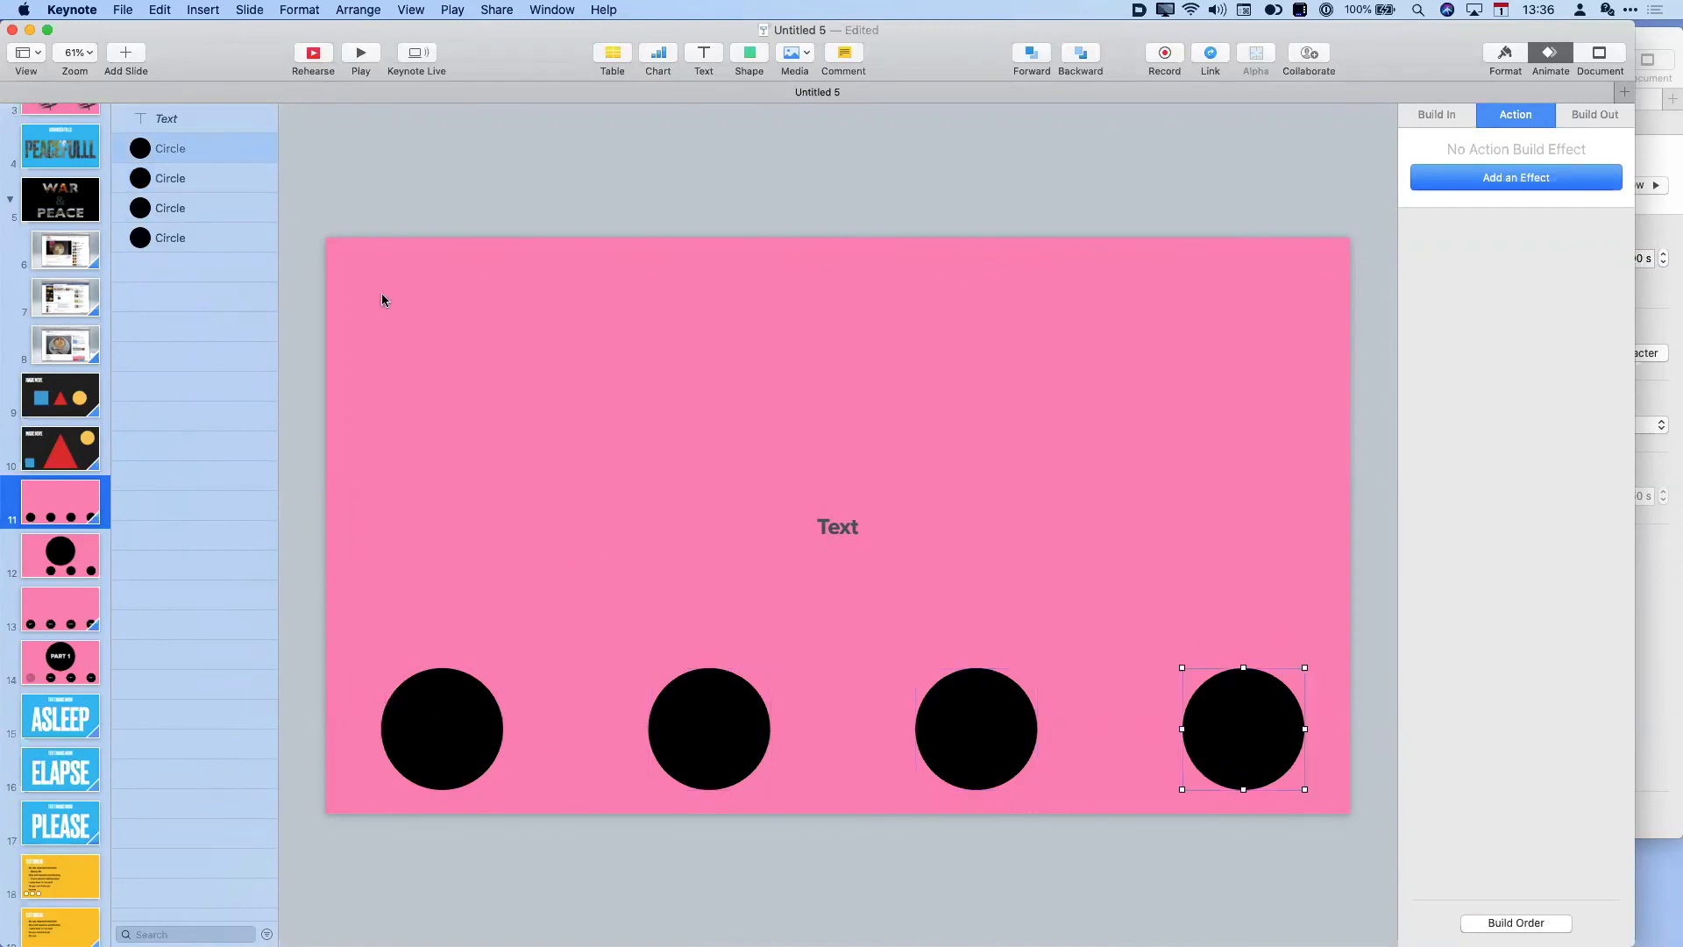
- Rename the rightmost circle as "Right" and the third circle as "mid right" in the object list
{"action": "left_click", "coordinate": [174, 157]}
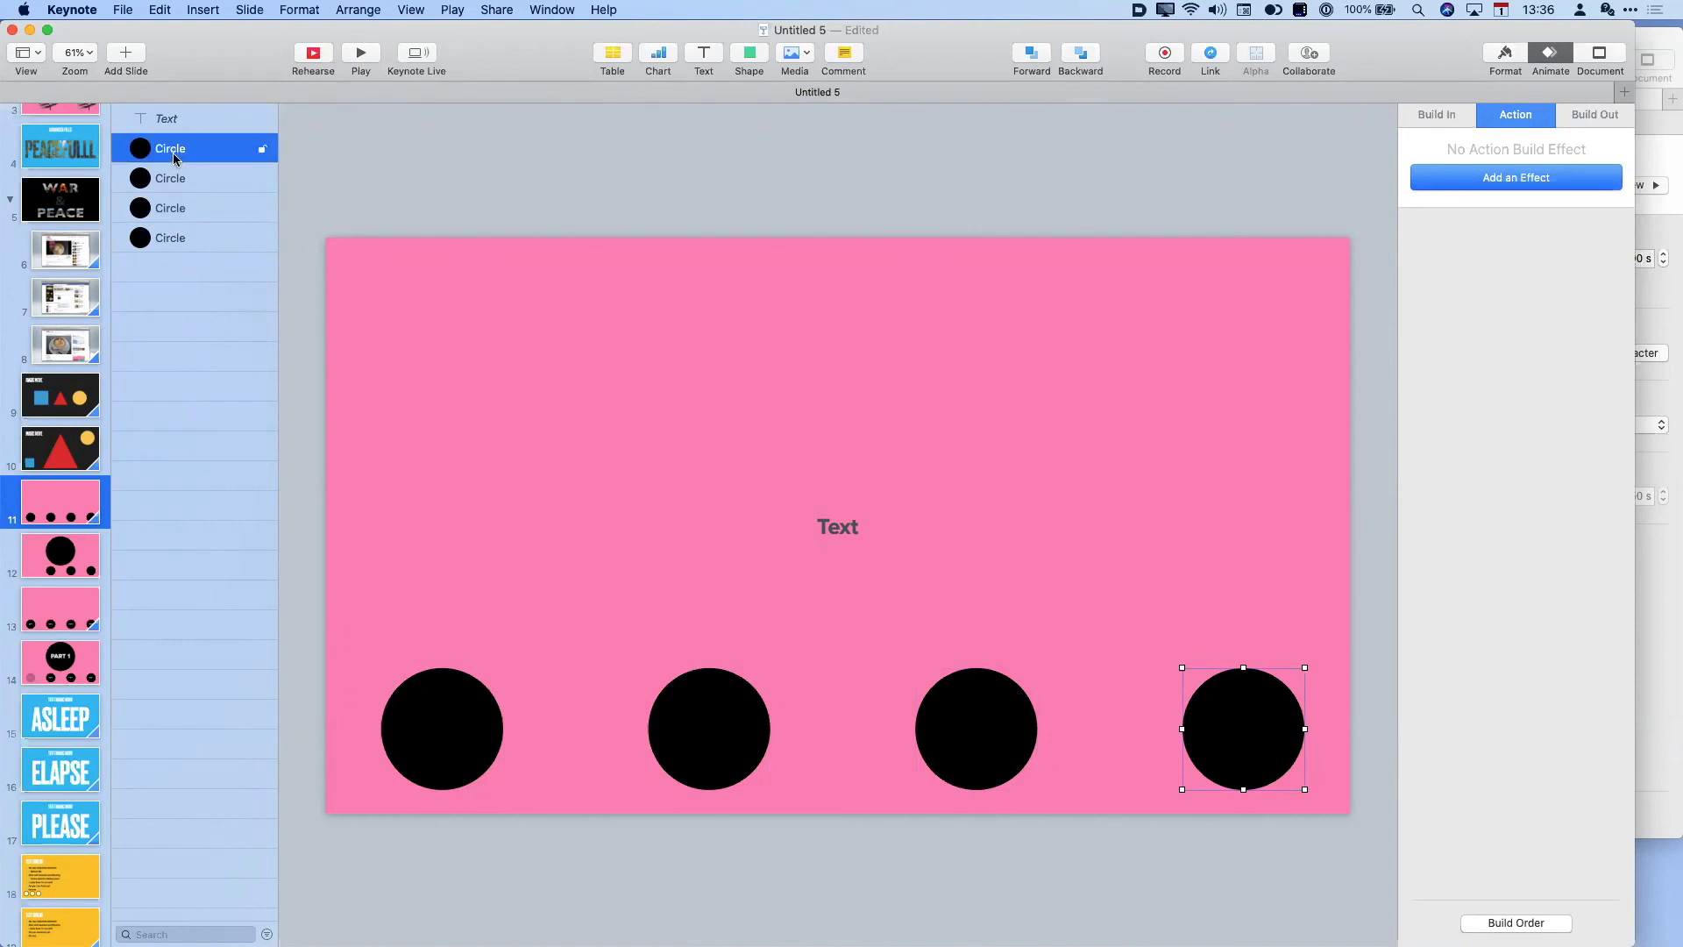
{"action": "double_click", "coordinate": [174, 149]}
{"action": "type", "text": "Par"}
{"action": "left_click", "coordinate": [166, 184]}
{"action": "left_click", "coordinate": [166, 182]}
{"action": "type", "text": "mid right"}
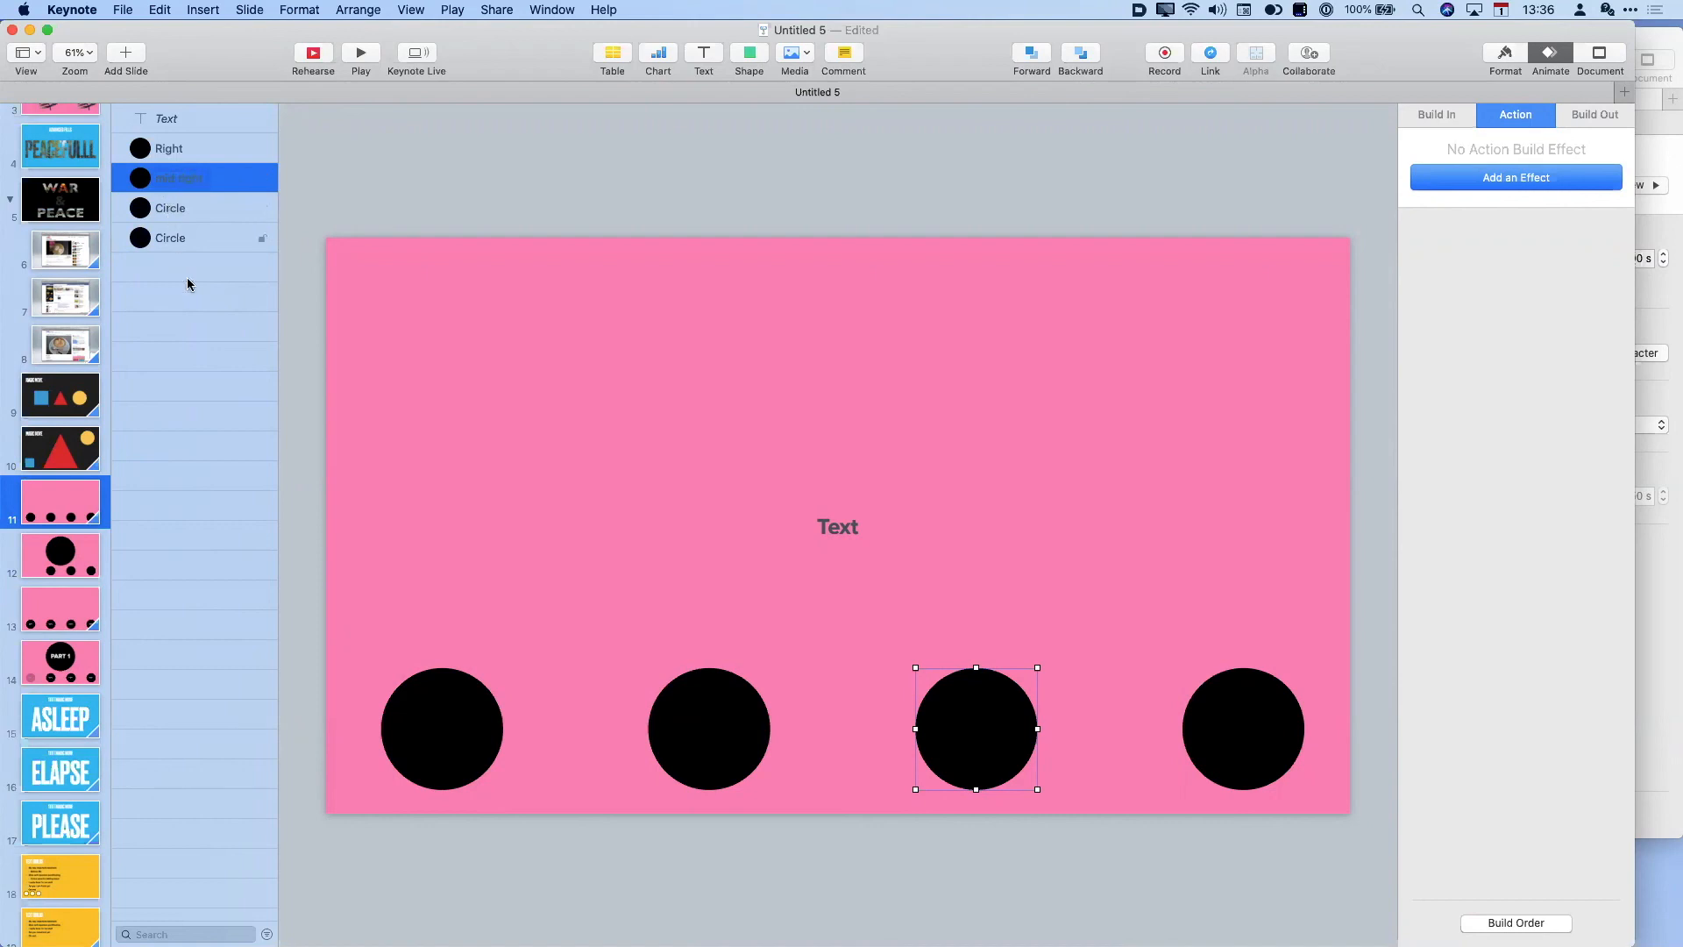
{"action": "left_click", "coordinate": [191, 298]}
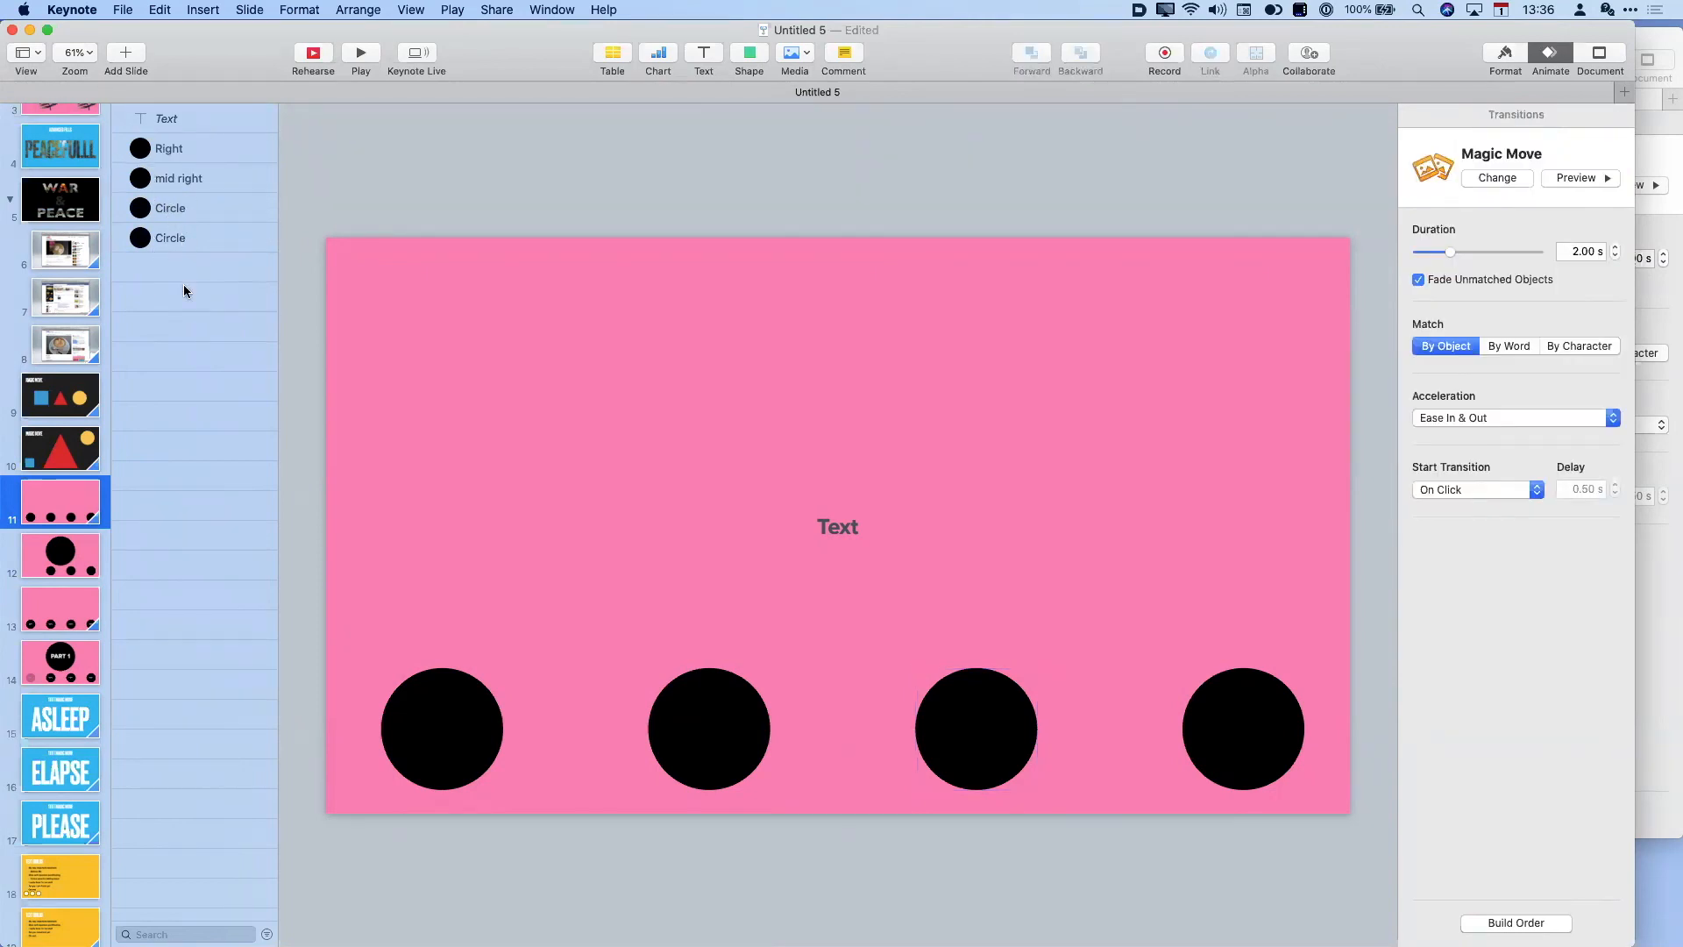
{"action": "left_click", "coordinate": [171, 238]}
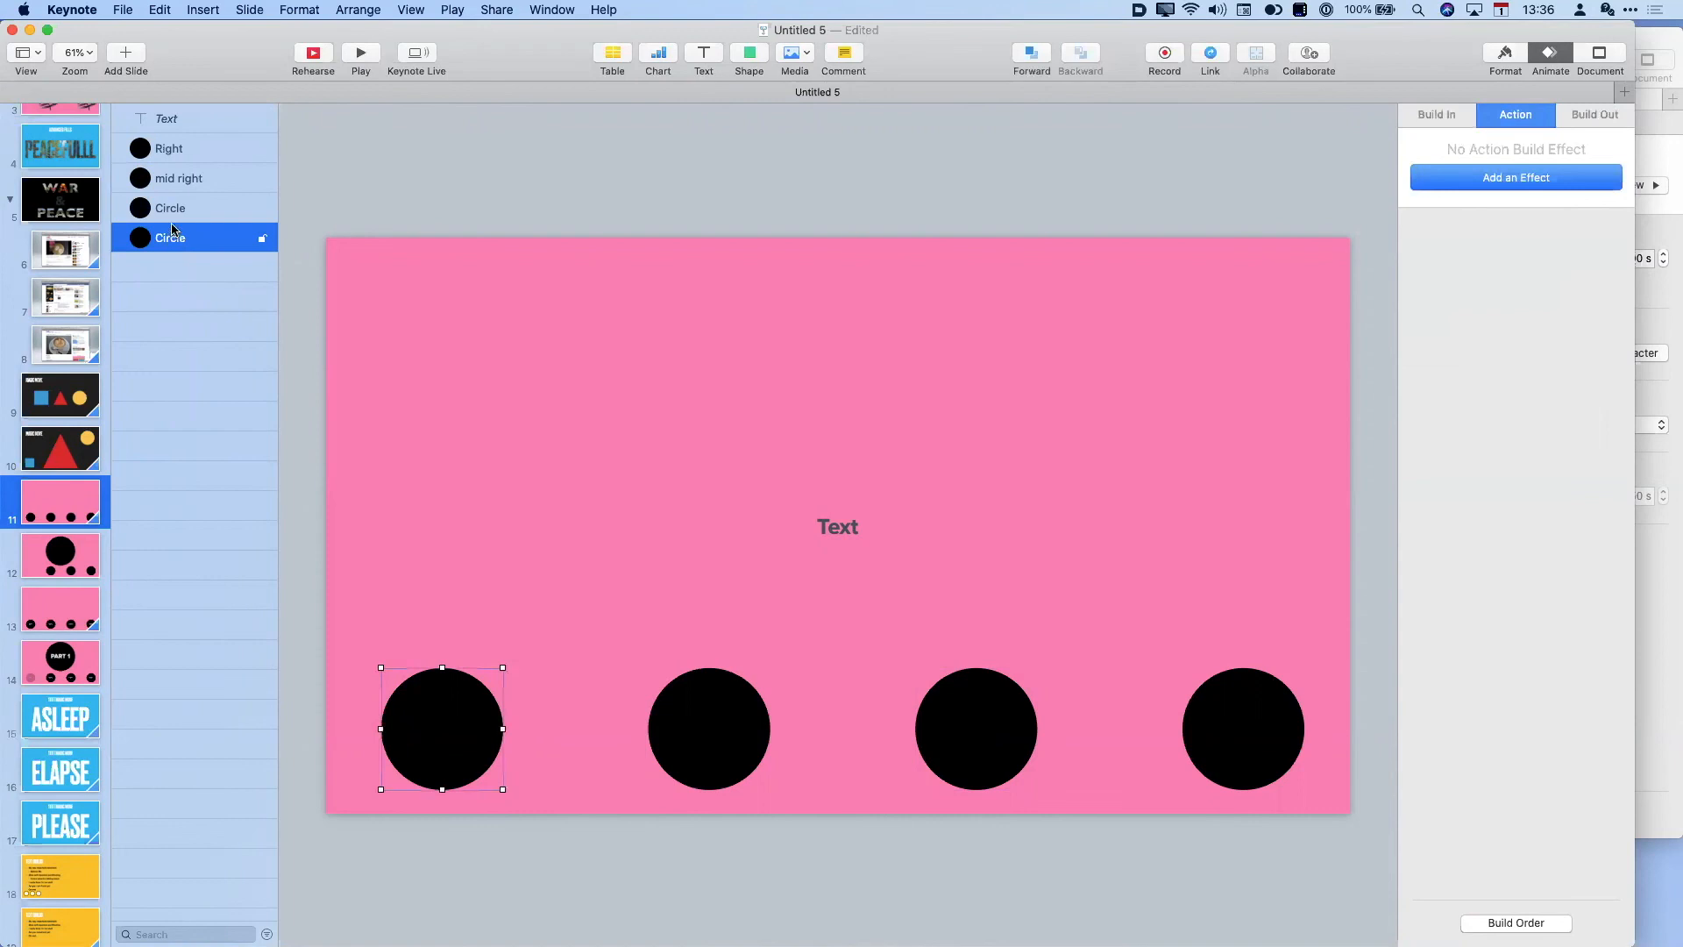
{"action": "left_click", "coordinate": [162, 121]}
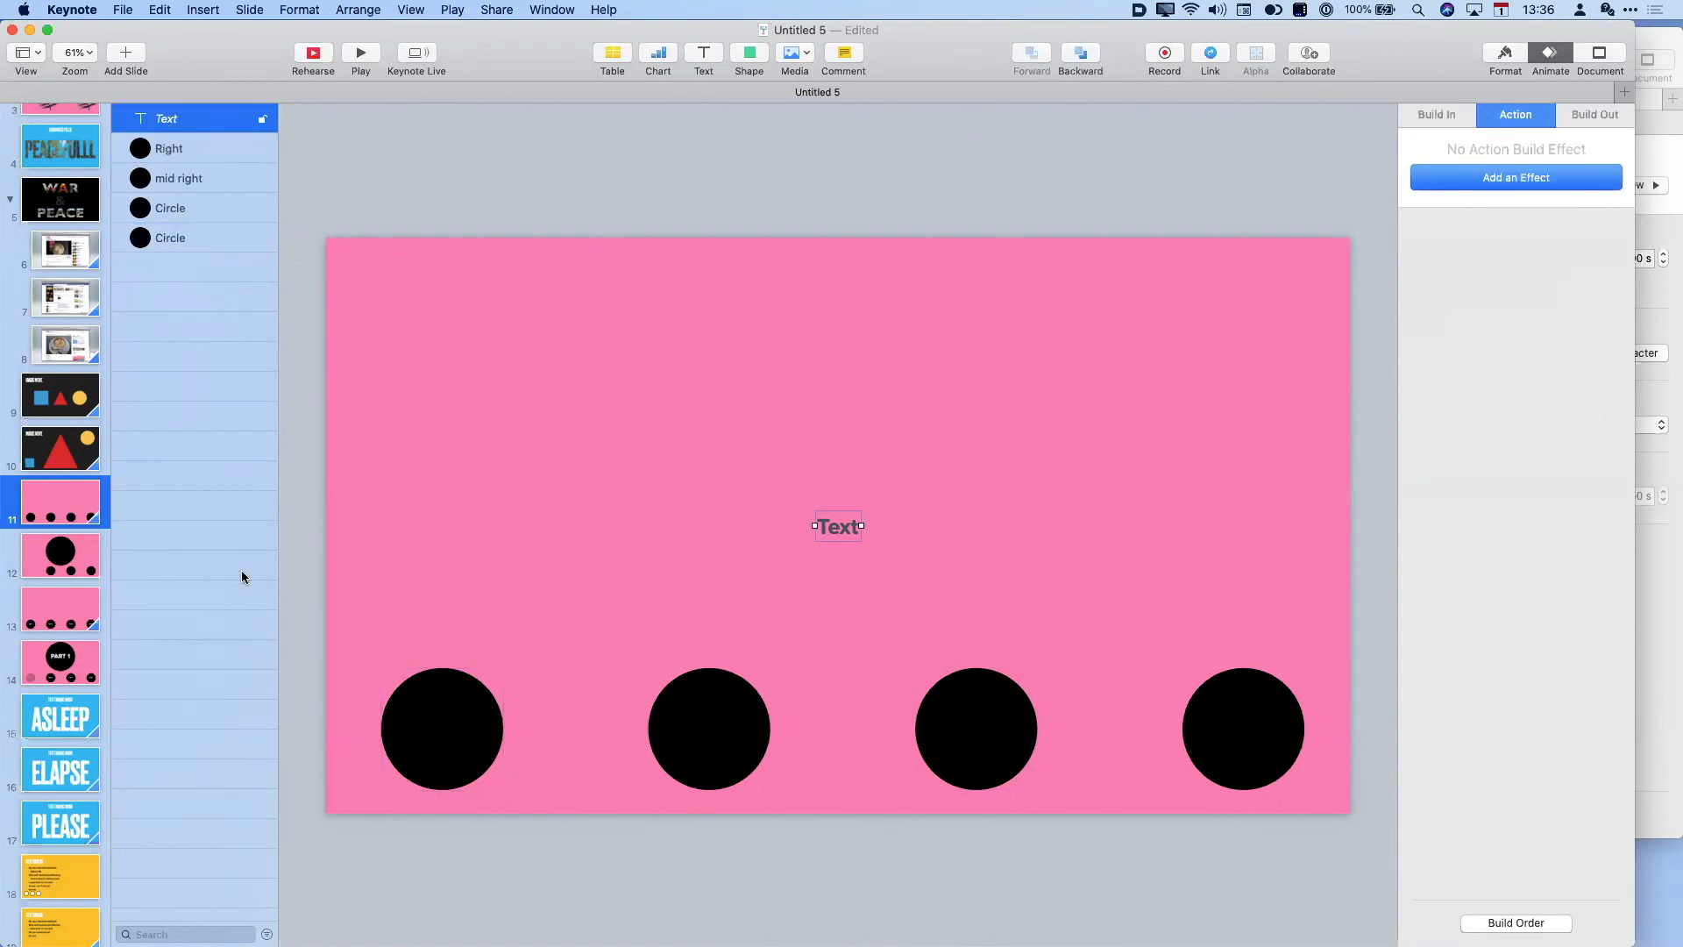
- Add a Dissolve build-in effect to the first and second circles from the left on slide 11
{"action": "left_click", "coordinate": [464, 750]}
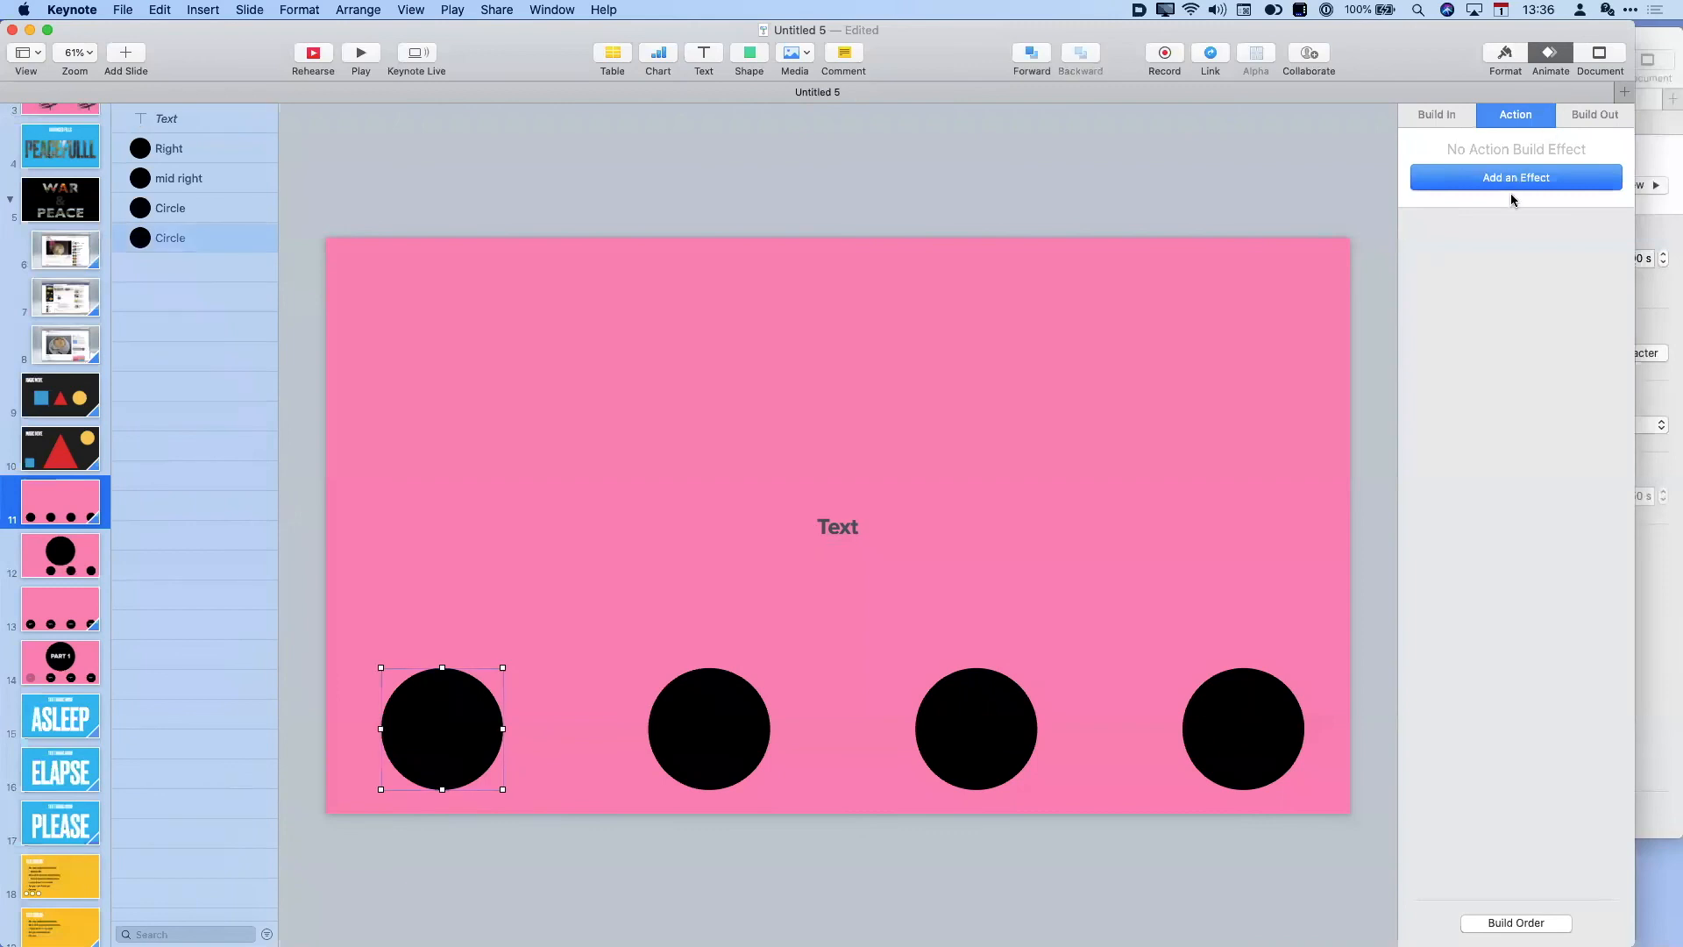
{"action": "left_click", "coordinate": [1451, 118]}
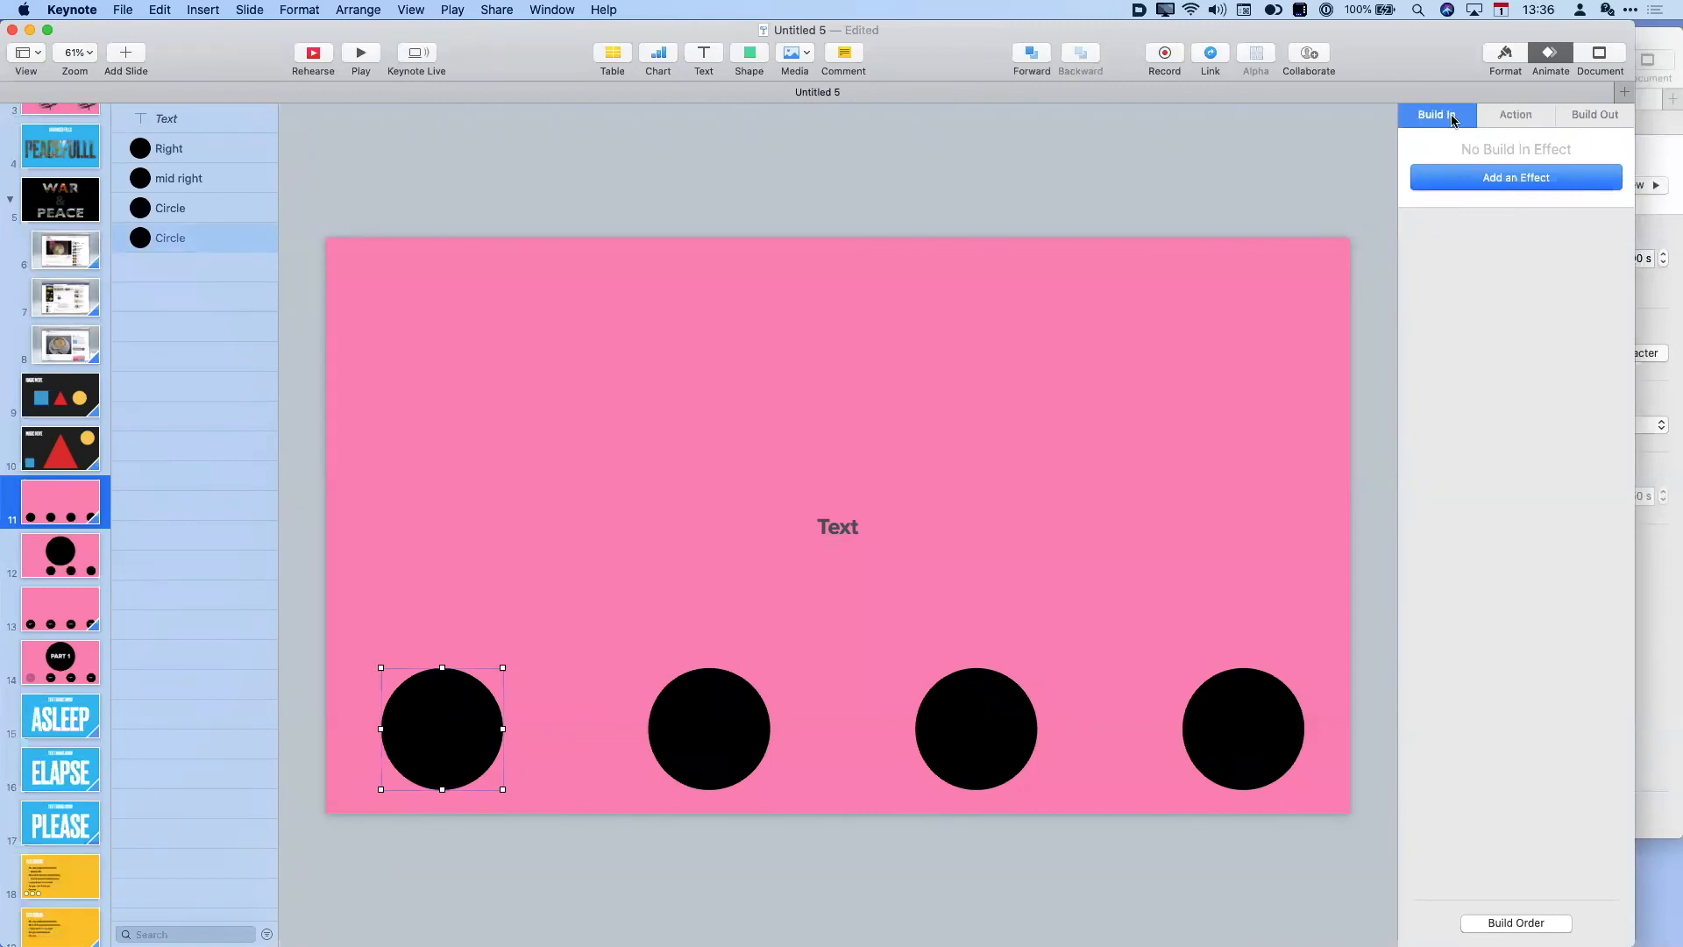
{"action": "left_click", "coordinate": [1494, 179]}
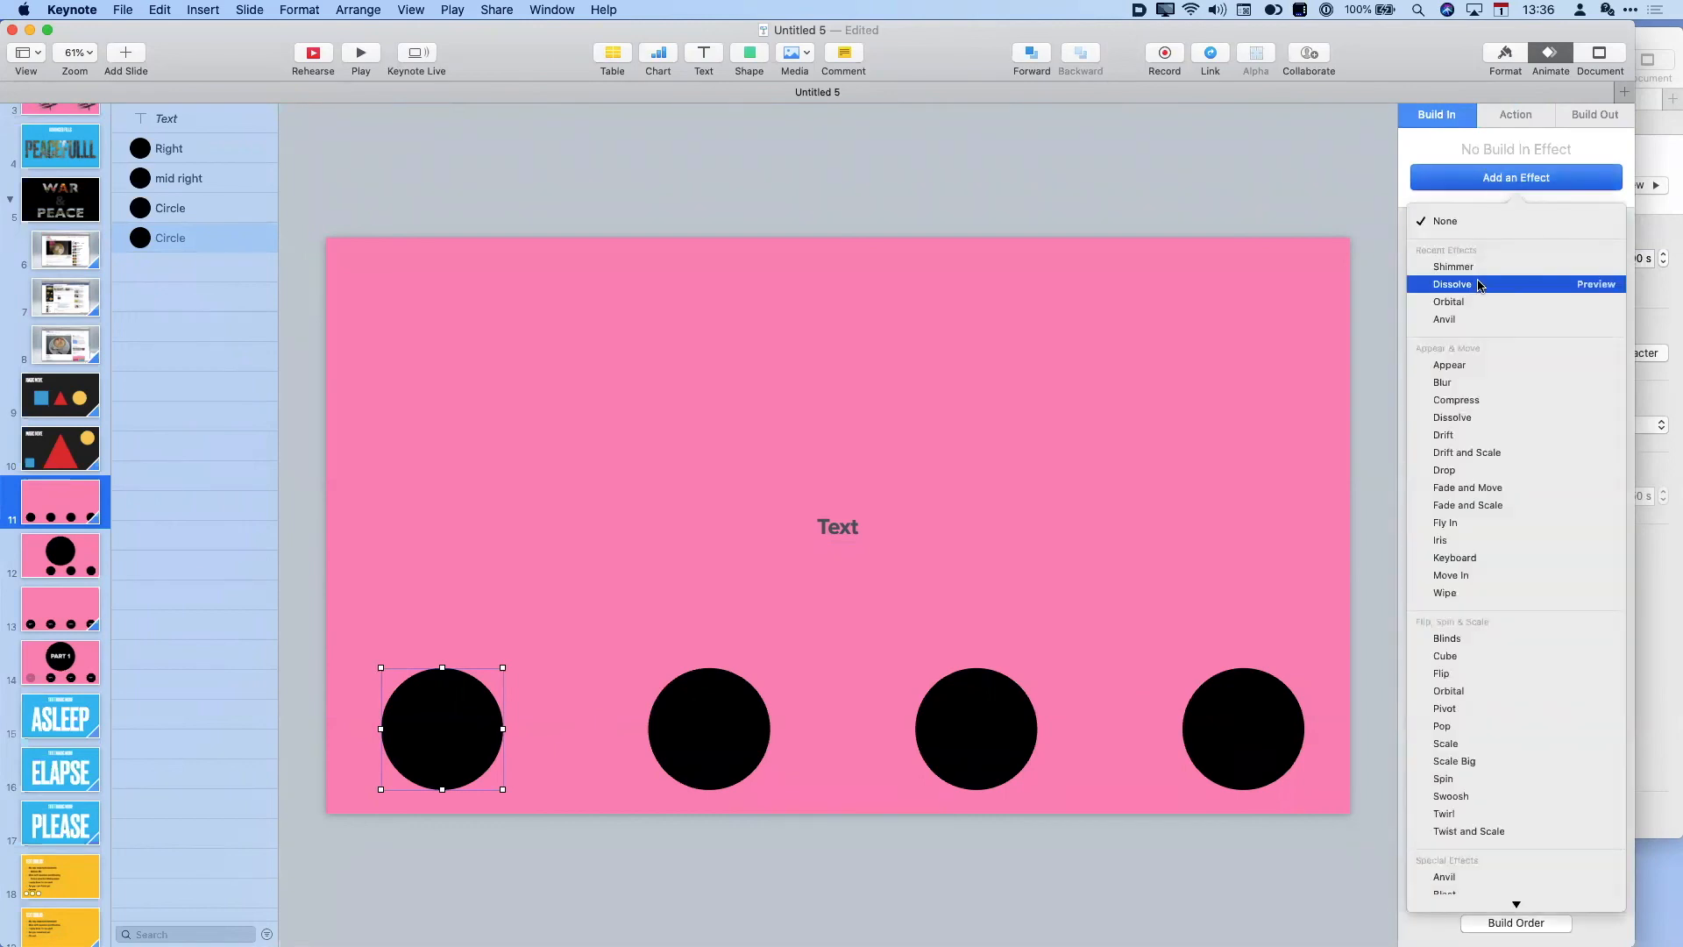
{"action": "left_click", "coordinate": [1478, 283]}
{"action": "left_click", "coordinate": [715, 742]}
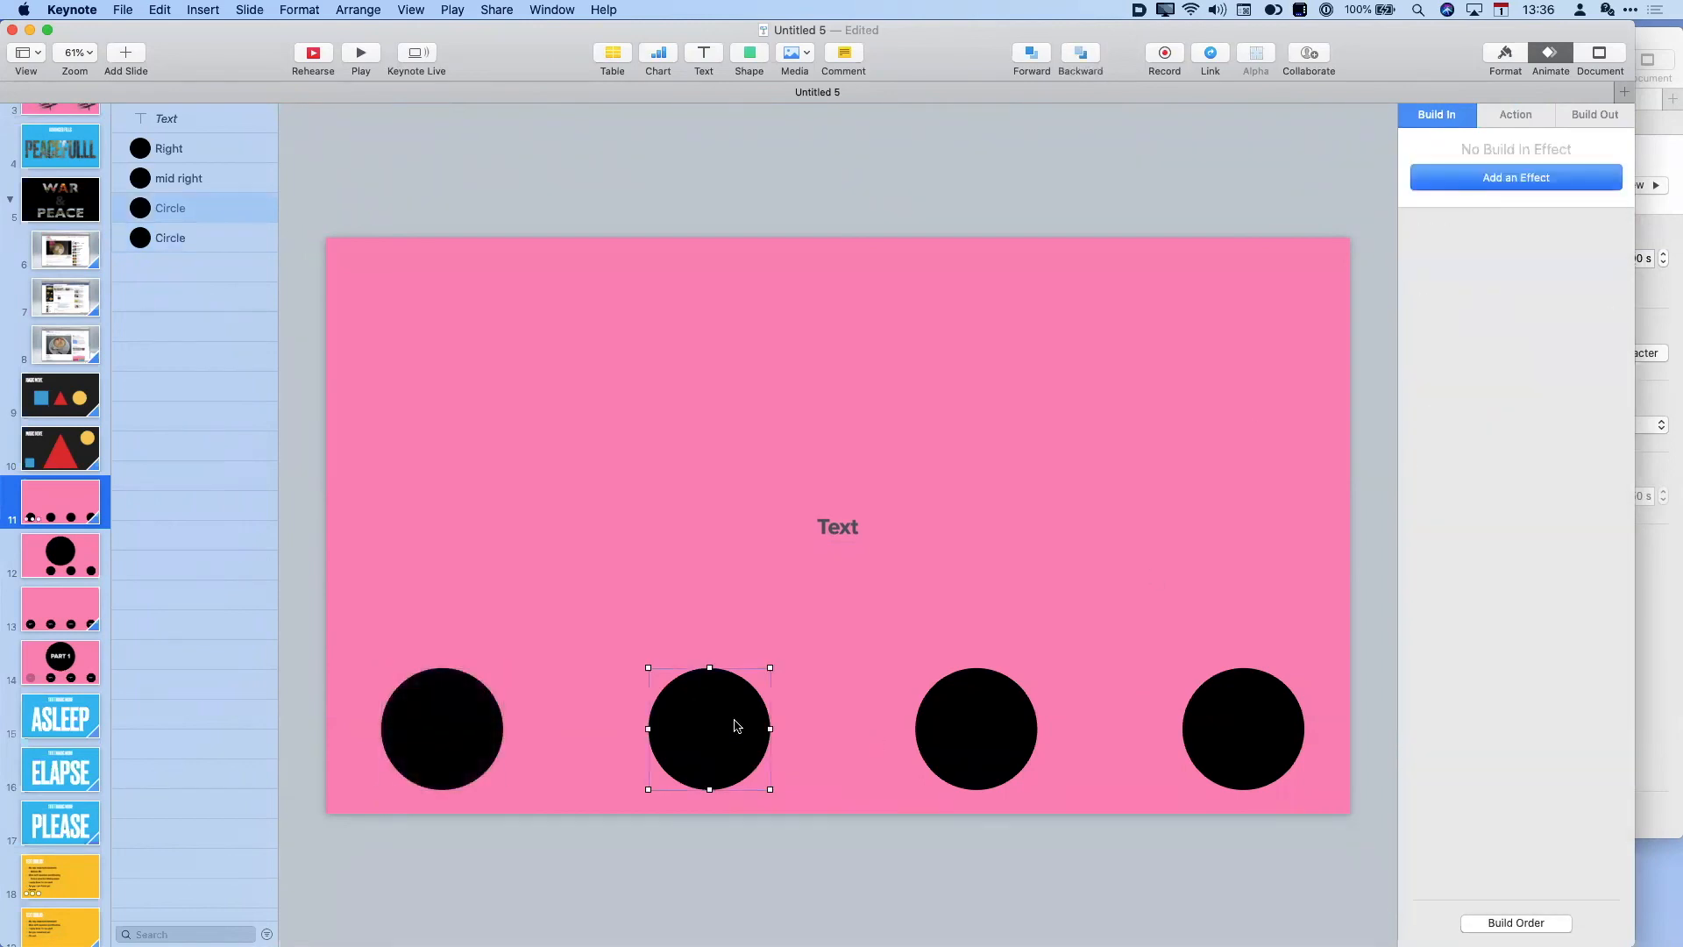
{"action": "left_click", "coordinate": [1475, 177]}
{"action": "left_click", "coordinate": [1481, 268]}
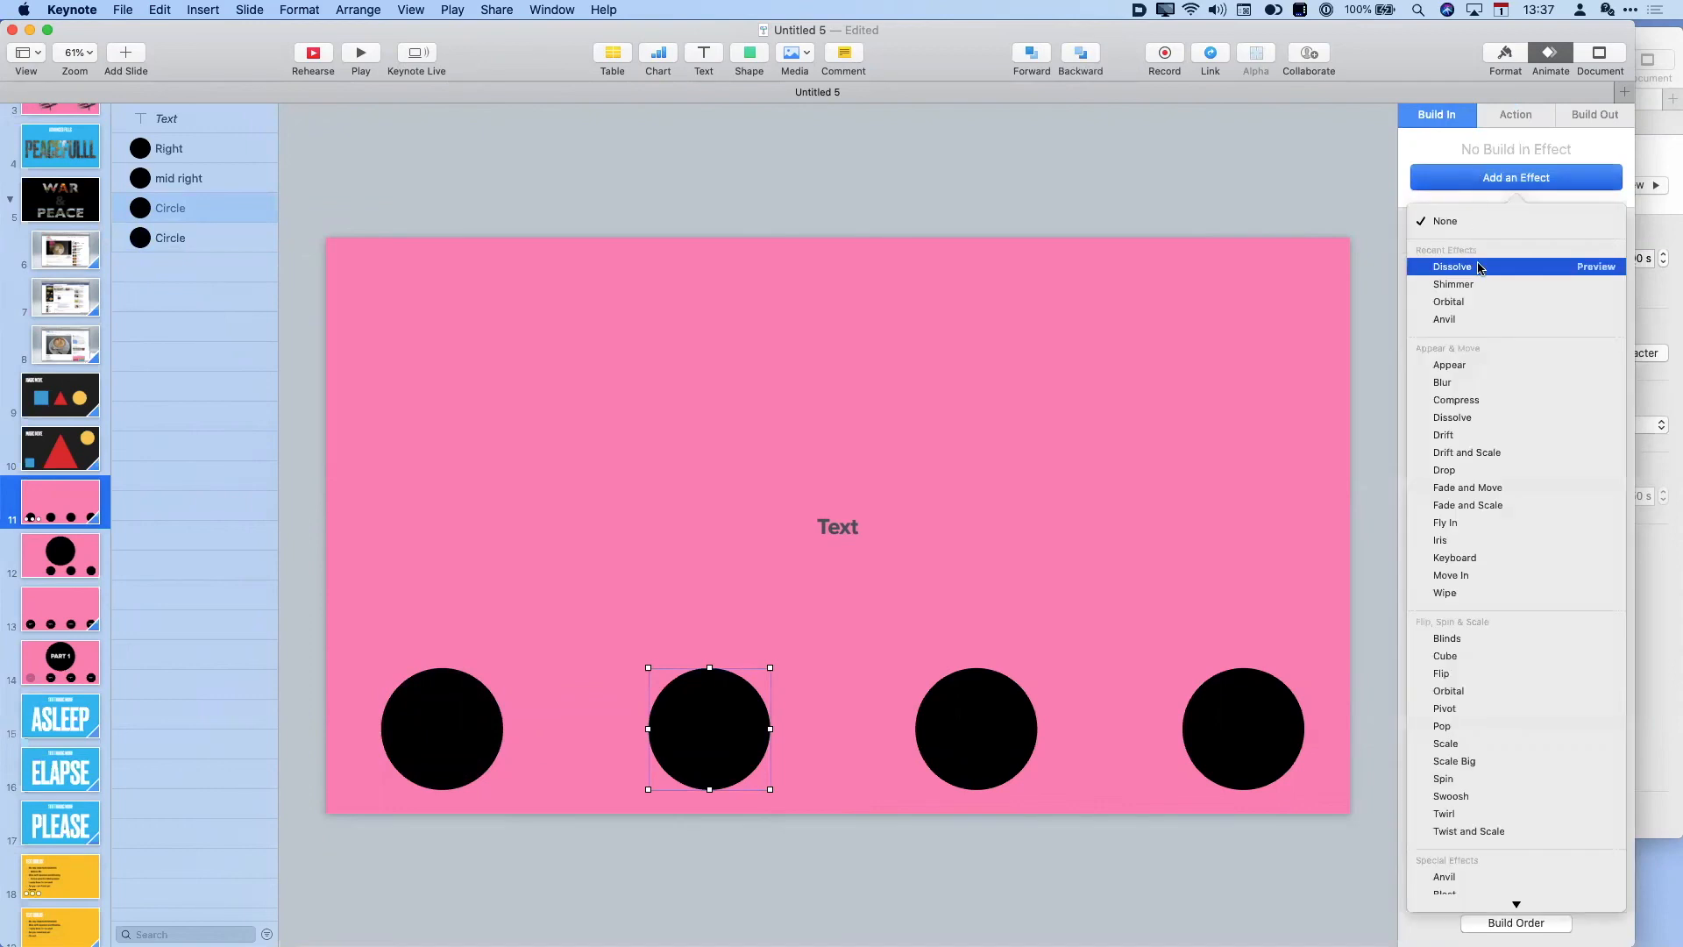
- Add a Dissolve build-in effect to the third and fourth circles, and play slide 11 to preview the builds
{"action": "left_click", "coordinate": [1008, 726]}
{"action": "left_click", "coordinate": [1484, 180]}
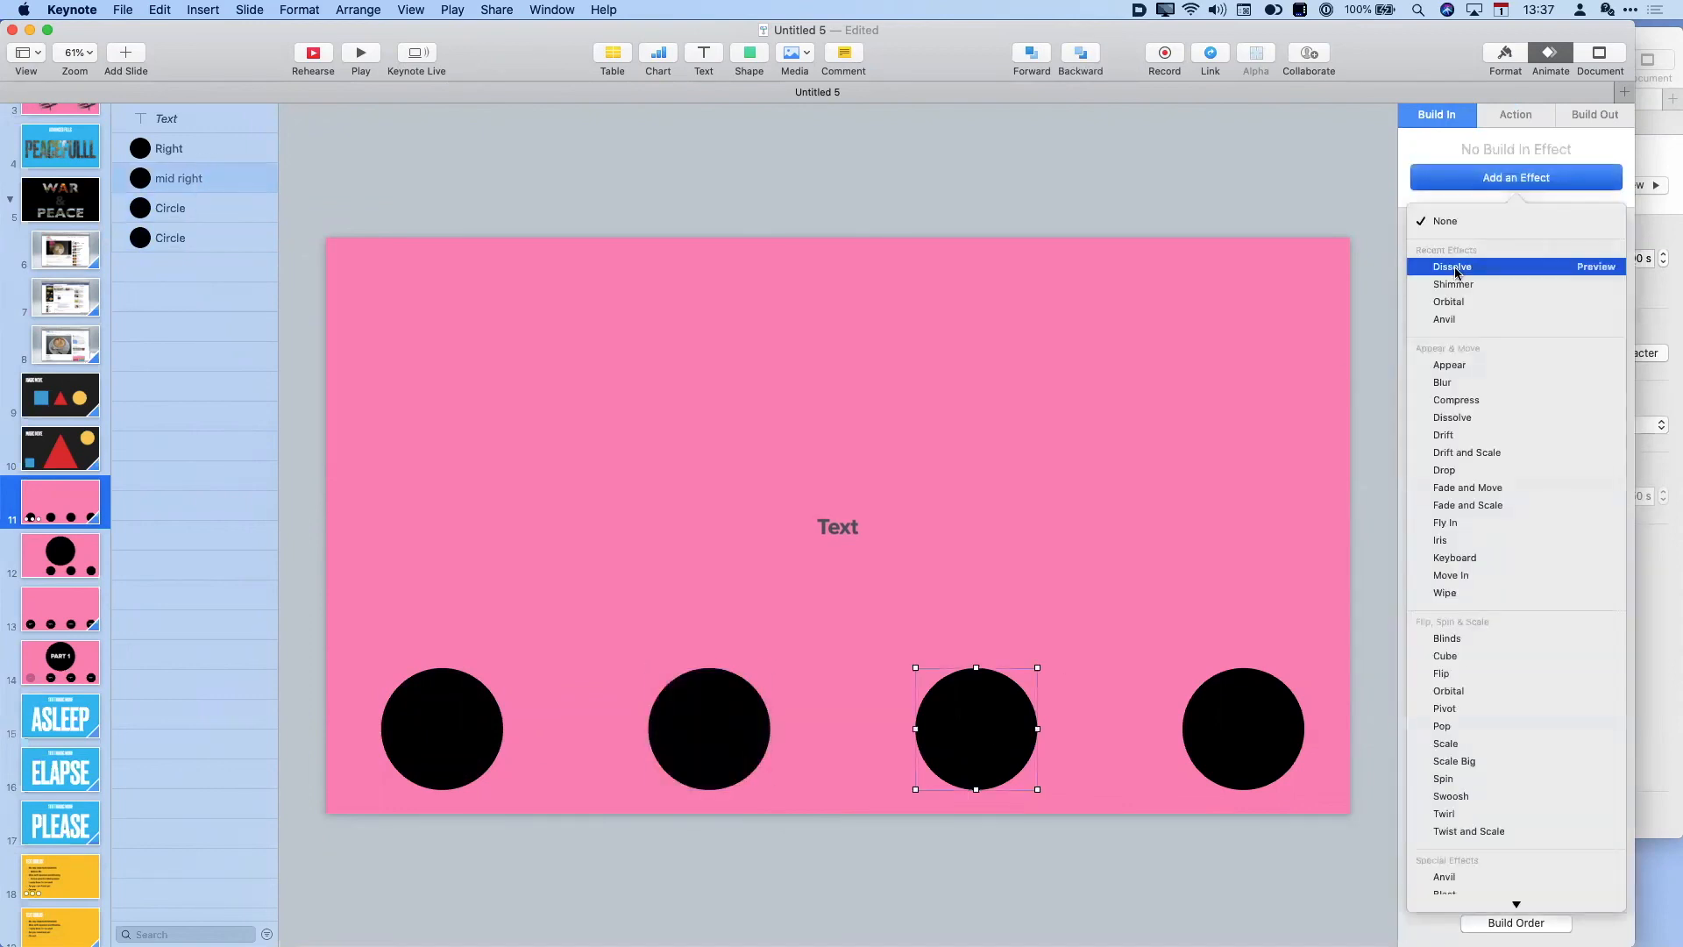
{"action": "left_click", "coordinate": [1455, 268]}
{"action": "left_click", "coordinate": [1227, 759]}
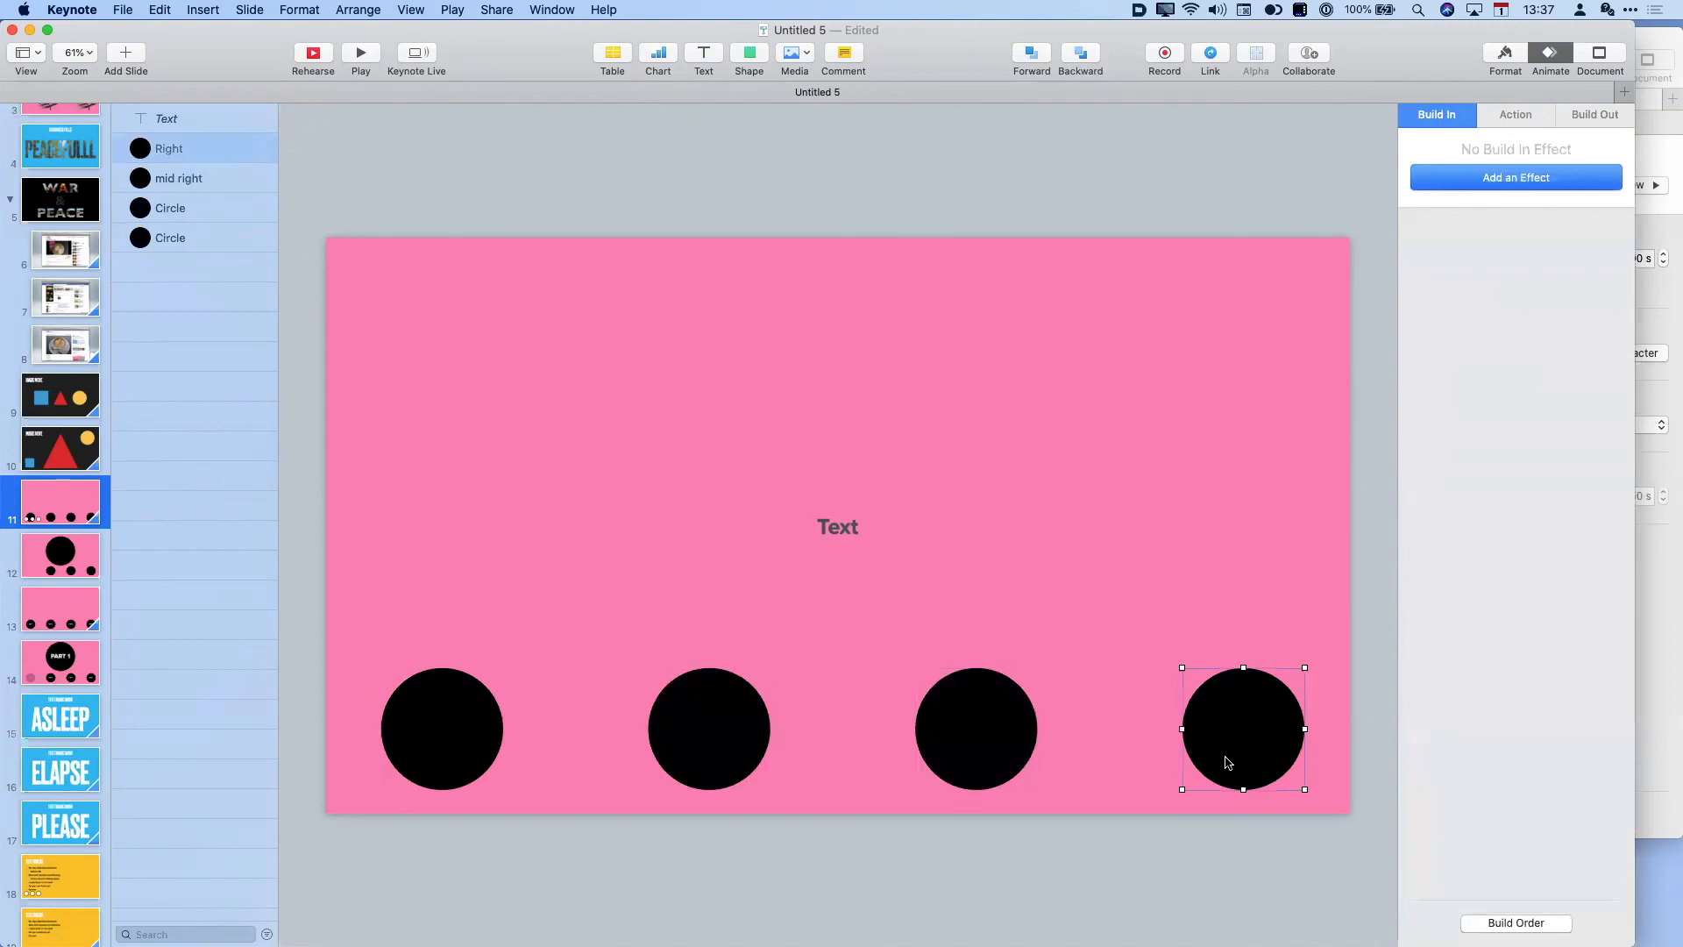
{"action": "left_click", "coordinate": [1479, 177]}
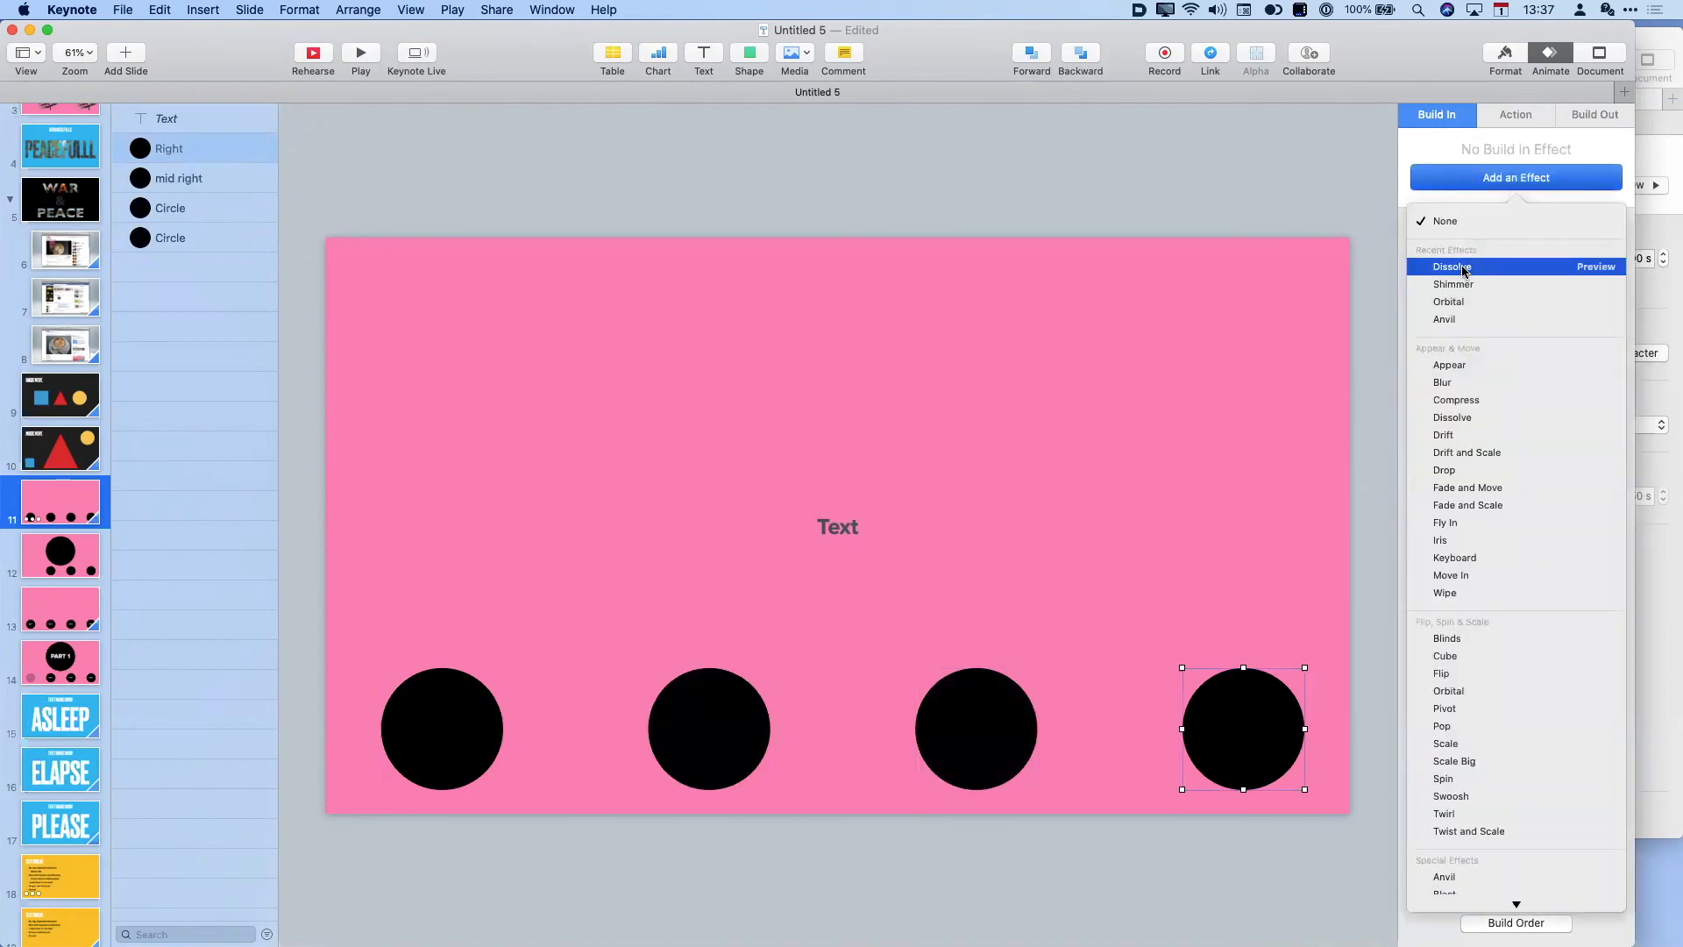
{"action": "left_click", "coordinate": [1473, 265]}
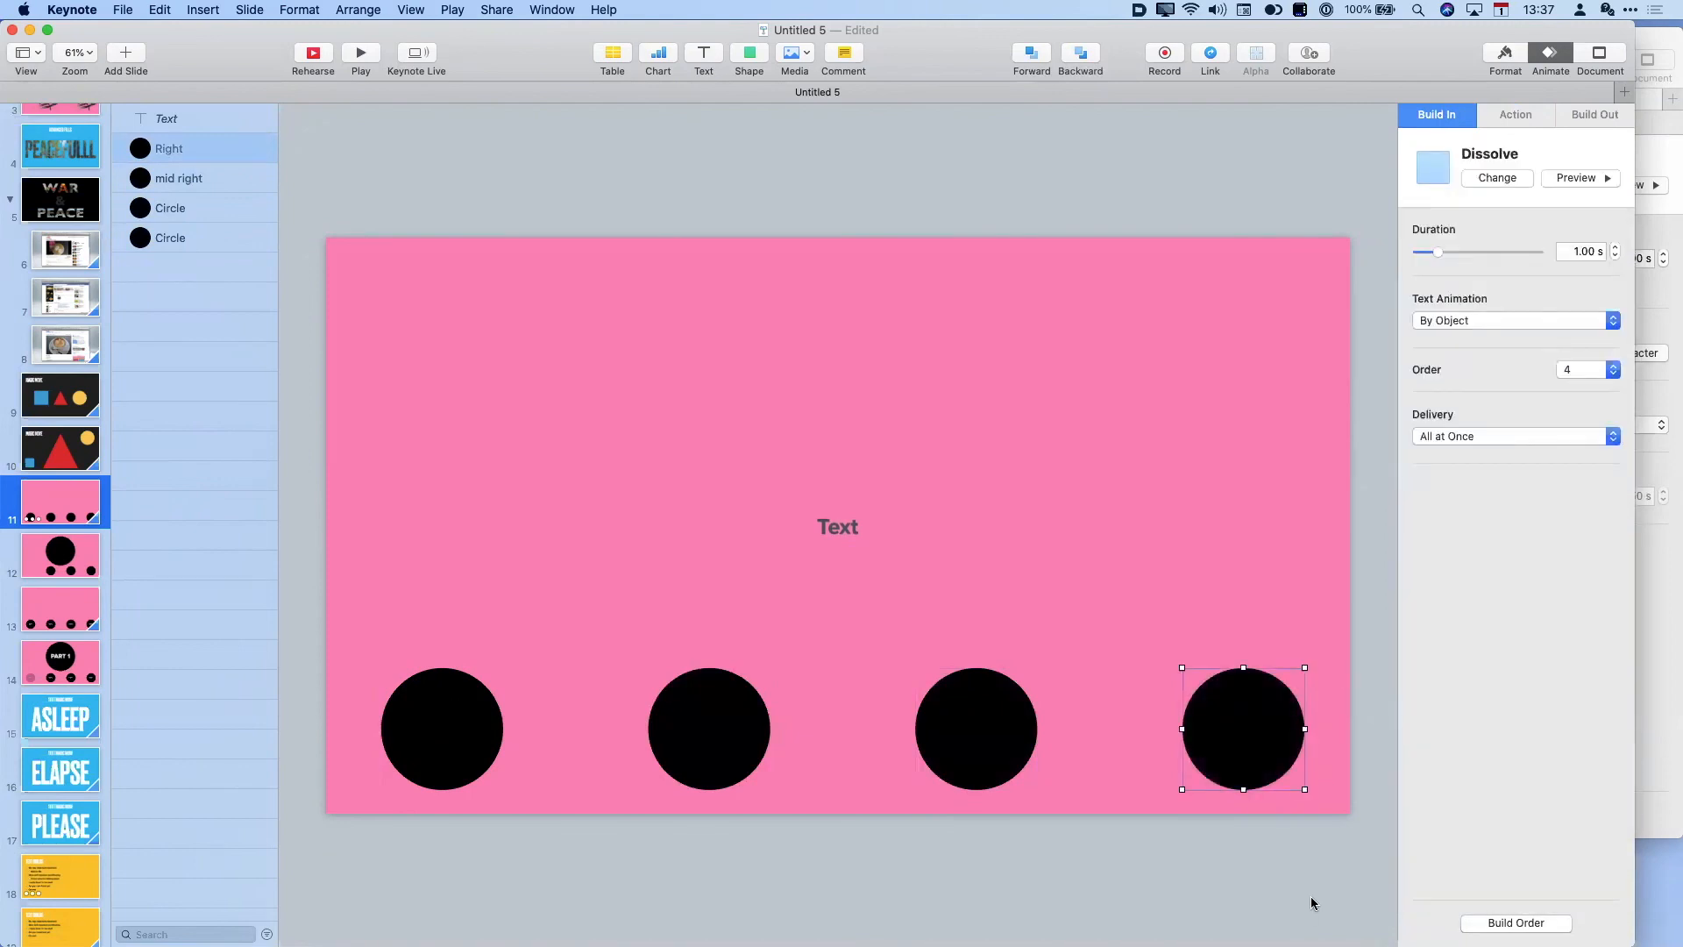
{"action": "left_click", "coordinate": [360, 53]}
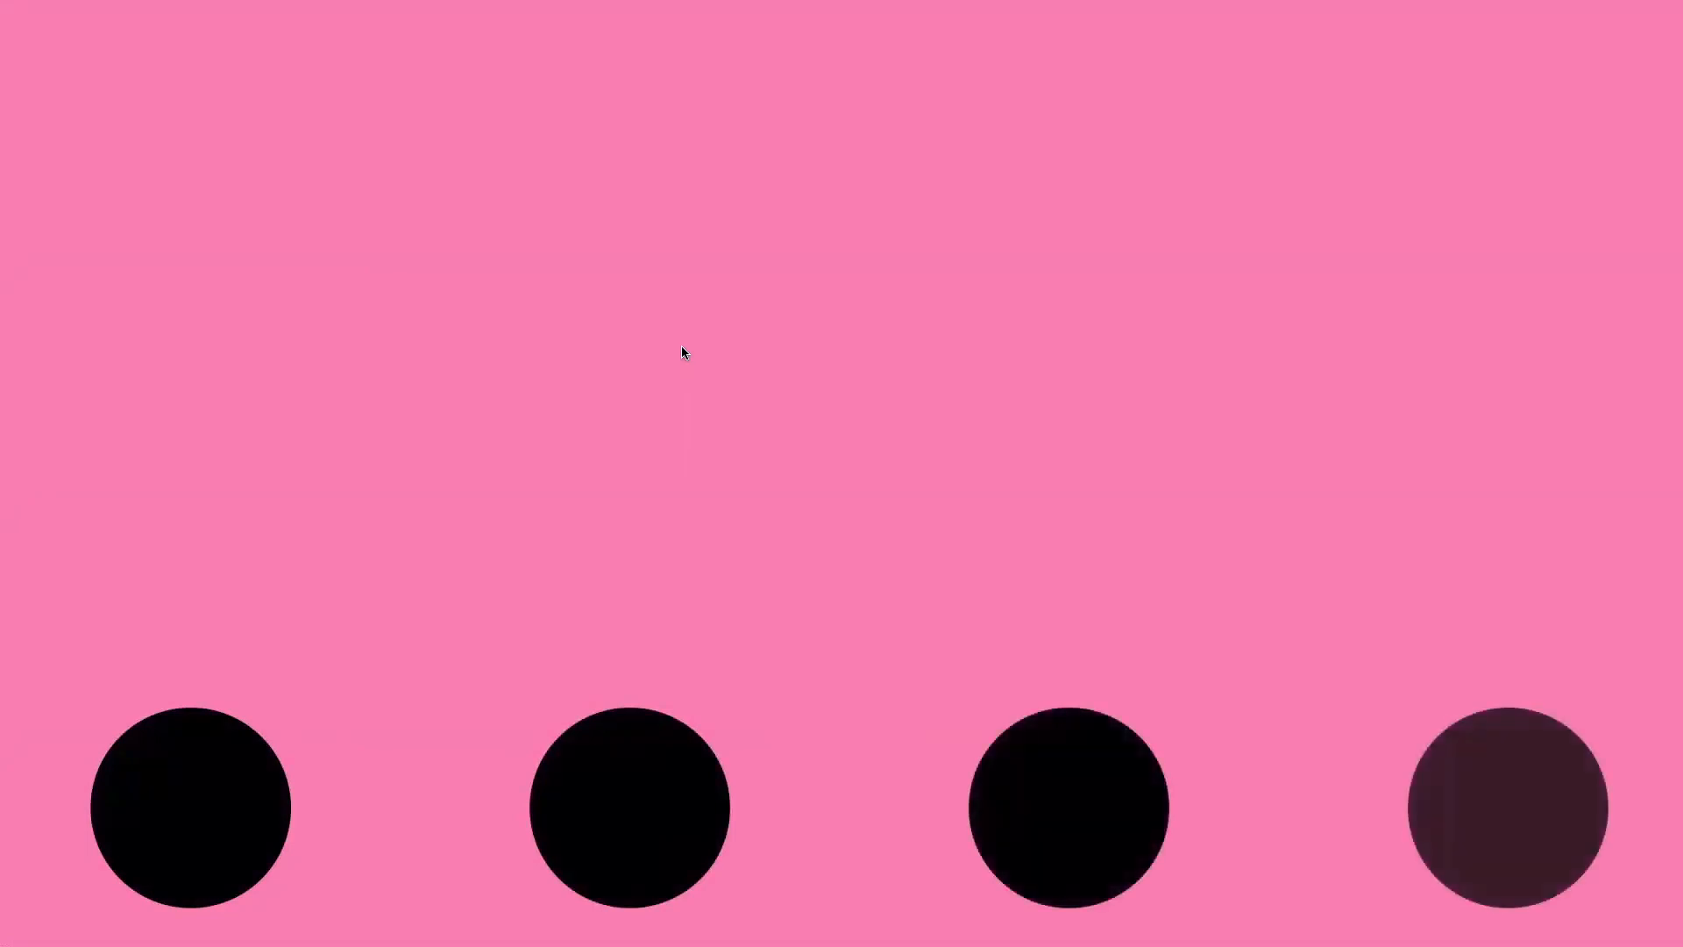
{"action": "key", "text": "Escape"}
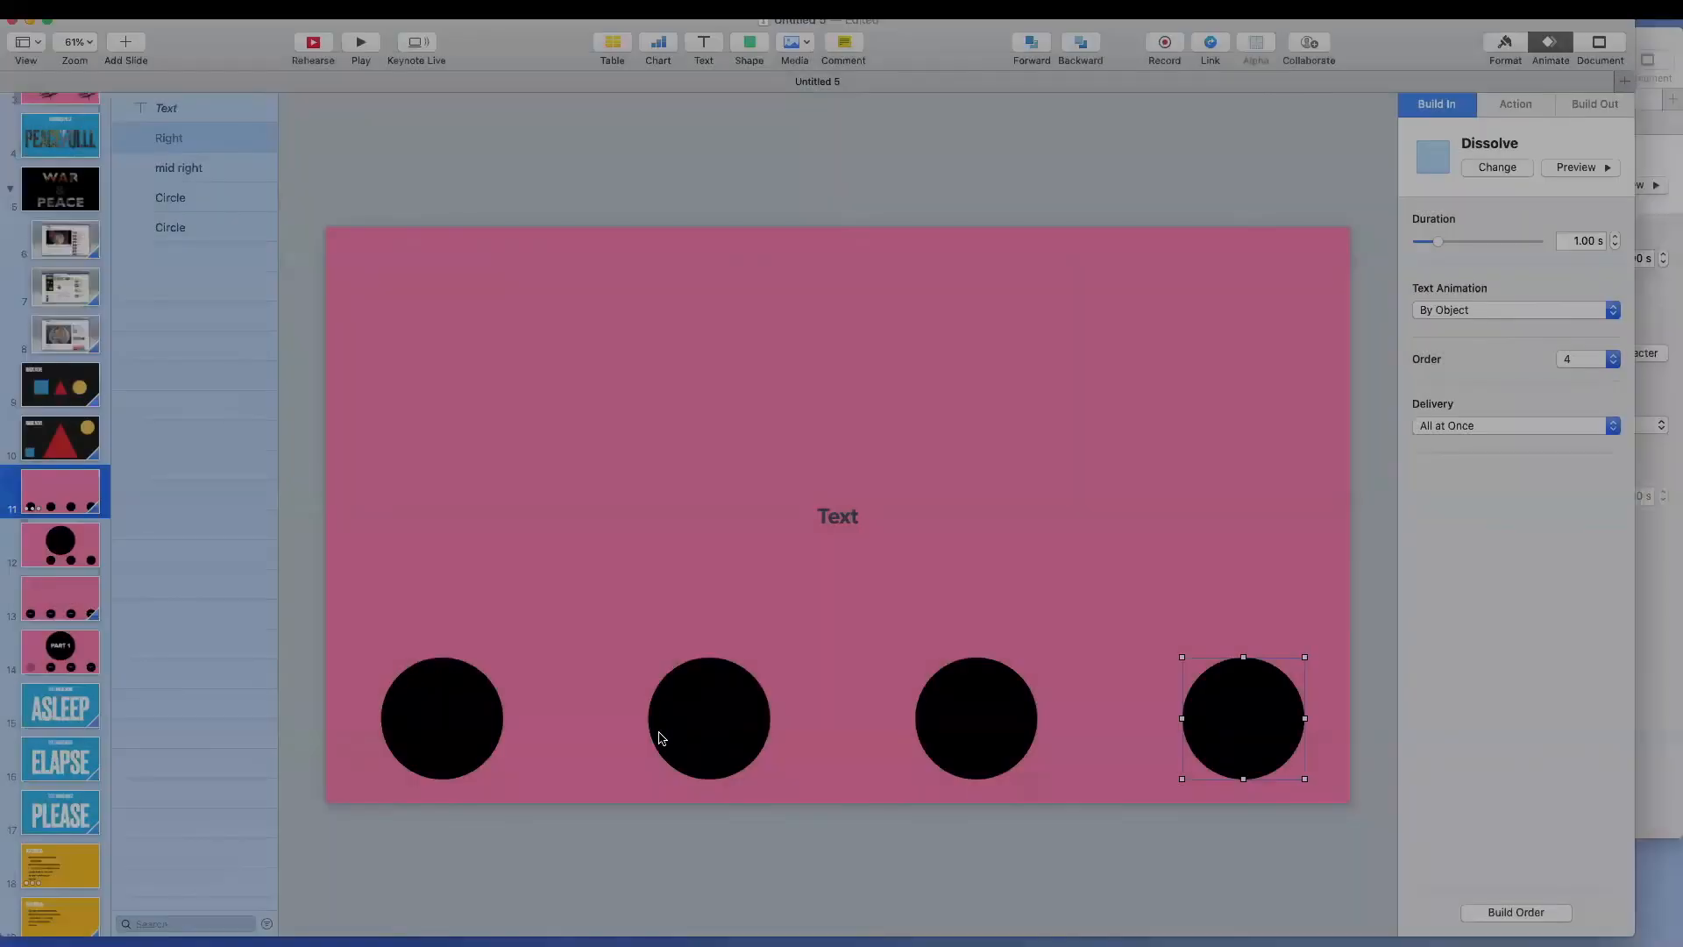
- Delete the second circle from the left on slide 11 and put a star shape in its place
{"action": "left_click", "coordinate": [706, 729]}
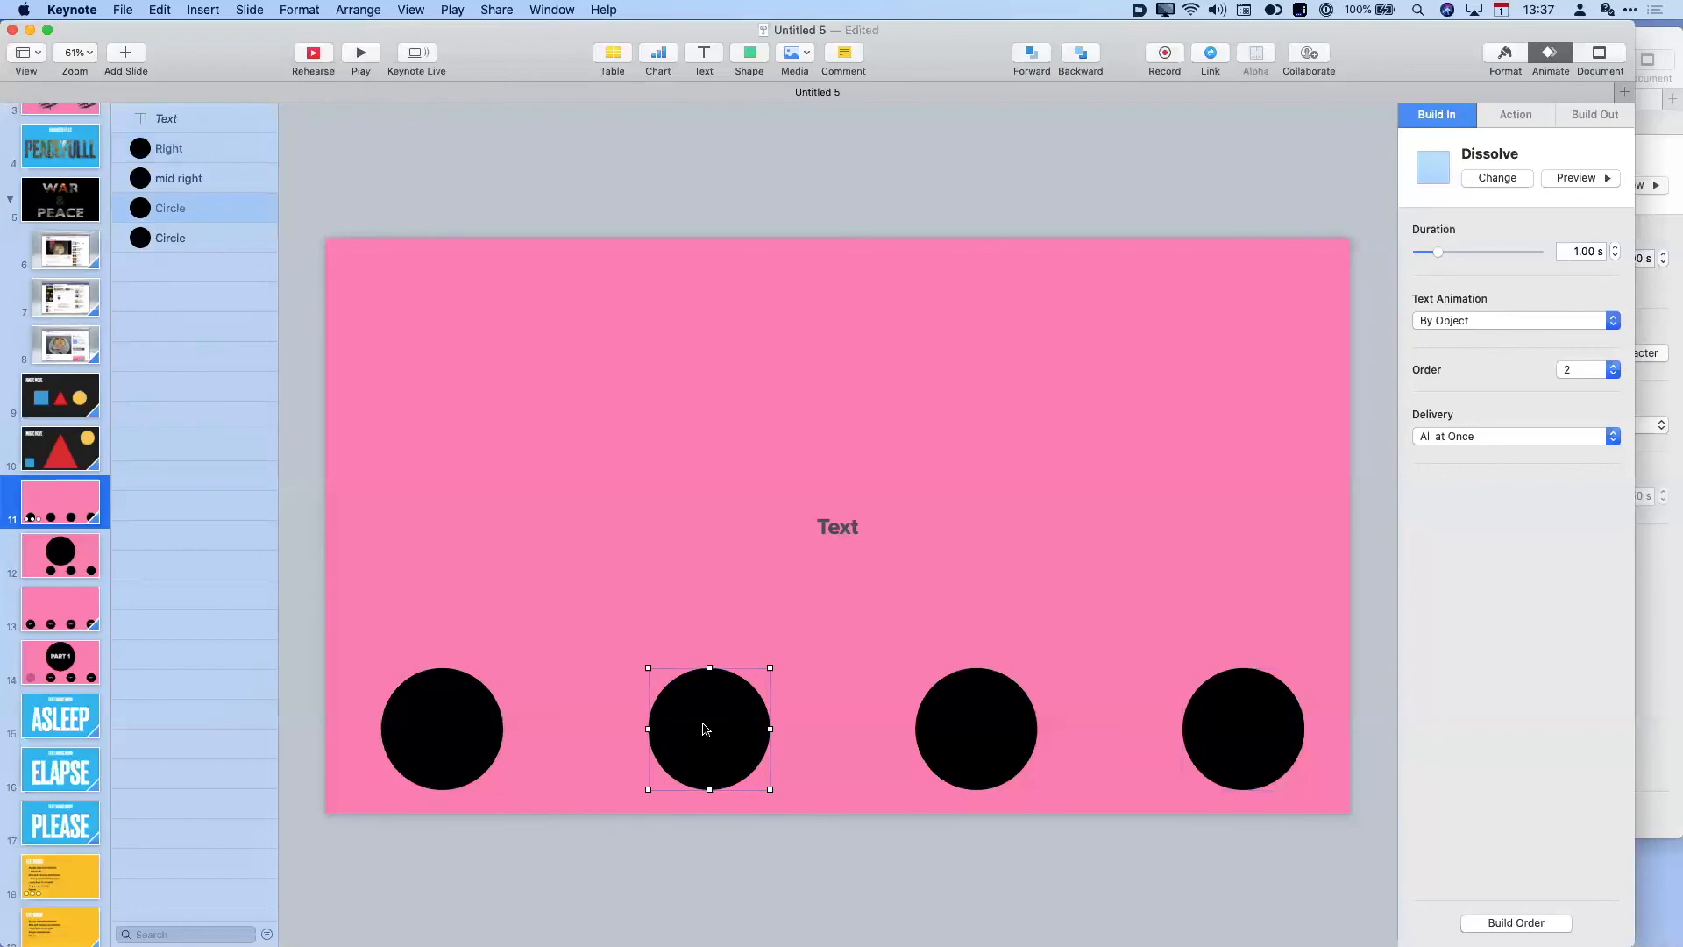
{"action": "key", "text": "Delete"}
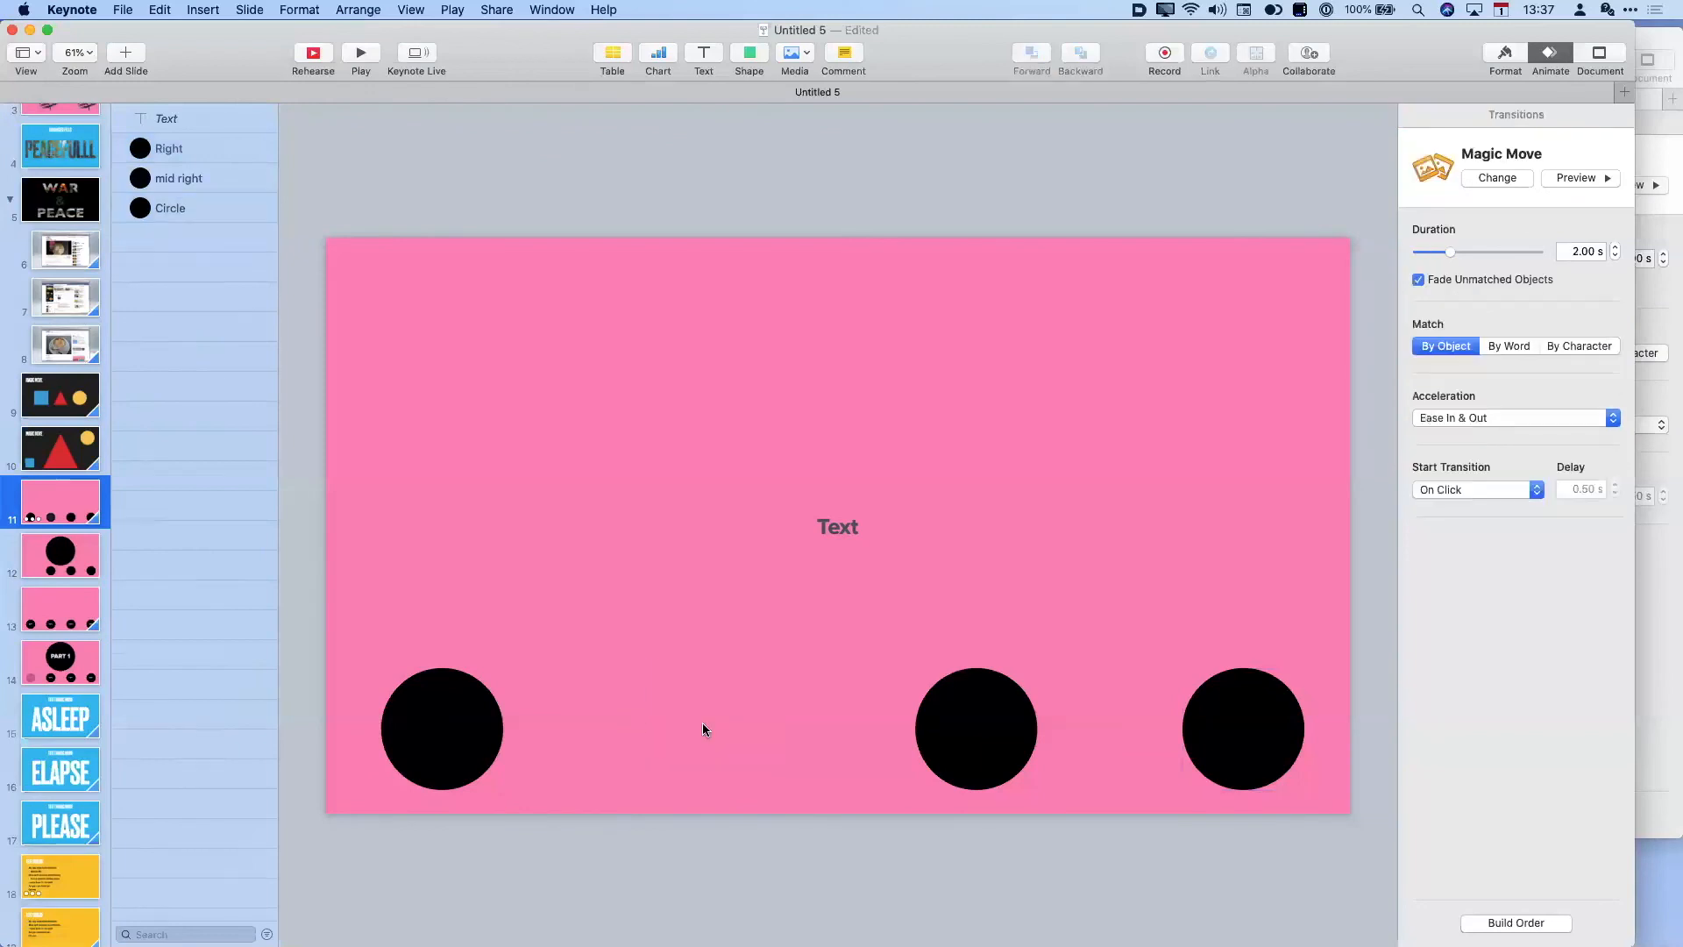
{"action": "left_click", "coordinate": [748, 57]}
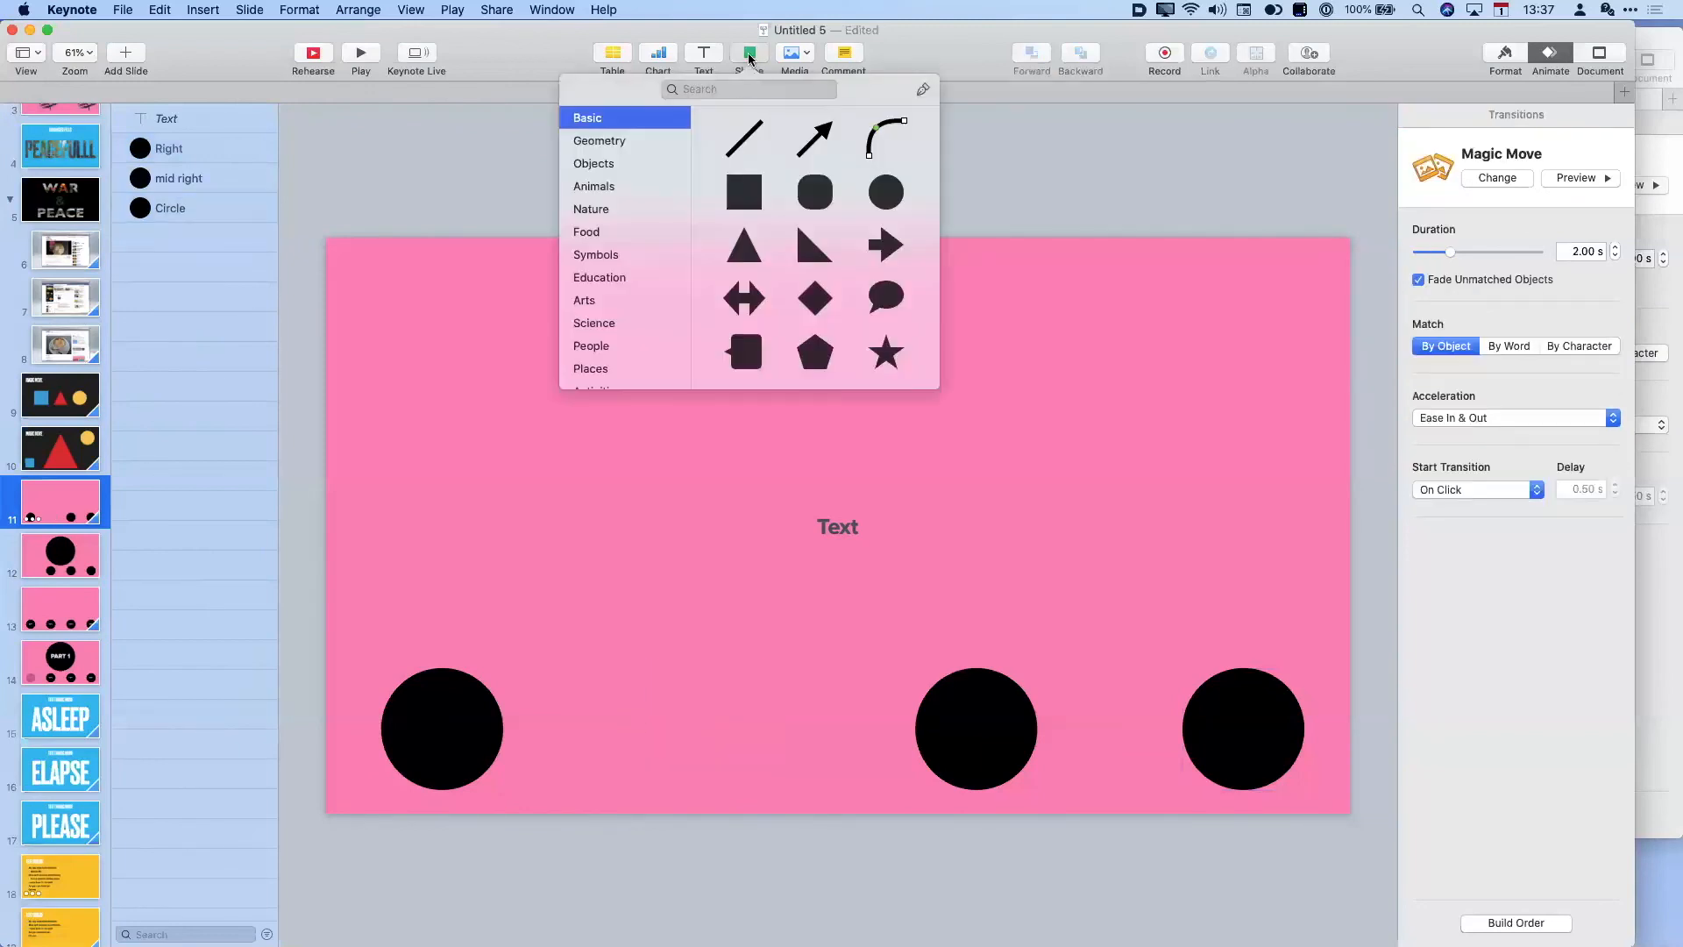
{"action": "left_click", "coordinate": [891, 354]}
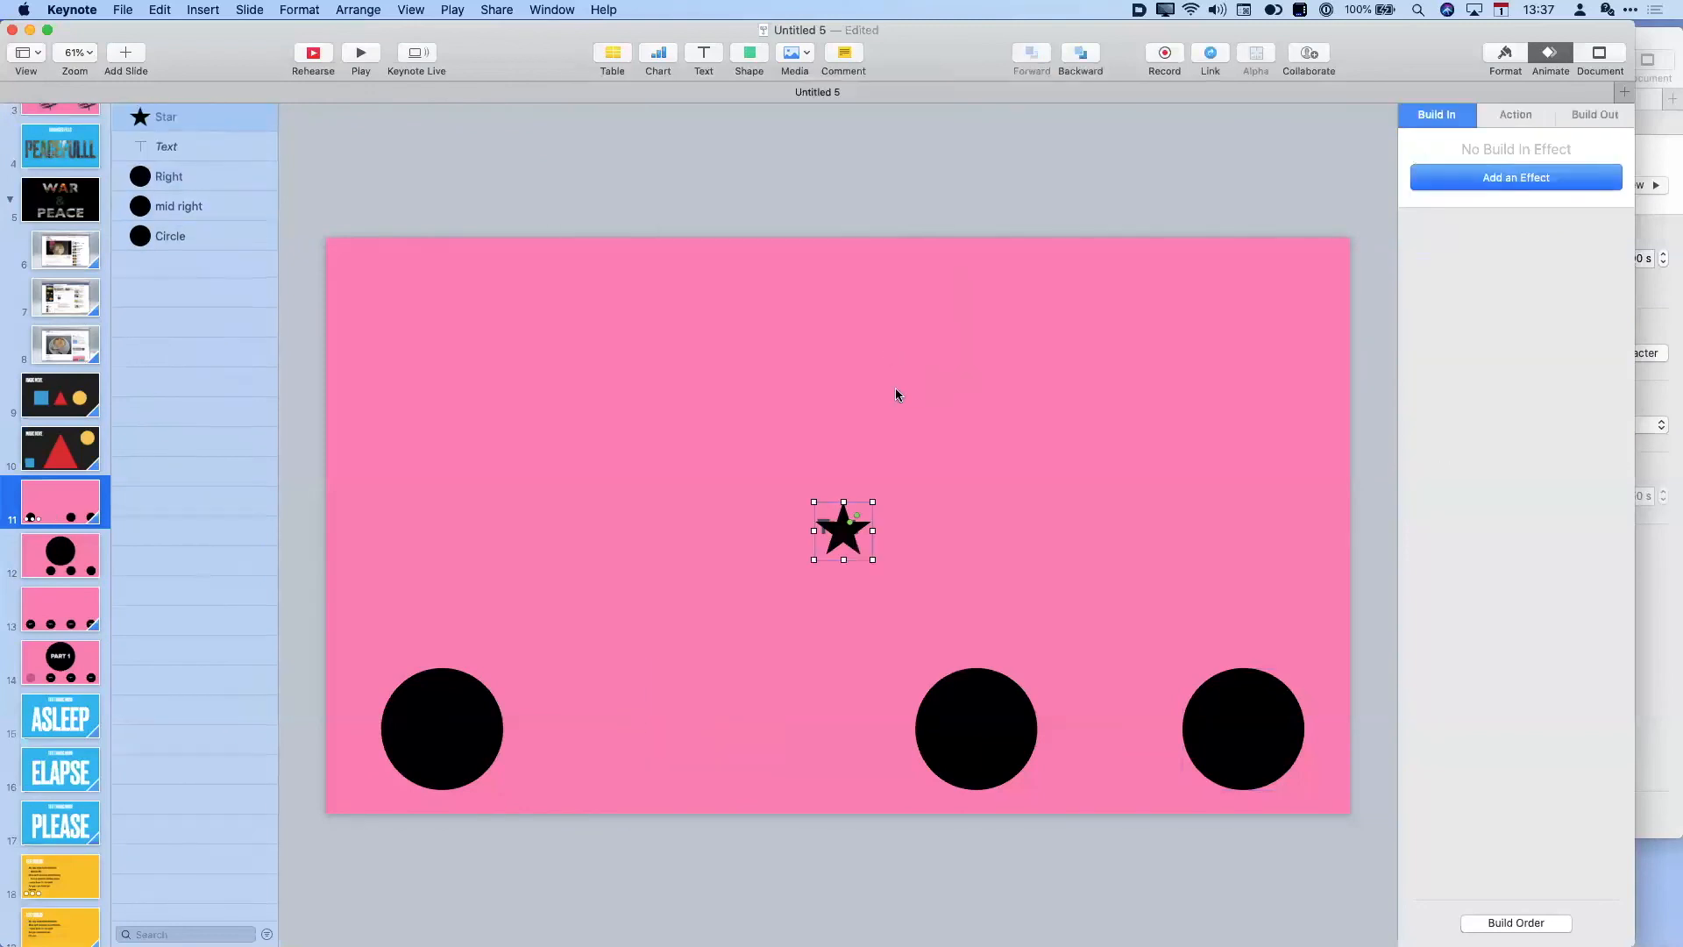
{"action": "left_click_drag", "start_coordinate": [857, 537], "coordinate": [724, 737]}
- Add a Dissolve build-in effect to the star, and play slide 11 to preview the builds
{"action": "left_click", "coordinate": [1484, 179]}
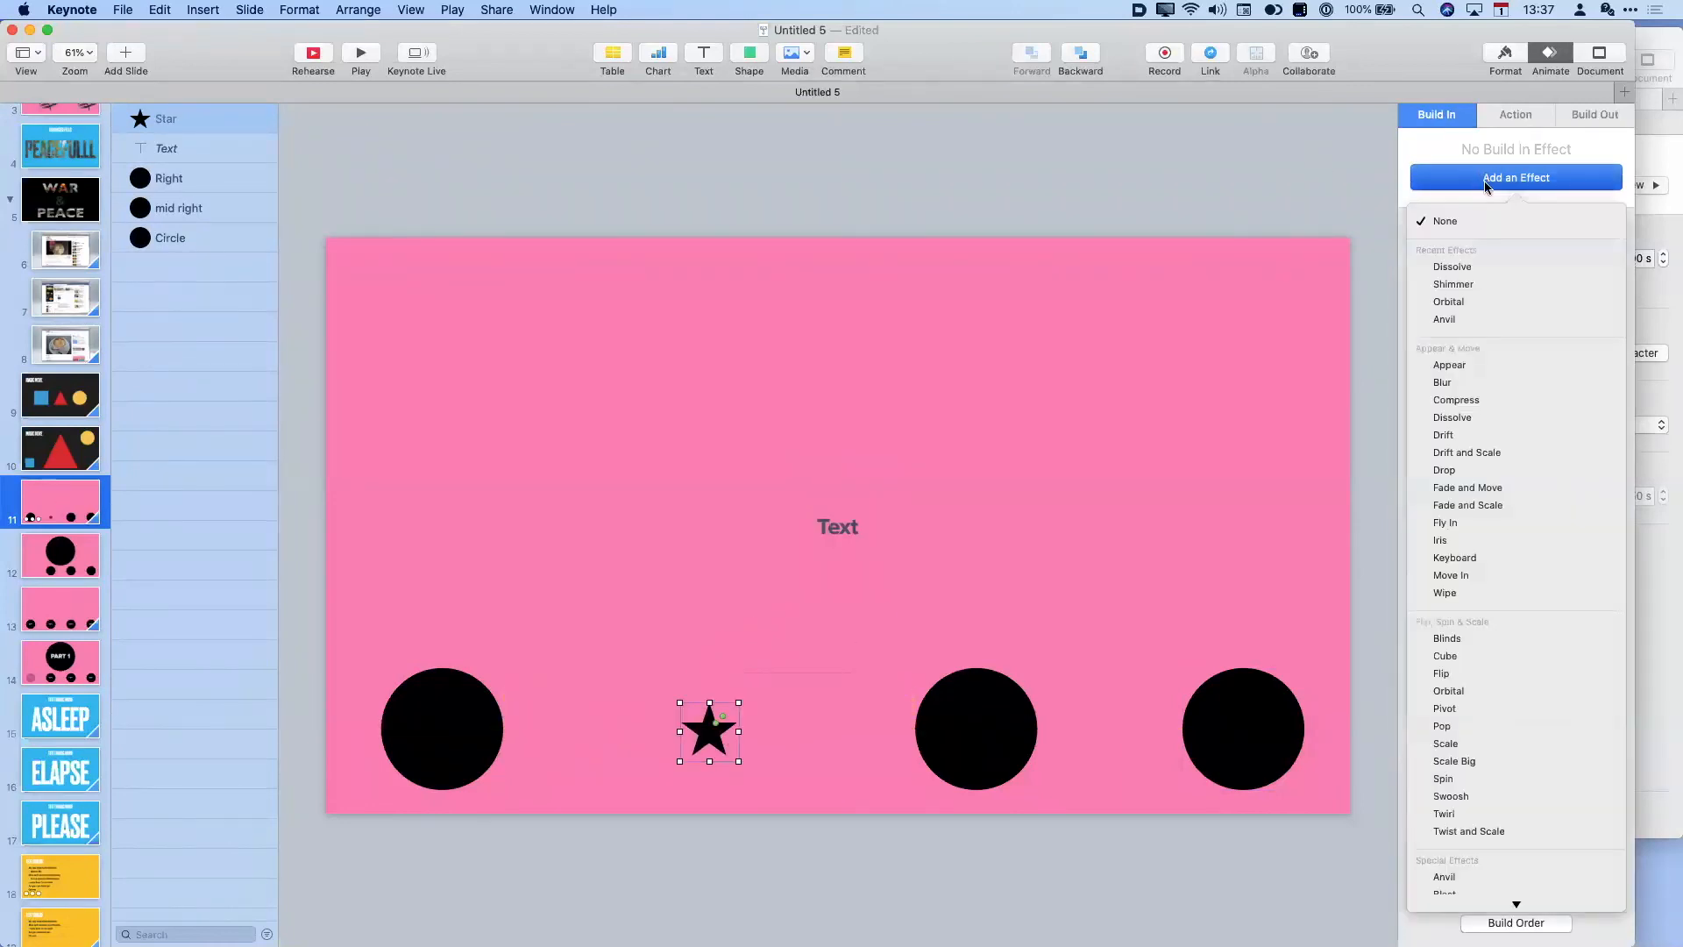
{"action": "left_click", "coordinate": [1438, 271]}
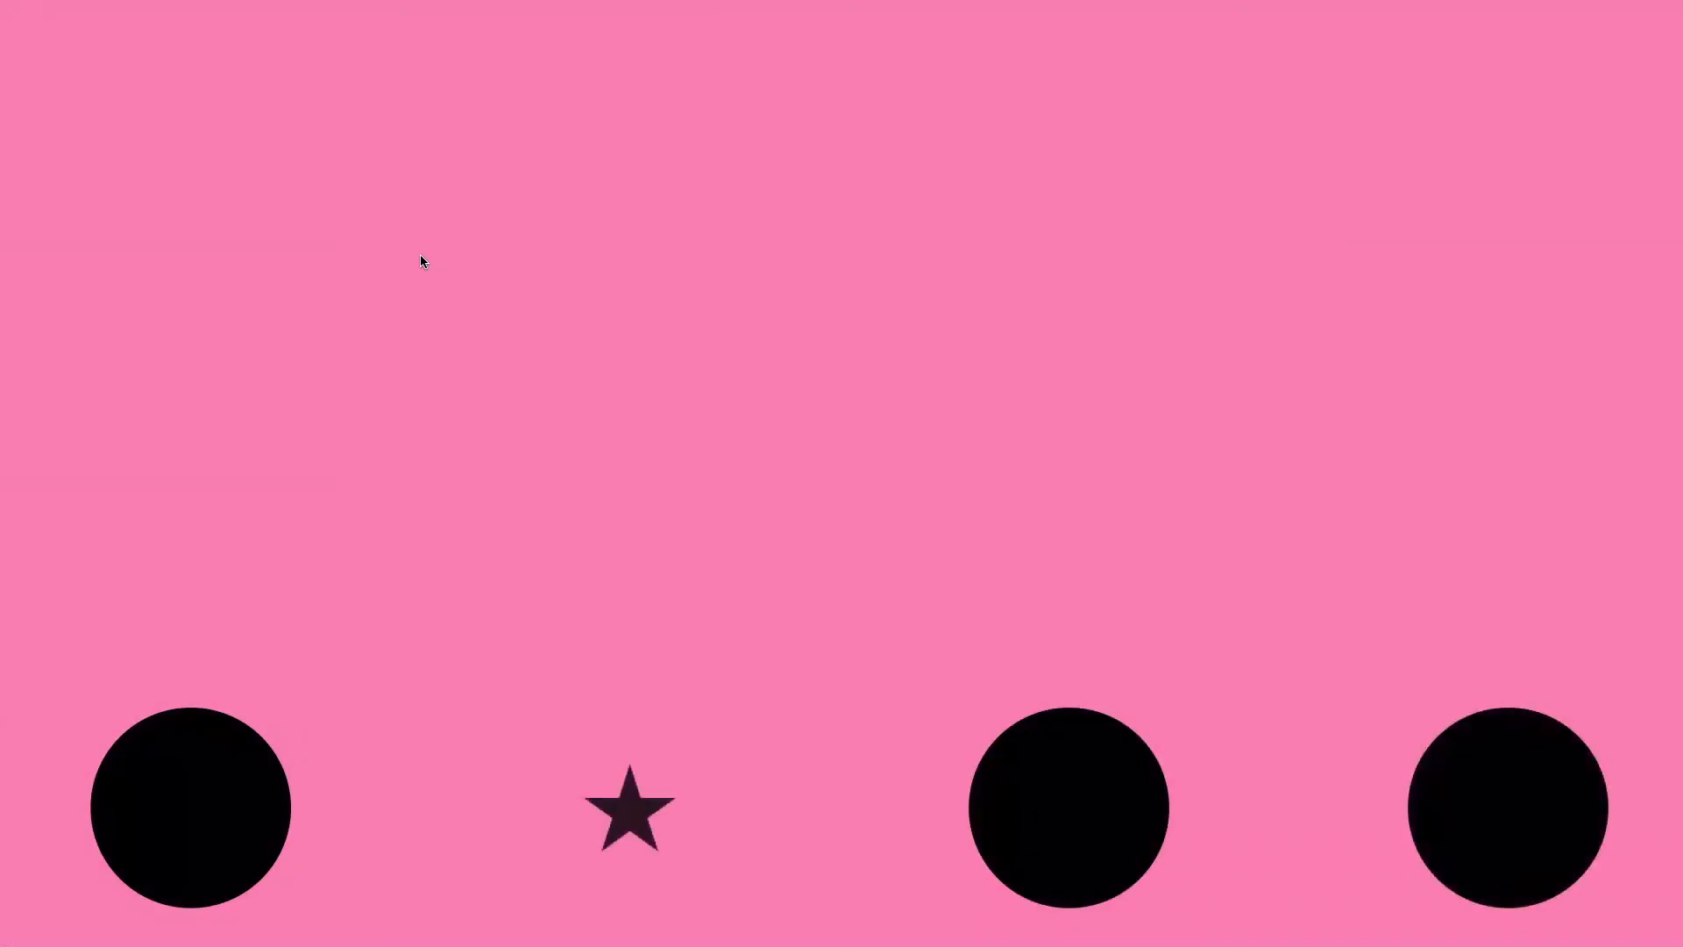
{"action": "key", "text": "Escape"}
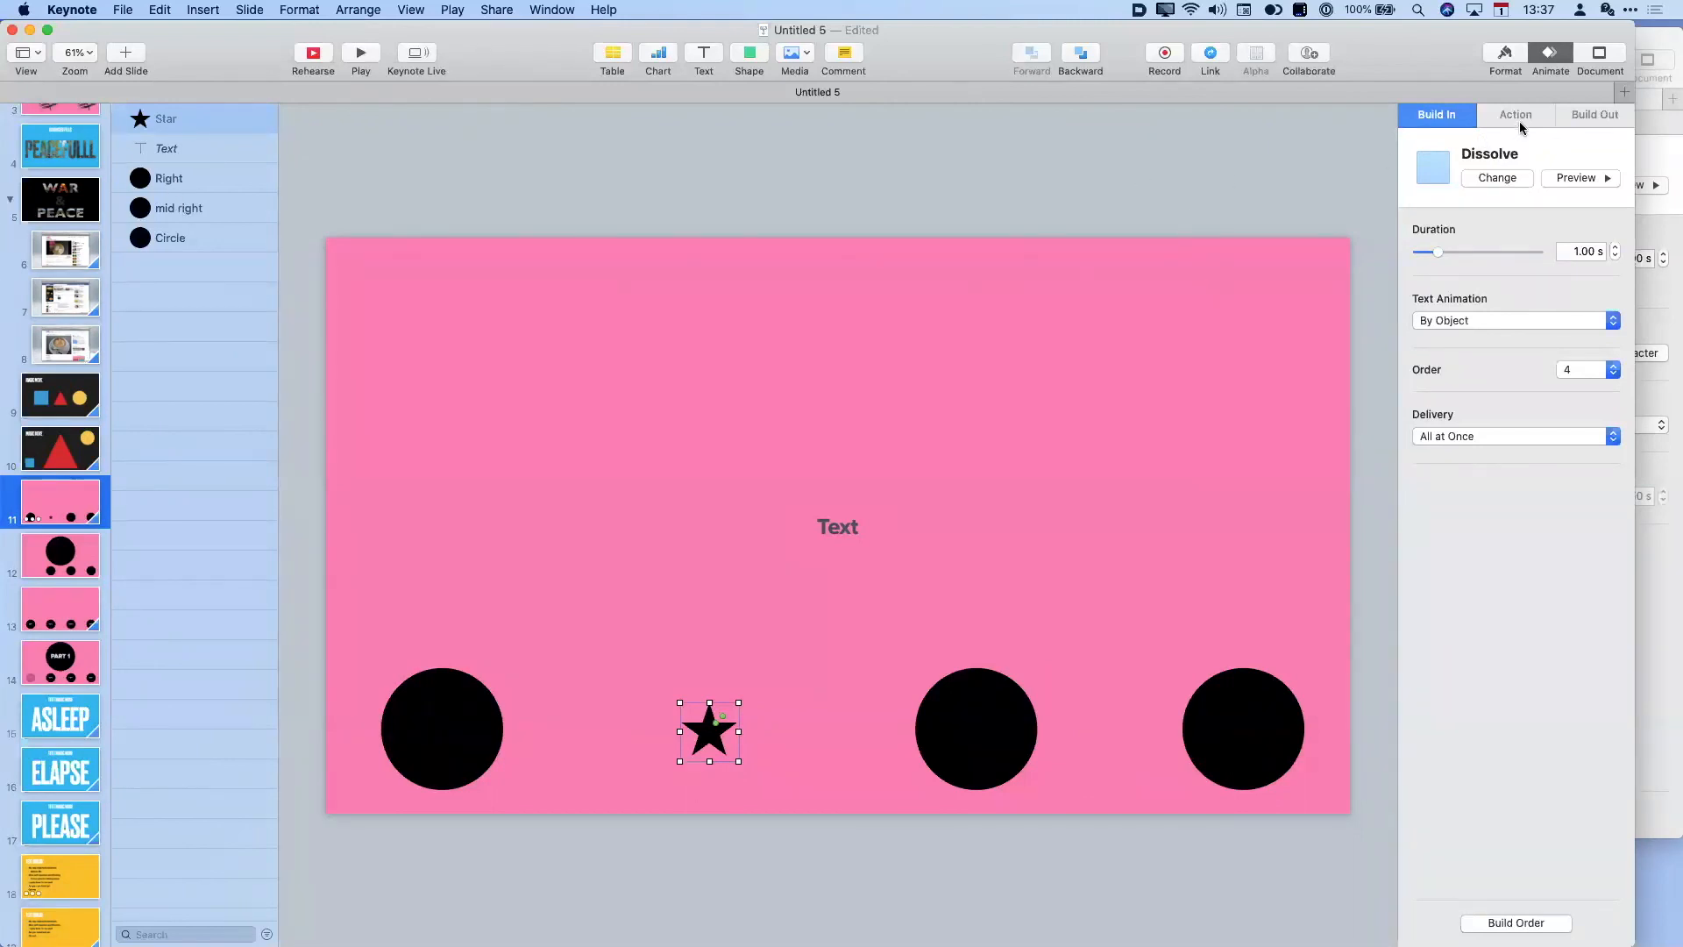
- Check each build in slide 11's build order and move the star's build to second place, directly after Circle
{"action": "left_click", "coordinate": [1542, 924]}
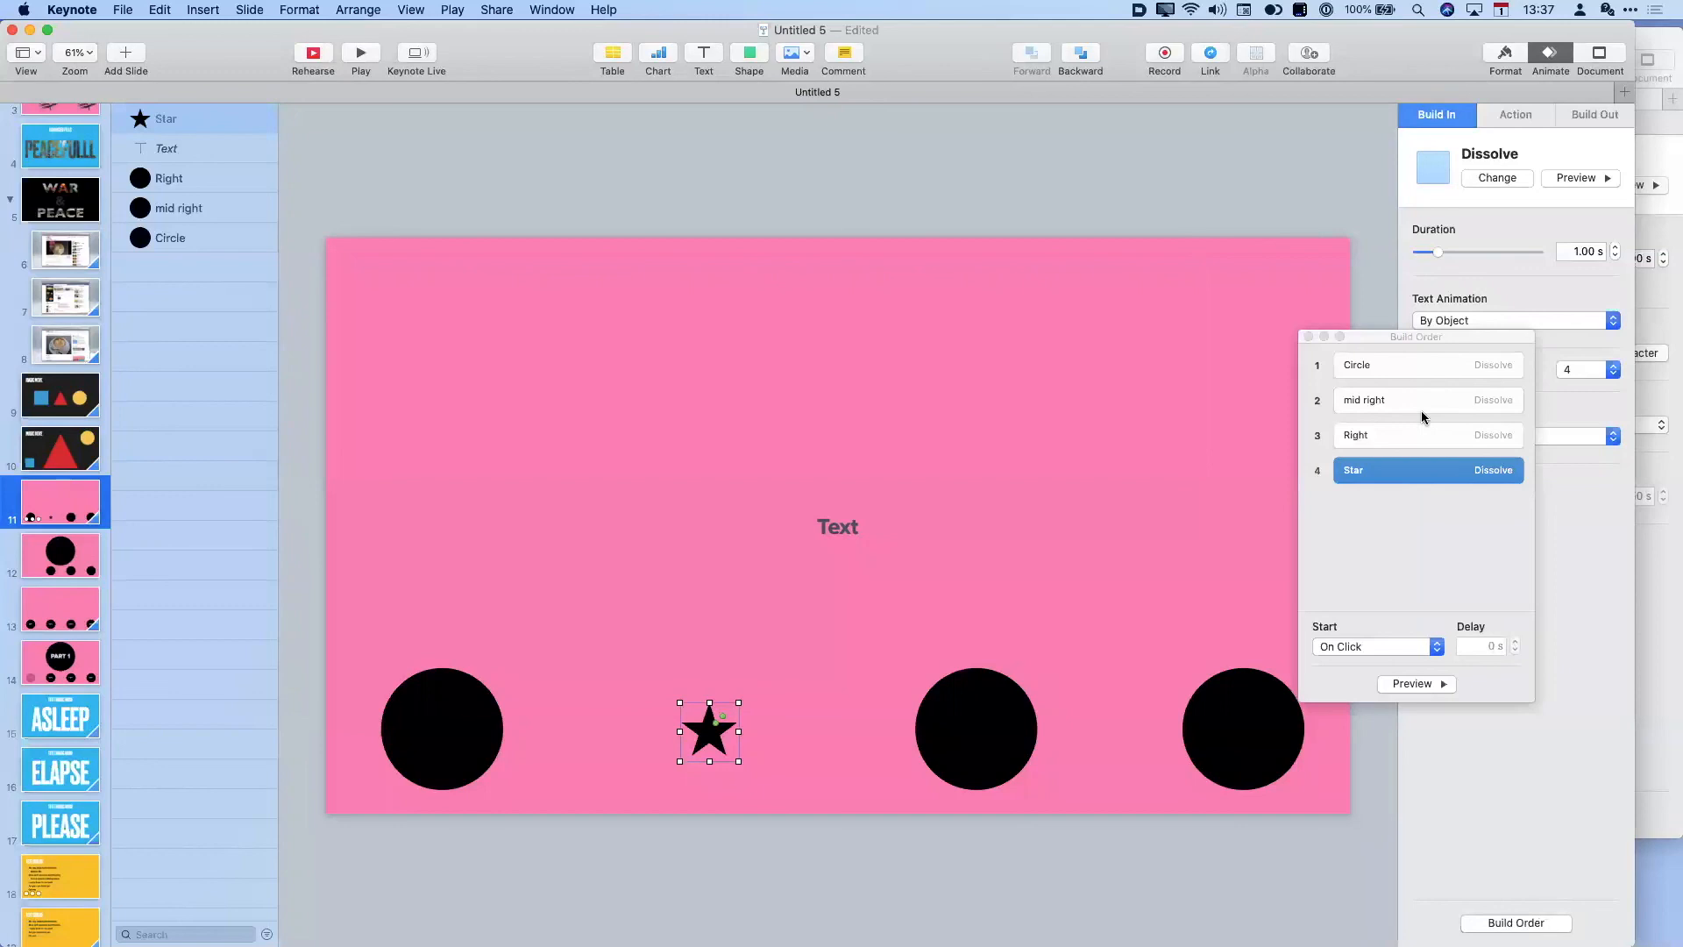
{"action": "left_click", "coordinate": [1391, 372]}
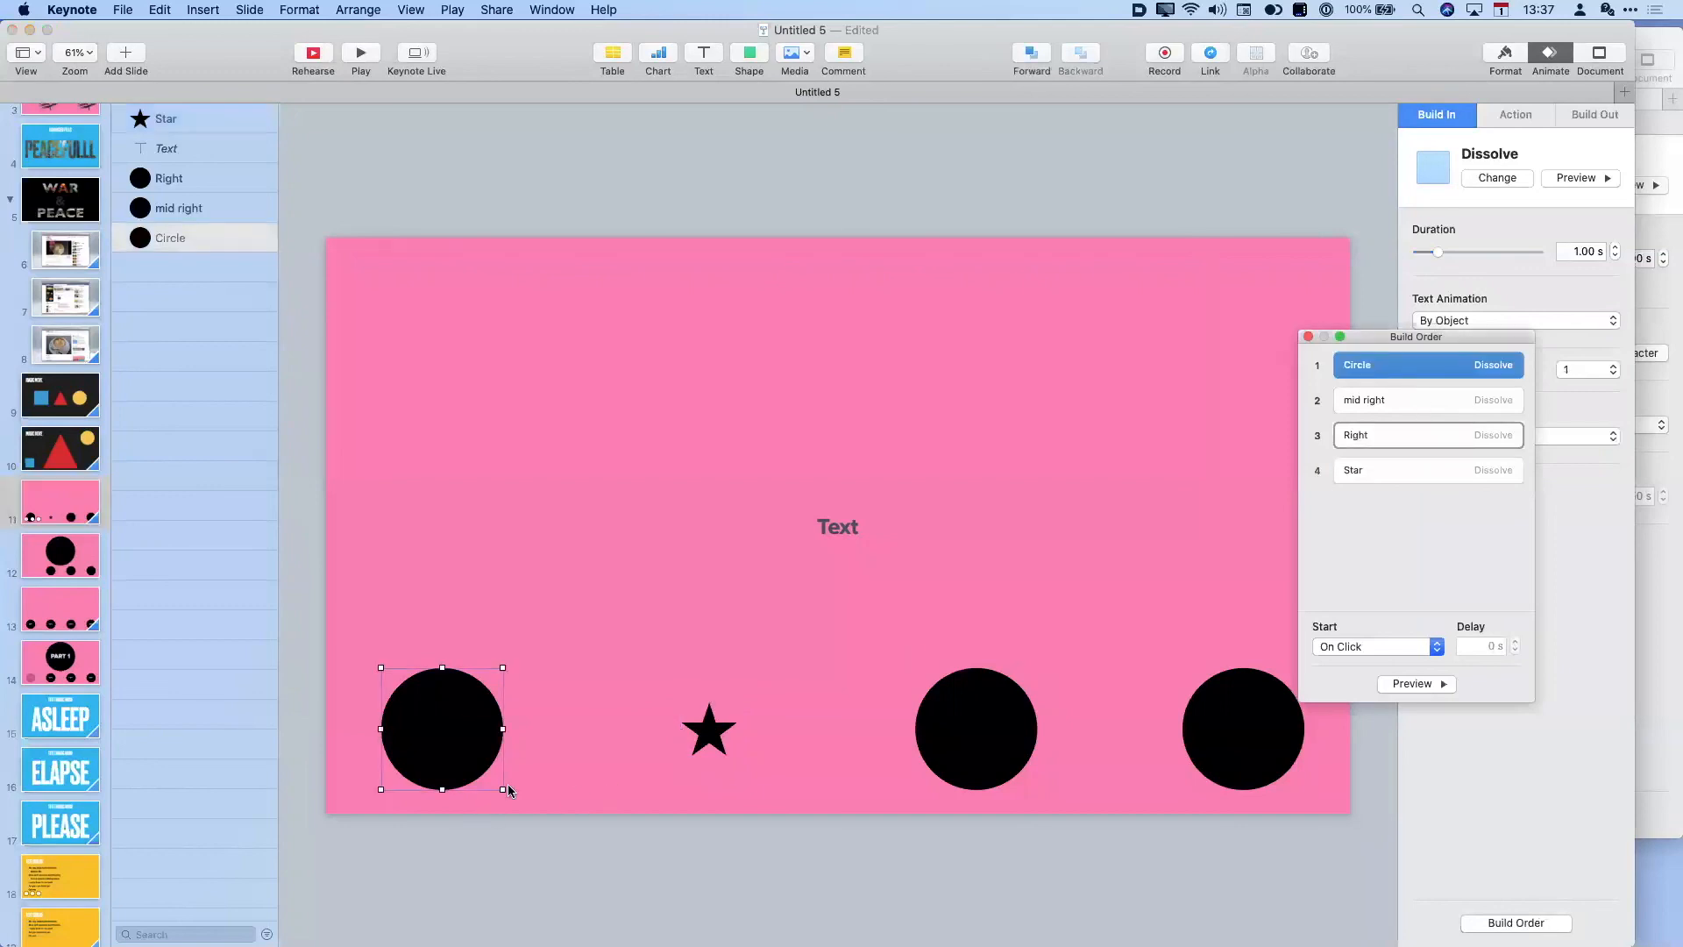
{"action": "left_click", "coordinate": [1403, 408]}
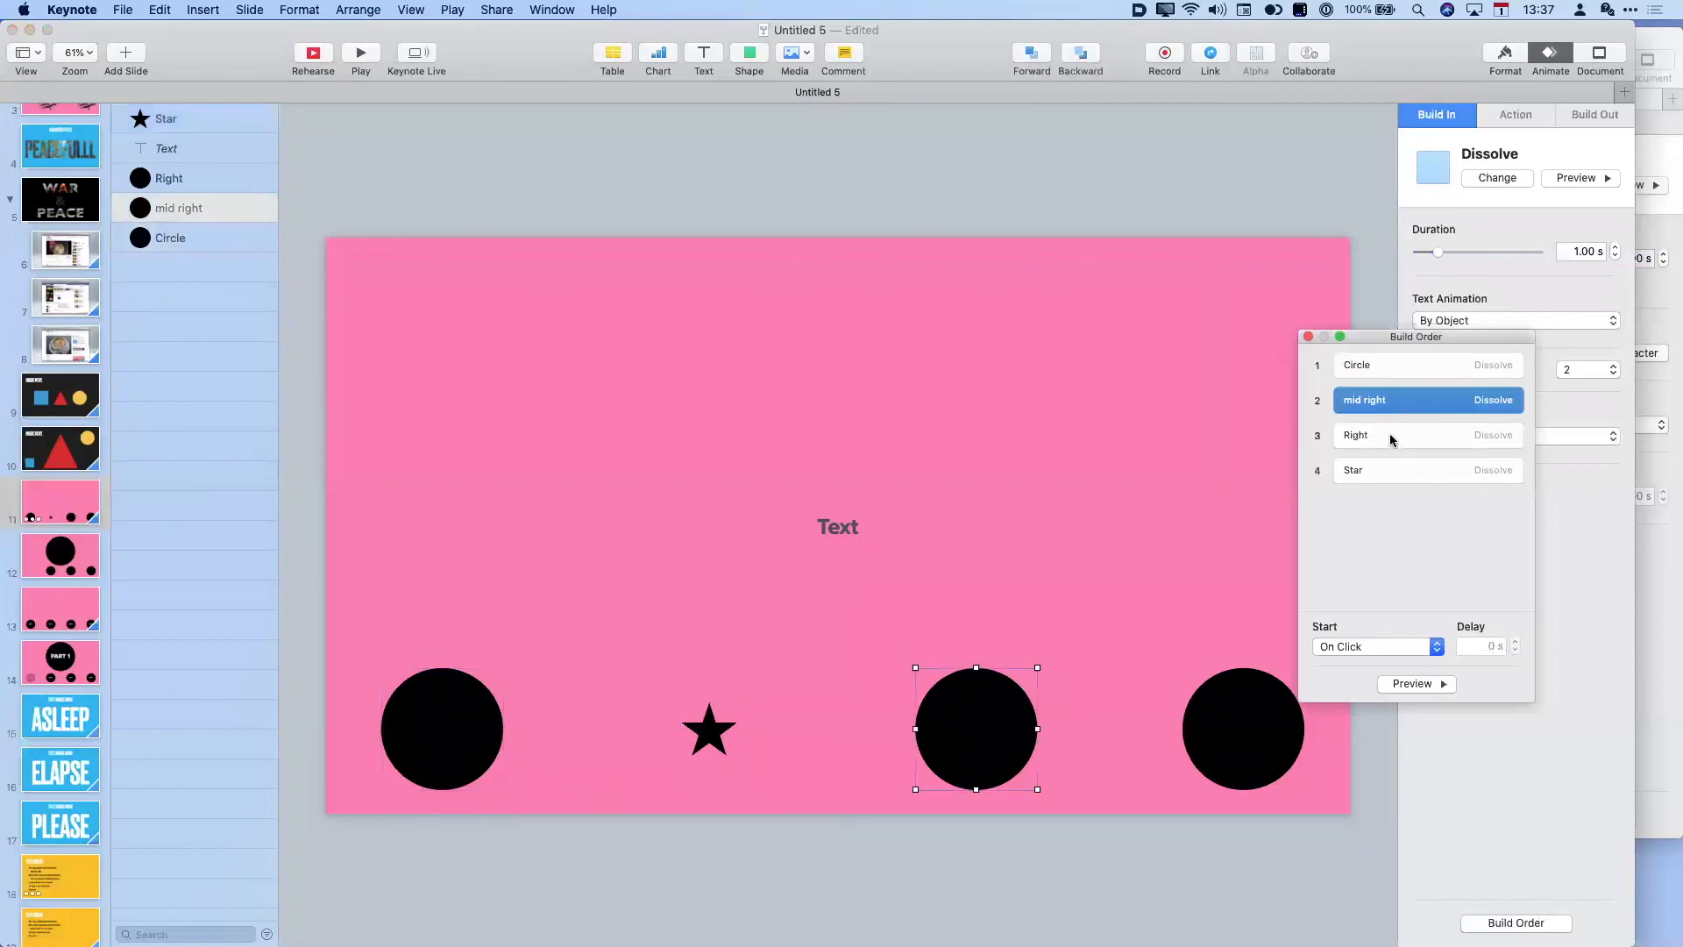
{"action": "left_click", "coordinate": [1392, 437]}
{"action": "left_click", "coordinate": [1388, 474]}
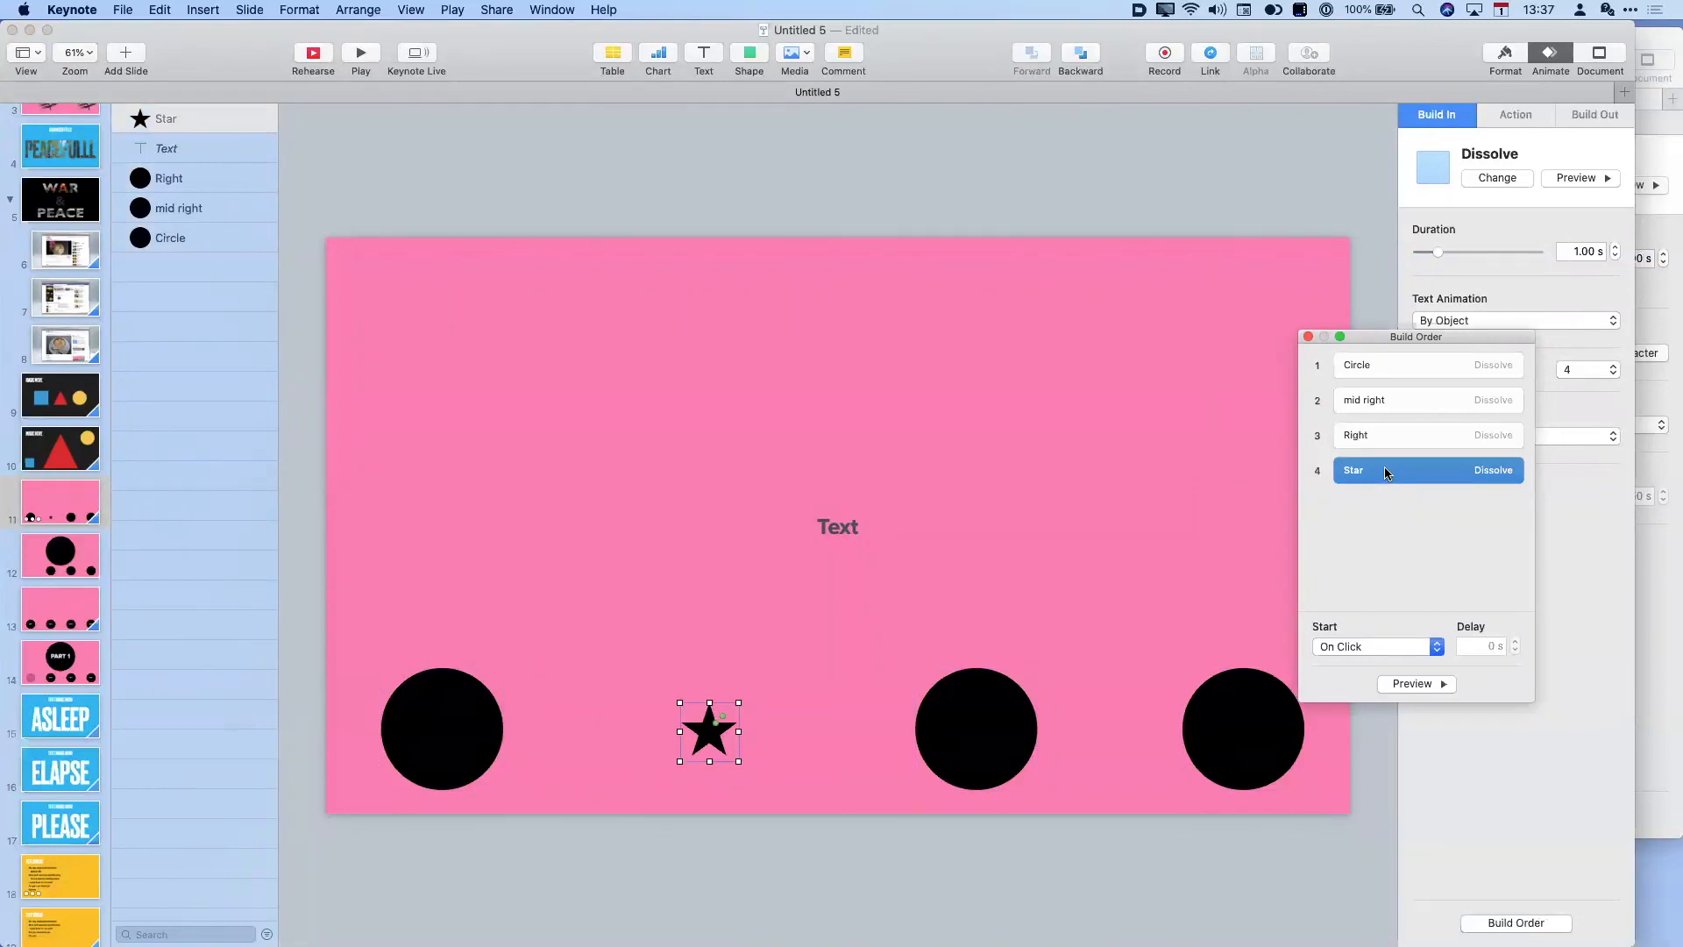
{"action": "left_click_drag", "start_coordinate": [1385, 472], "coordinate": [1376, 382]}
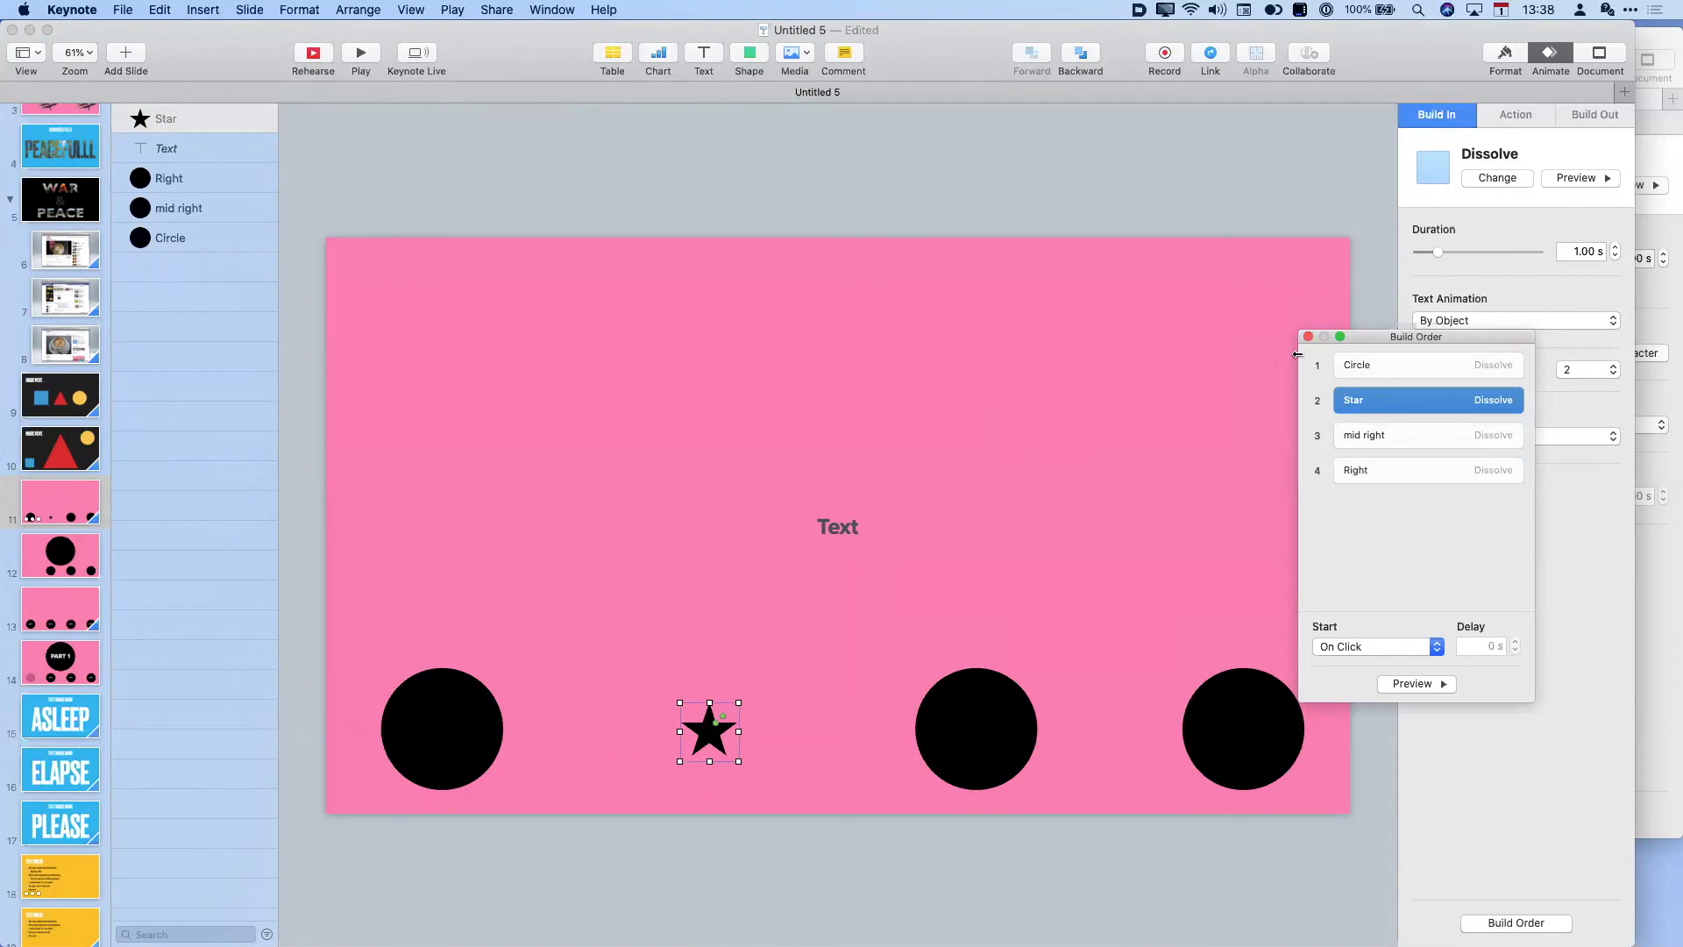
- Play slide 11 and advance through its builds to check the reordered sequence
{"action": "left_click", "coordinate": [651, 214]}
{"action": "left_click", "coordinate": [361, 50]}
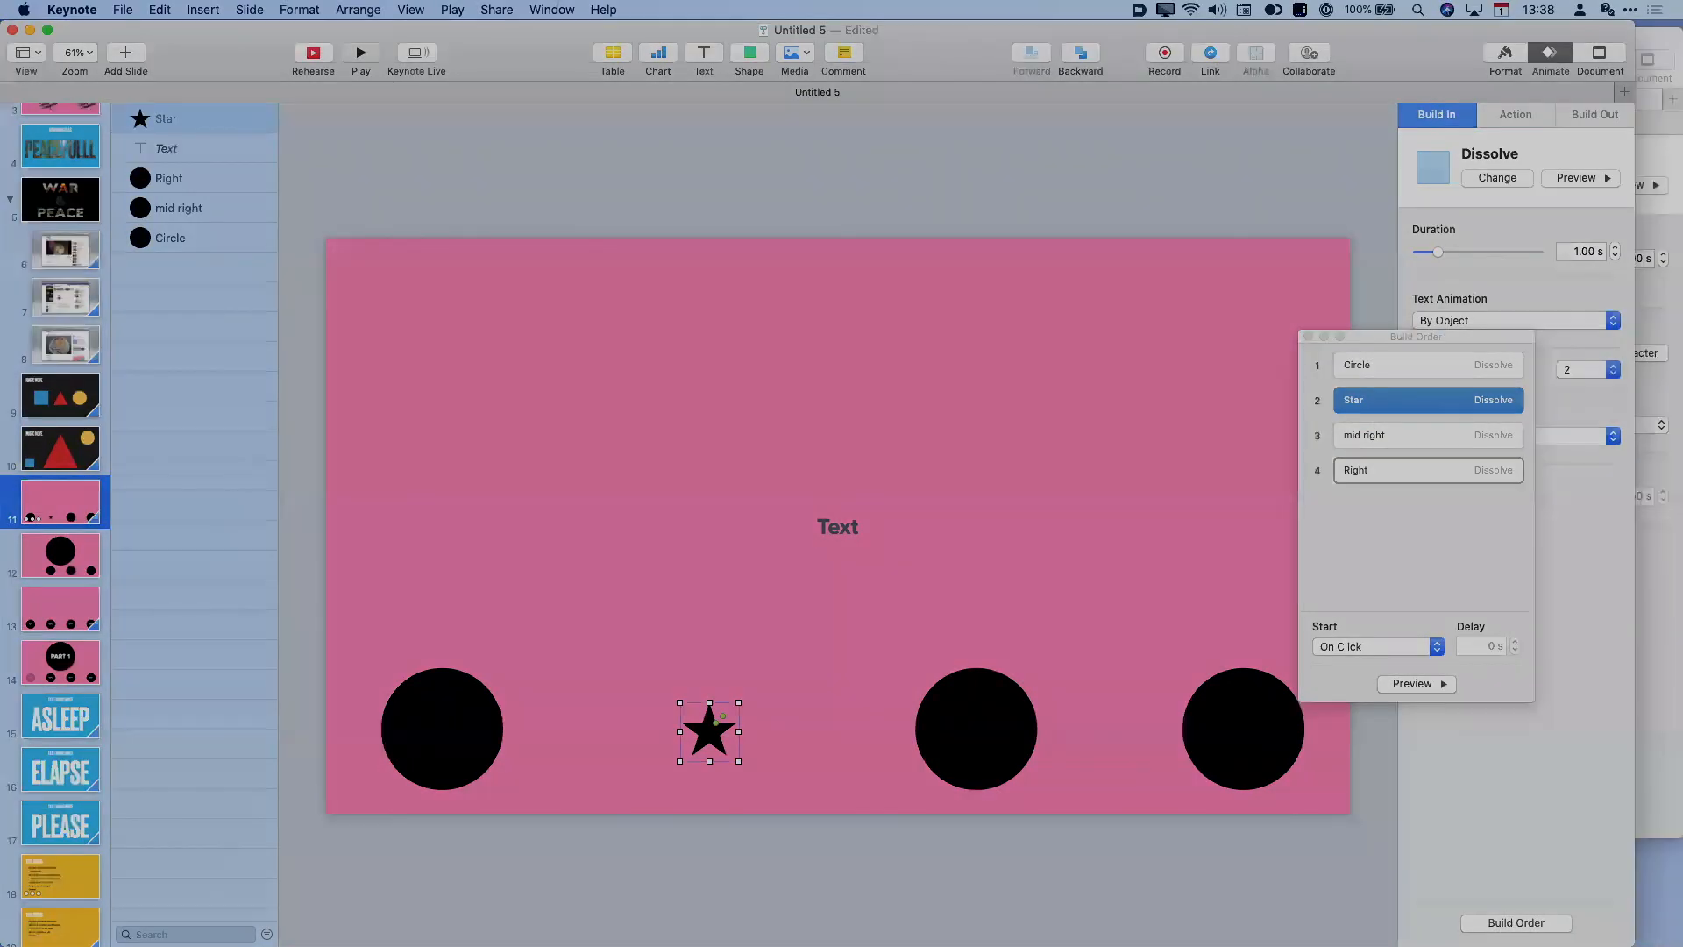
{"action": "left_click", "coordinate": [818, 409]}
{"action": "left_click", "coordinate": [818, 409]}
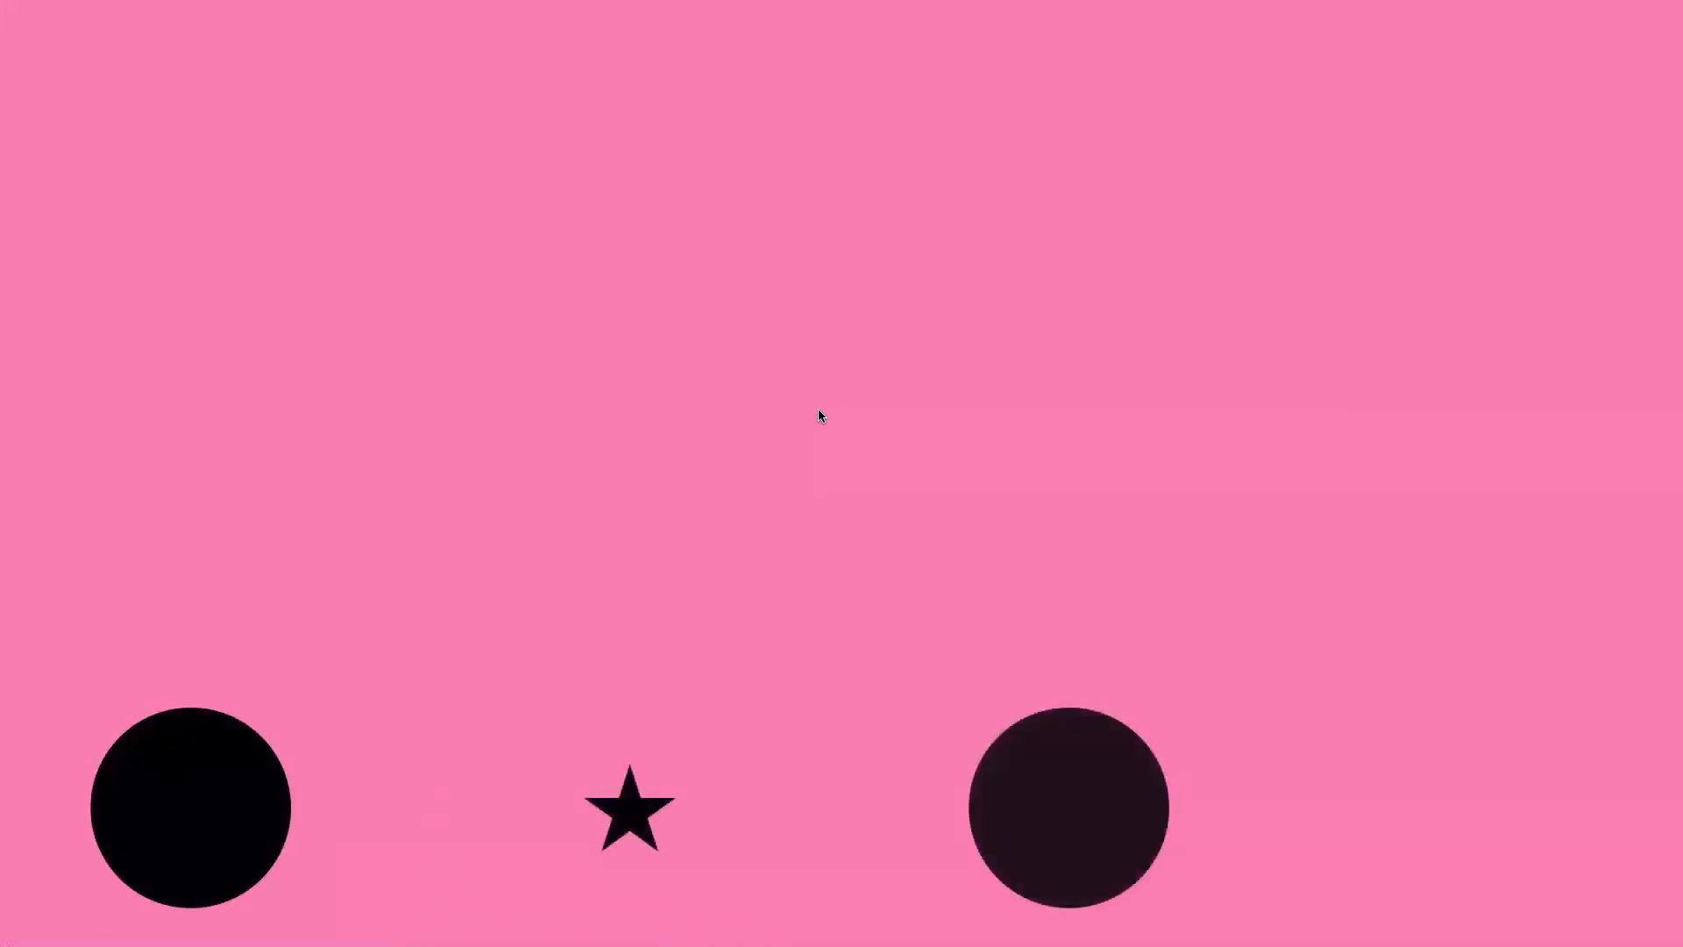